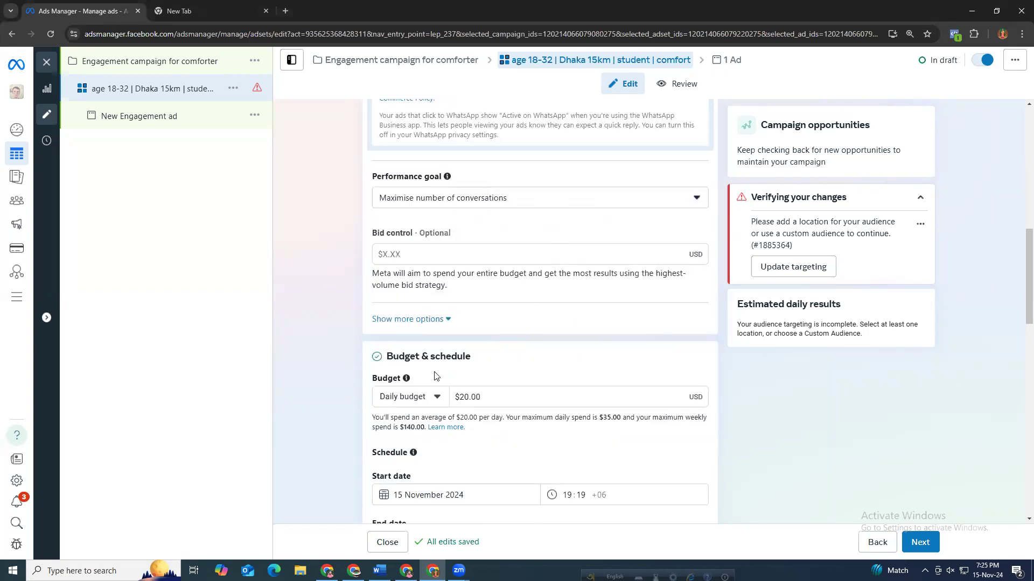
click(496, 344)
drag(496, 344, 437, 353)
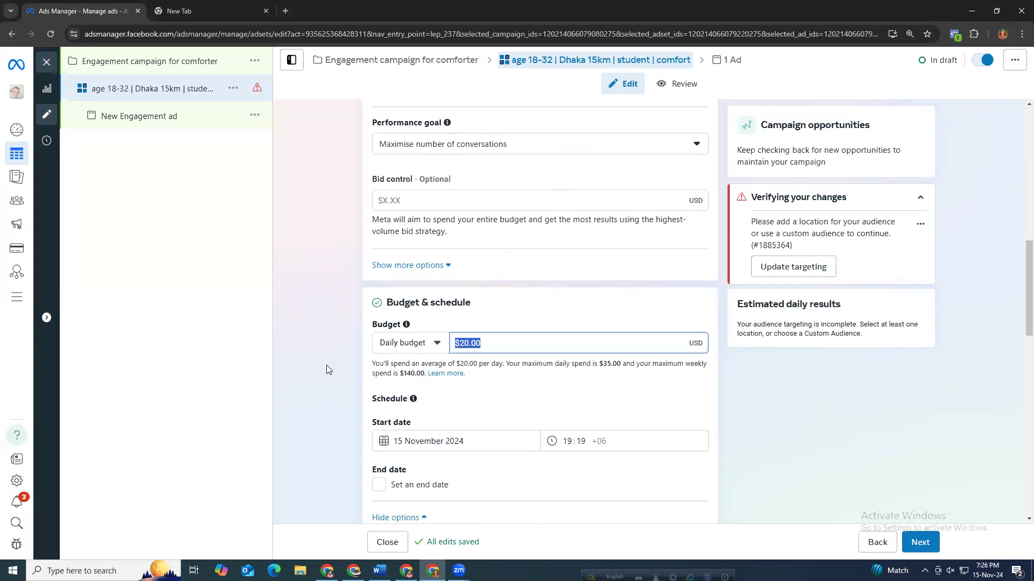
click(430, 382)
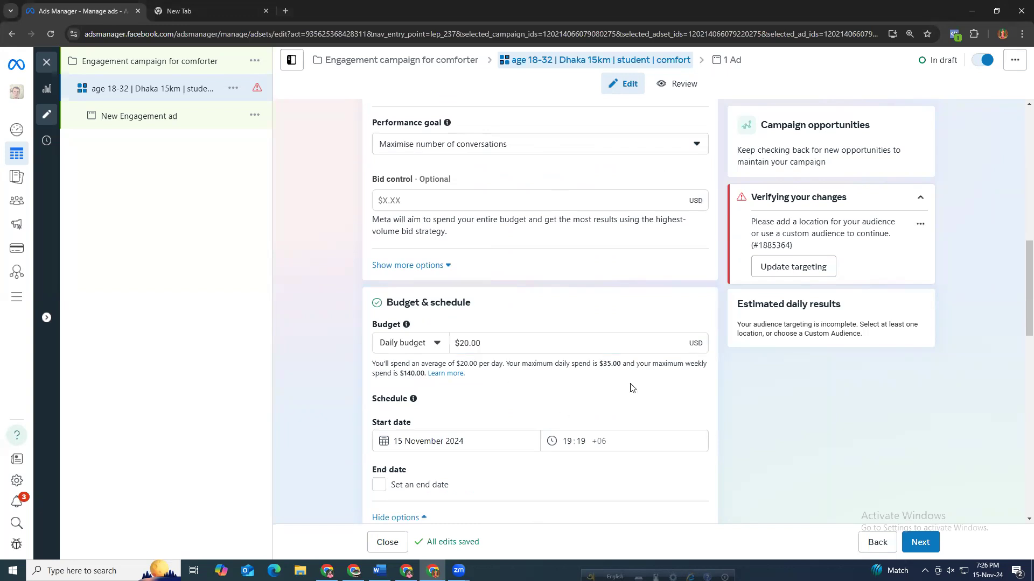
drag(400, 375, 416, 374)
drag(482, 343, 442, 339)
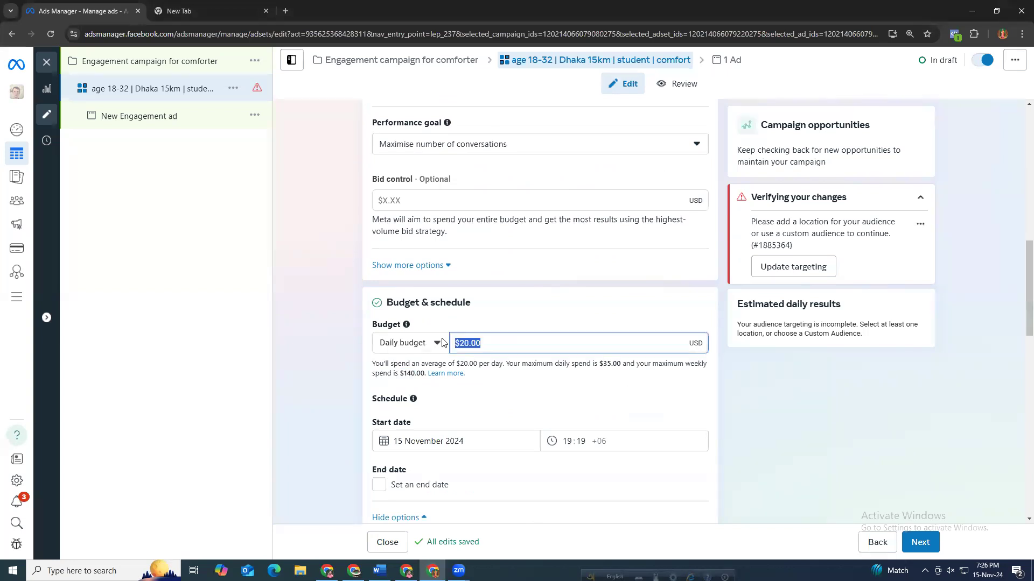
click(345, 375)
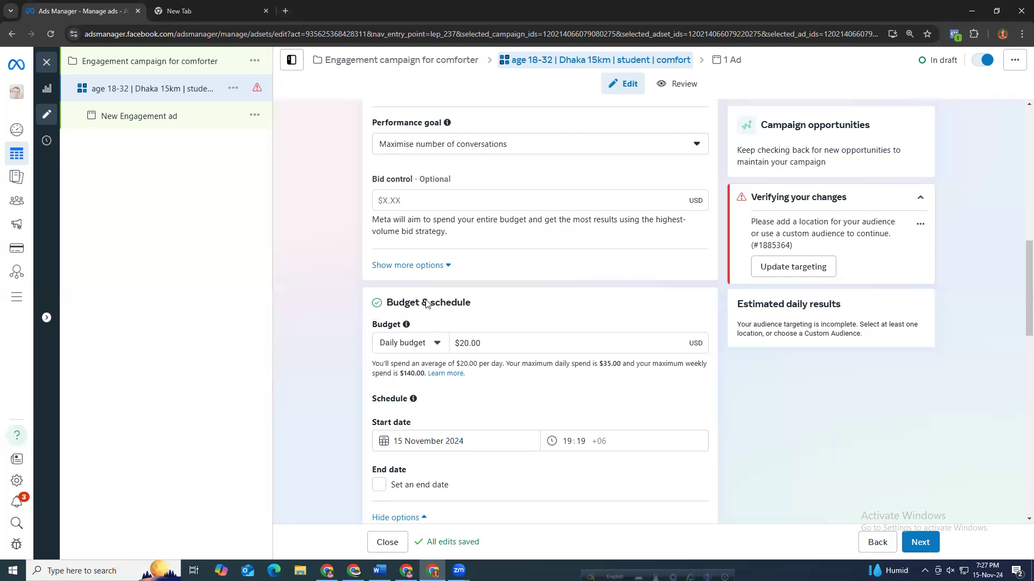
Open the audience suggestion and set the audience age range to 18–32.
scroll(387, 404, down, 4)
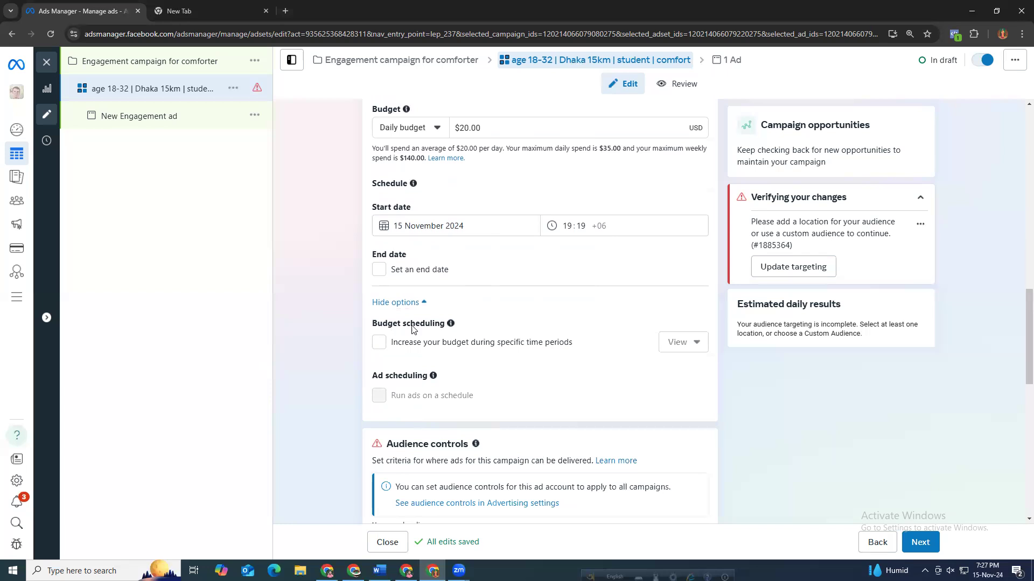
scroll(371, 404, down, 2)
scroll(370, 405, down, 3)
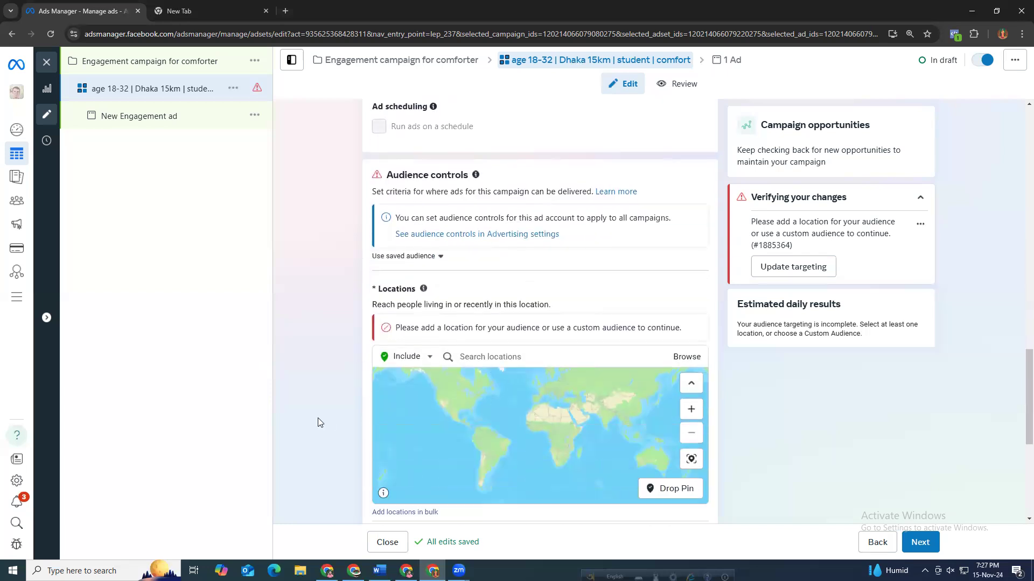
scroll(318, 418, down, 4)
scroll(318, 417, down, 2)
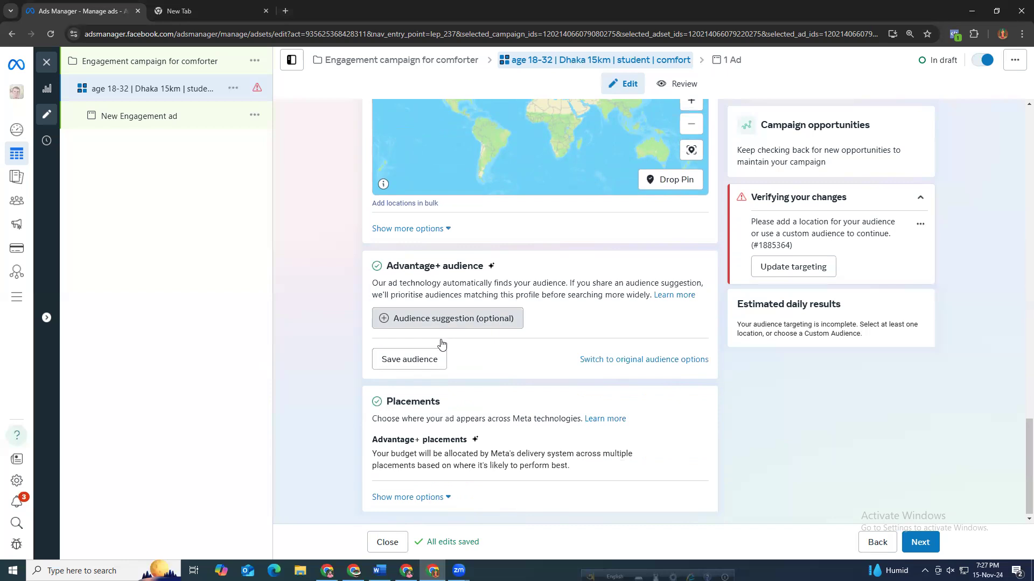
click(423, 322)
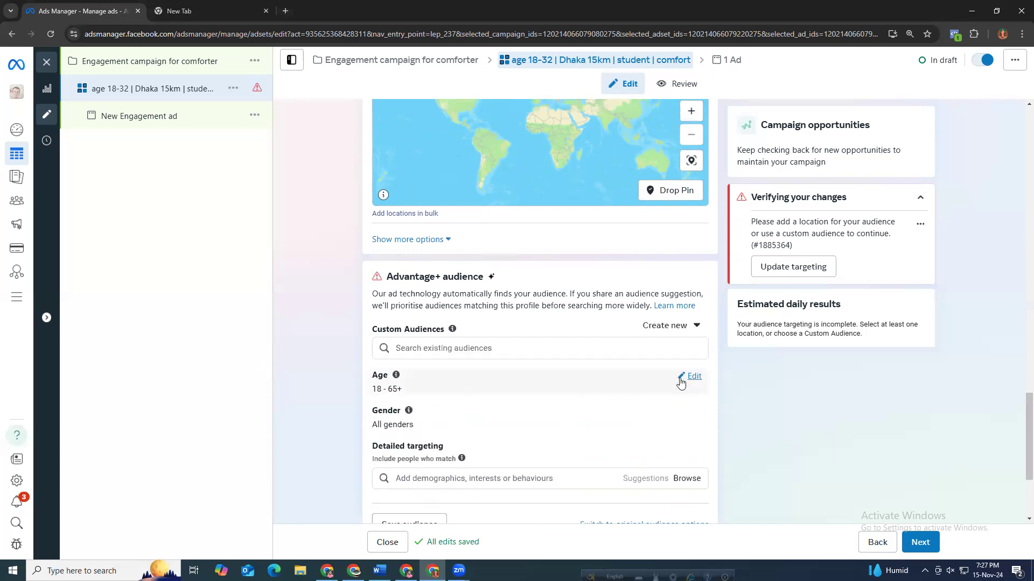
click(682, 383)
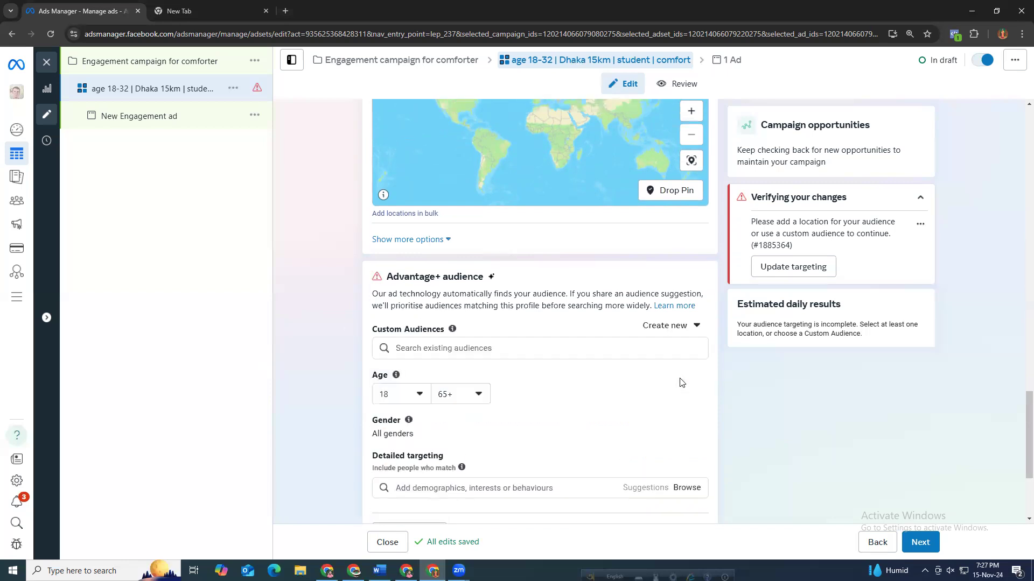
click(446, 394)
scroll(455, 268, up, 3)
scroll(455, 267, up, 4)
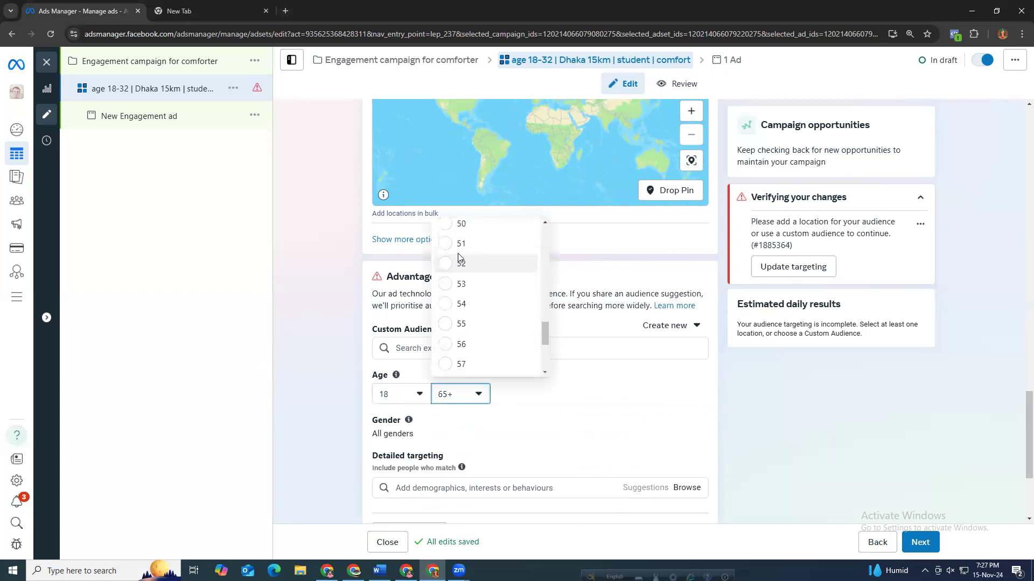
scroll(462, 257, up, 2)
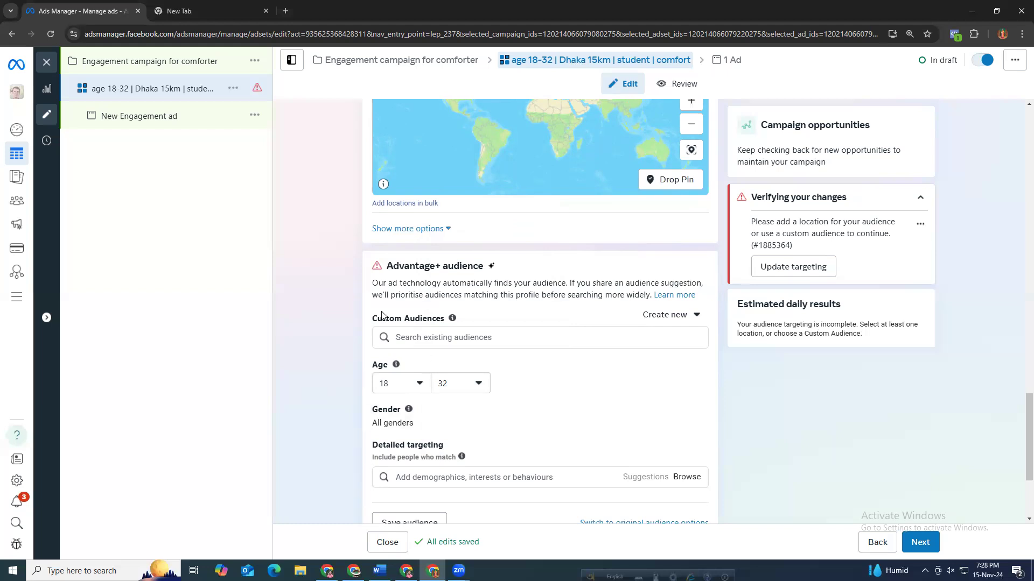
Add the Student (education) interest to detailed targeting.
click(419, 445)
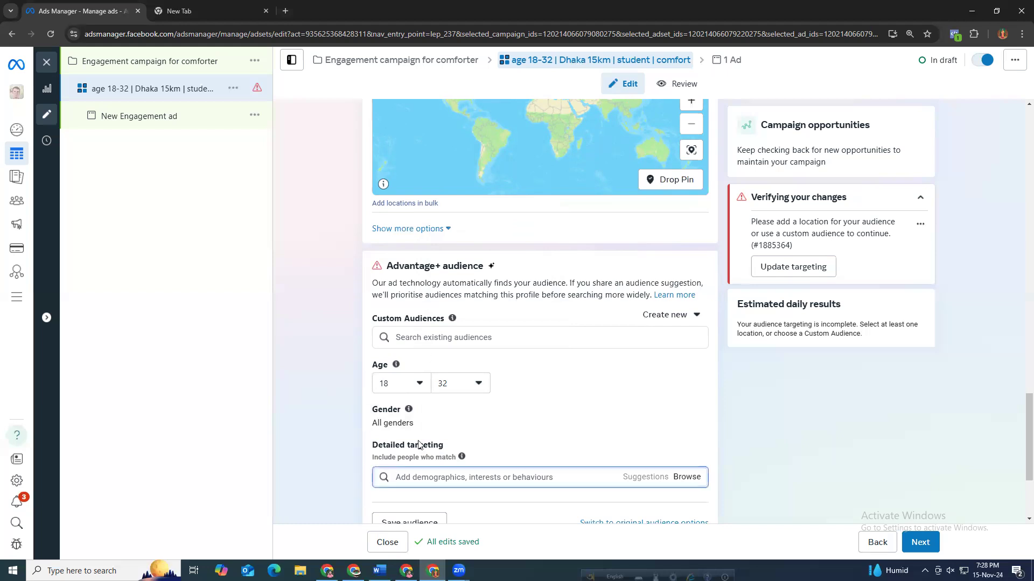
text(student)
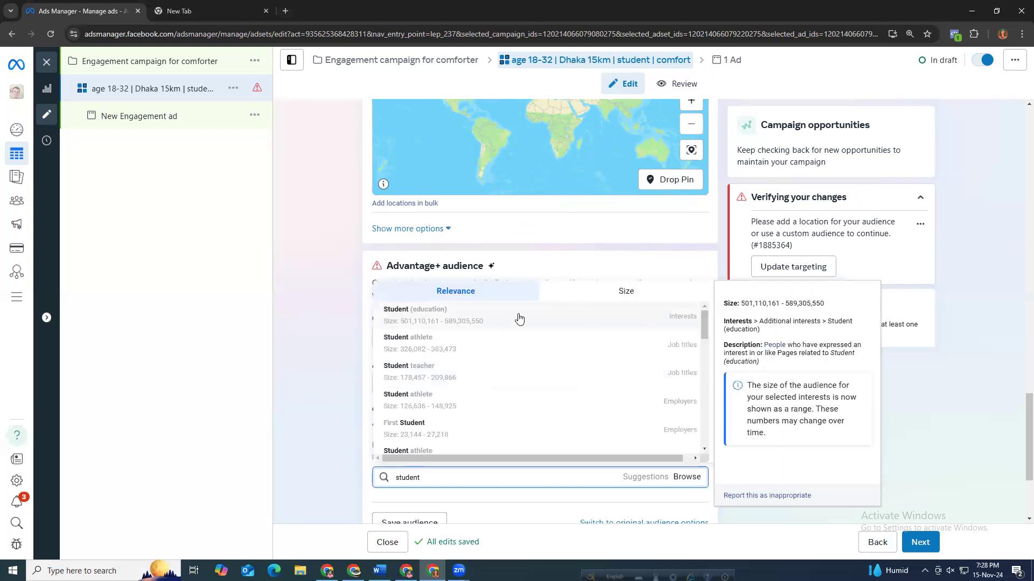
key(Return)
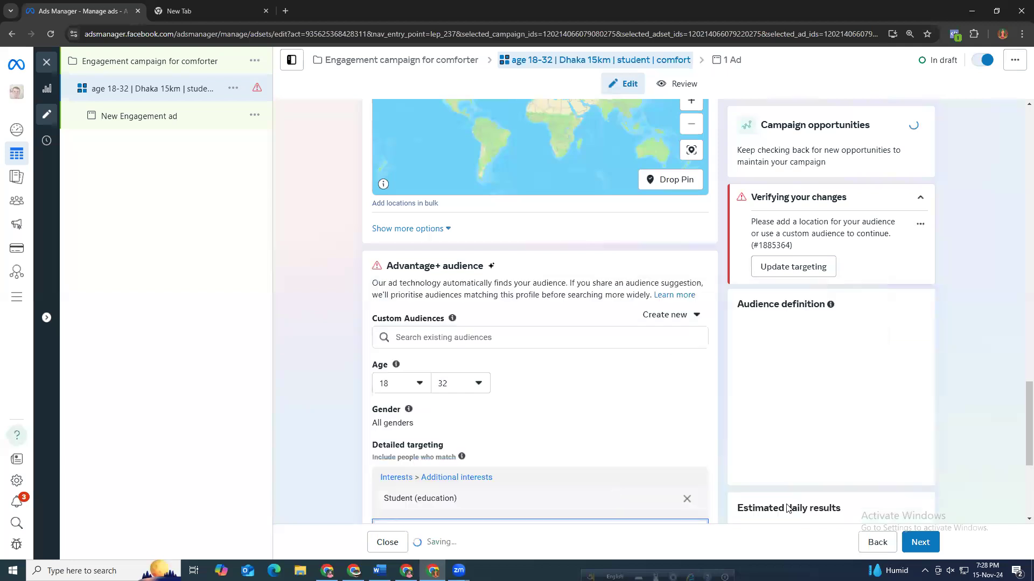
Search detailed targeting for comfort and add the Thermal comfort interest.
scroll(448, 511, down, 2)
click(445, 422)
text(comfort)
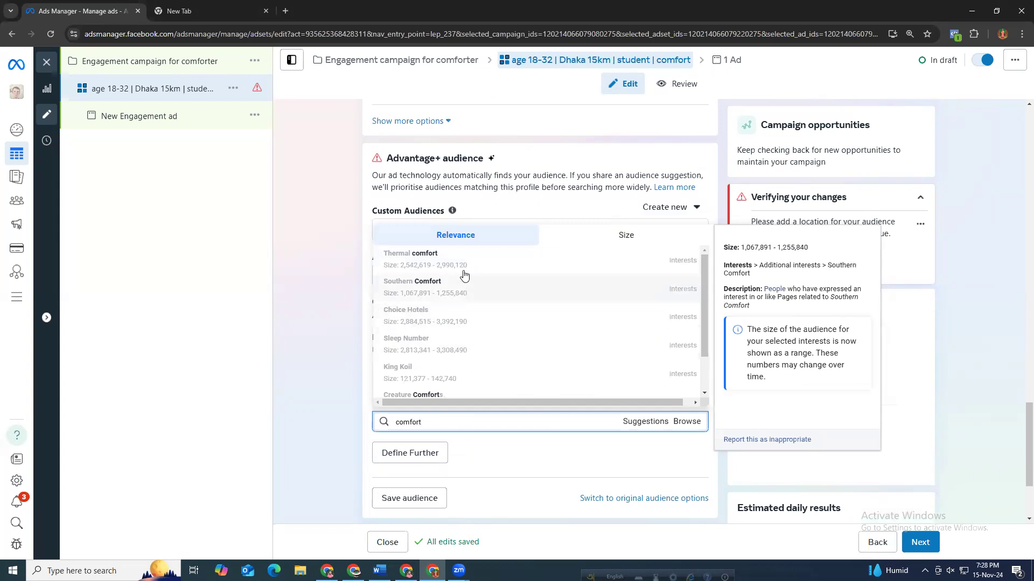
click(578, 261)
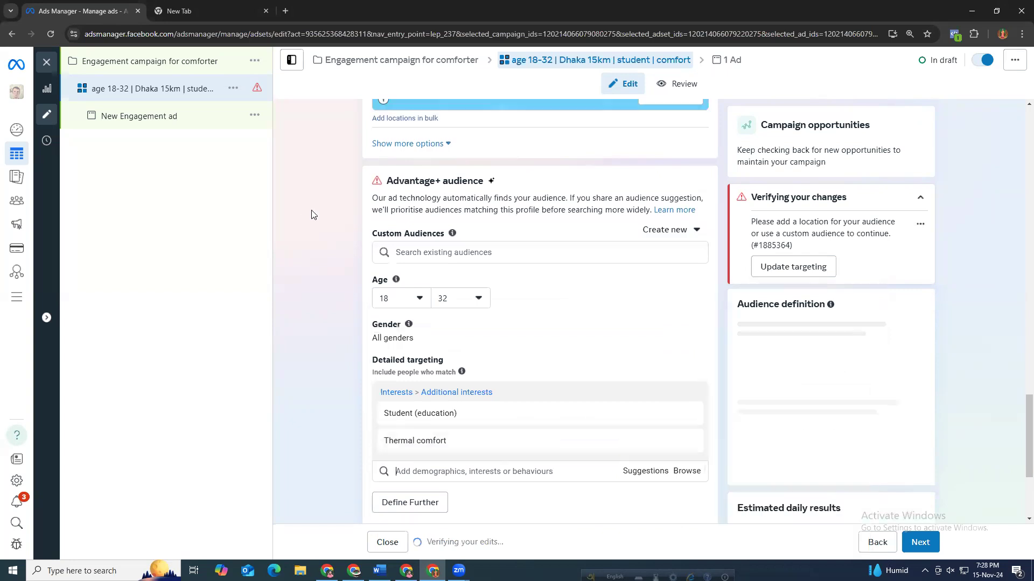
Review the audience verification warning and the ad set's budget and schedule settings.
scroll(306, 210, up, 10)
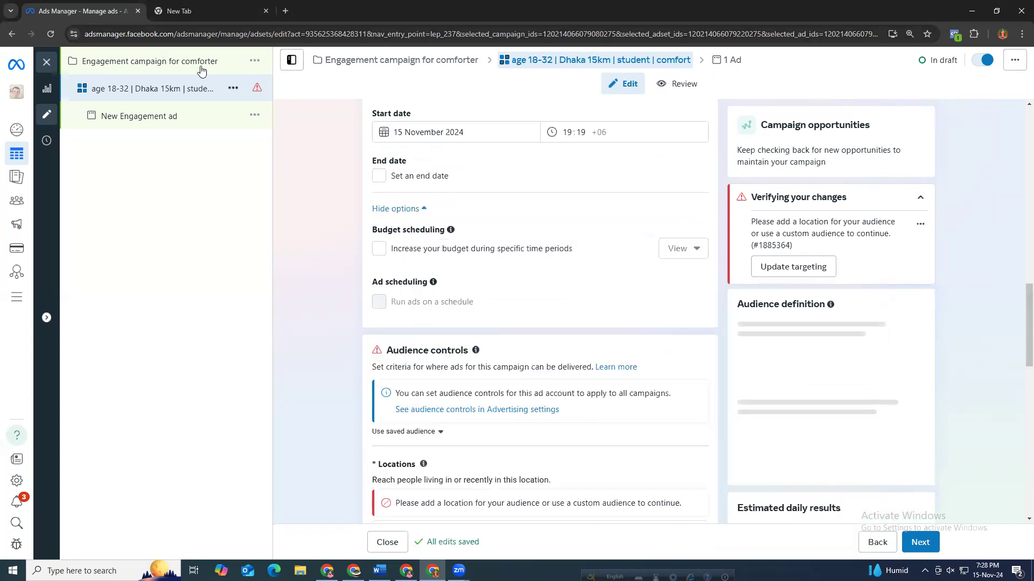
scroll(359, 241, up, 3)
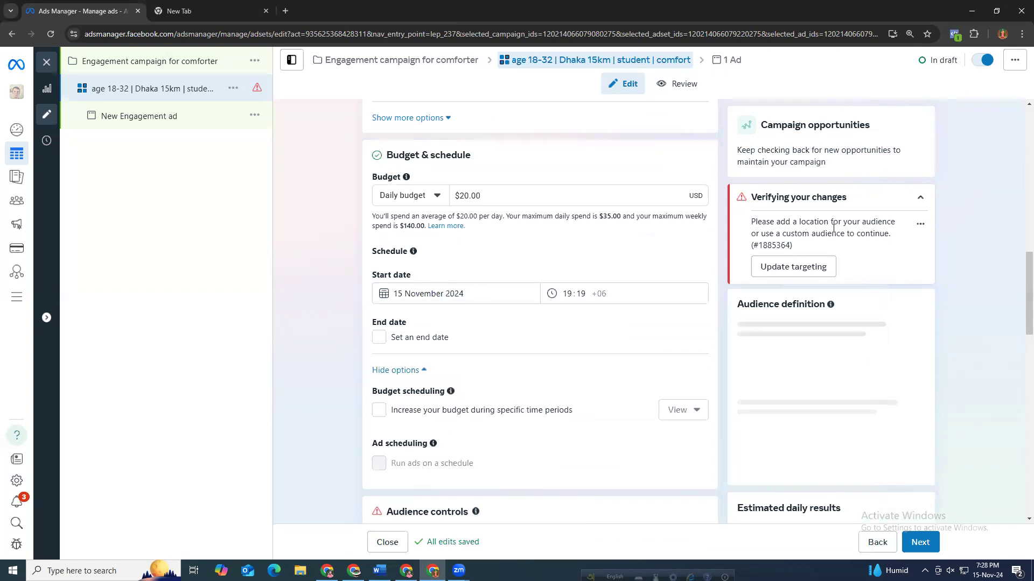
drag(744, 215, 834, 272)
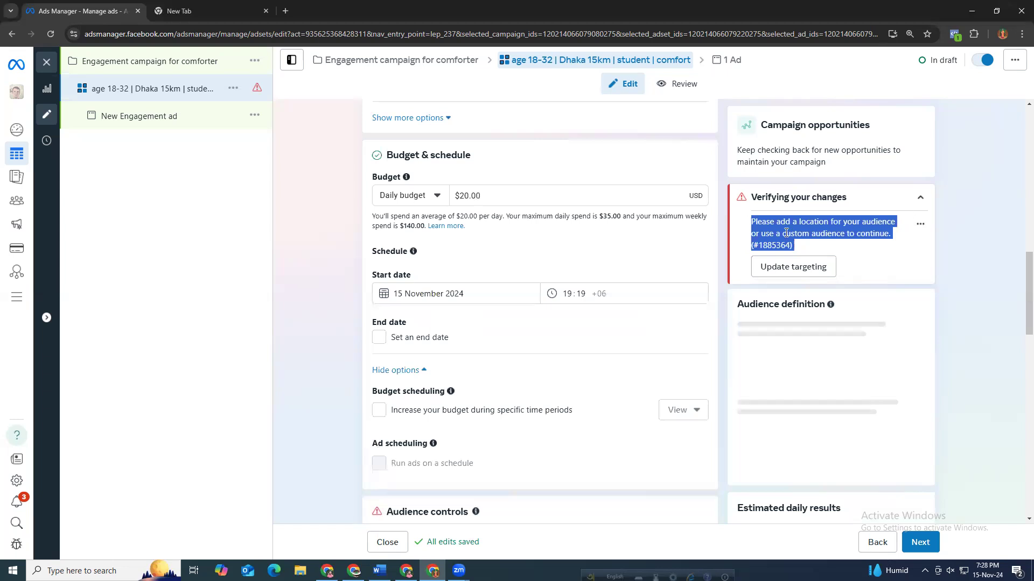
scroll(554, 306, up, 4)
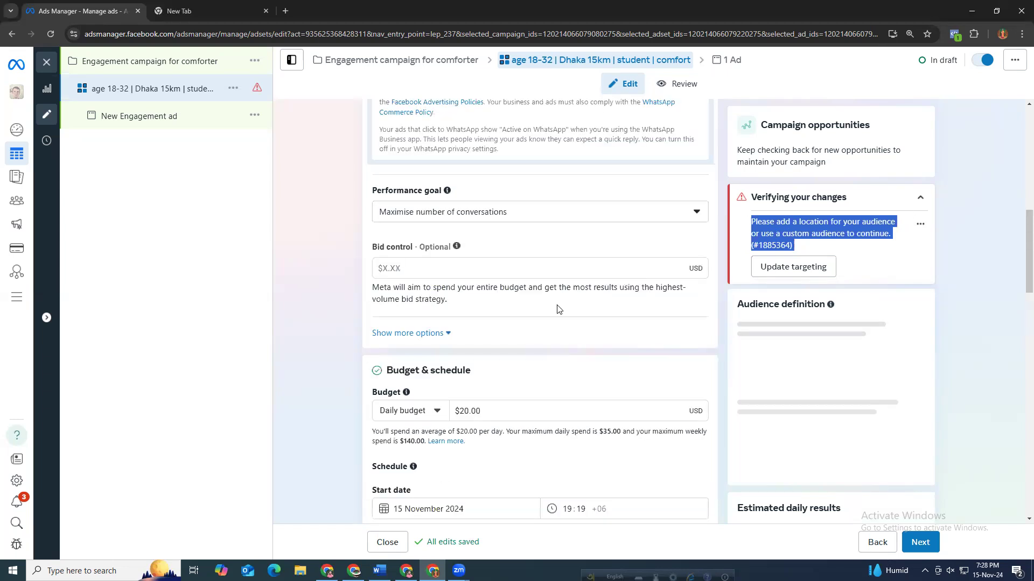
scroll(641, 290, up, 2)
scroll(641, 291, up, 1)
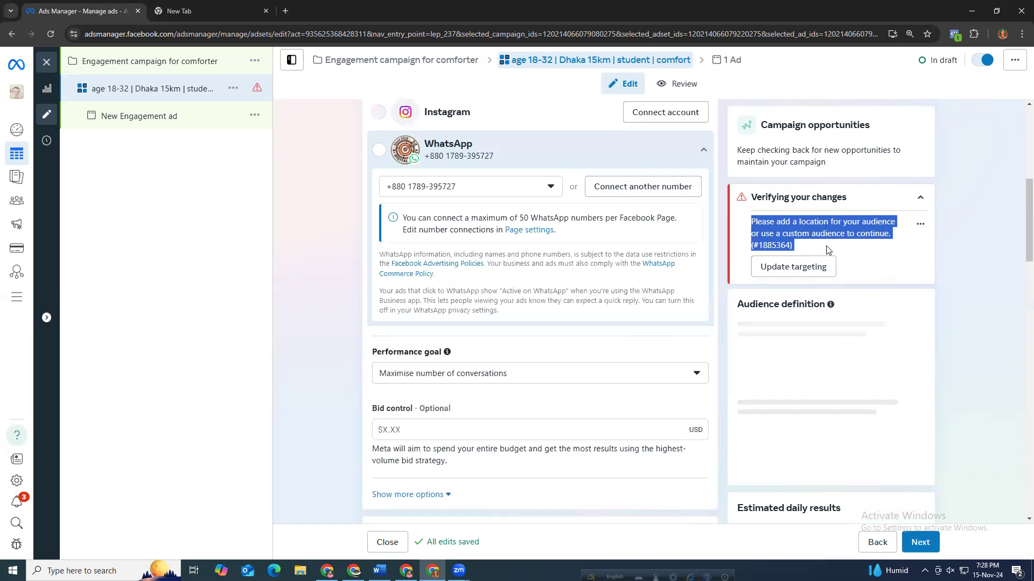
scroll(538, 383, down, 2)
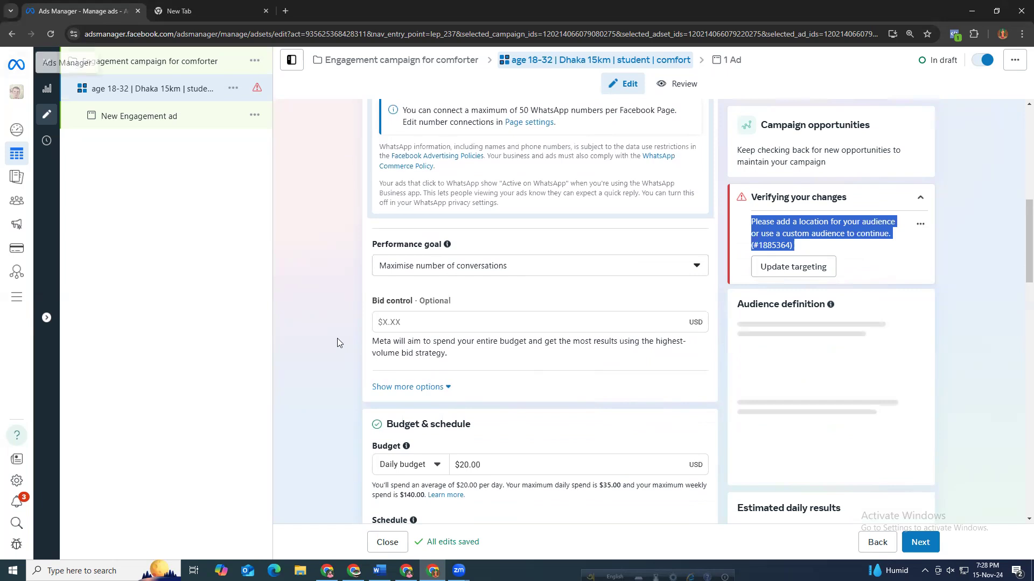
scroll(344, 350, down, 5)
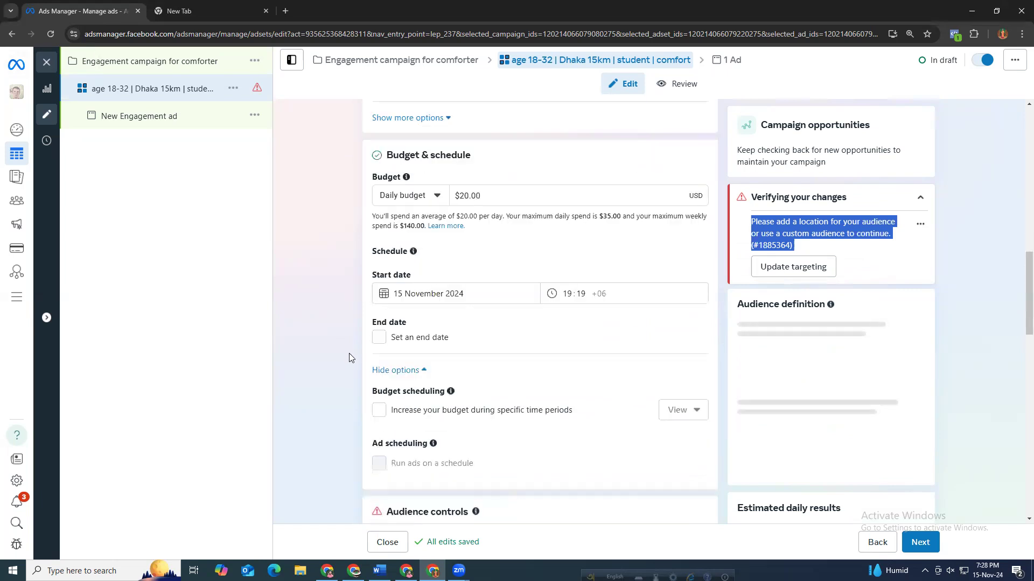
scroll(390, 363, down, 8)
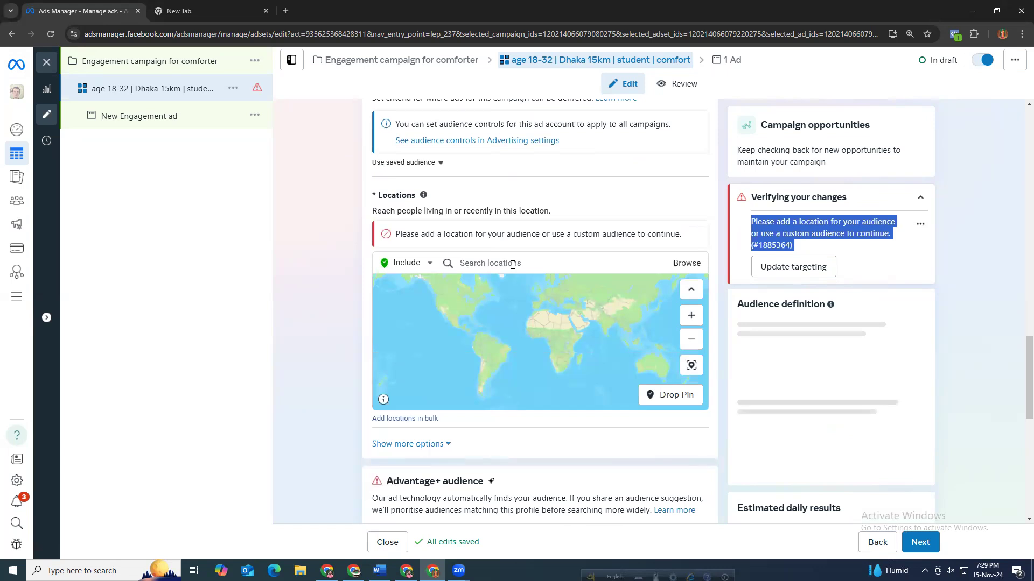
Add Dhaka, Dhaka Division as a location and set its radius to about 17 km.
click(512, 264)
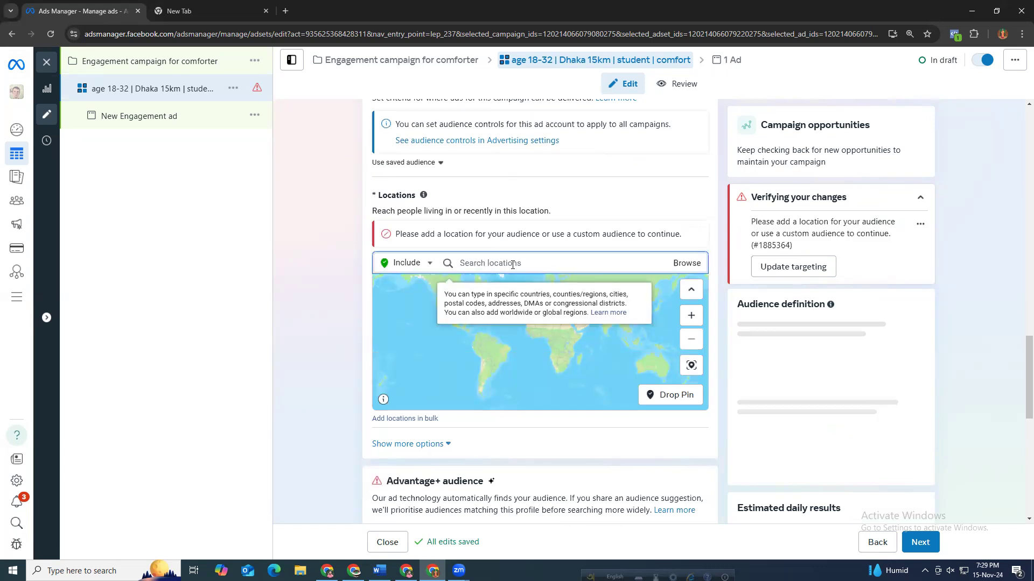
text(dhaka)
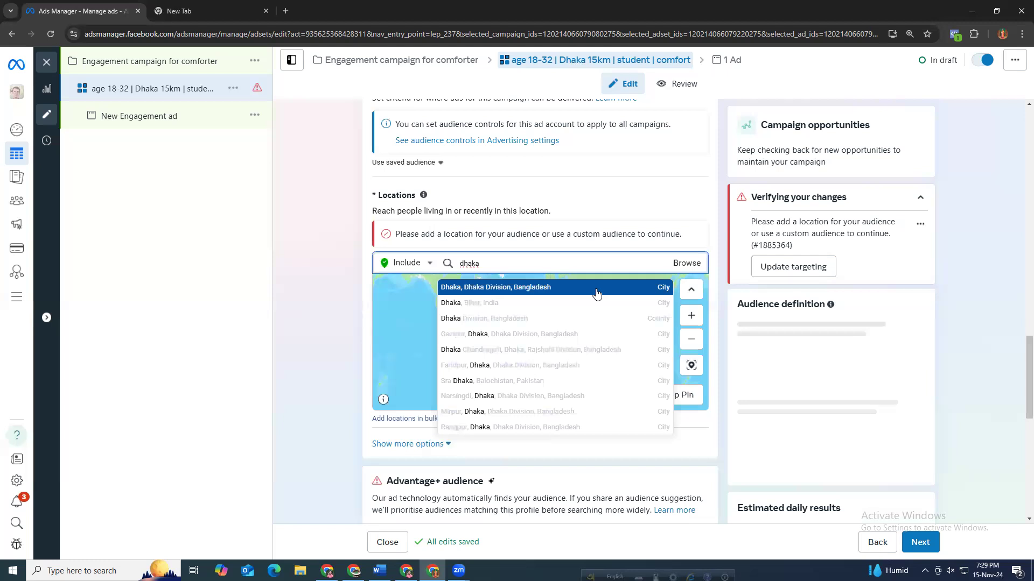
click(554, 295)
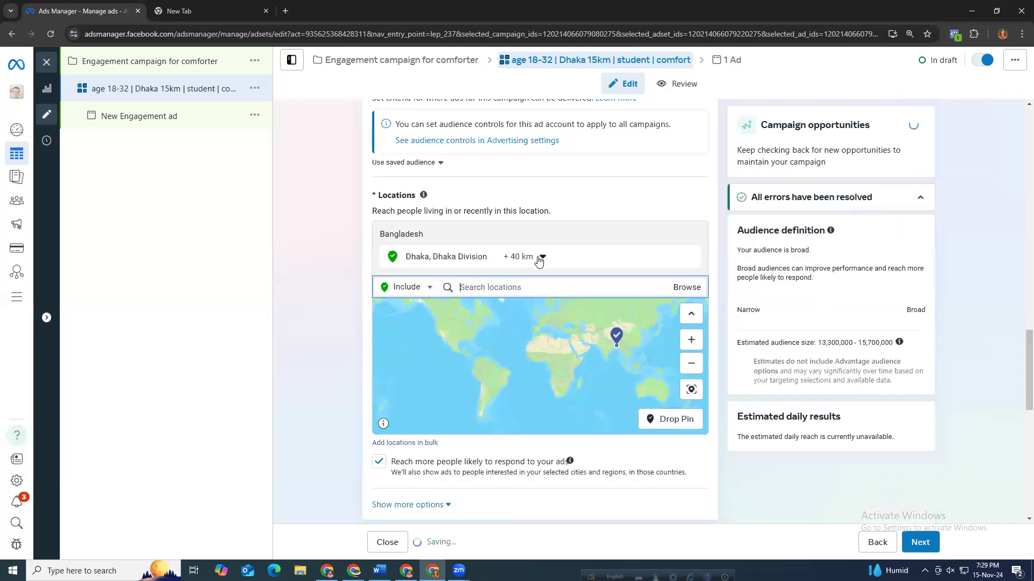
drag(533, 337, 501, 337)
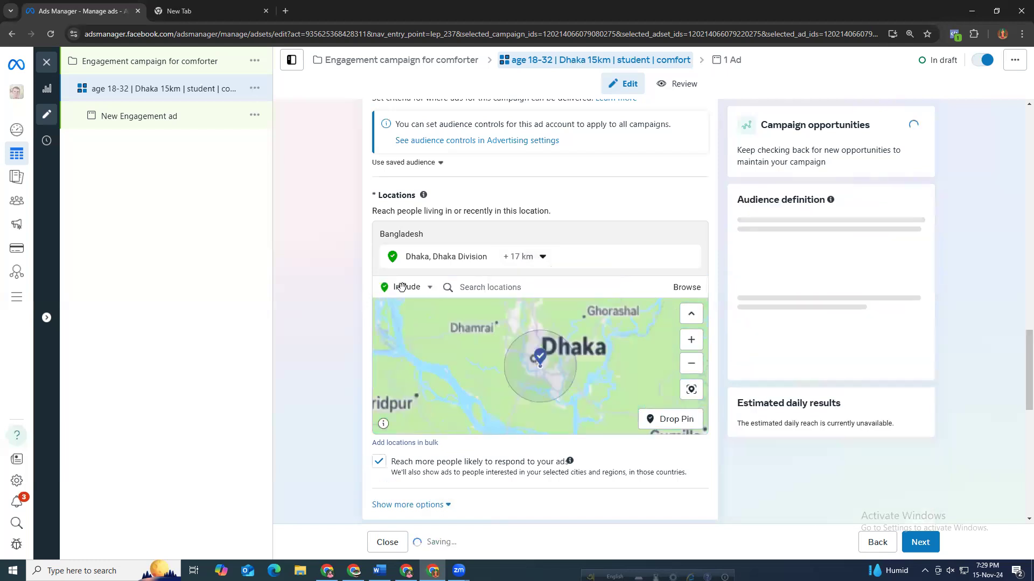
Remove the Dhaka, Dhaka Division location from the ad set's audience locations.
scroll(336, 222, up, 15)
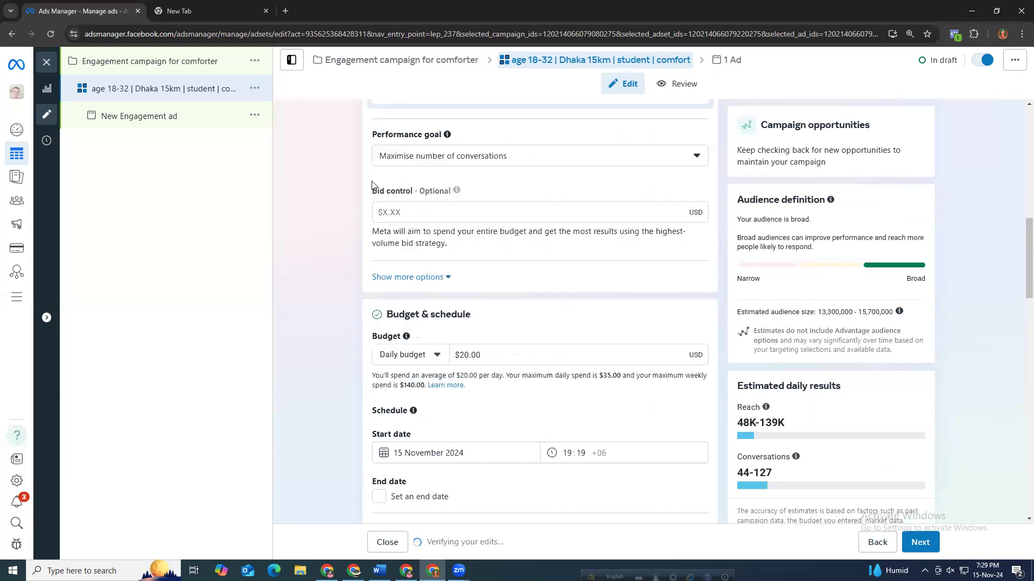
scroll(409, 172, up, 10)
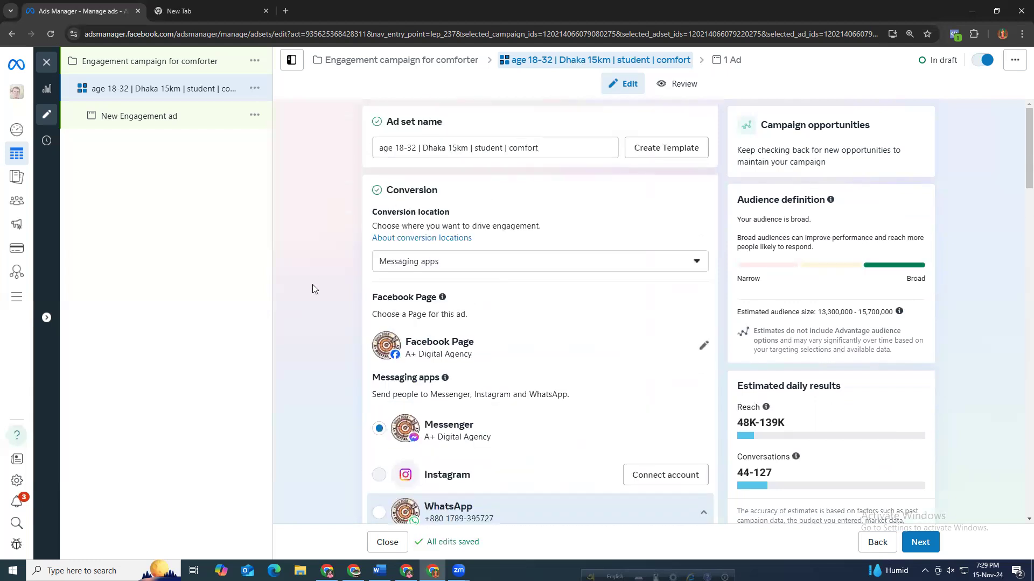
scroll(312, 290, down, 20)
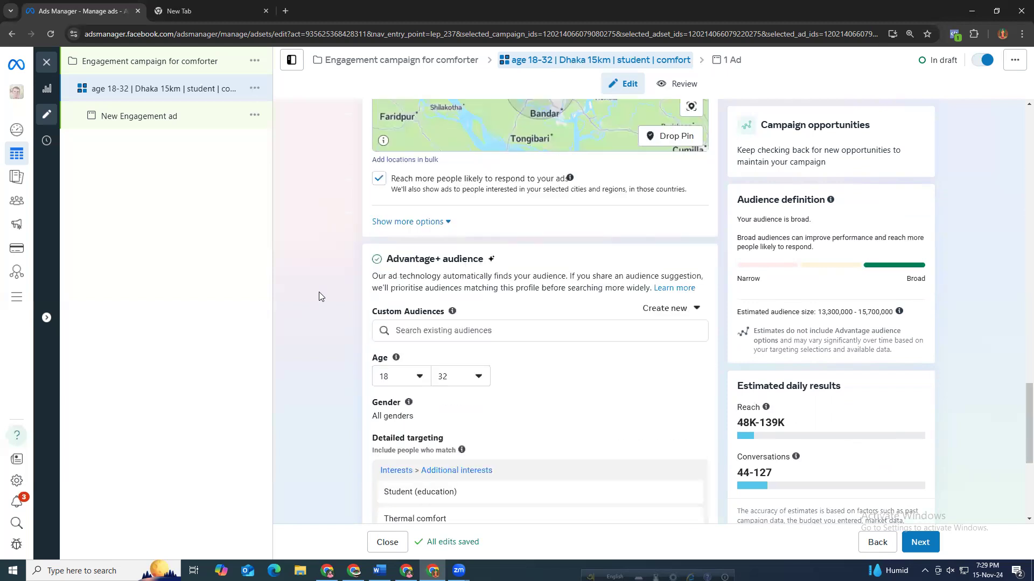
scroll(325, 293, up, 3)
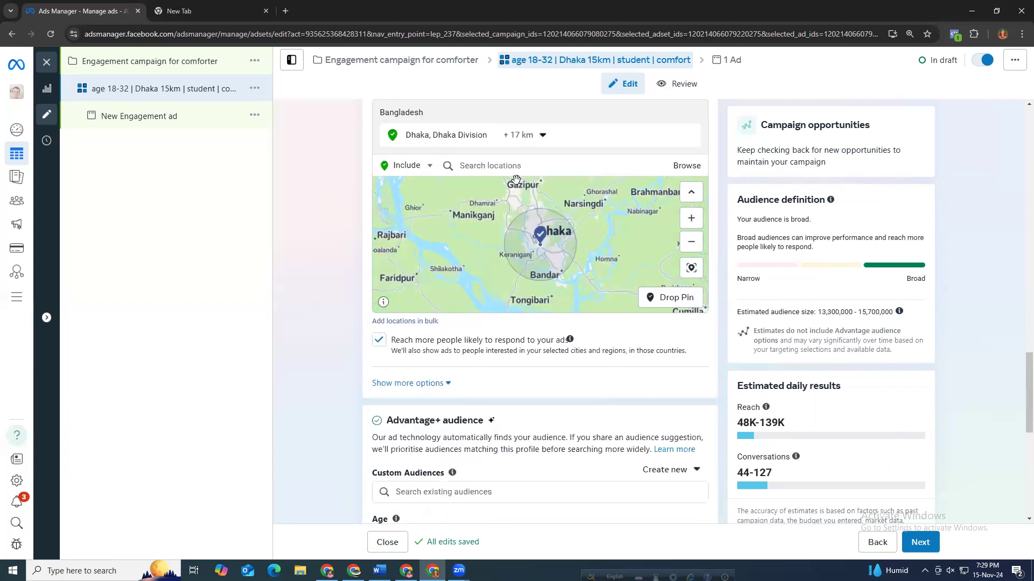
mouse_move(691, 138)
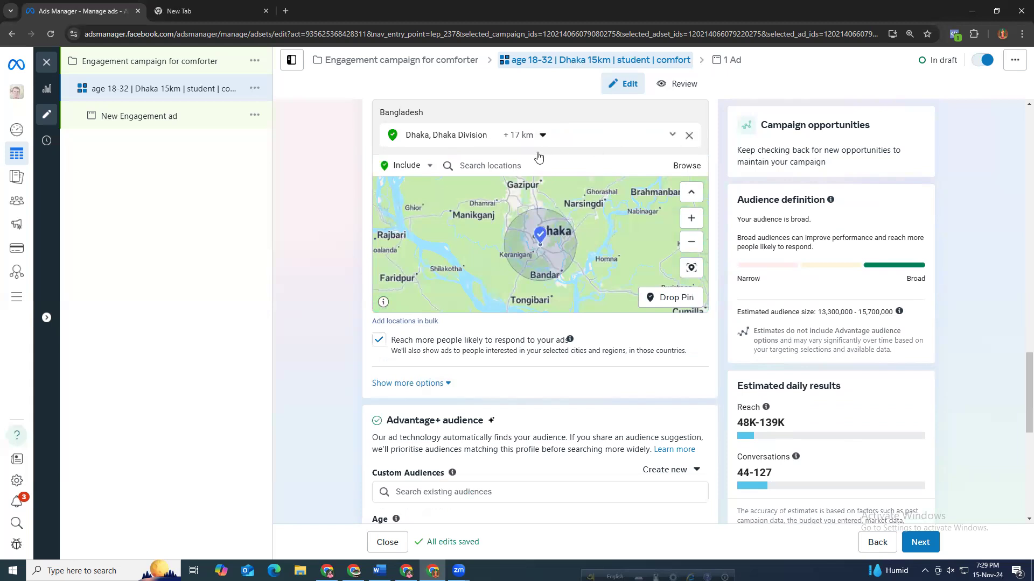
click(491, 147)
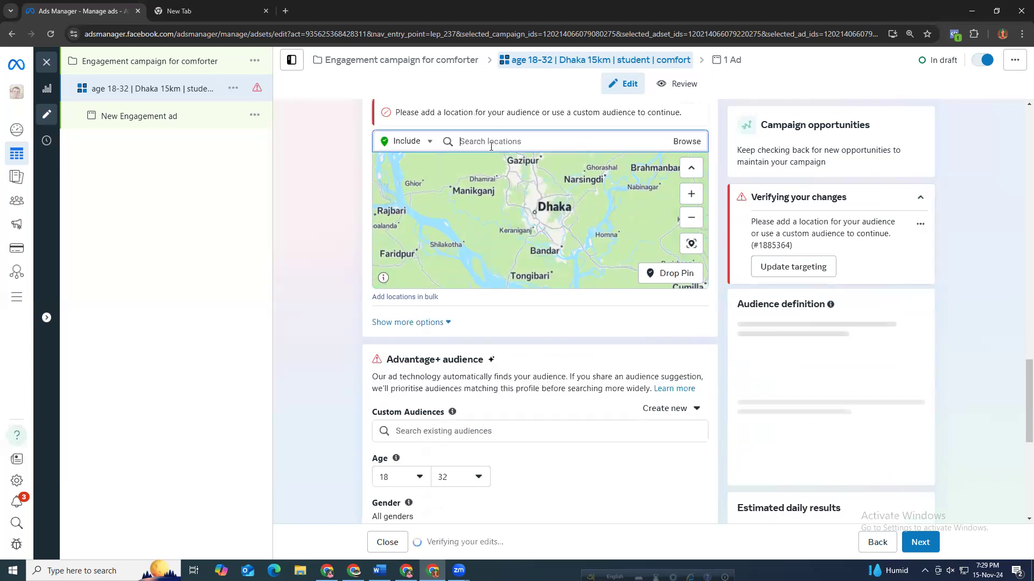
Search locations for dhaka and add Dhaka Division as a location.
text(shaka)
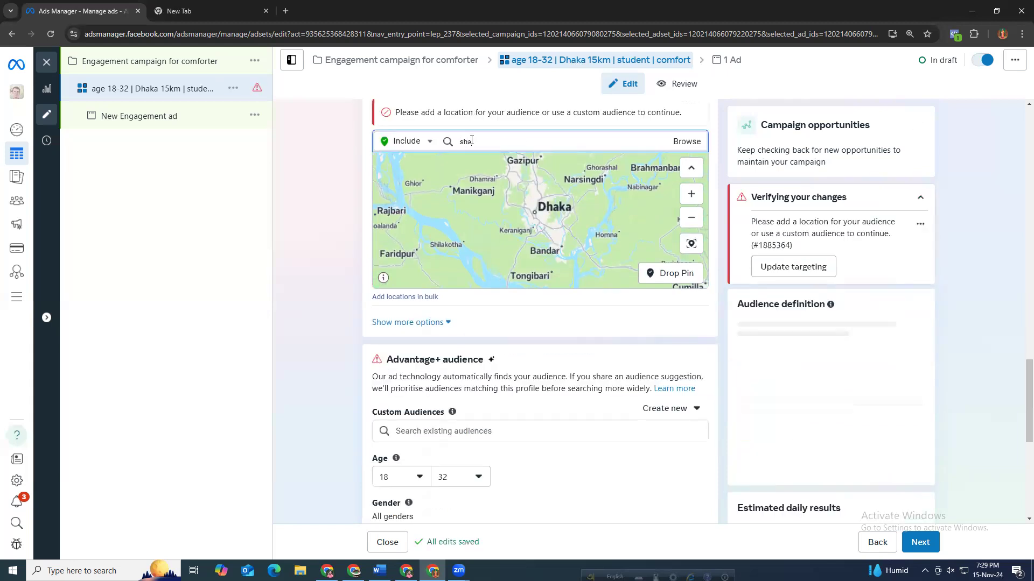
key(BackSpace)
key(BackSpace)
text(shaka)
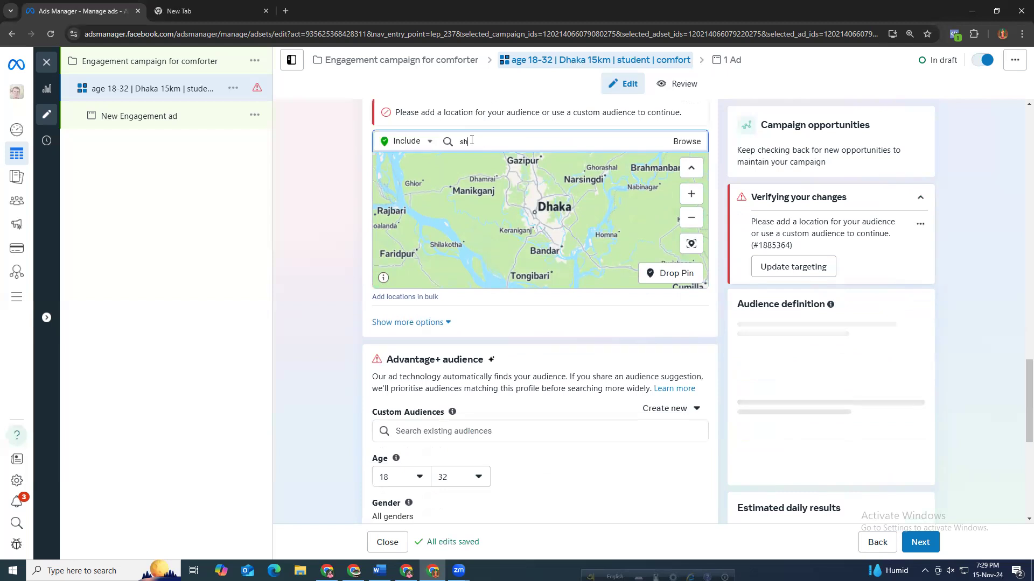
key(BackSpace)
key(BackSpace)
key(BackSpace)
key(BackSpace)
key(BackSpace)
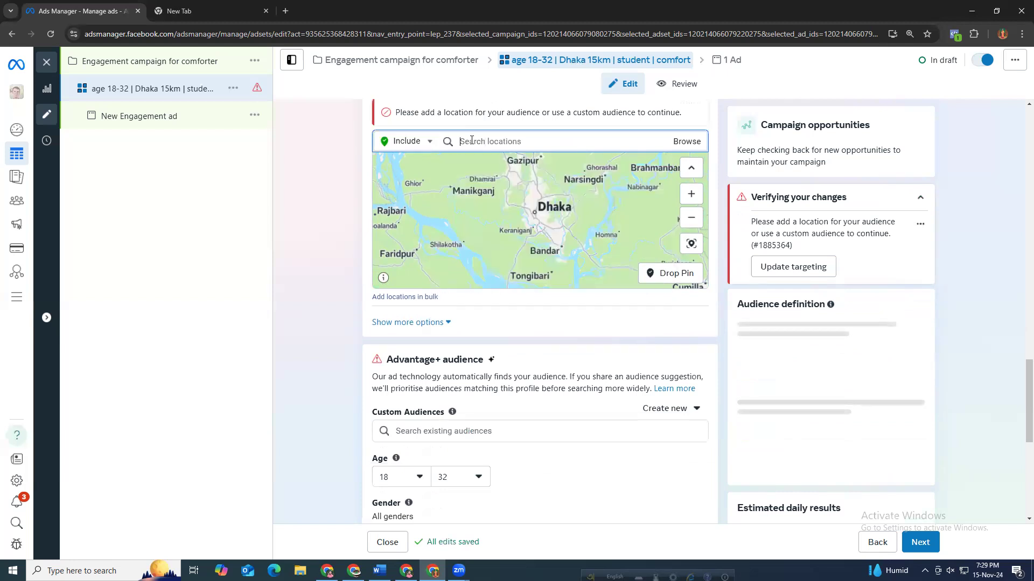
text(dhaka)
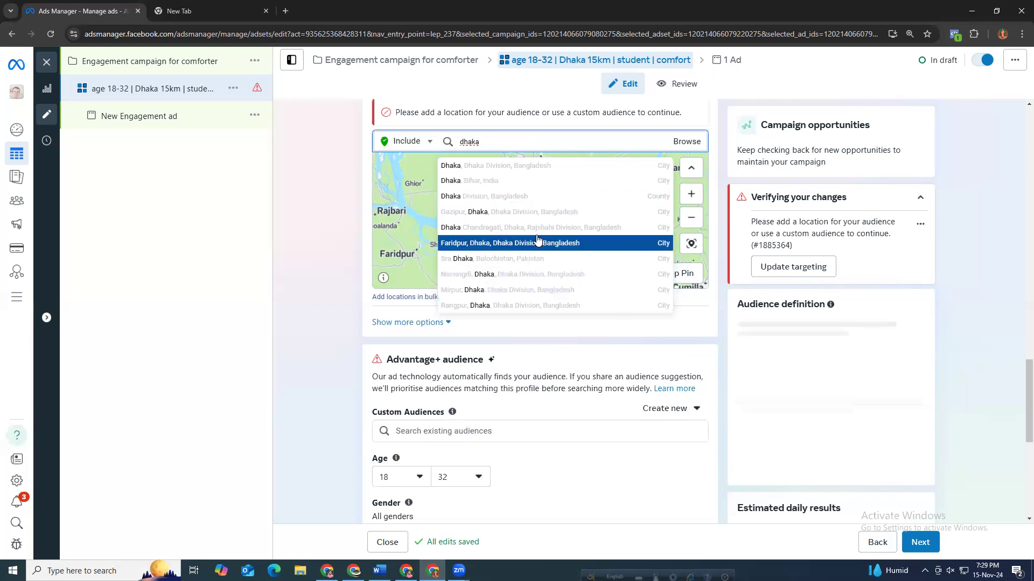
click(628, 195)
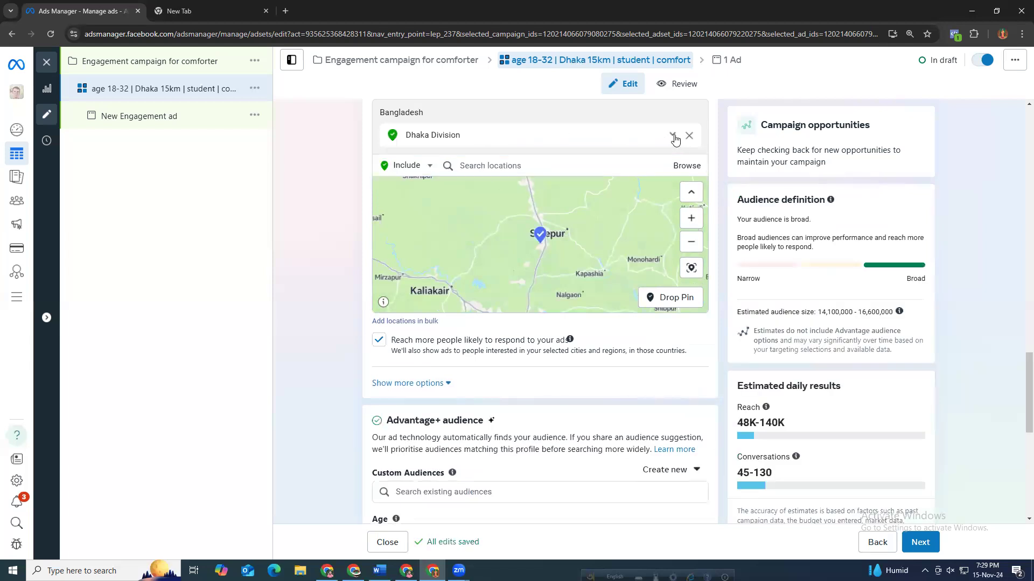
Remove the Dhaka Division location from the audience locations.
click(673, 135)
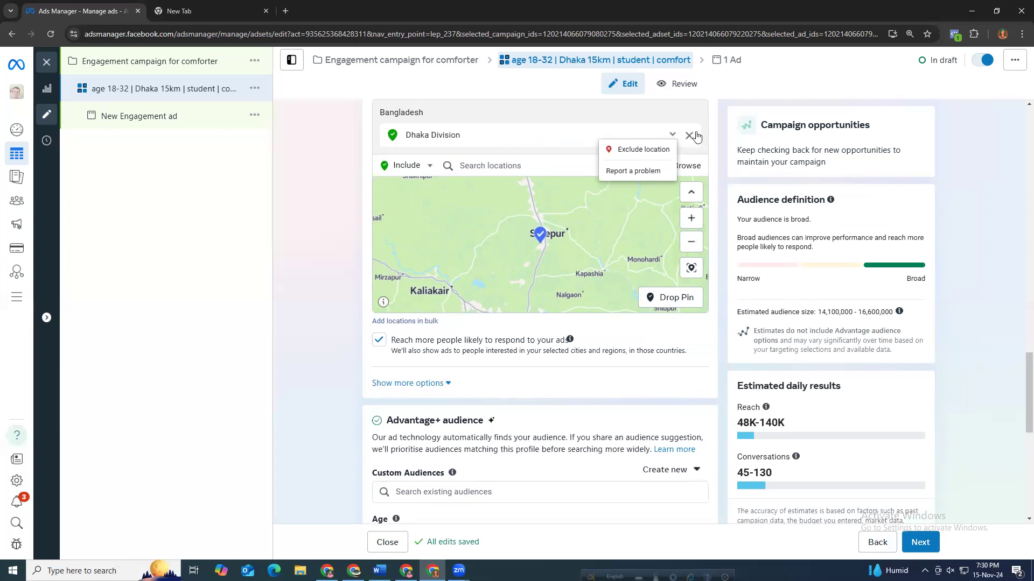
click(696, 133)
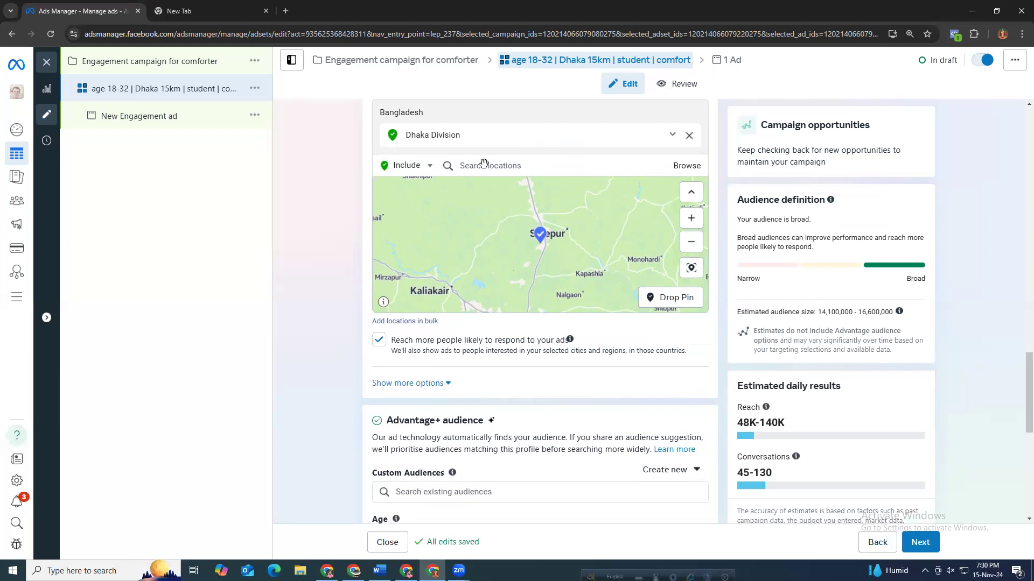
click(489, 139)
Search locations for mirpur 10 and add Mirpur 10 as a location.
text(shak)
key(BackSpace)
key(BackSpace)
key(BackSpace)
key(BackSpace)
text(dhaka)
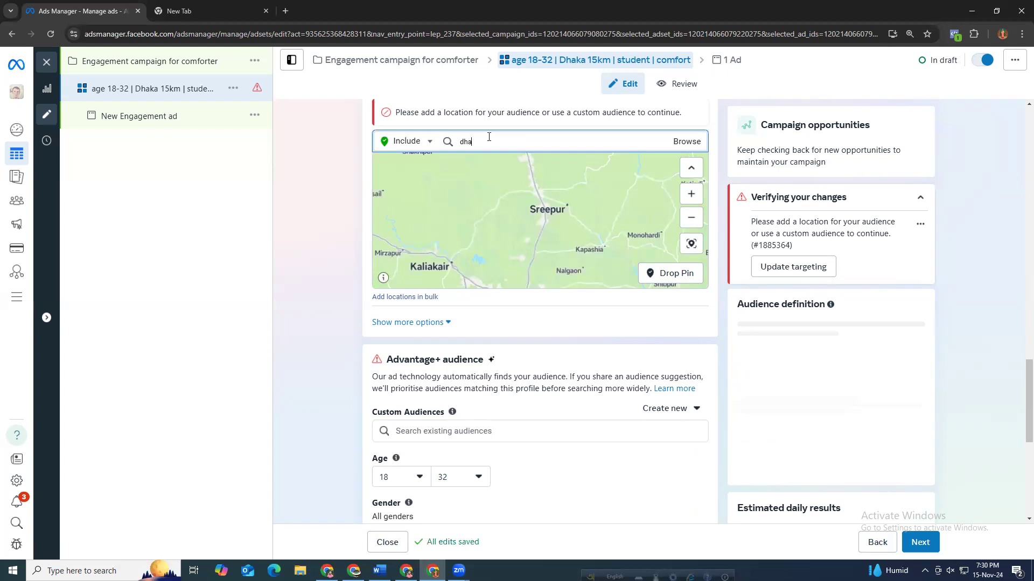
key(BackSpace)
key(BackSpace)
key(BackSpace)
text(mirpur)
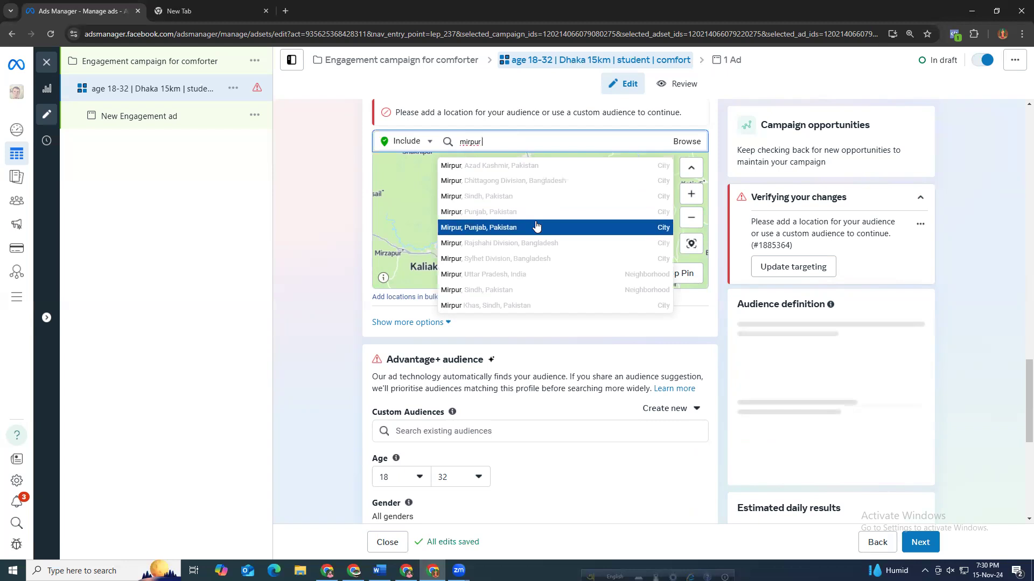
text(1)
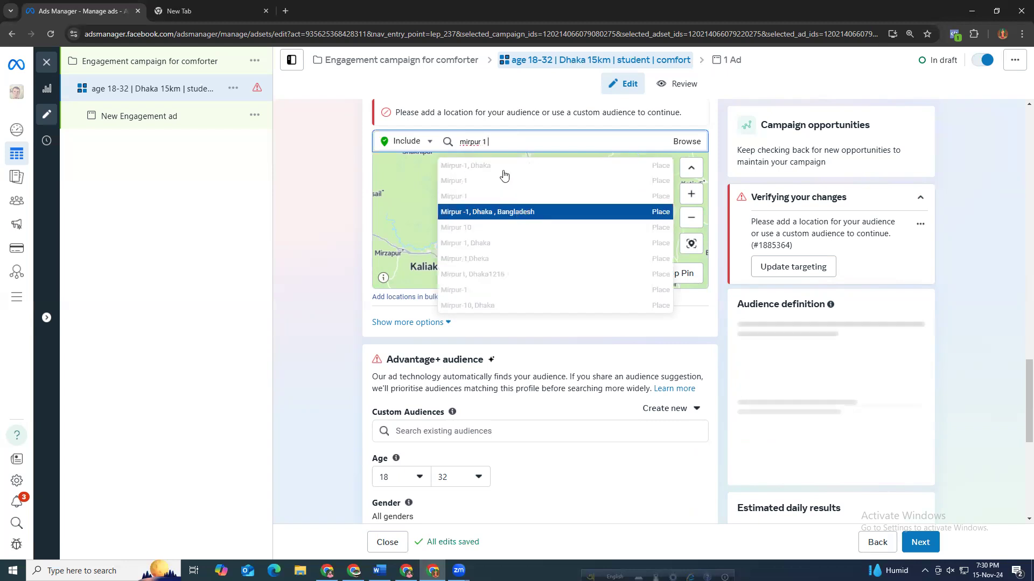
text(0)
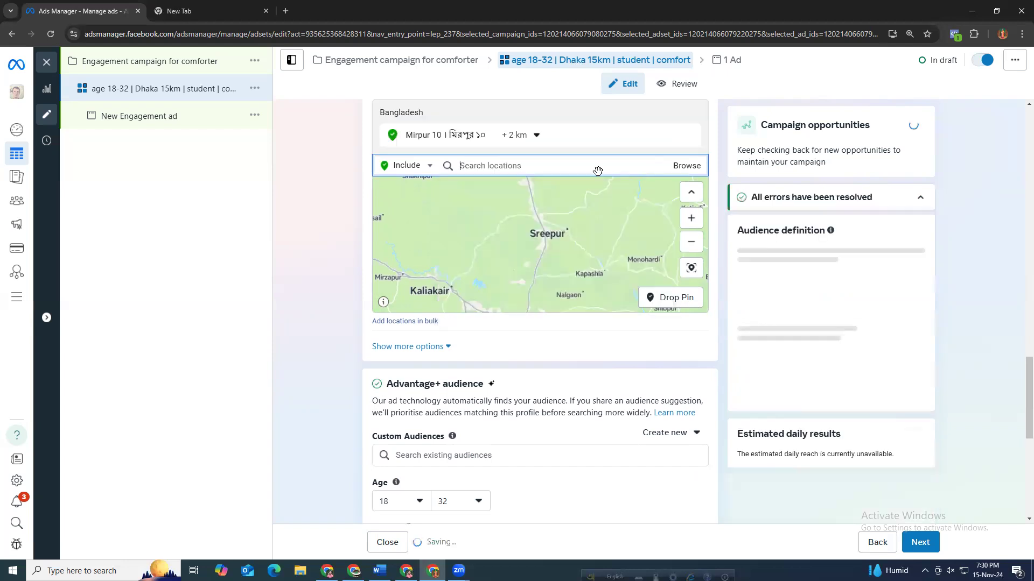
Set the Mirpur 10 location's radius to 15 km.
click(521, 138)
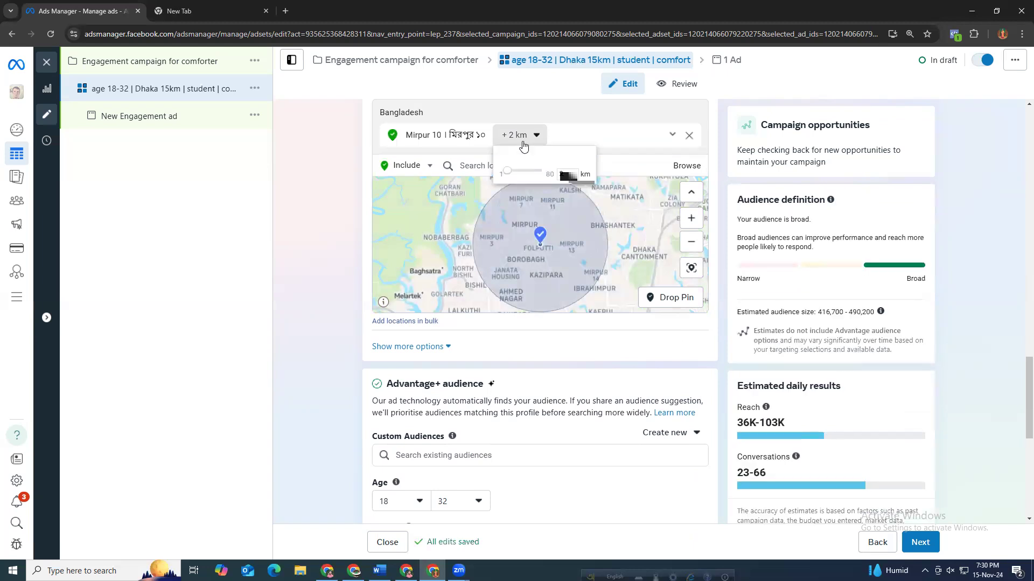
drag(521, 174, 517, 175)
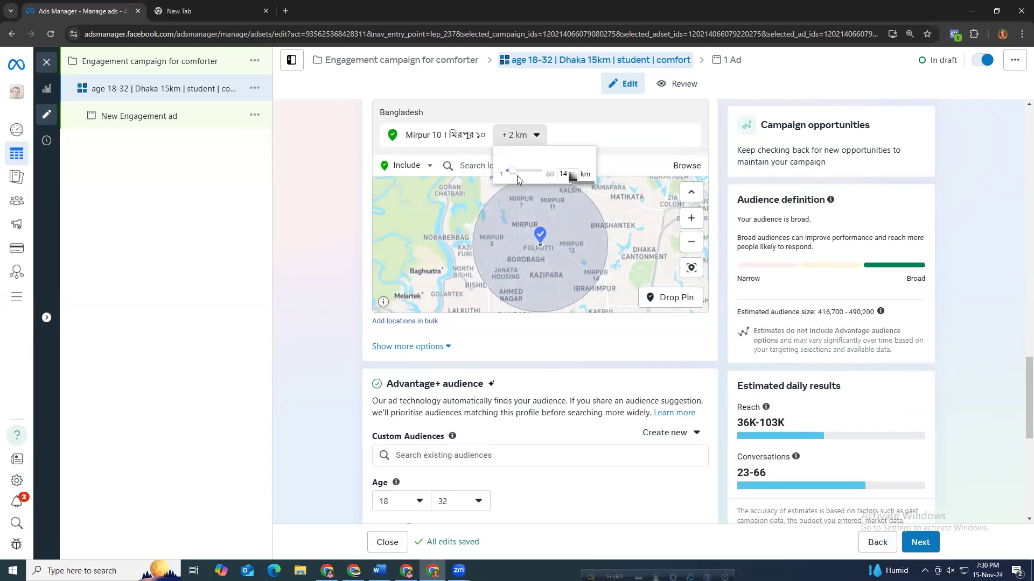
click(572, 173)
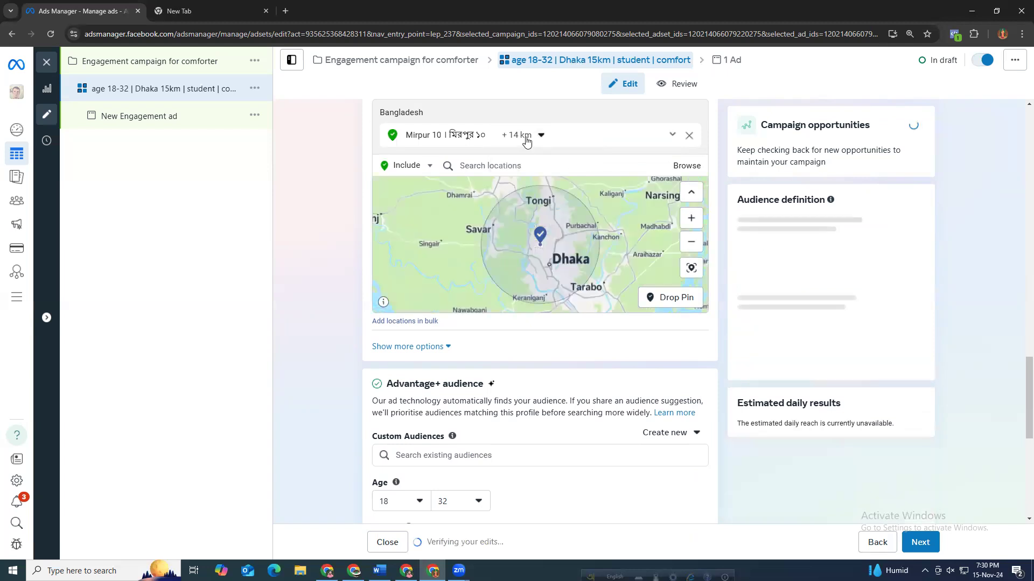
drag(570, 171, 554, 174)
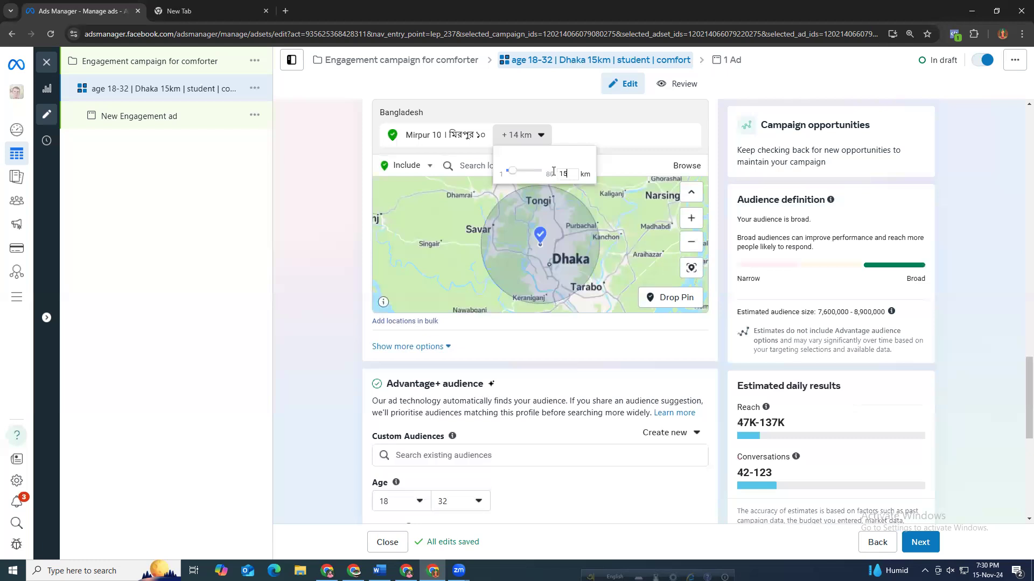
click(551, 272)
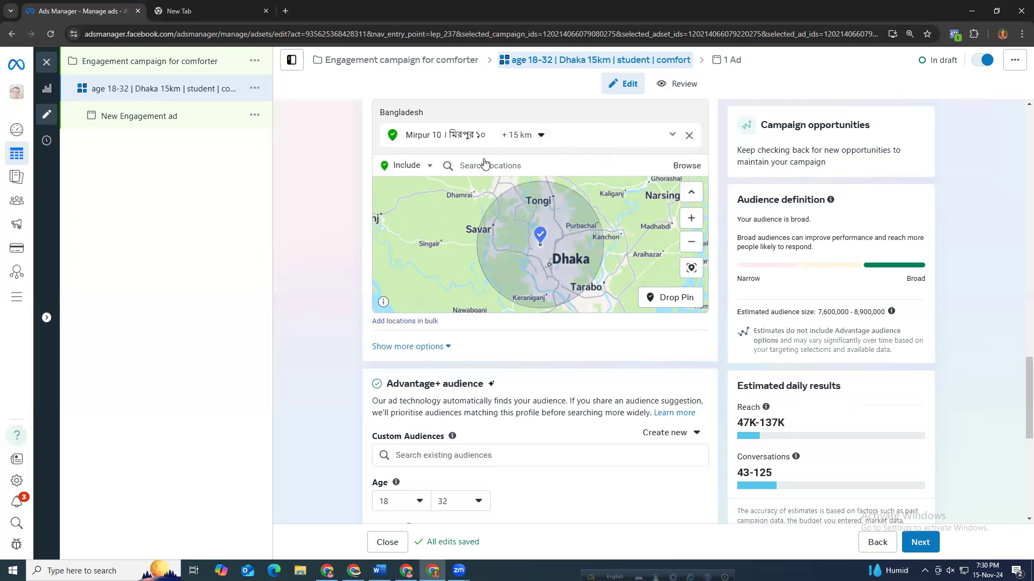
Replace the Mirpur 10 location with Dhaka, Bihar, India.
click(477, 142)
text(s)
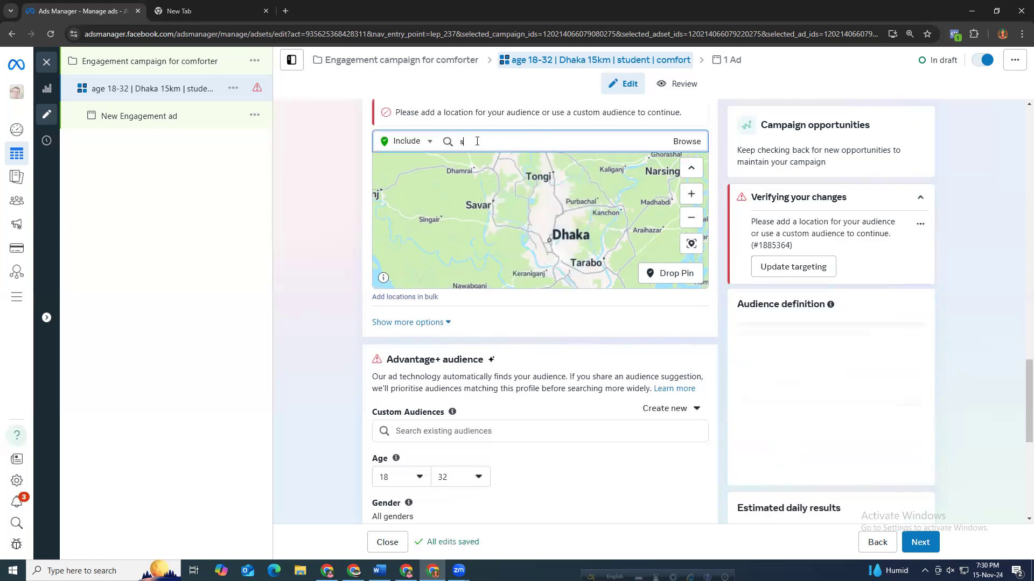
key(BackSpace)
text(d)
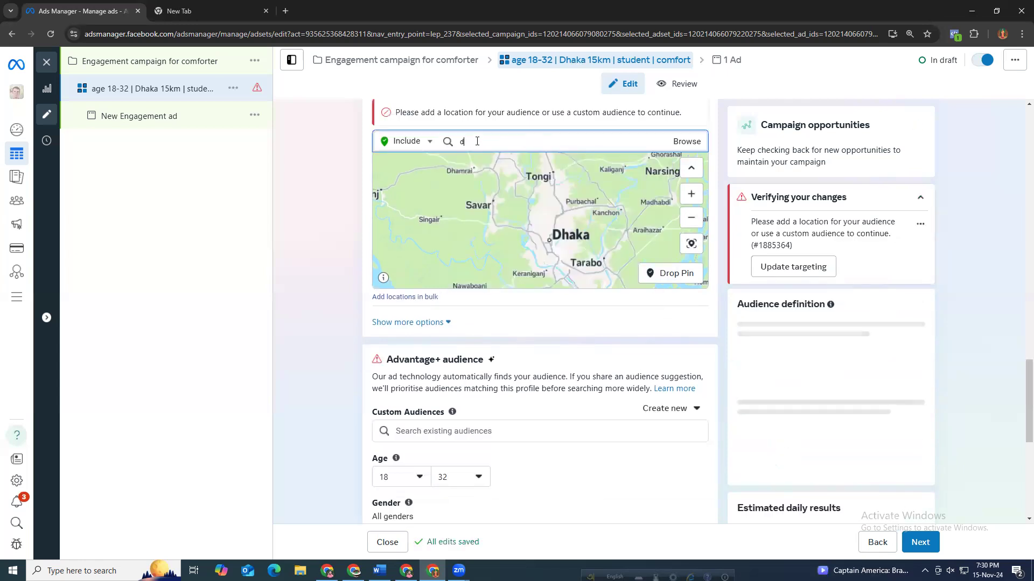
text(haka)
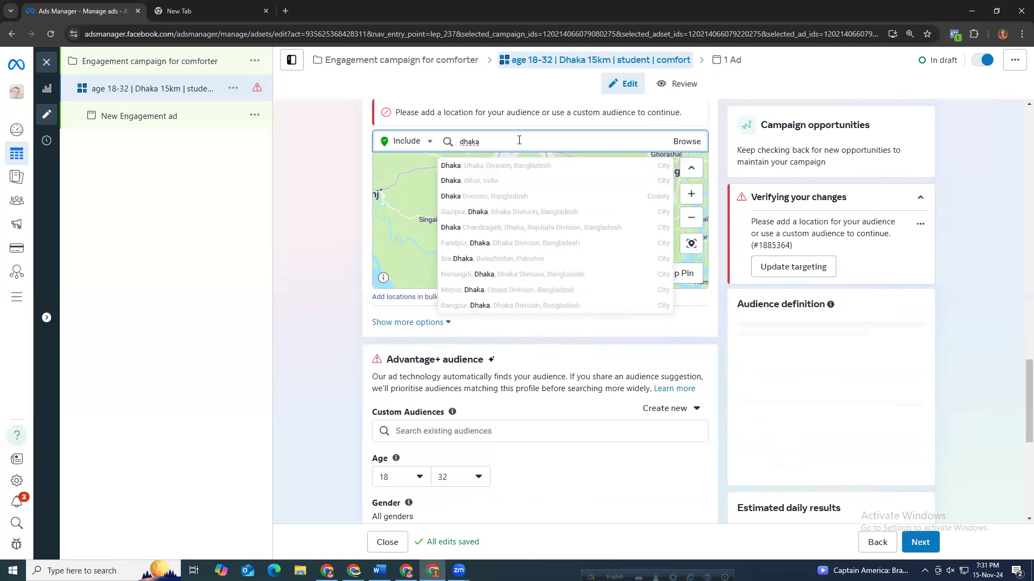
key(Down)
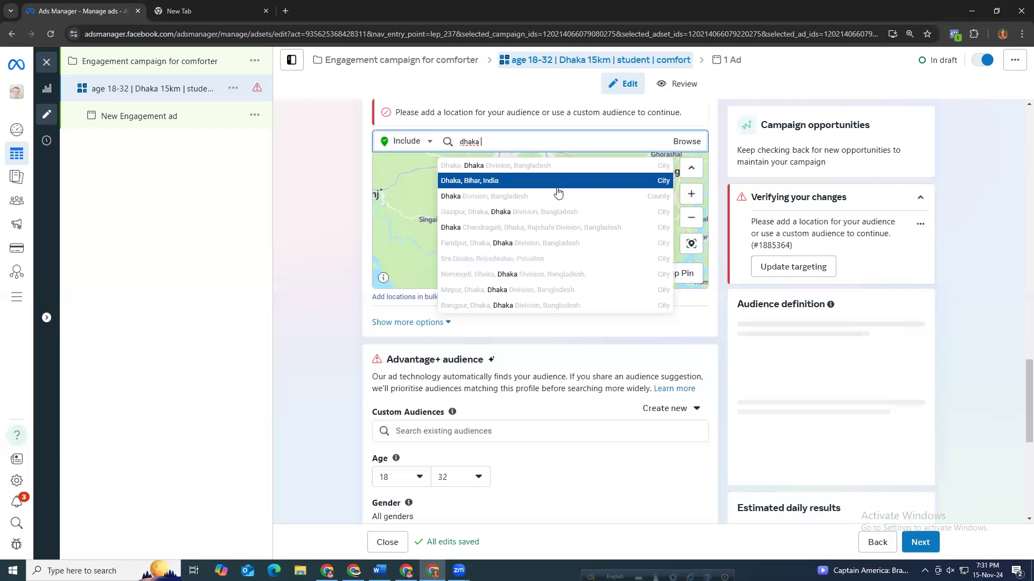
text(asc)
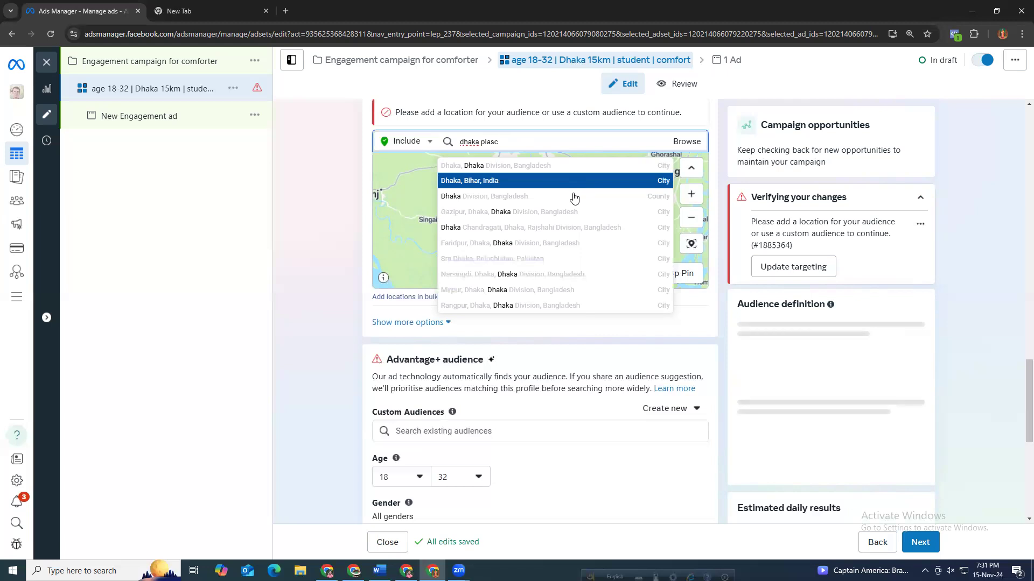
key(Return)
Remove the Dhaka, Bihar location and search locations for dhaka again.
click(509, 142)
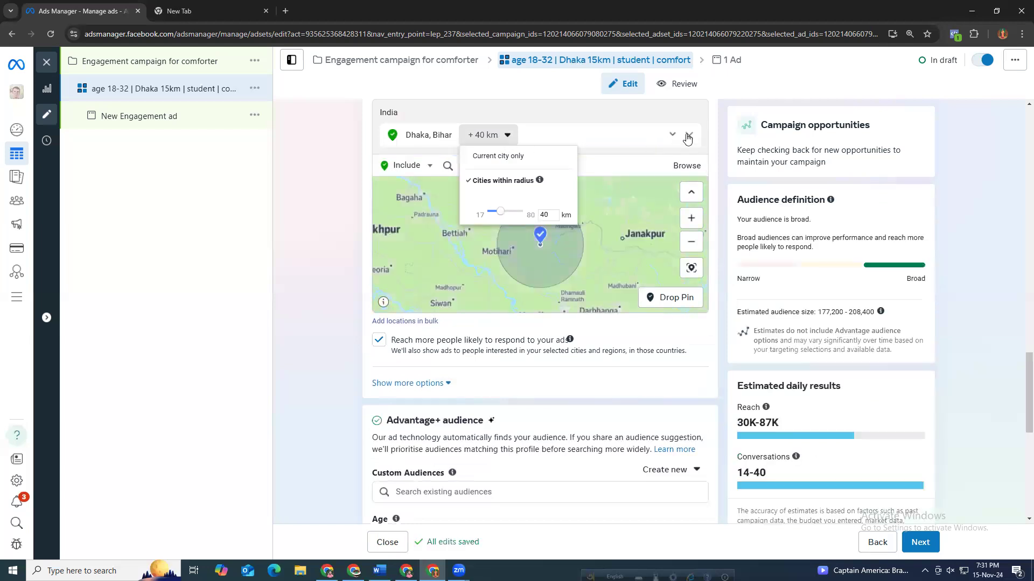
click(497, 146)
text(s)
key(BackSpace)
text(dha)
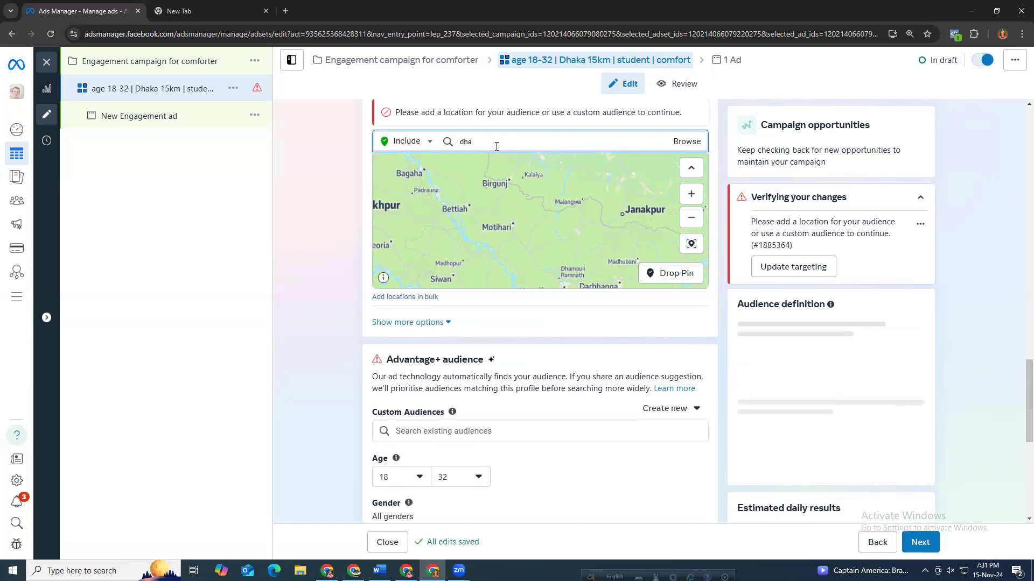
text(ka)
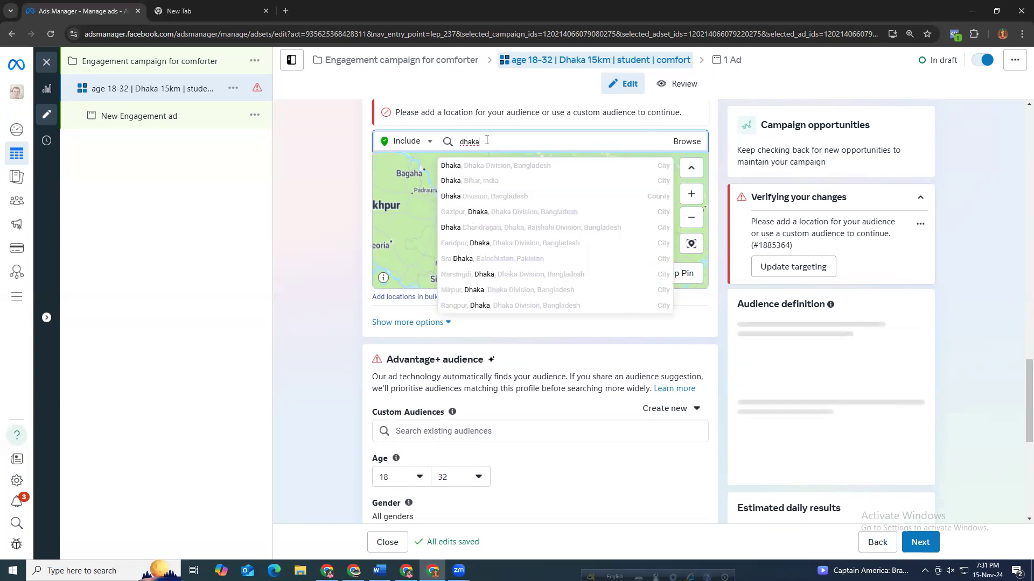
Search locations for framget dhaka and add Dhaka Mirpur as a location.
drag(489, 140, 460, 138)
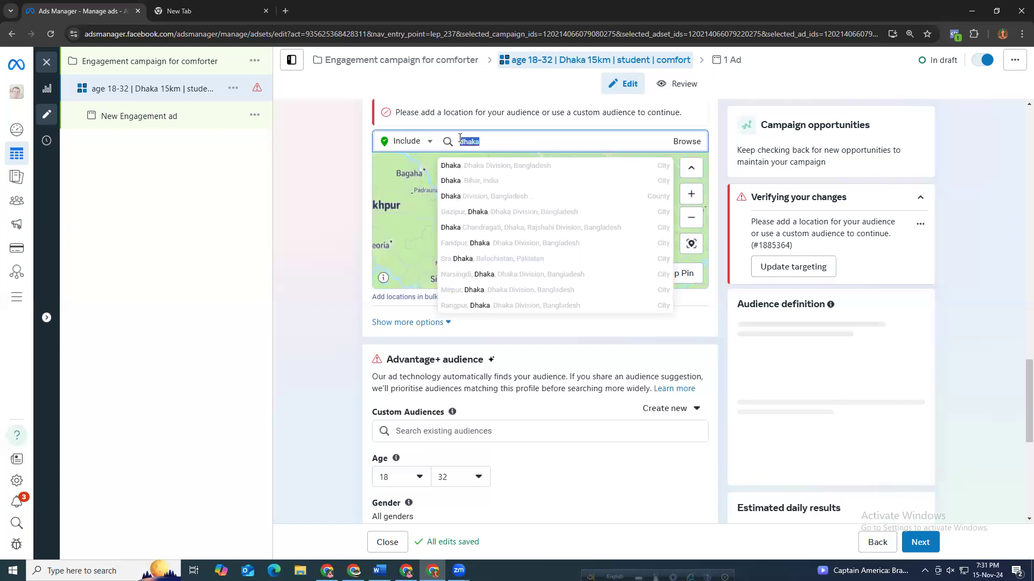
text(fram)
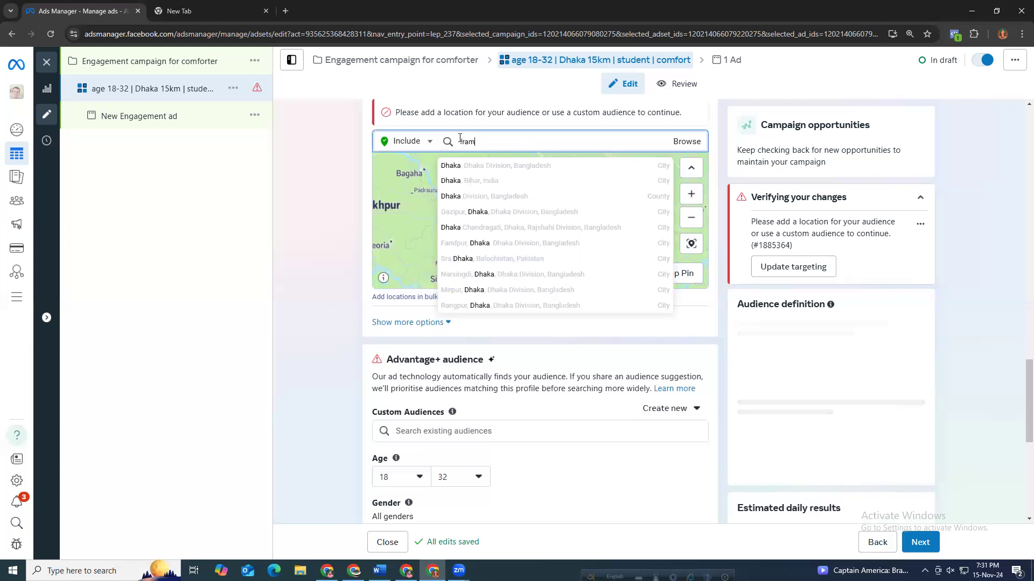
text(grt)
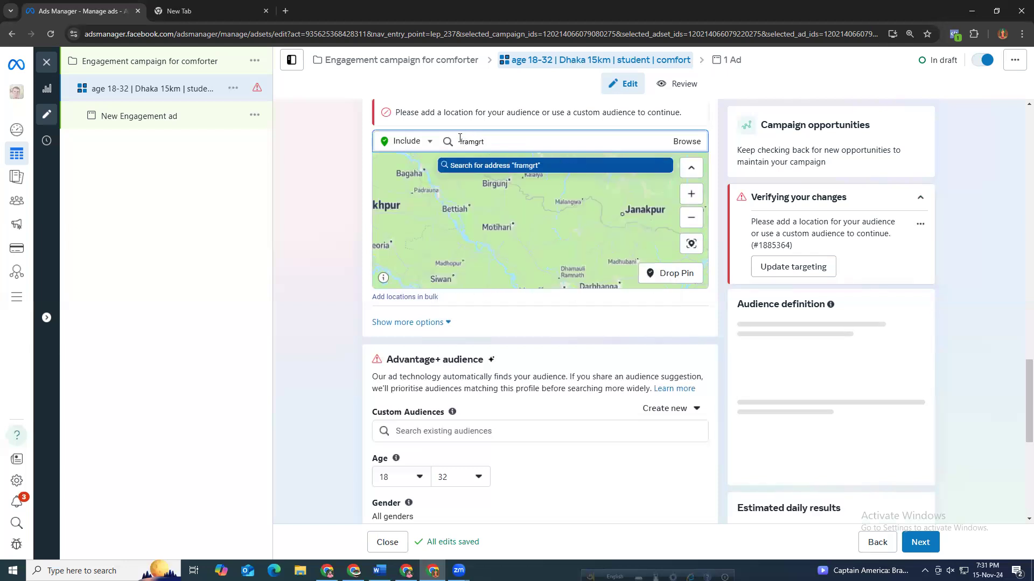
key(BackSpace)
key(BackSpace)
text(et)
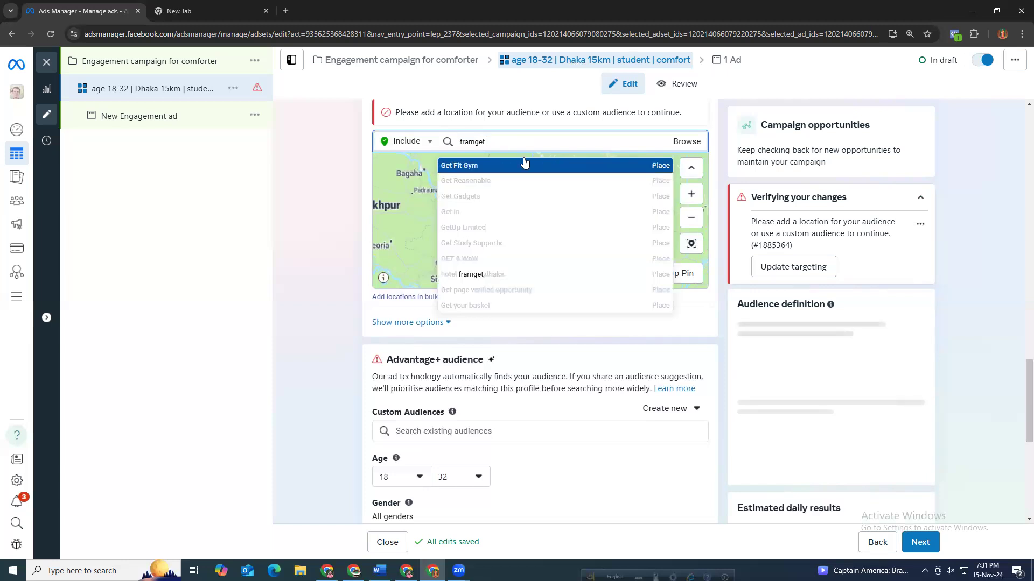
text( d)
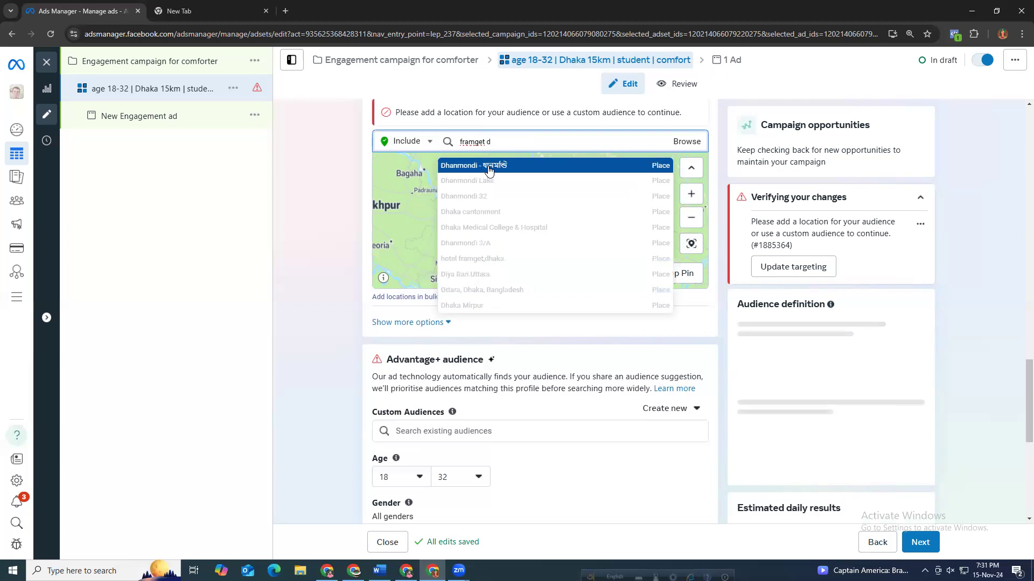
text(haka)
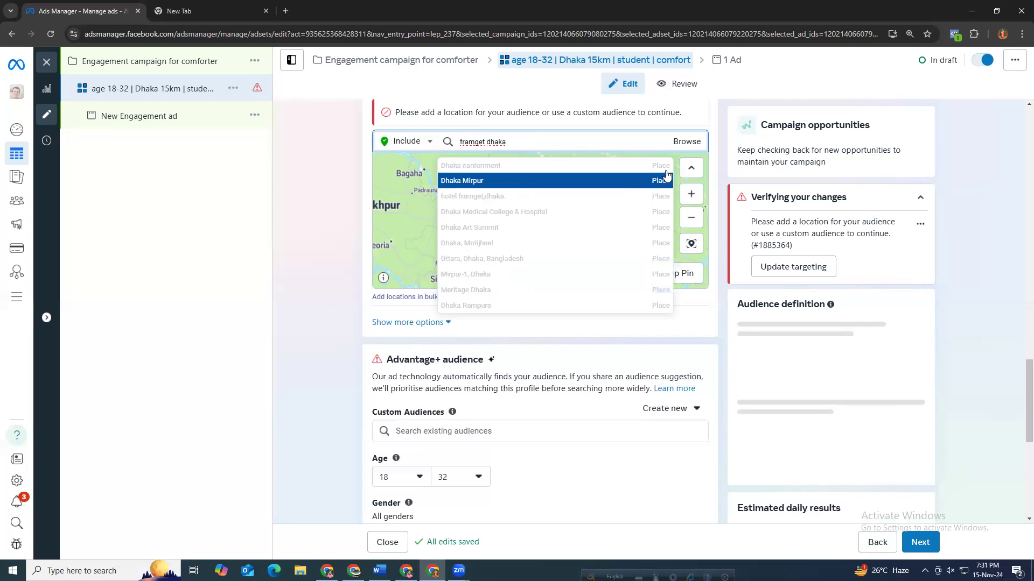
click(581, 180)
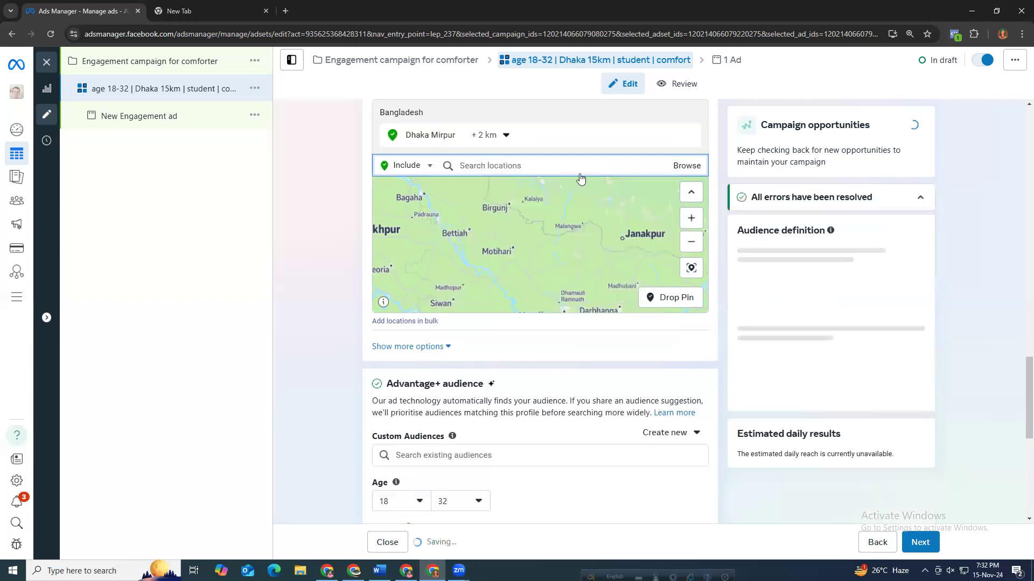
Set the Dhaka Mirpur location's radius to 15 km.
click(492, 141)
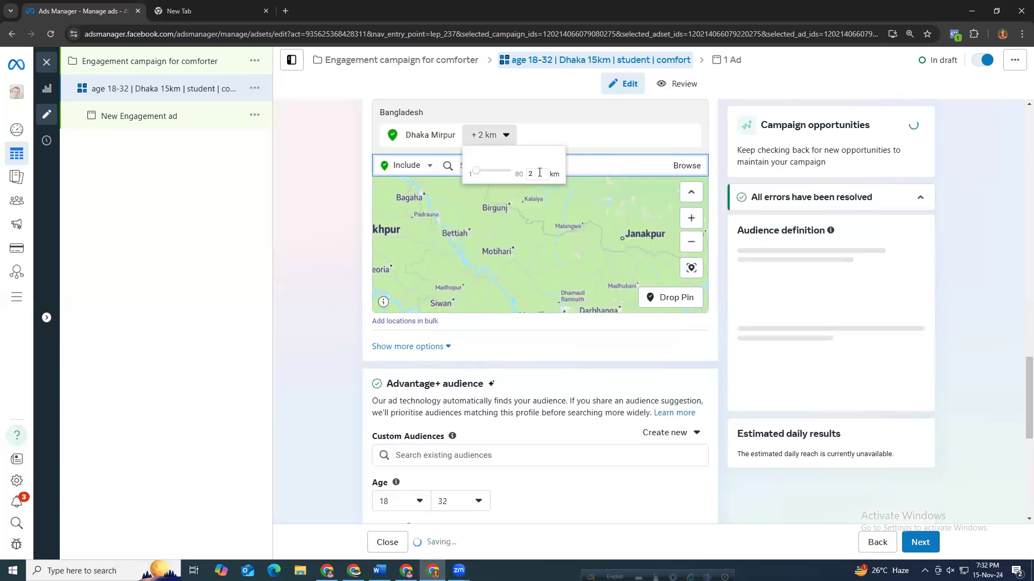
double_click(534, 173)
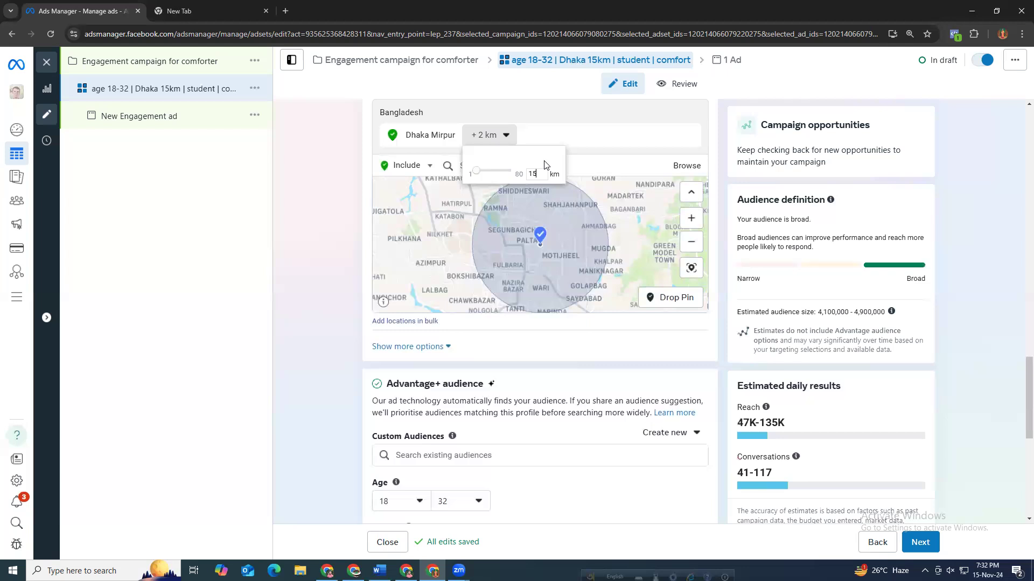
key(Return)
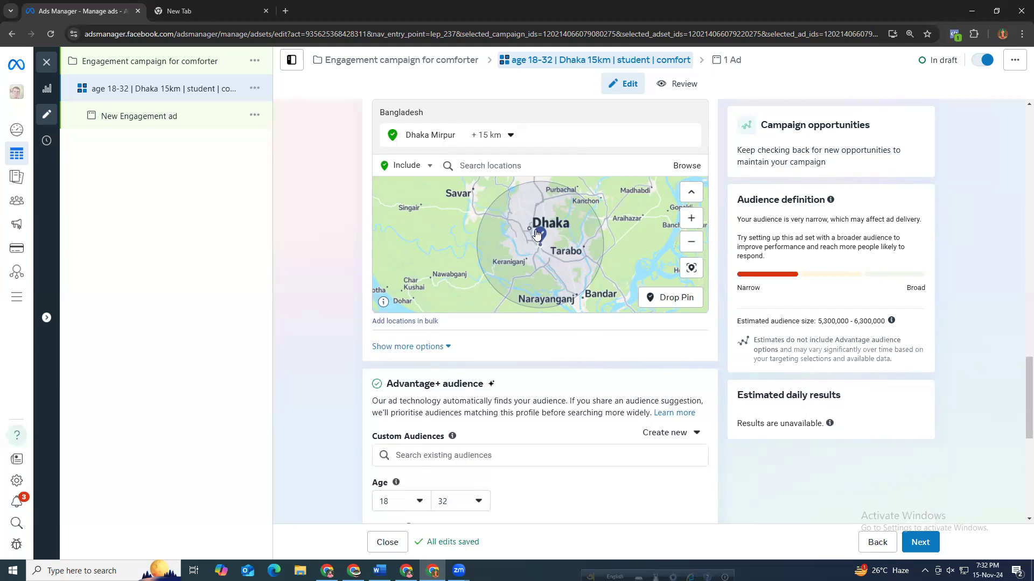
Examine the area covered by the Dhaka Mirpur radius on the map.
scroll(537, 233, up, 6)
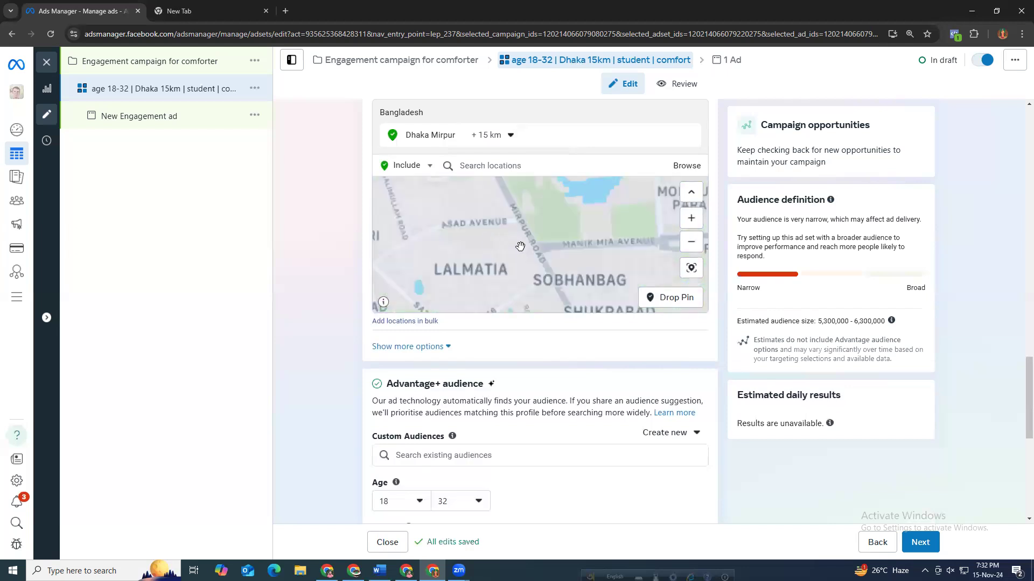
scroll(520, 247, down, 5)
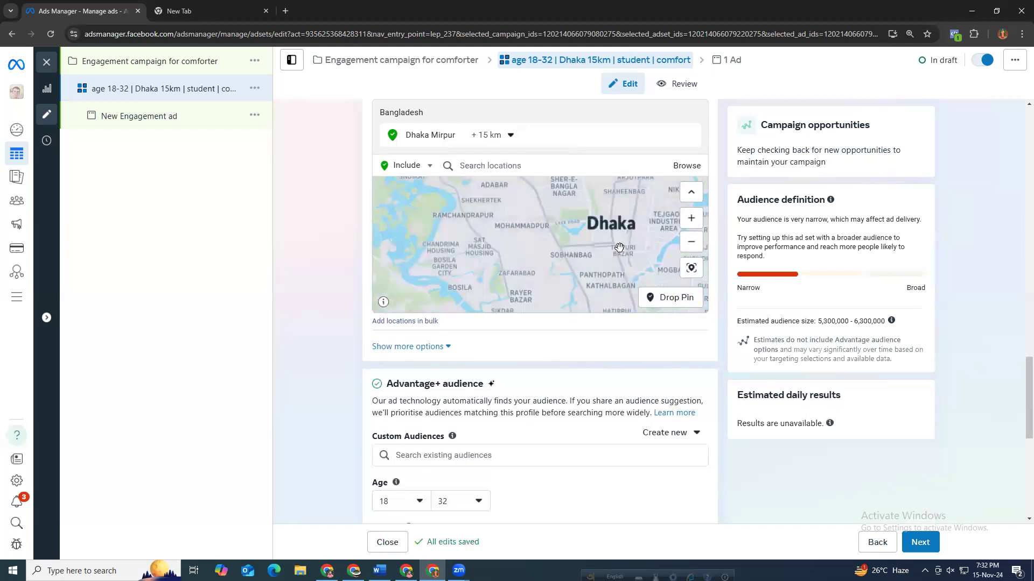
scroll(619, 248, up, 4)
scroll(598, 251, down, 1)
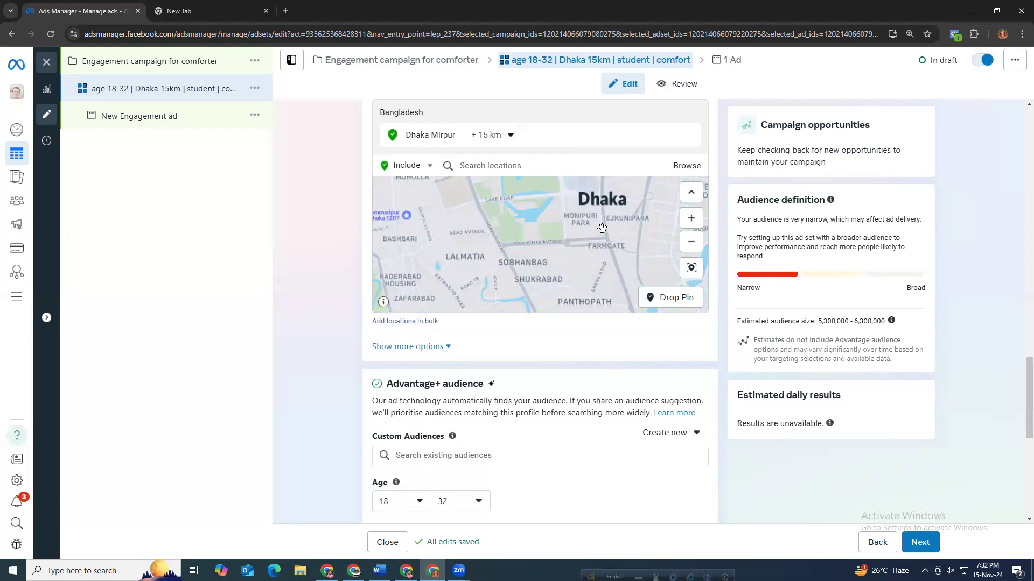
scroll(601, 229, up, 2)
scroll(606, 223, down, 4)
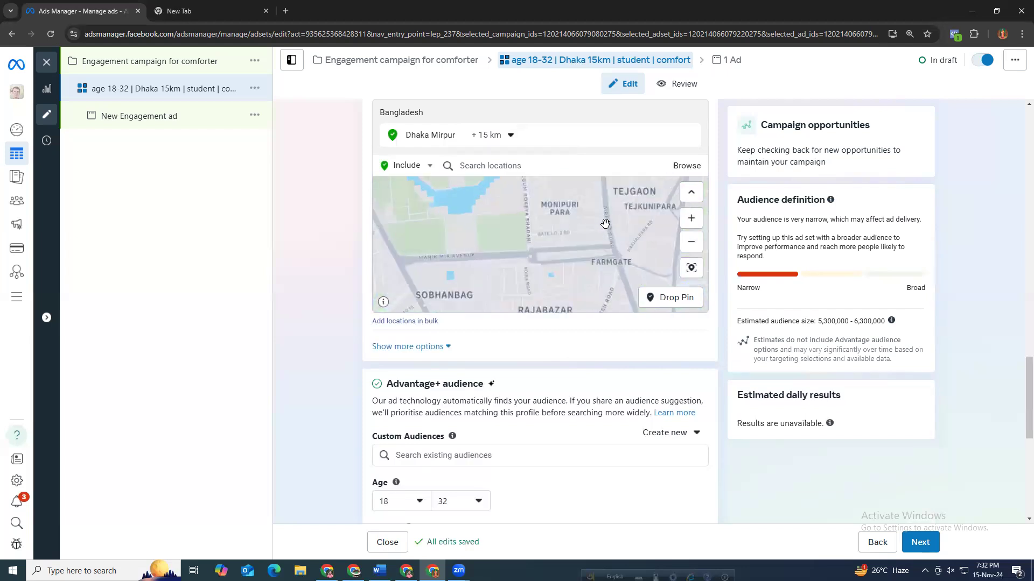
scroll(610, 208, up, 1)
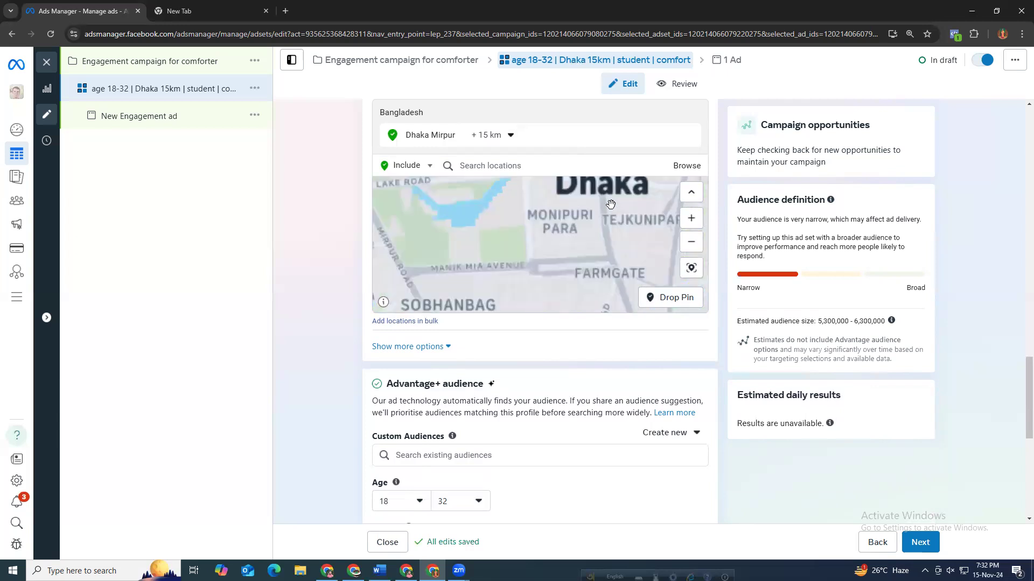
drag(606, 207, 583, 260)
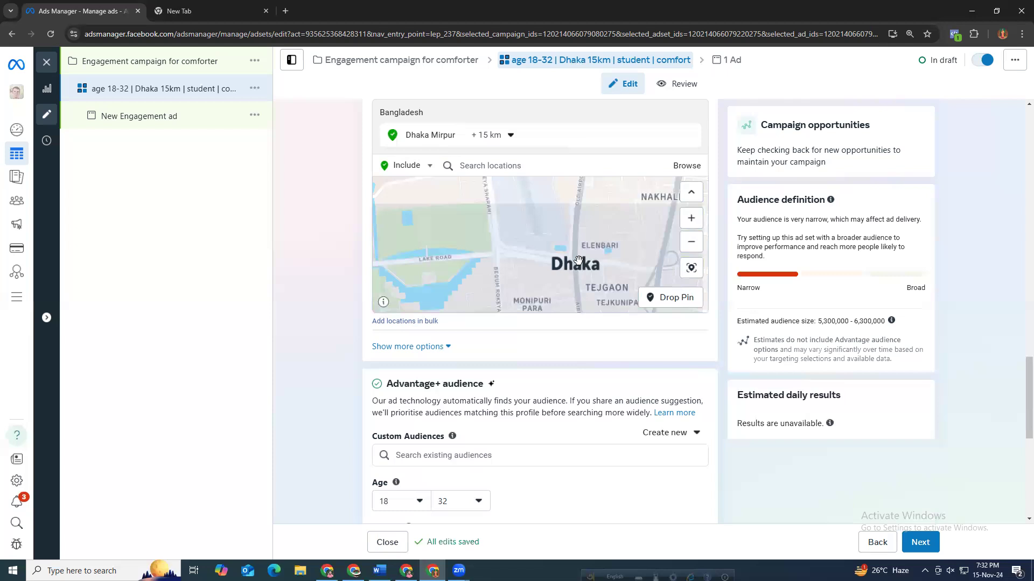
scroll(577, 261, up, 1)
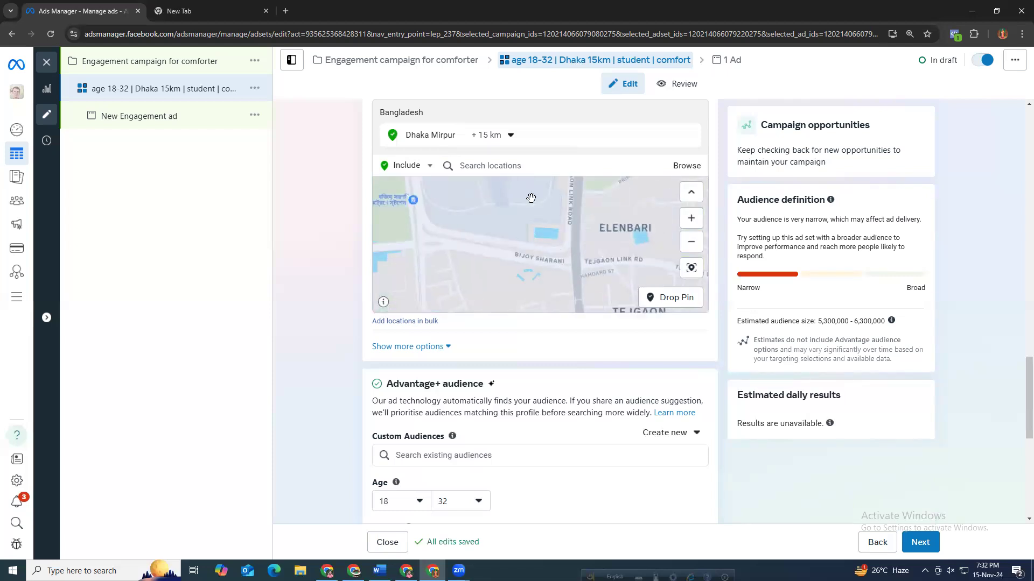
Search locations for bijoy sarani and add Bijoy Sarani Flyover as a location.
mouse_move(692, 145)
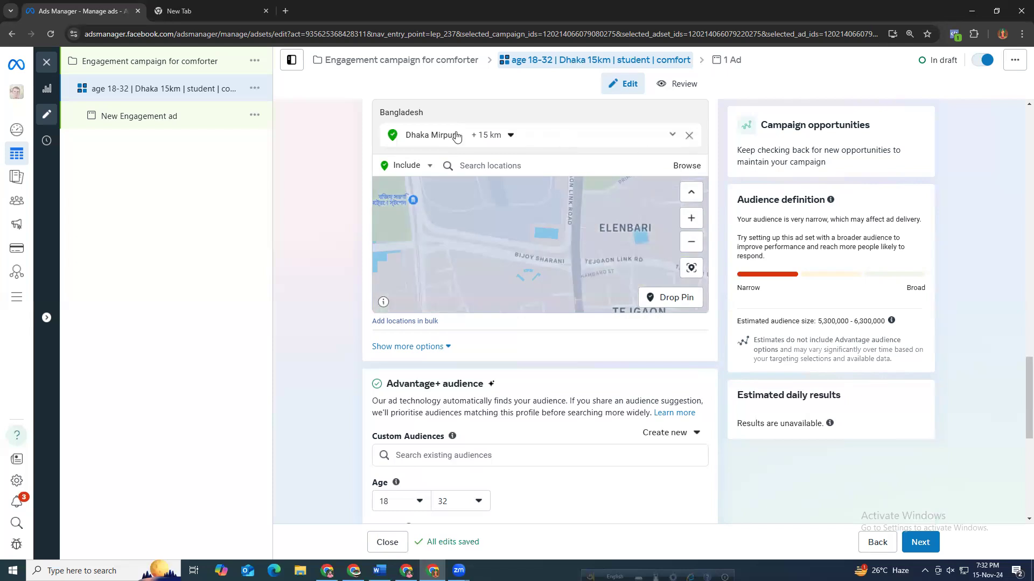
click(484, 166)
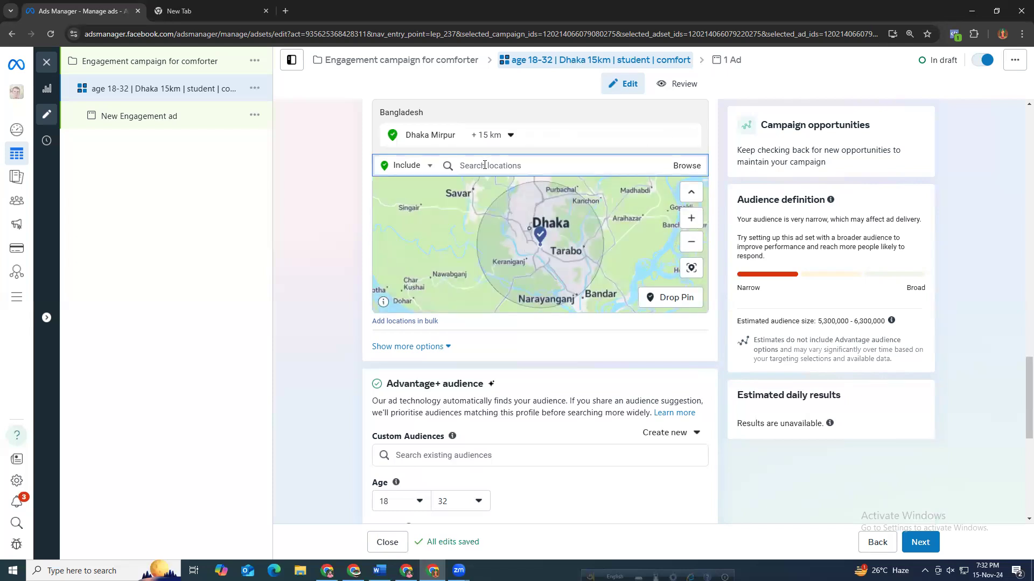
text(b)
key(BackSpace)
key(BackSpace)
text(bijoy sarani)
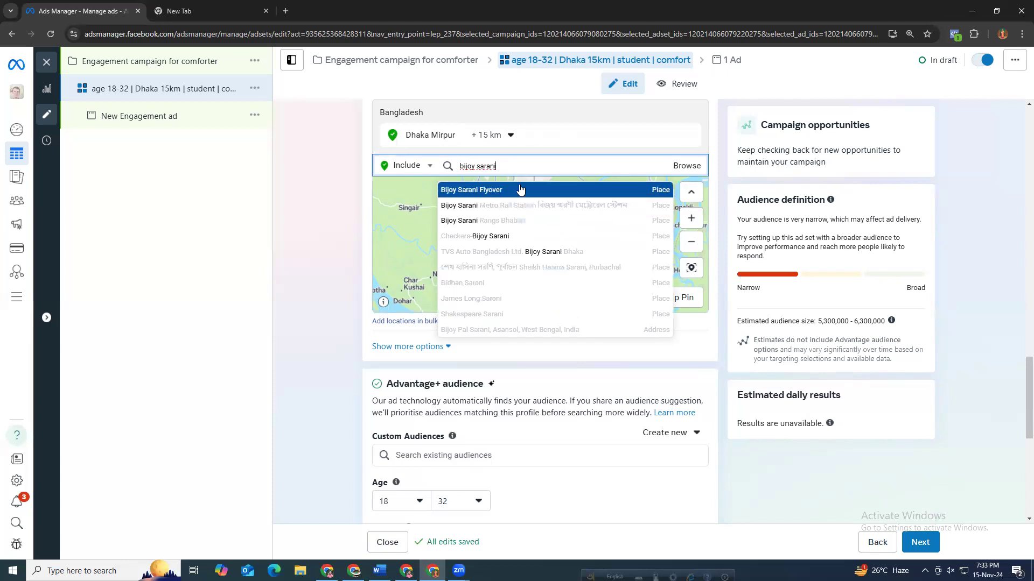
click(520, 189)
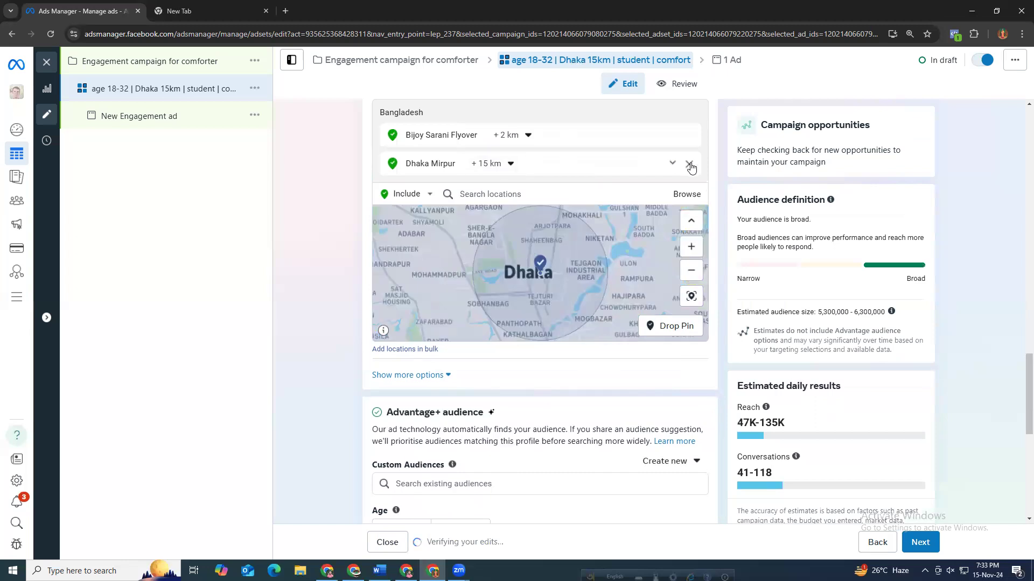
Remove the Dhaka Mirpur location and set the Bijoy Sarani Flyover radius to 15 km.
click(689, 165)
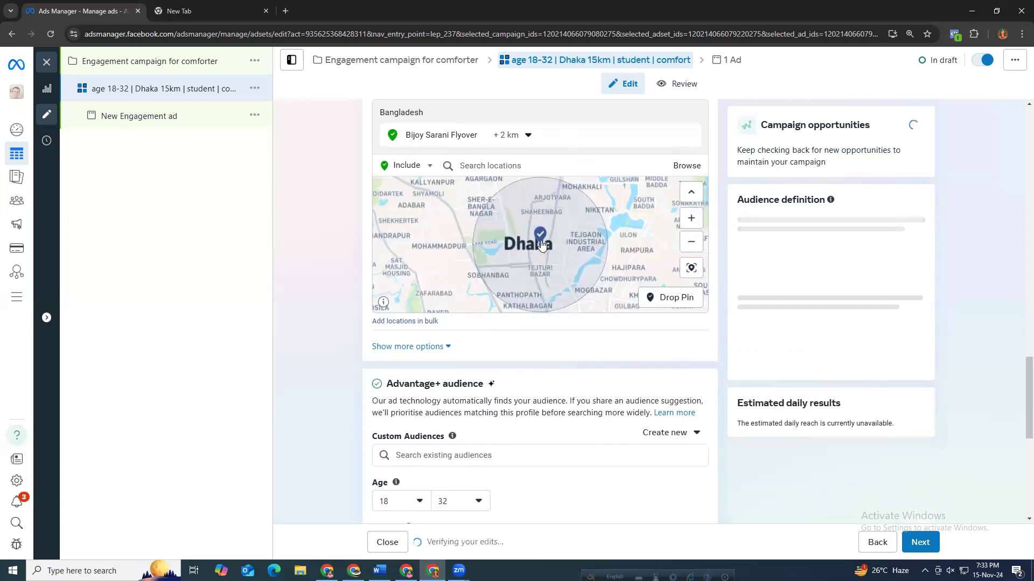
click(526, 135)
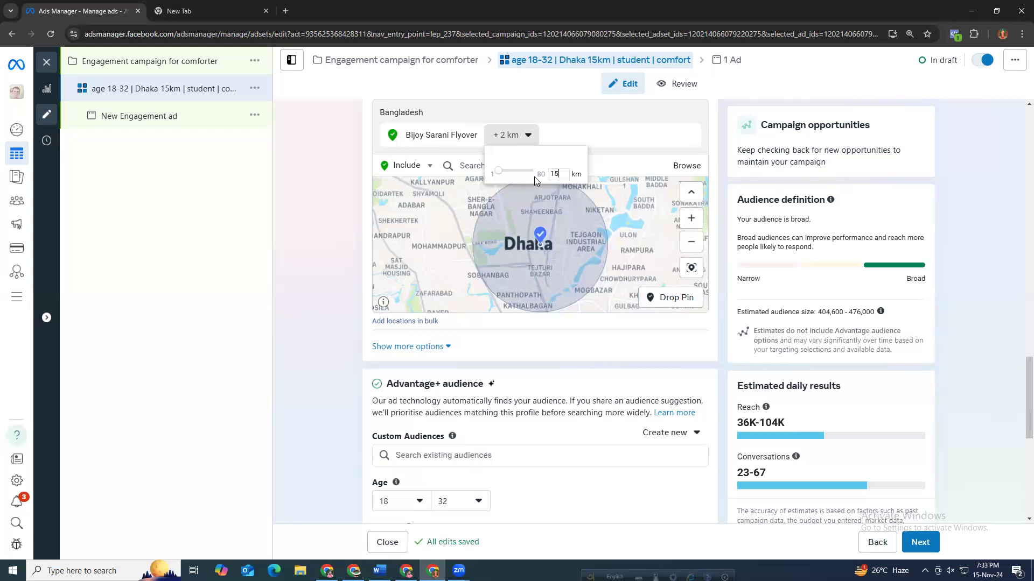
text(15)
key(Return)
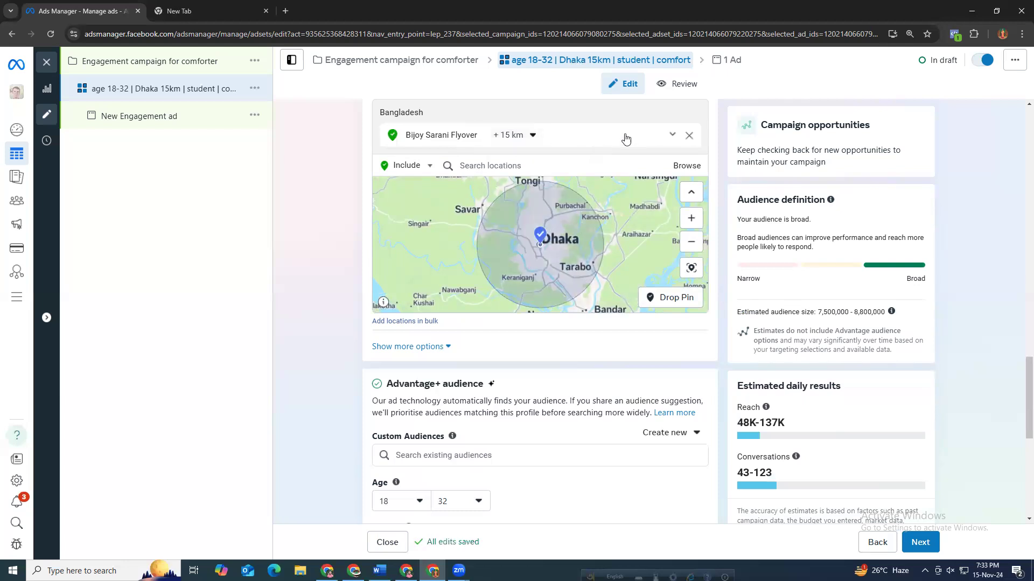
Replace the Bijoy Sarani Flyover location with Dhaka, Dhaka Division, Bangladesh.
click(620, 166)
text(dhaka)
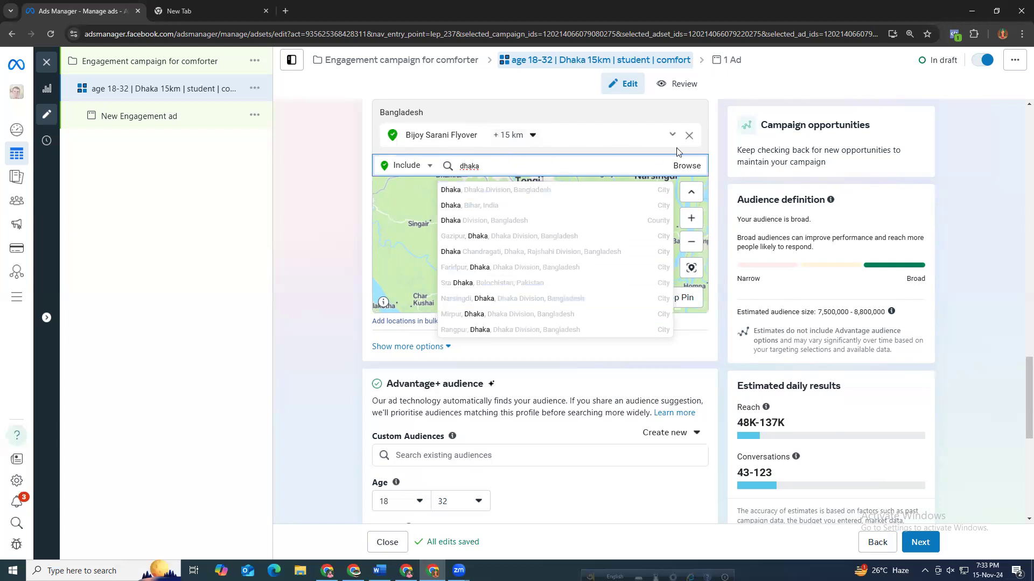
drag(470, 170, 461, 169)
click(688, 138)
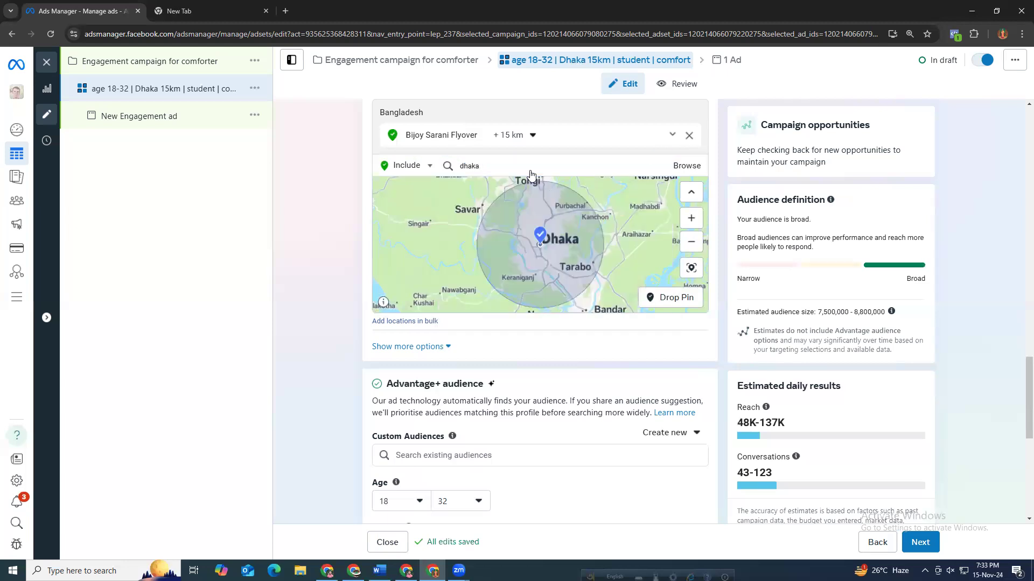
click(502, 142)
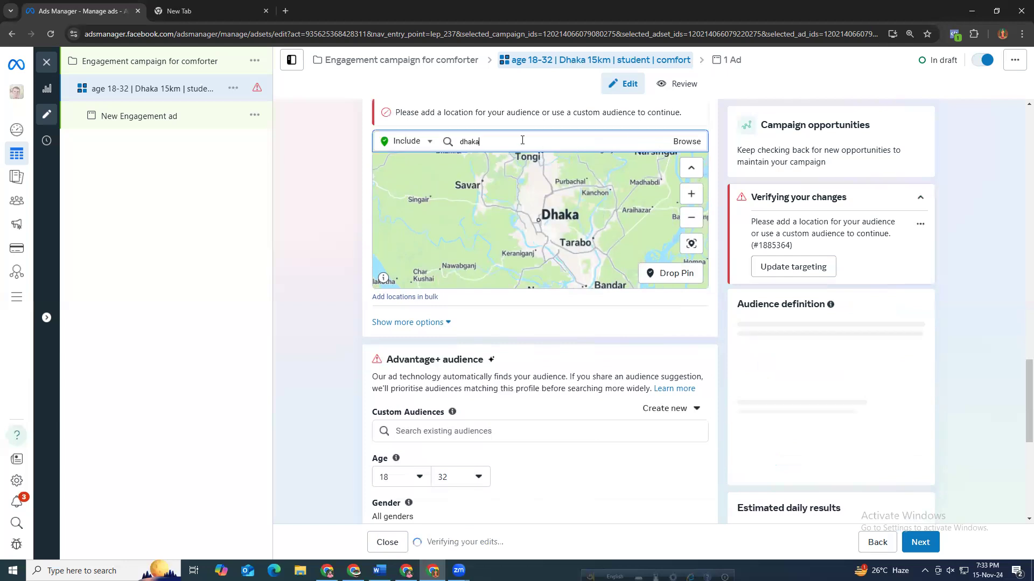
click(521, 140)
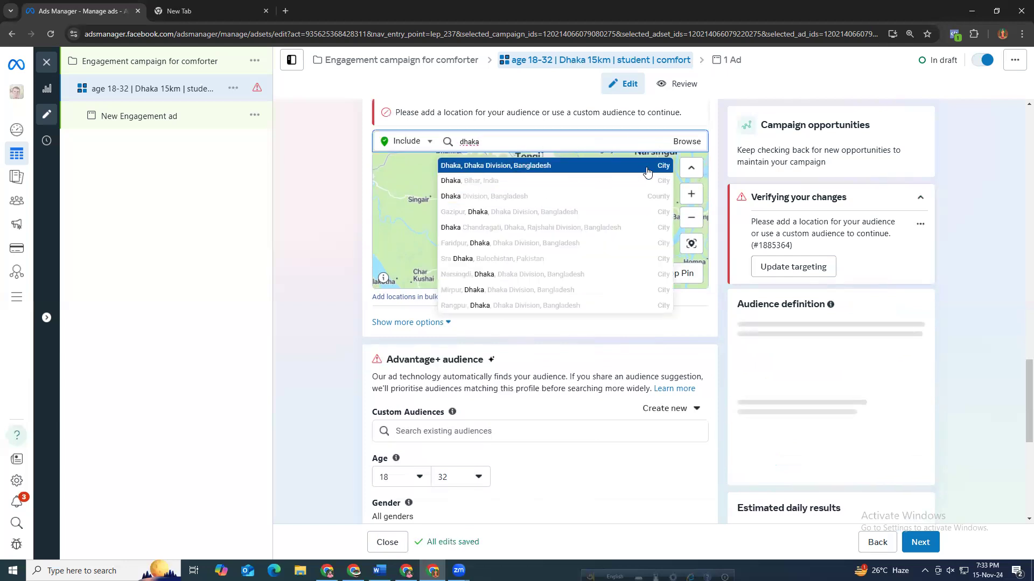
click(613, 167)
Set the Dhaka, Dhaka Division location's radius to 25 km.
click(519, 134)
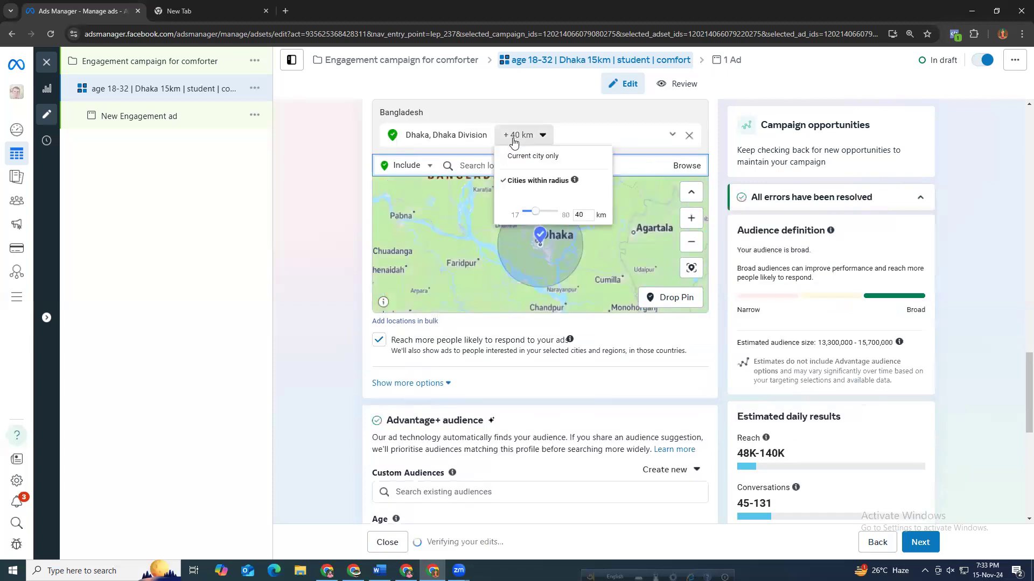
drag(533, 216, 530, 218)
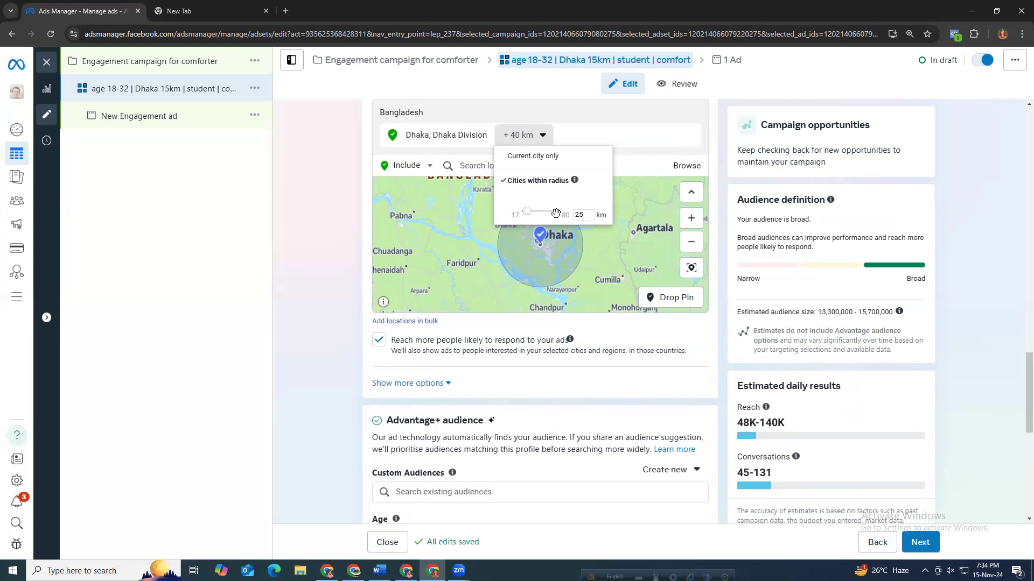
click(563, 242)
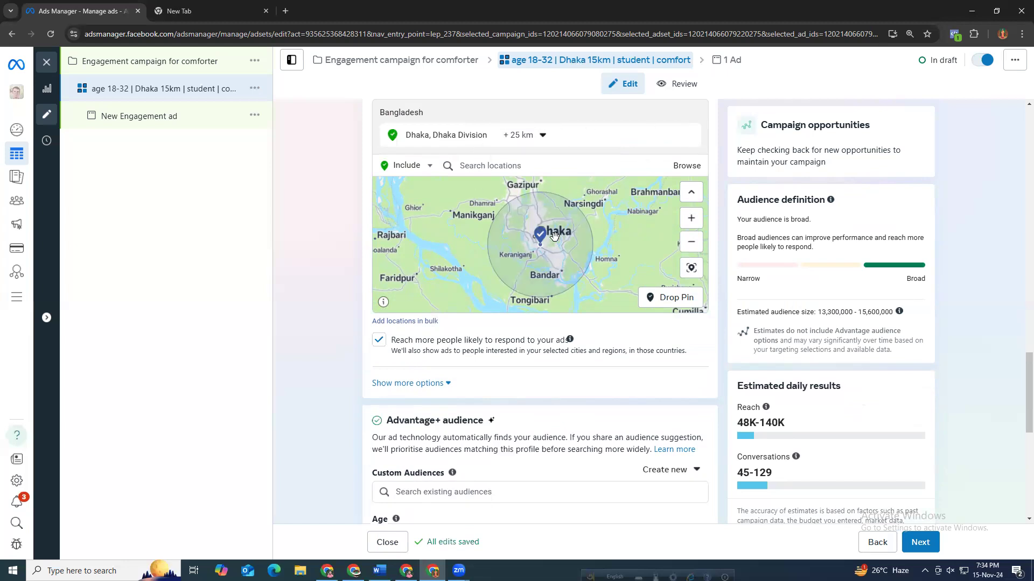
scroll(534, 251, up, 4)
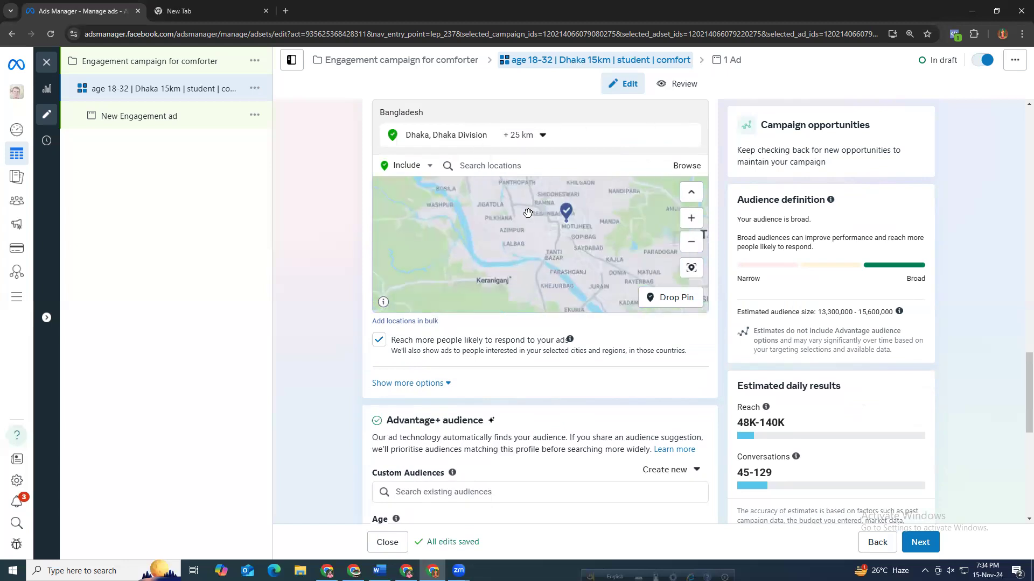
scroll(518, 216, up, 3)
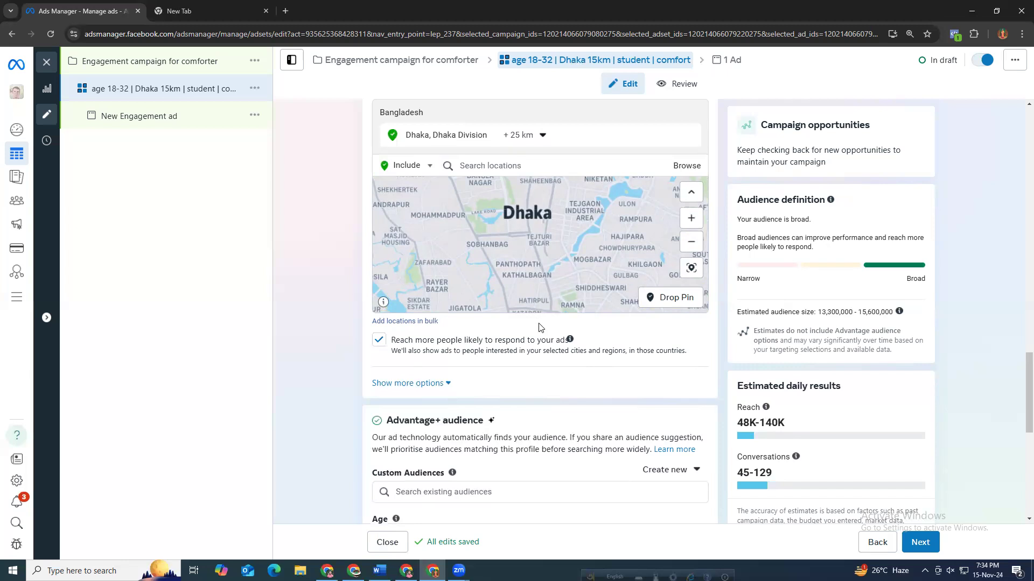
scroll(540, 328, down, 8)
scroll(350, 275, up, 3)
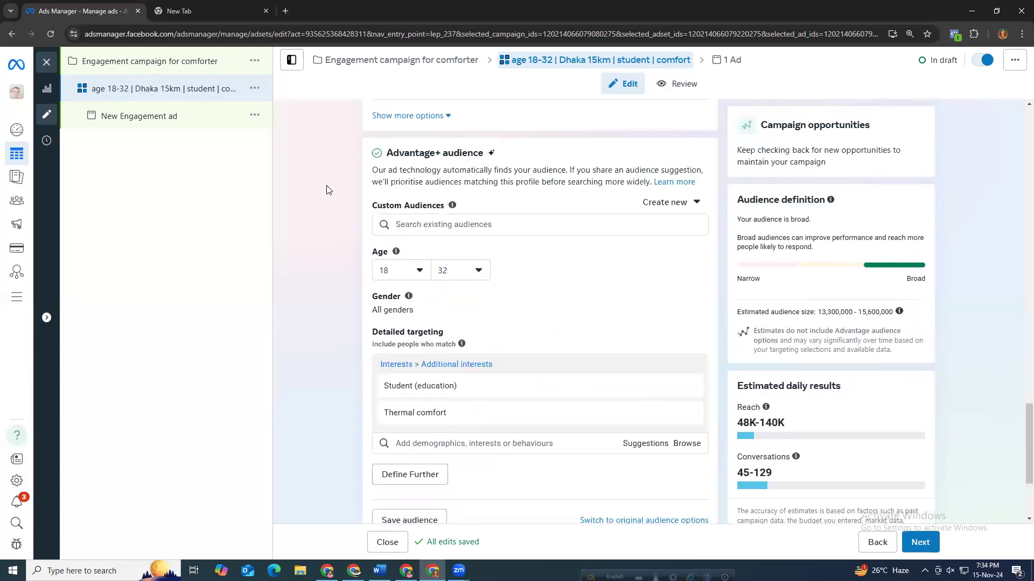
scroll(327, 190, up, 15)
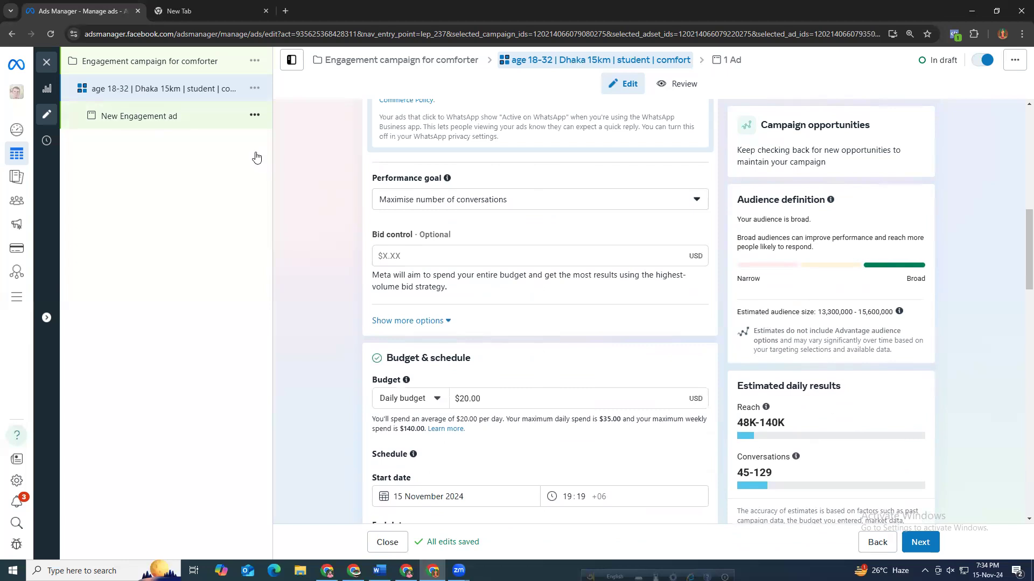
Duplicate the ad set into the existing Engagement campaign for comforter, making 2 copies.
click(234, 126)
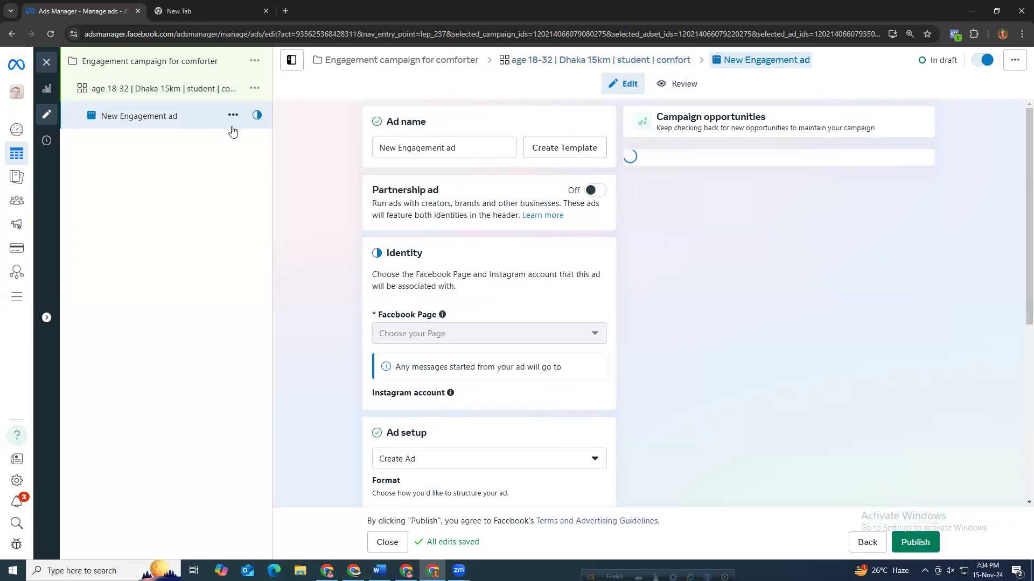
click(255, 90)
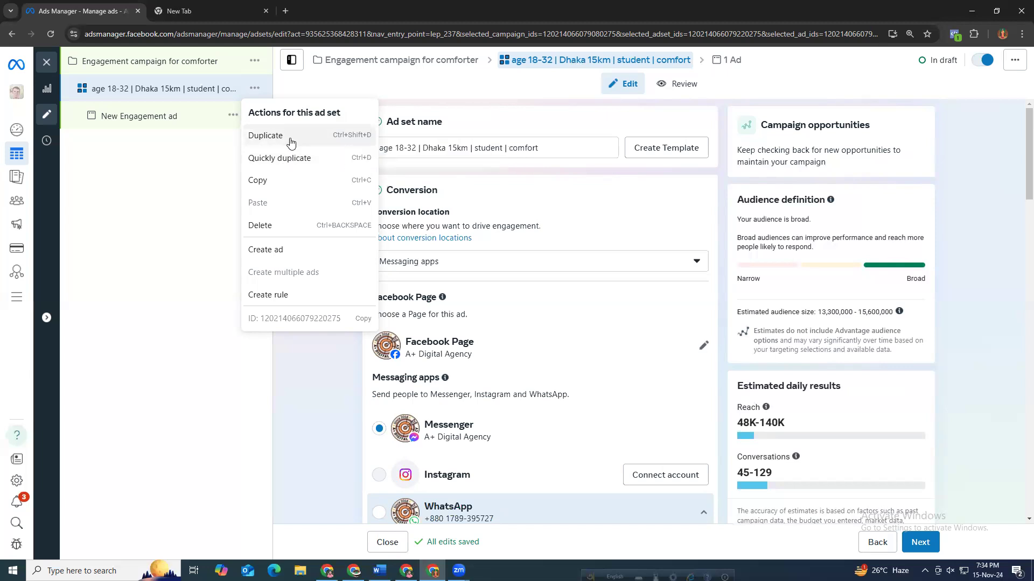
click(292, 141)
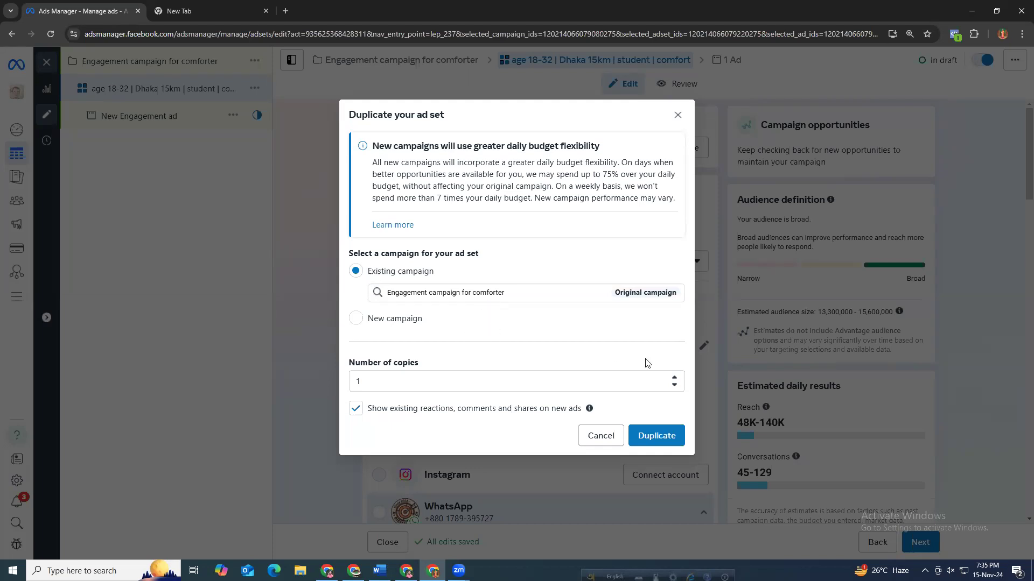
click(673, 378)
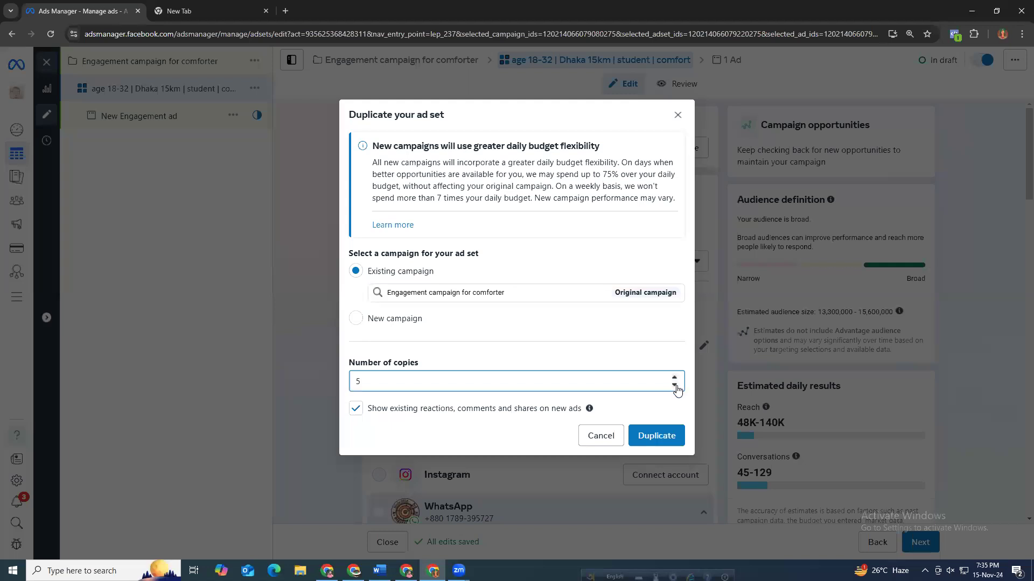
click(674, 384)
click(674, 384)
click(674, 384)
click(674, 384)
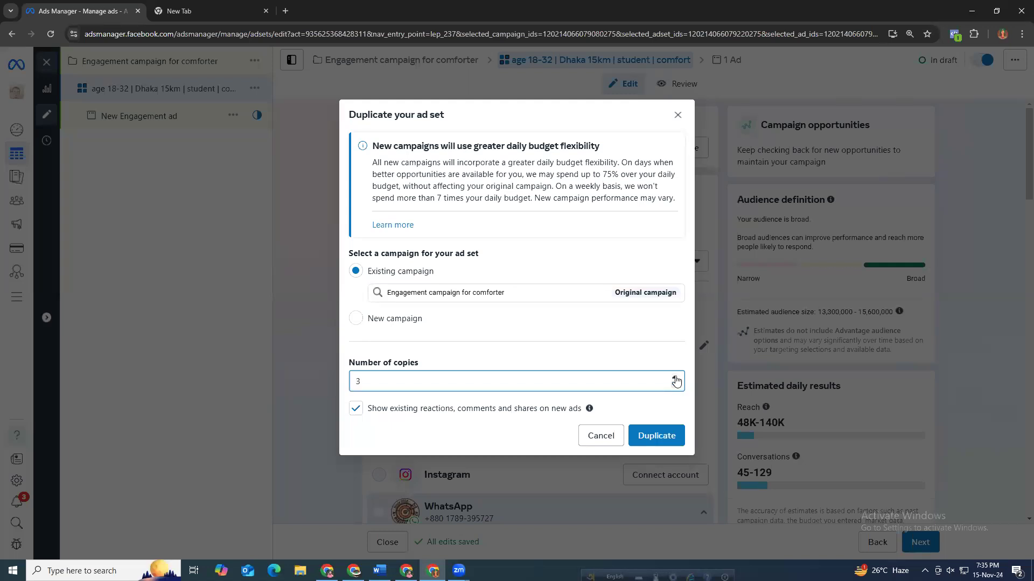
click(356, 320)
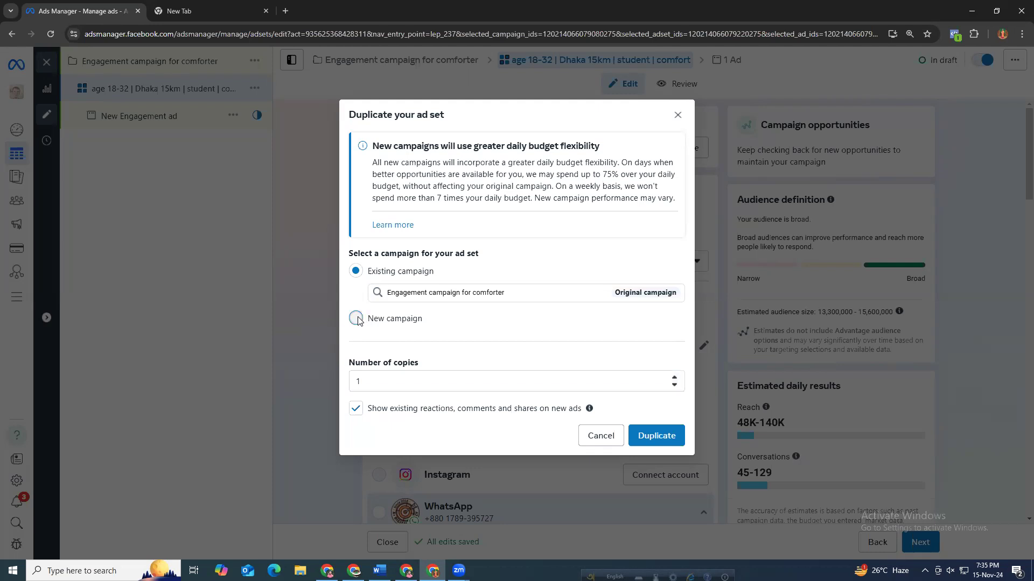
click(408, 305)
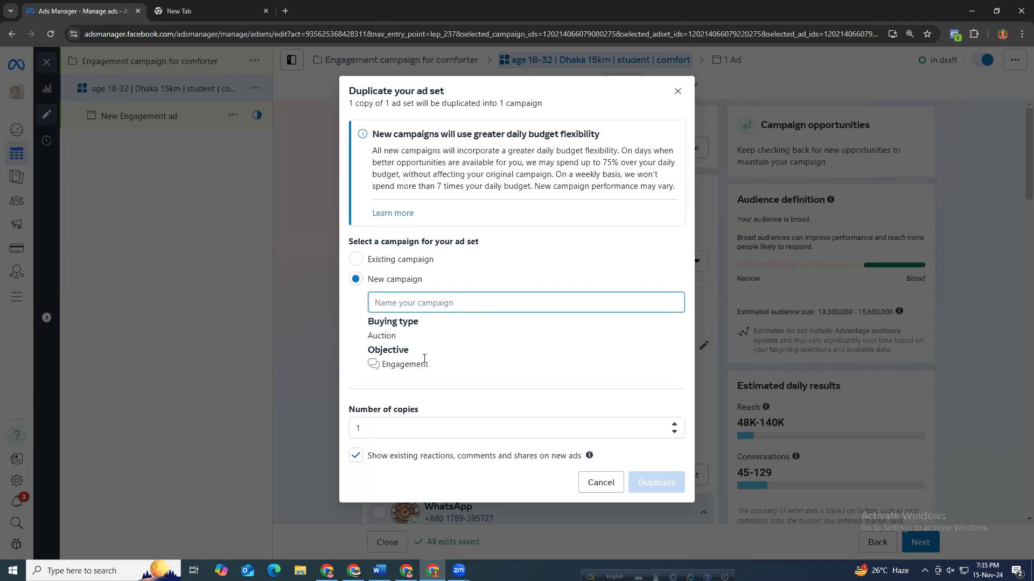
click(356, 260)
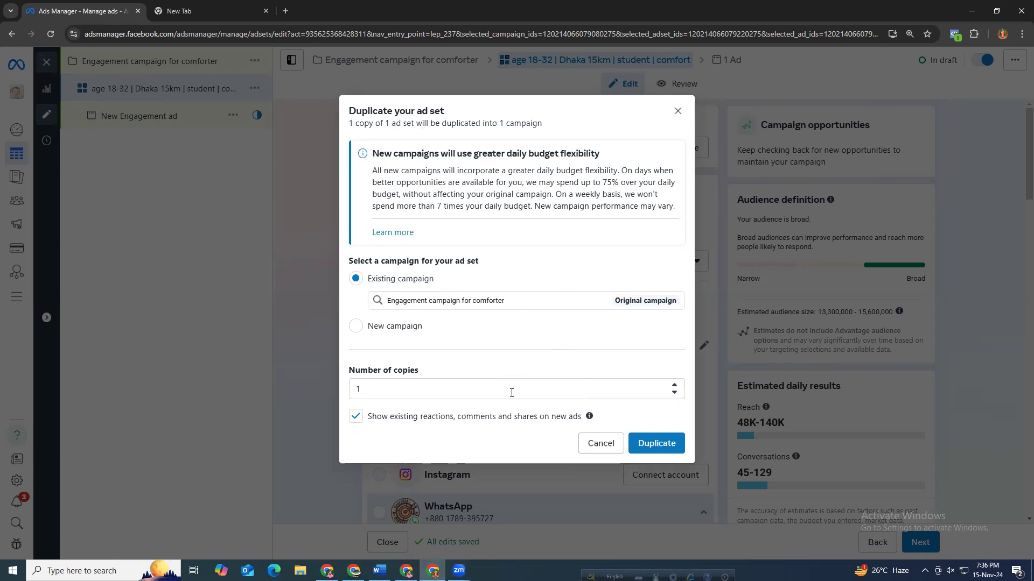
click(674, 385)
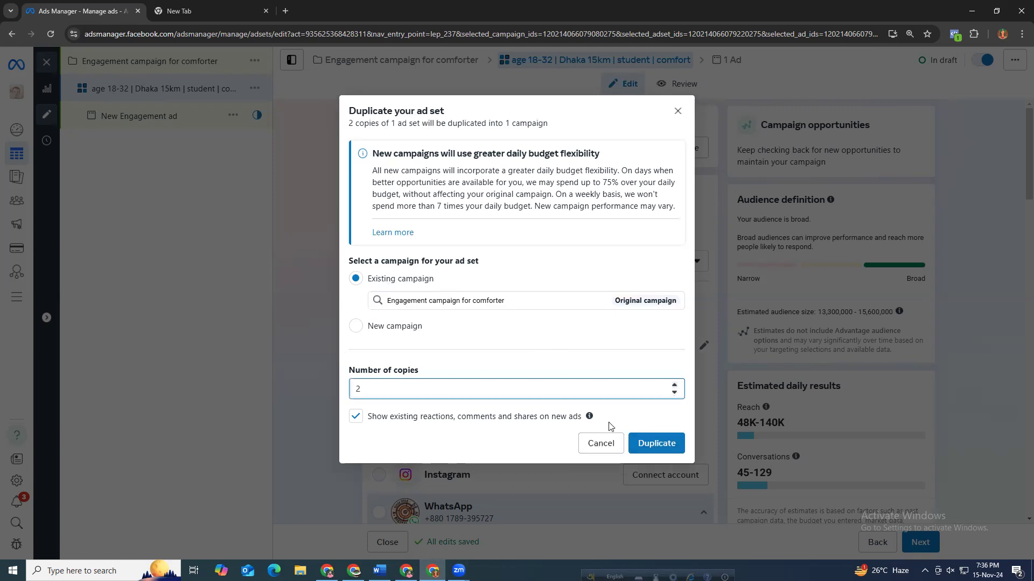
click(660, 443)
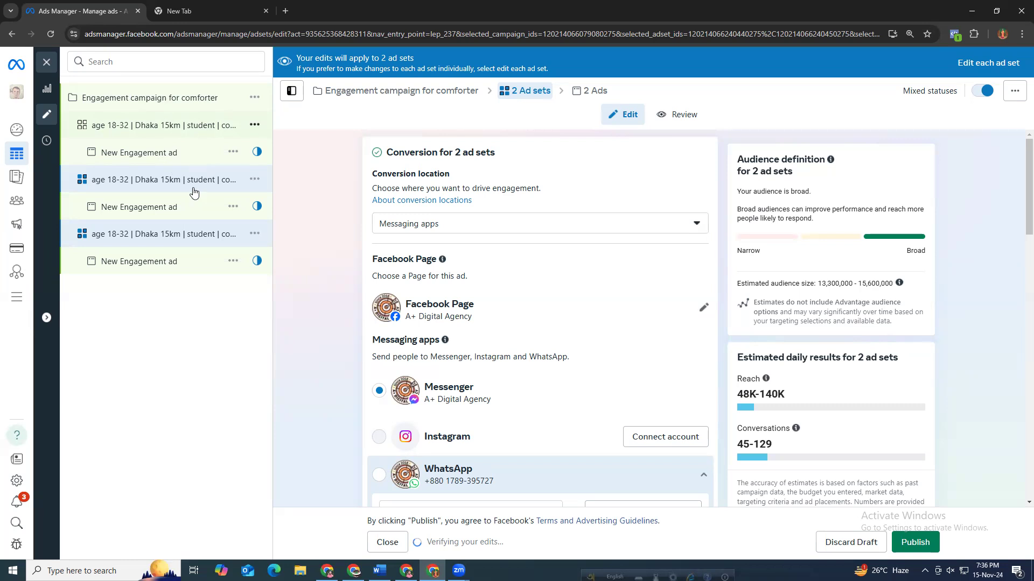
Open the first duplicated ad set and remove the "– Copy" suffix from its ad set name.
double_click(134, 185)
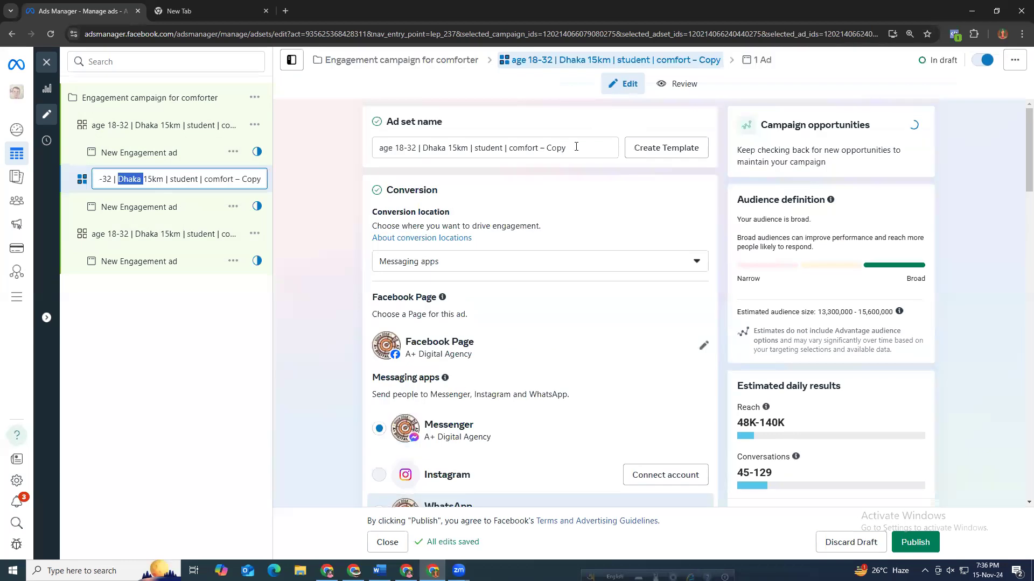
click(541, 150)
drag(542, 150, 541, 149)
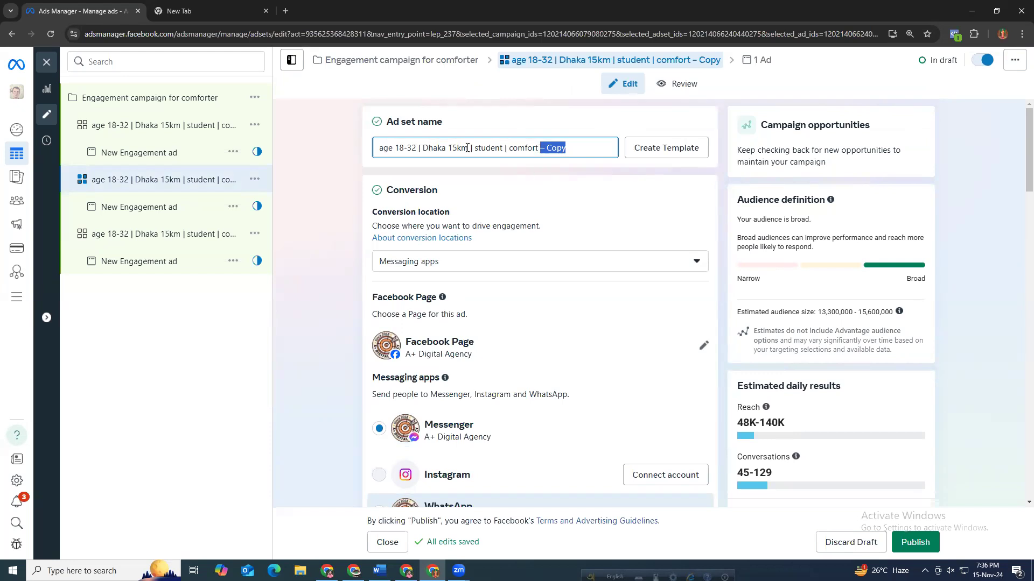
drag(468, 150, 425, 156)
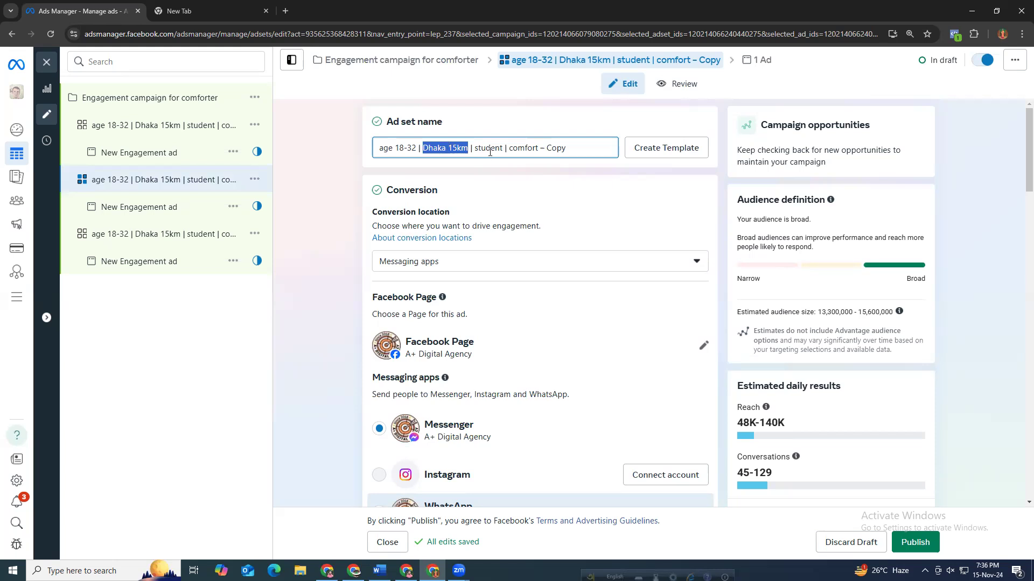
click(521, 148)
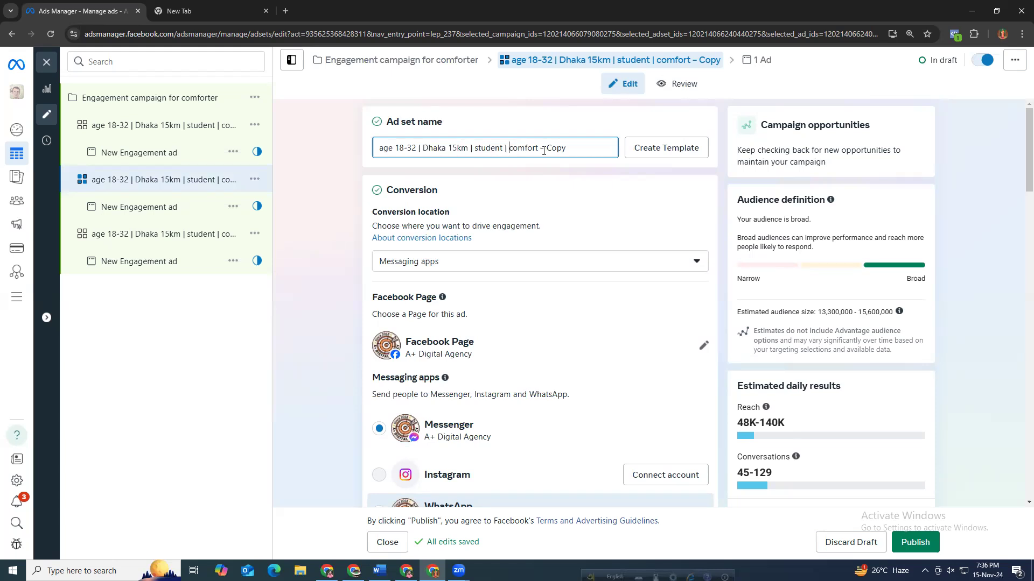
drag(562, 148, 540, 148)
key(BackSpace)
Replace Dhaka in the duplicated ad set's name with Rajshahi & Khulna.
drag(449, 148, 422, 151)
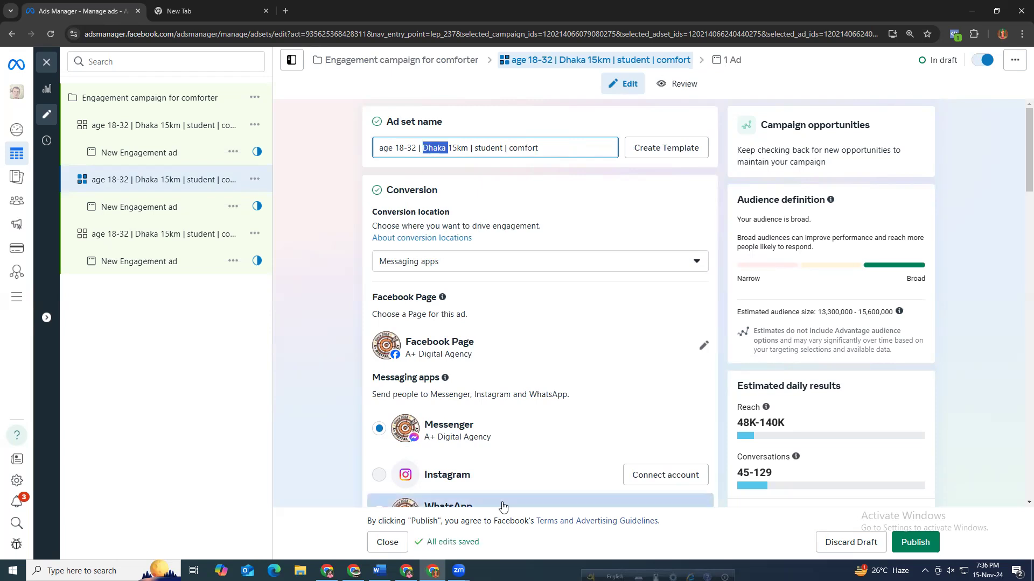
text(raj)
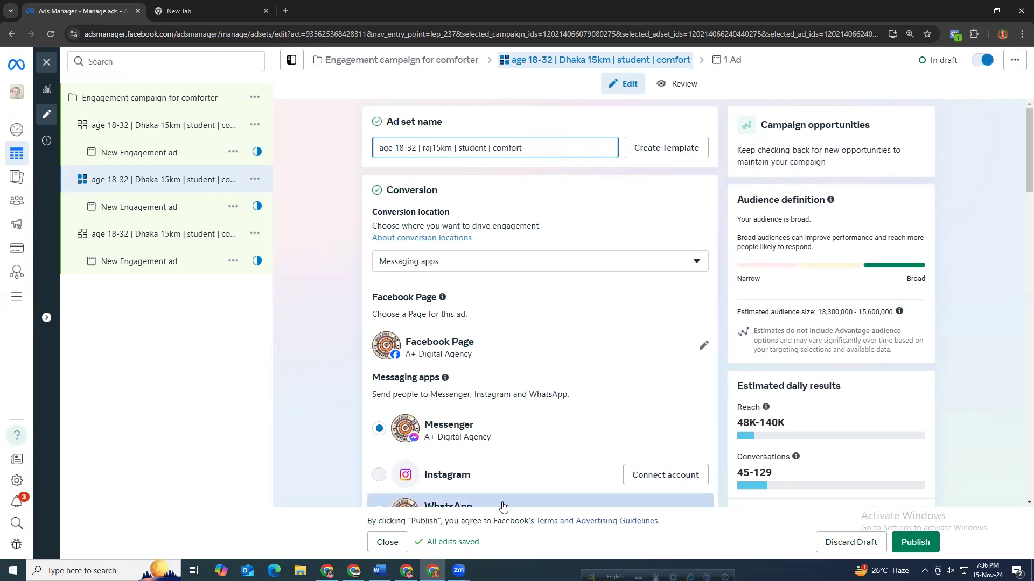
key(BackSpace)
key(BackSpace)
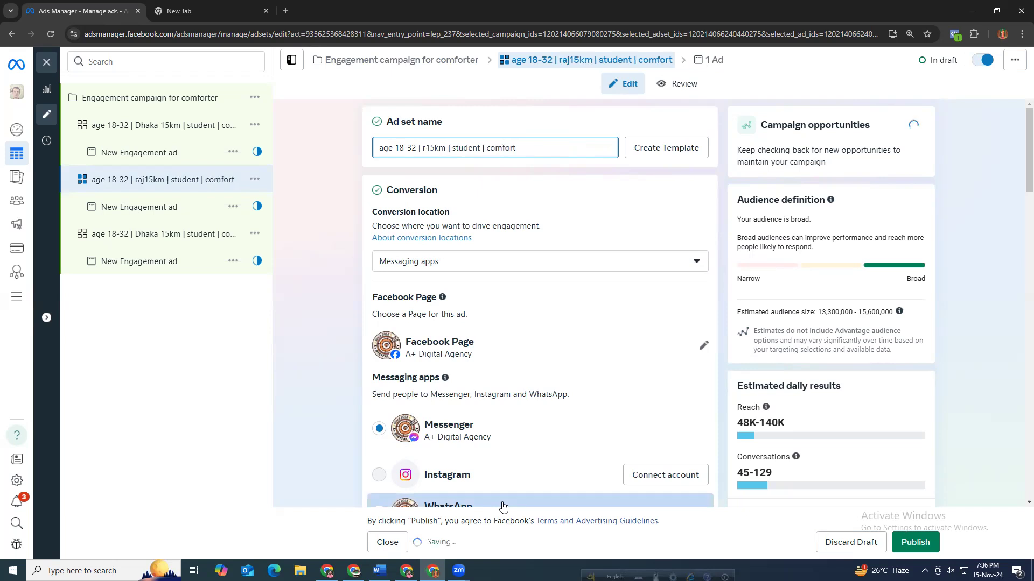
key(BackSpace)
text(Rajshaha)
key(BackSpace)
text(i )
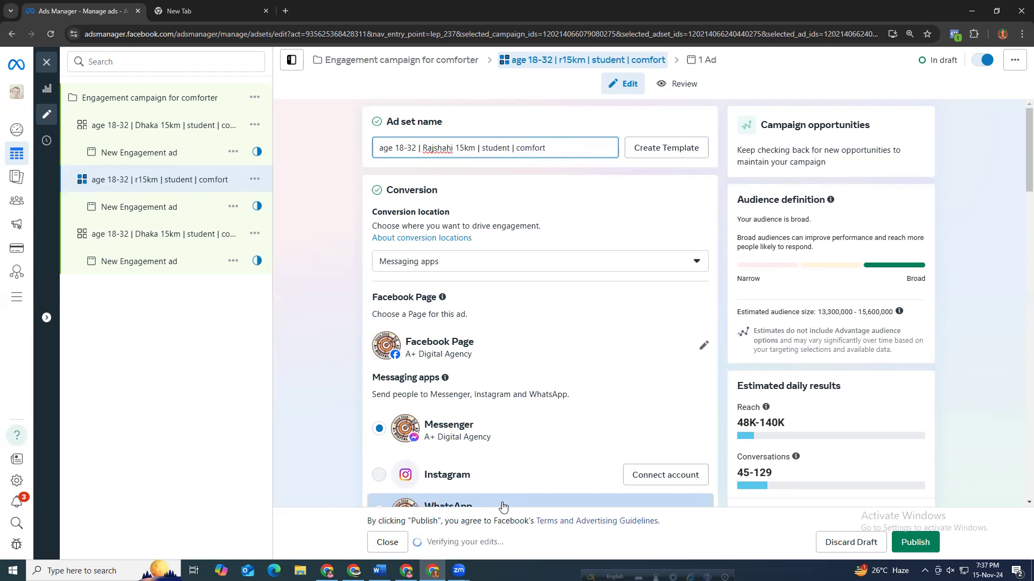
text(7)
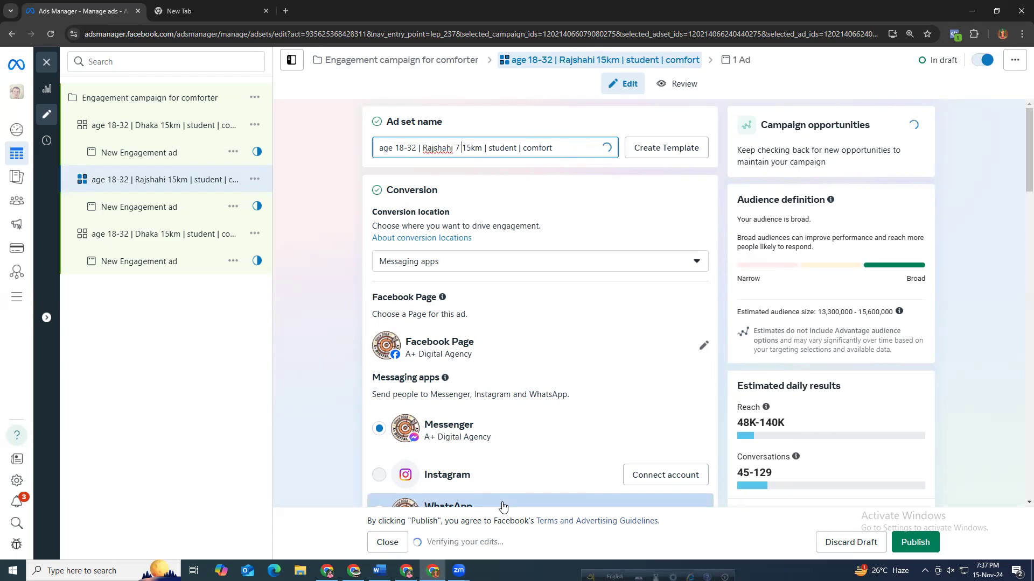
key(BackSpace)
key(BackSpace)
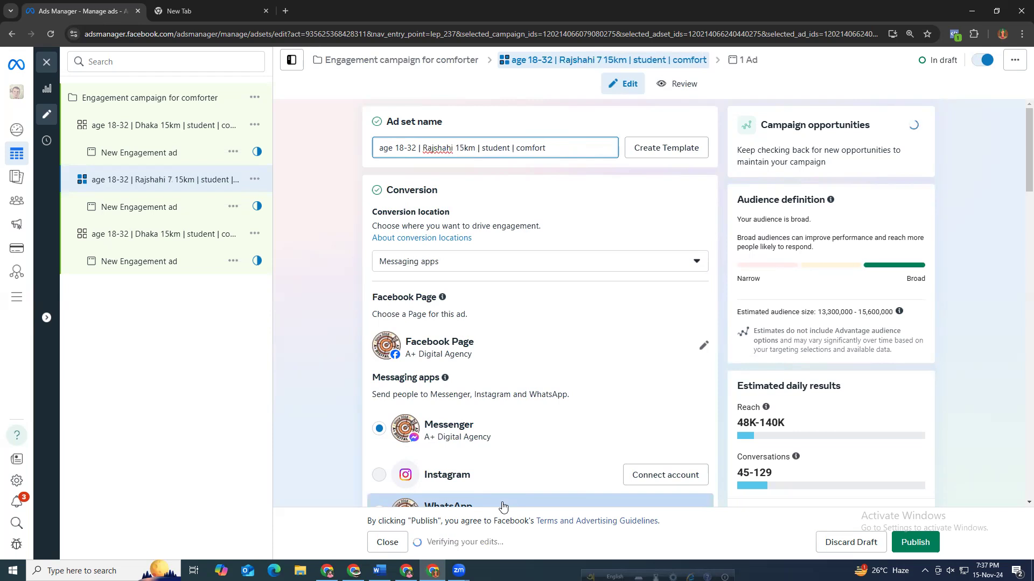
text(& Khu)
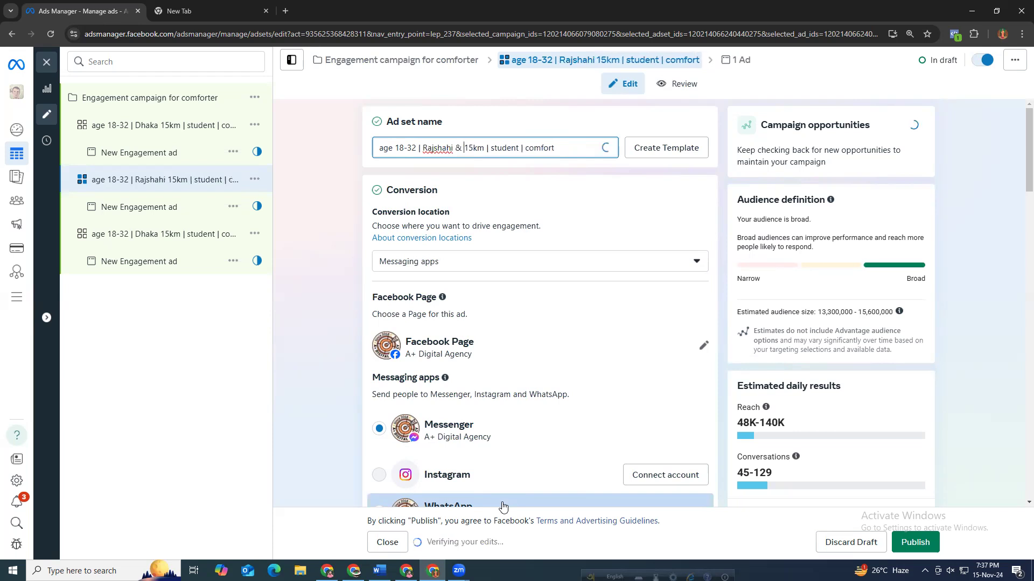
text(lna)
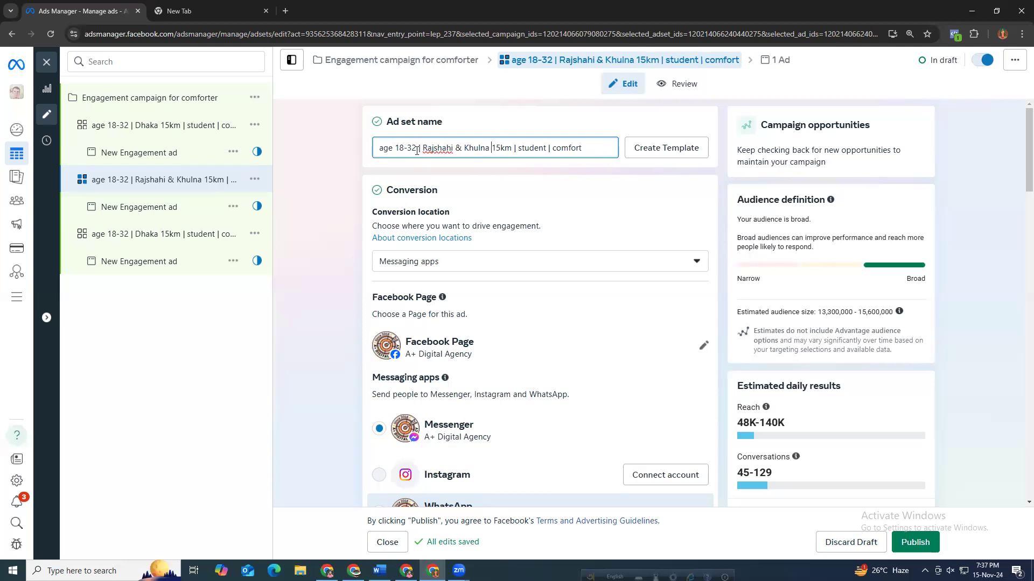
Add "& Rangpur" after Khulna so the name reads age 18-32 | Rajshahi & Khulna & Rangpur 15km | student | comfort.
drag(416, 148, 491, 155)
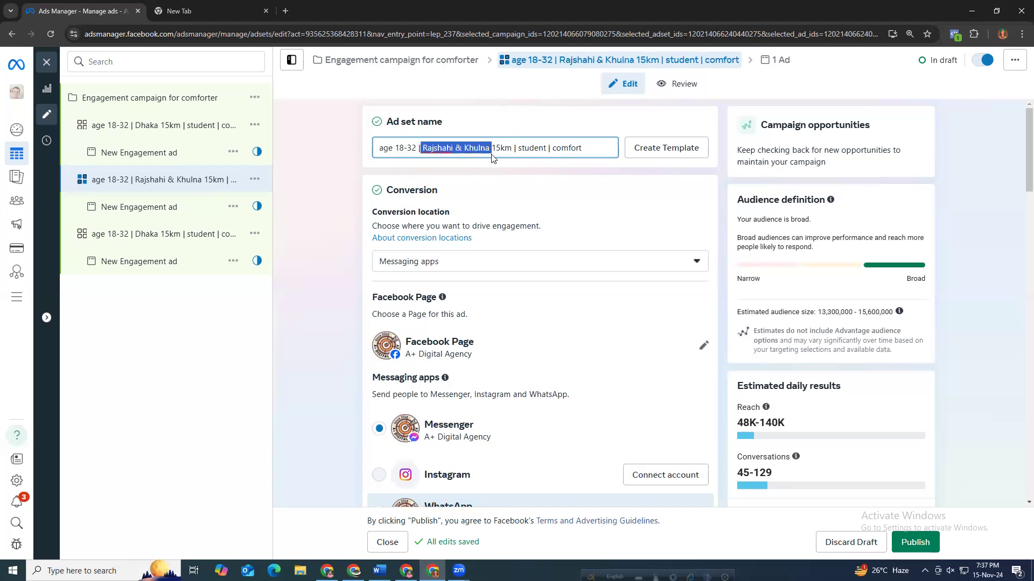
click(491, 153)
text(| )
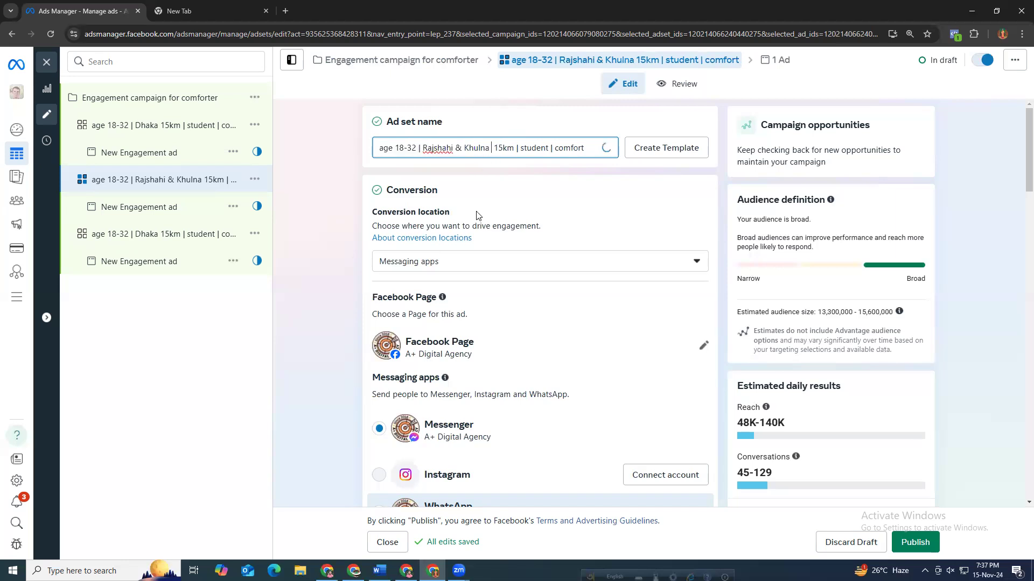
text(& )
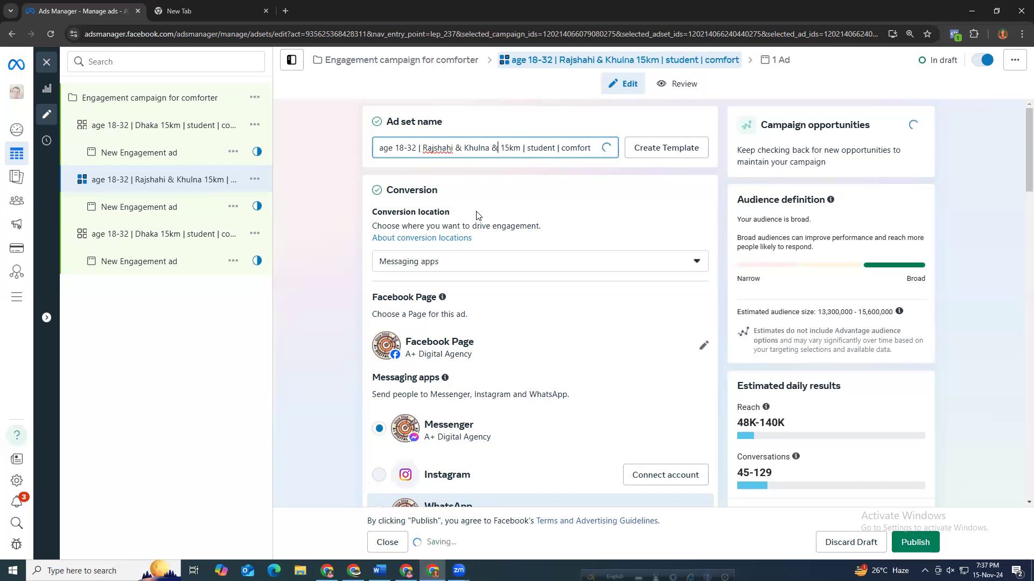
text(Ran )
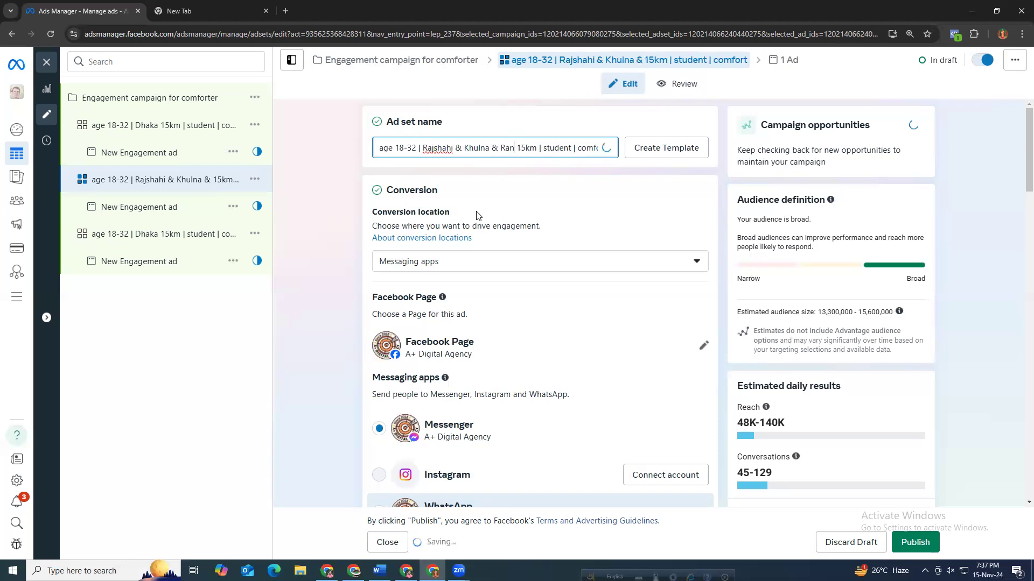
text(p)
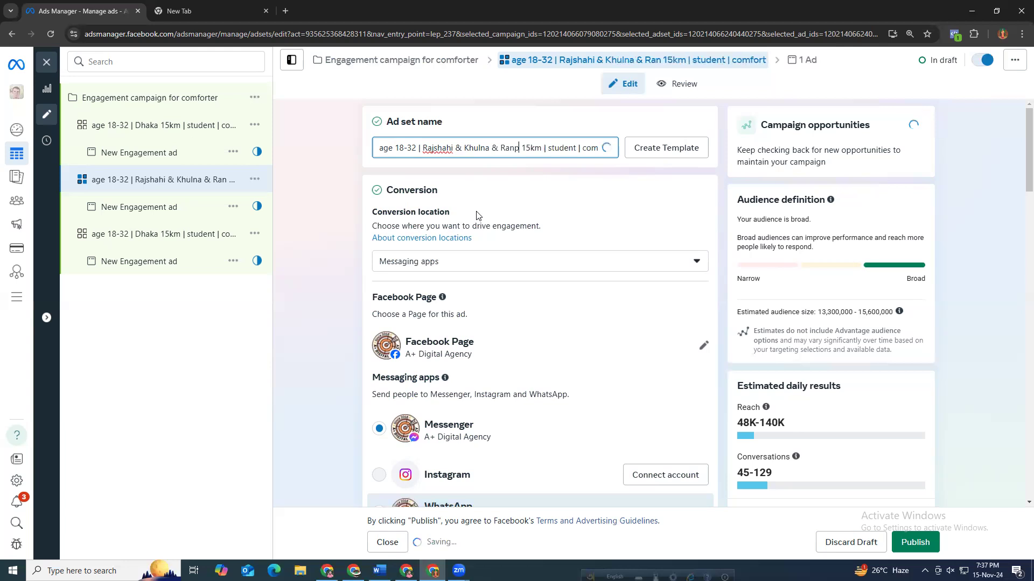
text(pur)
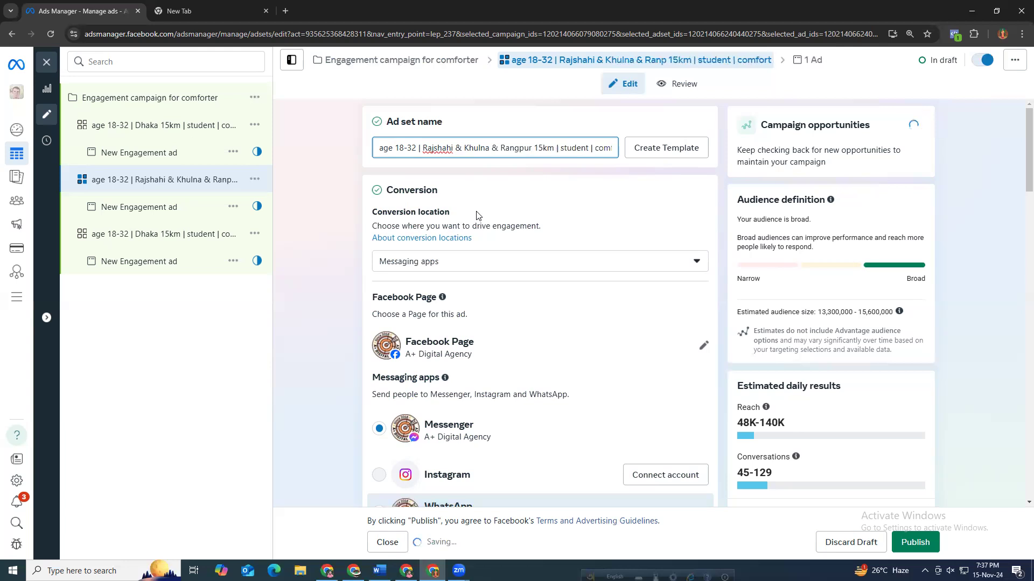
Review the full text of the duplicated ad set's name.
double_click(576, 147)
double_click(609, 147)
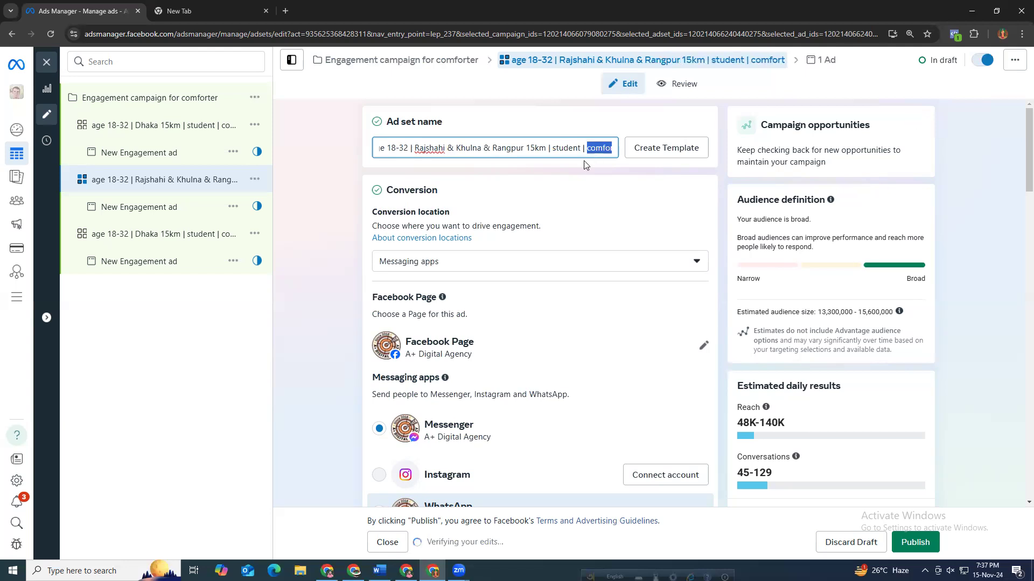
click(569, 147)
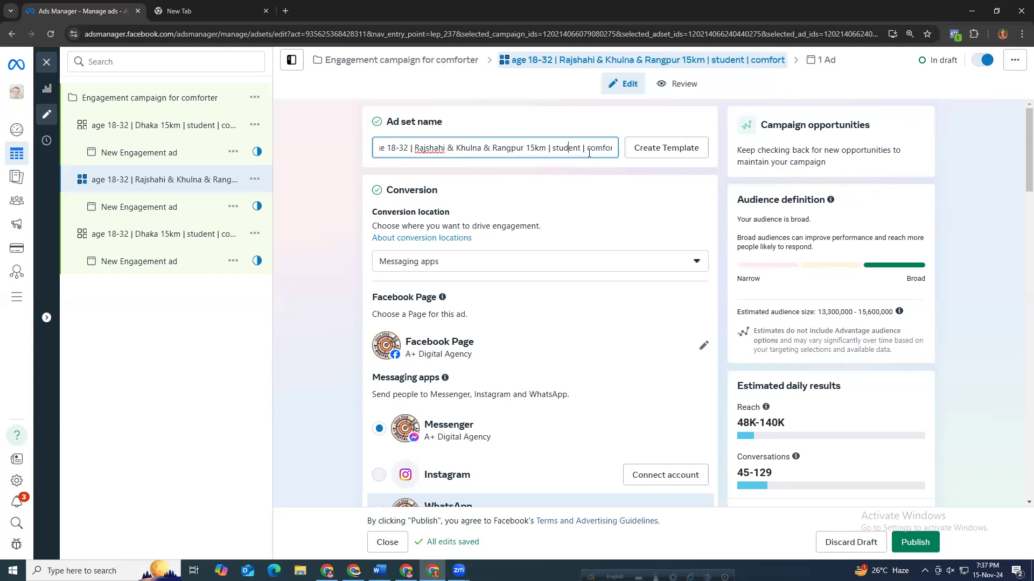
double_click(595, 147)
double_click(561, 147)
click(603, 148)
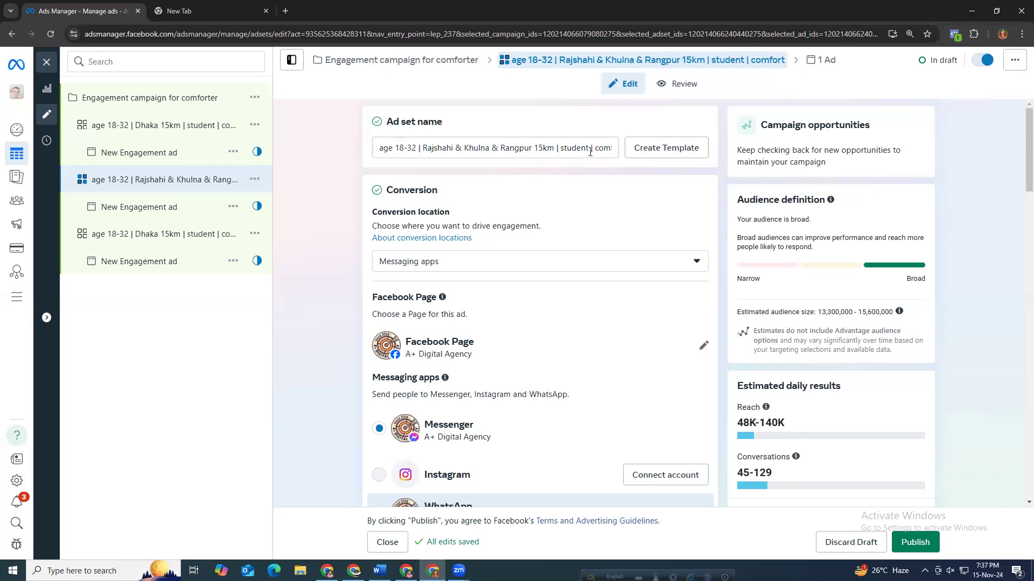
key(Right)
key(Right)
key(Right)
key(Right)
key(Right)
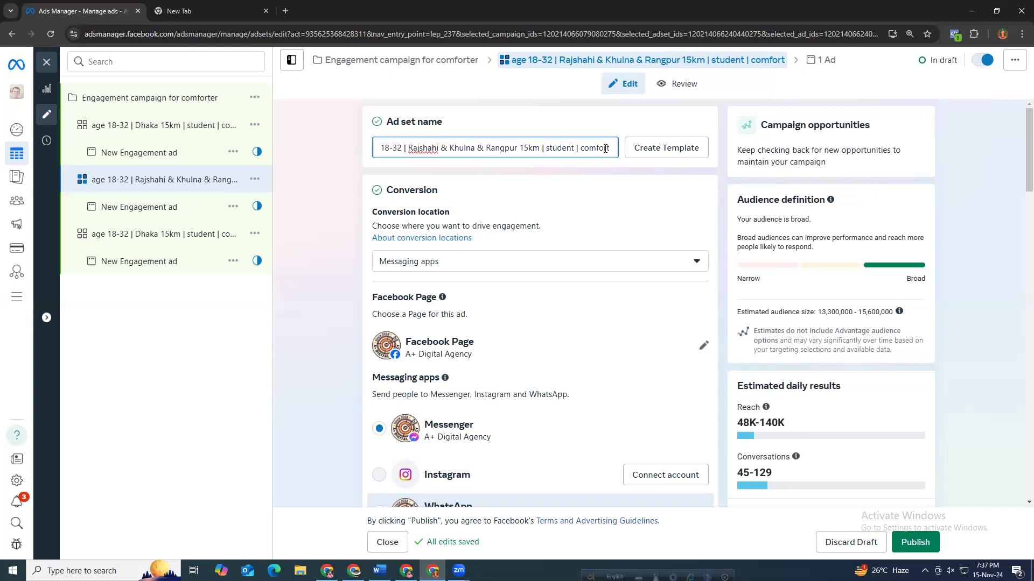
drag(539, 147, 407, 148)
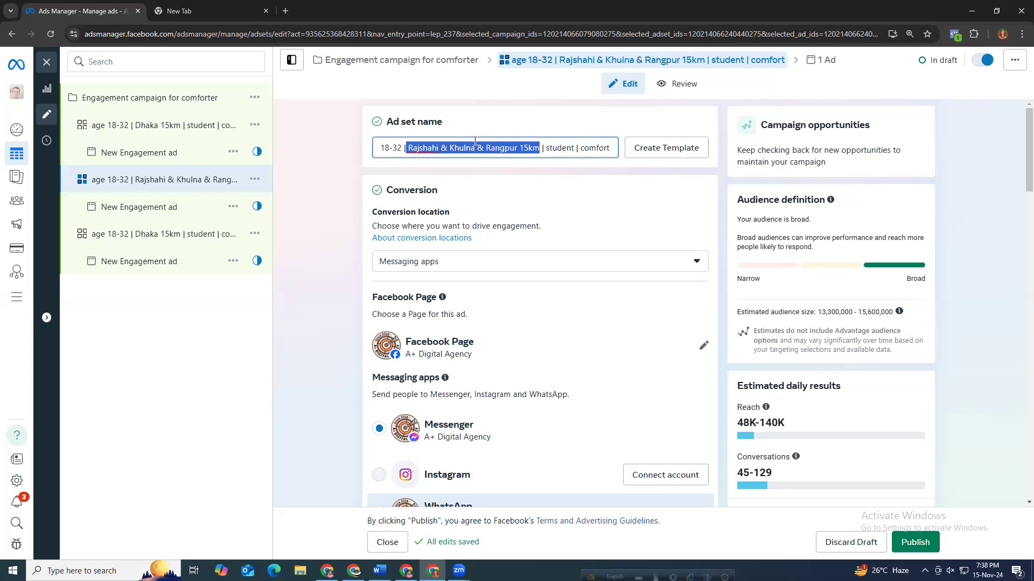
click(549, 149)
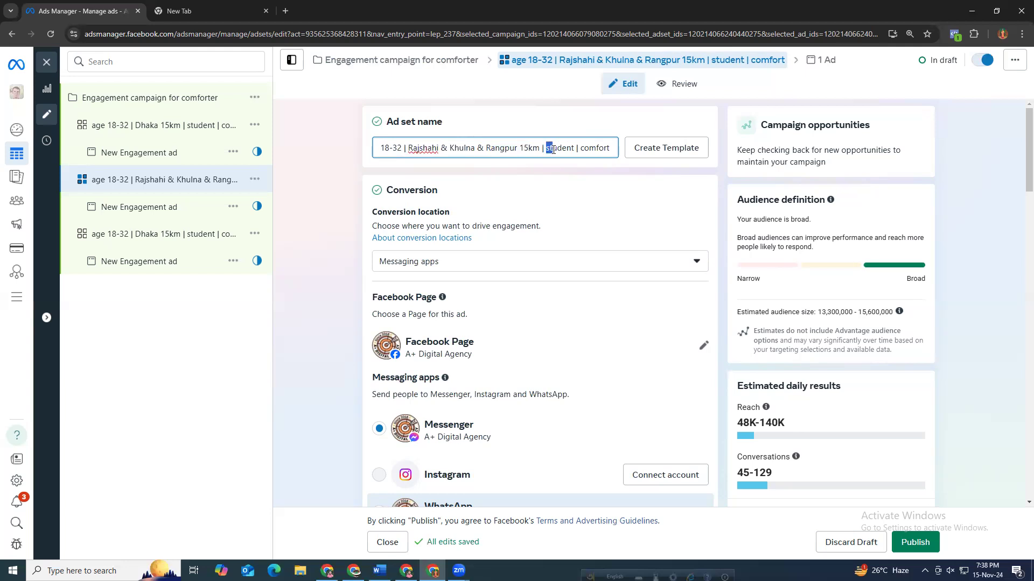
drag(553, 149, 613, 152)
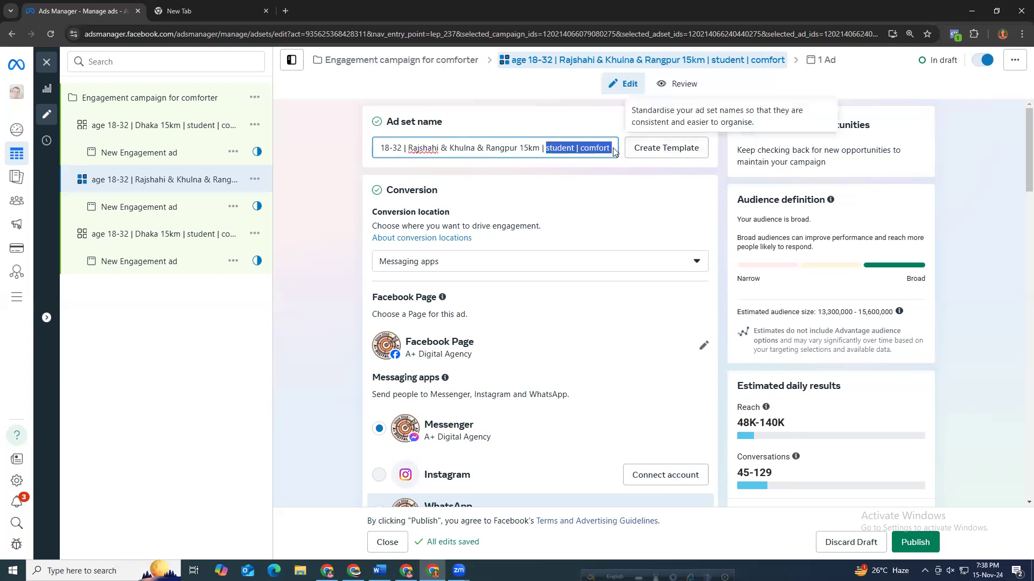
drag(404, 149, 375, 152)
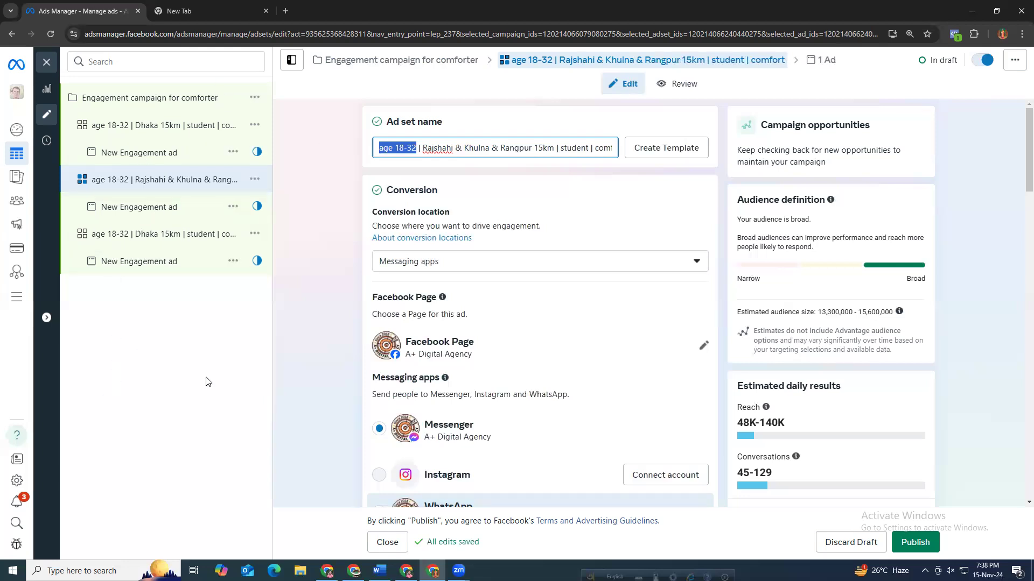
Open the duplicated ad set's location targeting for editing.
click(317, 305)
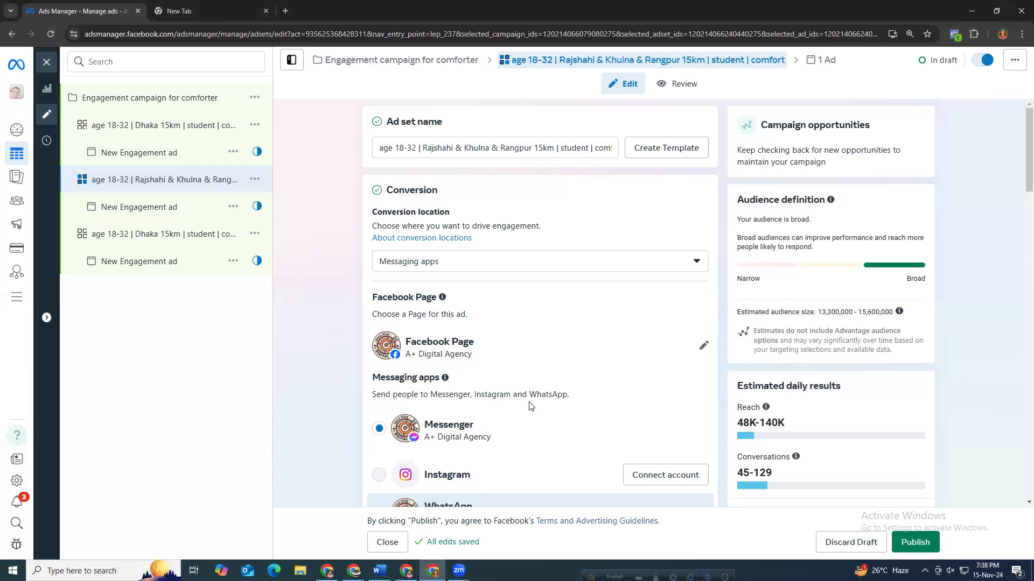
scroll(528, 399, down, 4)
scroll(517, 400, down, 5)
scroll(425, 377, up, 3)
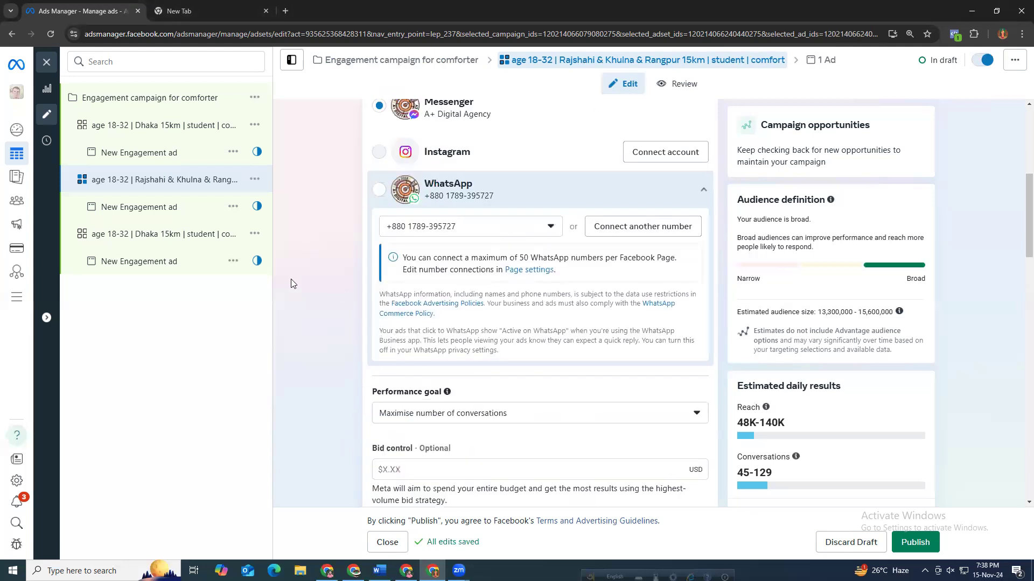
scroll(291, 279, up, 6)
scroll(361, 305, down, 3)
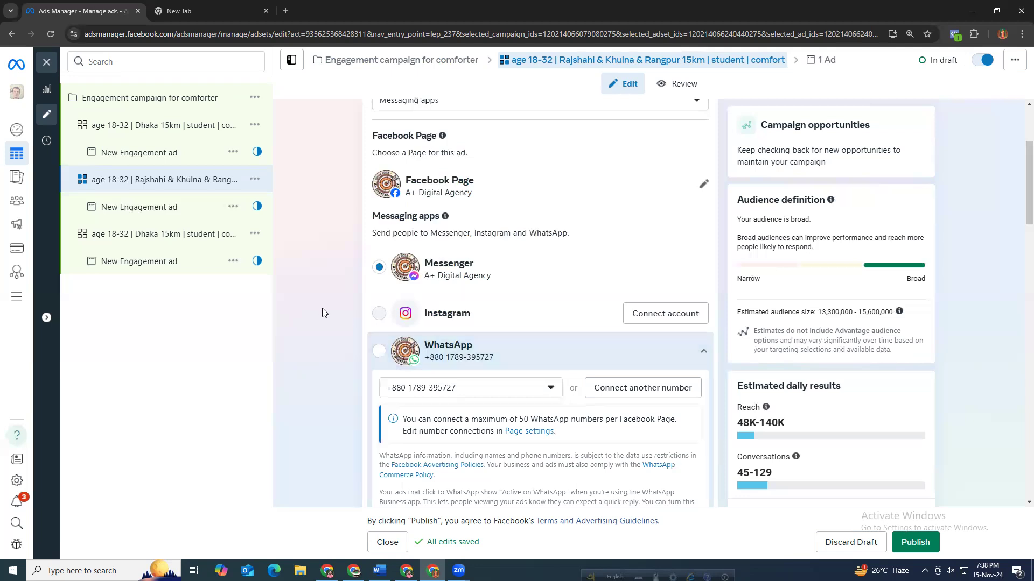
scroll(324, 318, down, 15)
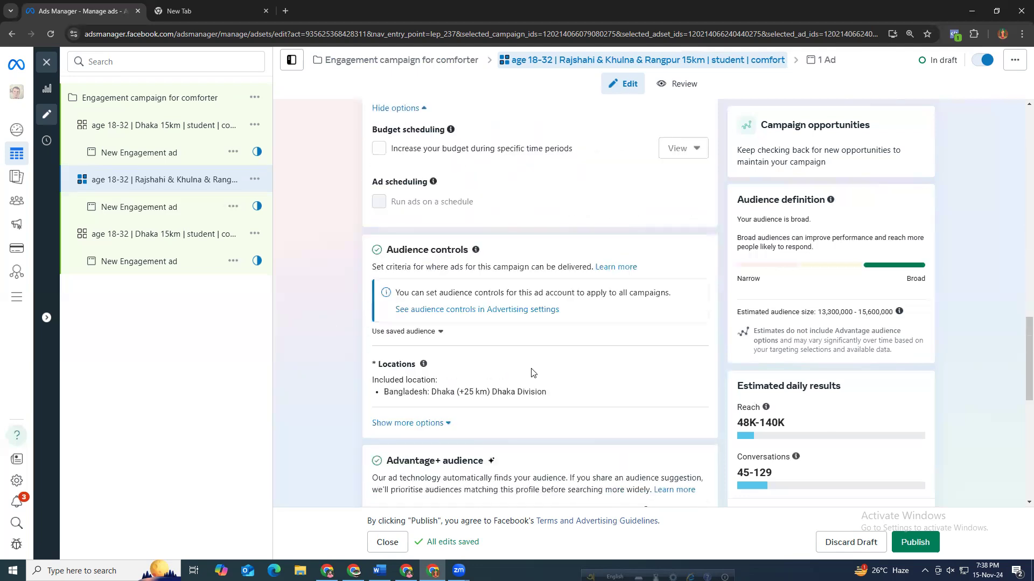
scroll(533, 373, down, 2)
mouse_move(506, 260)
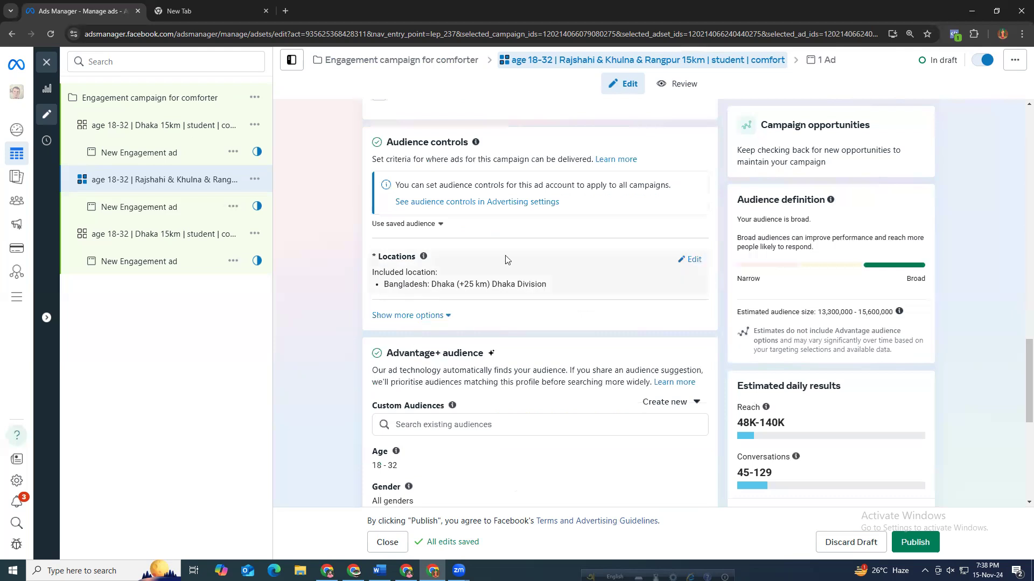
click(691, 259)
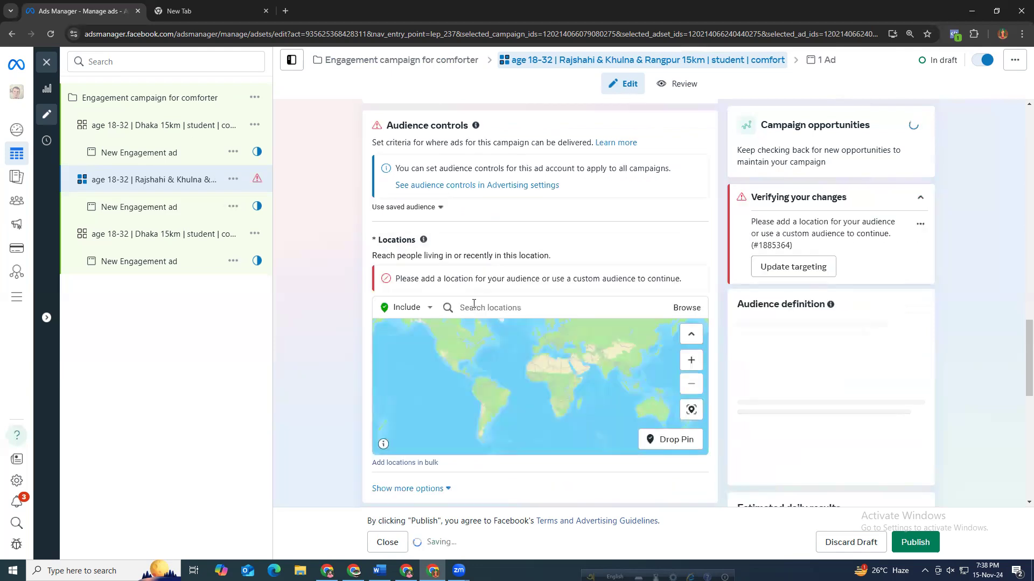
click(474, 305)
text(ra)
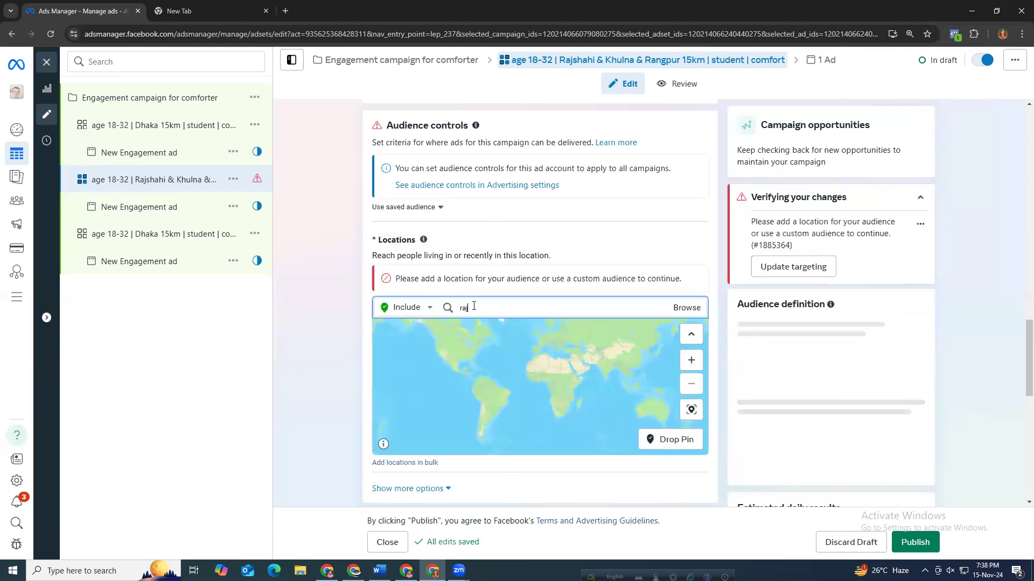
text(j)
key(BackSpace)
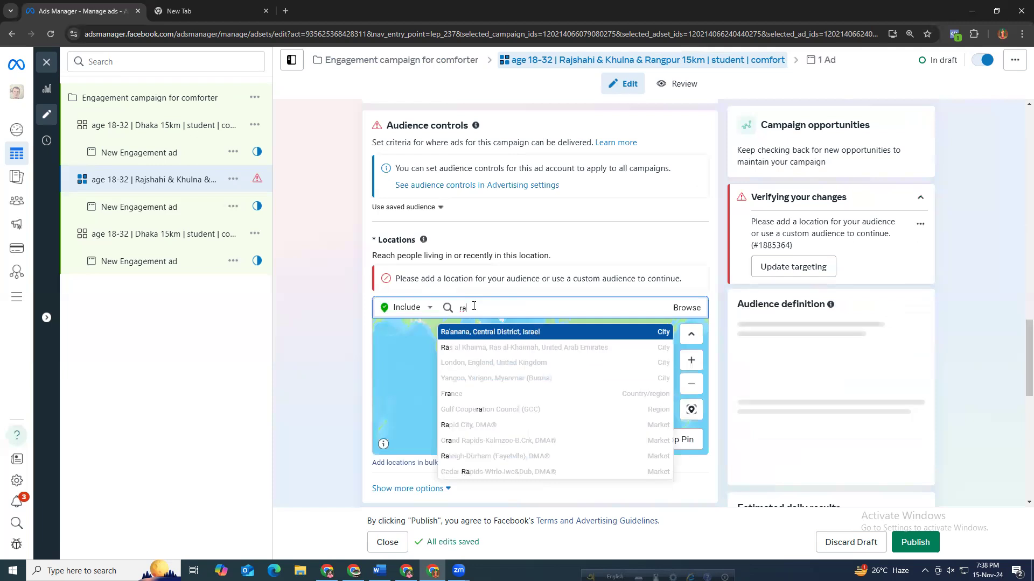
text(ngpur)
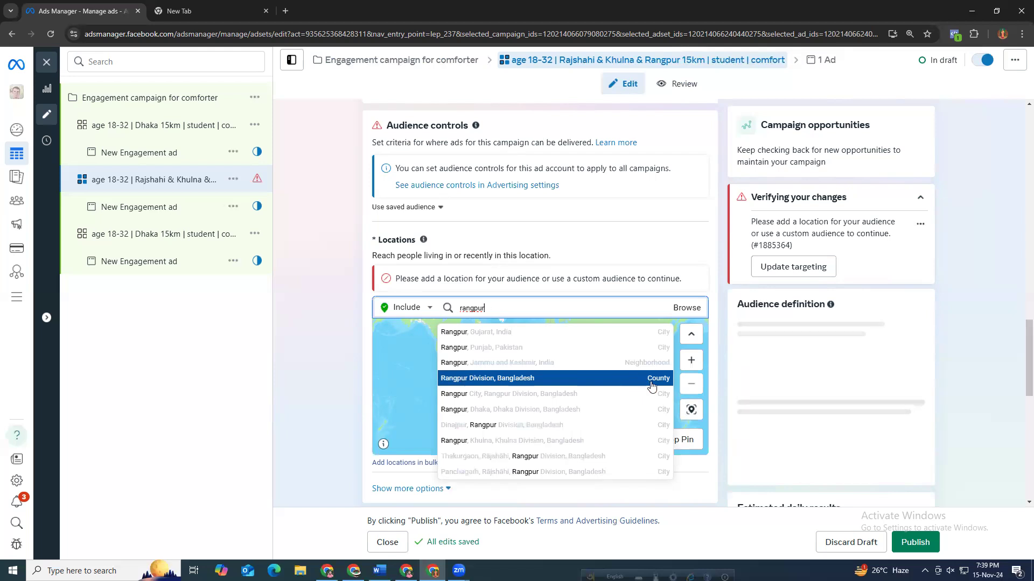
click(550, 378)
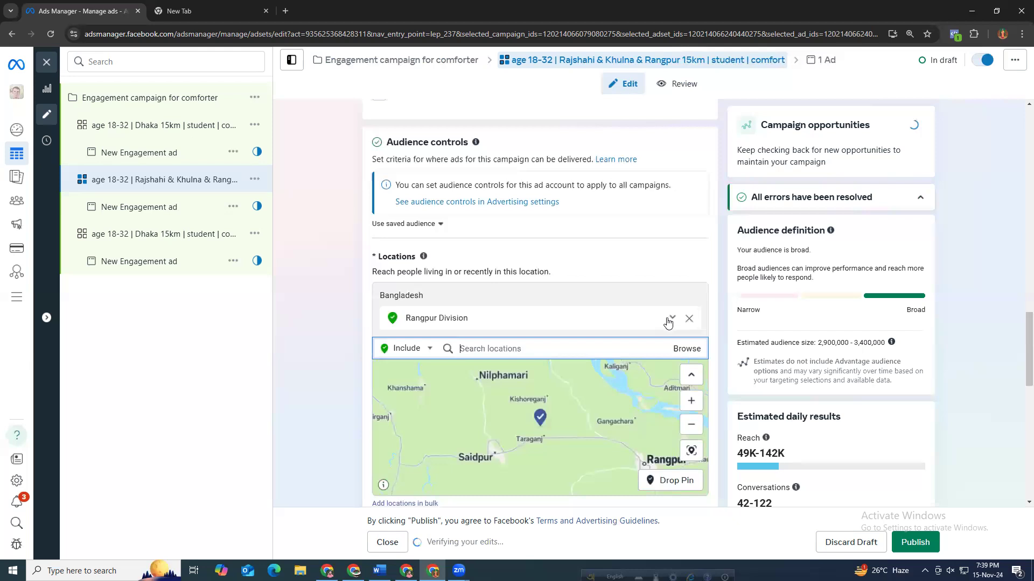
click(671, 318)
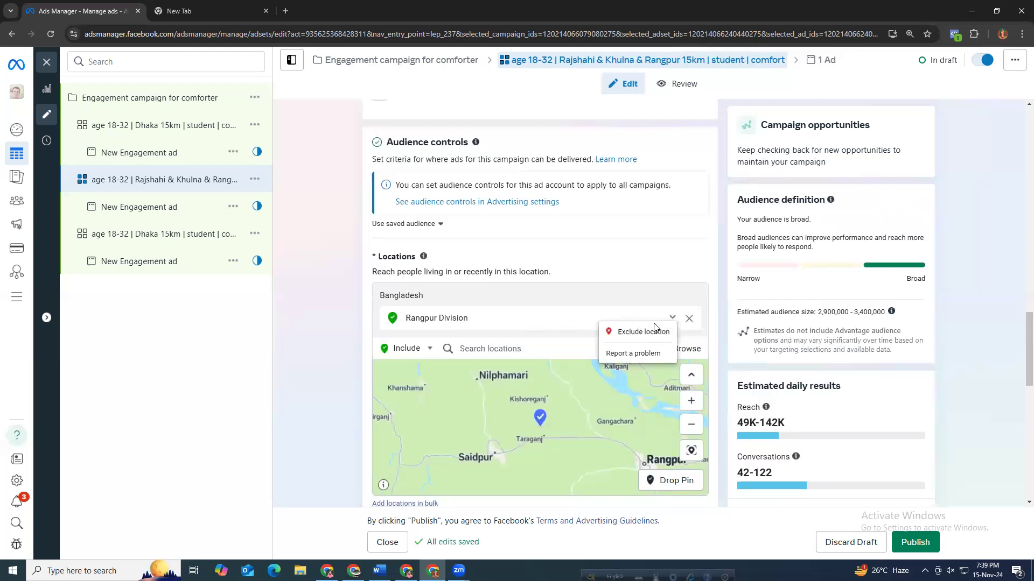
click(366, 324)
click(688, 323)
Add Rangpur City, Rangpur Division as a location and set its radius to 17 km.
click(521, 308)
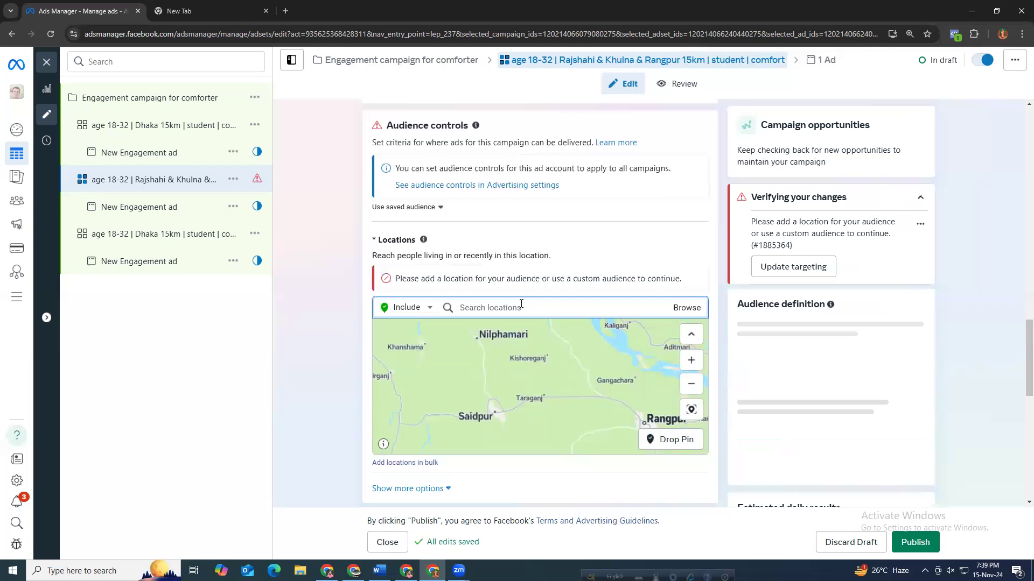
text(rangpur)
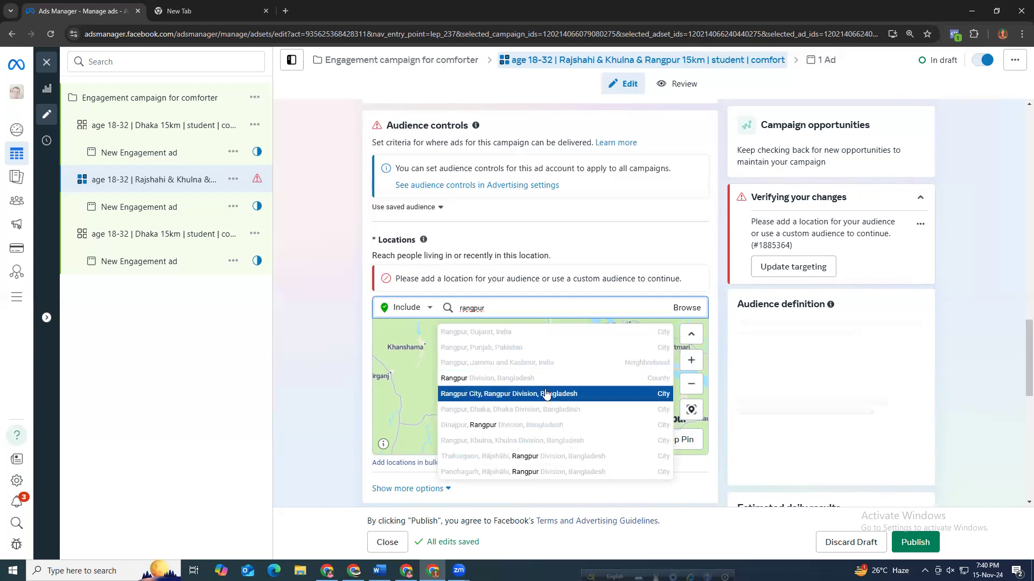
text(ban)
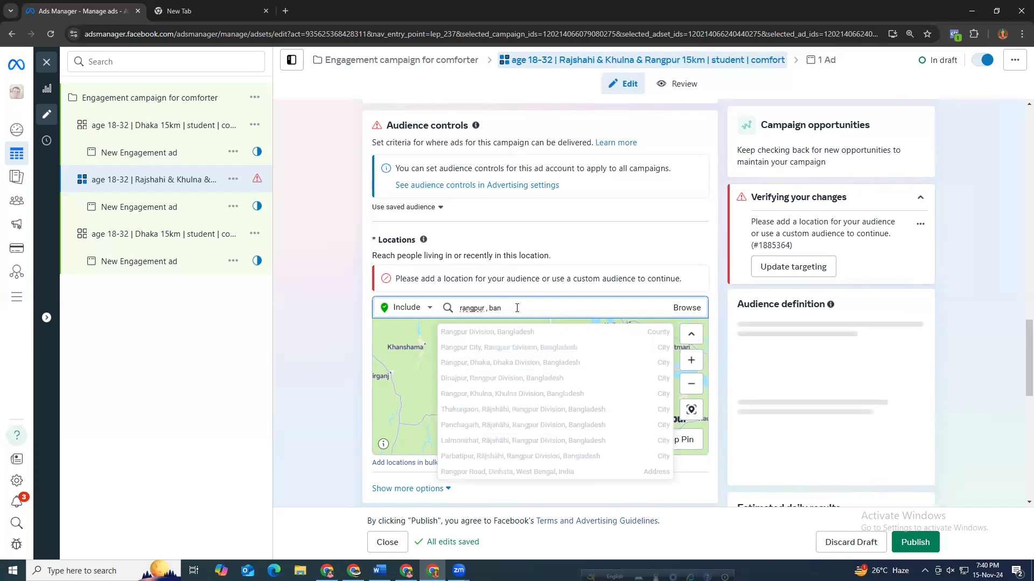
click(560, 348)
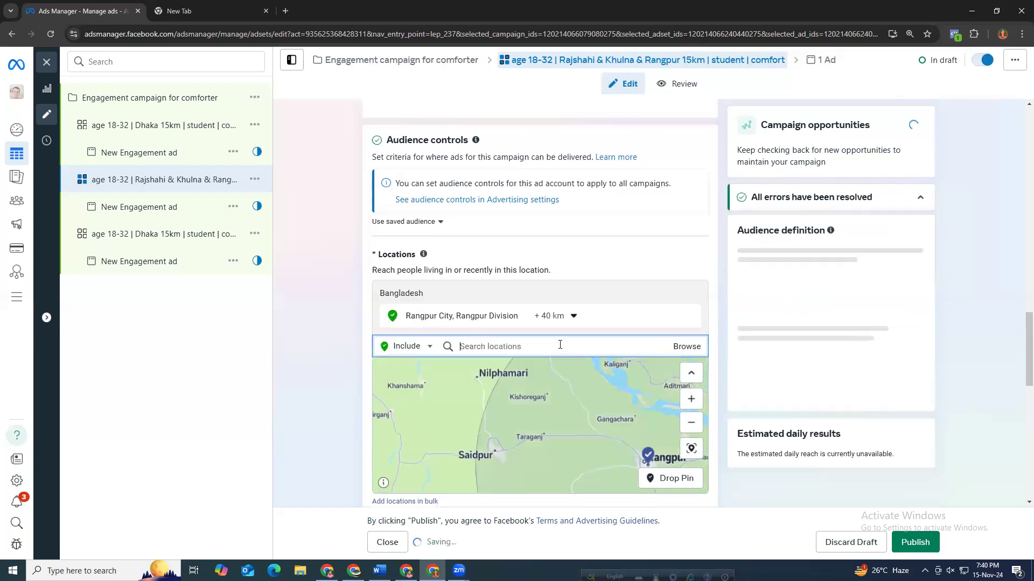
click(552, 317)
drag(572, 395, 553, 395)
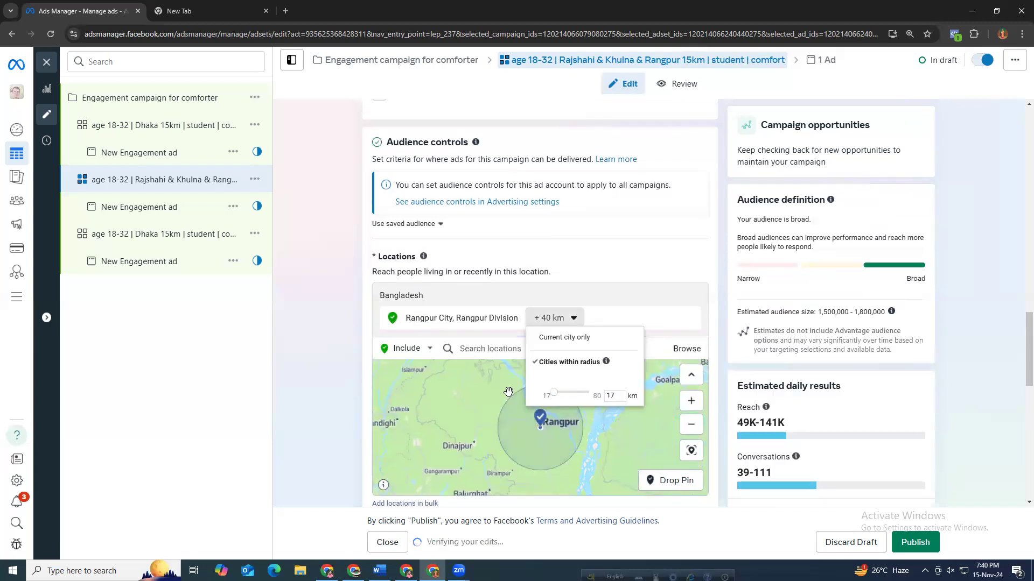
click(297, 330)
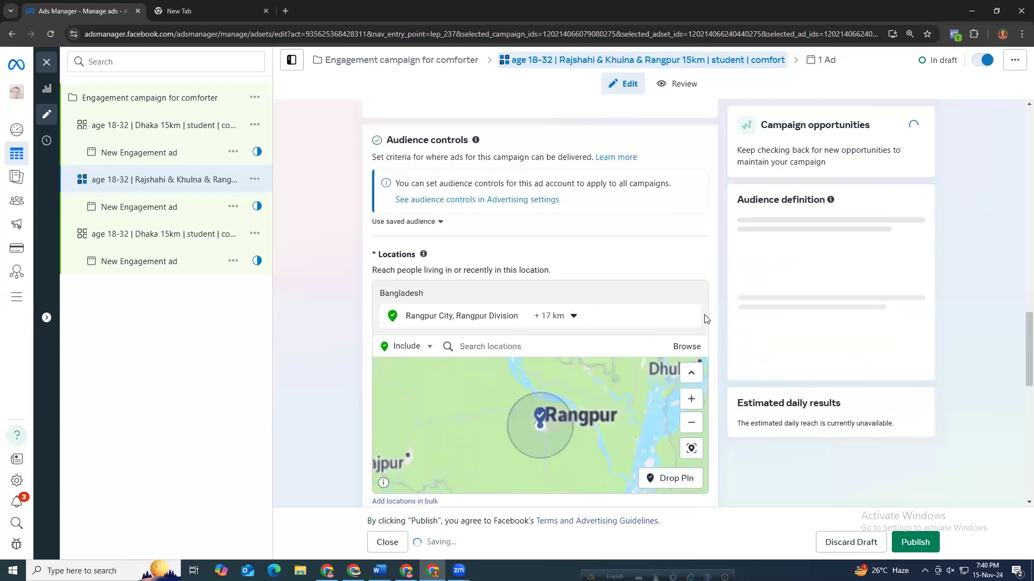
Add Rajshahi city in Rajshahi Division, Bangladesh as another included location.
click(525, 348)
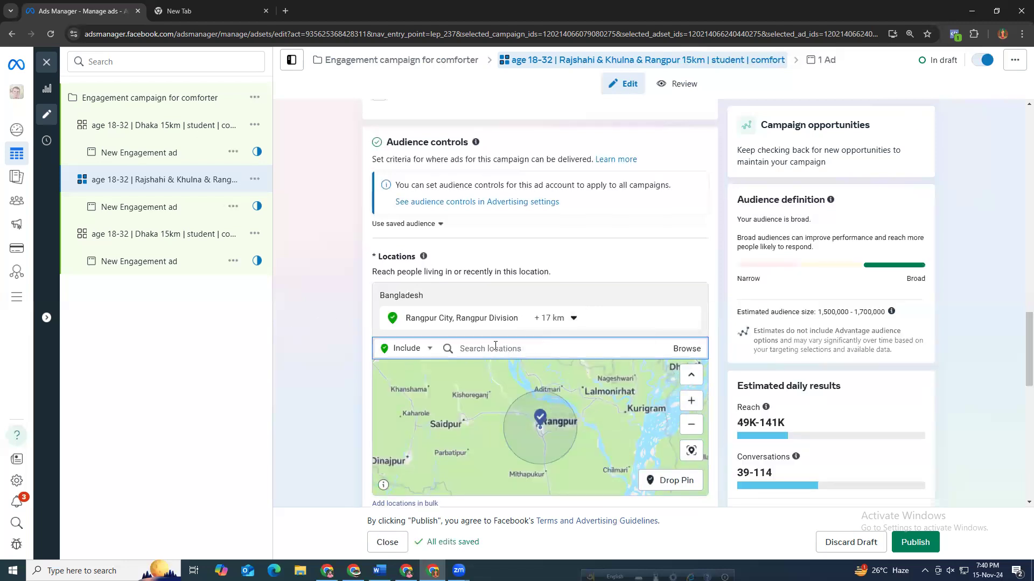
text(rajshahi)
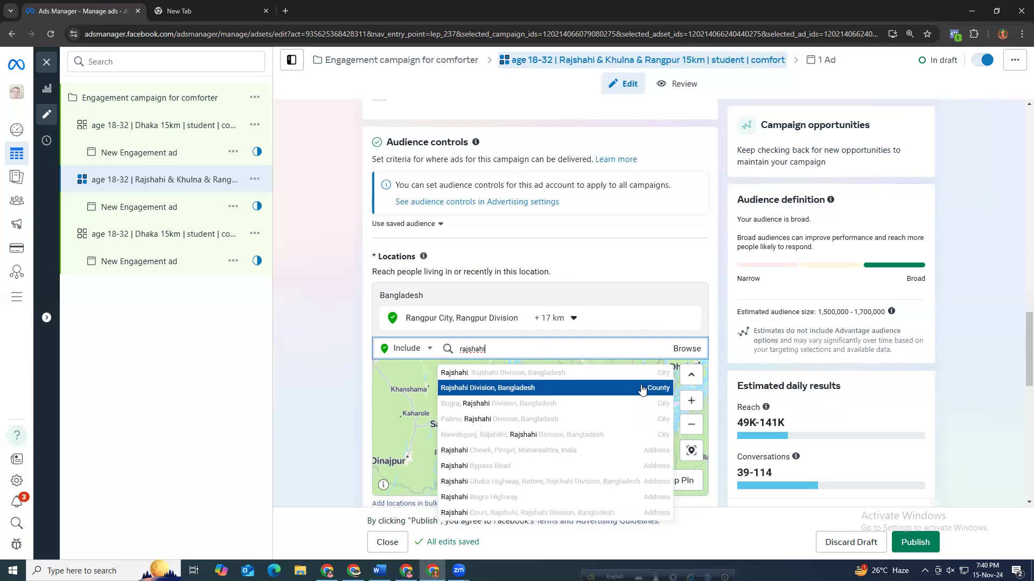
click(554, 117)
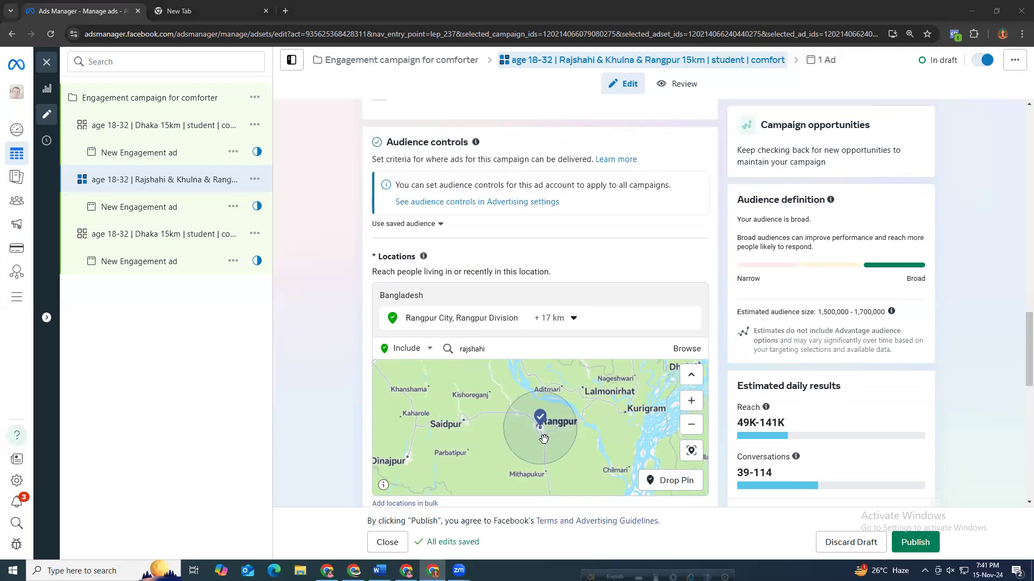
double_click(521, 349)
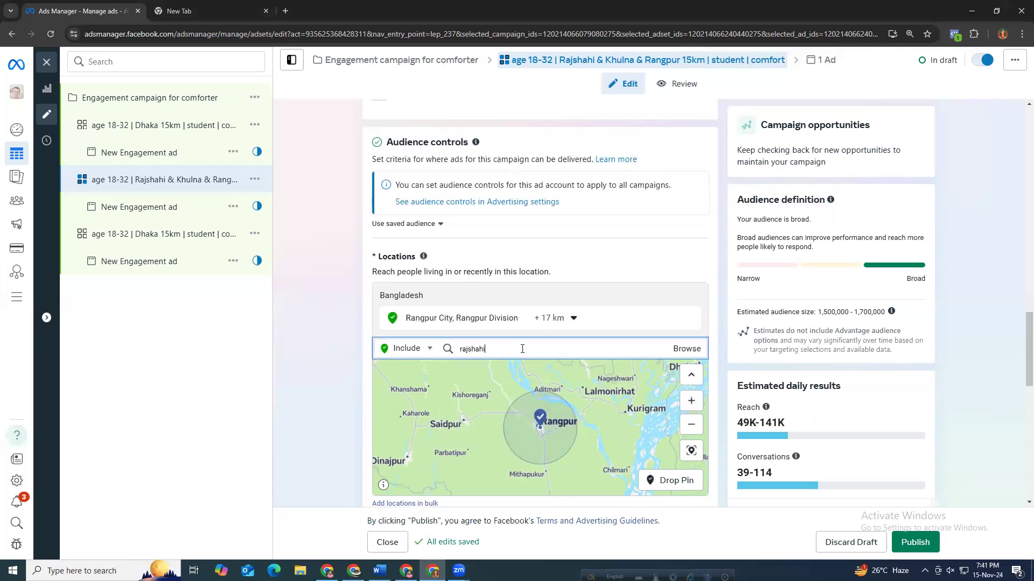
click(521, 351)
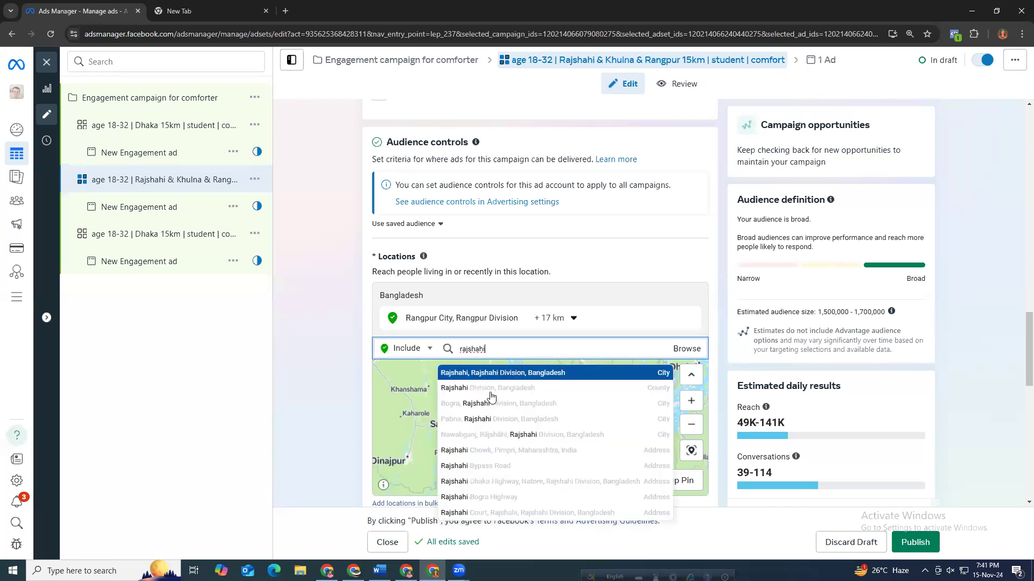
click(607, 372)
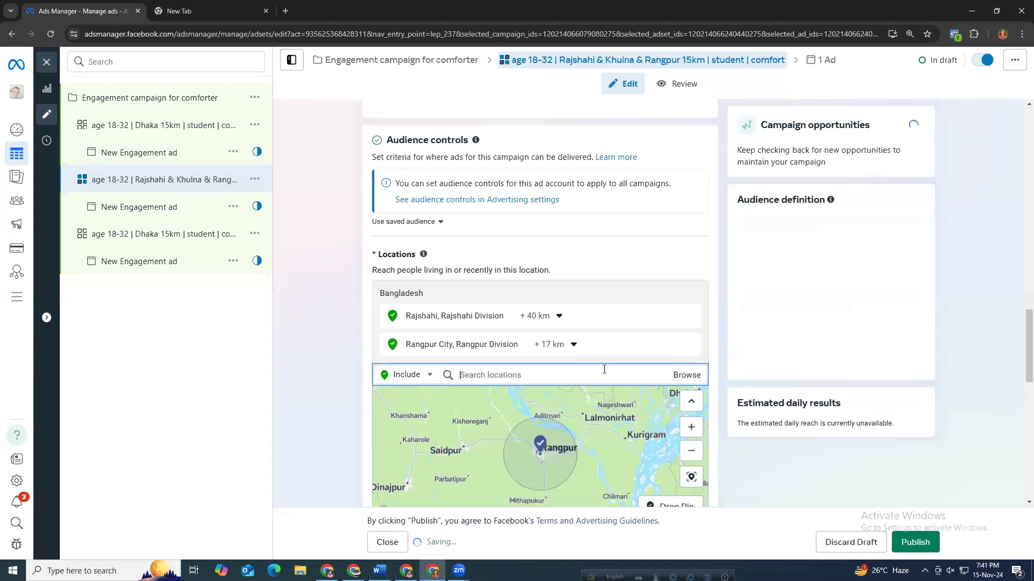
Set the Rajshahi location's radius to 17 km.
click(553, 345)
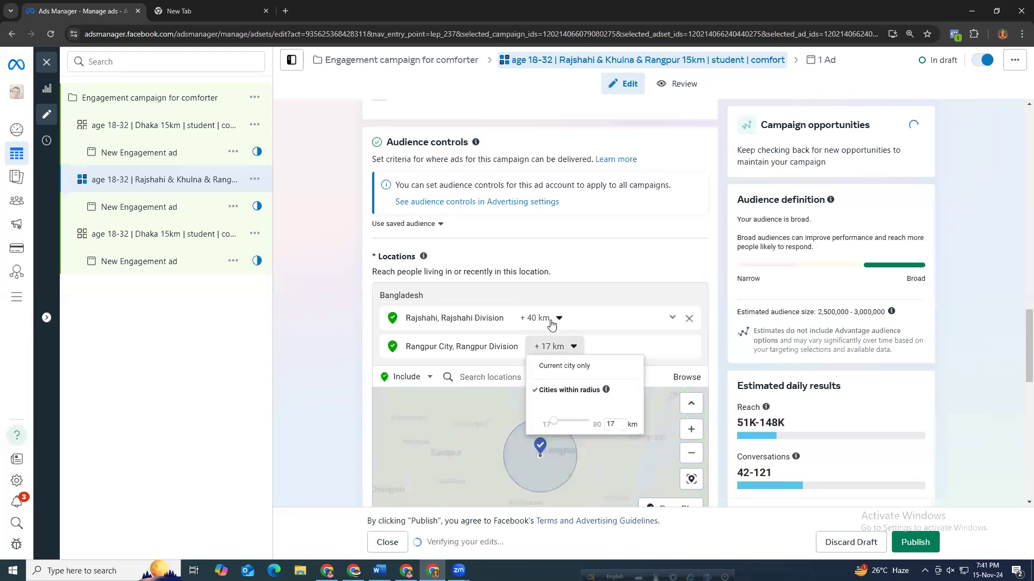
click(552, 320)
drag(552, 401, 513, 402)
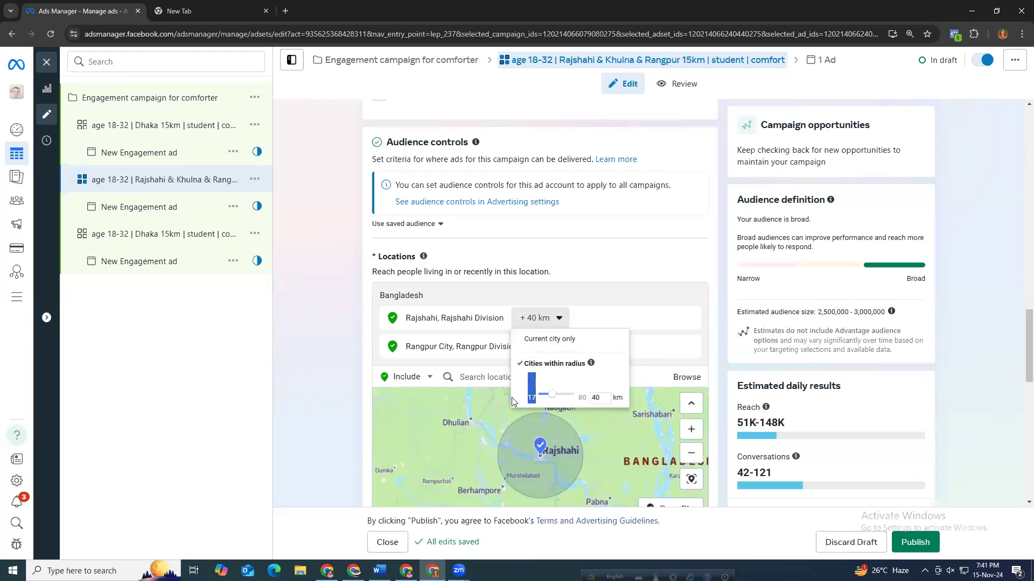
click(549, 398)
click(554, 394)
click(538, 394)
click(816, 316)
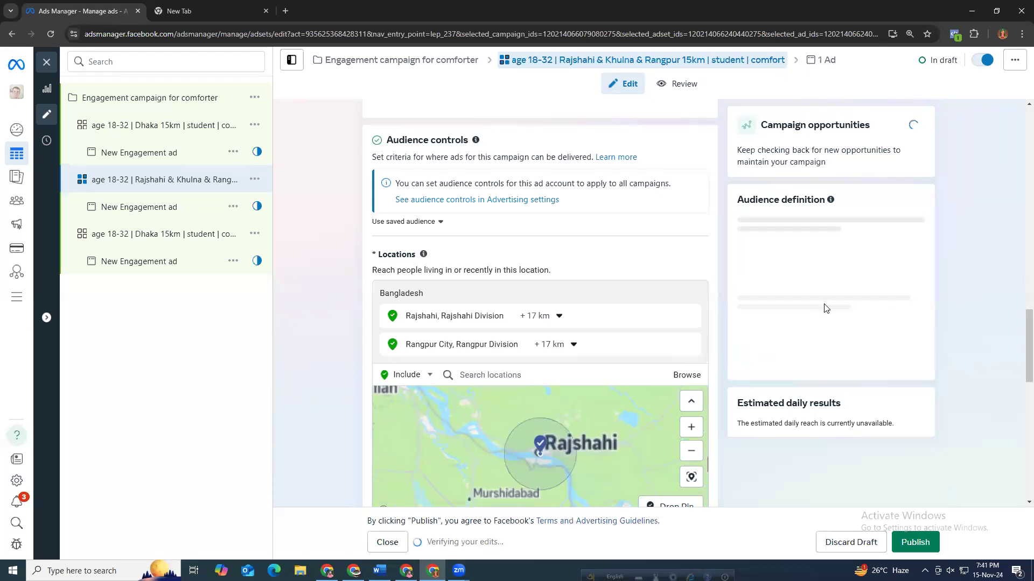
Examine the estimated audience size and the map around the selected locations.
drag(817, 314, 860, 311)
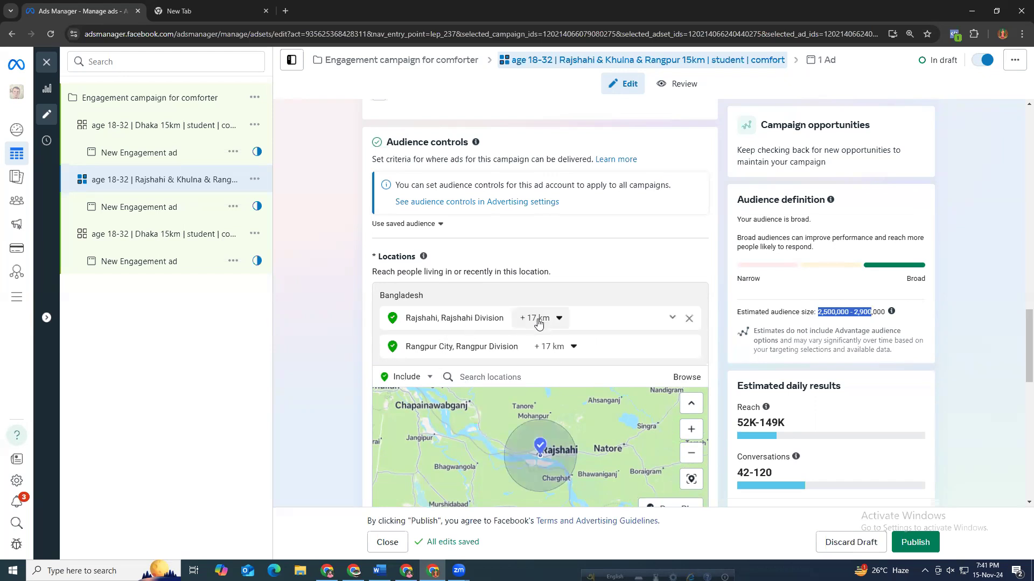
click(533, 378)
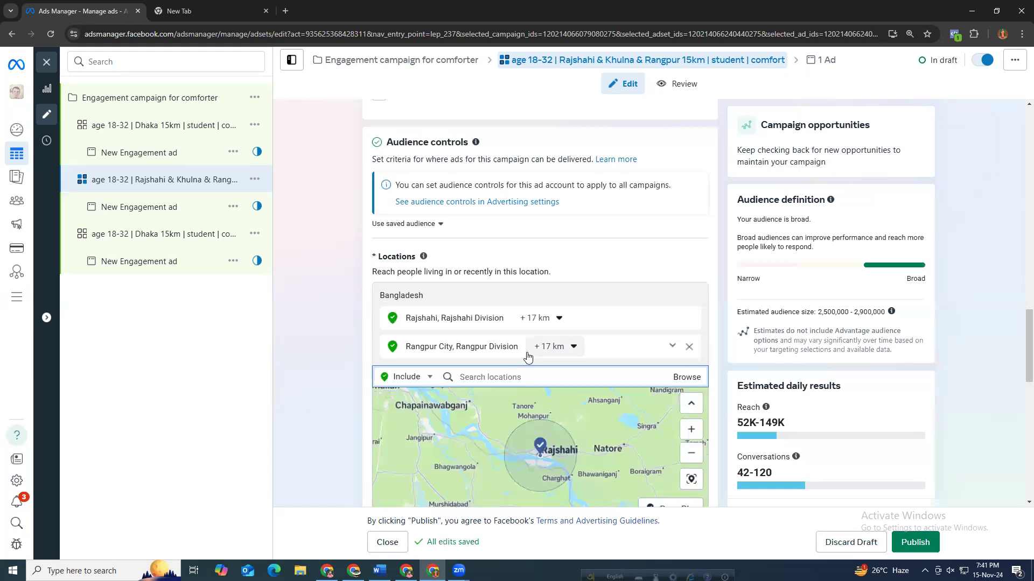
scroll(543, 464, up, 3)
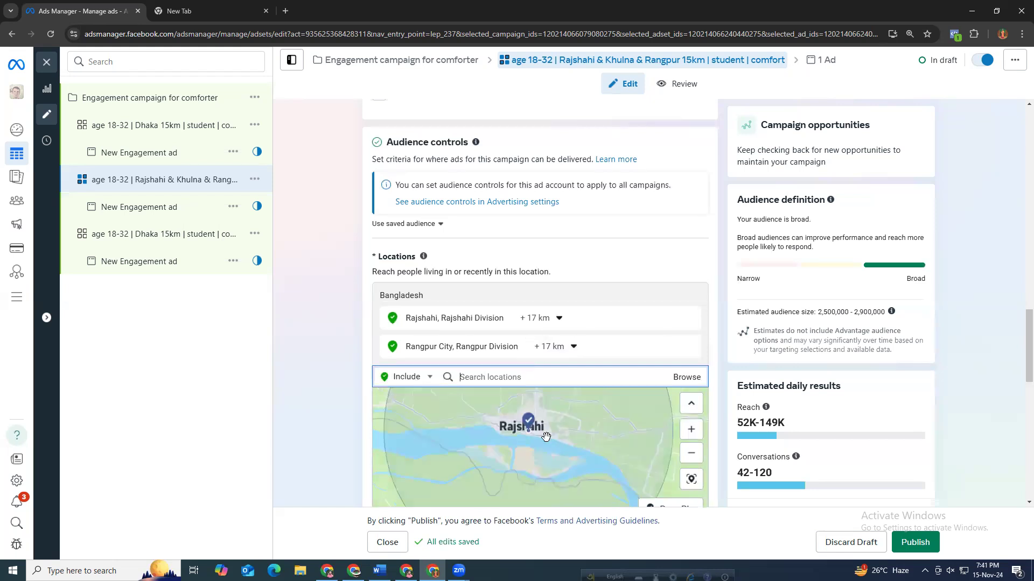
scroll(498, 433, up, 3)
scroll(494, 437, down, 3)
scroll(501, 414, up, 3)
scroll(487, 441, down, 3)
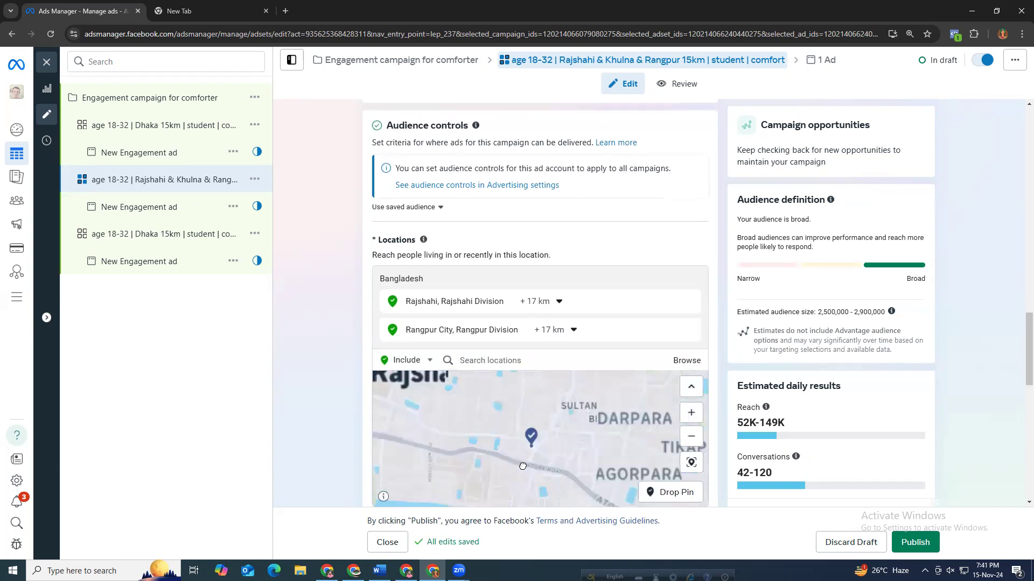
scroll(457, 425, up, 3)
scroll(456, 424, down, 3)
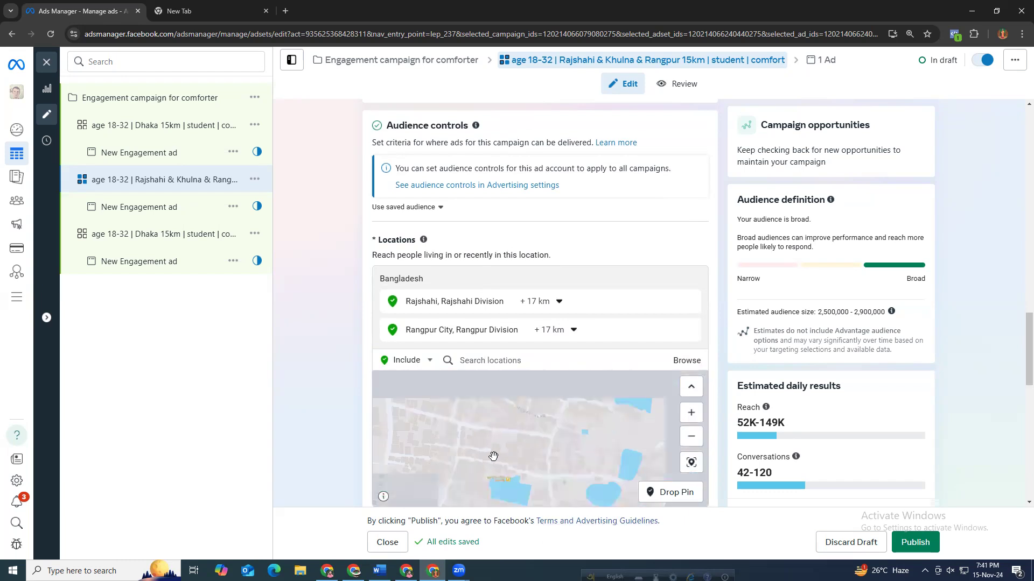
scroll(494, 457, down, 2)
scroll(517, 453, up, 1)
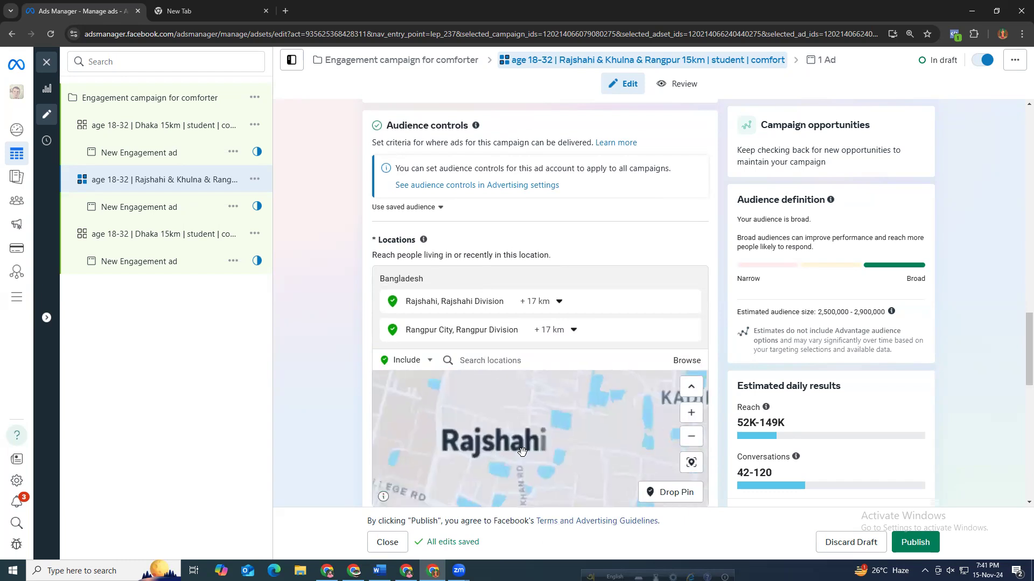
scroll(506, 436, up, 2)
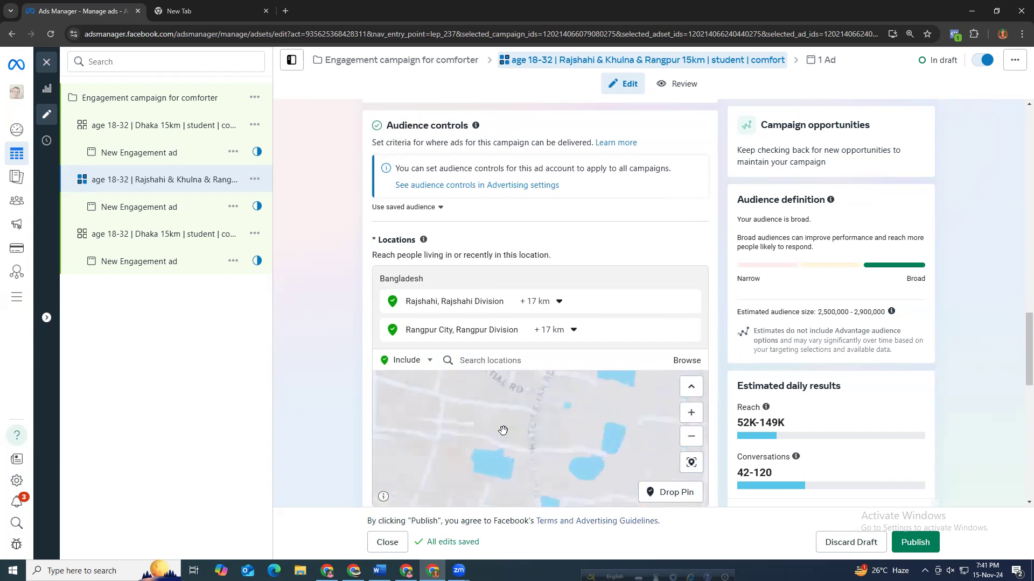
scroll(503, 434, down, 2)
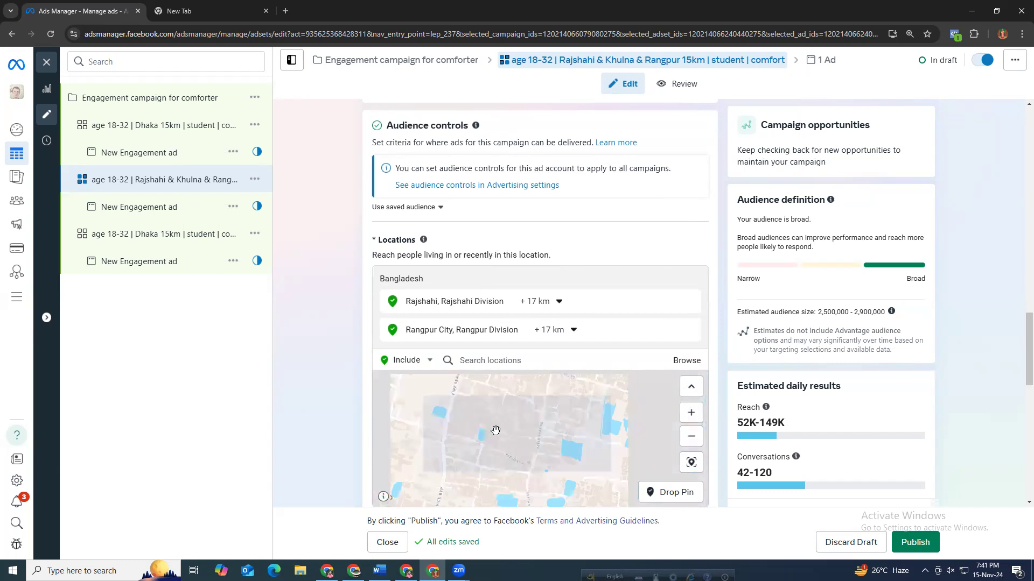
scroll(493, 431, down, 2)
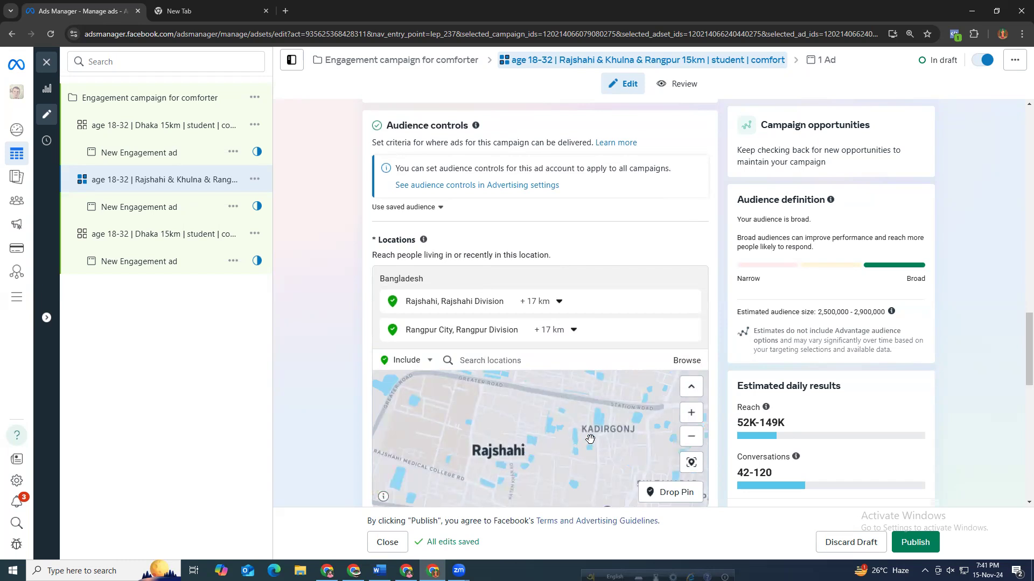
Add Khulna, Khulna Division as another included location.
scroll(504, 461, up, 2)
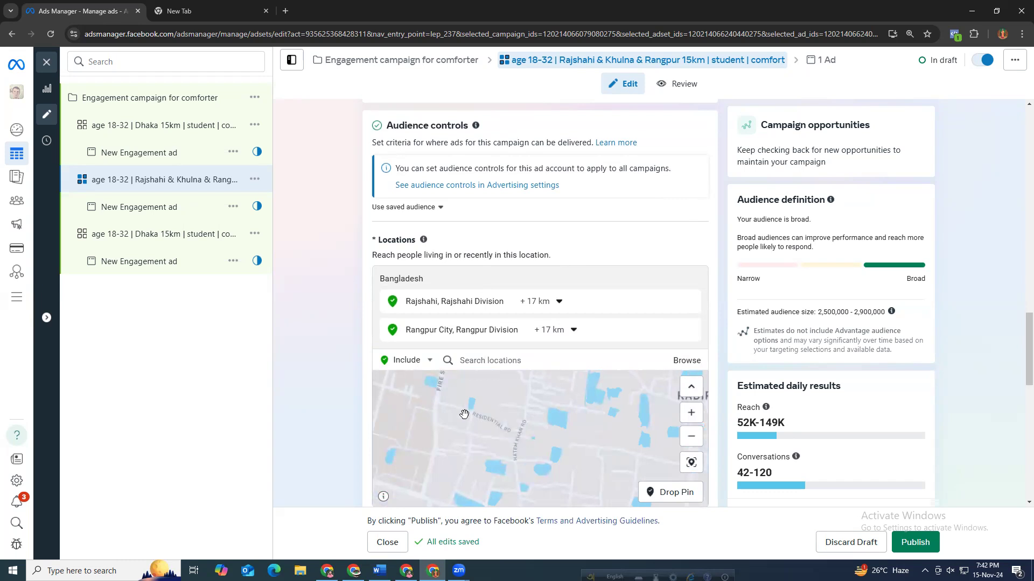
scroll(469, 446, down, 3)
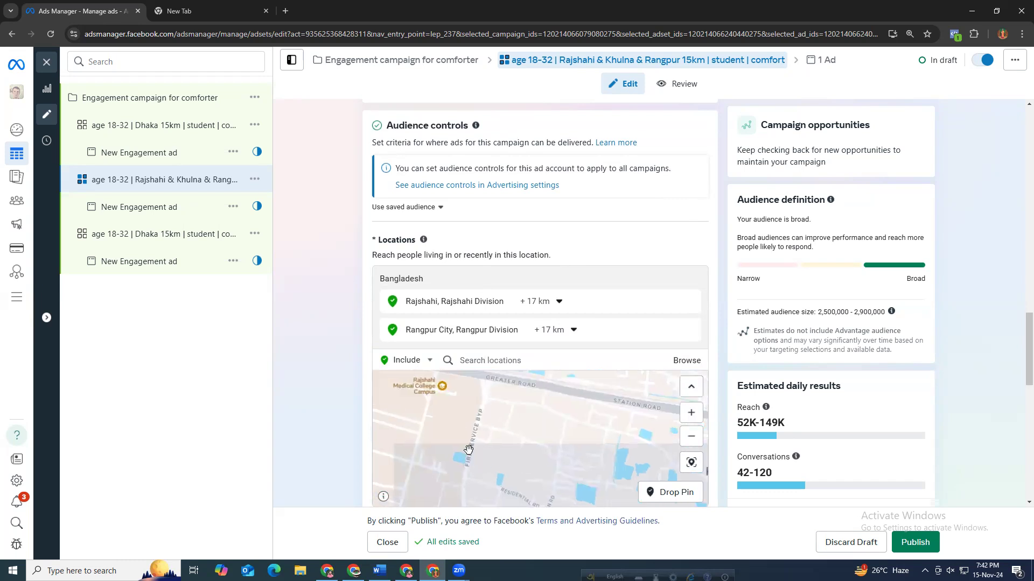
scroll(460, 430, up, 2)
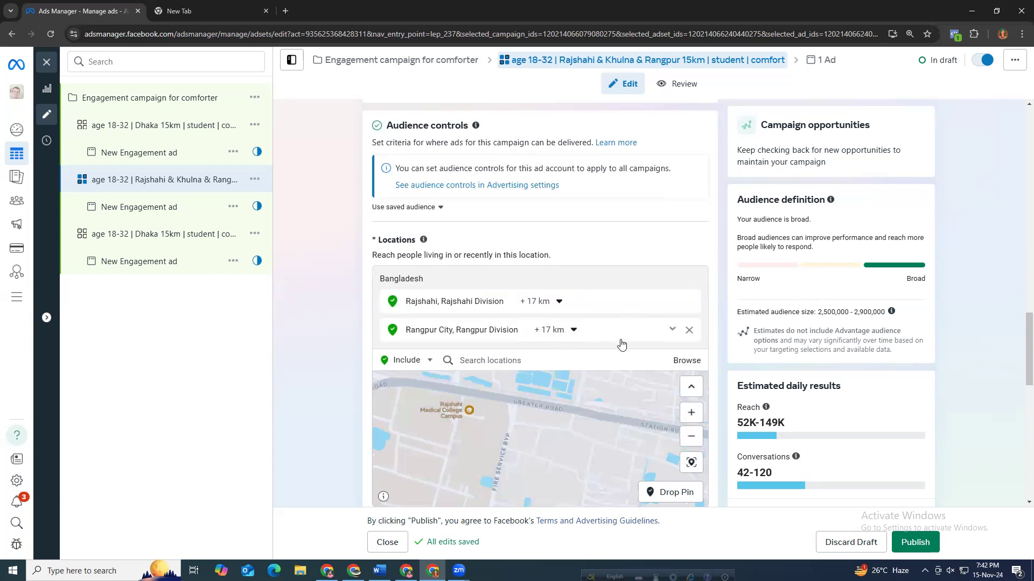
click(540, 355)
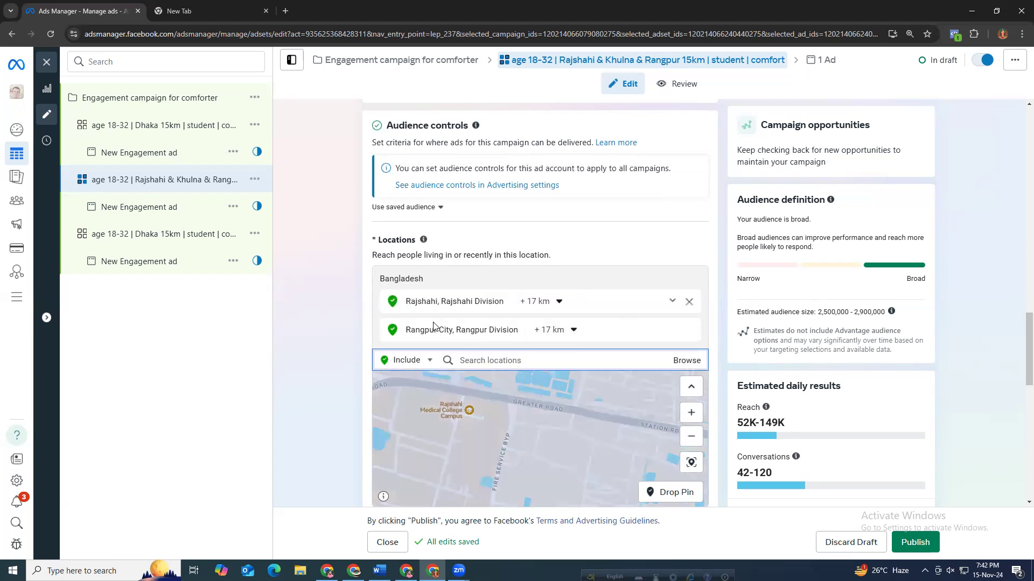
text(khulna)
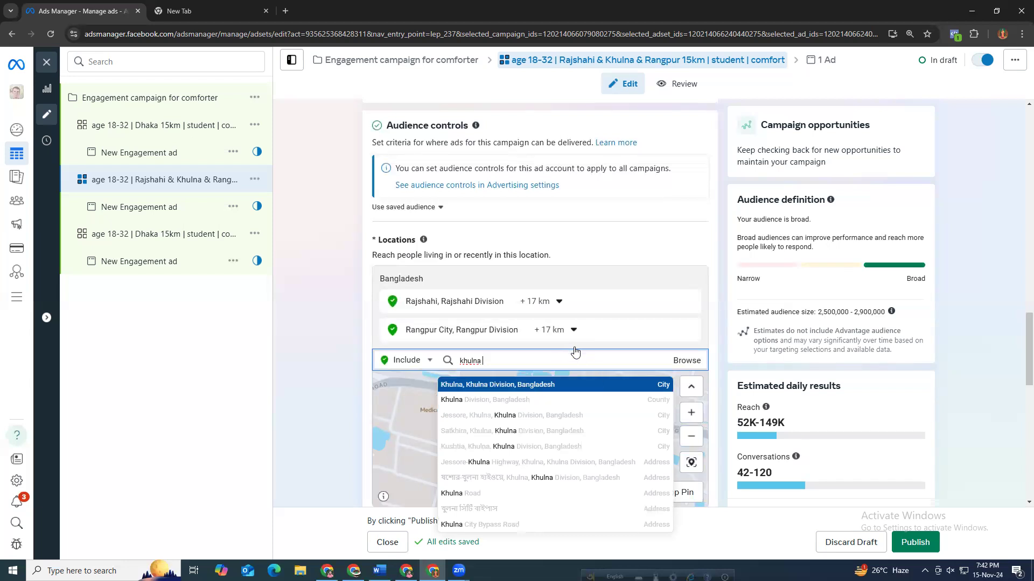
key(Return)
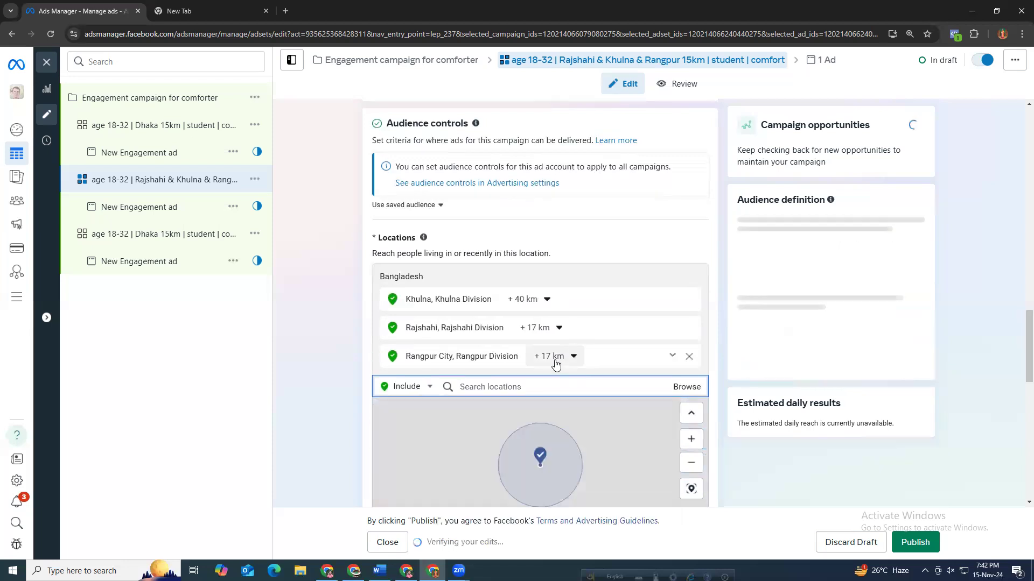
Set the Khulna location's radius to 17 km.
click(537, 302)
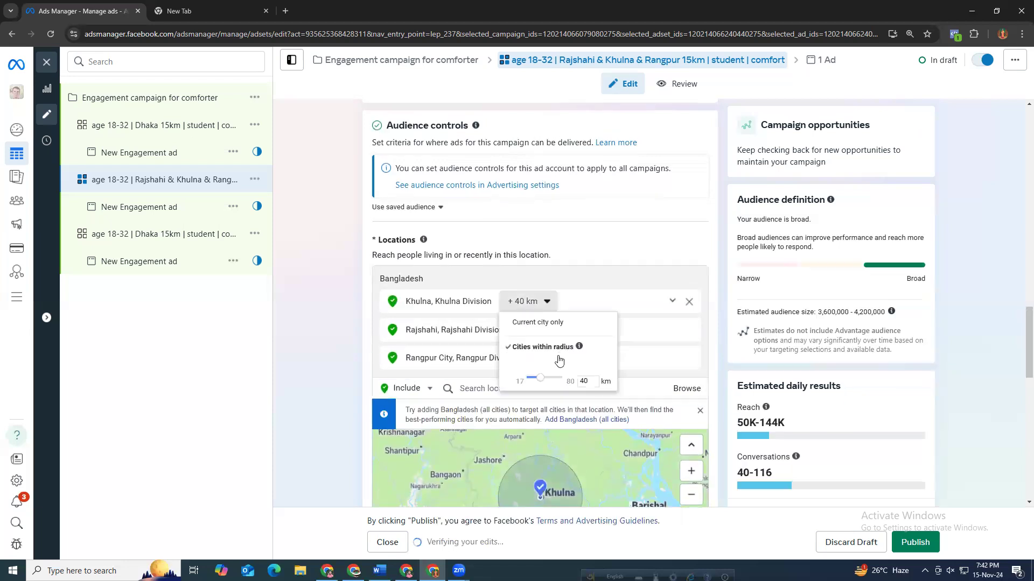
drag(540, 379, 527, 379)
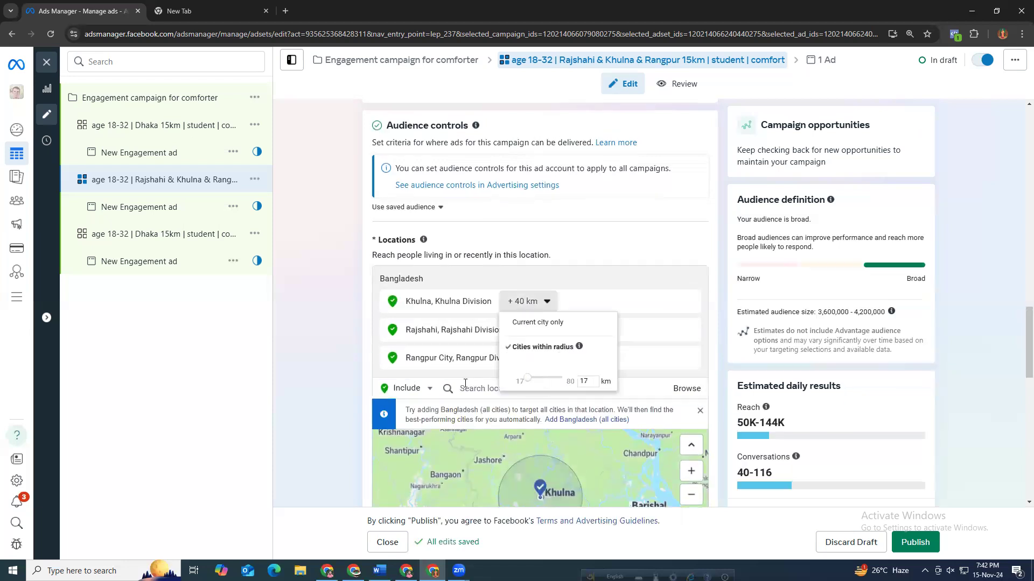
click(337, 301)
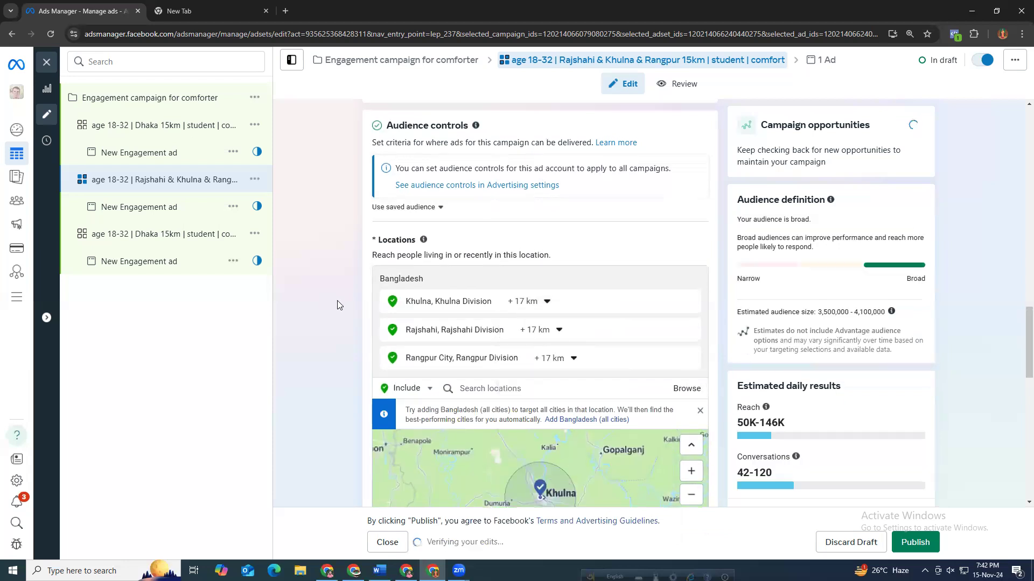
mouse_move(527, 304)
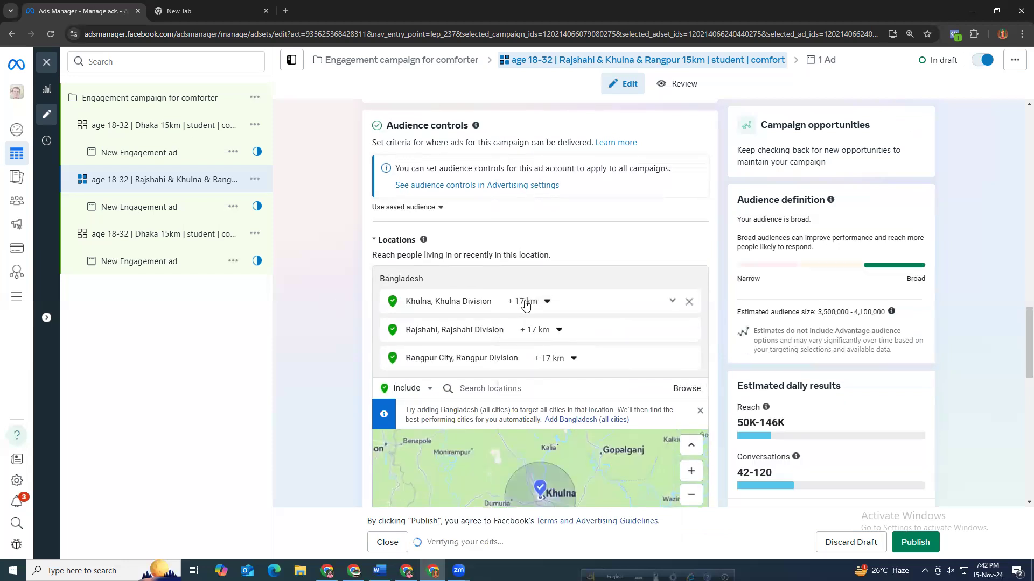
Review the Rajshahi, Khulna and Rangpur ad set's location options and settings.
click(672, 302)
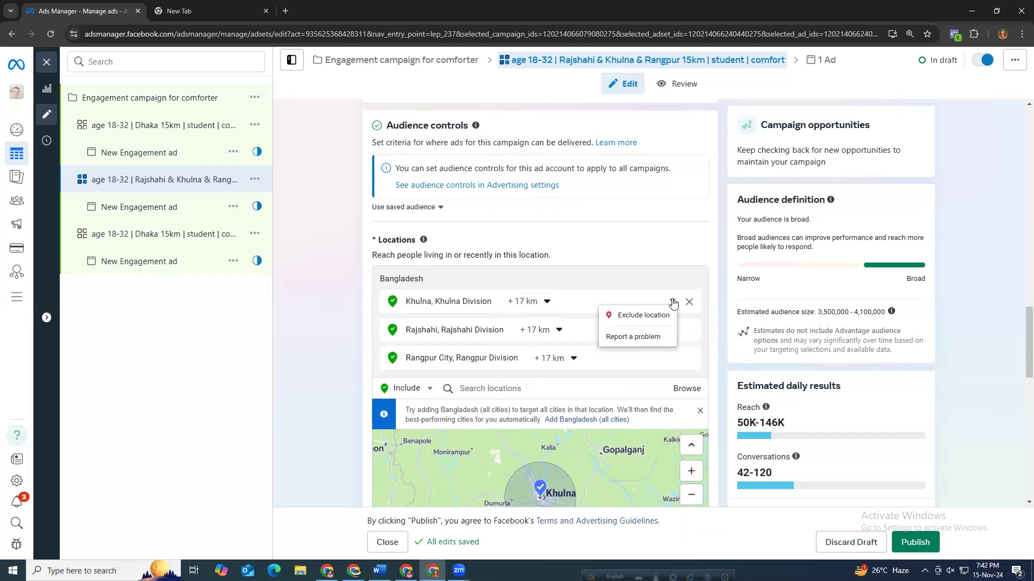
click(673, 303)
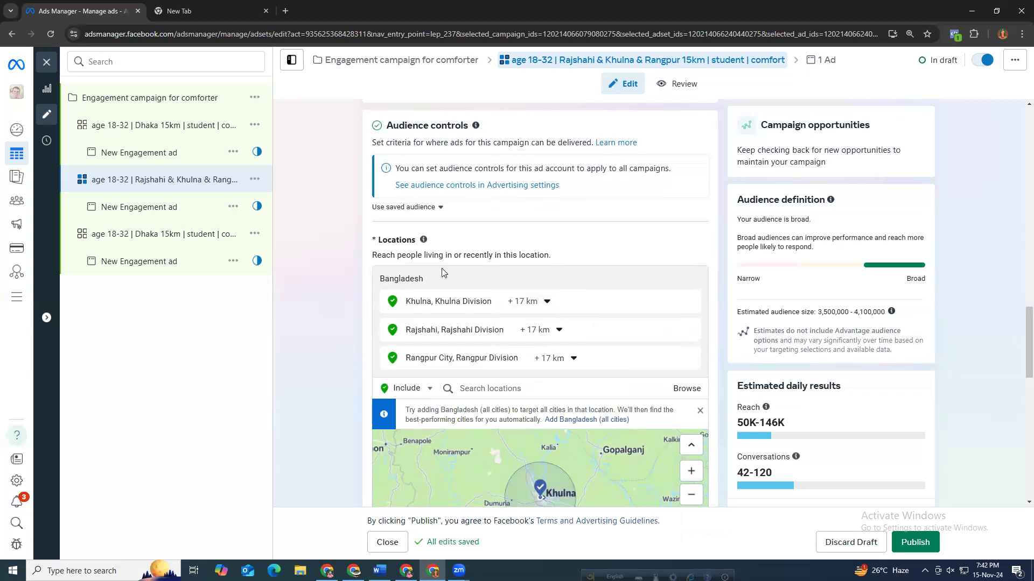
scroll(341, 289, up, 2)
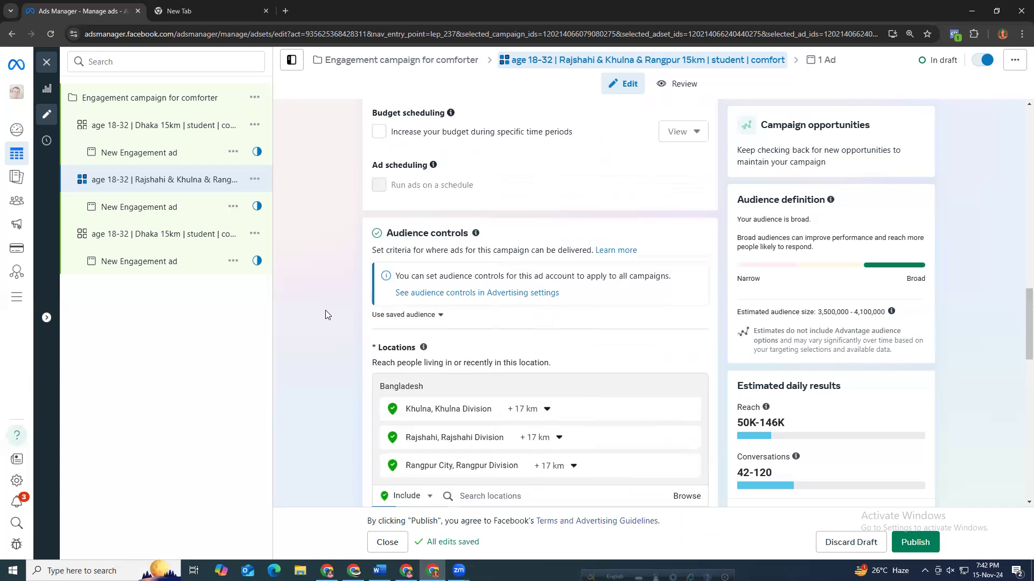
scroll(326, 319, down, 2)
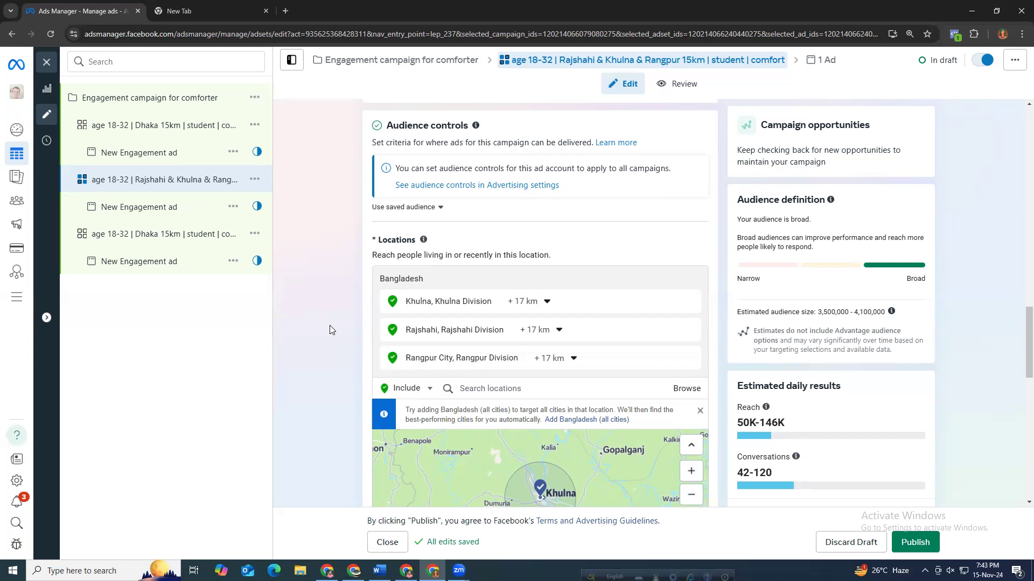
scroll(334, 293, down, 3)
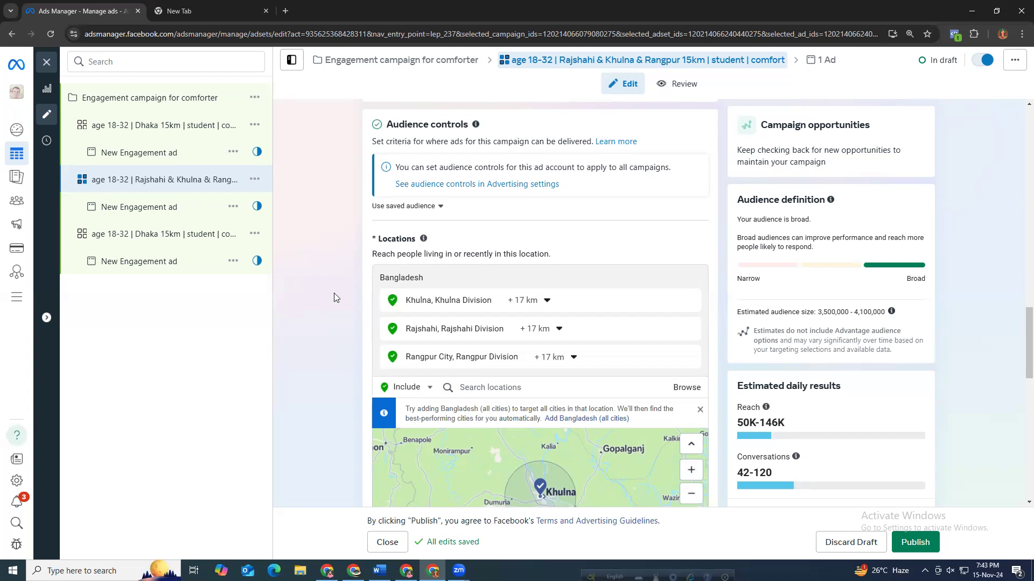
scroll(307, 256, up, 3)
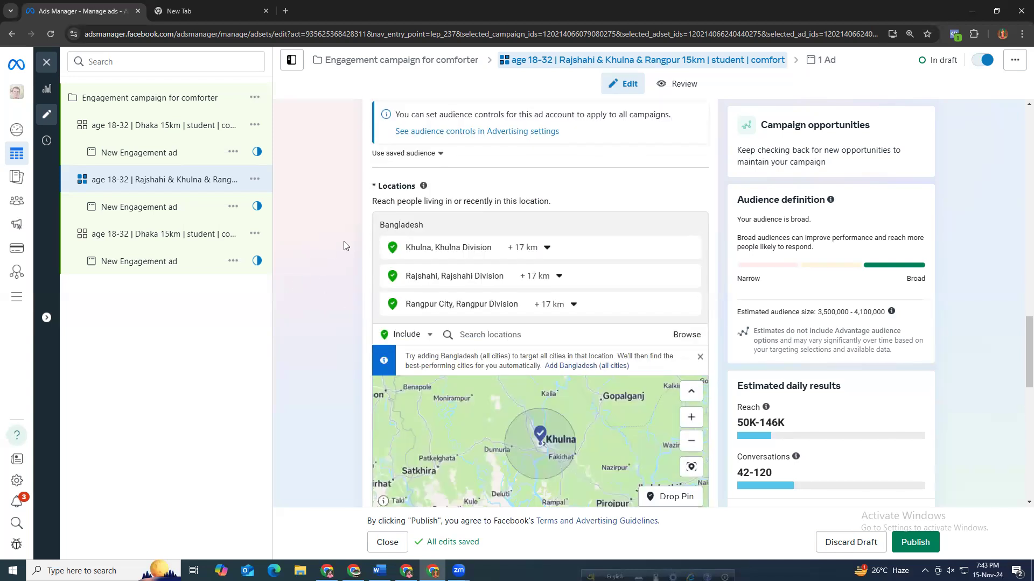
scroll(387, 259, up, 1)
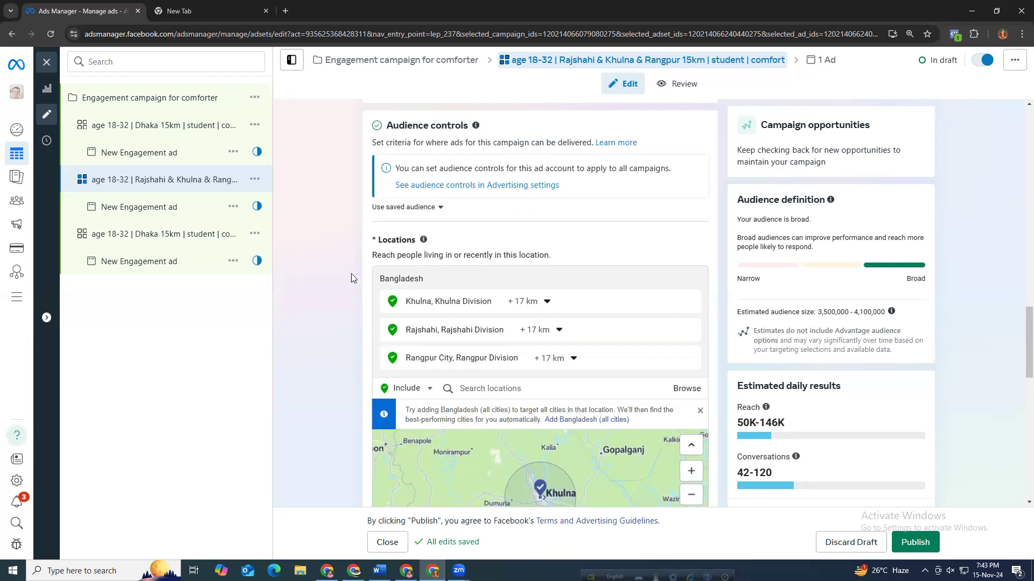
scroll(351, 273, up, 2)
scroll(351, 272, up, 10)
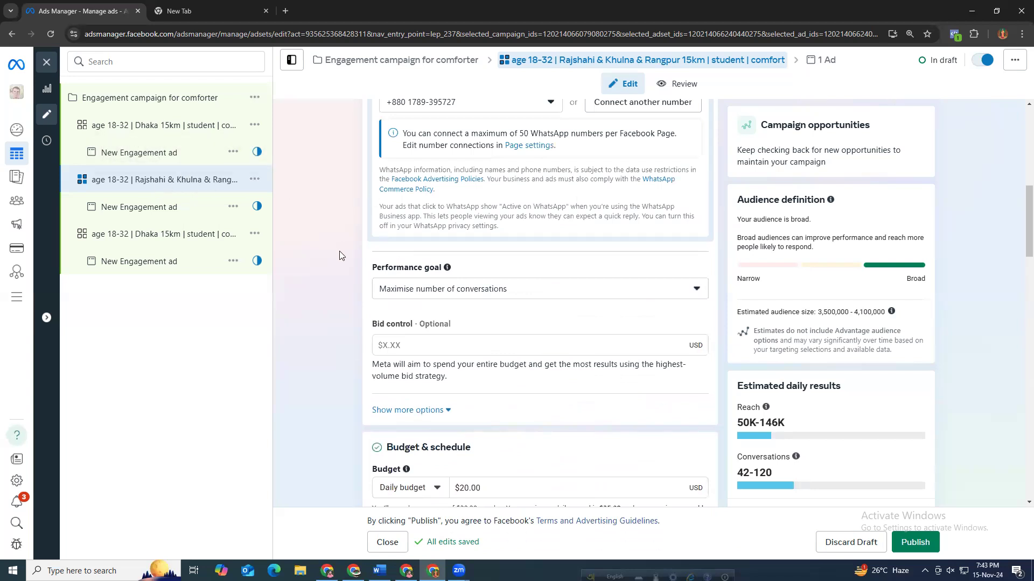
scroll(340, 253, down, 6)
scroll(158, 237, down, 5)
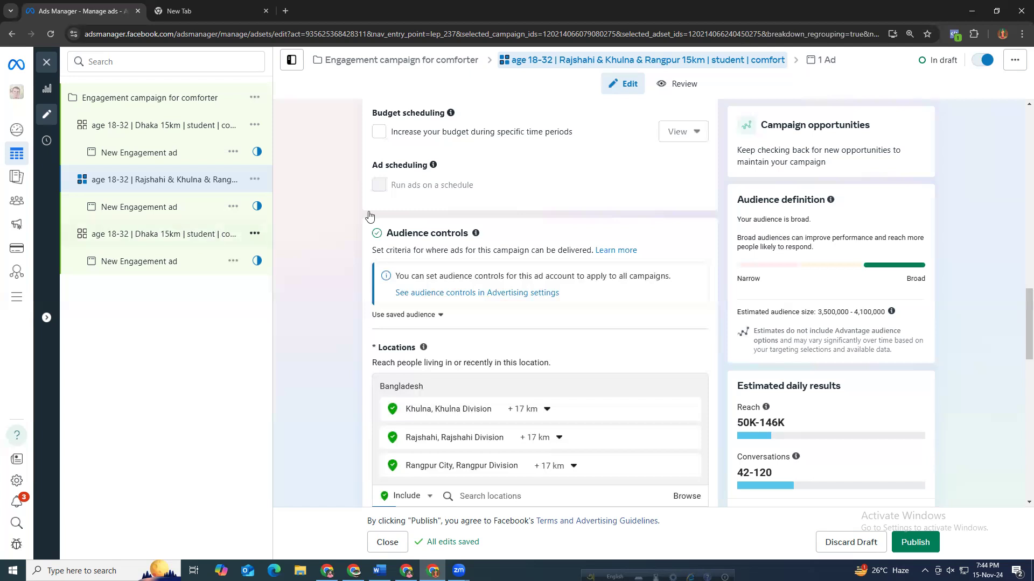
Change the copied Dhaka ad set name's age range to 32-52.
scroll(333, 213, up, 15)
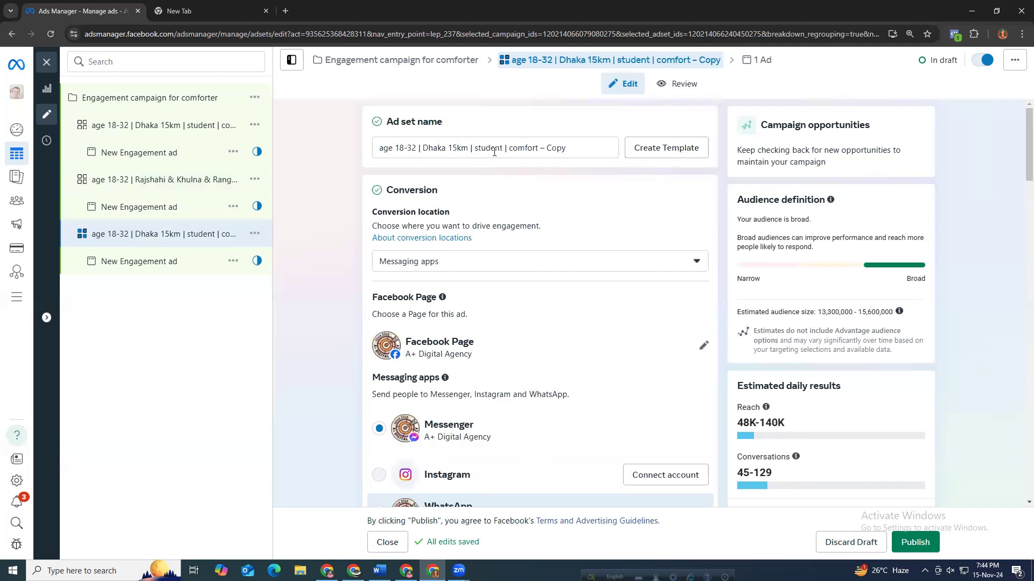
double_click(396, 146)
text(32)
click(413, 147)
key(BackSpace)
text(45)
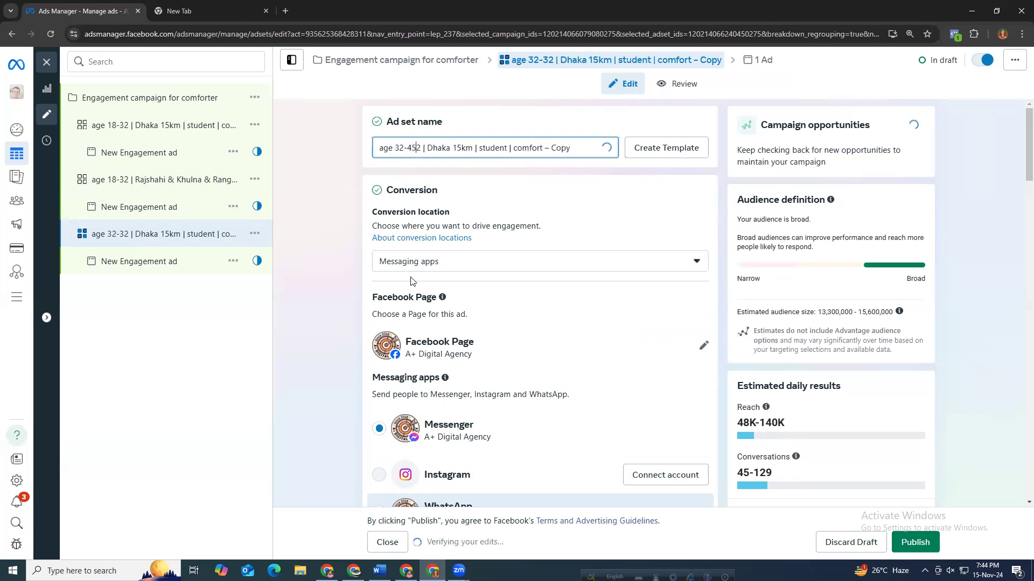
key(BackSpace)
key(BackSpace)
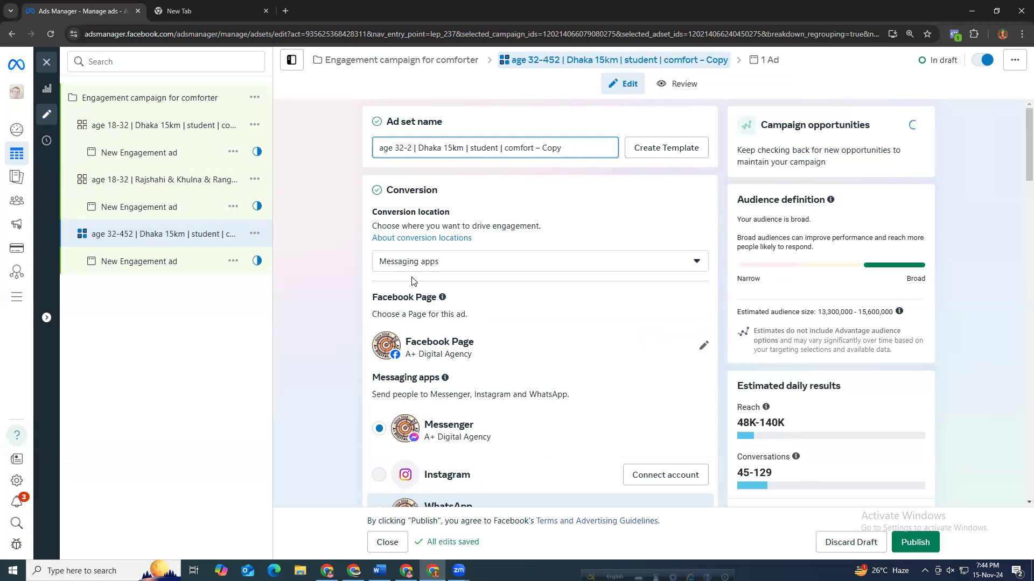
text(5)
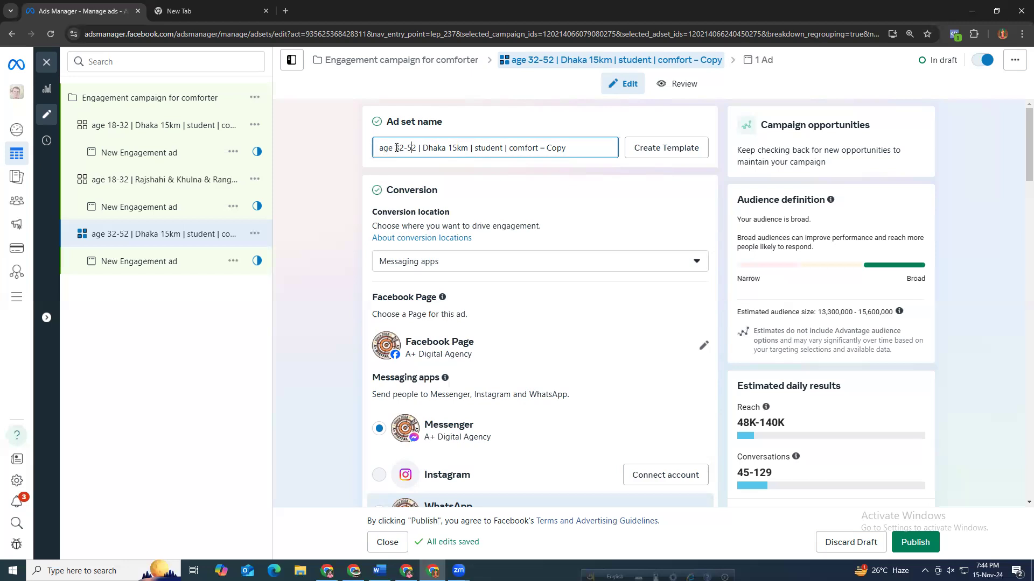
Remove the "– Copy" suffix from the ad set name.
drag(395, 148, 417, 149)
click(475, 149)
click(417, 148)
drag(417, 149, 393, 149)
drag(474, 148, 575, 158)
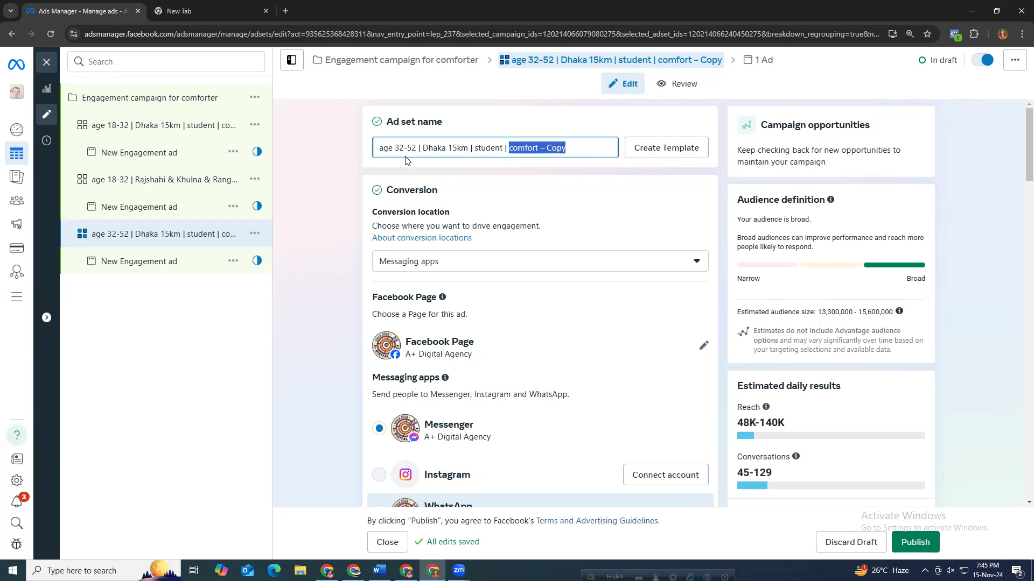
drag(417, 146, 381, 146)
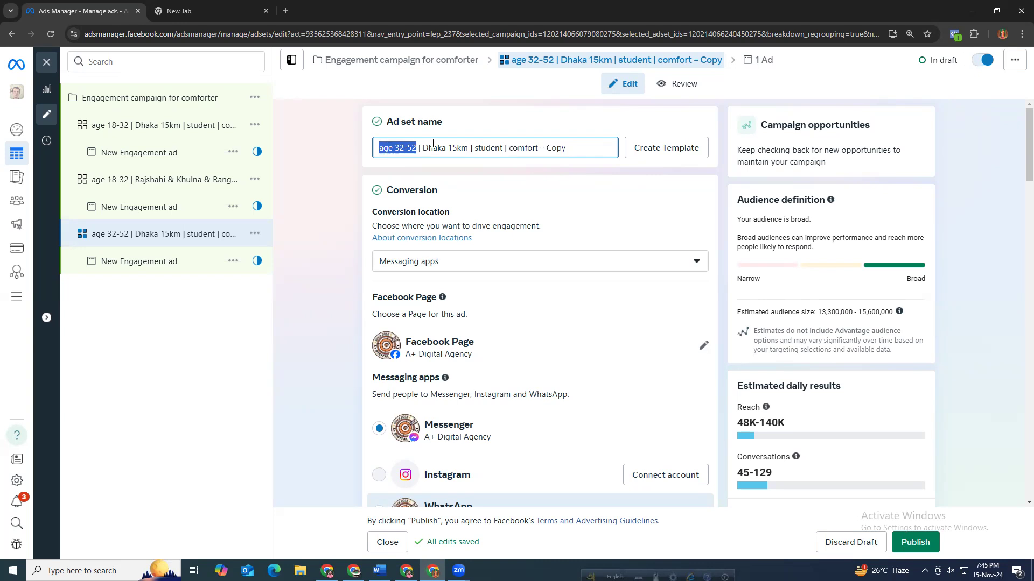
drag(423, 146, 503, 150)
click(508, 148)
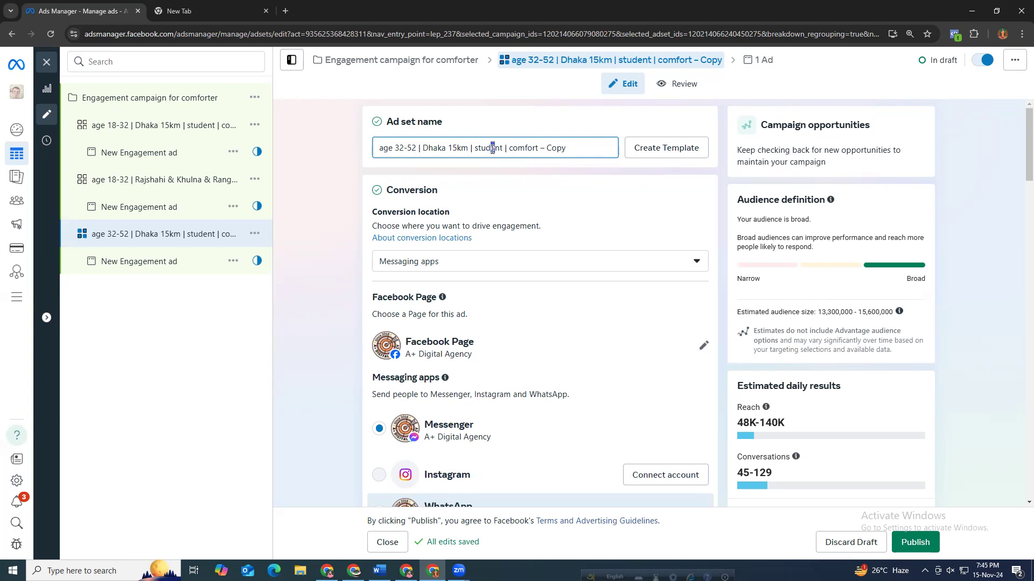
double_click(490, 148)
click(501, 150)
drag(509, 148, 572, 151)
key(BackSpace)
double_click(490, 148)
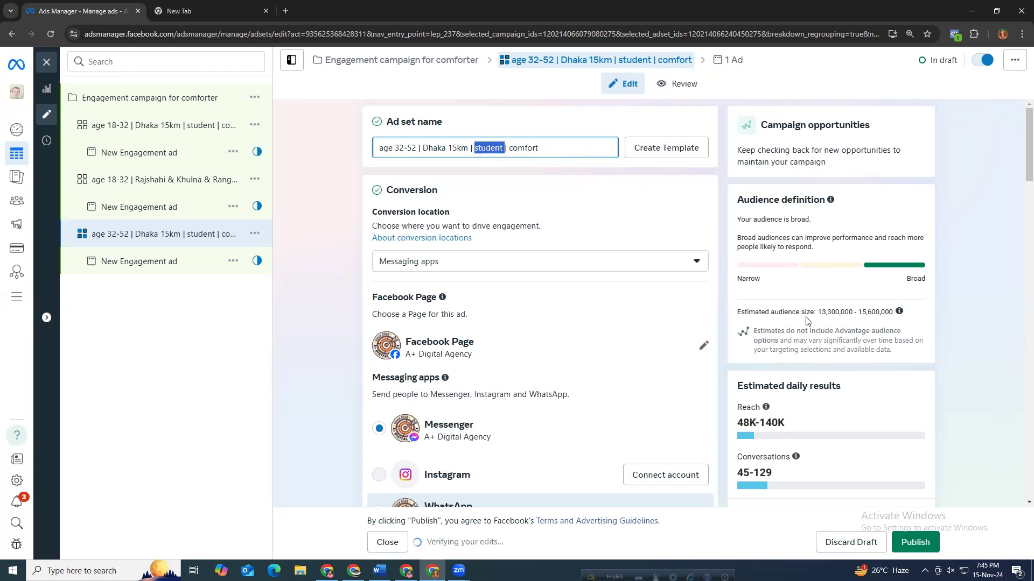
drag(584, 139, 380, 166)
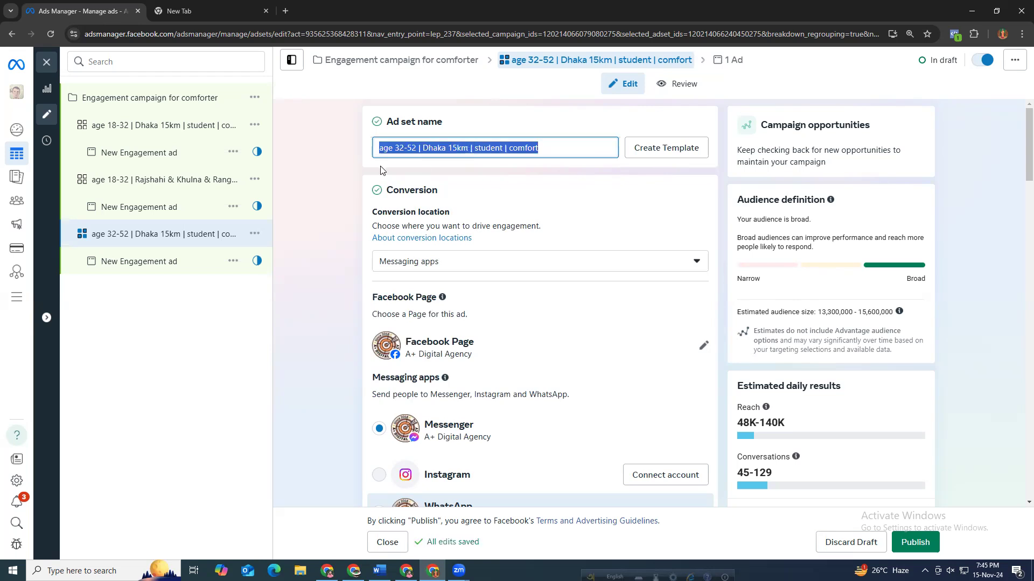
click(334, 166)
drag(539, 148, 350, 135)
click(325, 263)
Review the copied ad set's messaging apps, budget and location settings.
scroll(325, 384, down, 2)
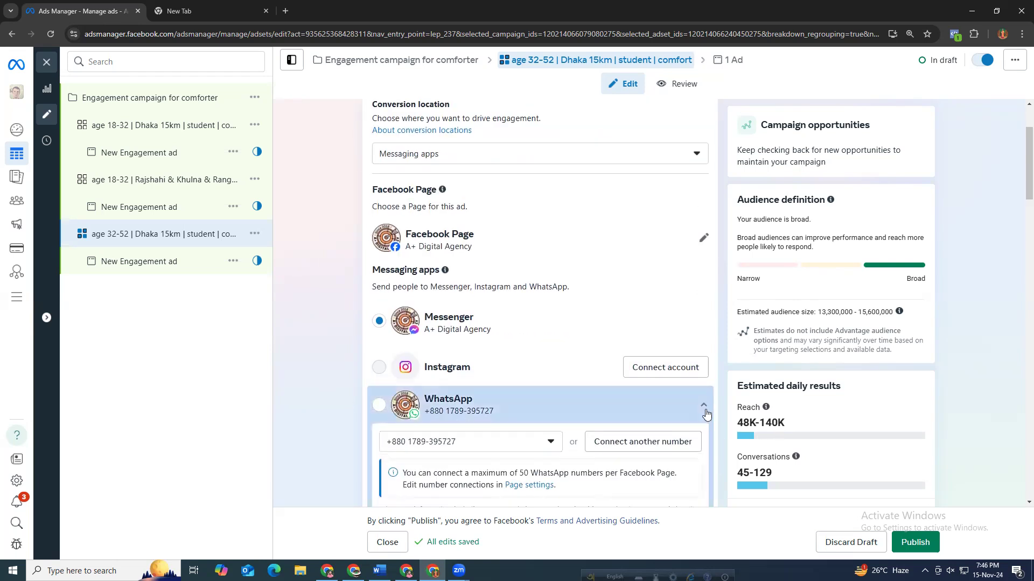
click(703, 405)
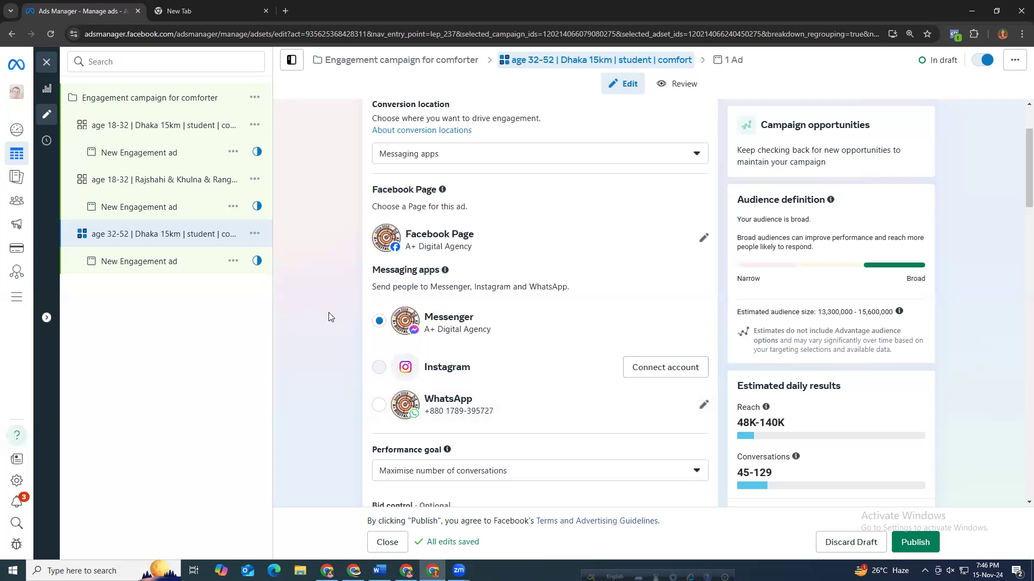
scroll(330, 383, down, 3)
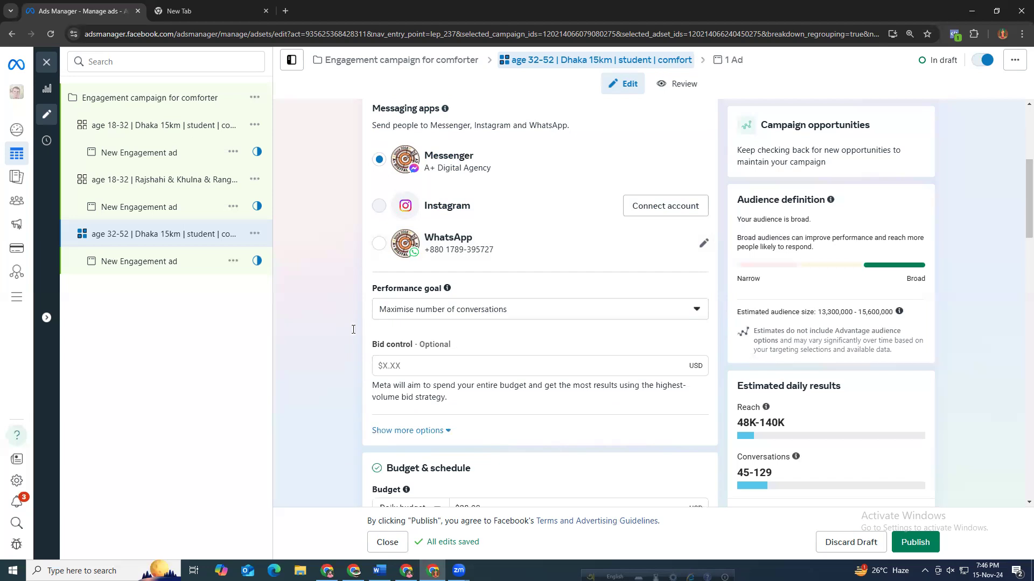
scroll(332, 361, up, 1)
scroll(332, 358, down, 12)
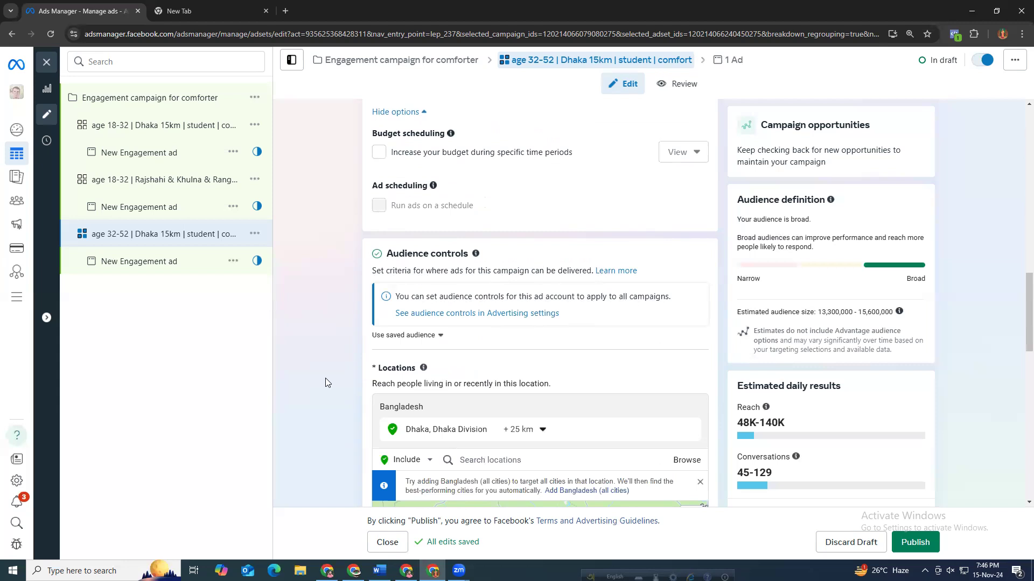
scroll(325, 382, up, 8)
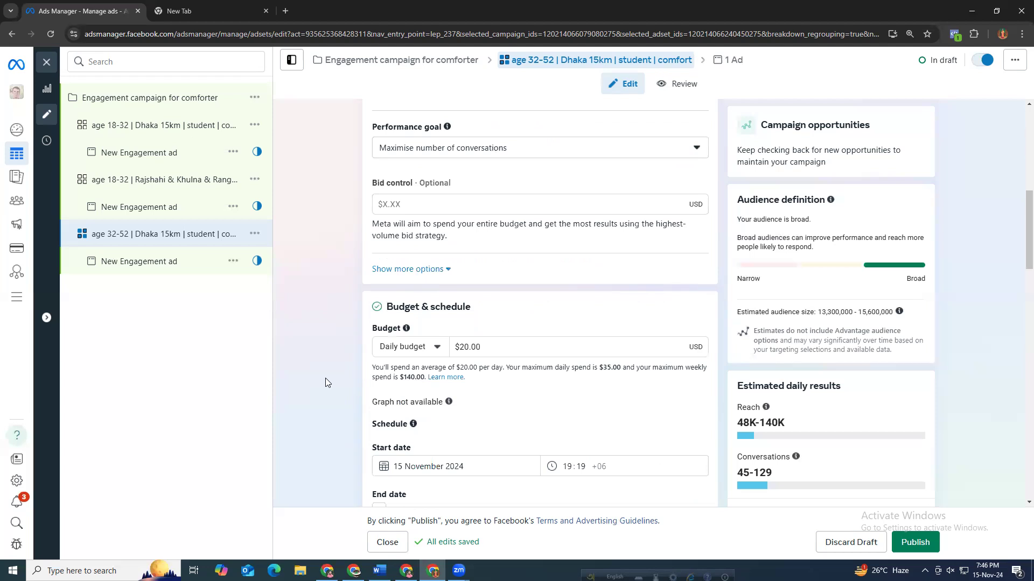
scroll(325, 377, up, 7)
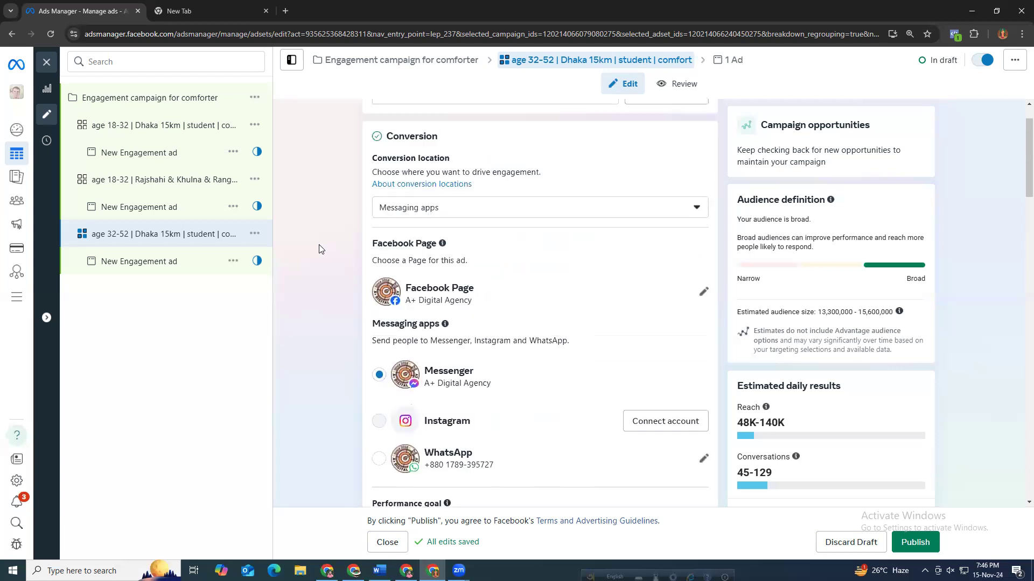
scroll(321, 253, up, 1)
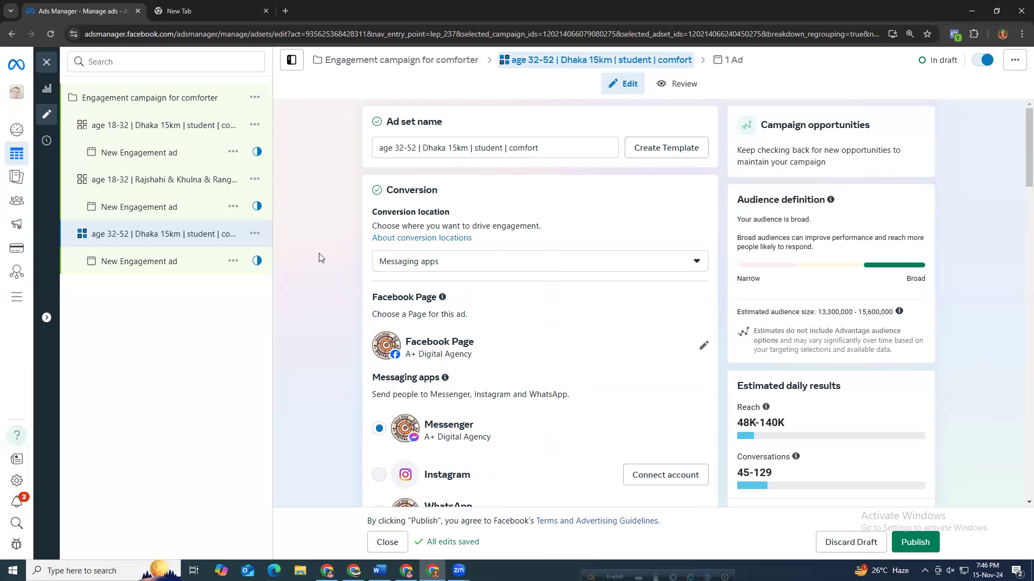
Scroll through the 32-52 Dhaka ad set's schedule, audience and placement settings.
scroll(319, 314, down, 15)
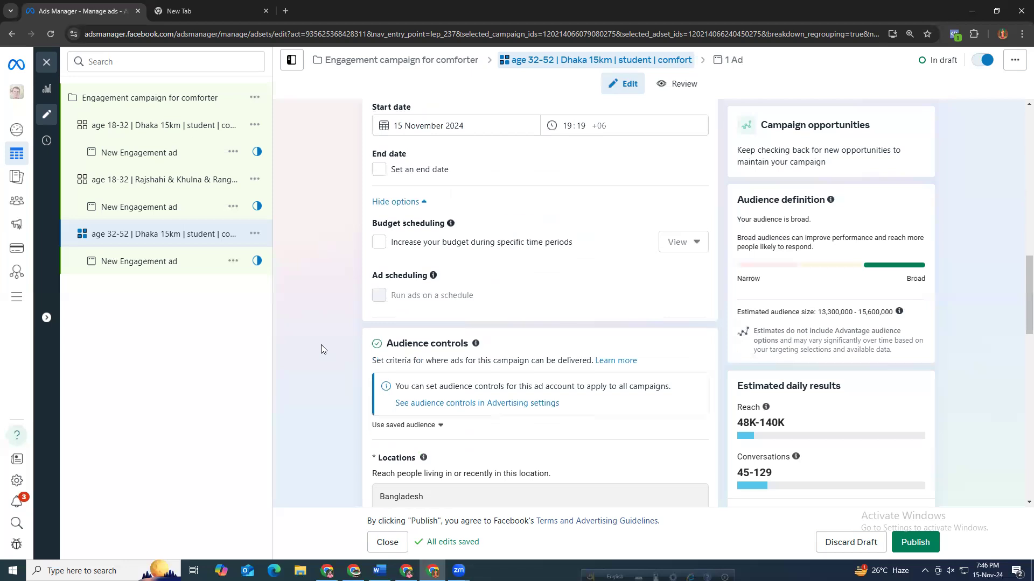
scroll(326, 358, down, 10)
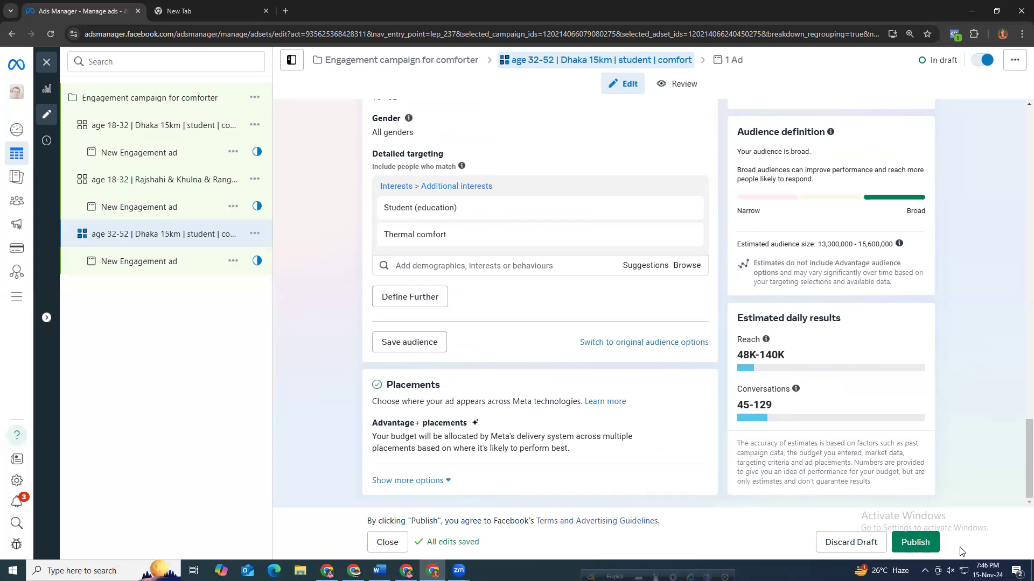
Open the ad under the 32-52 Dhaka ad set, review its identity, ad setup, creative and tracking sections, and return to the ad set.
click(181, 270)
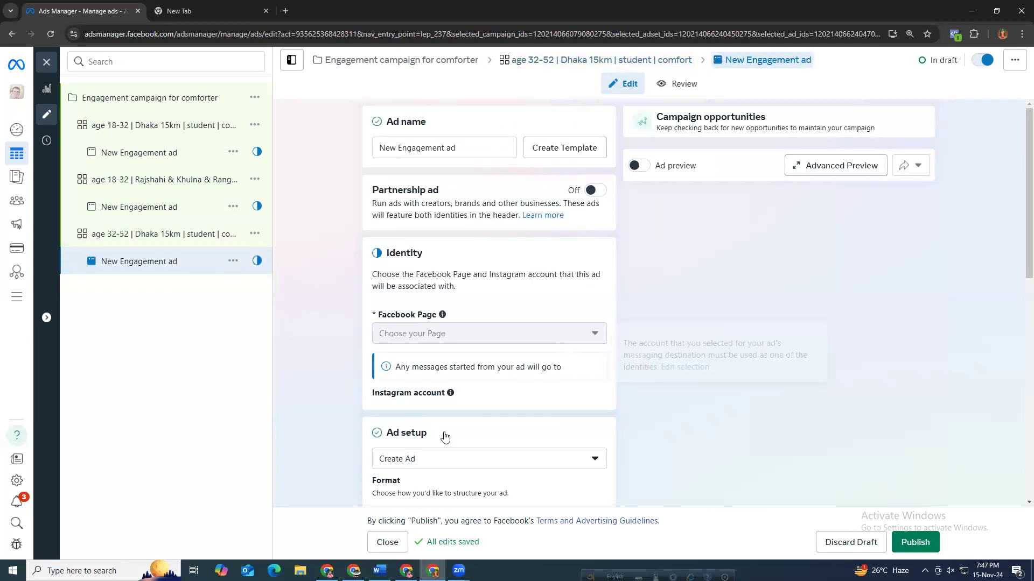
scroll(445, 435, down, 4)
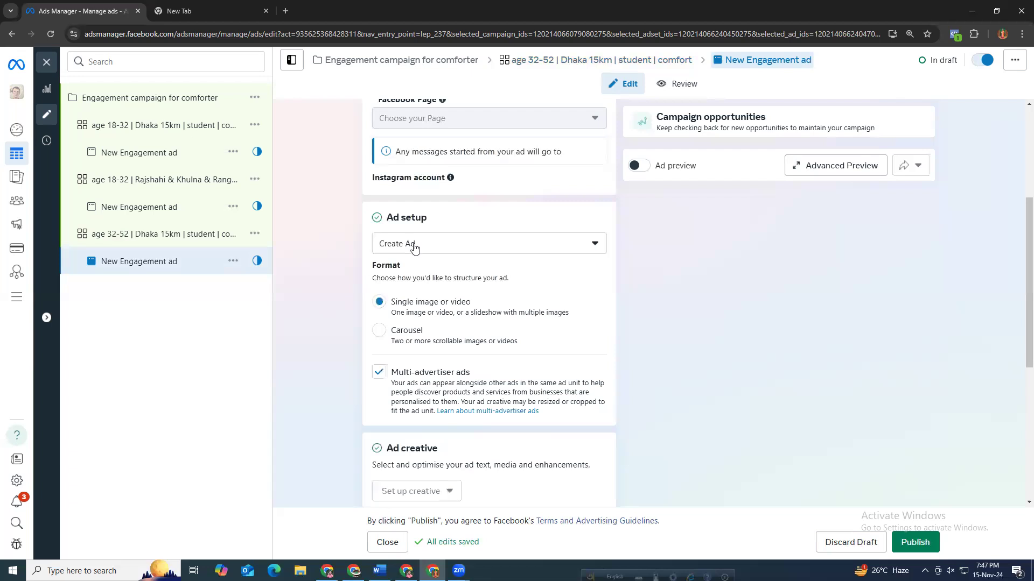
scroll(423, 267, down, 1)
scroll(435, 362, down, 5)
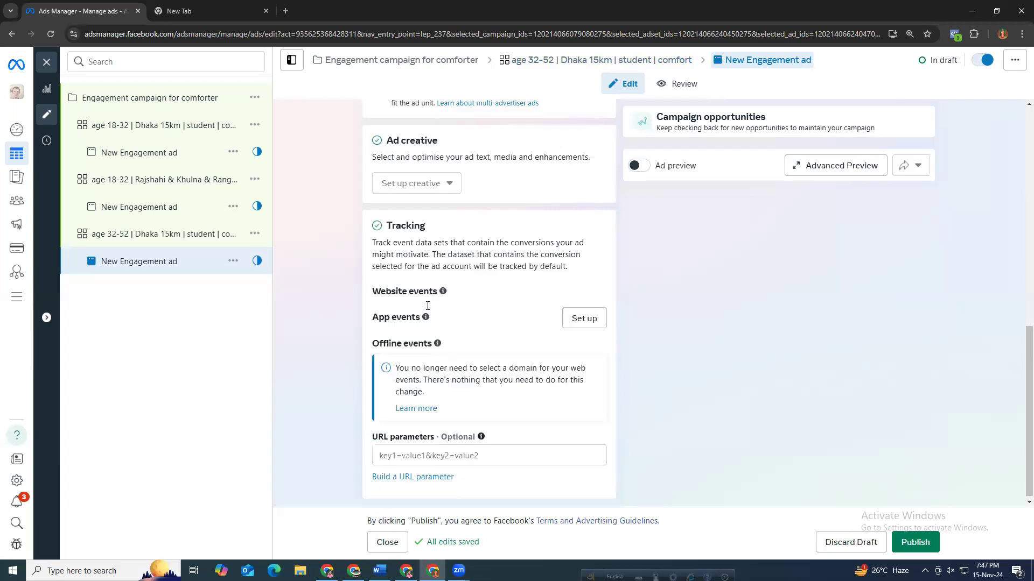
scroll(427, 306, up, 4)
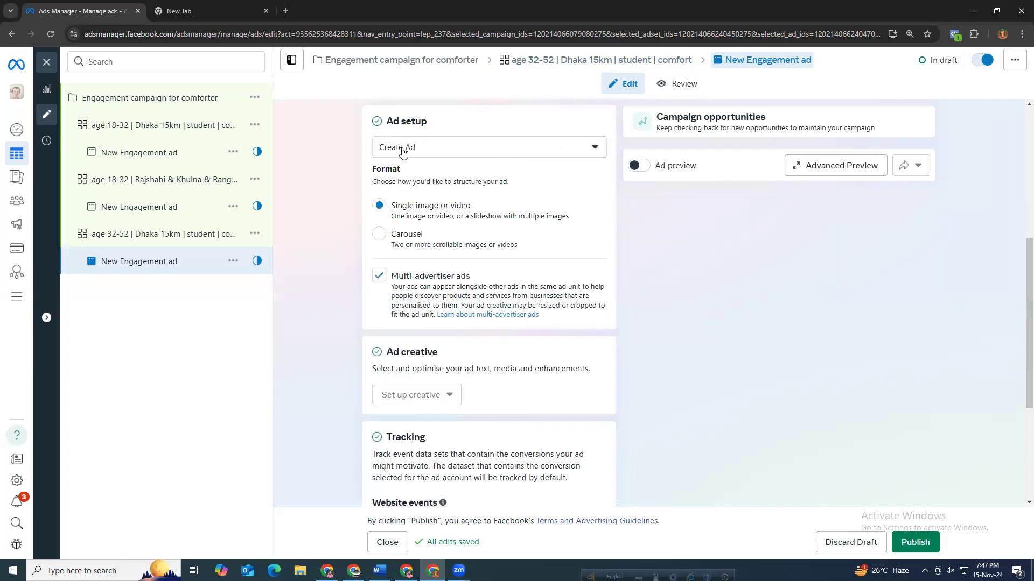
click(402, 152)
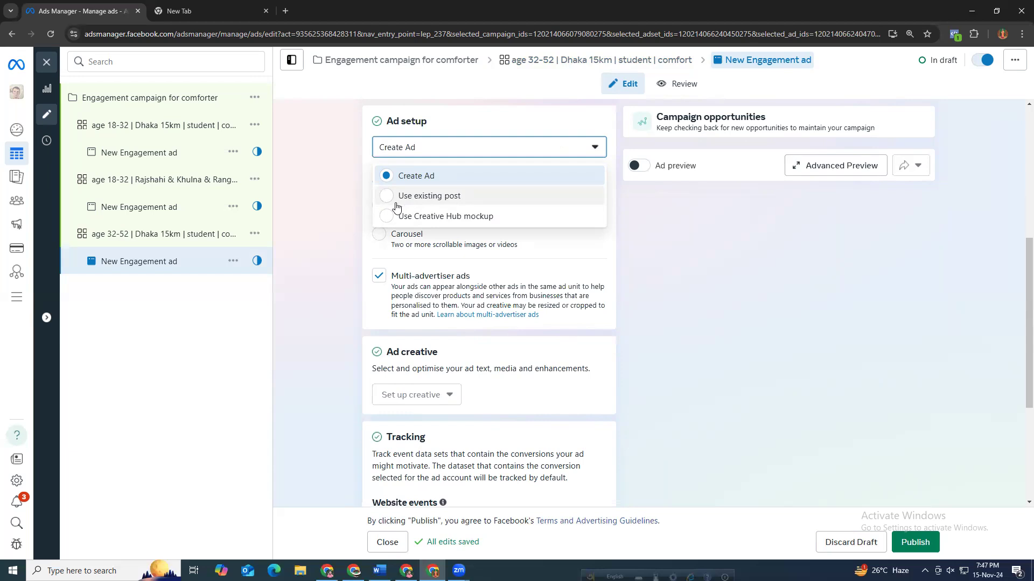
click(340, 199)
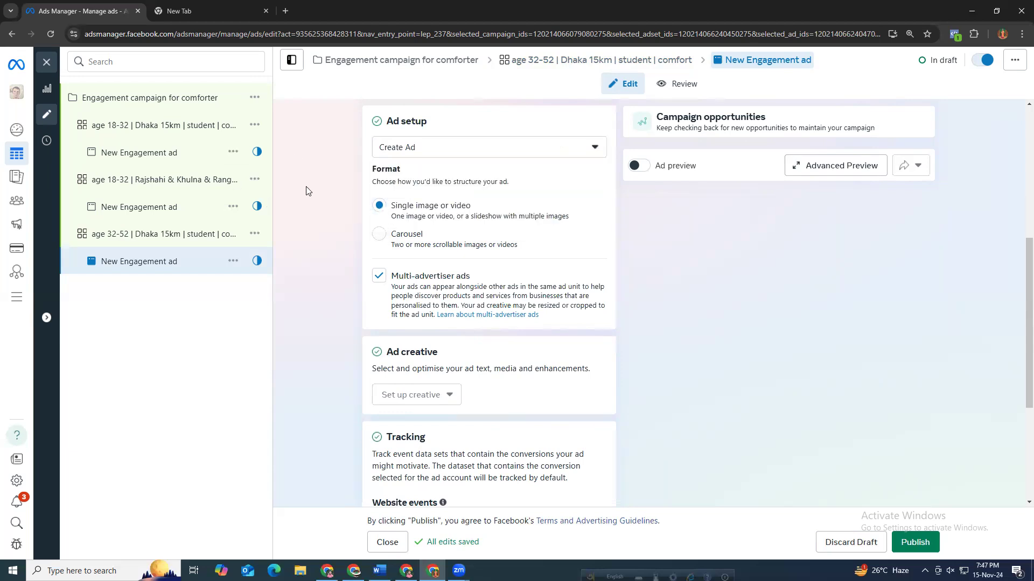
scroll(313, 197, up, 6)
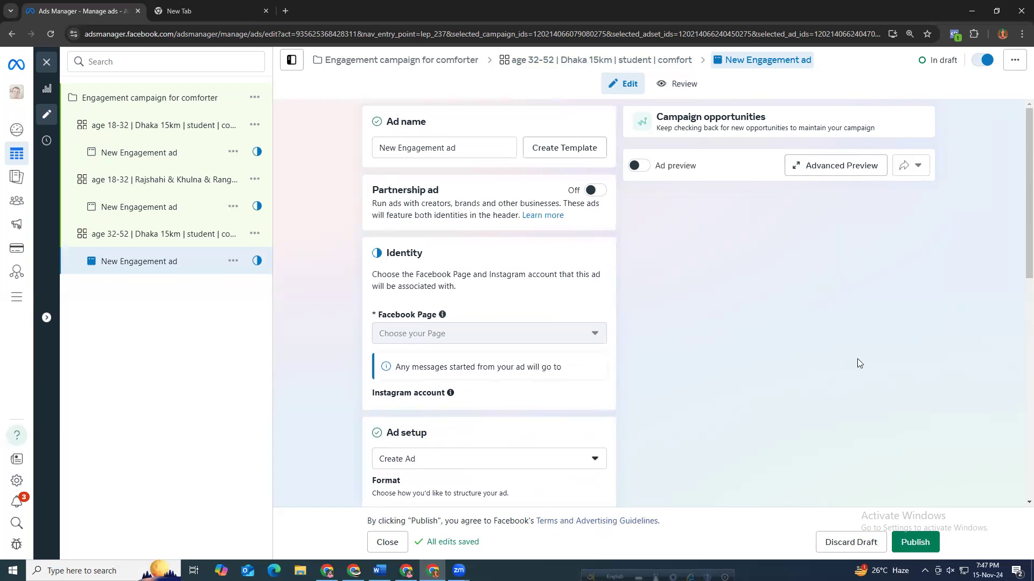
click(173, 236)
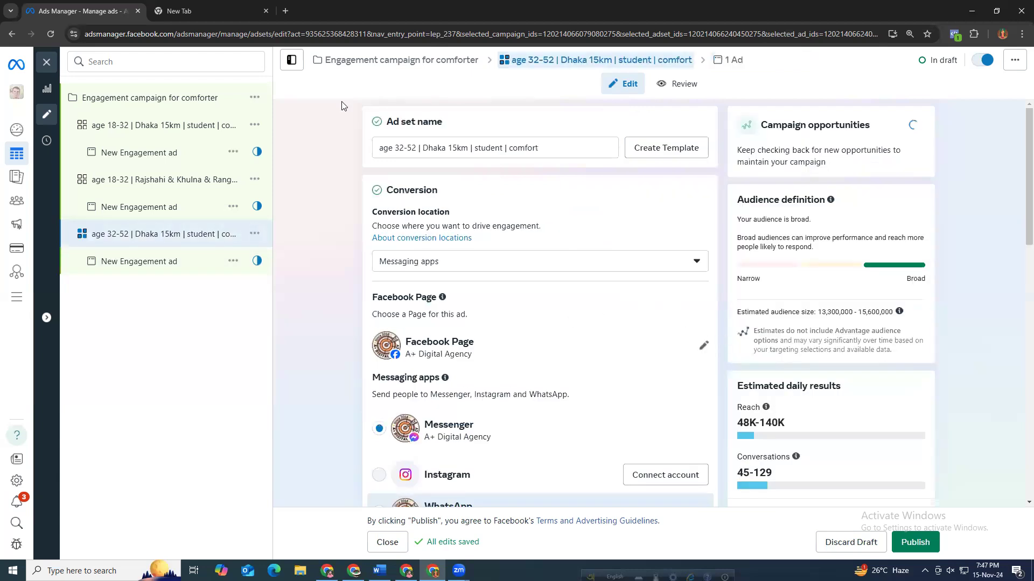
Open Ads Manager in a new browser tab from the shortcut and switch back to the ad set tab.
click(213, 3)
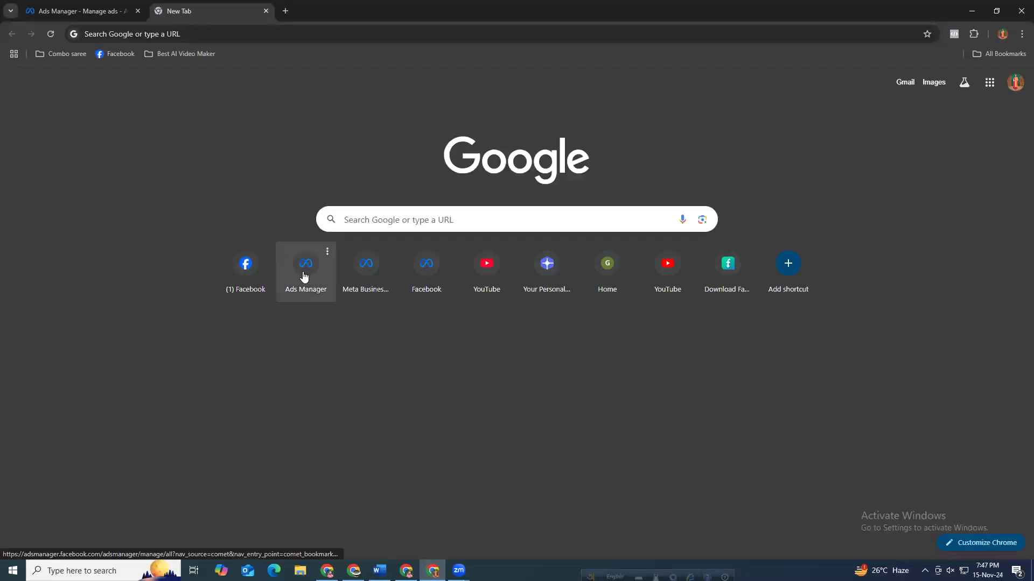
click(303, 273)
drag(203, 15, 94, 7)
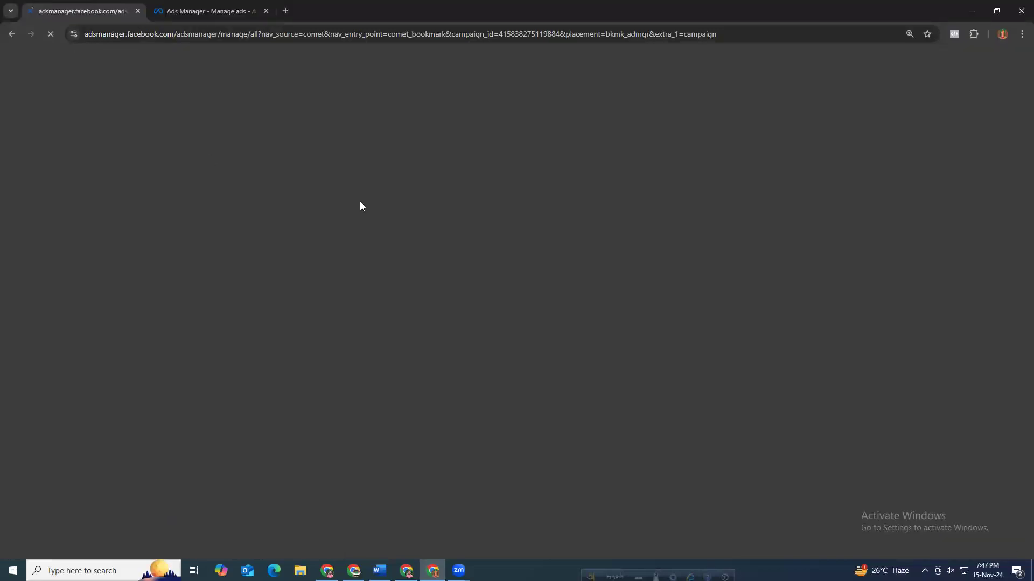
click(156, 16)
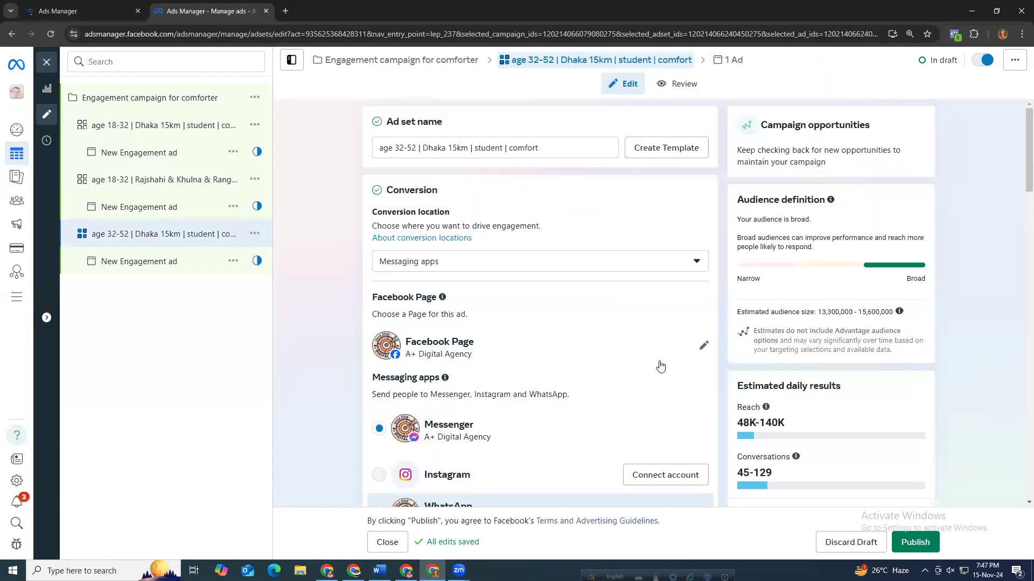
Review the 32-52 Dhaka ad set's messaging apps, performance goal and daily budget settings.
scroll(757, 400, down, 3)
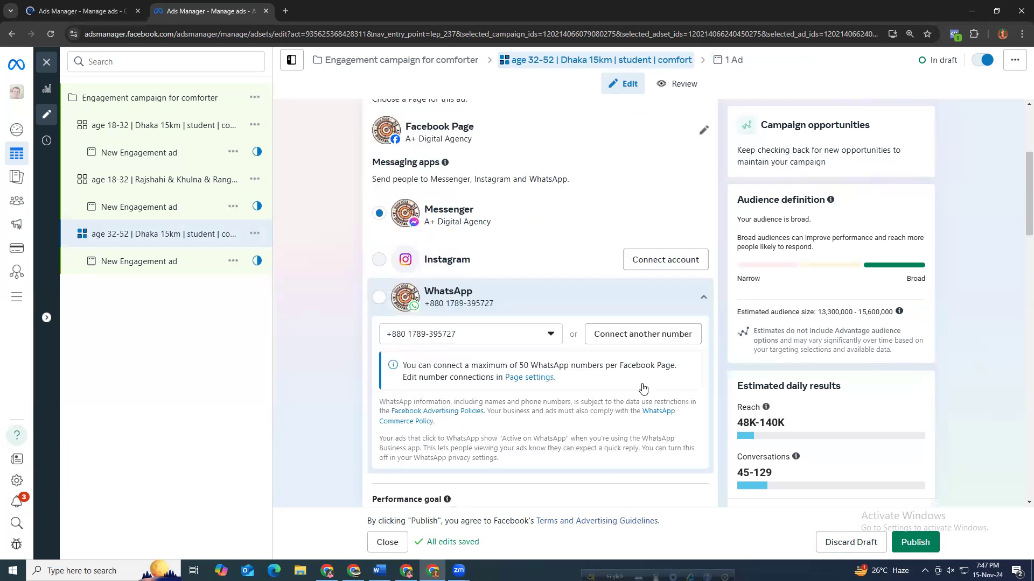
scroll(501, 248, up, 3)
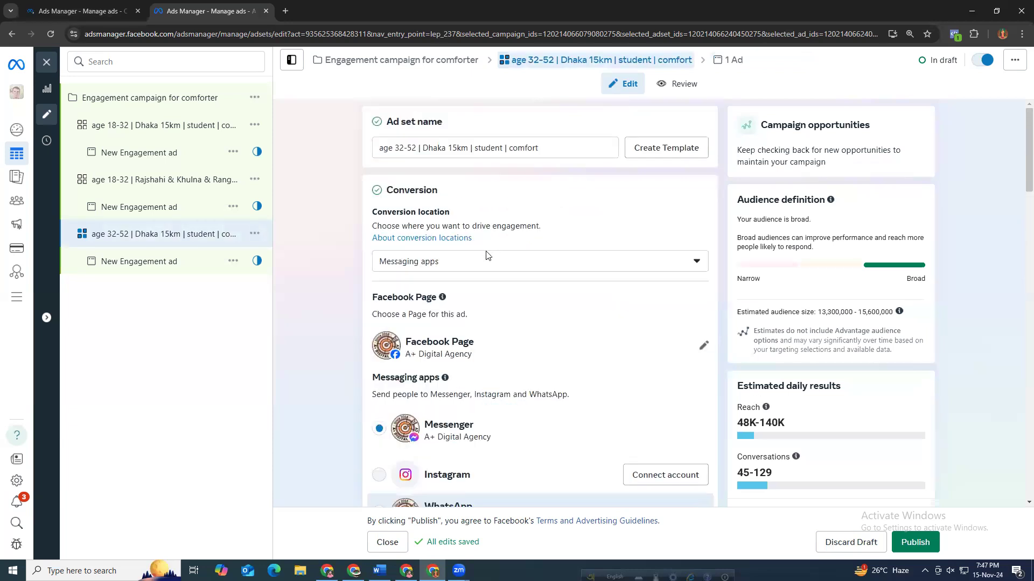
scroll(474, 409, down, 5)
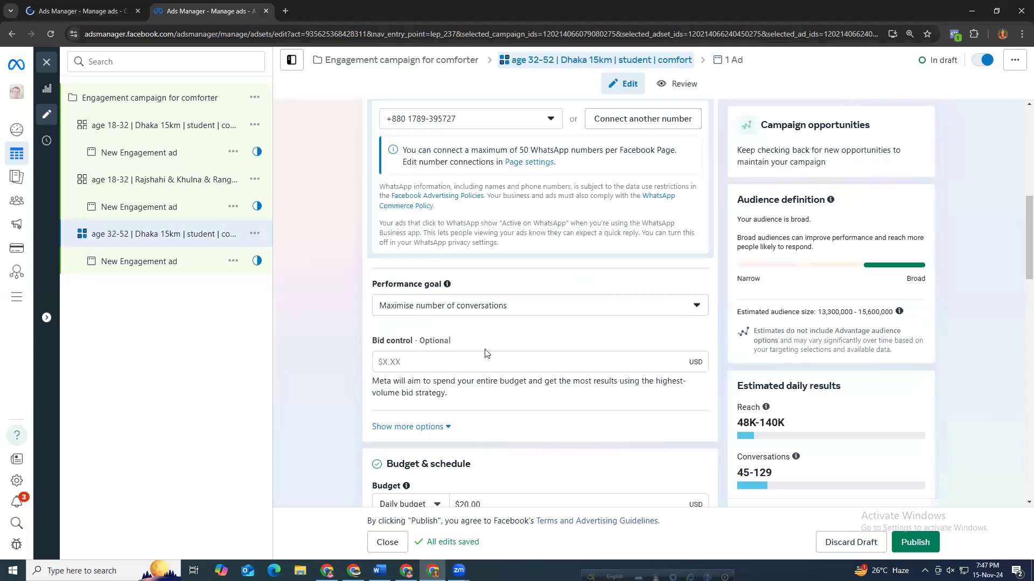
scroll(487, 350, down, 2)
click(455, 338)
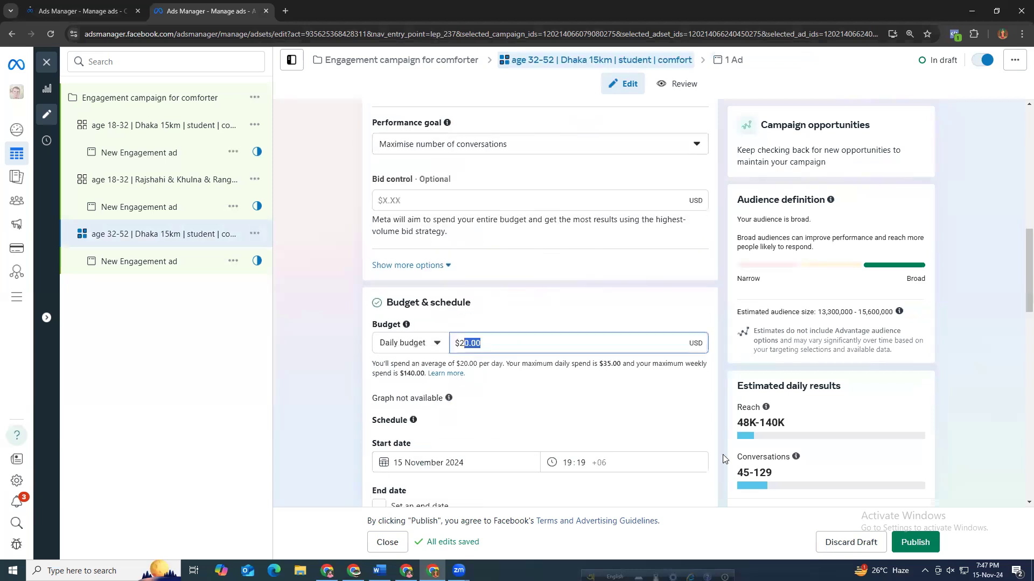
drag(737, 472, 772, 473)
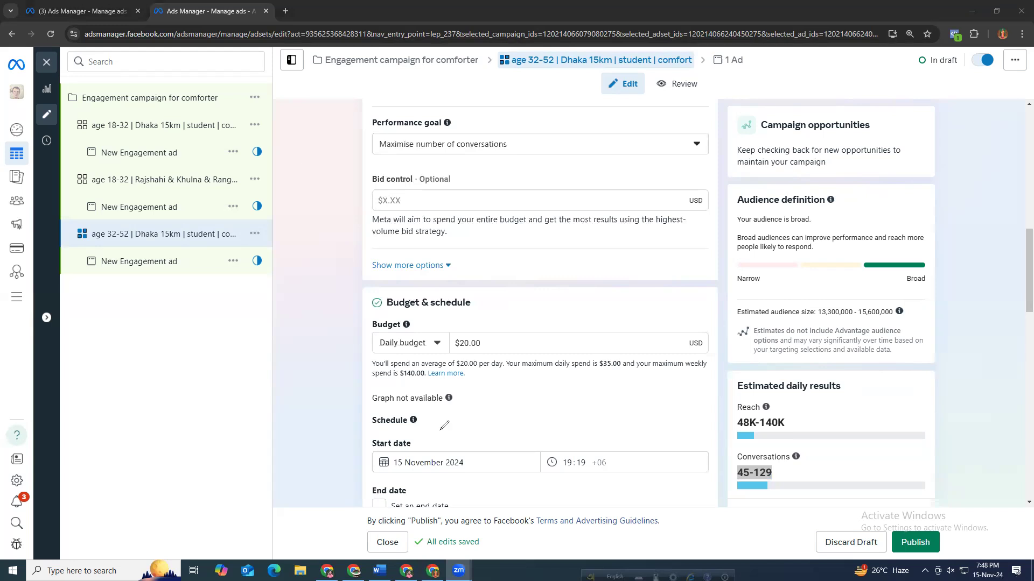
mouse_move(291, 178)
mouse_down()
mouse_move(292, 208)
mouse_move(309, 188)
mouse_move(312, 203)
mouse_move(336, 156)
mouse_move(335, 178)
mouse_move(330, 161)
mouse_up()
drag(291, 219, 338, 189)
drag(520, 114, 532, 146)
mouse_move(552, 101)
mouse_down()
mouse_move(540, 144)
mouse_move(560, 143)
mouse_up()
drag(510, 166, 593, 132)
mouse_move(311, 194)
mouse_down()
mouse_move(302, 249)
mouse_move(313, 240)
mouse_up()
drag(350, 185, 291, 218)
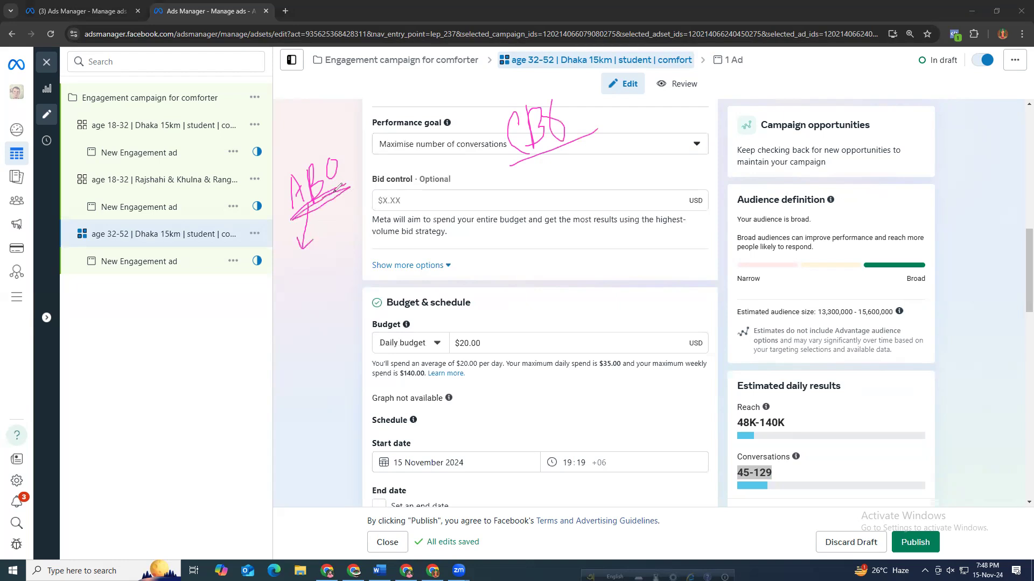
click(293, 163)
drag(292, 161, 295, 153)
drag(297, 157, 343, 132)
drag(499, 104, 561, 84)
mouse_move(308, 250)
mouse_down()
mouse_move(276, 260)
mouse_move(323, 265)
mouse_move(304, 251)
mouse_up()
mouse_move(462, 323)
mouse_down()
mouse_move(455, 349)
mouse_move(483, 325)
mouse_move(459, 325)
mouse_up()
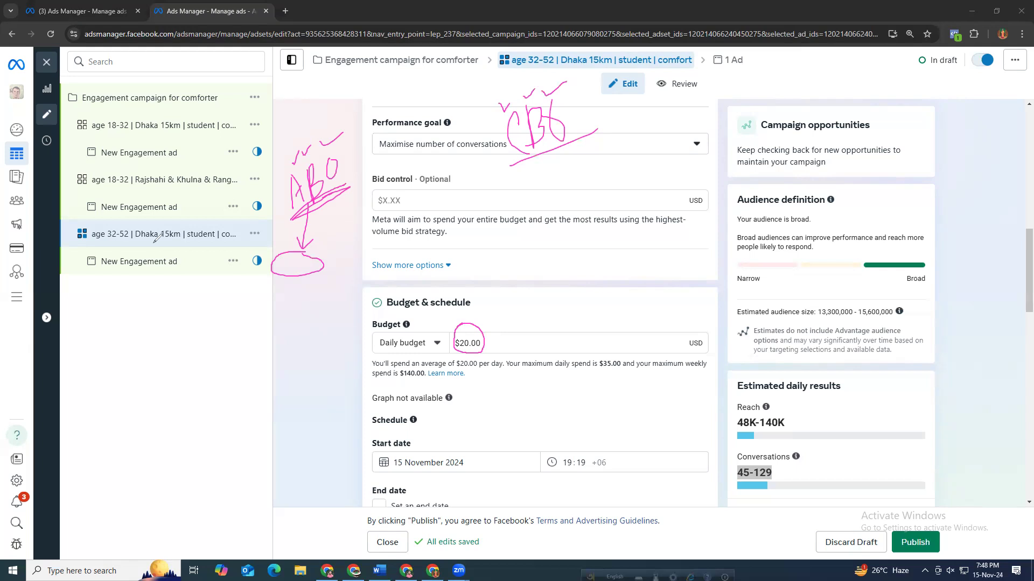
drag(80, 242, 235, 241)
drag(433, 301, 455, 332)
drag(512, 164, 598, 132)
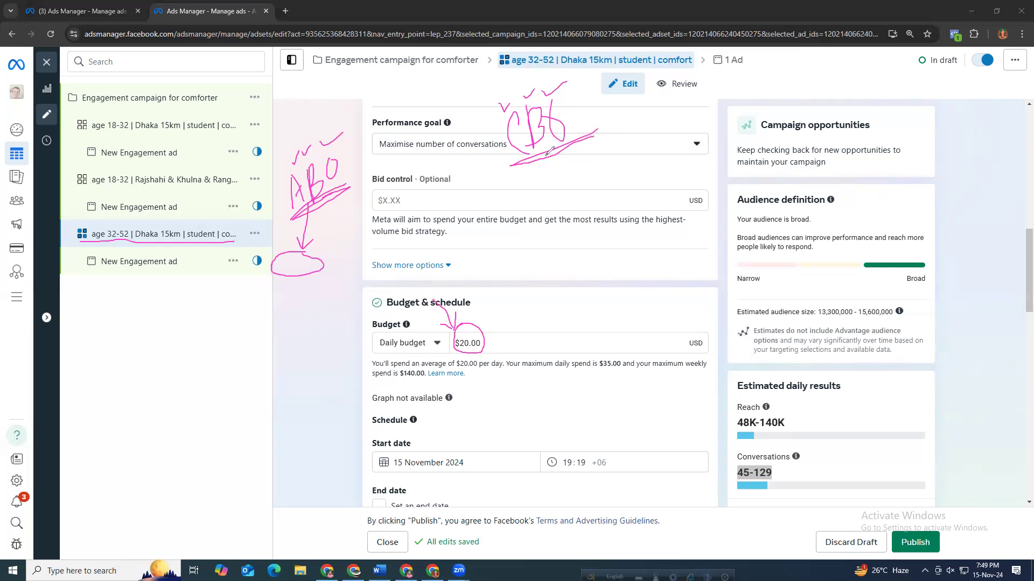
drag(547, 154, 556, 188)
mouse_move(185, 92)
mouse_down()
mouse_move(215, 106)
mouse_move(221, 91)
mouse_move(182, 88)
mouse_move(134, 104)
mouse_up()
mouse_move(74, 115)
mouse_down()
mouse_move(78, 124)
mouse_move(97, 111)
mouse_up()
drag(78, 174, 91, 172)
mouse_move(78, 225)
mouse_down()
mouse_move(83, 235)
mouse_move(99, 216)
mouse_up()
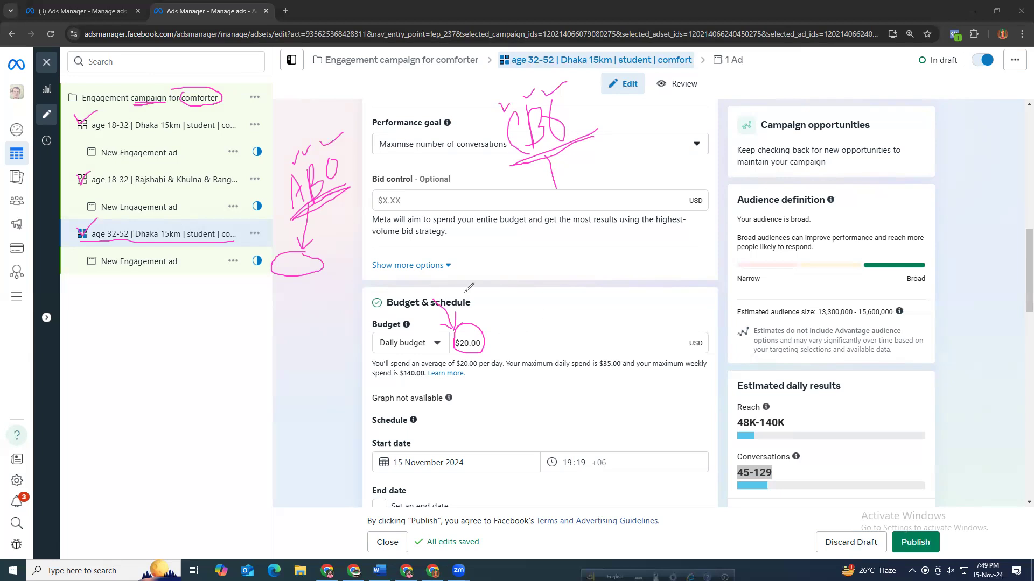
mouse_move(321, 195)
mouse_down()
mouse_move(345, 247)
mouse_move(437, 212)
mouse_move(457, 266)
mouse_up()
drag(86, 114, 83, 141)
drag(89, 218, 98, 237)
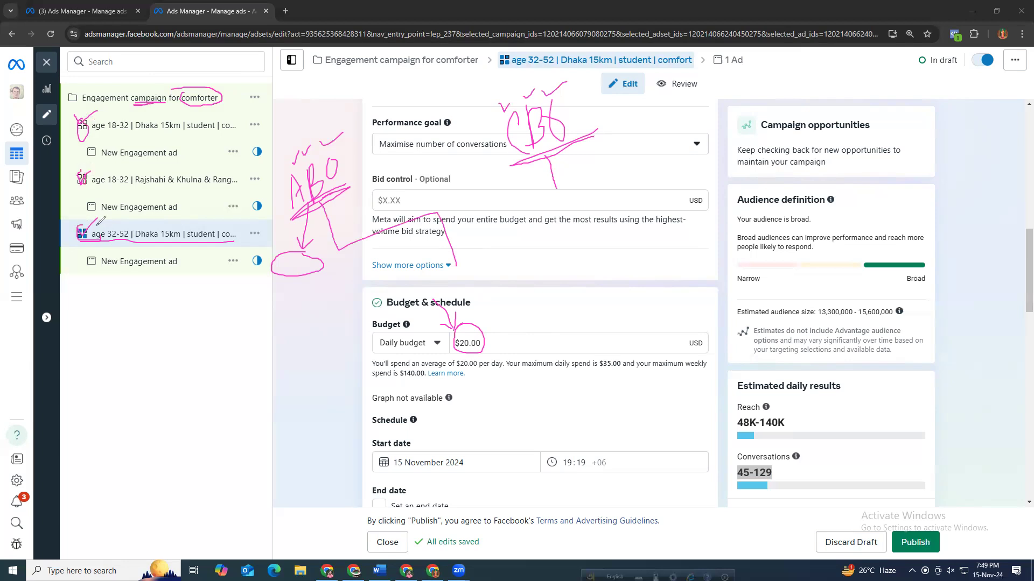
mouse_move(338, 250)
mouse_down()
mouse_move(260, 281)
mouse_move(275, 330)
mouse_up()
drag(346, 244, 354, 294)
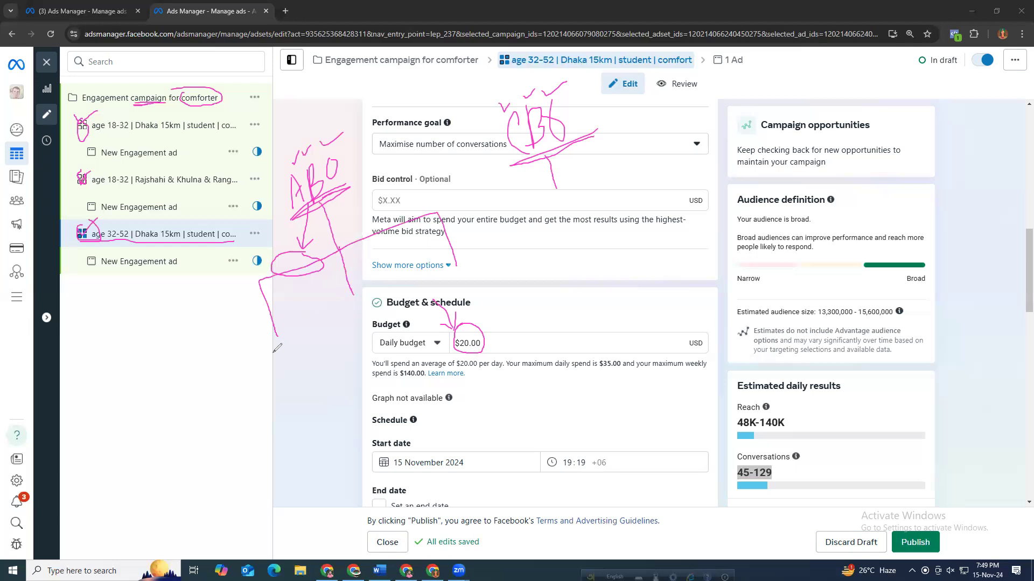
mouse_move(276, 350)
mouse_down()
mouse_move(293, 362)
mouse_move(289, 349)
mouse_up()
mouse_move(353, 311)
mouse_down()
mouse_move(369, 320)
mouse_move(364, 308)
mouse_up()
mouse_move(461, 271)
mouse_down()
mouse_move(468, 278)
mouse_move(472, 268)
mouse_up()
mouse_move(337, 209)
mouse_down()
mouse_move(361, 225)
mouse_move(330, 204)
mouse_up()
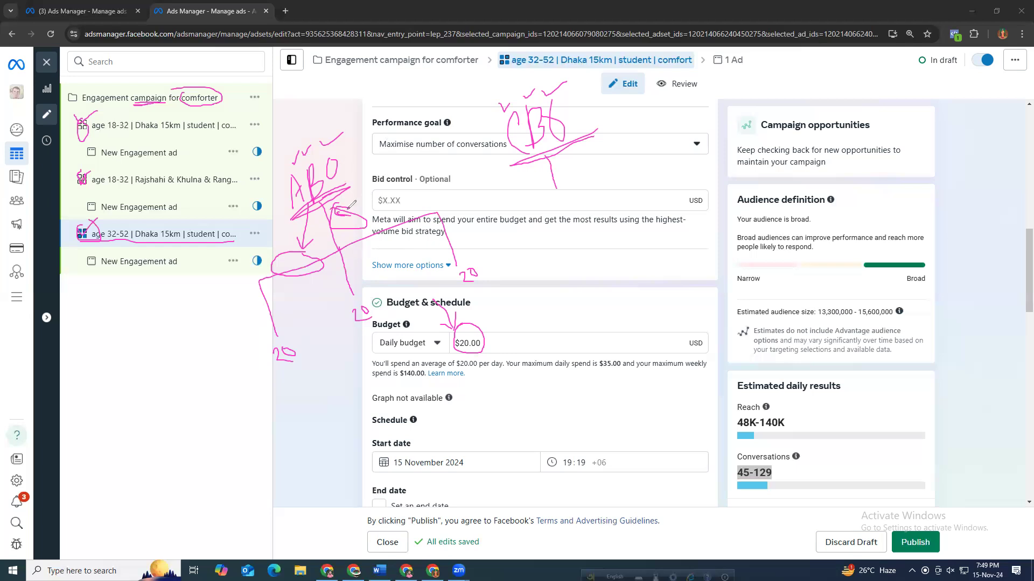
mouse_move(341, 198)
mouse_down()
mouse_move(339, 215)
mouse_move(362, 197)
mouse_move(344, 195)
mouse_up()
drag(270, 300, 295, 302)
mouse_move(350, 271)
mouse_down()
mouse_move(352, 259)
mouse_move(365, 261)
mouse_up()
mouse_move(456, 232)
mouse_down()
mouse_move(472, 215)
mouse_move(466, 223)
mouse_up()
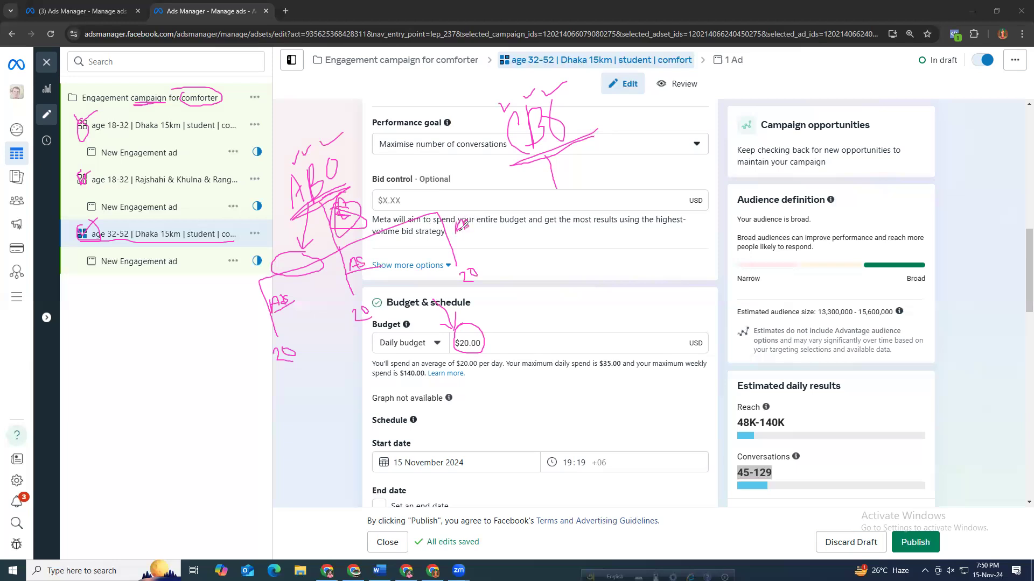
mouse_move(484, 263)
mouse_down()
mouse_move(458, 267)
mouse_move(474, 281)
mouse_move(487, 267)
mouse_up()
mouse_move(363, 298)
mouse_down()
mouse_move(353, 315)
mouse_move(381, 313)
mouse_move(363, 299)
mouse_up()
drag(267, 358, 263, 335)
drag(483, 327, 519, 318)
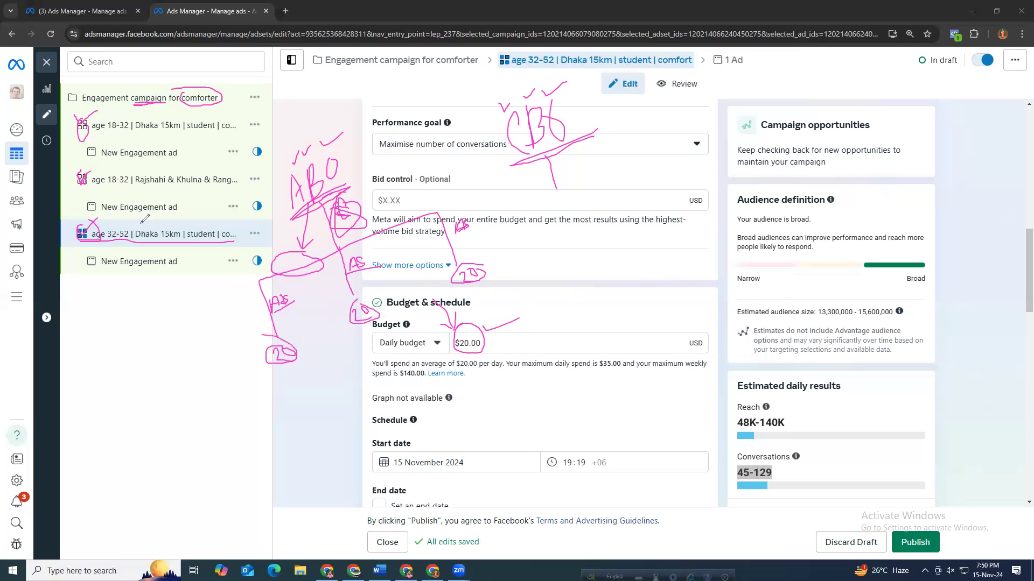
drag(140, 184, 221, 185)
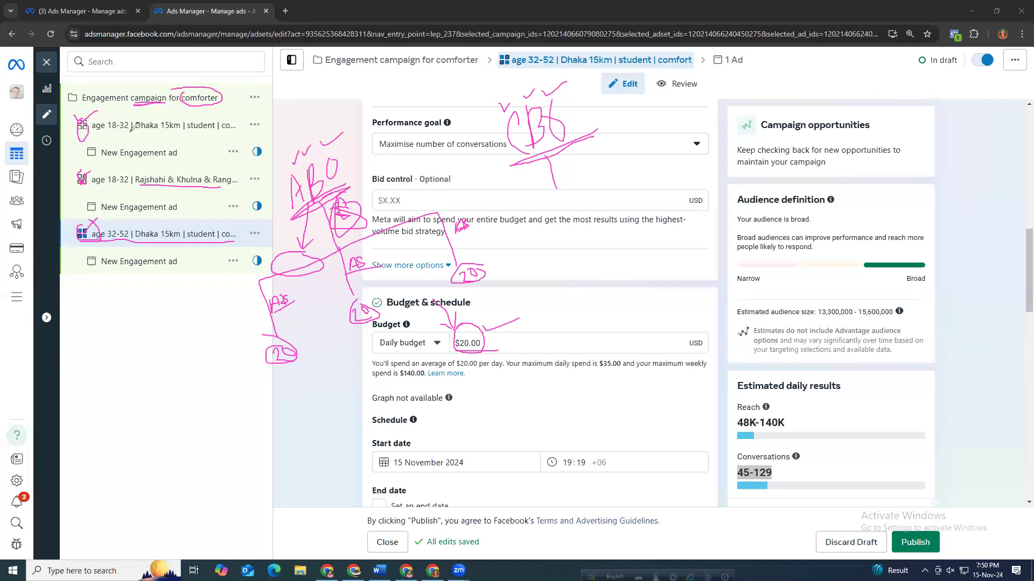
drag(135, 130, 178, 130)
drag(457, 237, 480, 229)
drag(469, 285, 494, 273)
mouse_move(175, 118)
mouse_down()
mouse_move(203, 123)
mouse_move(193, 120)
mouse_up()
drag(174, 169, 174, 173)
mouse_move(128, 224)
mouse_down()
mouse_move(152, 232)
mouse_move(147, 220)
mouse_up()
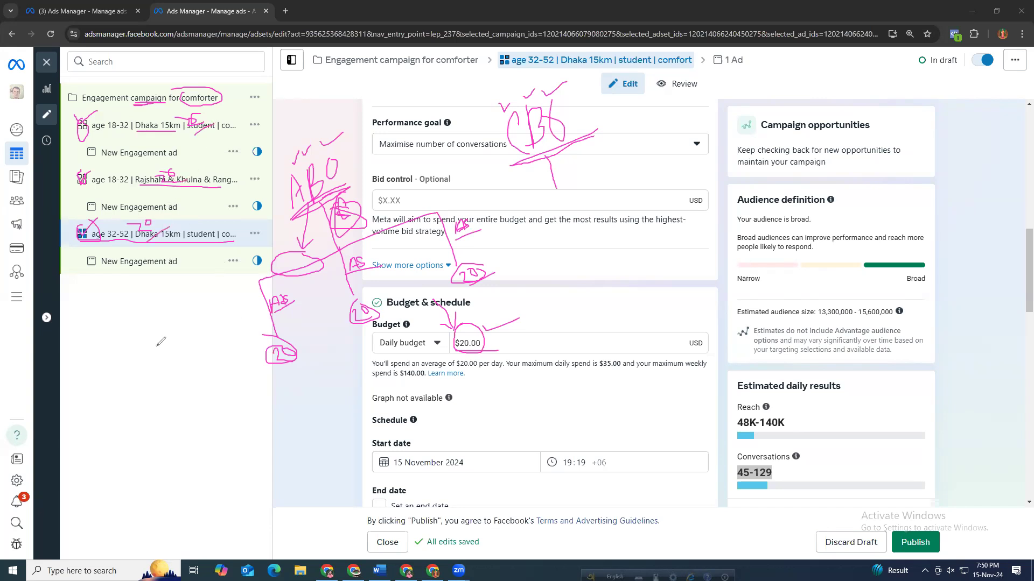
drag(275, 383, 318, 368)
drag(365, 339, 387, 326)
drag(455, 298, 500, 277)
mouse_move(220, 317)
mouse_down()
mouse_move(243, 304)
mouse_move(252, 345)
mouse_up()
mouse_move(329, 288)
mouse_down()
mouse_move(345, 281)
mouse_move(340, 291)
mouse_up()
mouse_move(414, 241)
mouse_down()
mouse_move(439, 235)
mouse_move(447, 244)
mouse_move(435, 254)
mouse_move(451, 251)
mouse_up()
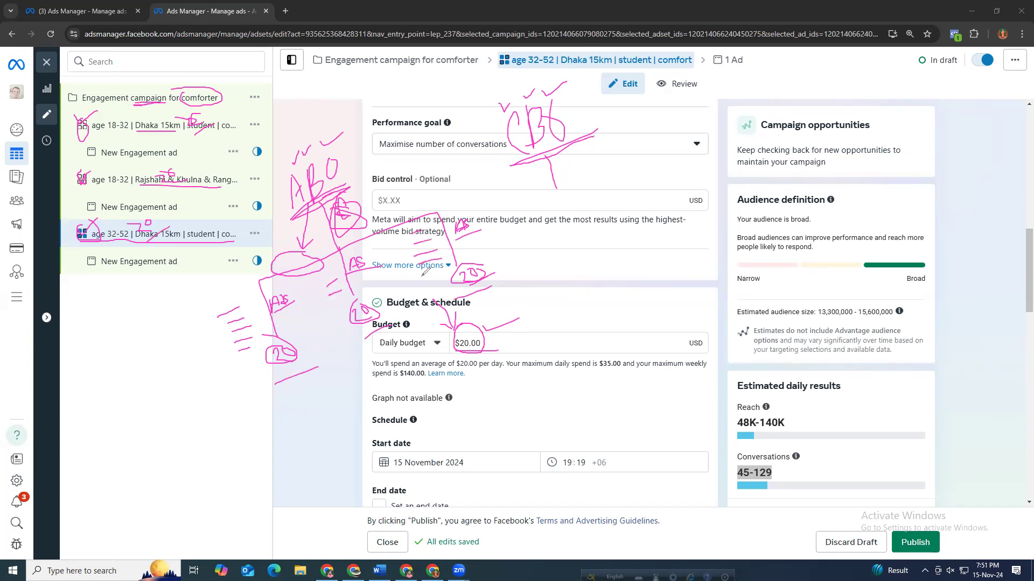
drag(421, 280, 445, 273)
drag(131, 343, 151, 384)
drag(140, 337, 141, 370)
drag(141, 369, 160, 356)
mouse_move(160, 350)
mouse_down()
mouse_move(164, 375)
mouse_move(190, 376)
mouse_up()
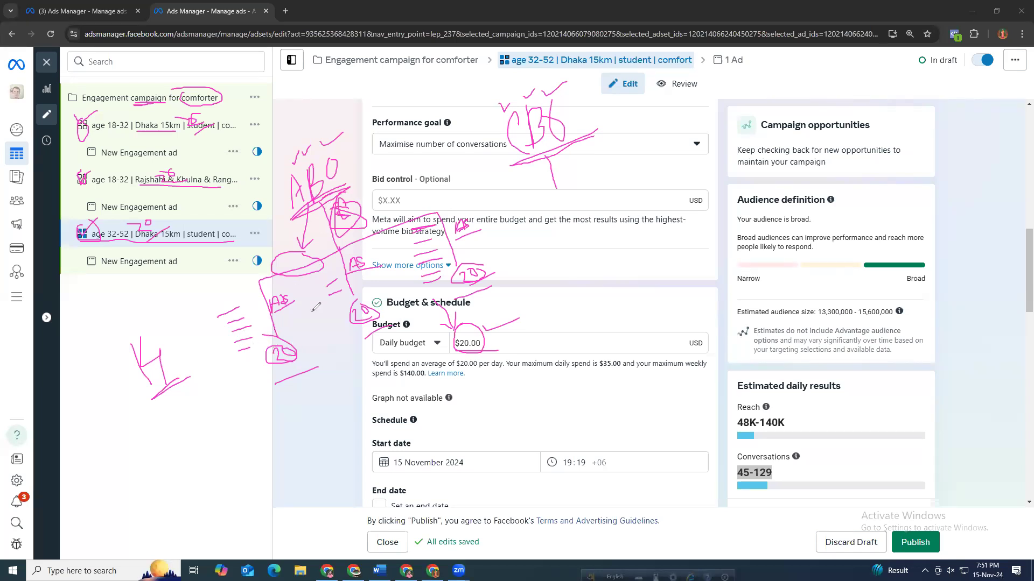
drag(314, 317, 296, 342)
mouse_move(374, 370)
mouse_down()
mouse_move(373, 329)
mouse_move(389, 327)
mouse_up()
mouse_move(523, 226)
mouse_down()
mouse_move(487, 262)
mouse_move(498, 260)
mouse_up()
mouse_move(344, 366)
mouse_down()
mouse_move(333, 397)
mouse_move(369, 390)
mouse_up()
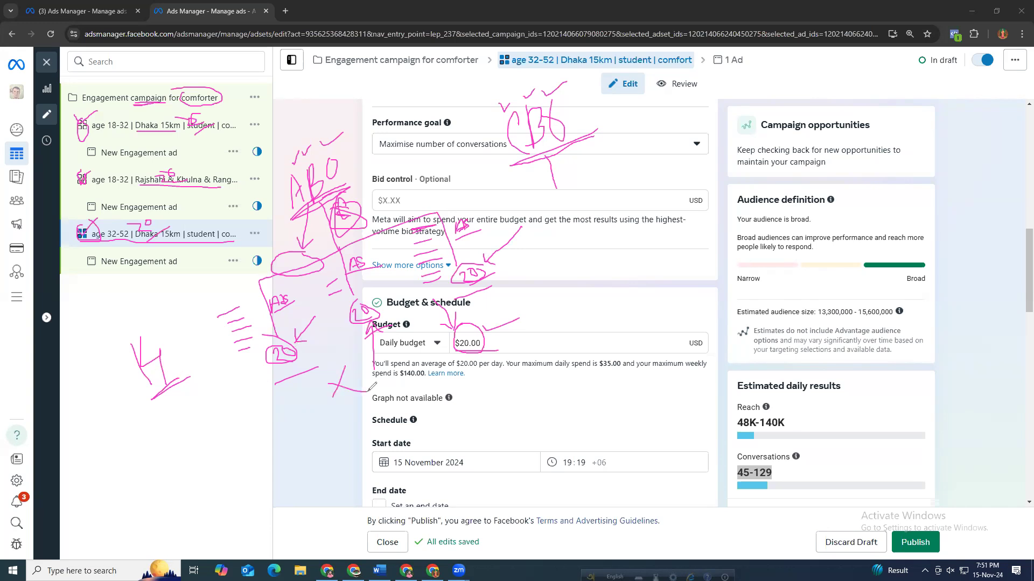
mouse_move(273, 395)
mouse_down()
mouse_move(319, 380)
mouse_move(283, 368)
mouse_move(273, 394)
mouse_move(293, 371)
mouse_up()
mouse_move(556, 190)
mouse_down()
mouse_move(666, 200)
mouse_move(666, 213)
mouse_up()
mouse_move(554, 189)
mouse_down()
mouse_move(500, 236)
mouse_move(507, 279)
mouse_move(565, 221)
mouse_move(570, 241)
mouse_up()
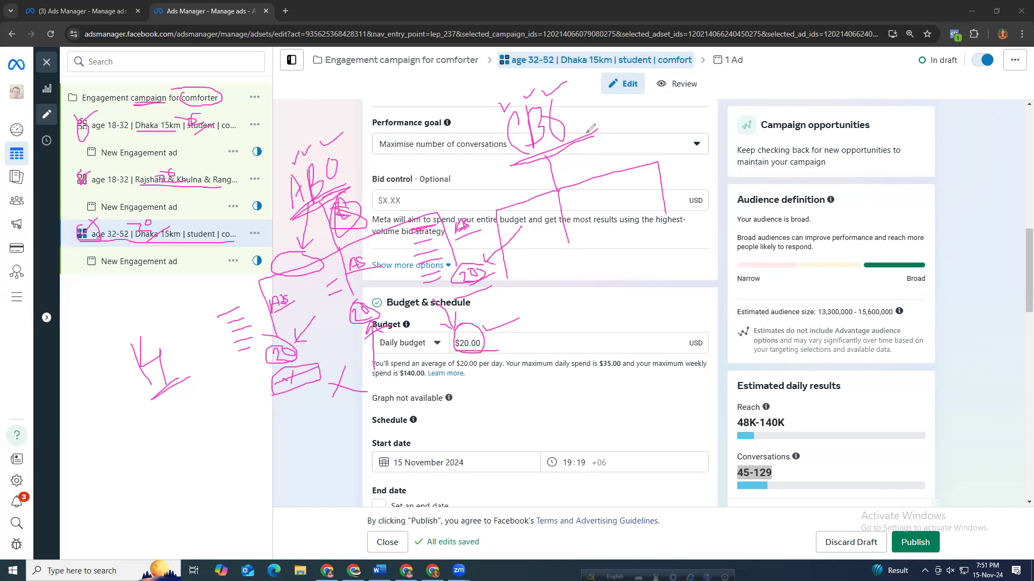
mouse_move(579, 108)
mouse_down()
mouse_move(582, 134)
mouse_move(588, 114)
mouse_move(596, 125)
mouse_move(588, 110)
mouse_move(620, 125)
mouse_move(585, 103)
mouse_up()
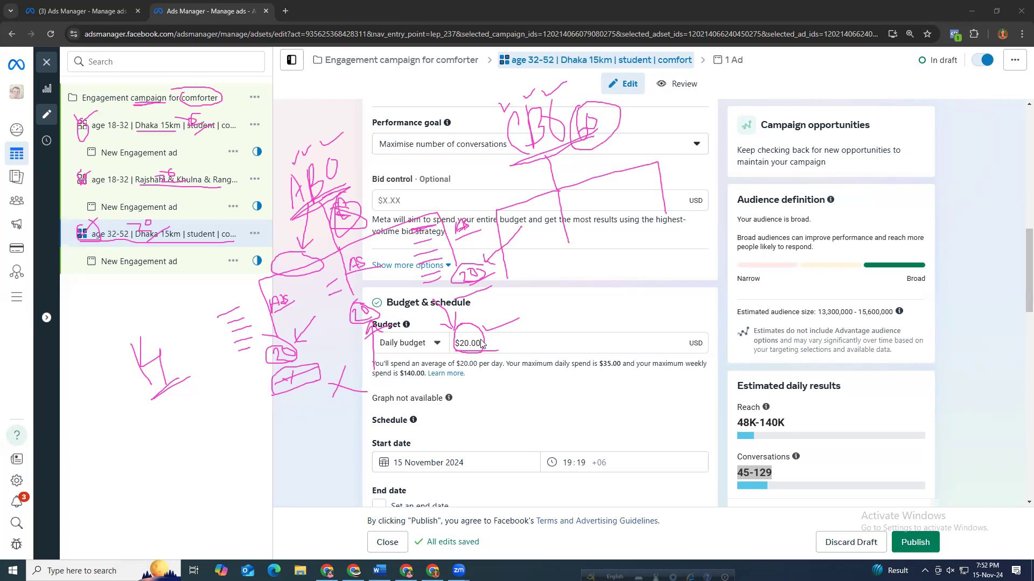
Clear the daily budget amount of the 32-52 Dhaka ad set.
click(410, 349)
key(Tab)
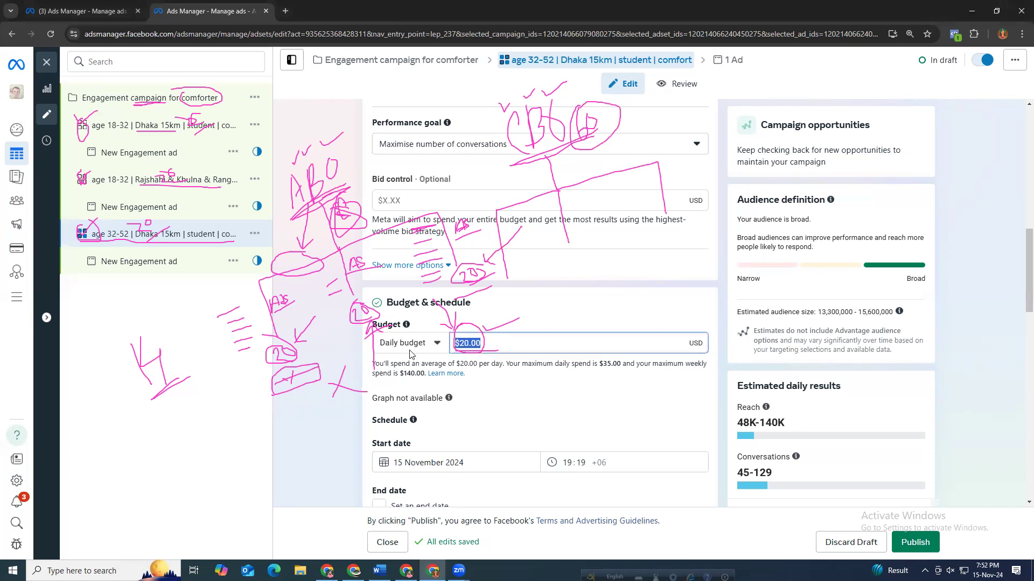
key(BackSpace)
Open the comforter engagement campaign's settings and turn on Advantage campaign budget.
click(188, 98)
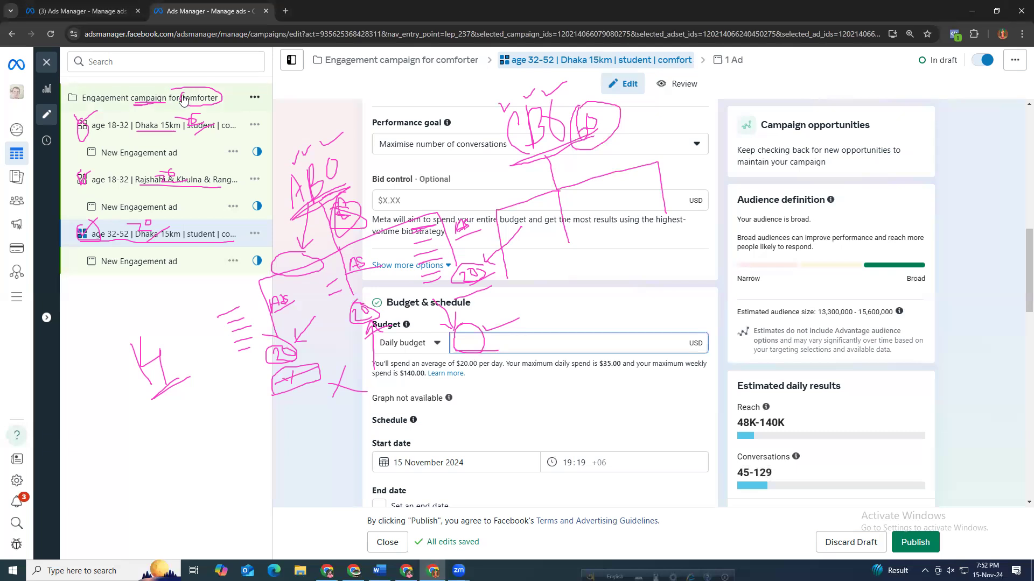
double_click(183, 99)
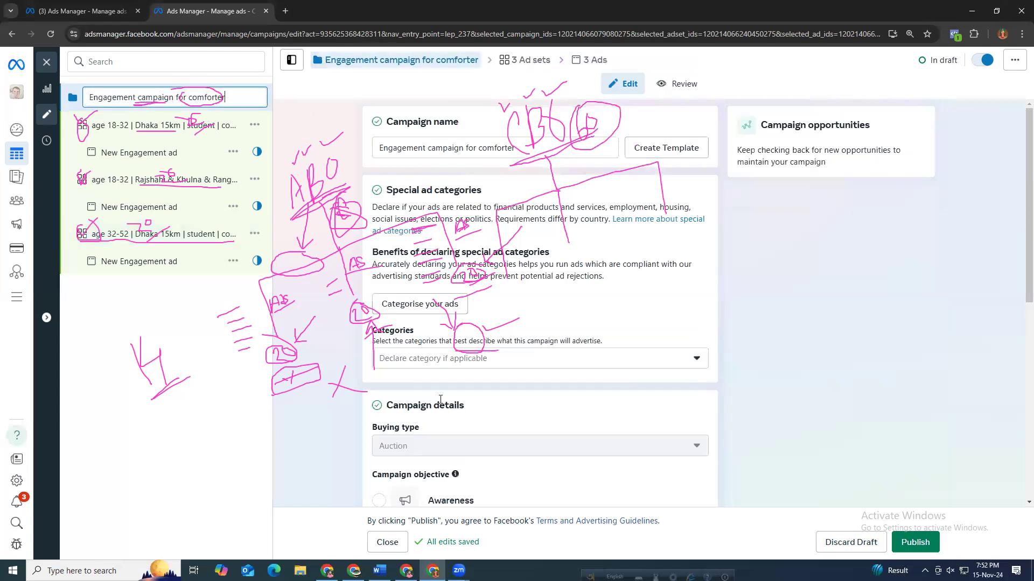
scroll(361, 395, down, 1)
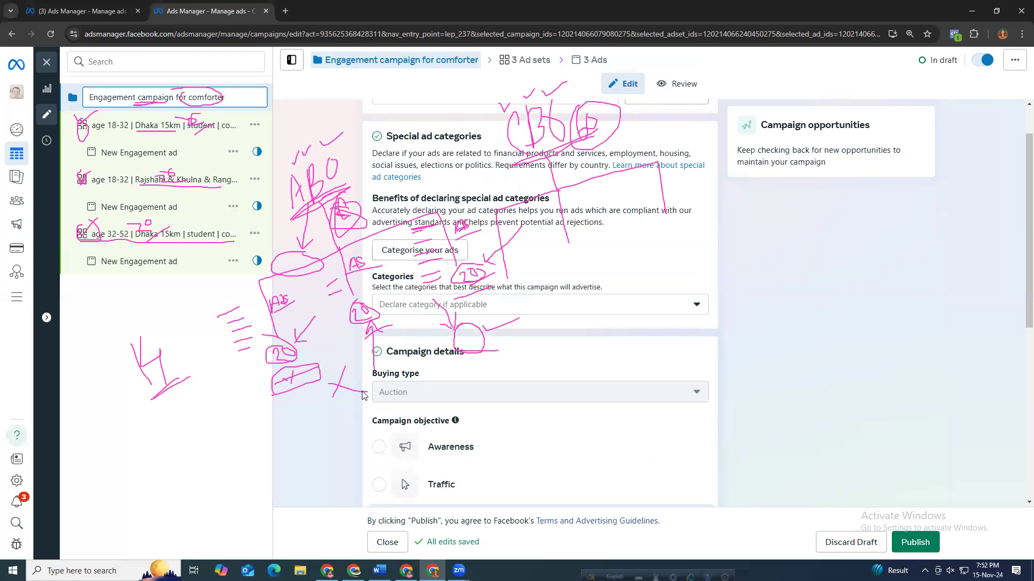
scroll(362, 396, down, 3)
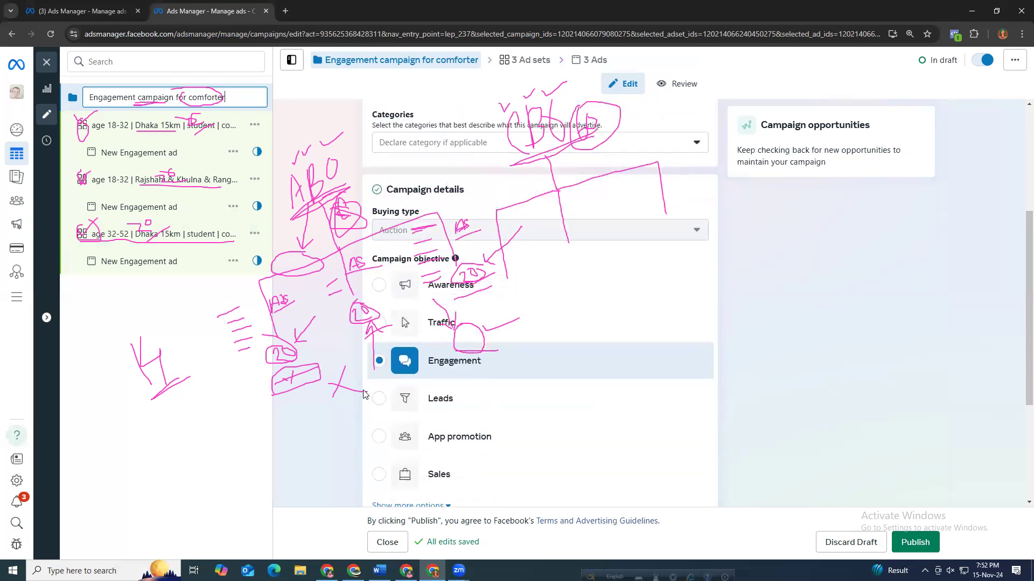
scroll(365, 394, down, 4)
drag(372, 350, 527, 346)
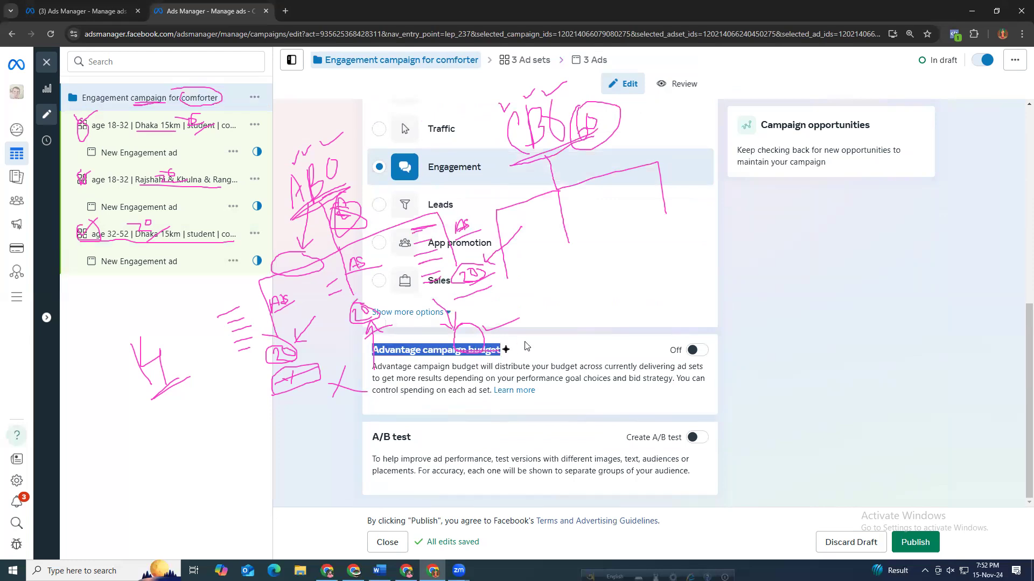
scroll(526, 346, up, 1)
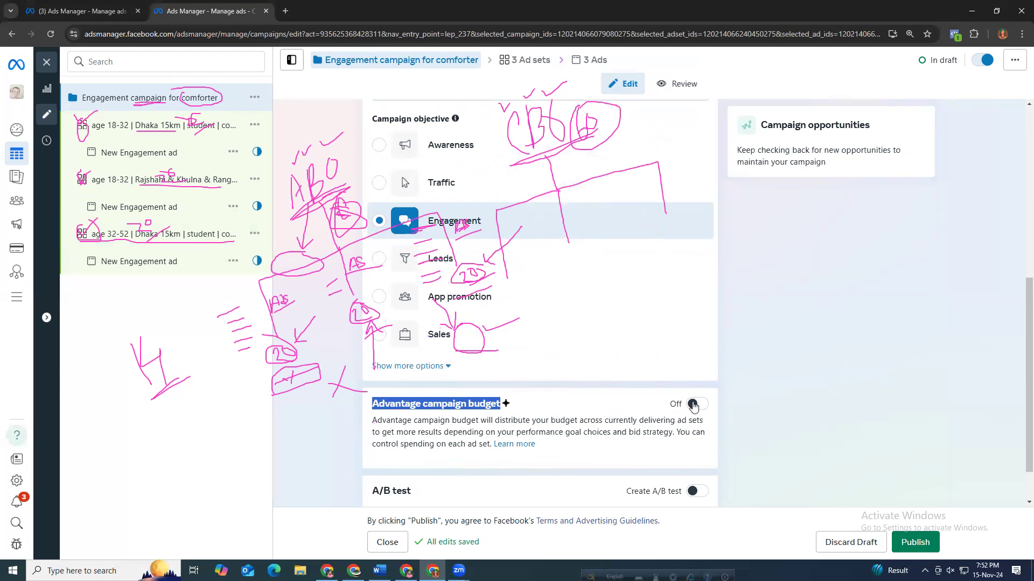
click(719, 403)
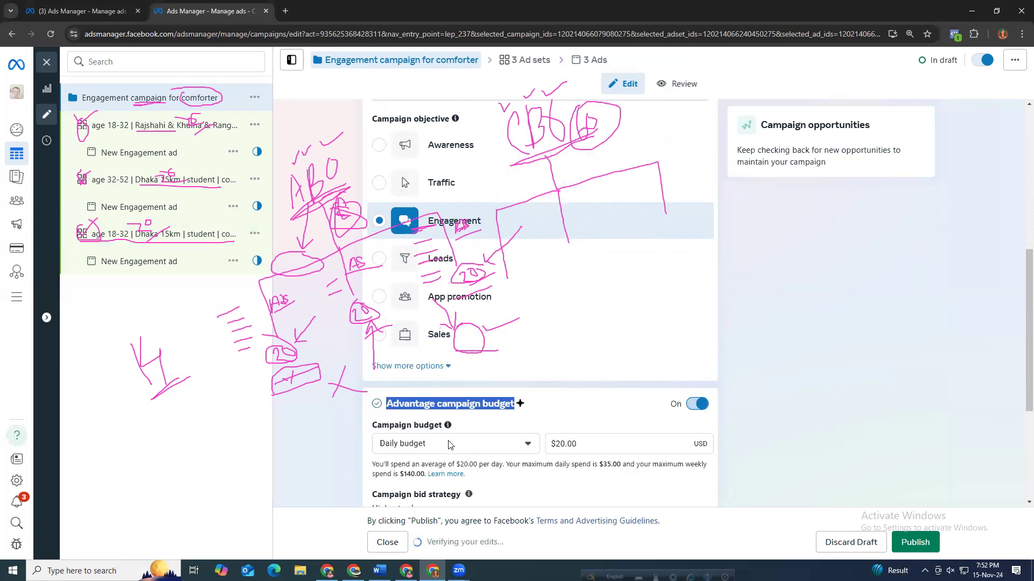
Set the campaign budget to a daily budget of $60.00.
click(474, 448)
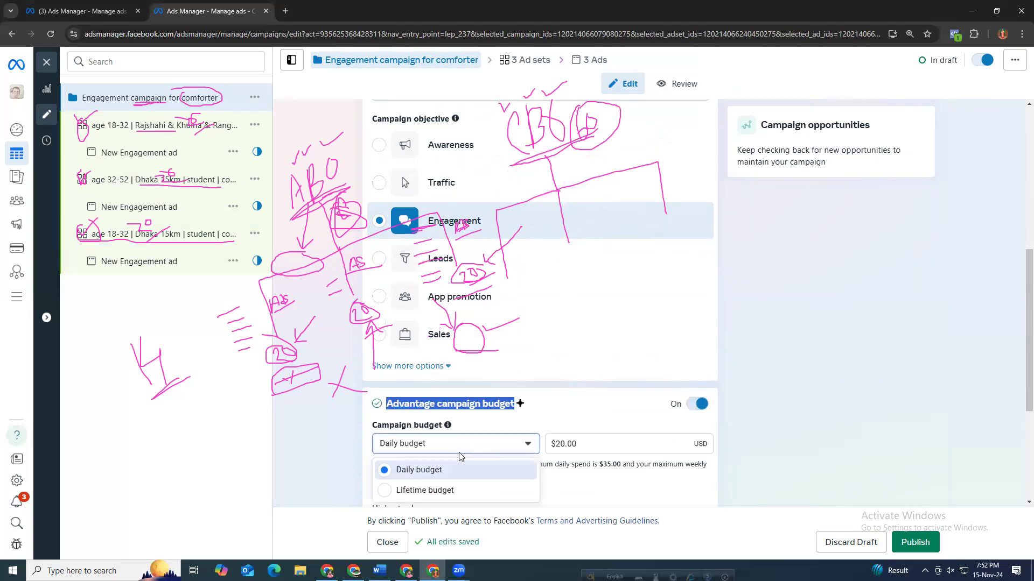
click(436, 470)
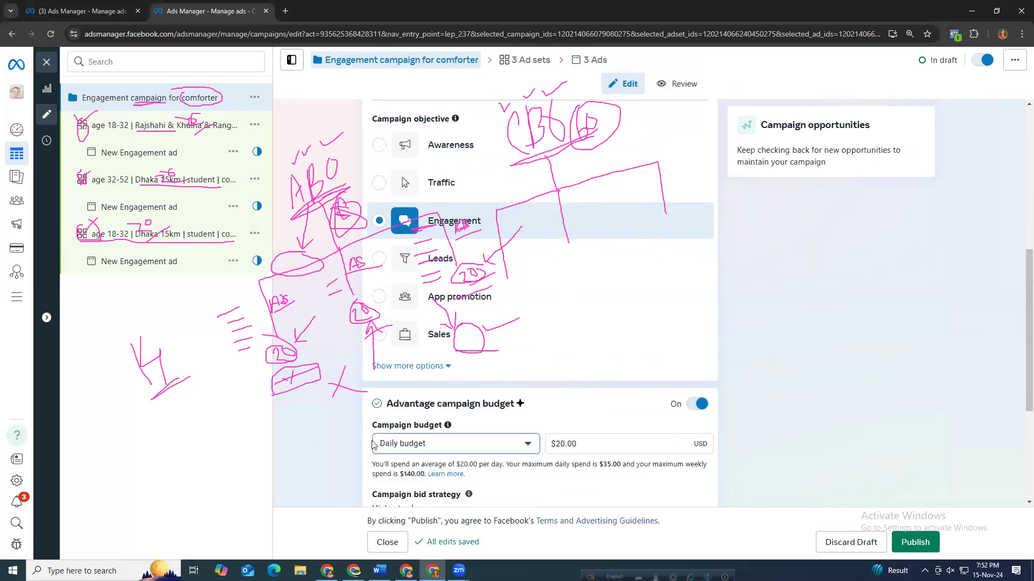
scroll(595, 374, down, 1)
text(60)
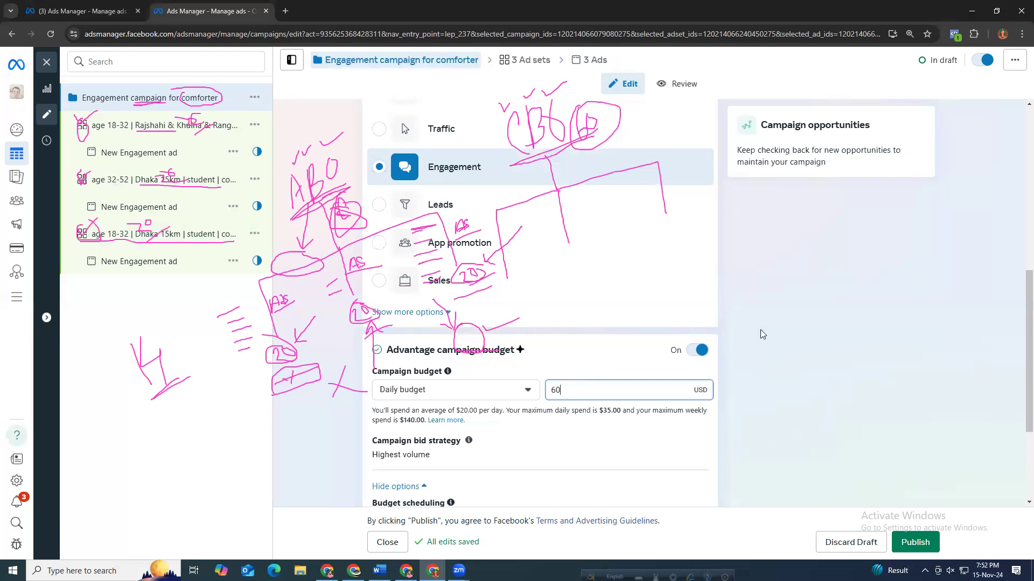
click(761, 334)
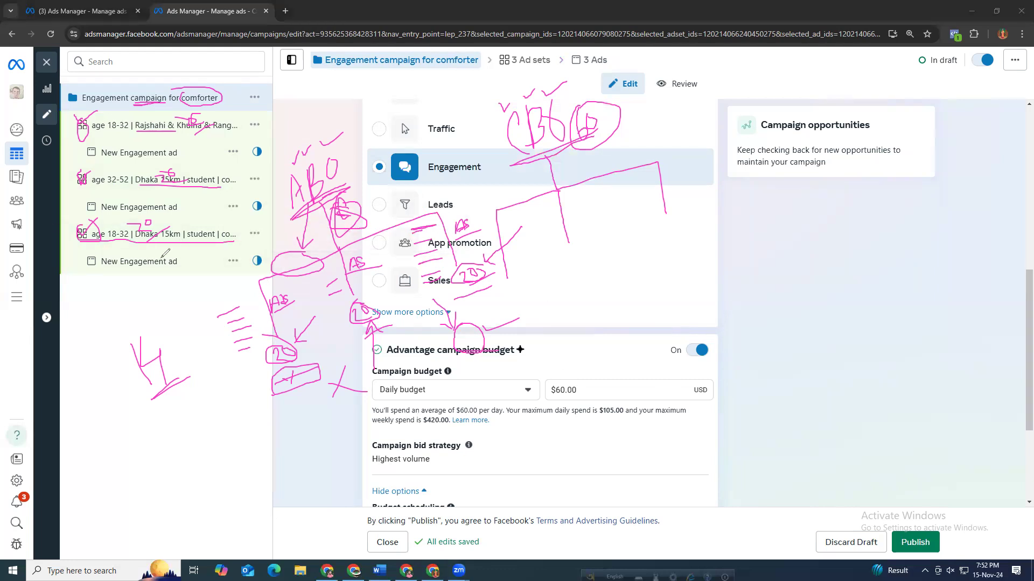
mouse_move(512, 284)
mouse_down()
mouse_move(513, 296)
mouse_move(520, 285)
mouse_up()
drag(520, 222, 532, 219)
mouse_move(523, 238)
mouse_down()
mouse_move(537, 236)
mouse_move(572, 281)
mouse_move(576, 251)
mouse_move(575, 278)
mouse_up()
drag(570, 203, 577, 207)
drag(572, 218, 588, 226)
drag(580, 237, 592, 234)
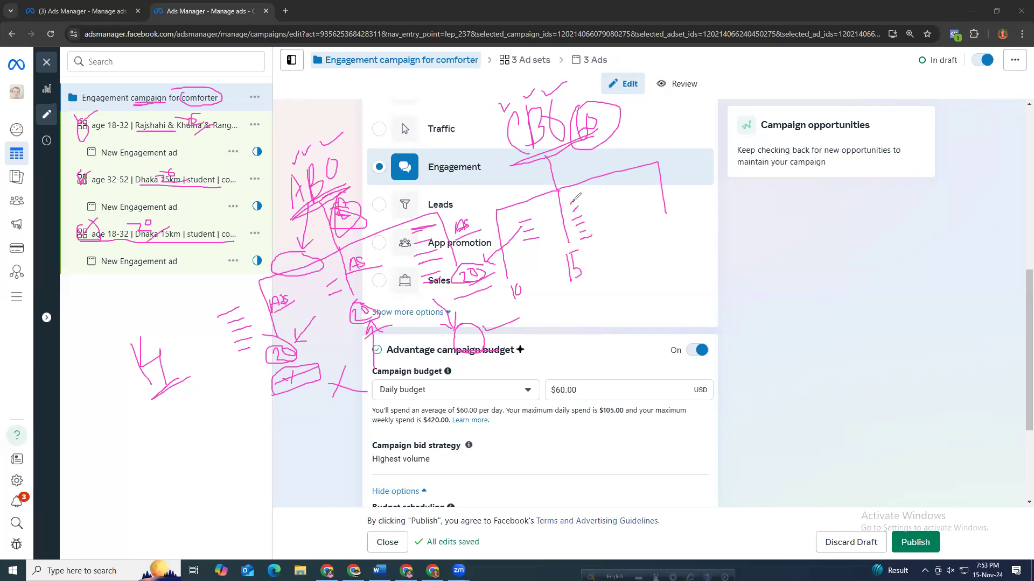
mouse_move(663, 227)
mouse_down()
mouse_move(685, 216)
mouse_move(668, 252)
mouse_move(677, 224)
mouse_up()
mouse_move(663, 180)
mouse_down()
mouse_move(683, 170)
mouse_move(689, 190)
mouse_up()
drag(675, 201, 689, 198)
mouse_move(691, 303)
mouse_down()
mouse_move(715, 305)
mouse_move(695, 310)
mouse_up()
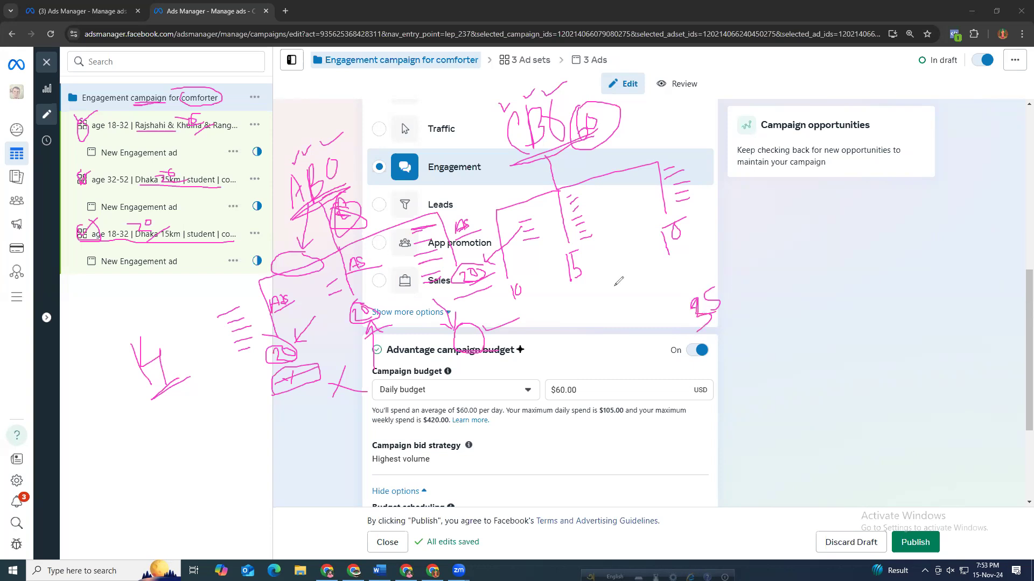
drag(598, 303, 642, 311)
mouse_move(602, 279)
mouse_down()
mouse_move(633, 285)
mouse_move(643, 314)
mouse_move(636, 278)
mouse_up()
mouse_move(670, 215)
mouse_down()
mouse_move(665, 254)
mouse_move(681, 219)
mouse_up()
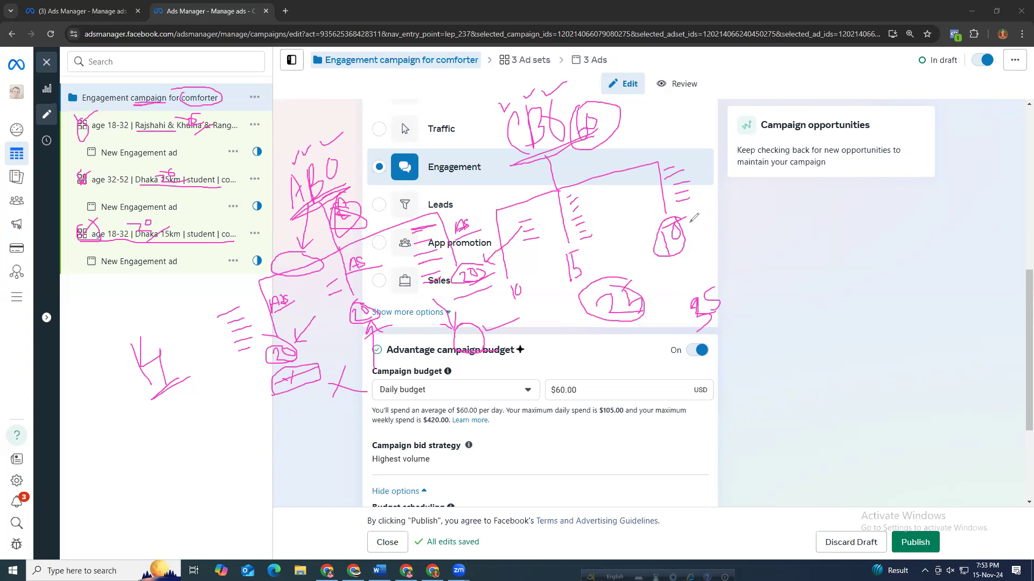
mouse_move(691, 225)
mouse_down()
mouse_move(699, 238)
mouse_move(706, 222)
mouse_up()
drag(511, 306, 541, 290)
mouse_move(545, 304)
mouse_down()
mouse_move(544, 317)
mouse_move(551, 307)
mouse_up()
mouse_move(547, 350)
mouse_down()
mouse_move(551, 360)
mouse_move(581, 348)
mouse_move(560, 328)
mouse_move(536, 360)
mouse_move(580, 339)
mouse_move(550, 253)
mouse_move(571, 265)
mouse_up()
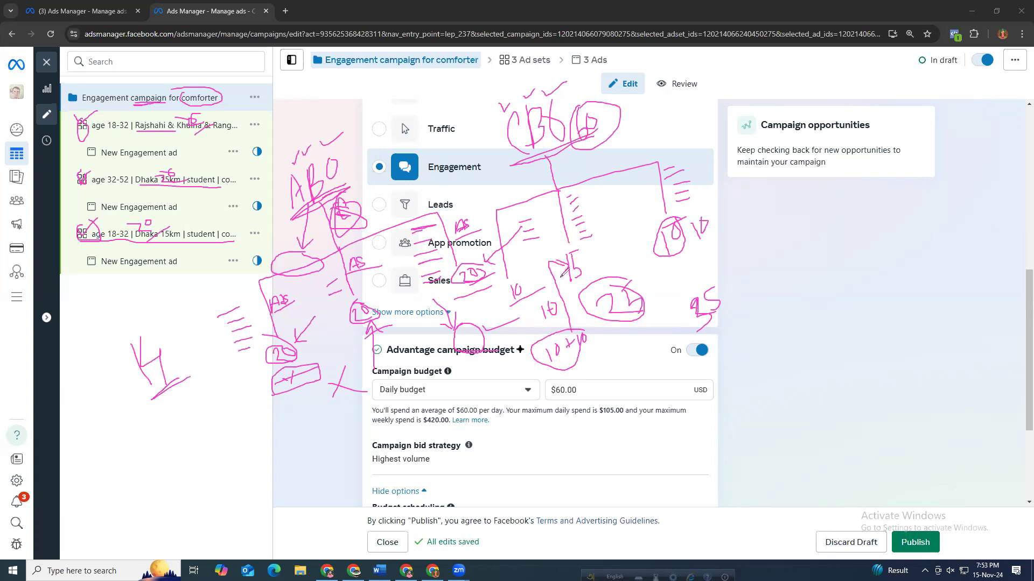
mouse_move(580, 244)
mouse_down()
mouse_move(564, 248)
mouse_move(563, 276)
mouse_move(588, 272)
mouse_move(582, 237)
mouse_up()
mouse_move(603, 207)
mouse_down()
mouse_move(611, 220)
mouse_move(625, 211)
mouse_move(617, 220)
mouse_up()
drag(615, 232, 615, 253)
drag(619, 237, 635, 260)
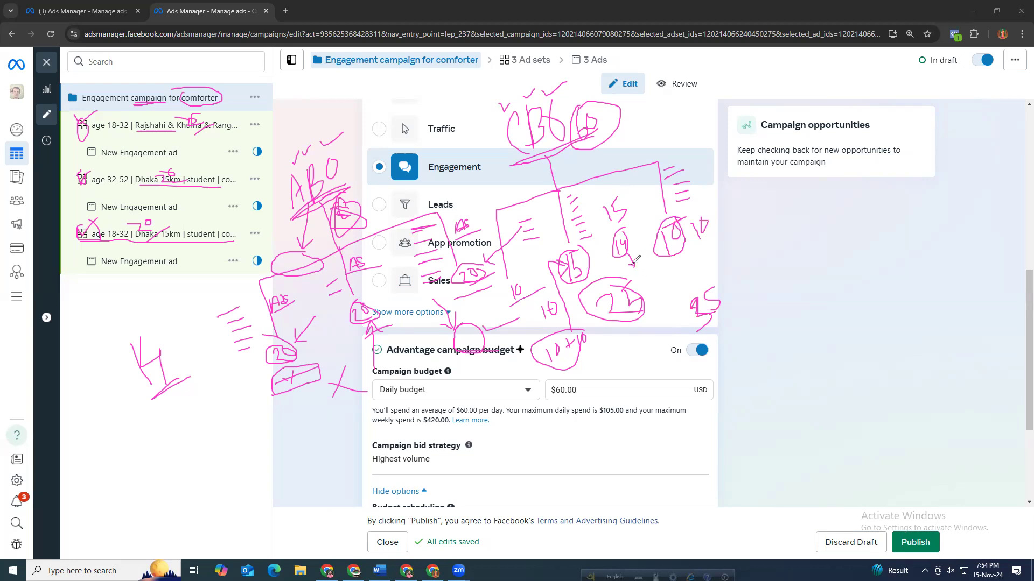
mouse_move(636, 264)
mouse_down()
mouse_move(650, 282)
mouse_move(742, 260)
mouse_move(740, 281)
mouse_up()
mouse_move(768, 246)
mouse_down()
mouse_move(768, 264)
mouse_move(779, 256)
mouse_move(771, 263)
mouse_up()
mouse_move(772, 246)
mouse_down()
mouse_move(806, 243)
mouse_move(795, 245)
mouse_move(803, 251)
mouse_move(794, 262)
mouse_up()
mouse_move(814, 228)
mouse_down()
mouse_move(821, 253)
mouse_move(850, 232)
mouse_up()
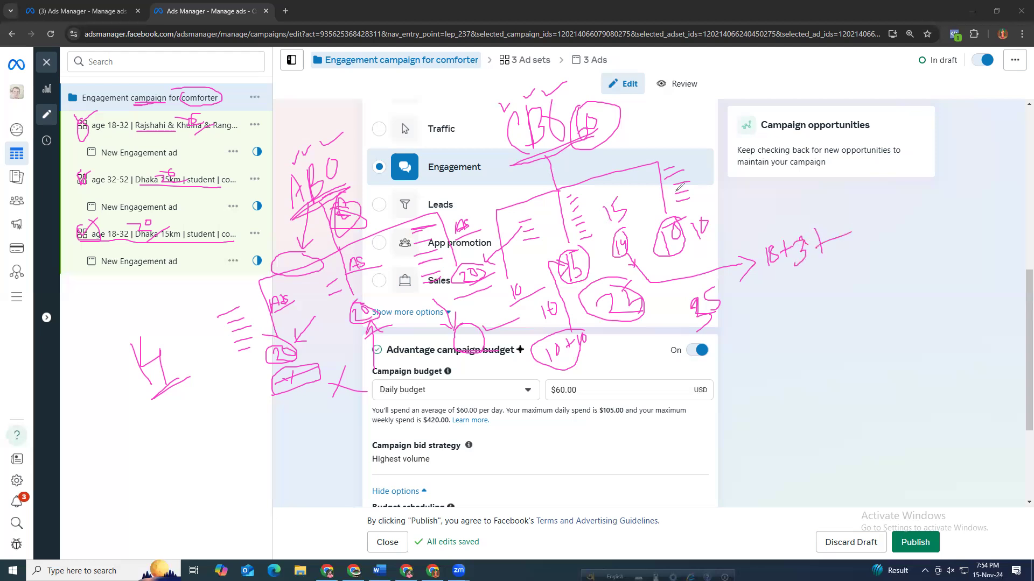
drag(857, 212, 864, 240)
drag(755, 339, 783, 335)
mouse_move(814, 303)
mouse_down()
mouse_move(832, 322)
mouse_move(837, 307)
mouse_move(827, 309)
mouse_up()
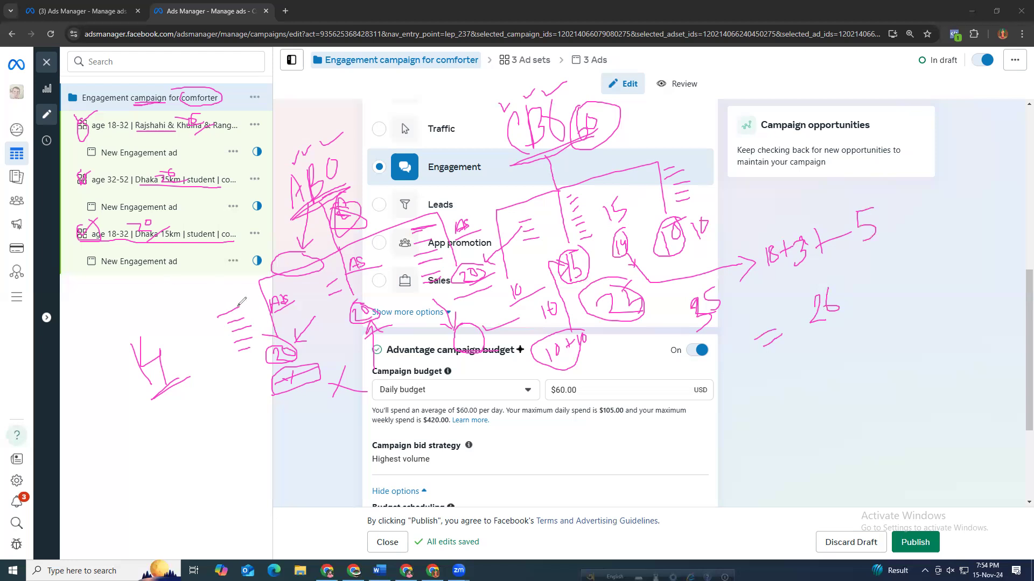
mouse_move(227, 305)
mouse_down()
mouse_move(214, 326)
mouse_move(253, 346)
mouse_move(232, 302)
mouse_up()
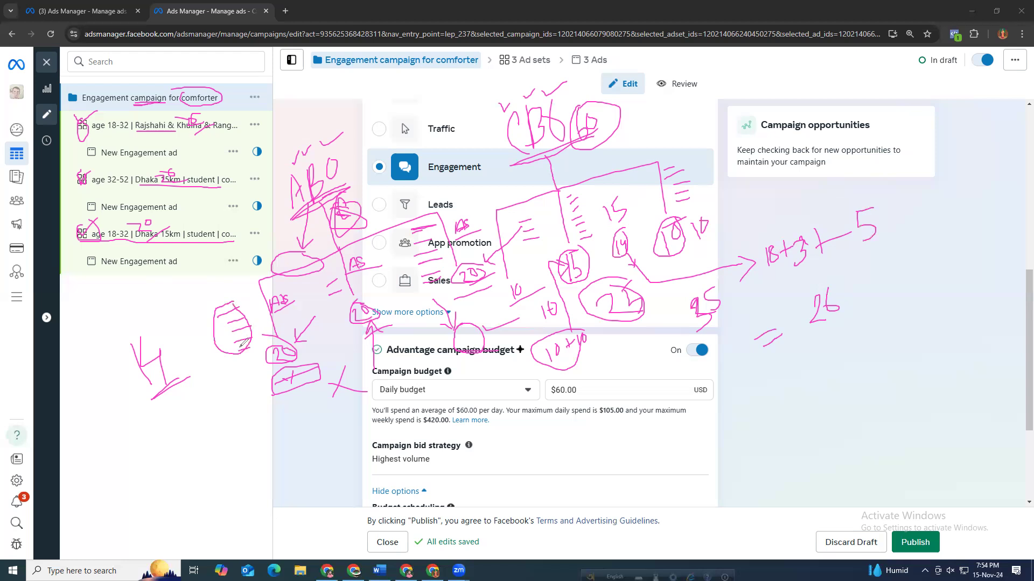
mouse_move(114, 464)
mouse_down()
mouse_move(157, 444)
mouse_move(165, 480)
mouse_move(154, 492)
mouse_up()
mouse_move(182, 426)
mouse_down()
mouse_move(189, 467)
mouse_move(191, 436)
mouse_move(226, 446)
mouse_up()
mouse_move(234, 399)
mouse_down()
mouse_move(245, 439)
mouse_move(229, 425)
mouse_up()
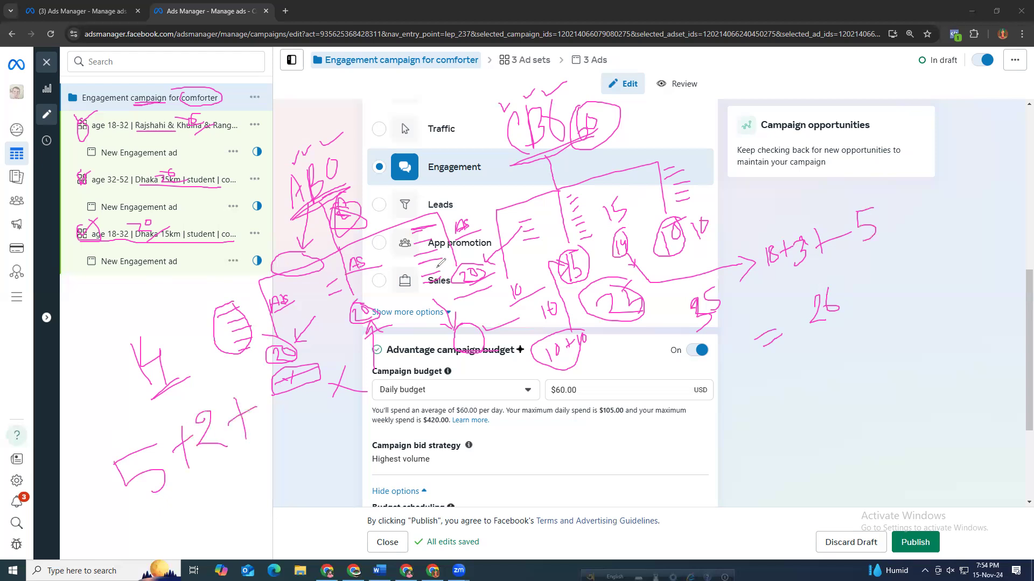
drag(259, 388, 269, 418)
drag(189, 507, 209, 512)
mouse_move(229, 477)
mouse_down()
mouse_move(237, 512)
mouse_move(254, 488)
mouse_move(255, 508)
mouse_move(278, 520)
mouse_up()
drag(219, 542, 313, 512)
mouse_move(814, 340)
mouse_down()
mouse_move(866, 319)
mouse_move(851, 341)
mouse_move(875, 332)
mouse_up()
mouse_move(261, 467)
mouse_down()
mouse_move(227, 505)
mouse_move(277, 496)
mouse_move(265, 466)
mouse_up()
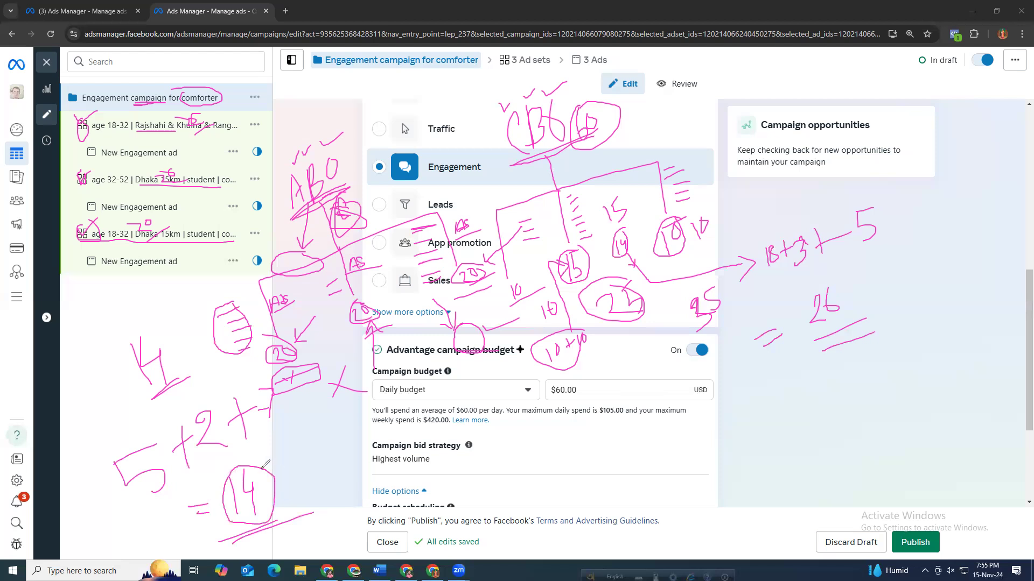
mouse_move(836, 280)
mouse_down()
mouse_move(800, 306)
mouse_move(829, 338)
mouse_move(861, 285)
mouse_move(833, 278)
mouse_move(915, 285)
mouse_move(918, 249)
mouse_move(933, 283)
mouse_up()
mouse_move(918, 236)
mouse_down()
mouse_move(945, 270)
mouse_move(984, 238)
mouse_move(996, 211)
mouse_move(1007, 213)
mouse_move(1004, 237)
mouse_move(938, 295)
mouse_up()
mouse_move(182, 275)
mouse_down()
mouse_move(173, 315)
mouse_move(190, 320)
mouse_up()
mouse_move(348, 150)
mouse_down()
mouse_move(304, 144)
mouse_move(288, 211)
mouse_move(323, 139)
mouse_move(278, 200)
mouse_move(328, 211)
mouse_move(307, 137)
mouse_up()
mouse_move(511, 161)
mouse_down()
mouse_move(560, 137)
mouse_move(540, 157)
mouse_up()
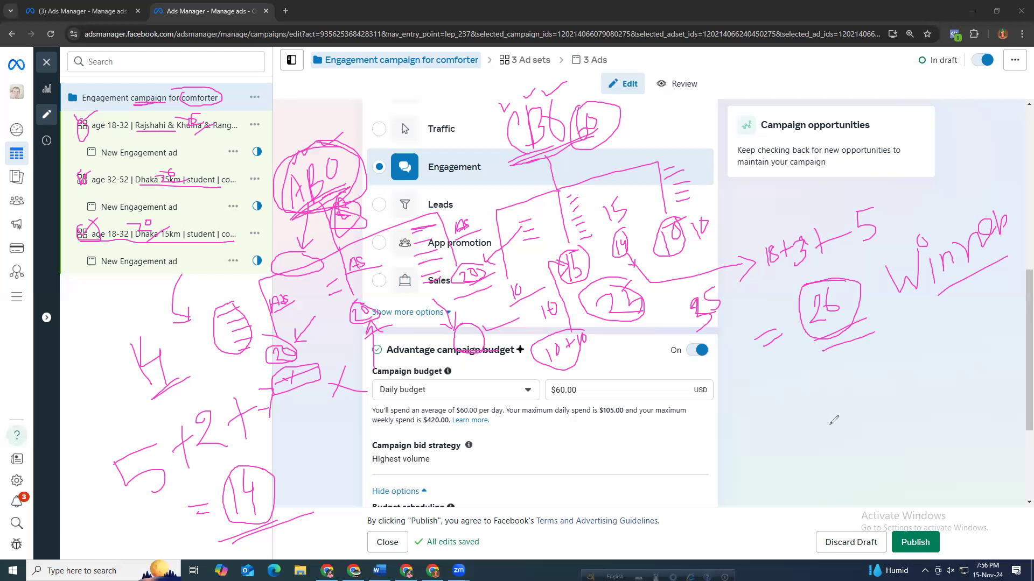
mouse_move(765, 395)
mouse_down()
mouse_move(796, 422)
mouse_move(782, 426)
mouse_up()
drag(810, 394, 815, 384)
mouse_move(839, 384)
mouse_down()
mouse_move(848, 412)
mouse_move(840, 384)
mouse_up()
mouse_move(832, 373)
mouse_down()
mouse_move(792, 371)
mouse_move(801, 453)
mouse_up()
mouse_move(869, 407)
mouse_down()
mouse_move(819, 365)
mouse_move(890, 408)
mouse_up()
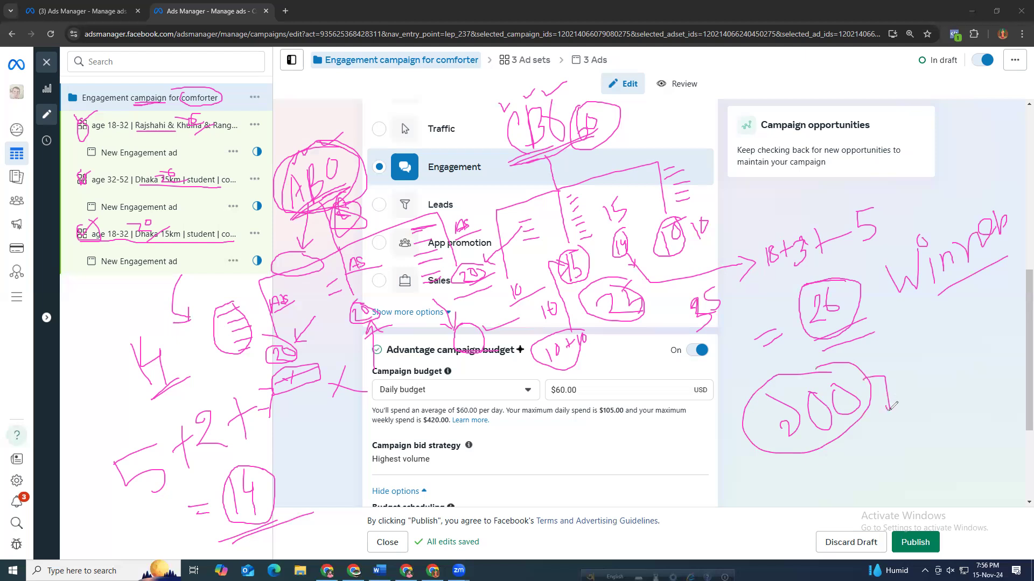
drag(896, 372, 895, 384)
drag(892, 379, 917, 355)
mouse_move(904, 457)
mouse_down()
mouse_move(935, 455)
mouse_move(961, 431)
mouse_move(955, 425)
mouse_move(912, 452)
mouse_move(977, 434)
mouse_move(939, 425)
mouse_move(946, 384)
mouse_move(962, 386)
mouse_move(959, 399)
mouse_up()
mouse_move(925, 346)
mouse_down()
mouse_move(906, 376)
mouse_move(932, 366)
mouse_move(983, 379)
mouse_move(986, 359)
mouse_up()
drag(979, 348, 992, 356)
mouse_move(980, 339)
mouse_down()
mouse_move(971, 341)
mouse_move(990, 385)
mouse_move(972, 340)
mouse_up()
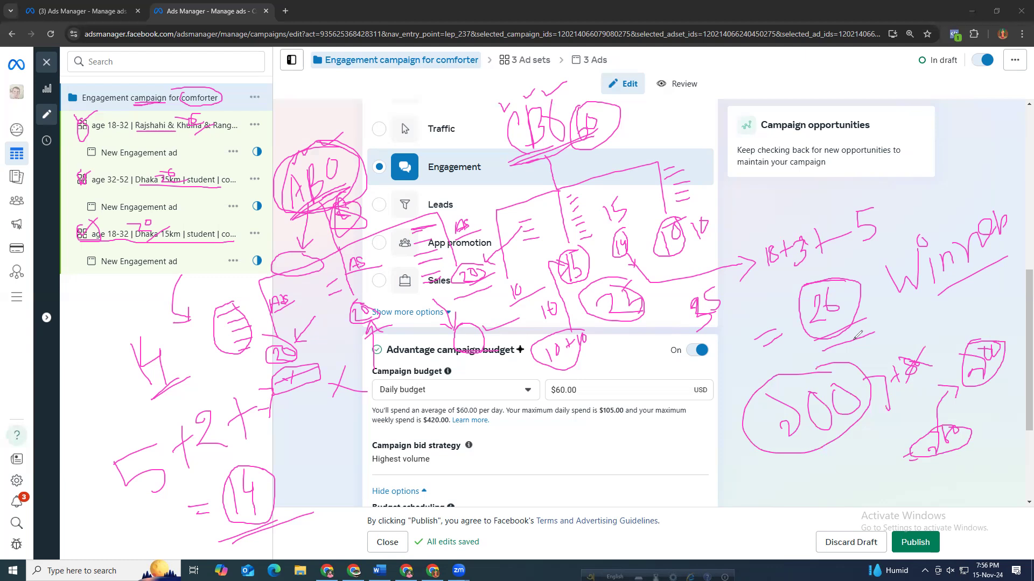
drag(975, 307, 976, 340)
mouse_move(941, 304)
mouse_down()
mouse_move(951, 328)
mouse_move(957, 314)
mouse_up()
mouse_move(967, 307)
mouse_down()
mouse_move(969, 324)
mouse_move(971, 303)
mouse_move(993, 297)
mouse_up()
drag(951, 344, 998, 307)
mouse_move(992, 380)
mouse_down()
mouse_move(996, 416)
mouse_move(989, 378)
mouse_move(1004, 388)
mouse_move(983, 396)
mouse_up()
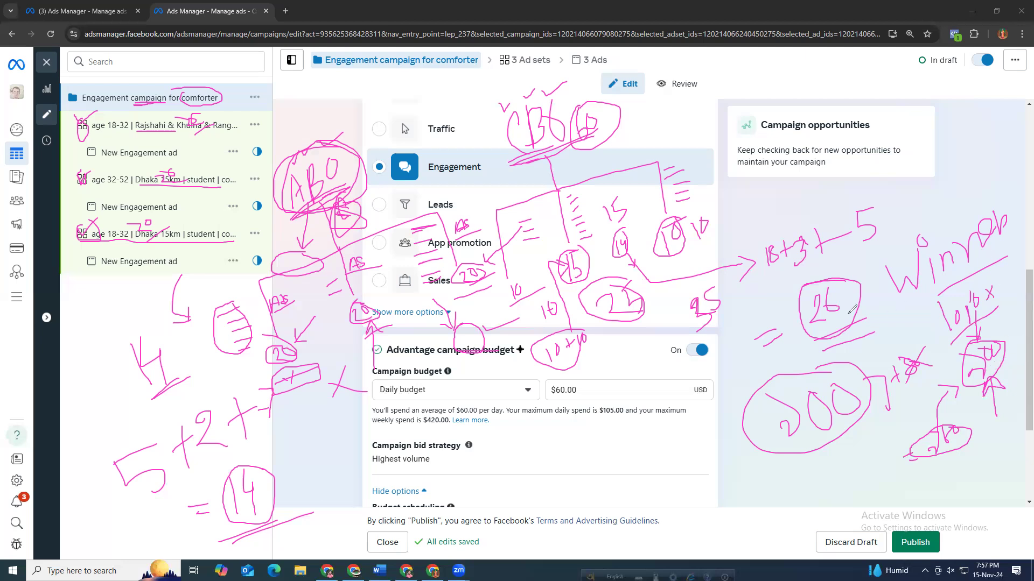
mouse_move(750, 82)
mouse_down()
mouse_move(745, 100)
mouse_move(776, 89)
mouse_up()
drag(799, 79, 805, 77)
drag(796, 86, 806, 84)
mouse_move(811, 66)
mouse_down()
mouse_move(846, 69)
mouse_move(834, 82)
mouse_move(860, 77)
mouse_move(877, 58)
mouse_up()
mouse_move(741, 118)
mouse_down()
mouse_move(894, 77)
mouse_move(898, 107)
mouse_move(912, 107)
mouse_up()
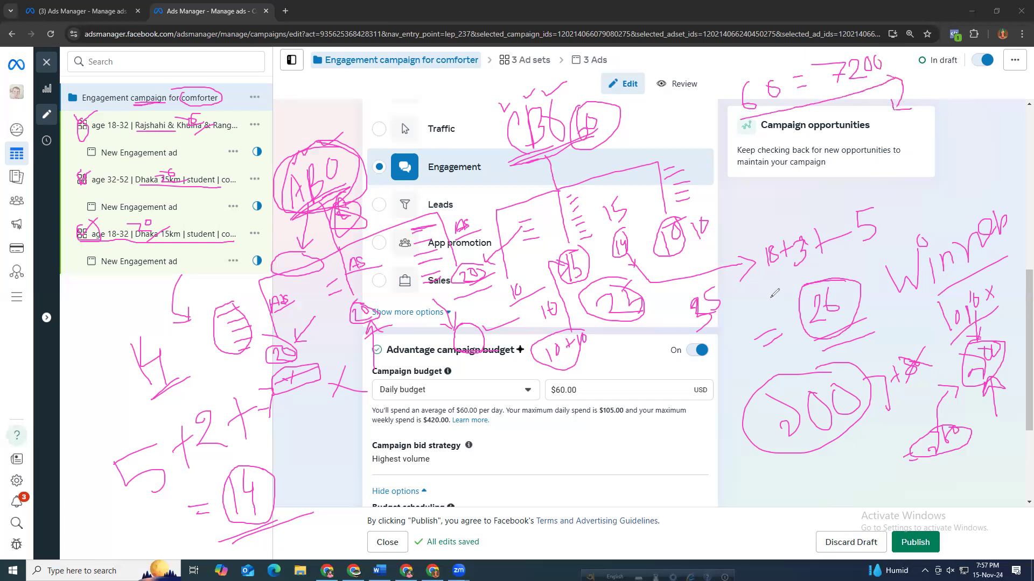
mouse_move(777, 184)
mouse_down()
mouse_move(800, 197)
mouse_move(852, 164)
mouse_up()
drag(1016, 351, 986, 388)
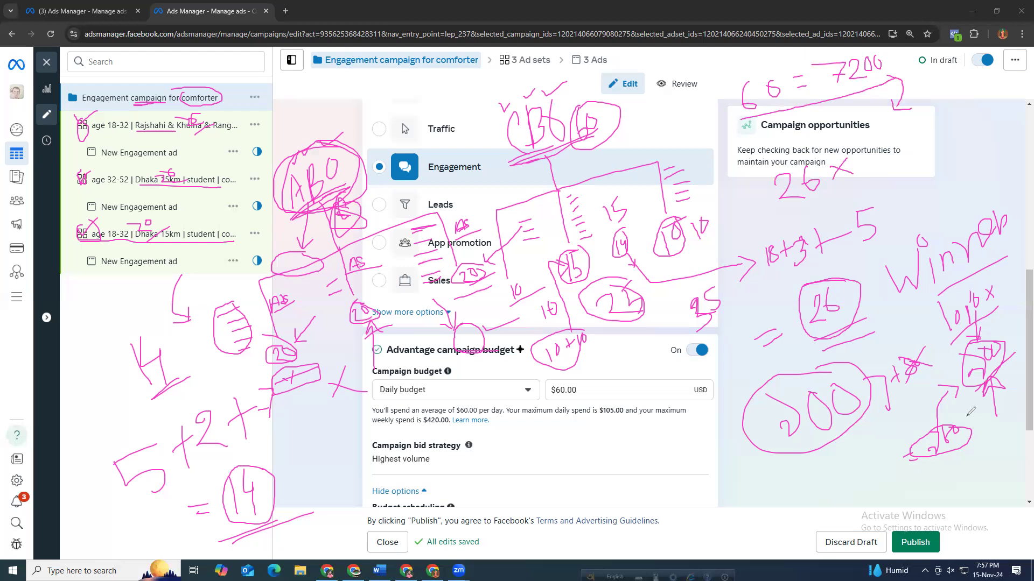
mouse_move(868, 143)
mouse_down()
mouse_move(888, 161)
mouse_move(886, 188)
mouse_up()
mouse_move(894, 144)
mouse_down()
mouse_move(898, 162)
mouse_move(914, 159)
mouse_up()
drag(772, 213, 956, 162)
drag(895, 203, 906, 202)
drag(895, 148, 895, 153)
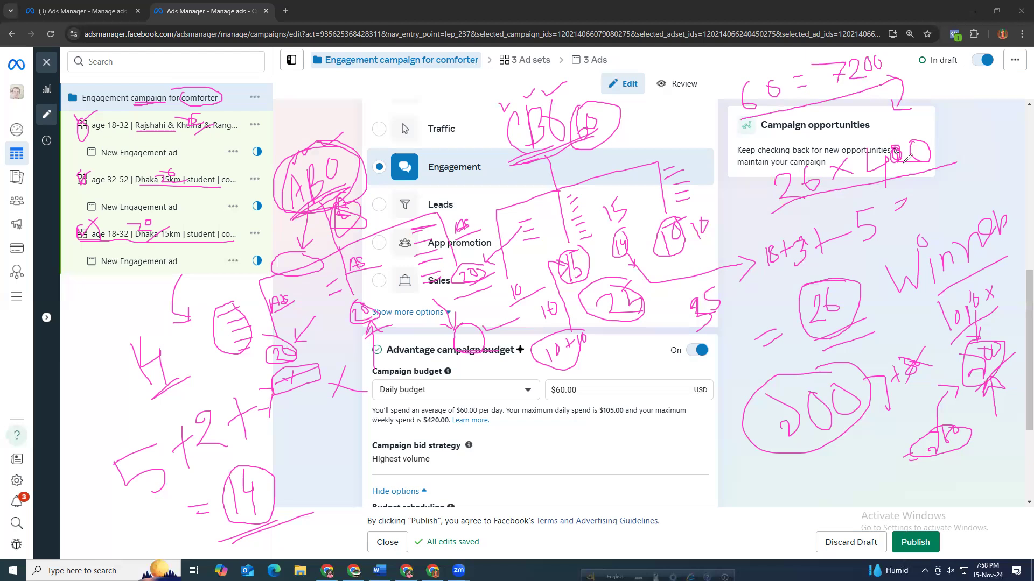
mouse_move(920, 185)
mouse_down()
mouse_move(917, 200)
mouse_move(930, 199)
mouse_move(930, 185)
mouse_move(946, 192)
mouse_move(1000, 144)
mouse_up()
mouse_move(1001, 137)
mouse_down()
mouse_move(1004, 158)
mouse_move(1021, 131)
mouse_up()
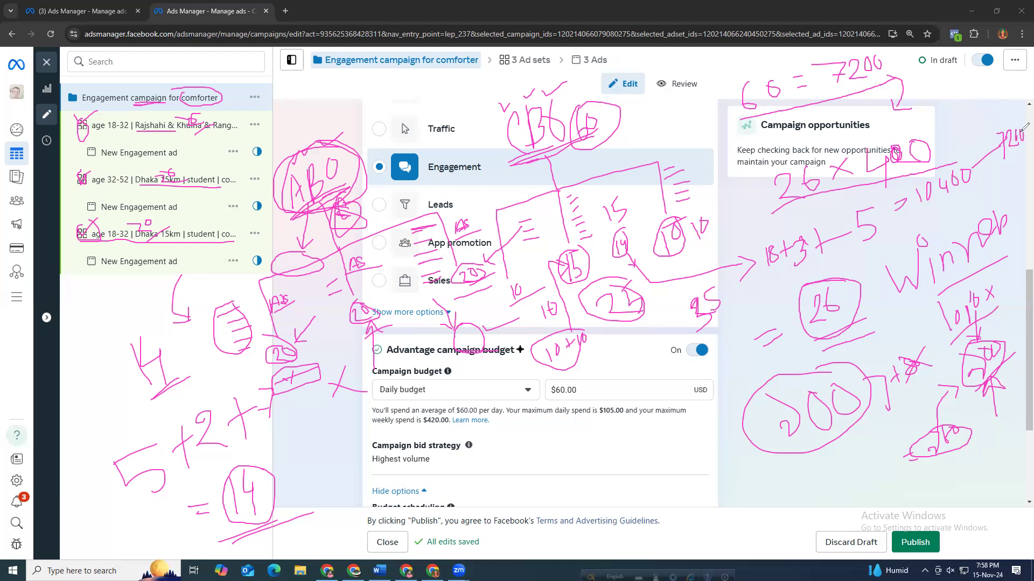
drag(922, 220, 937, 215)
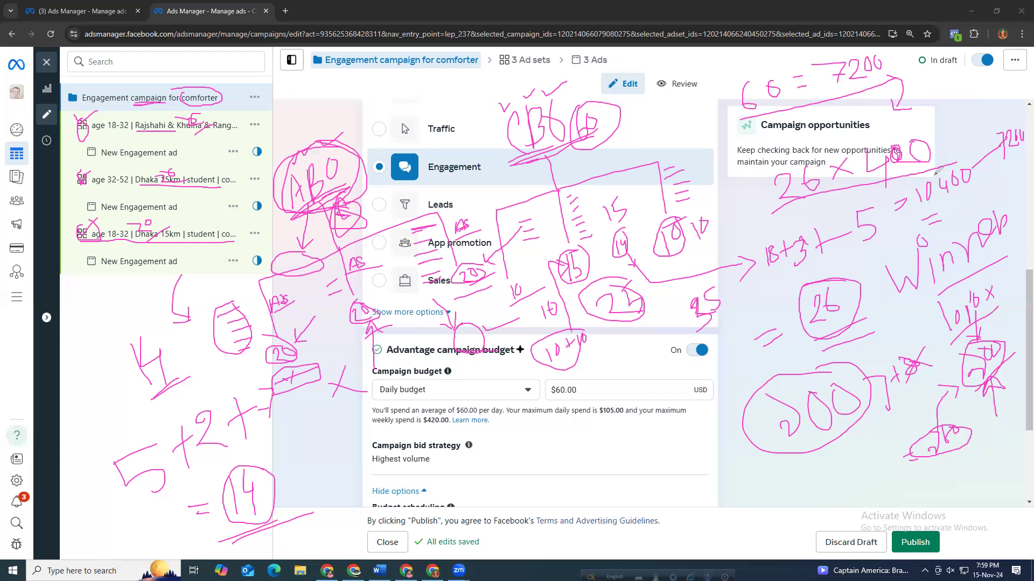
mouse_move(951, 99)
mouse_down()
mouse_move(935, 108)
mouse_move(952, 115)
mouse_move(944, 98)
mouse_move(946, 145)
mouse_move(984, 97)
mouse_move(944, 85)
mouse_up()
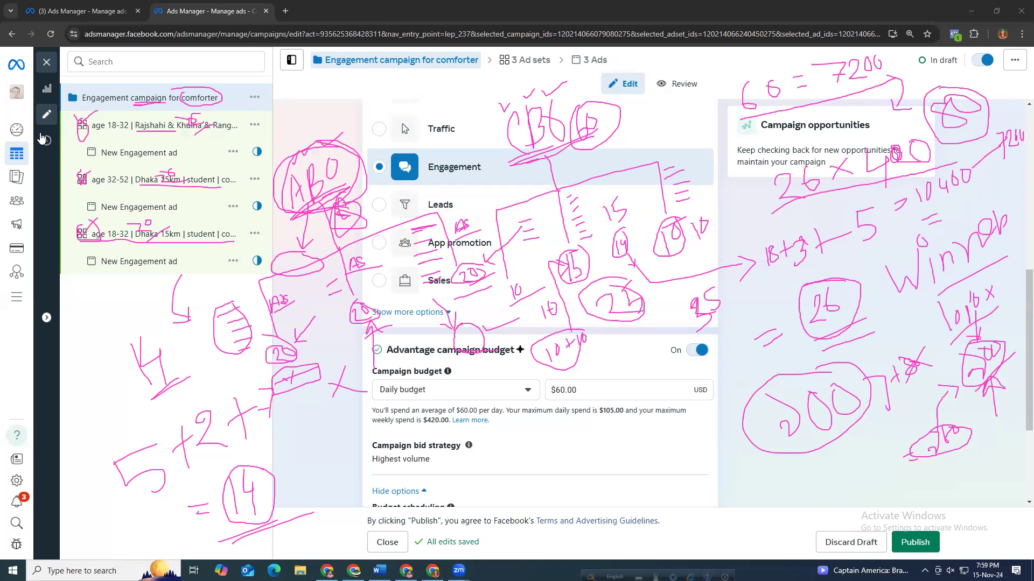
Close the campaign editor to return to the campaigns table.
click(45, 63)
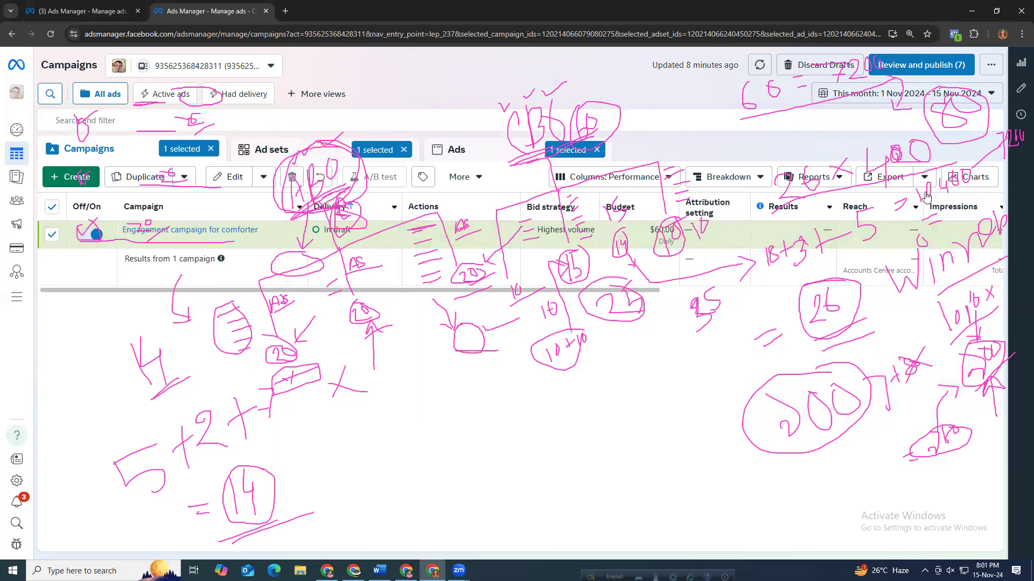
mouse_move(941, 212)
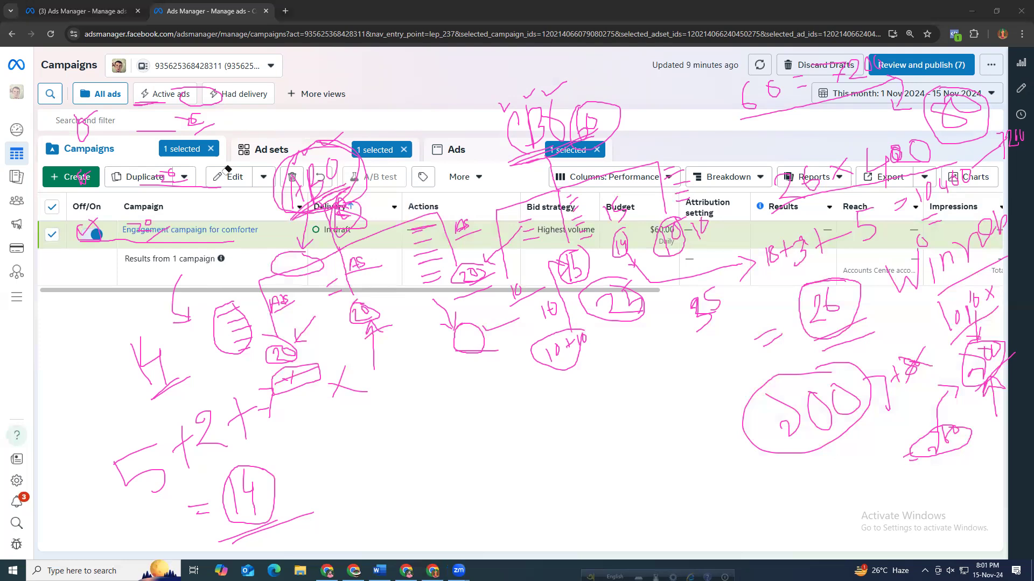
click(69, 345)
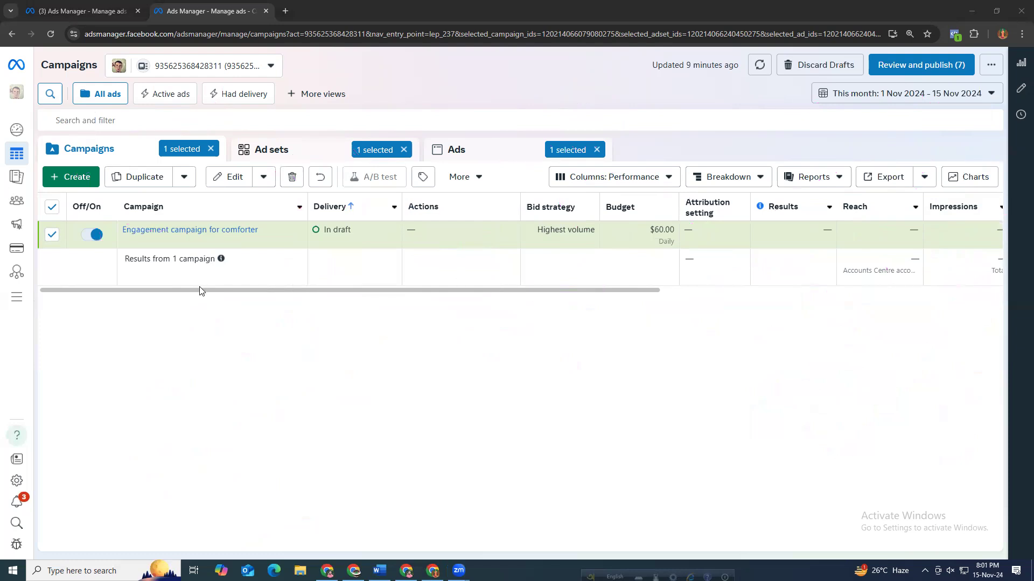
drag(300, 291, 240, 305)
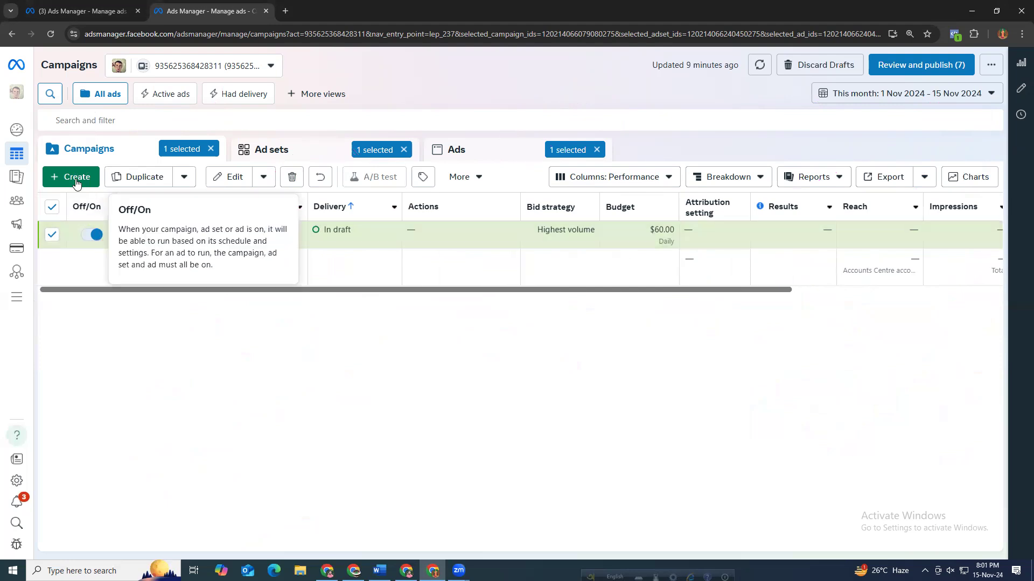
Clear the campaign, ad set and ad selections in the campaigns table.
click(52, 210)
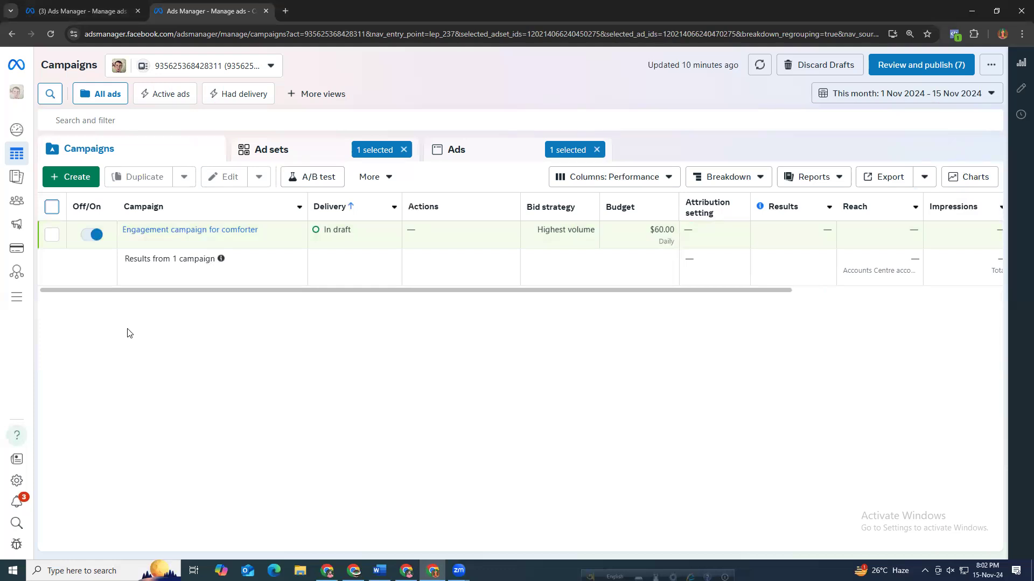
right_click(130, 329)
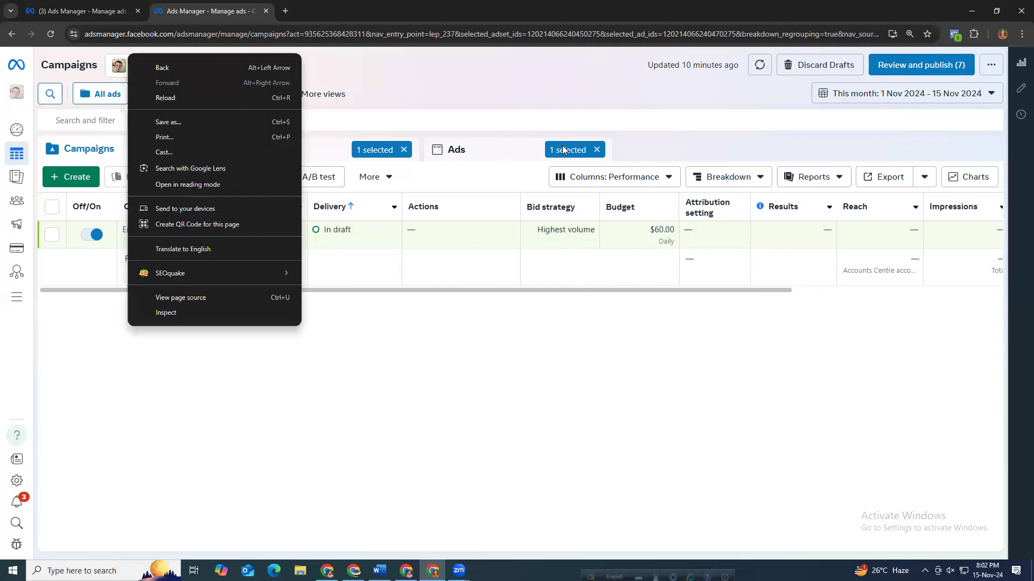
click(597, 152)
click(404, 151)
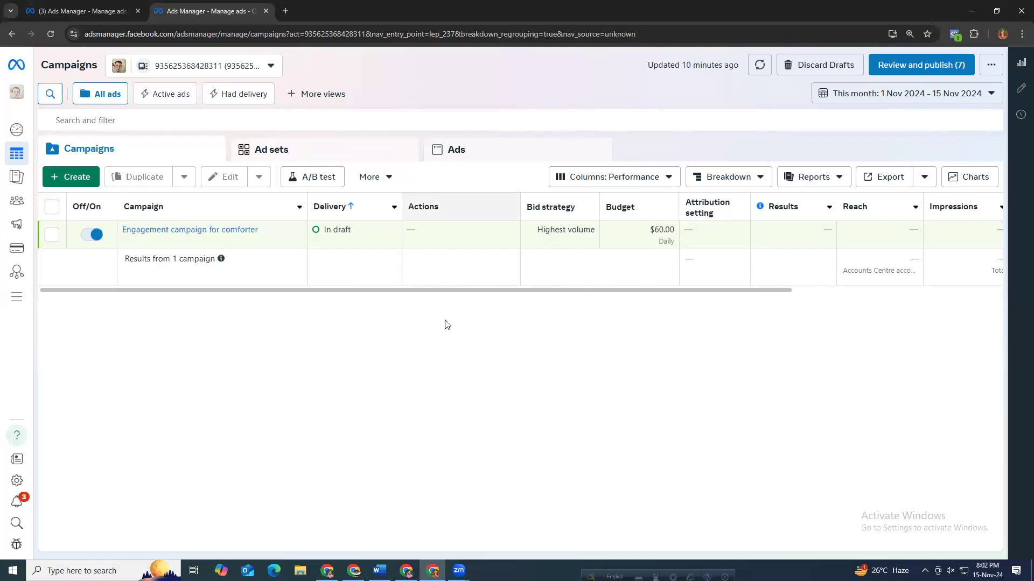
scroll(679, 289, right, 5)
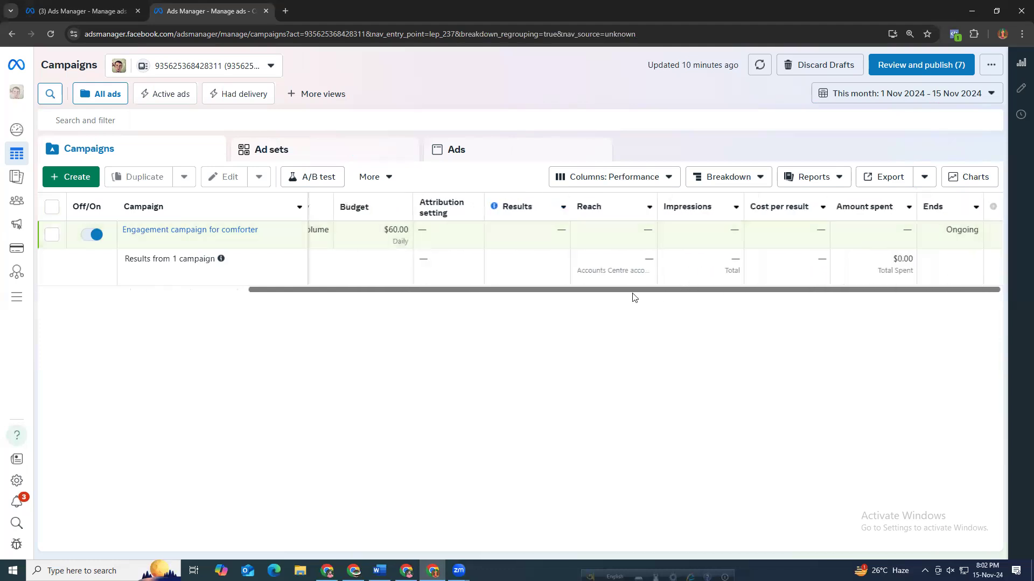
scroll(626, 294, left, 5)
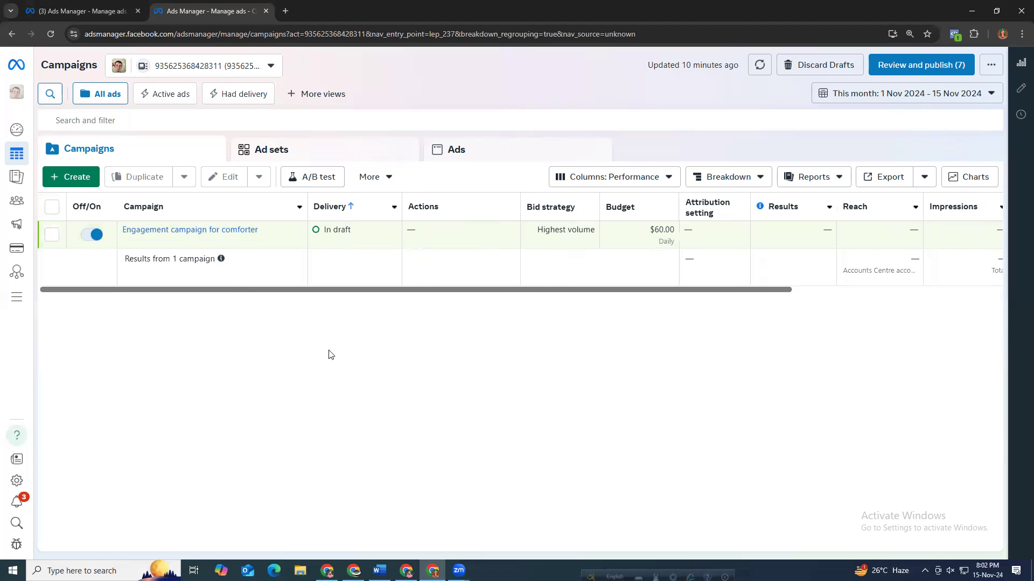
Create a new campaign with the Sales objective using the manual sales campaign setup.
click(63, 177)
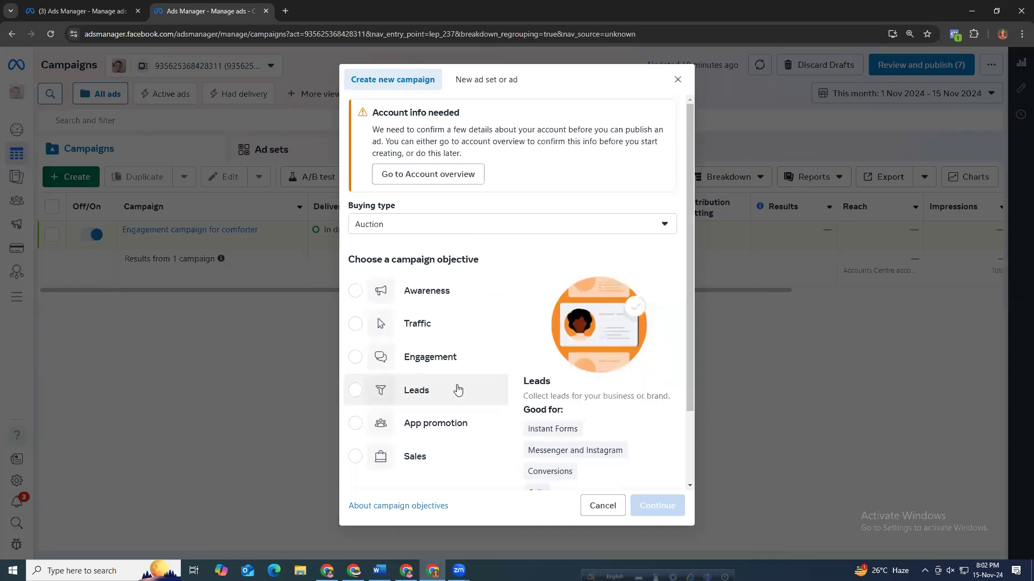
scroll(428, 456, down, 2)
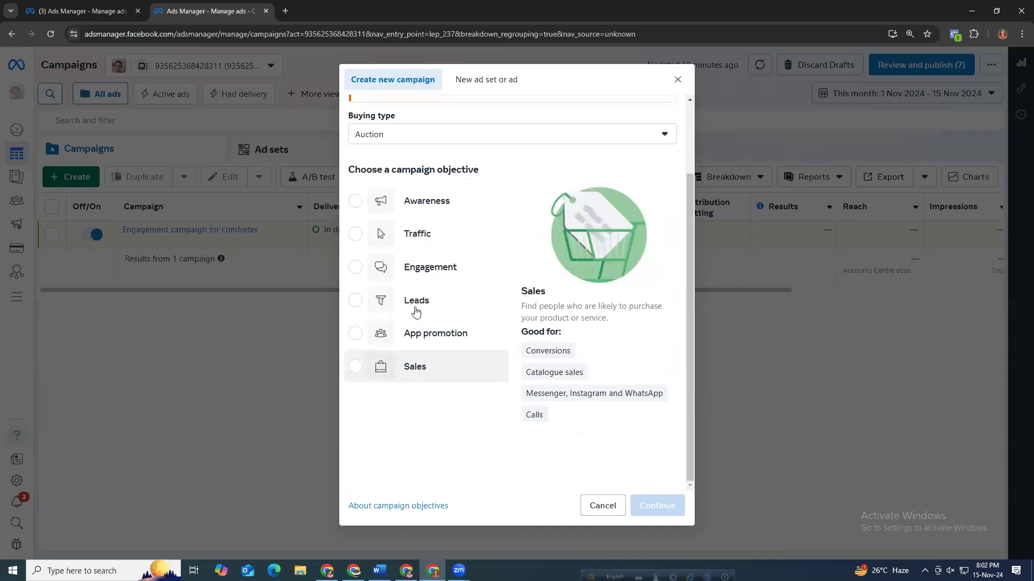
click(439, 376)
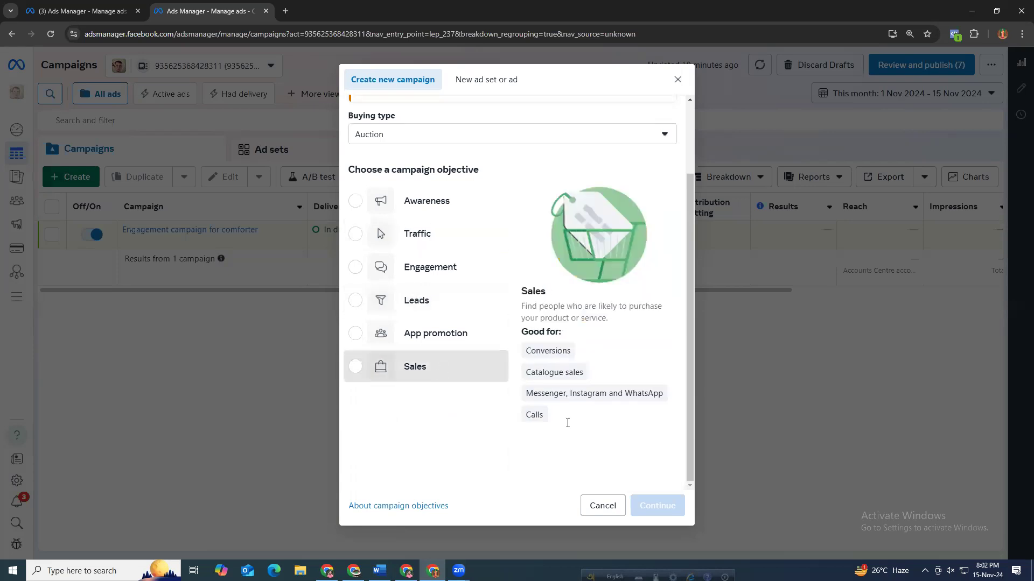
key(Return)
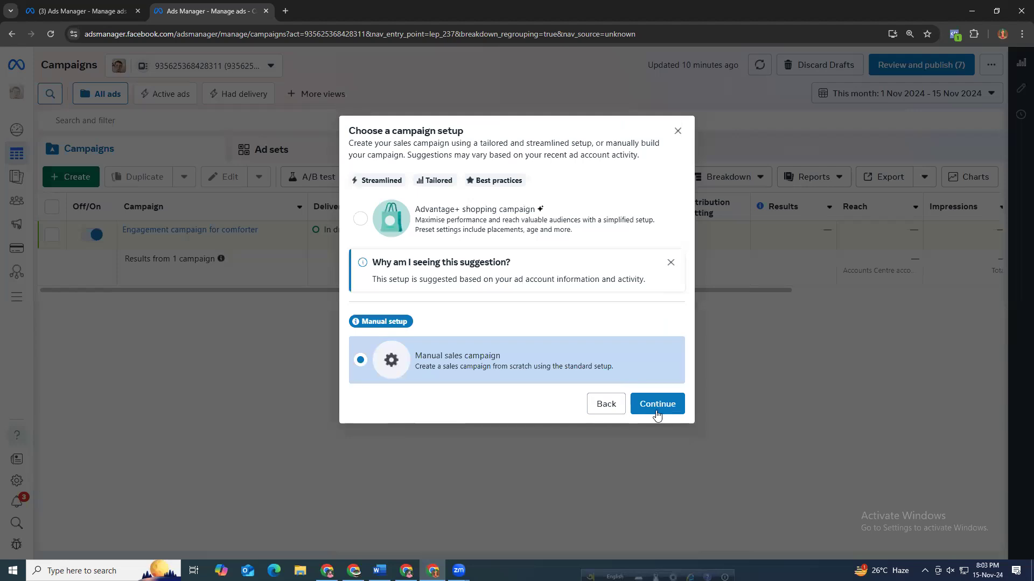
click(656, 413)
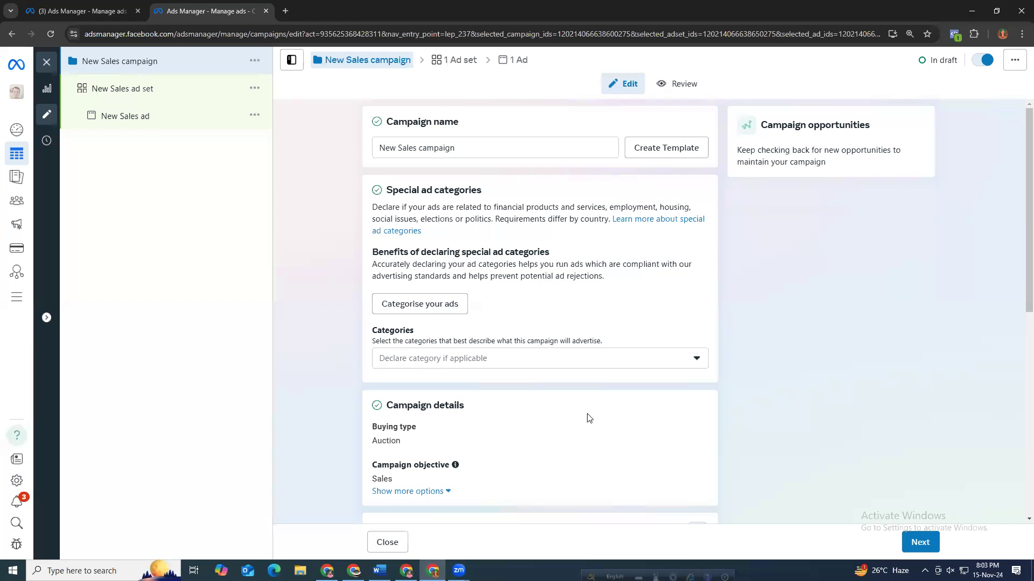
Review the new Sales campaign's name, campaign details and budget sections.
scroll(395, 371, down, 5)
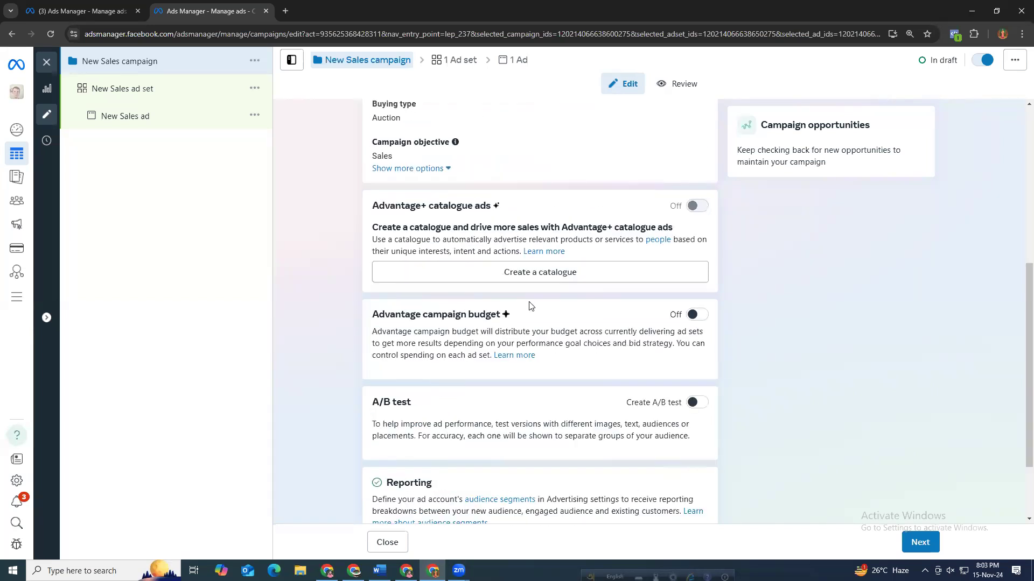
scroll(531, 306, up, 5)
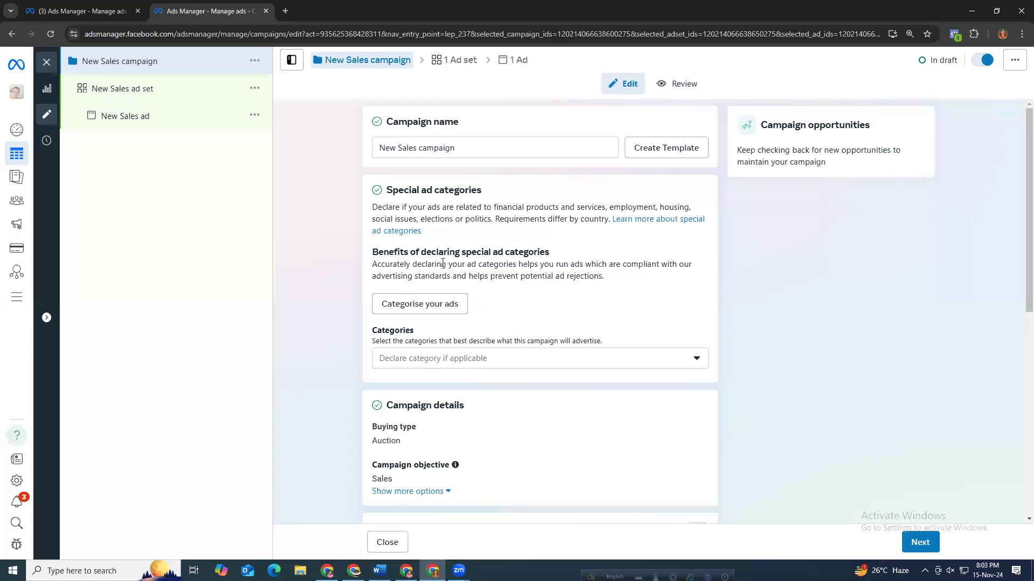
triple_click(474, 149)
scroll(706, 418, down, 4)
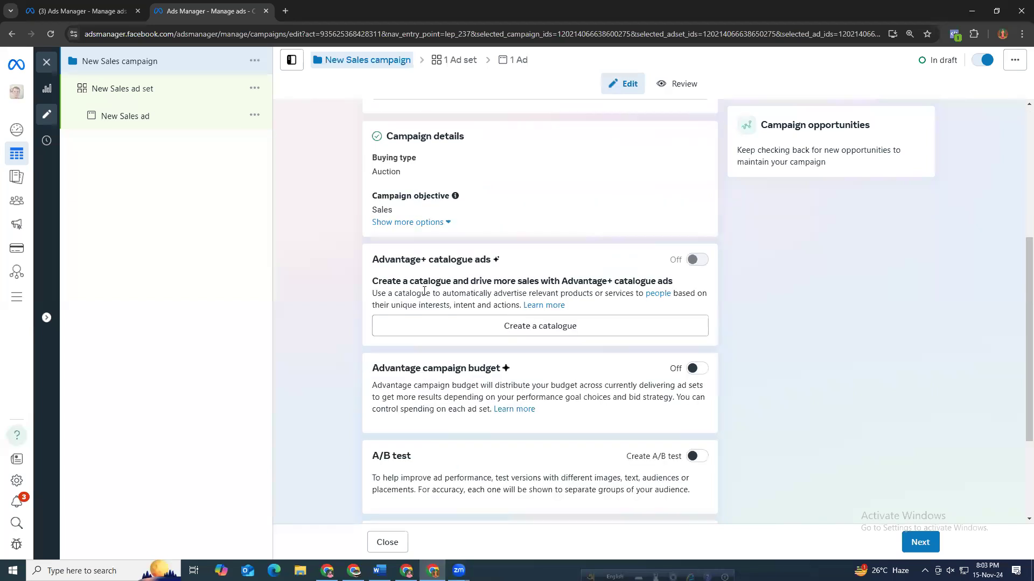
scroll(395, 285, up, 1)
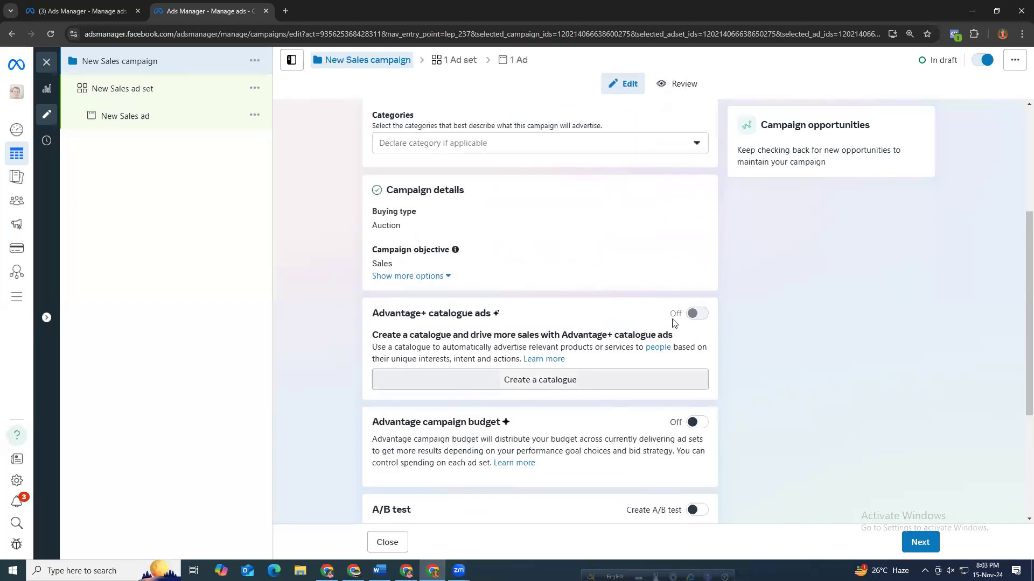
Examine the Advantage+ catalogue ads section and its description.
drag(373, 314, 475, 315)
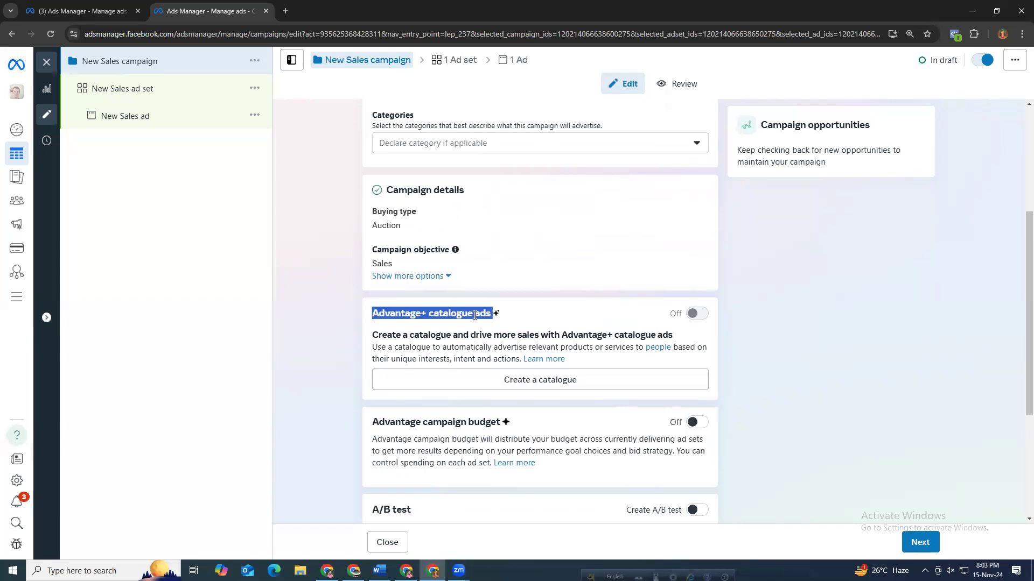
click(433, 313)
drag(492, 314, 373, 314)
drag(616, 335, 690, 341)
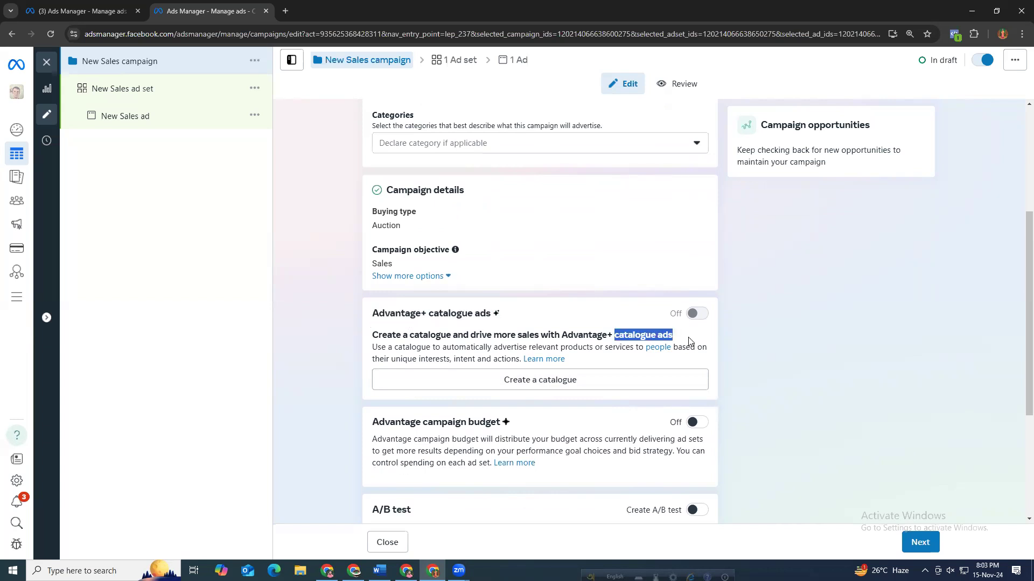
click(337, 322)
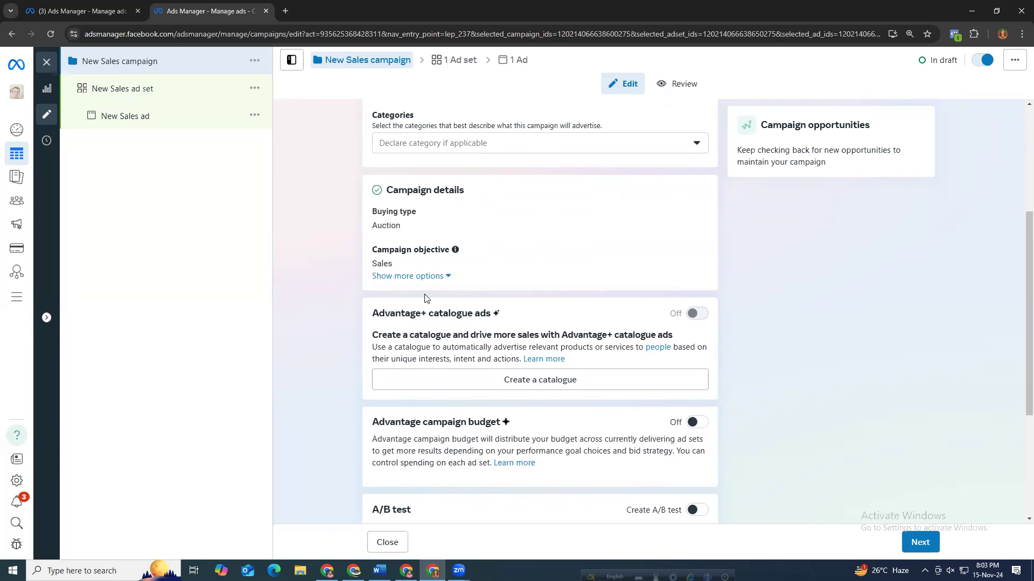
drag(621, 334, 673, 335)
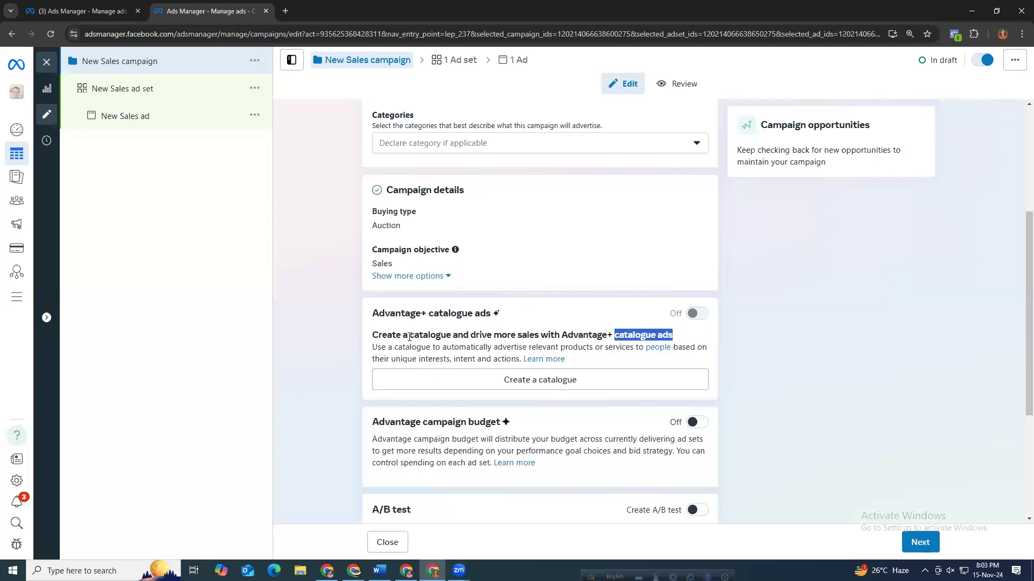
drag(373, 335, 657, 334)
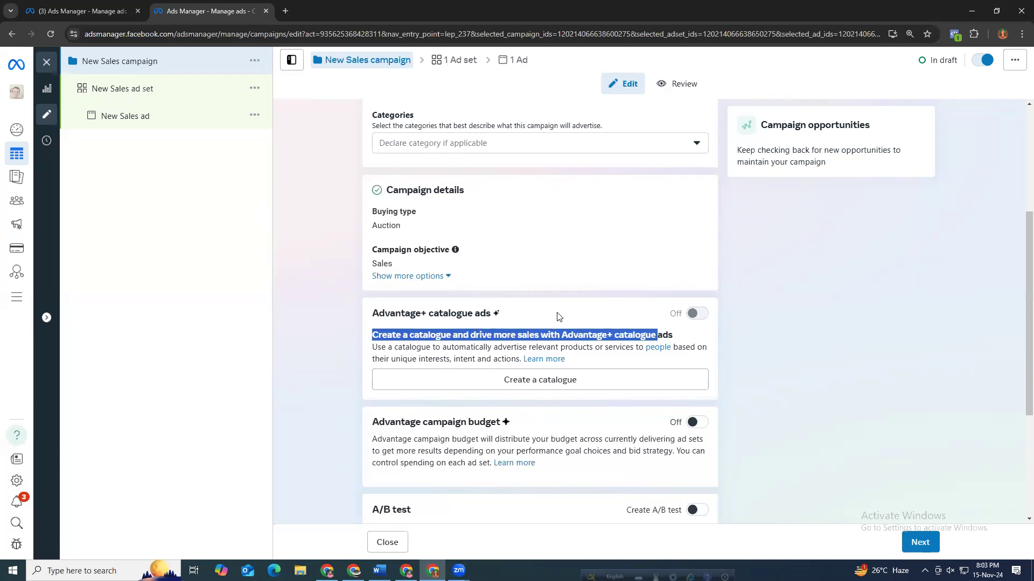
click(546, 313)
drag(471, 335, 637, 348)
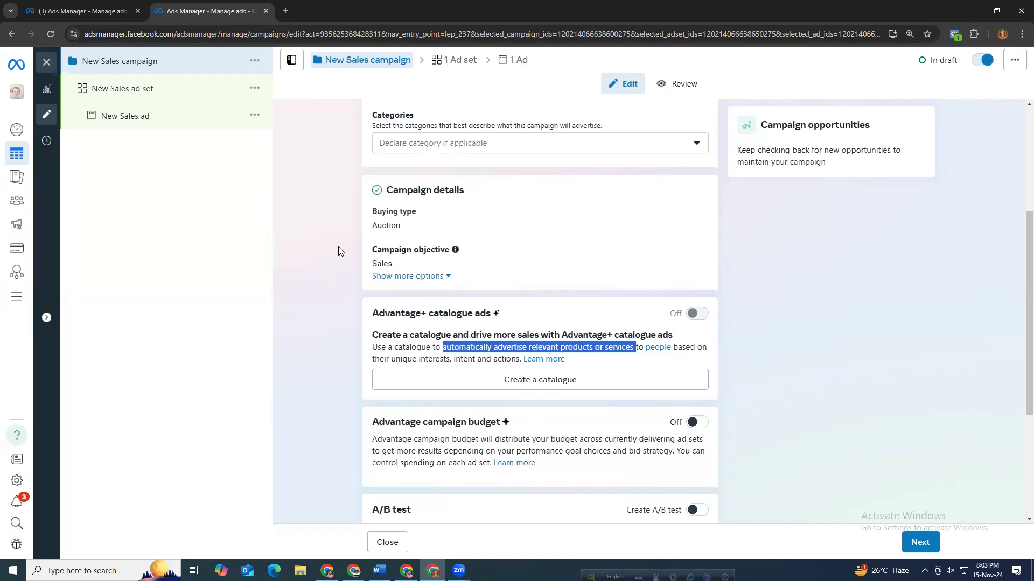
drag(592, 338, 656, 337)
click(582, 338)
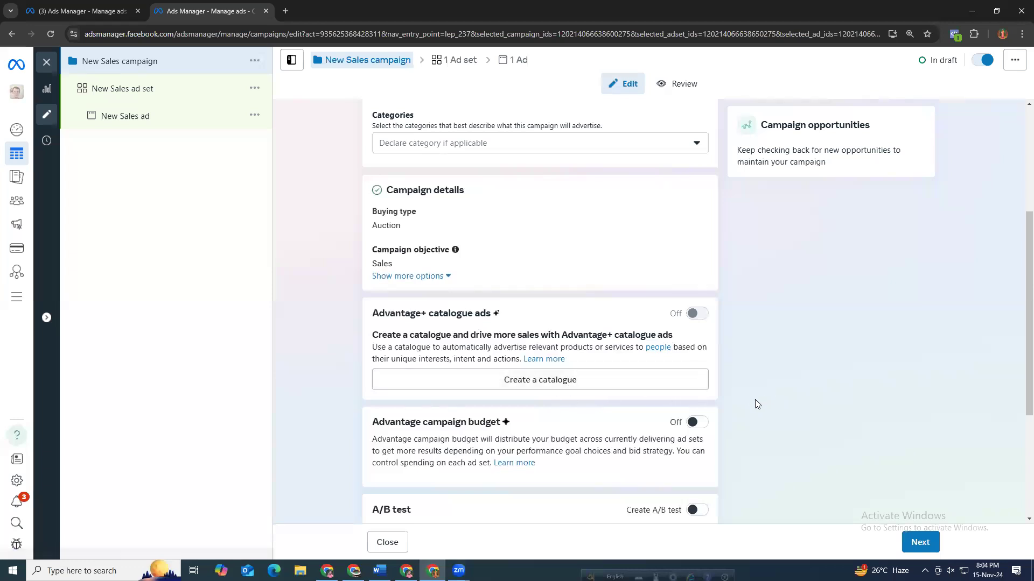
scroll(715, 391, down, 2)
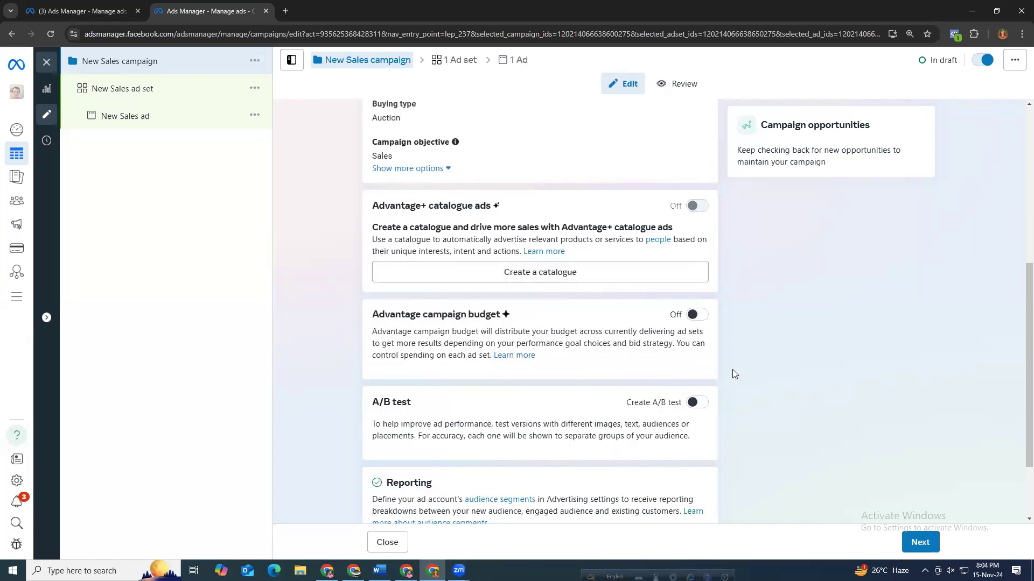
Turn on Advantage campaign budget for the new Sales campaign.
scroll(733, 374, down, 2)
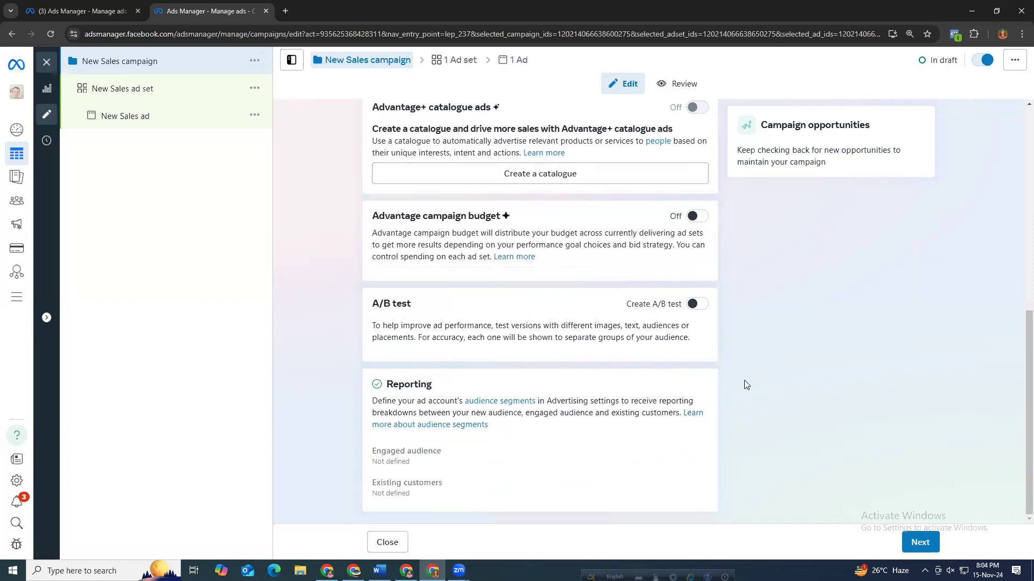
scroll(749, 383, up, 3)
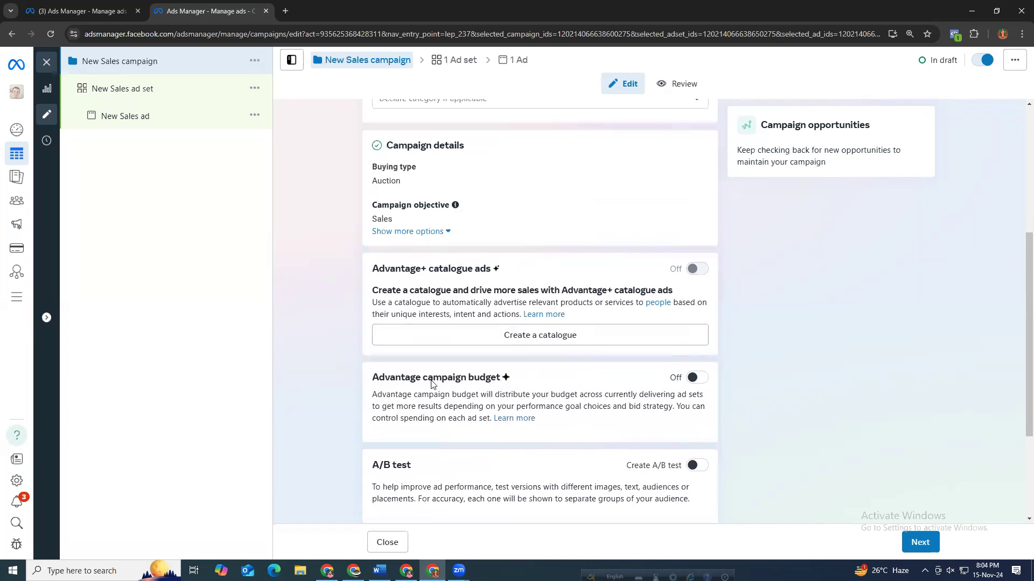
drag(371, 378, 541, 382)
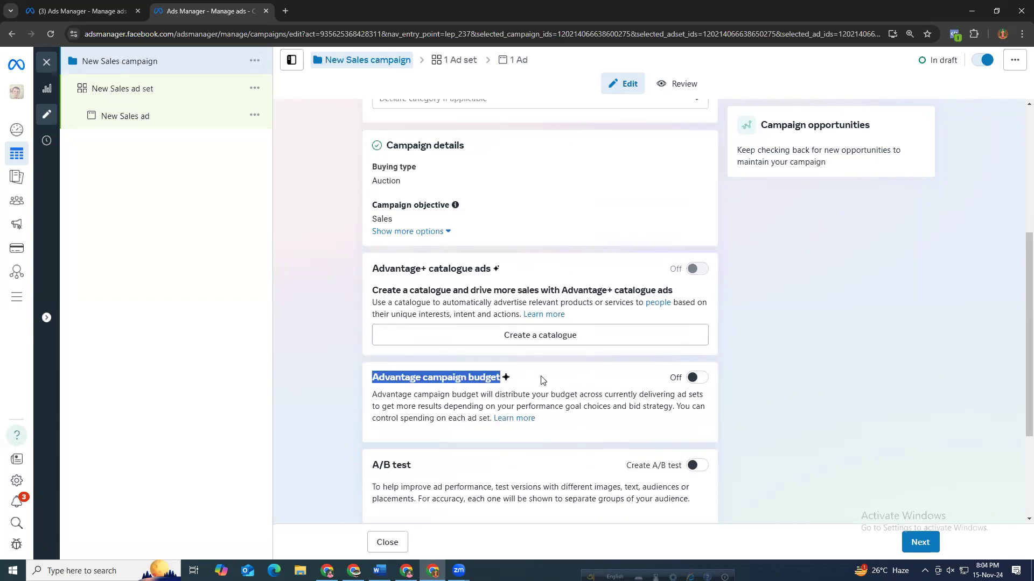
click(677, 376)
click(692, 378)
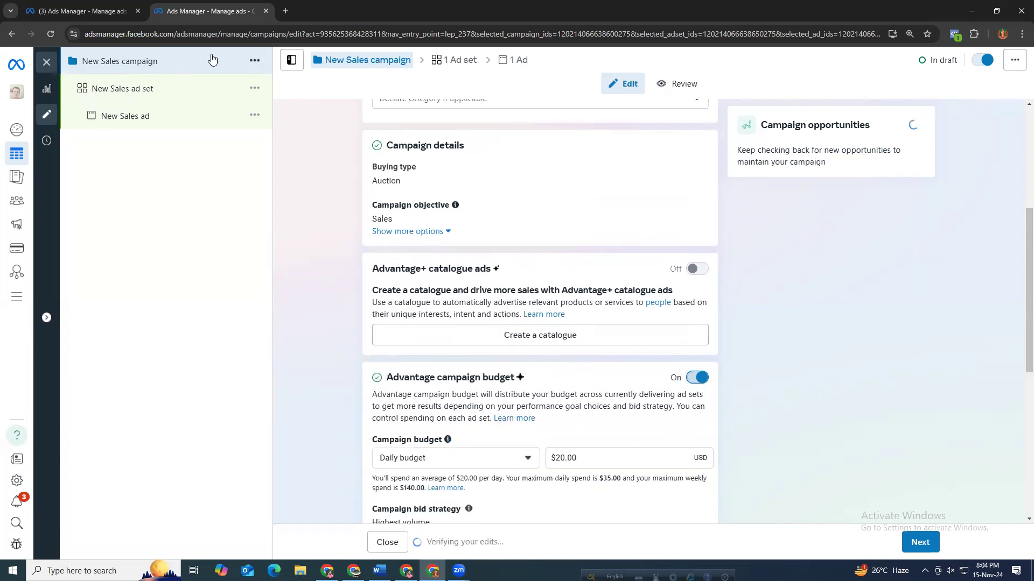
Set the campaign's daily budget to $80.
scroll(277, 302, down, 1)
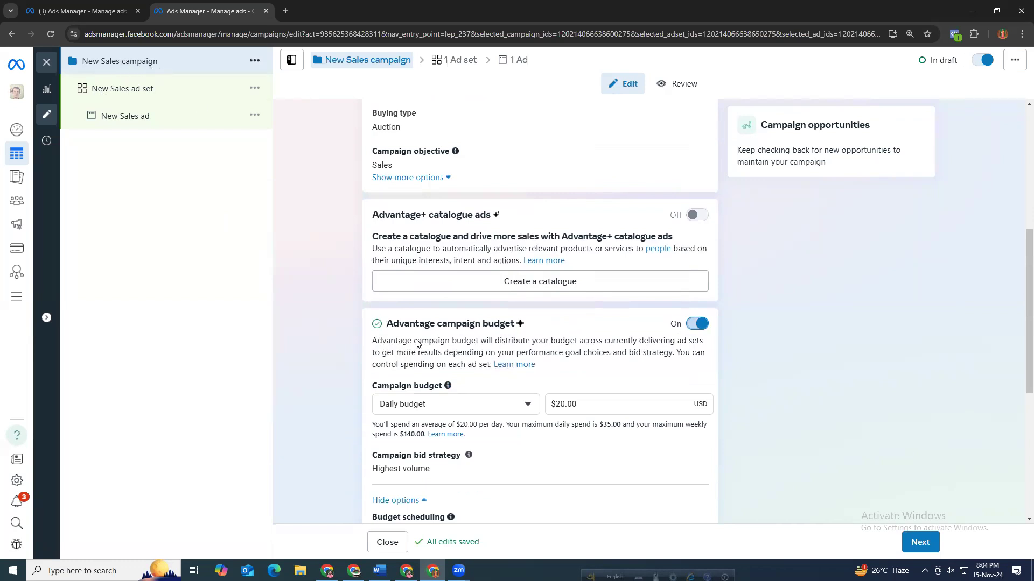
drag(589, 404, 515, 410)
text(60)
key(BackSpace)
key(BackSpace)
text(80)
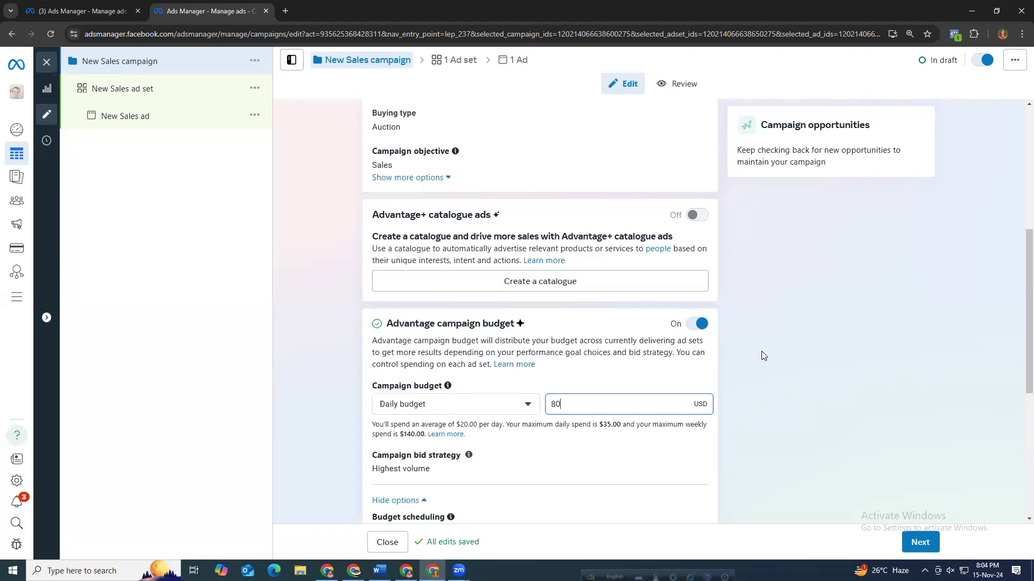
click(763, 355)
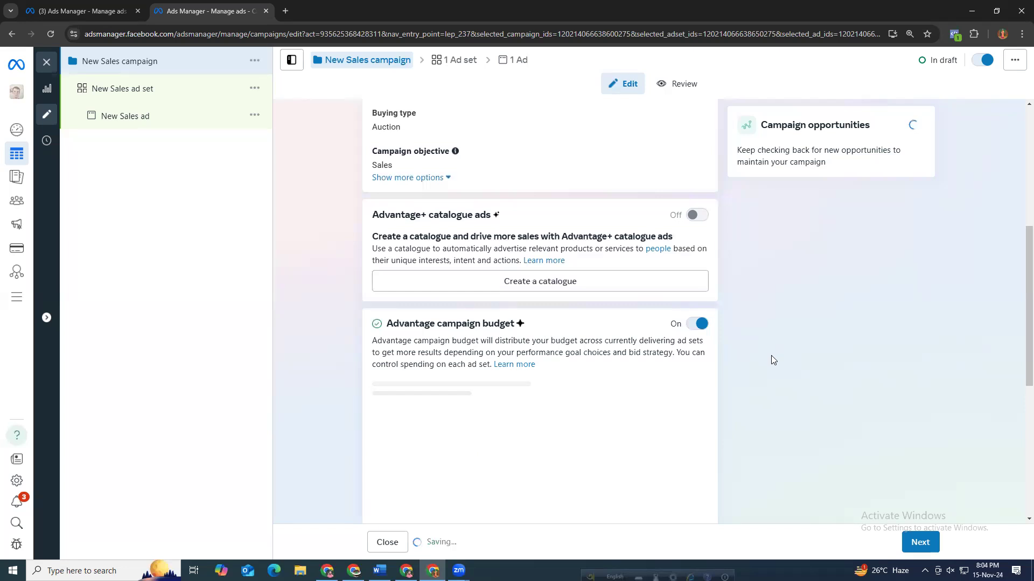
Turn on the A/B test option for the campaign.
scroll(779, 367, down, 2)
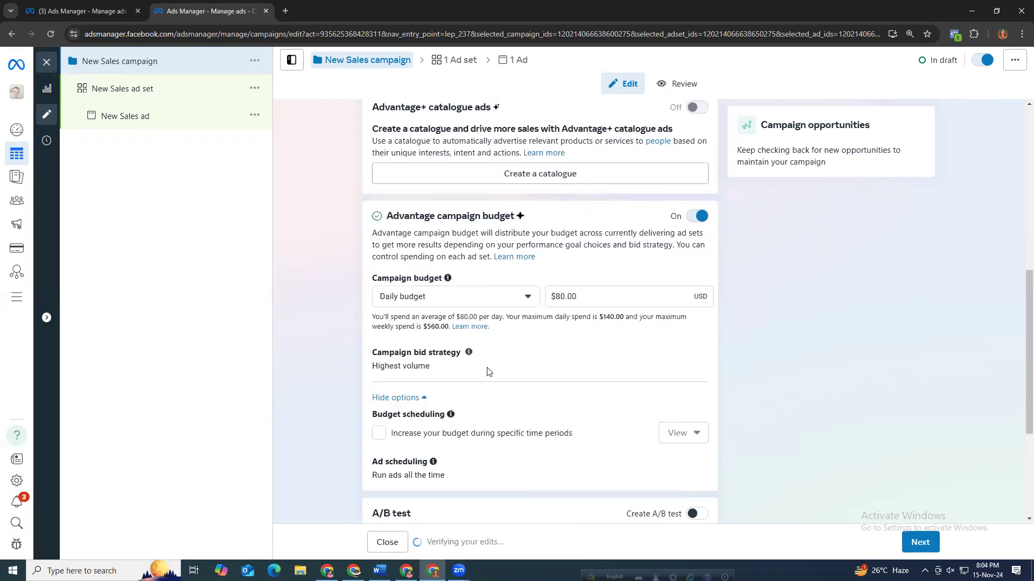
scroll(533, 397, down, 1)
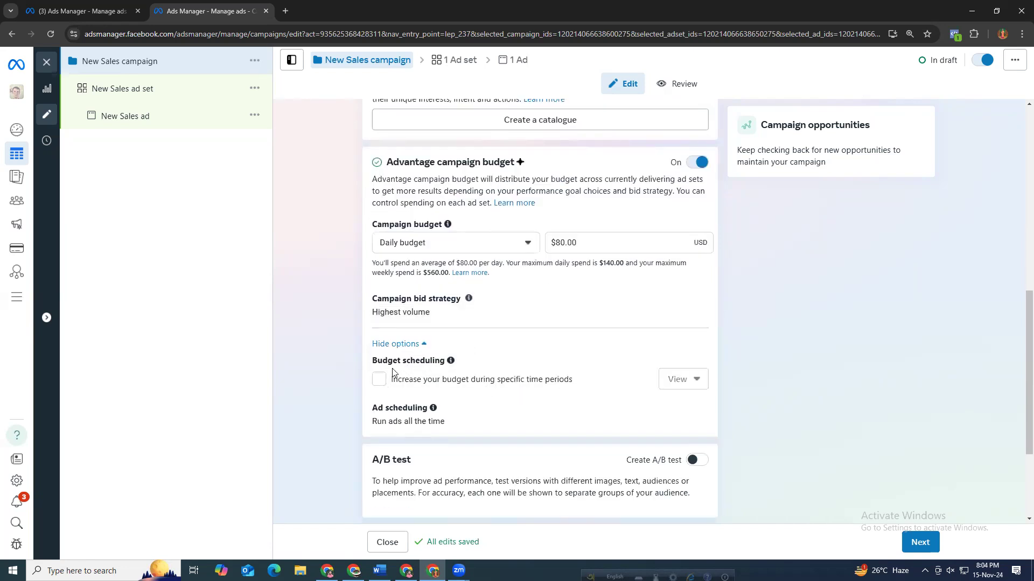
drag(377, 361, 432, 361)
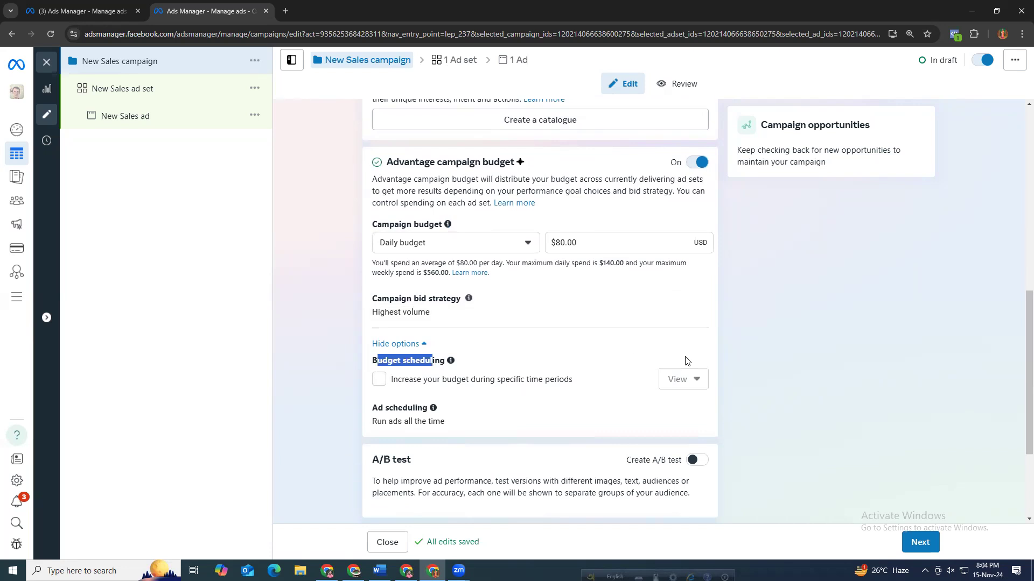
scroll(772, 358, down, 3)
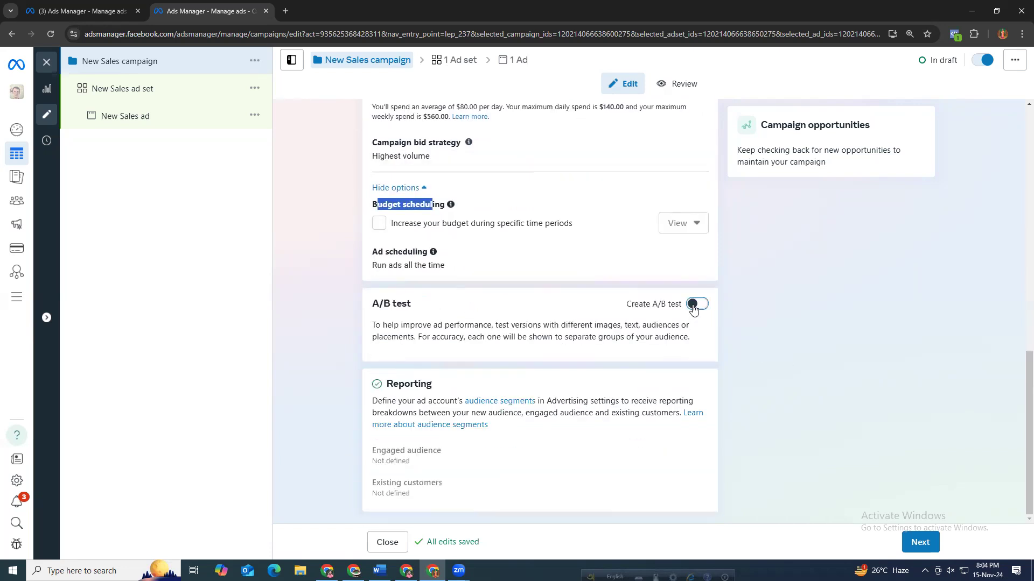
click(693, 308)
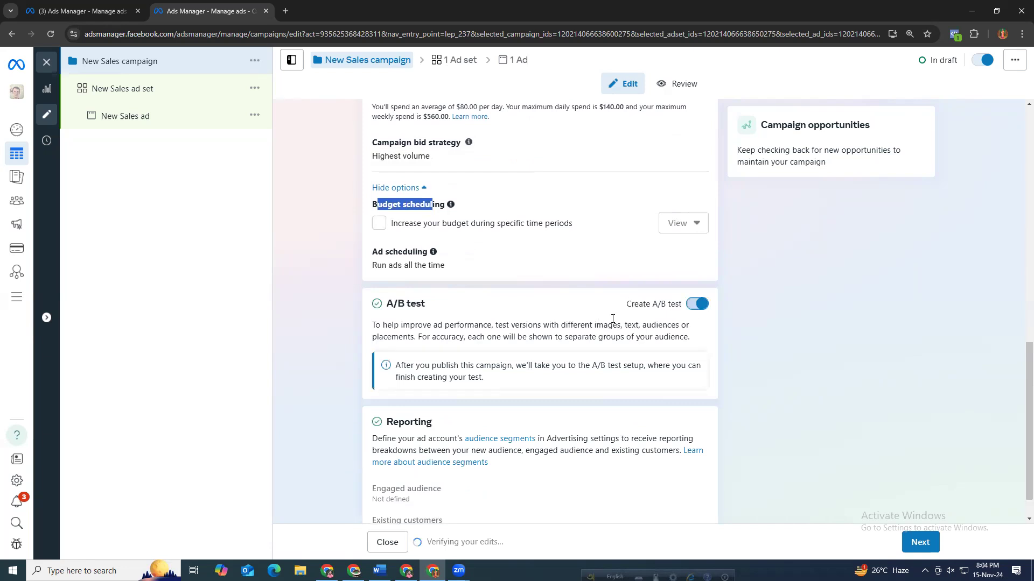
Proceed to the ad set and keep Website as the conversion location.
scroll(722, 348, down, 2)
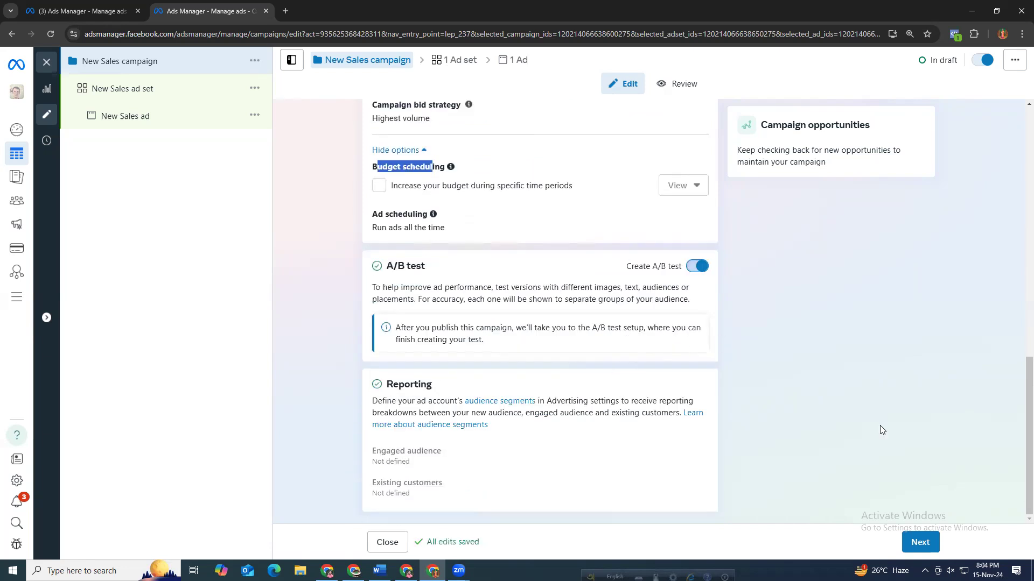
click(919, 543)
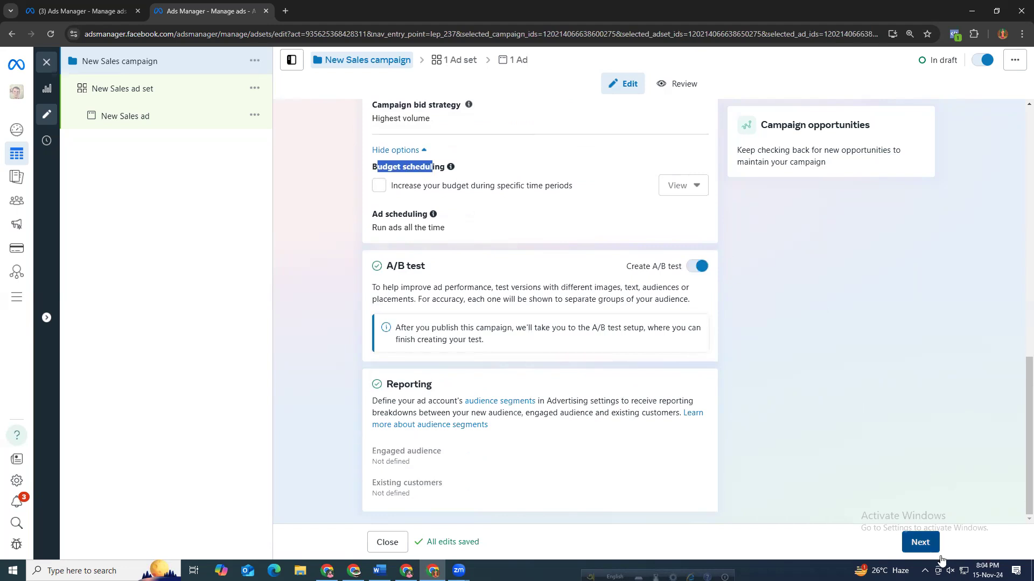
click(904, 542)
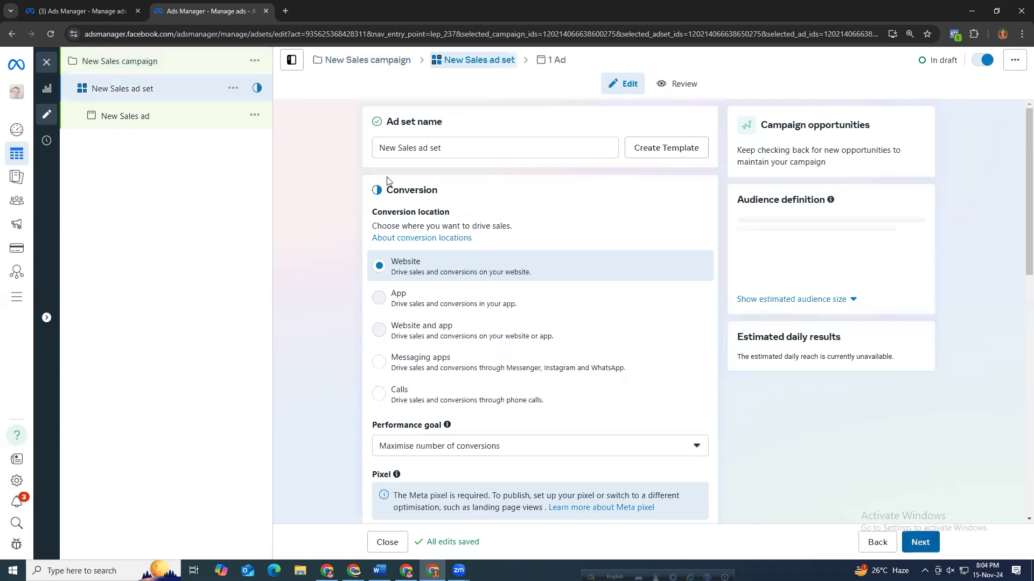
drag(464, 265, 456, 347)
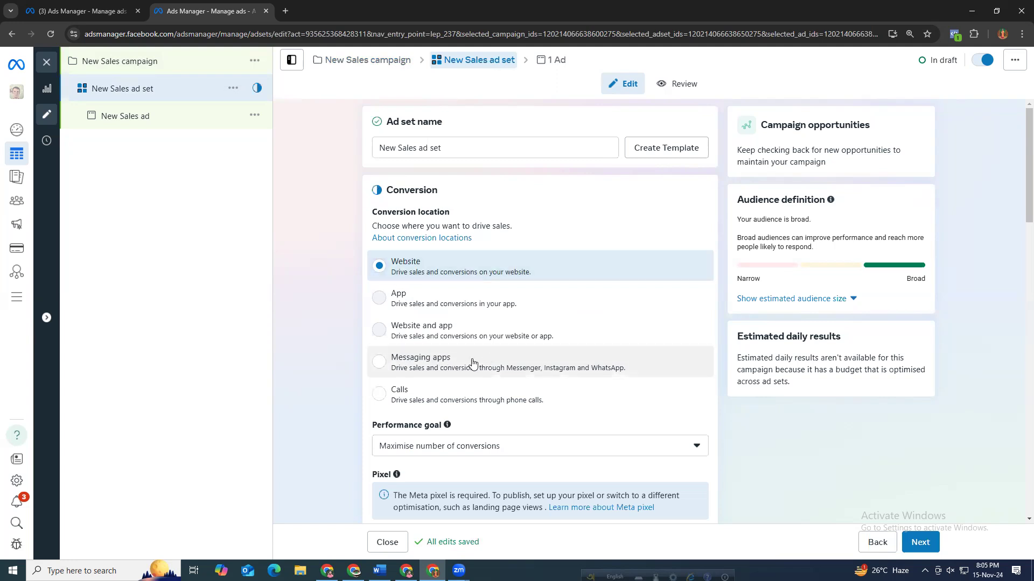
click(454, 264)
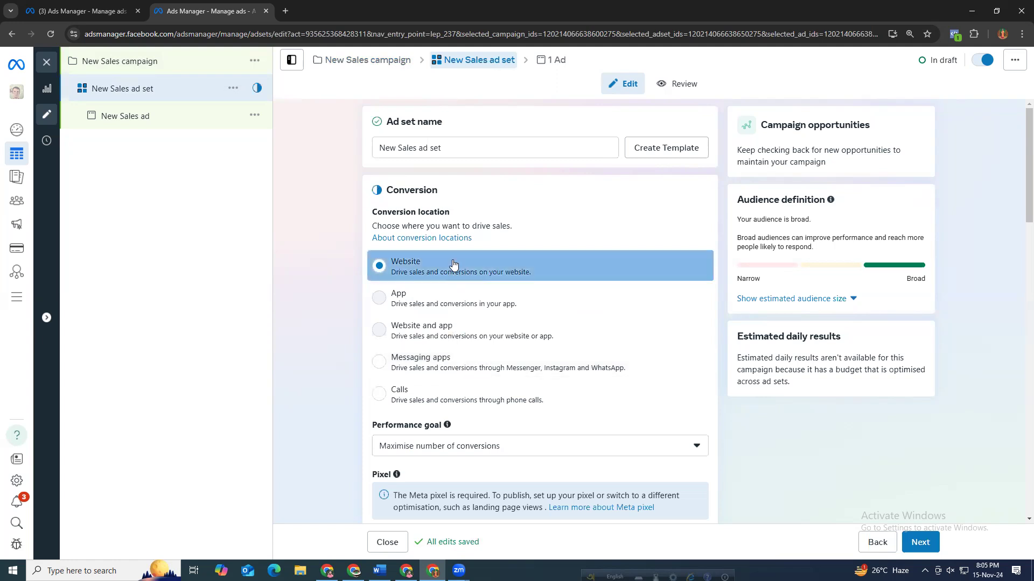
In a new tab, search Google for nibrashsale and open the site's batch5061 folder.
click(286, 10)
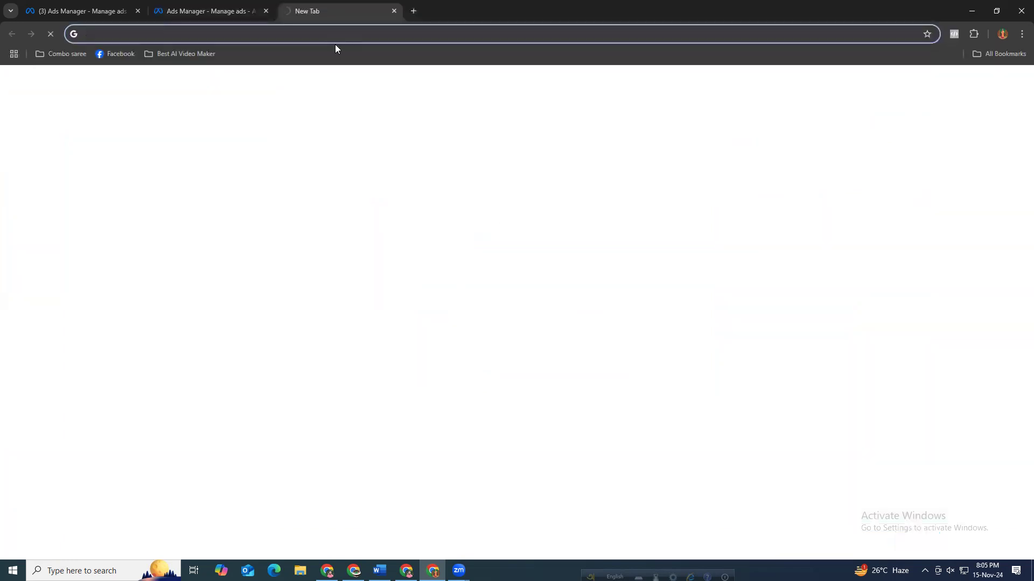
text(nib)
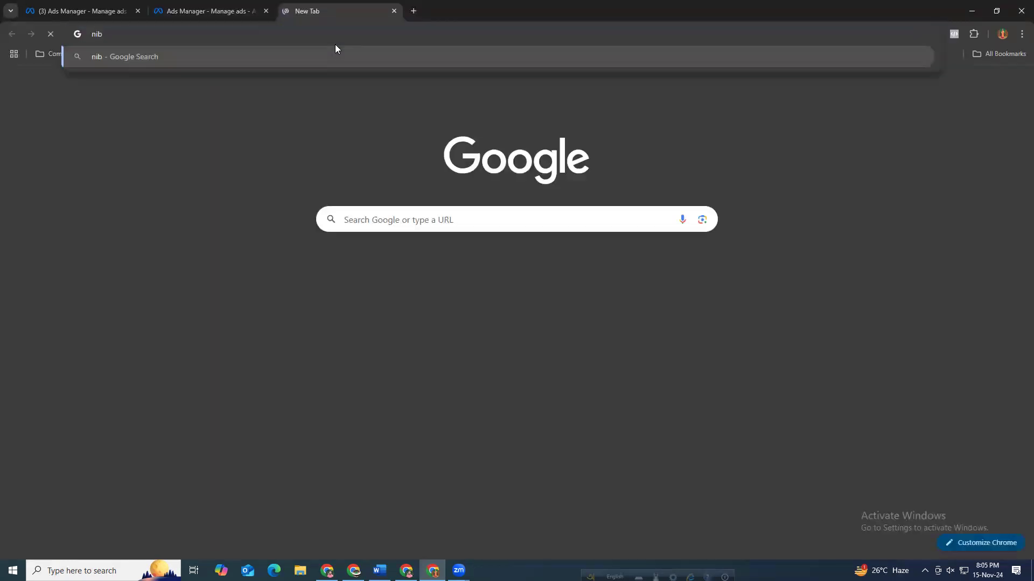
text(ra)
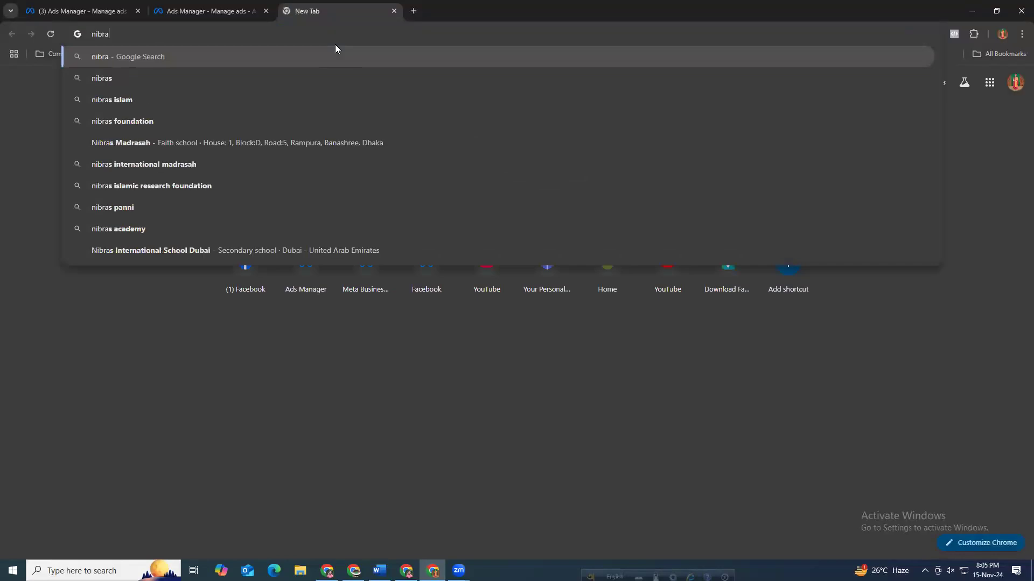
text(shsale)
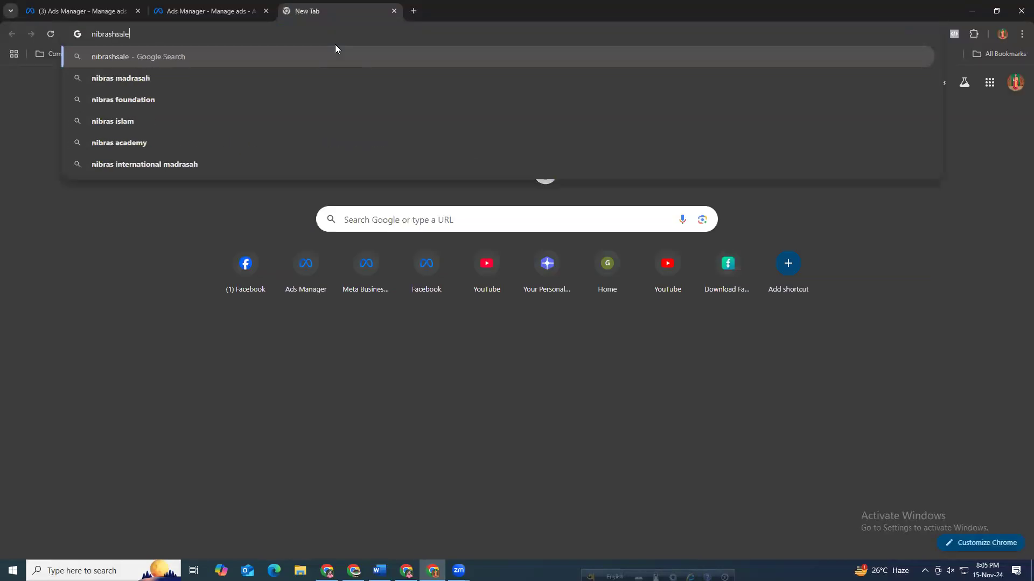
key(Return)
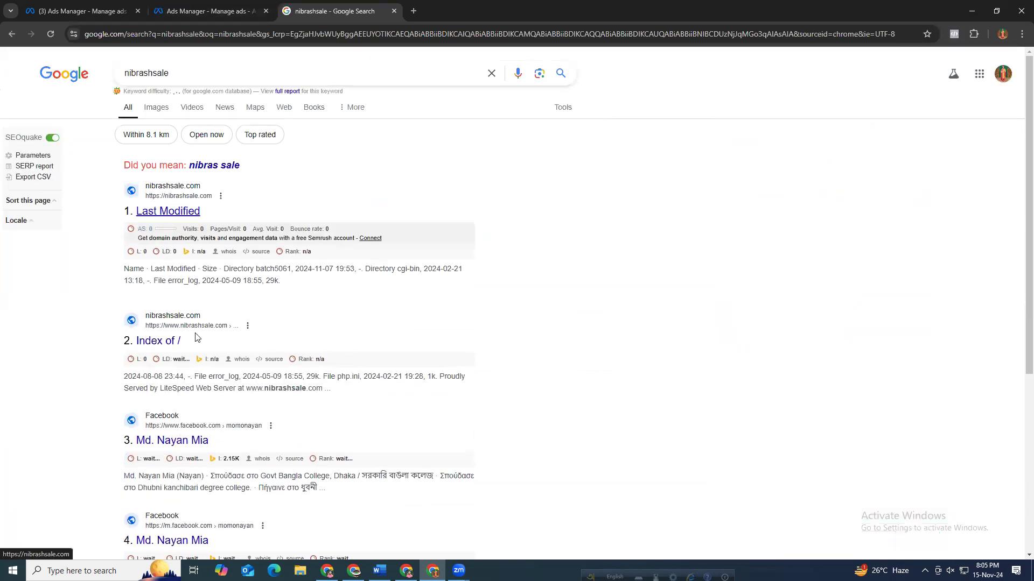
click(172, 340)
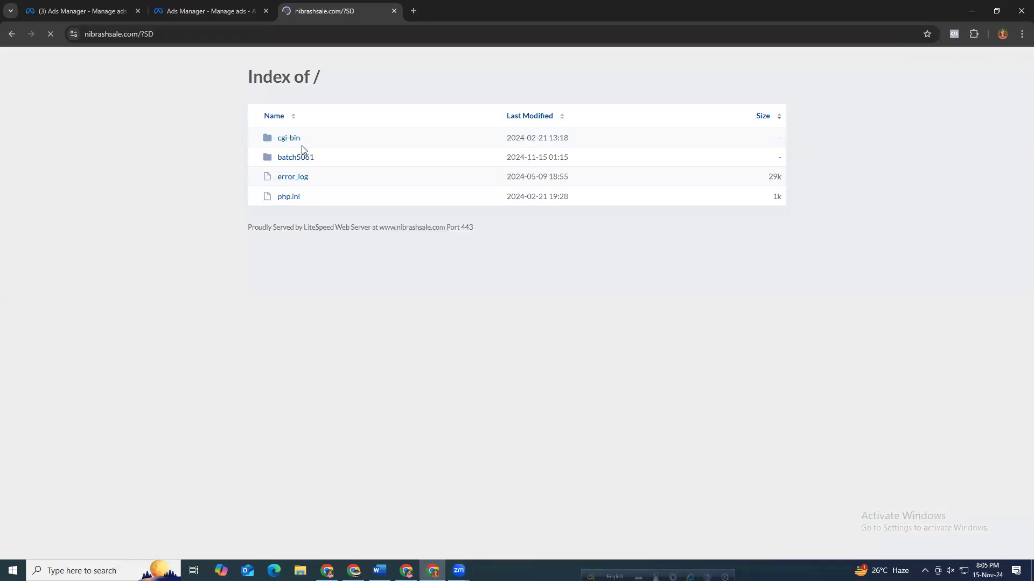
click(296, 164)
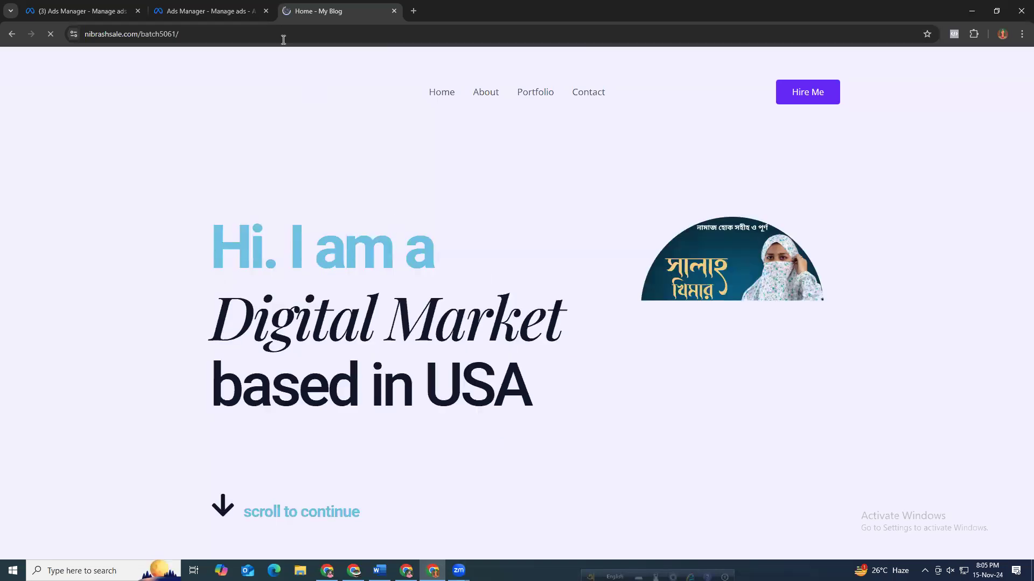
Search for rupantor shop and open the Rupantor Shop website.
click(253, 33)
text(rupa)
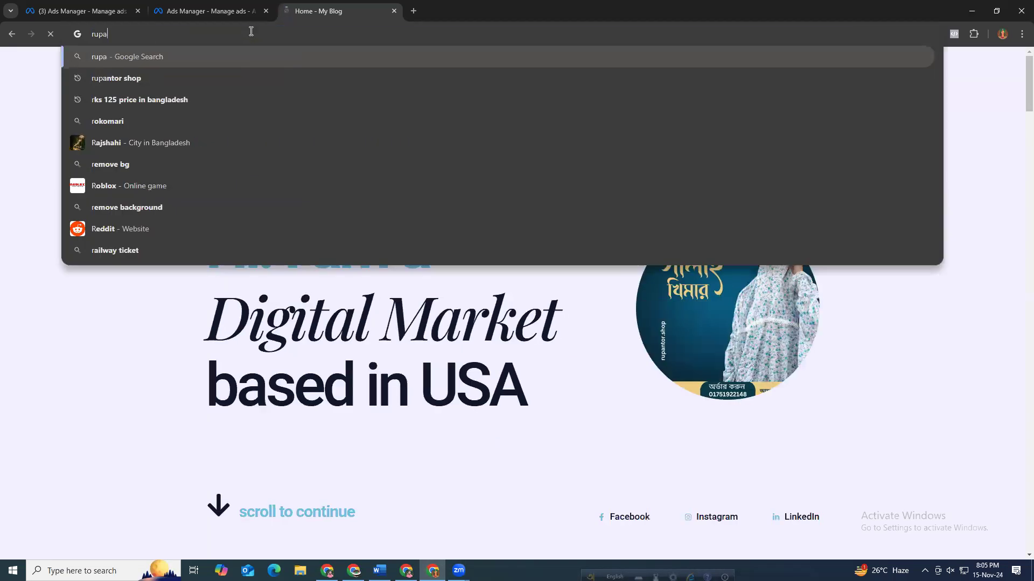
text(ntor)
key(Down)
key(Return)
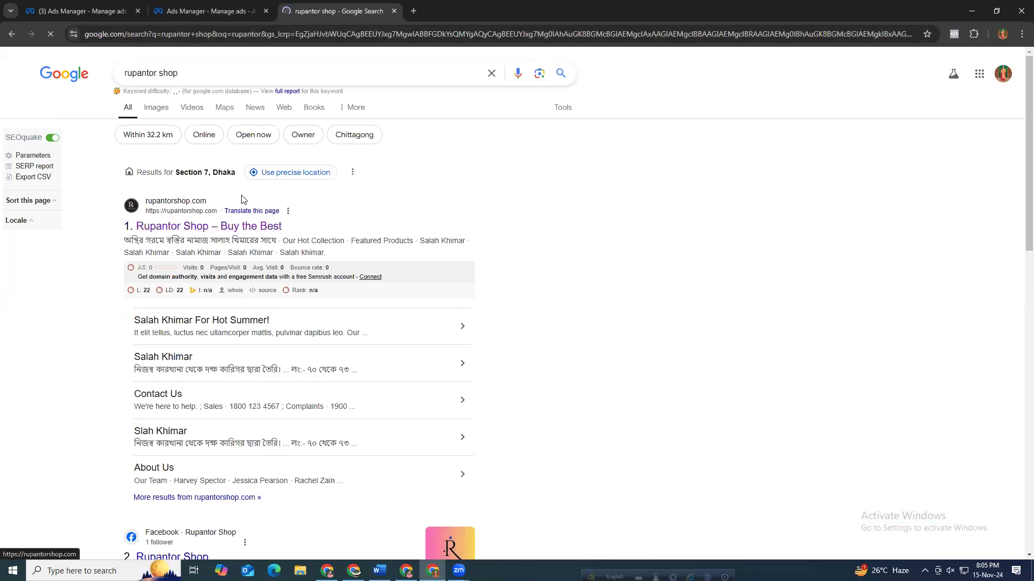
click(201, 228)
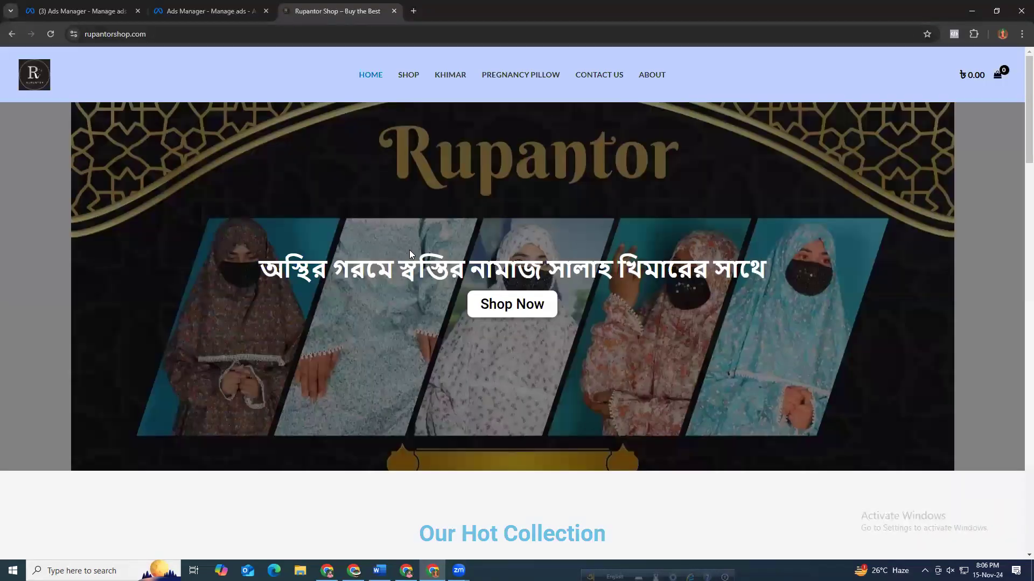
Browse the shop's hot collection and featured products, then return to the top of the home page.
scroll(476, 299, down, 6)
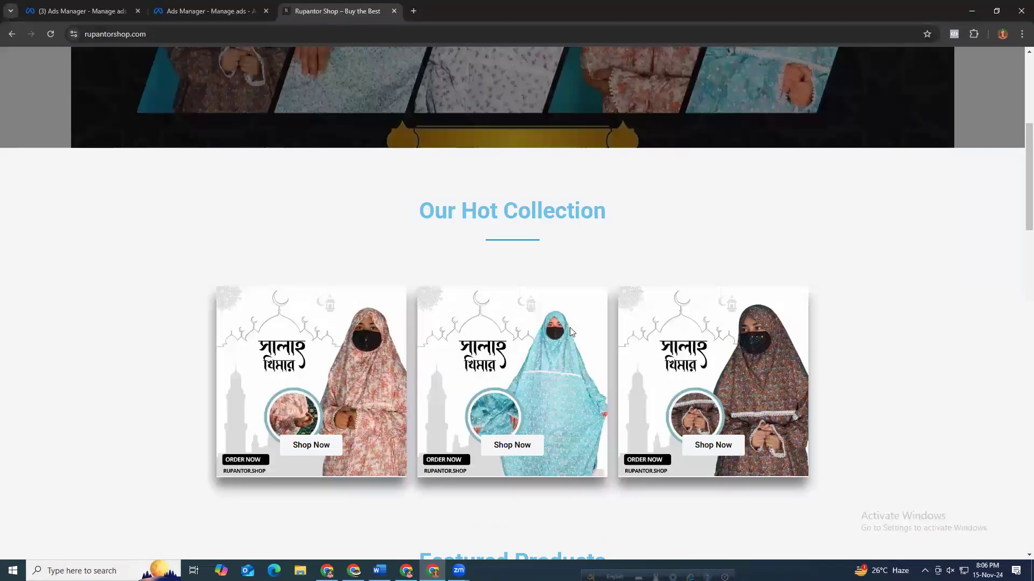
scroll(545, 302, down, 8)
scroll(546, 302, down, 5)
scroll(577, 316, up, 2)
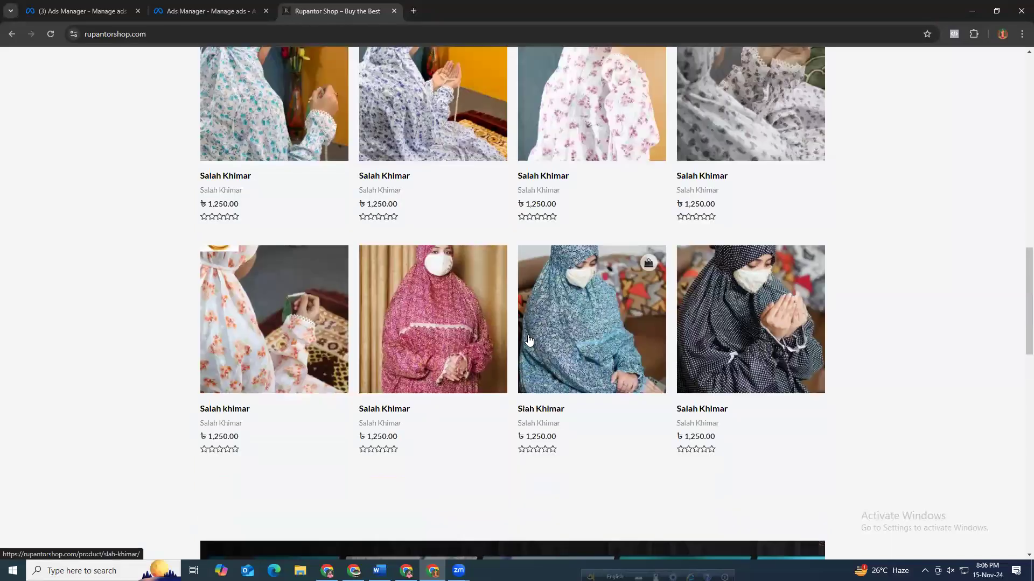
scroll(572, 432, up, 3)
click(573, 433)
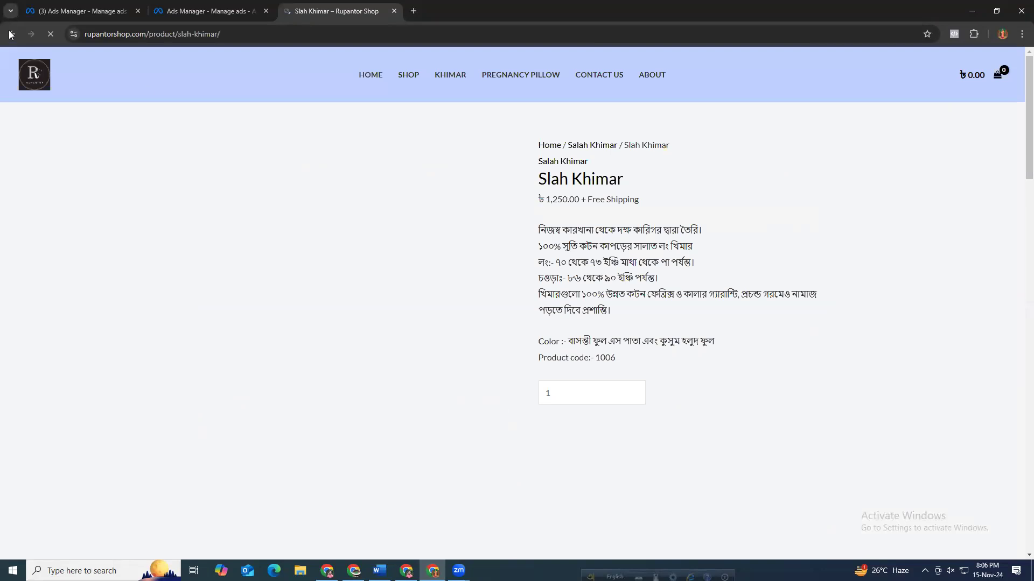
click(10, 34)
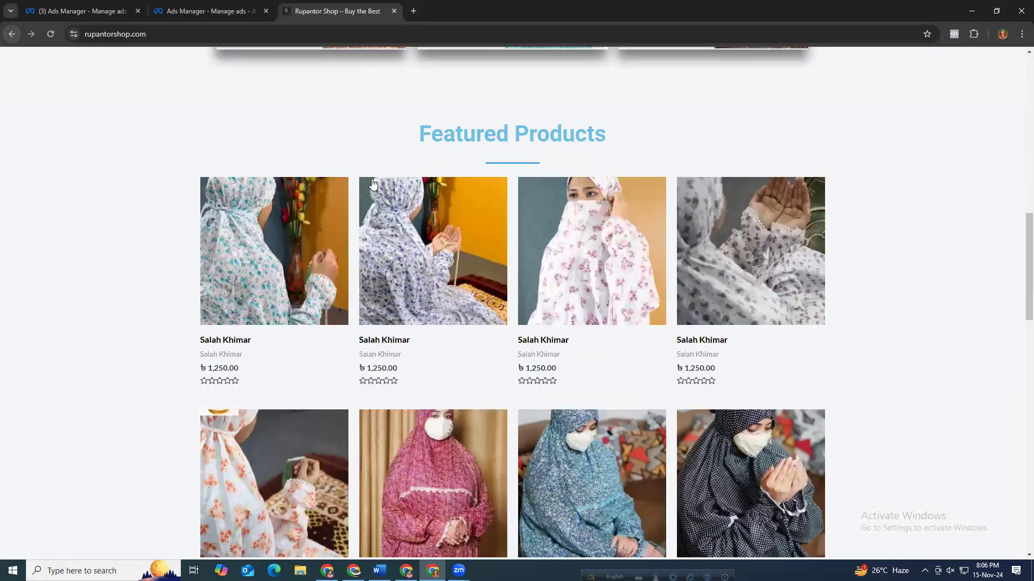
scroll(371, 183, up, 10)
scroll(415, 146, up, 4)
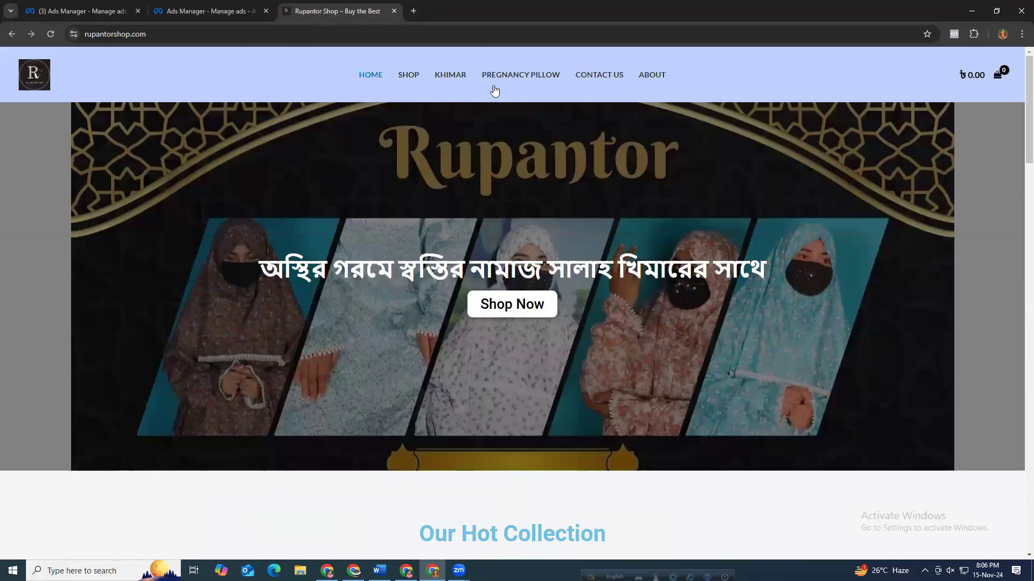
Open the Khimar landing page and select its URL in the address bar.
click(457, 82)
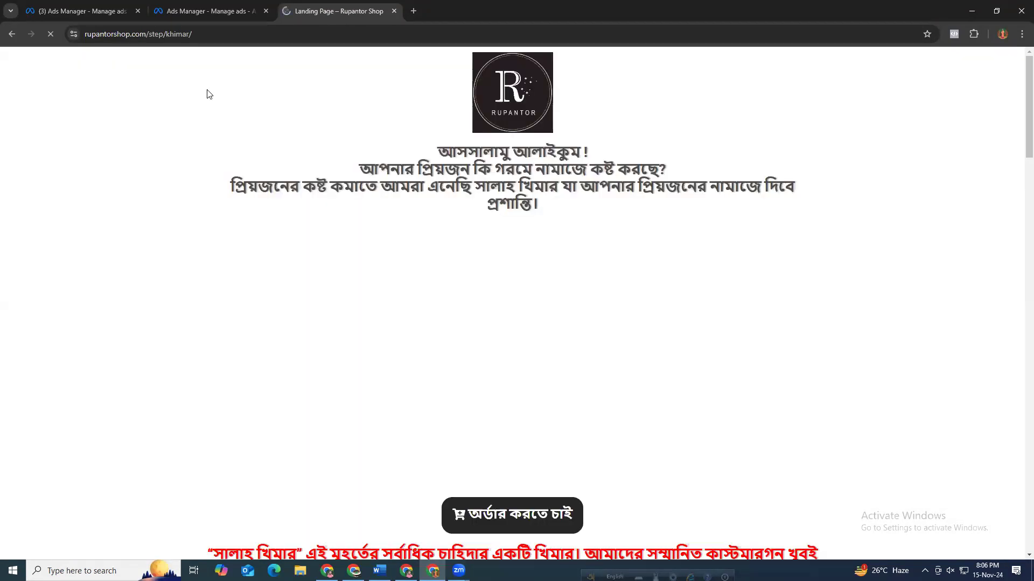
click(198, 36)
key(ctrl+a)
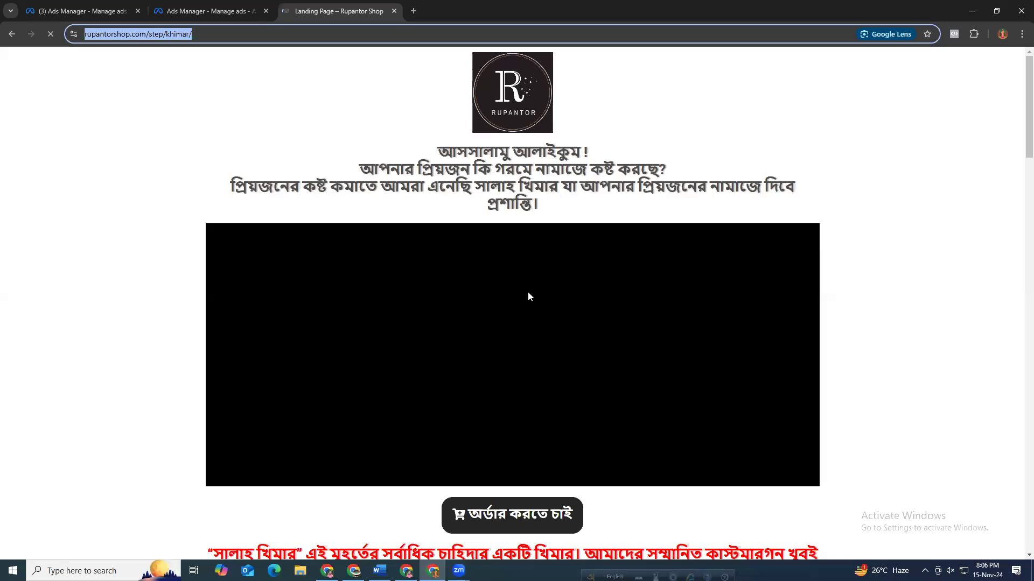
scroll(580, 320, down, 10)
scroll(601, 340, down, 8)
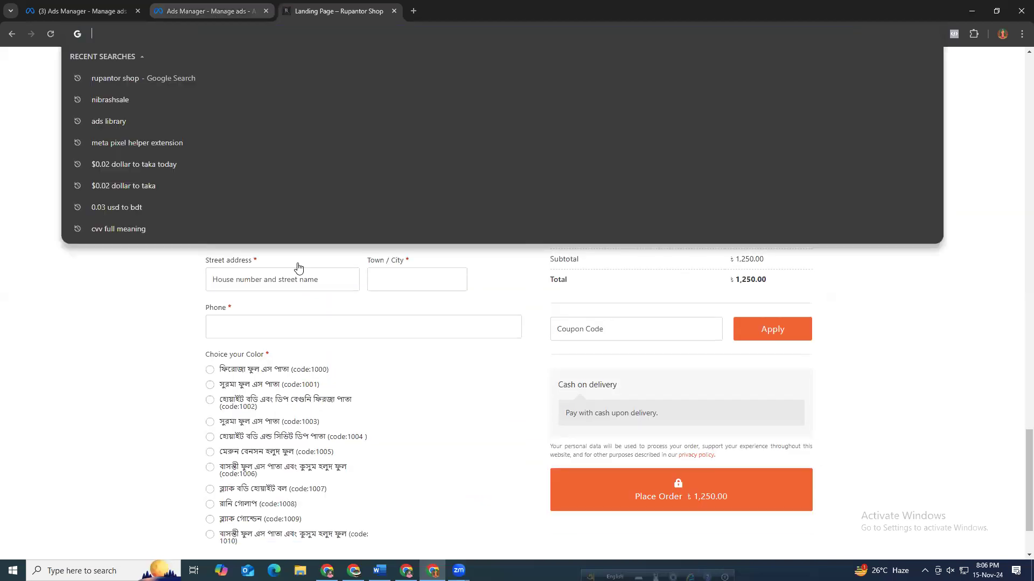
key(BackSpace)
click(211, 12)
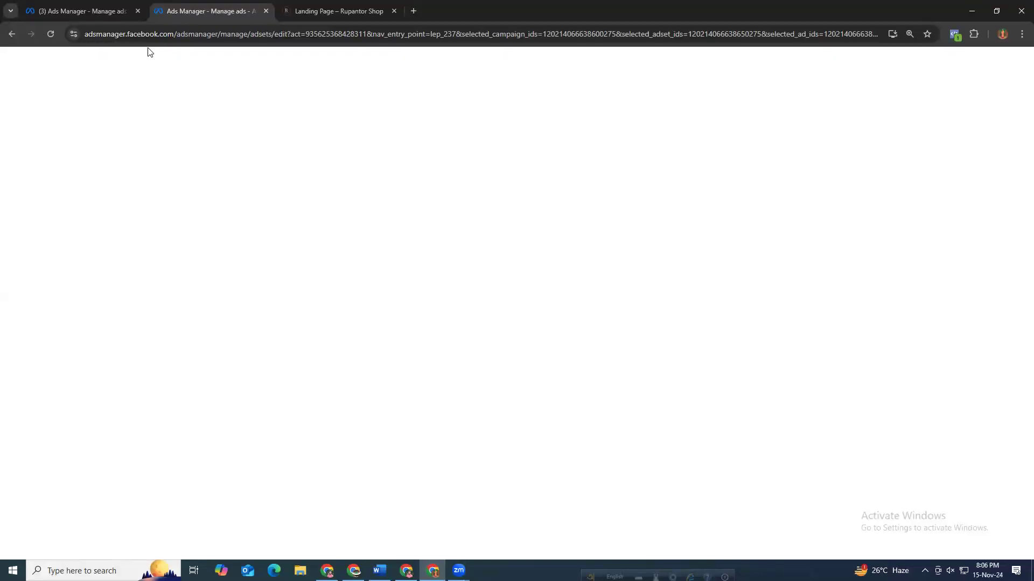
click(78, 9)
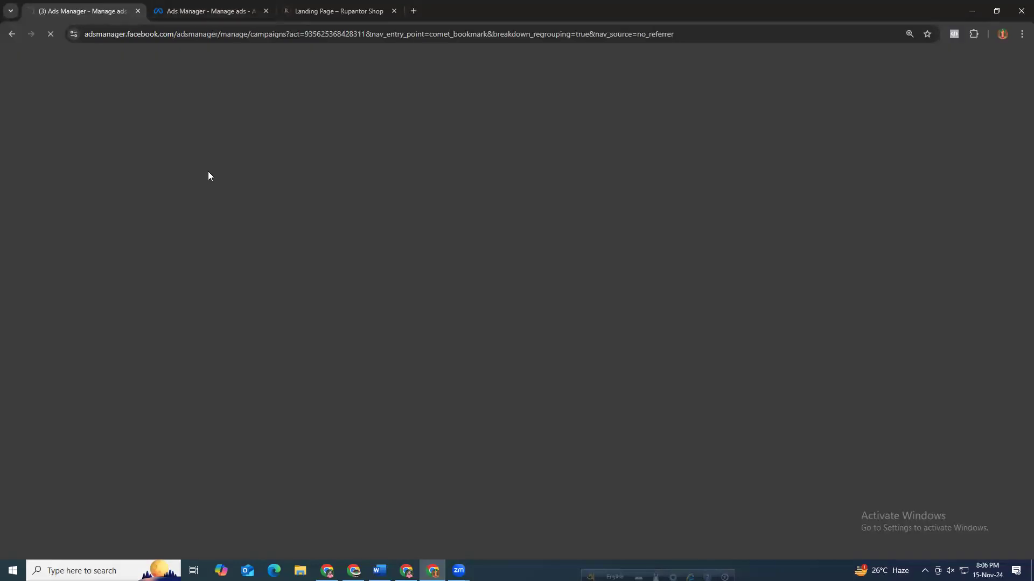
click(192, 9)
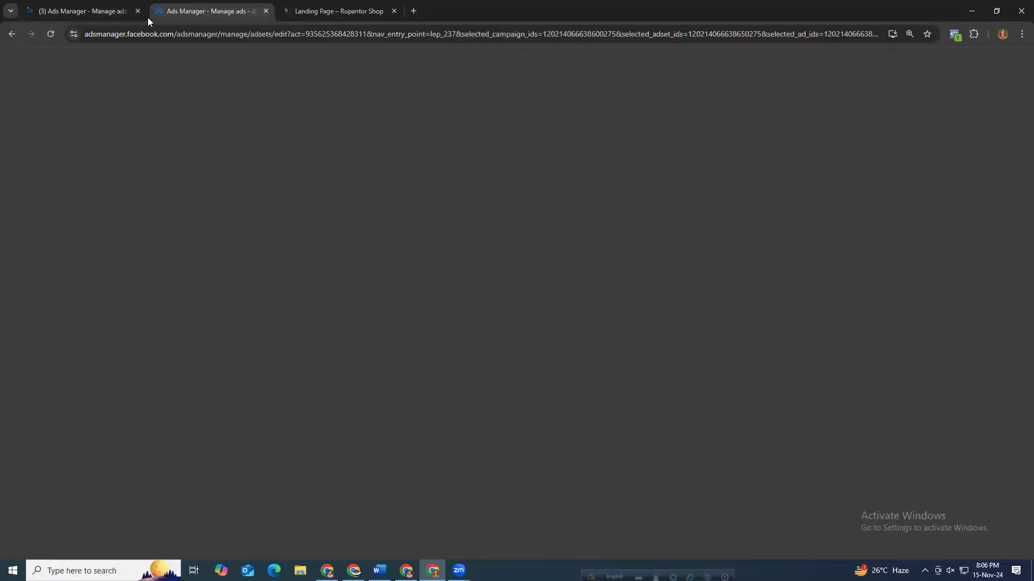
click(89, 16)
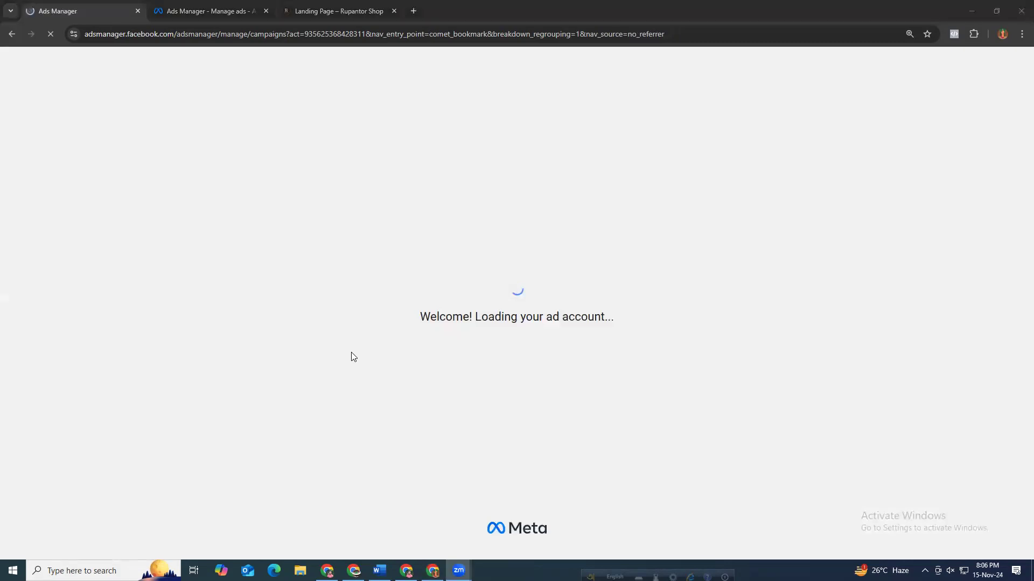
click(188, 7)
key(ctrl+Tab)
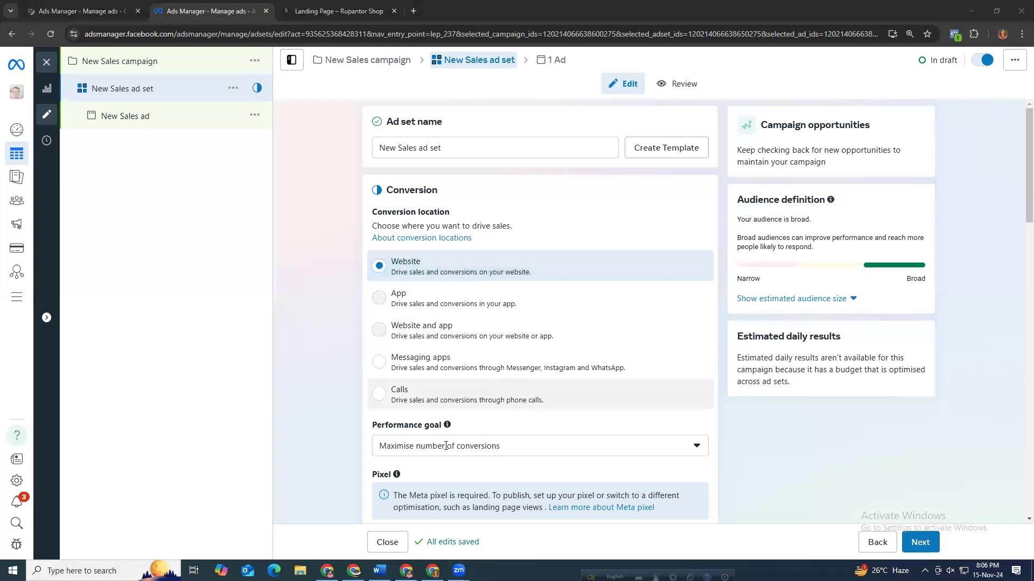
Review the performance goal options, keeping Maximise number of conversions for the ad set.
scroll(446, 446, down, 1)
click(442, 393)
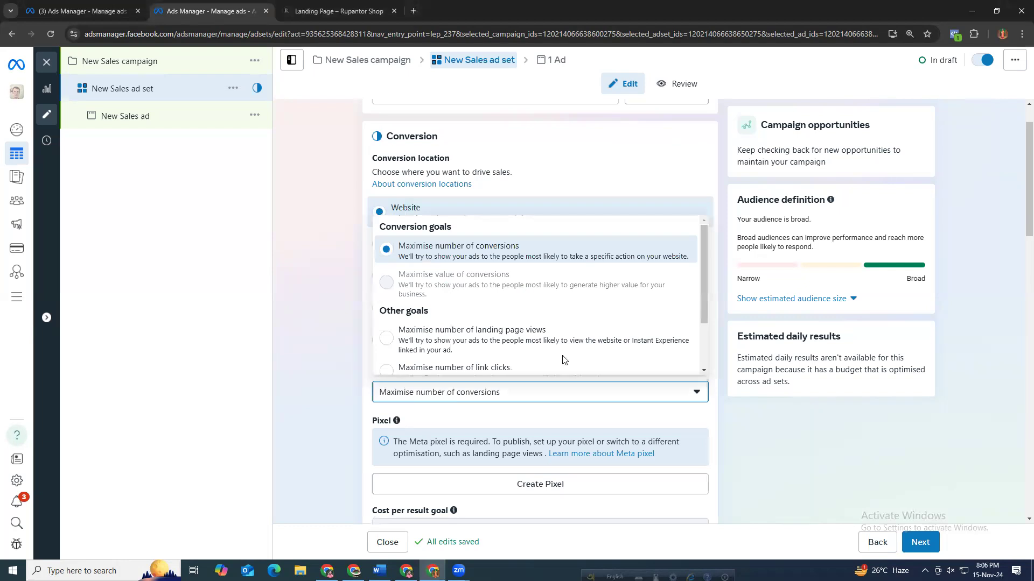
scroll(559, 358, down, 2)
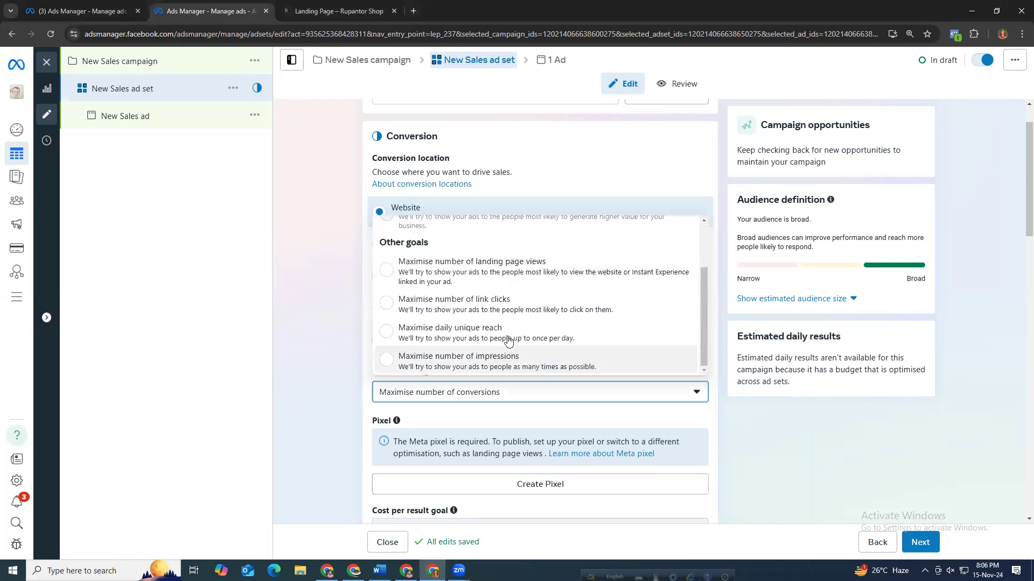
scroll(428, 294, up, 1)
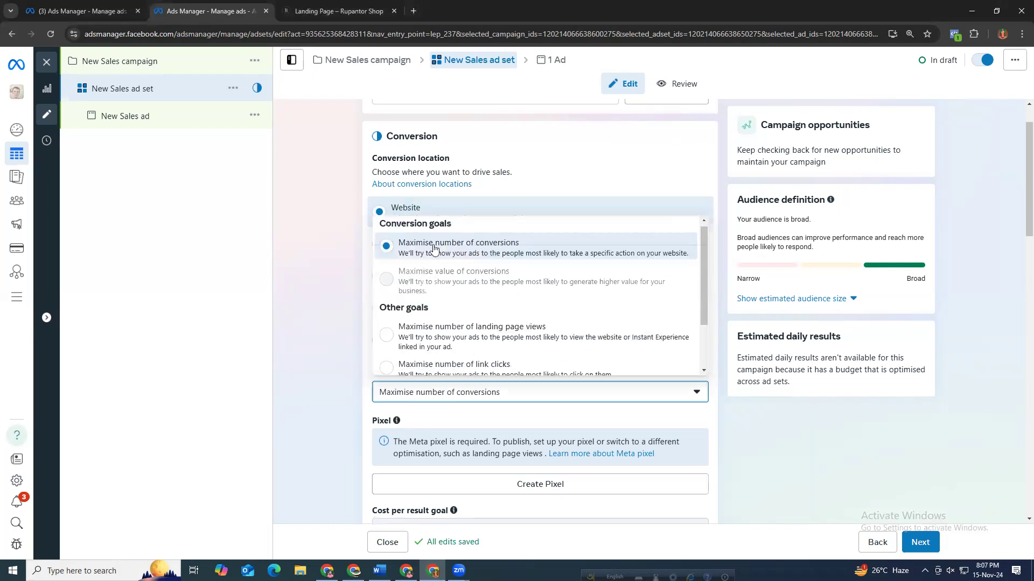
click(339, 270)
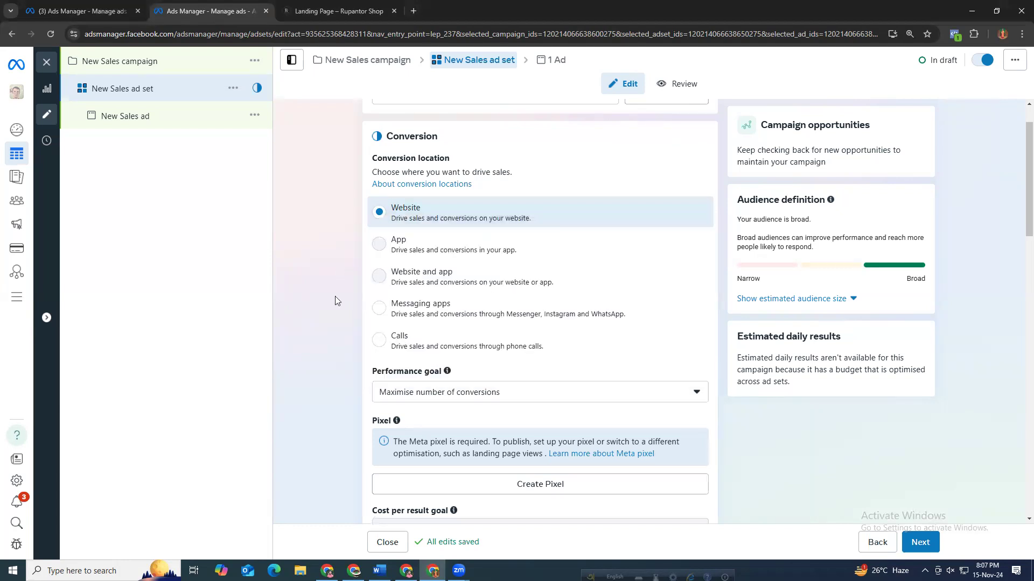
Read the Meta pixel requirement notice in the ad set's Pixel section.
scroll(335, 300, down, 2)
scroll(336, 301, down, 2)
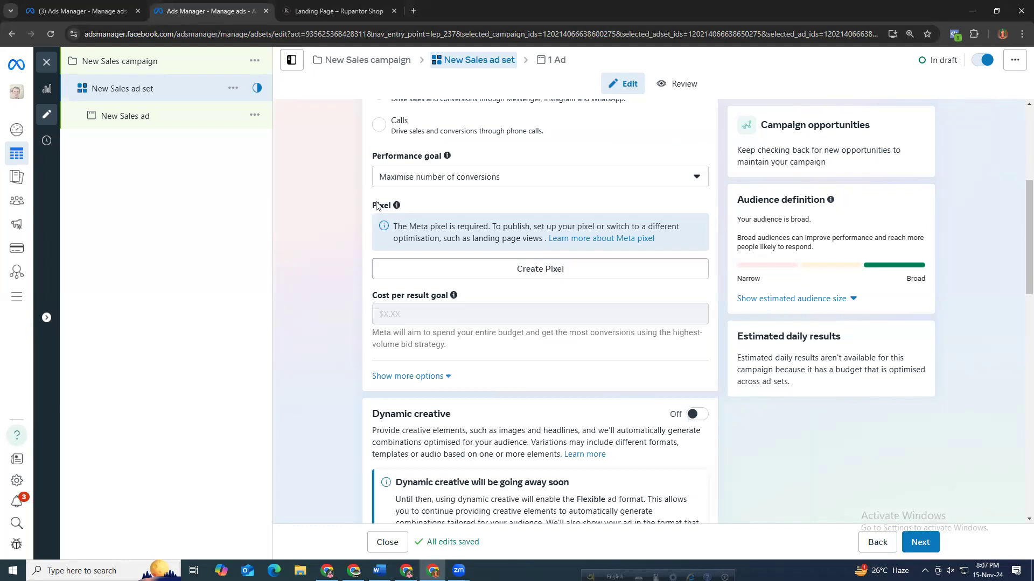
click(500, 272)
drag(393, 226, 489, 226)
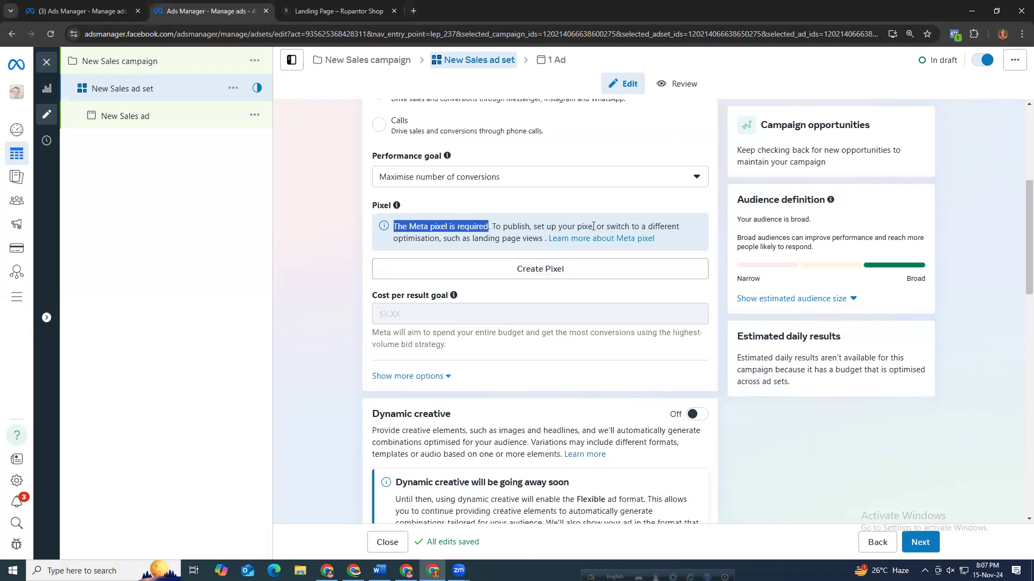
drag(592, 226, 596, 227)
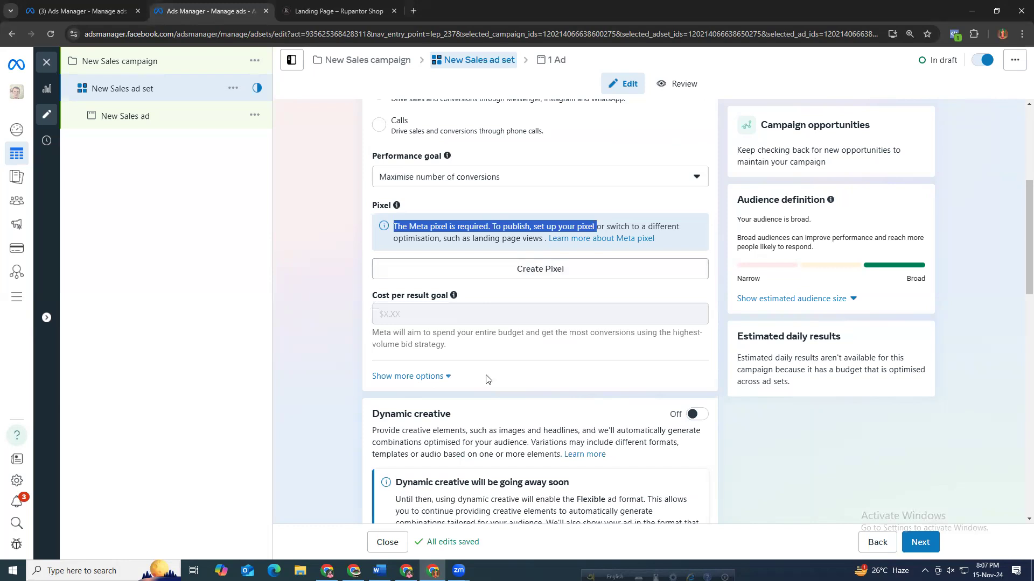
scroll(486, 380, down, 7)
scroll(477, 368, up, 4)
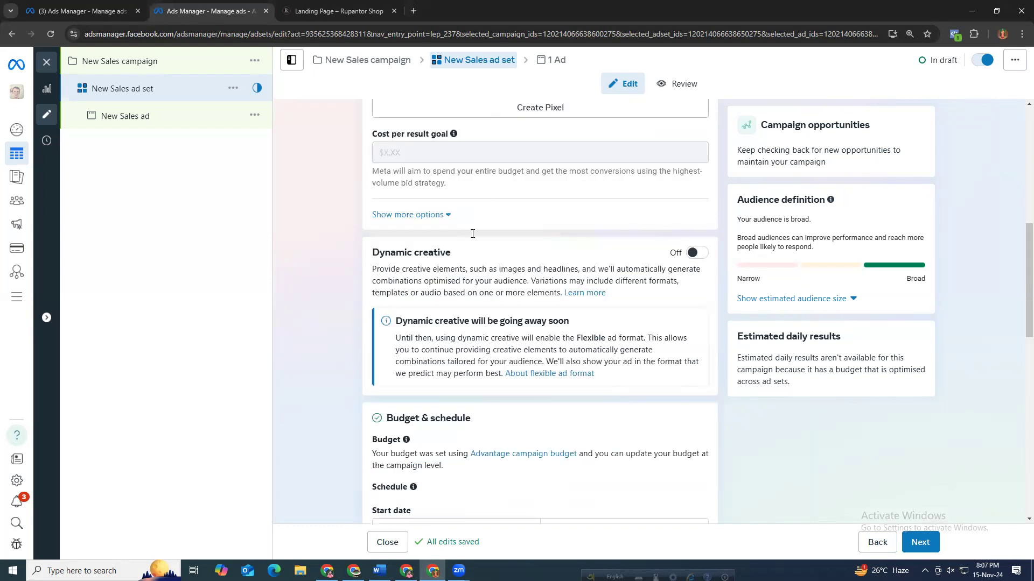
scroll(473, 233, up, 3)
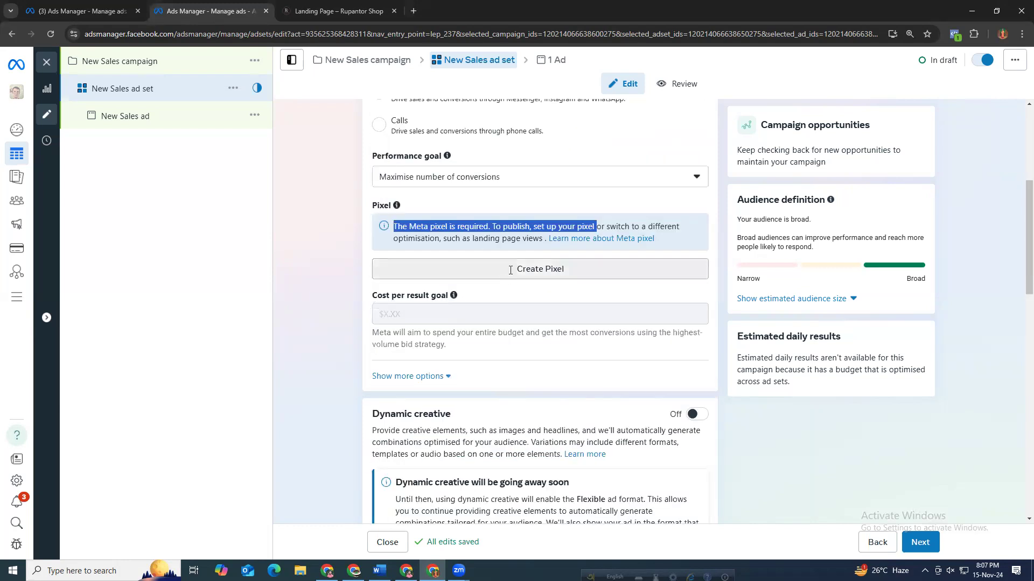
click(511, 270)
click(418, 233)
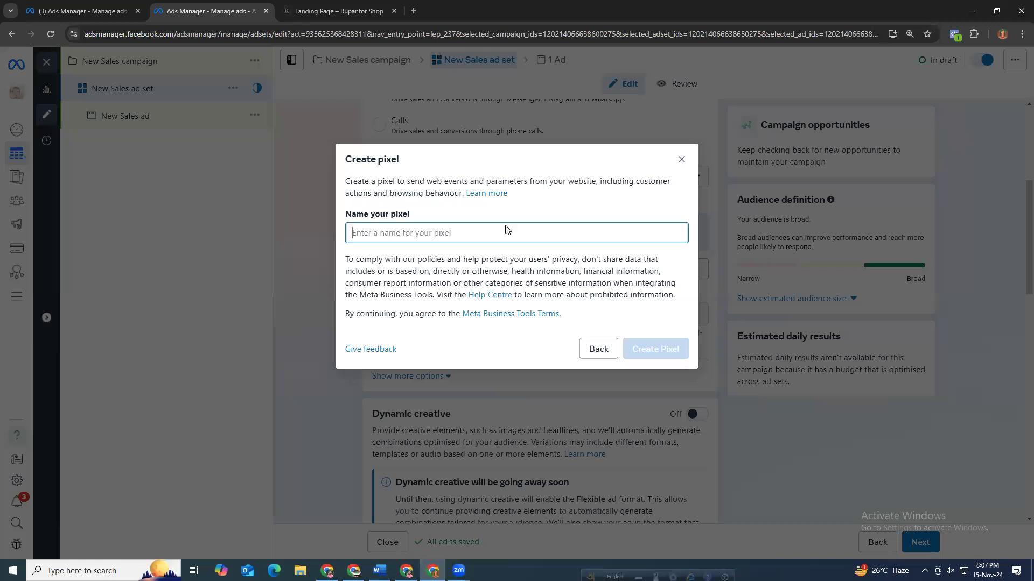
click(678, 160)
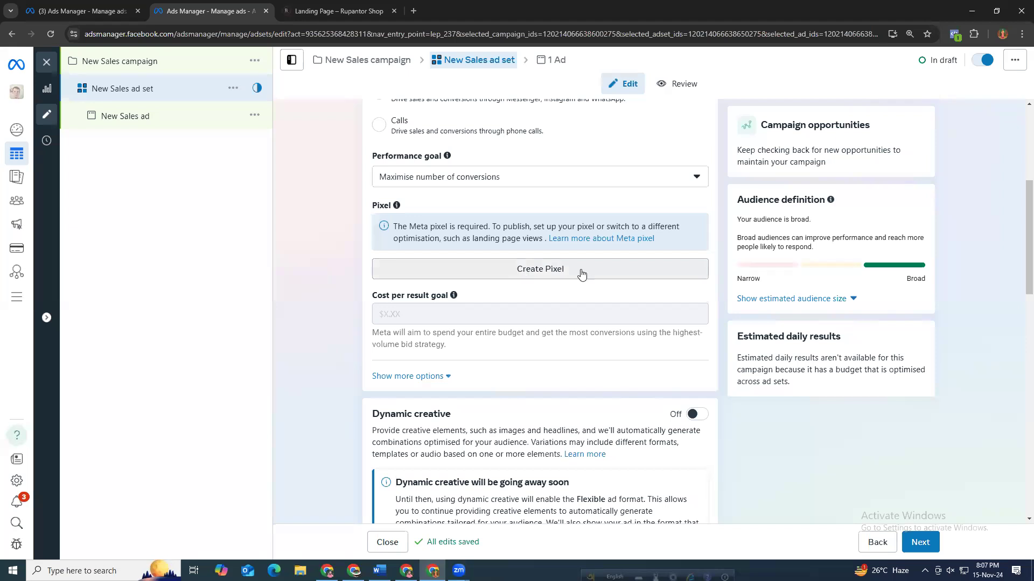
Scroll through the ad set's dynamic creative, budget and schedule, and audience controls settings.
scroll(438, 314, down, 3)
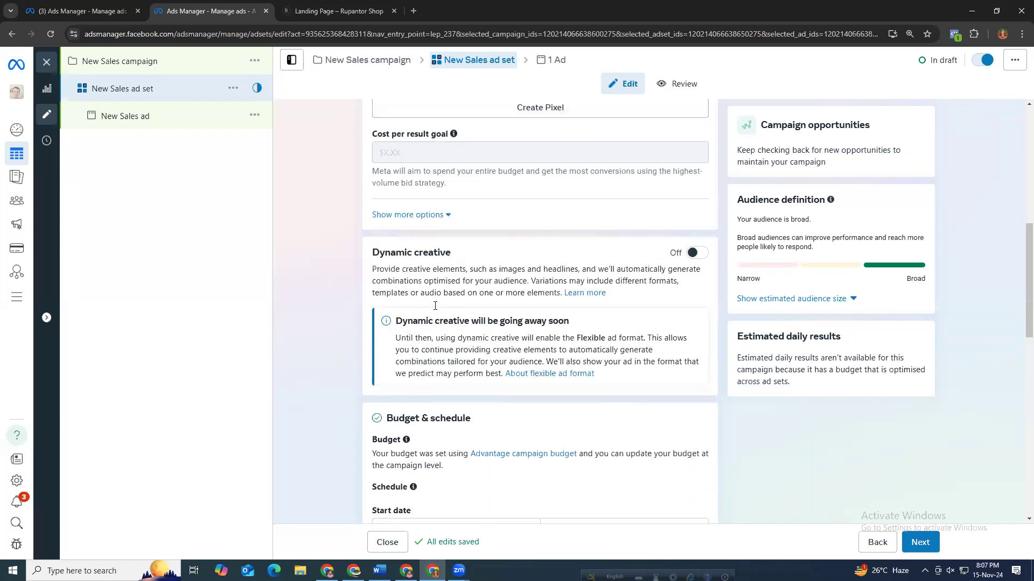
scroll(435, 305, up, 4)
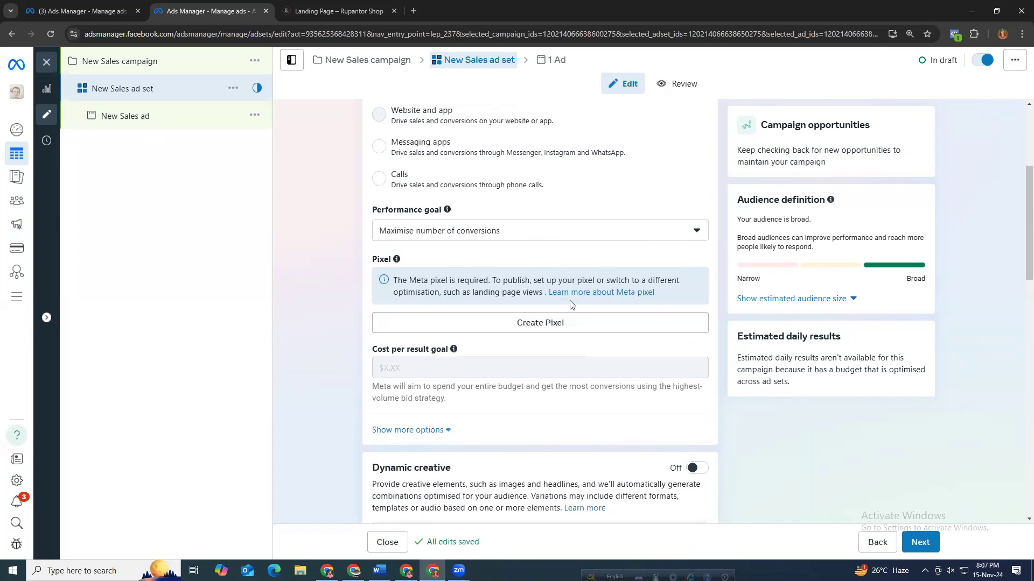
scroll(363, 325, down, 3)
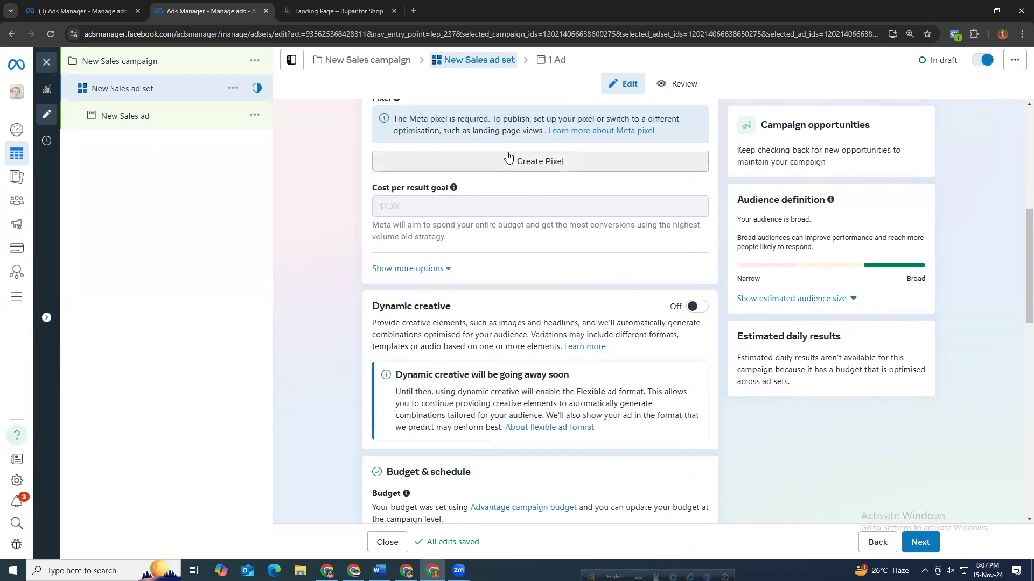
scroll(685, 268, down, 2)
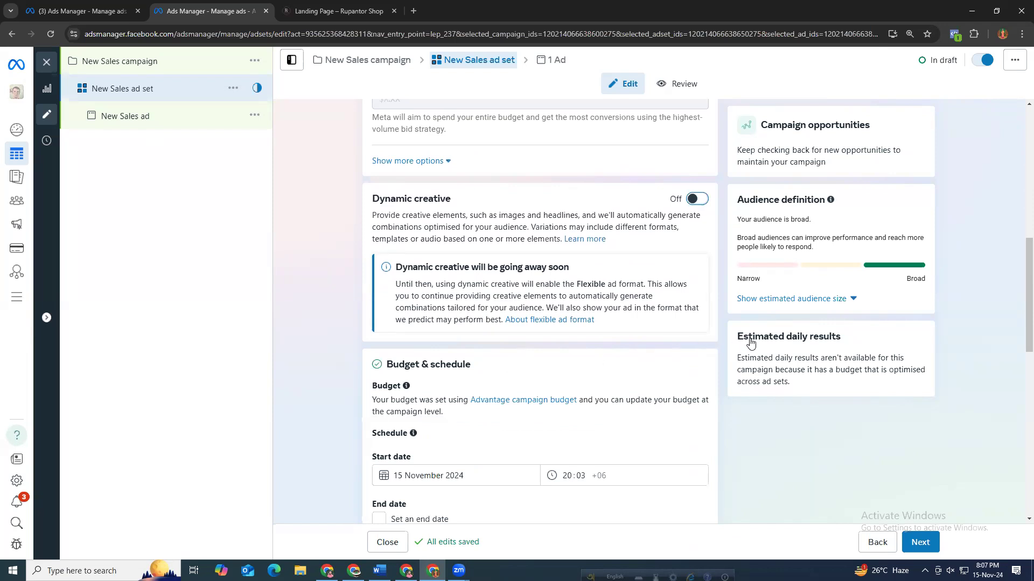
scroll(784, 368, down, 2)
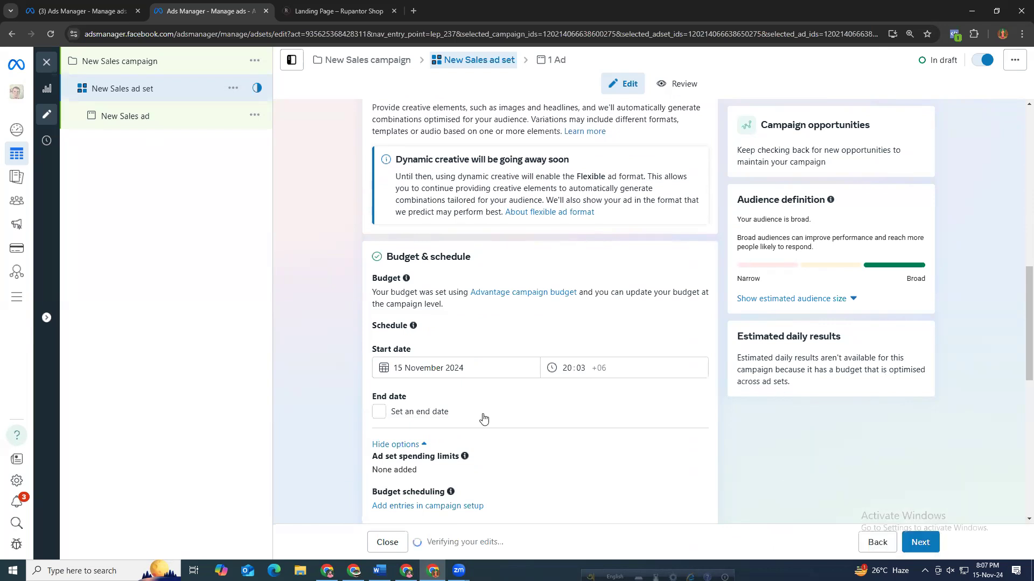
scroll(431, 422, down, 3)
scroll(459, 375, up, 3)
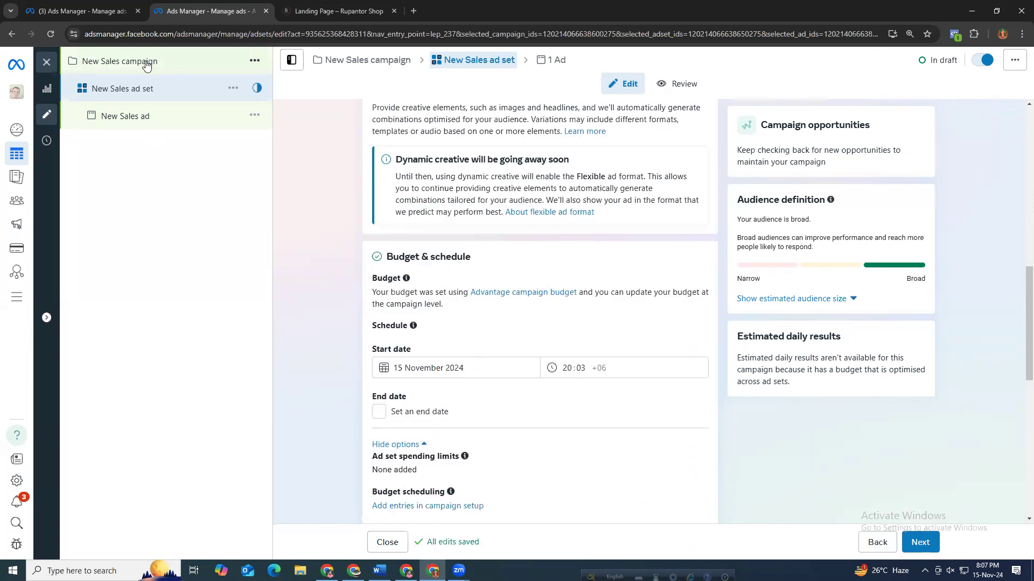
scroll(324, 352, down, 2)
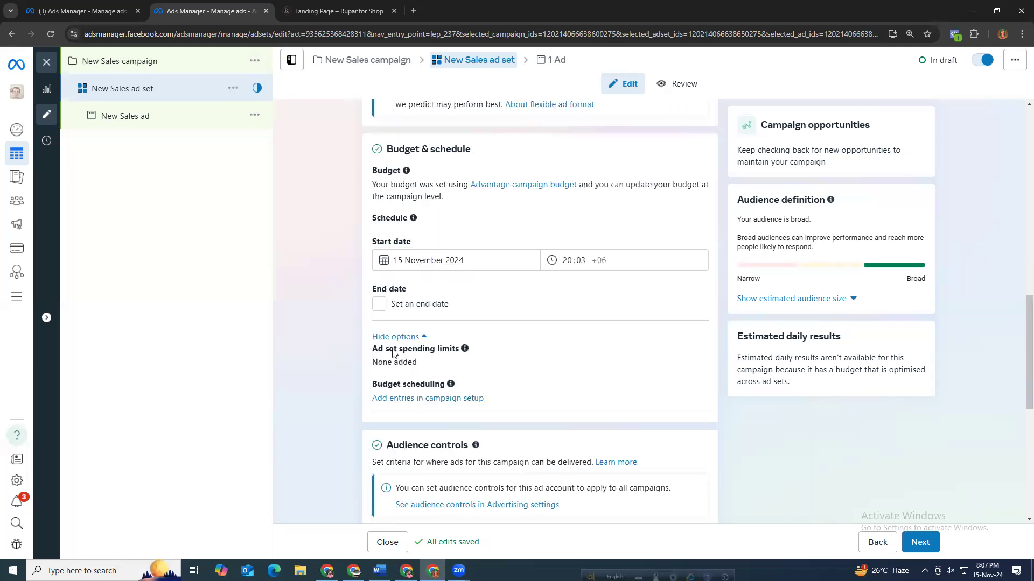
scroll(470, 364, down, 4)
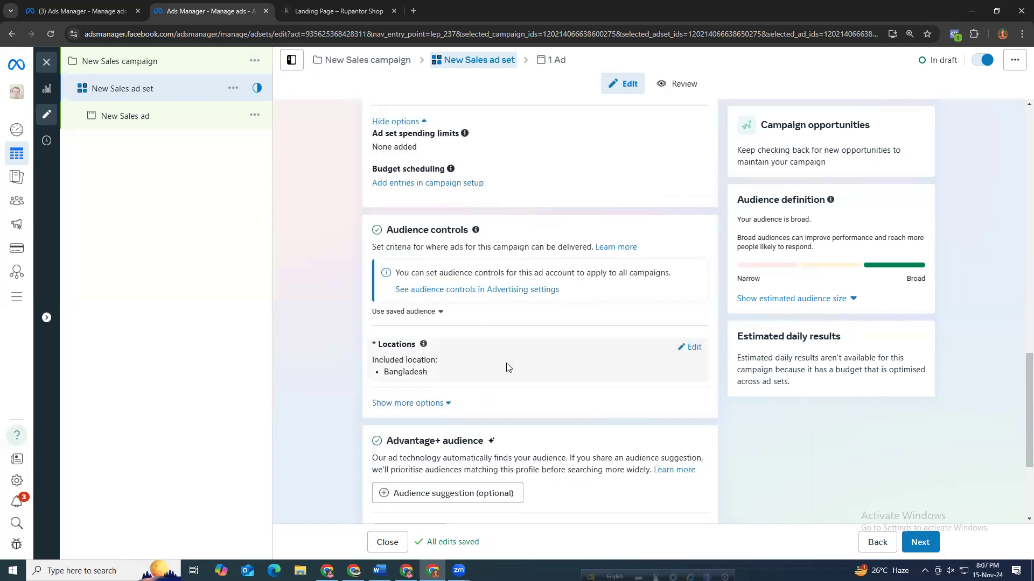
Replace the Bangladesh location with Dhaka, Dhaka Division in the audience locations.
click(694, 347)
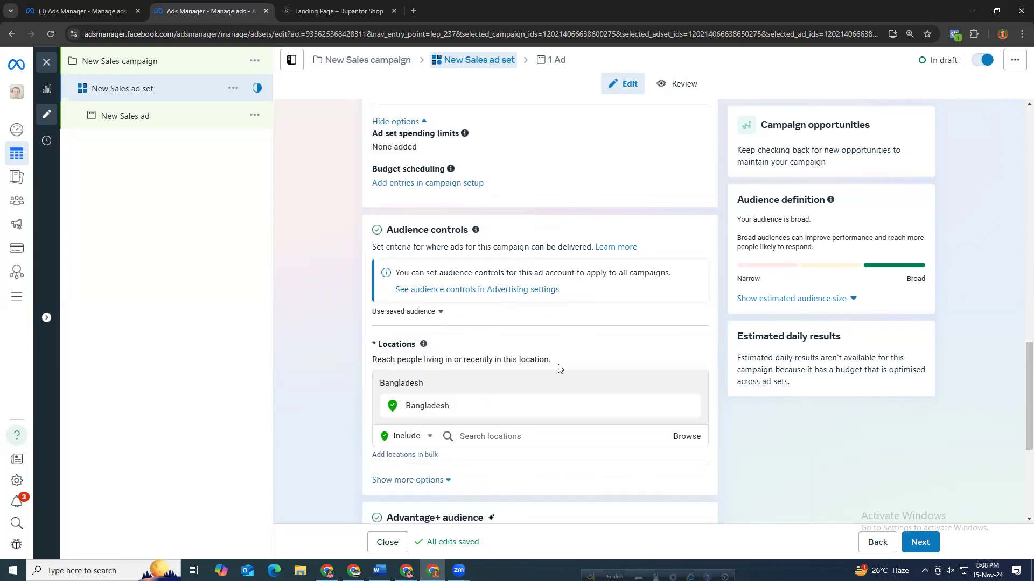
click(689, 386)
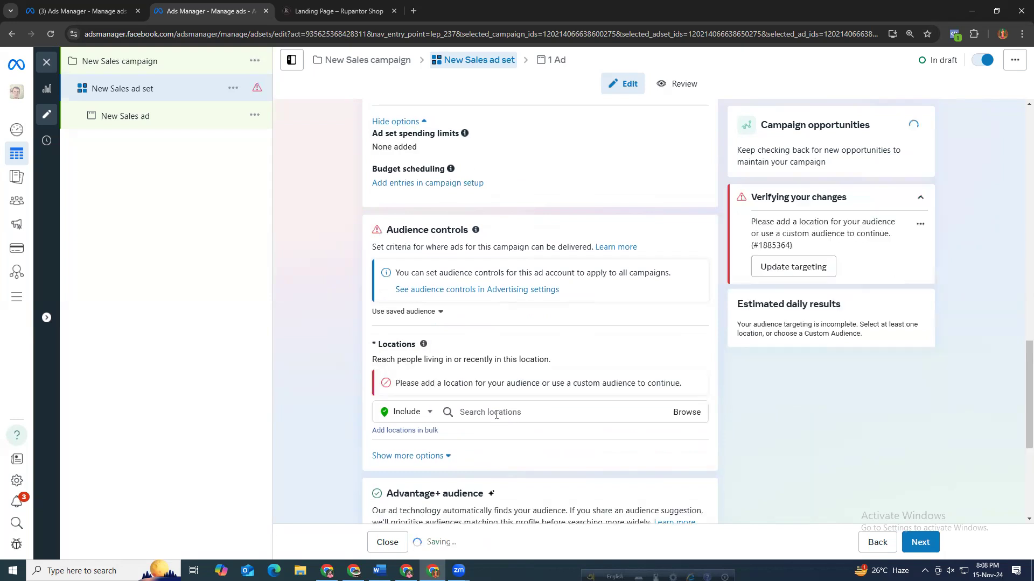
click(496, 412)
text(dhaka)
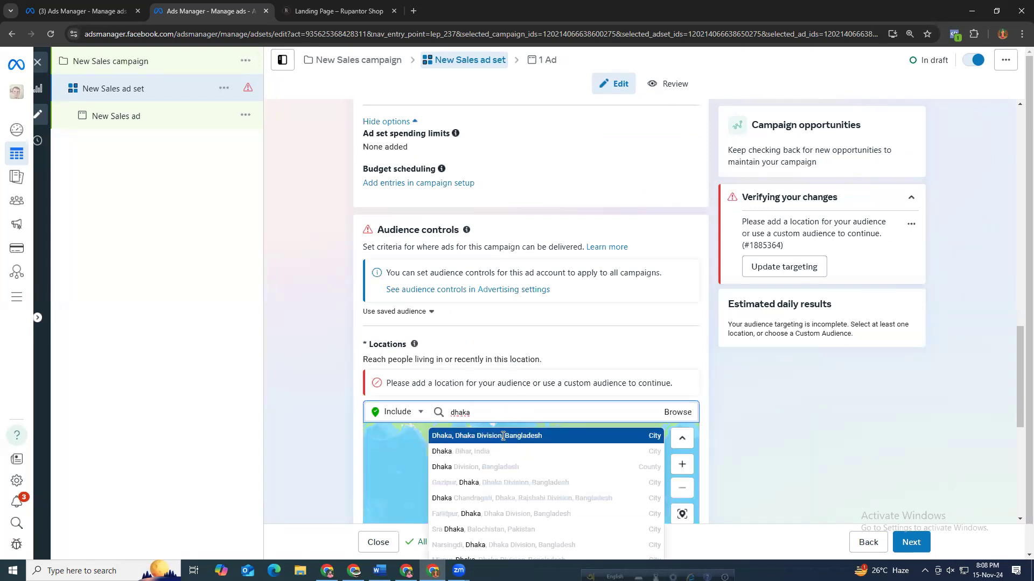
click(503, 436)
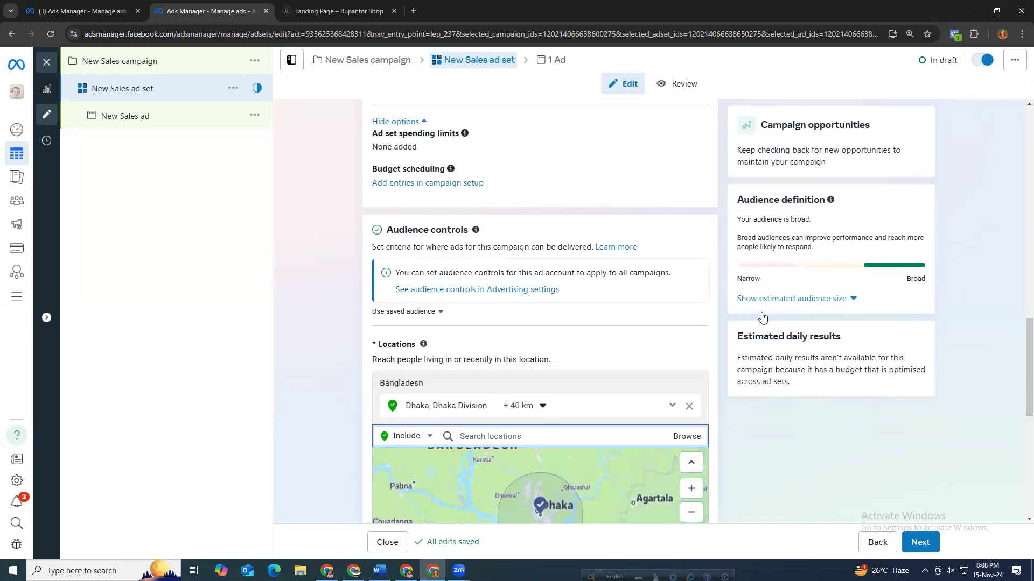
Set the Dhaka location's radius to 17 km.
click(512, 407)
double_click(504, 453)
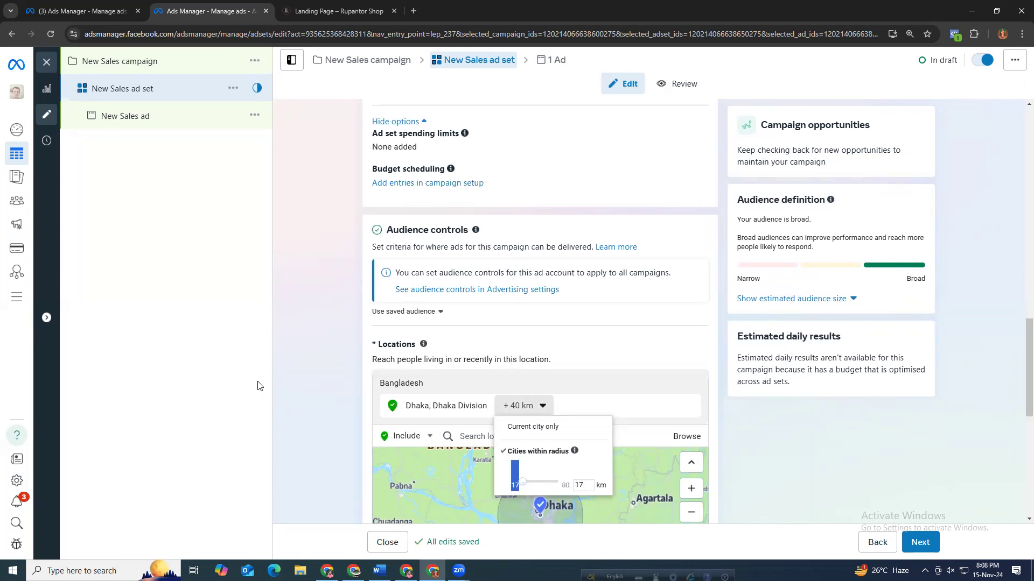
click(304, 361)
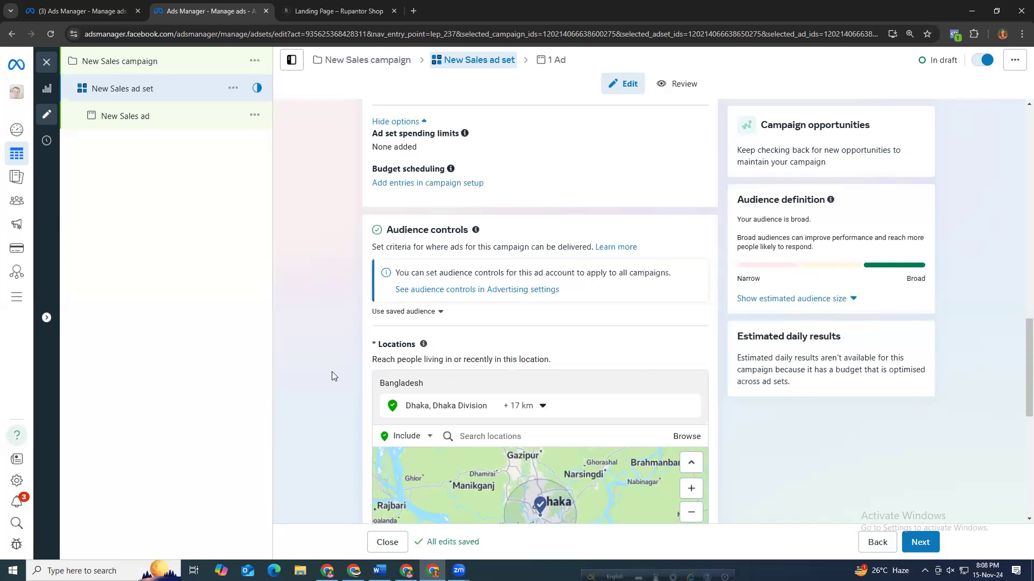
Open the audience suggestion options and set the ad set's age range to 24 to 45.
scroll(331, 372, down, 6)
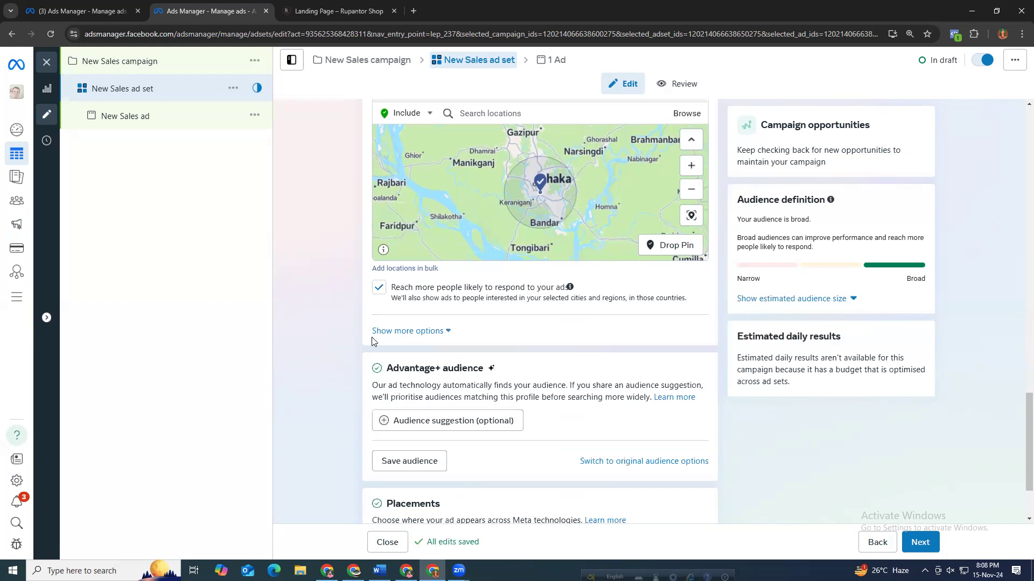
scroll(371, 340, up, 4)
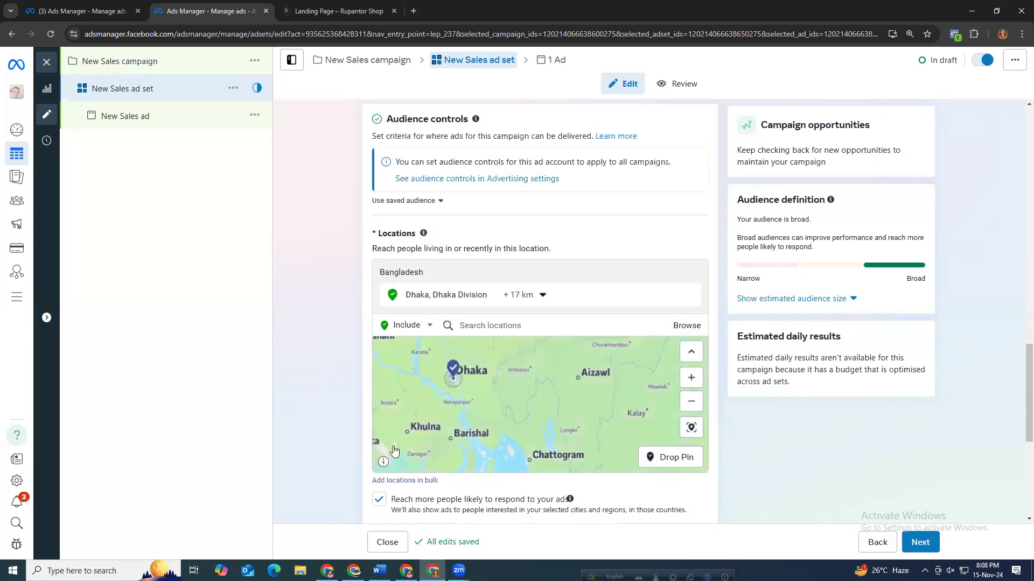
scroll(393, 450, down, 4)
click(422, 418)
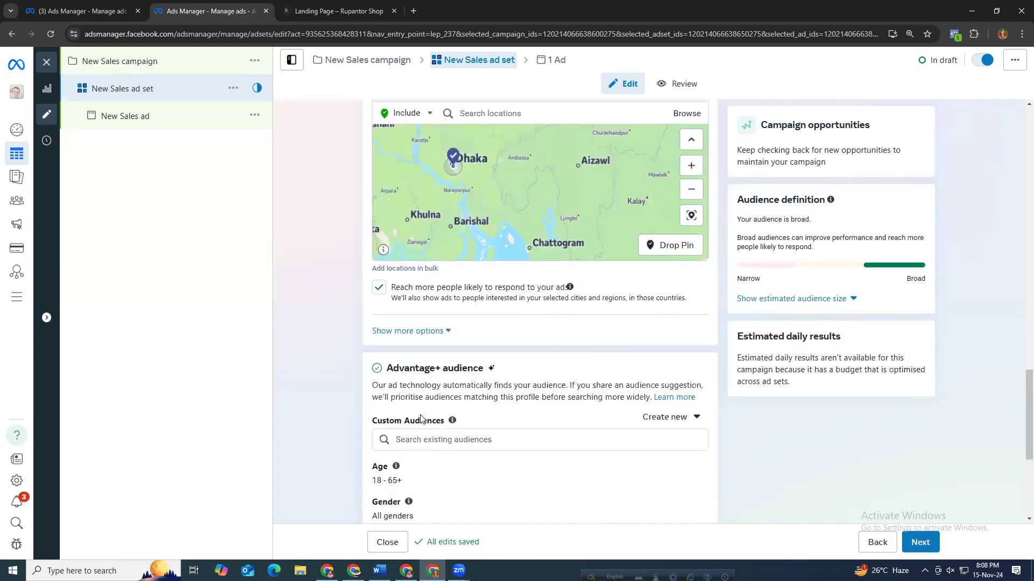
click(404, 470)
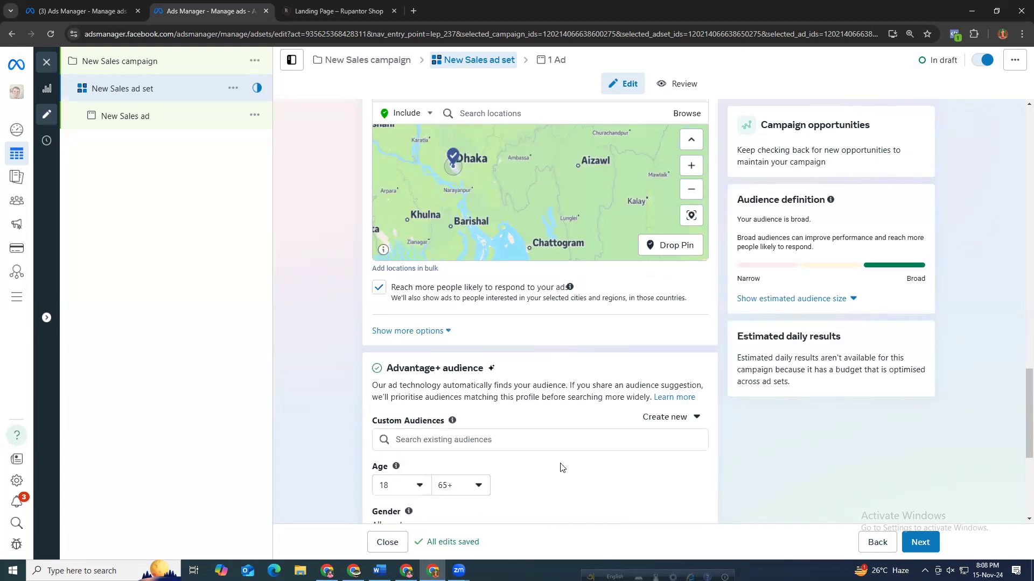
click(408, 485)
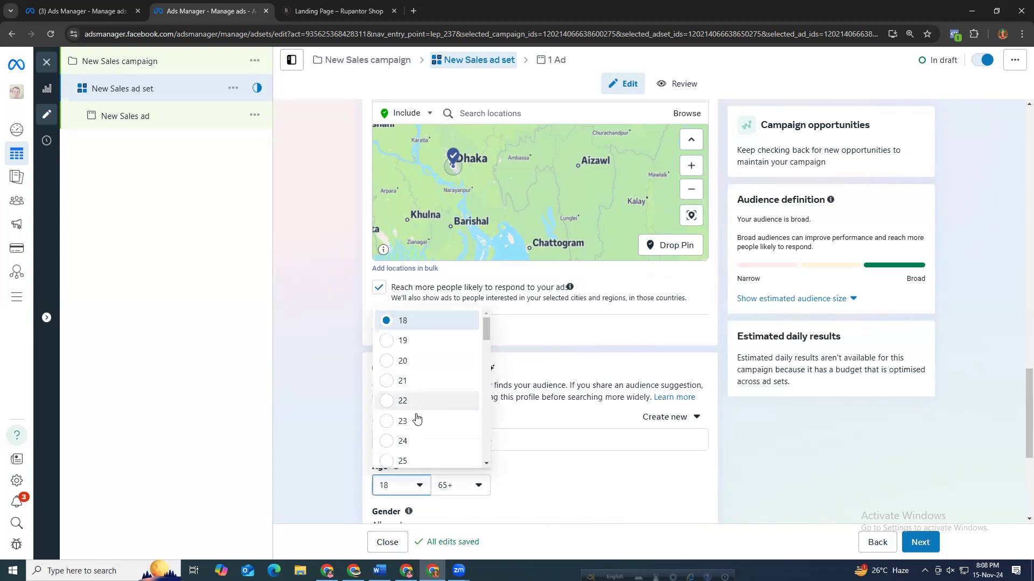
click(423, 443)
click(457, 484)
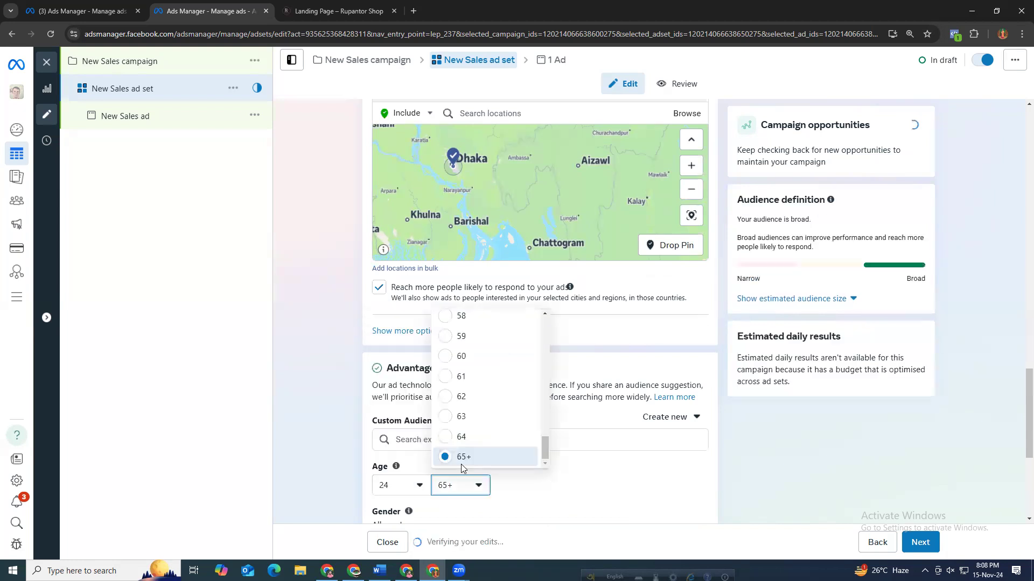
click(462, 465)
click(461, 477)
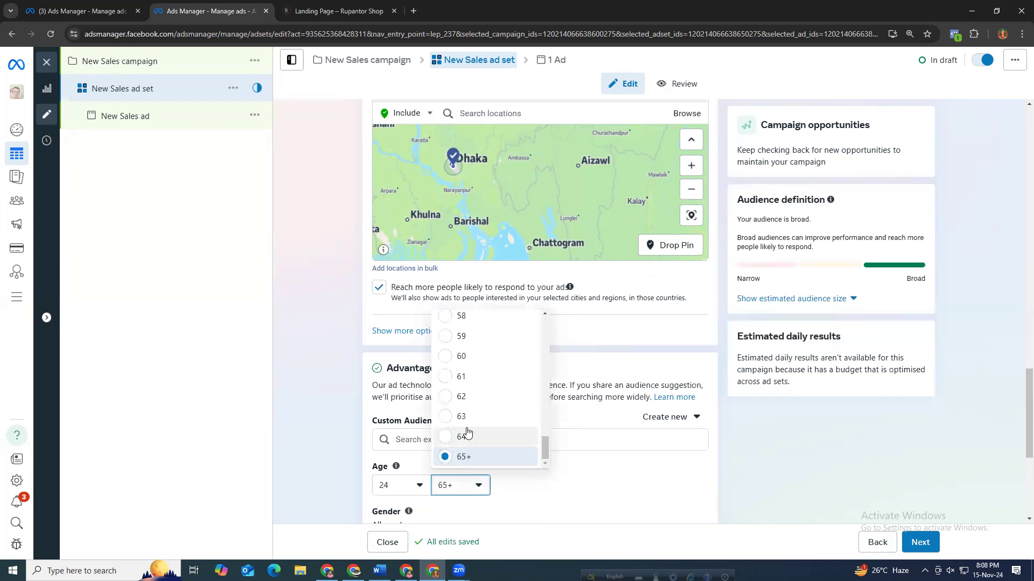
scroll(464, 390, up, 2)
scroll(481, 343, up, 4)
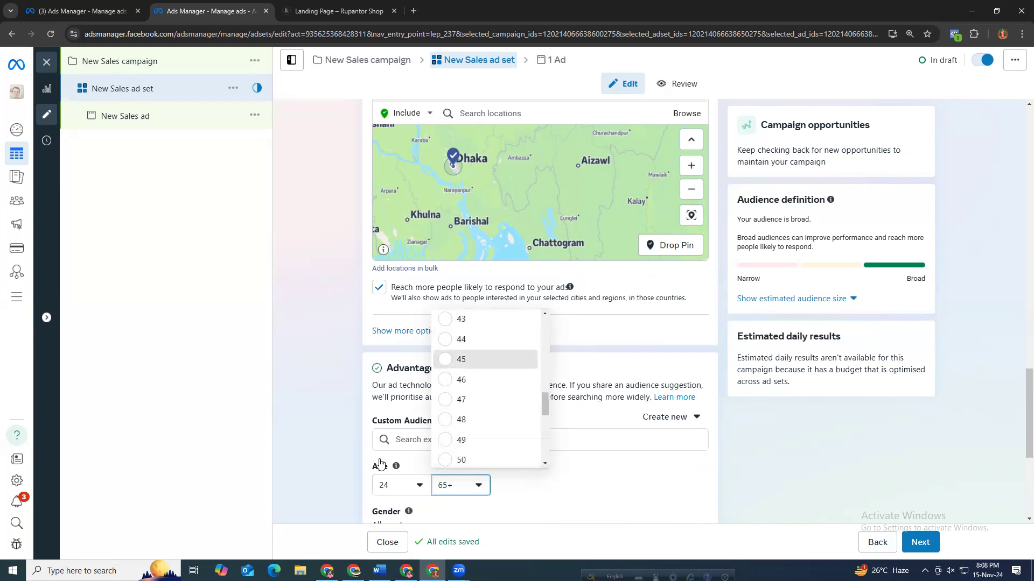
key(Return)
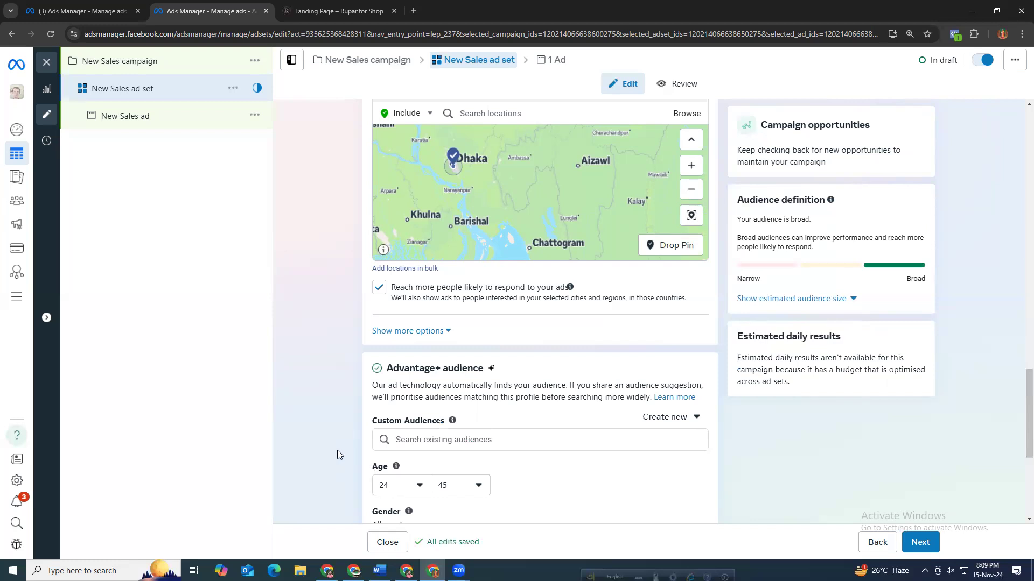
Restrict the audience gender to Women and show the estimated audience size.
scroll(337, 451, down, 3)
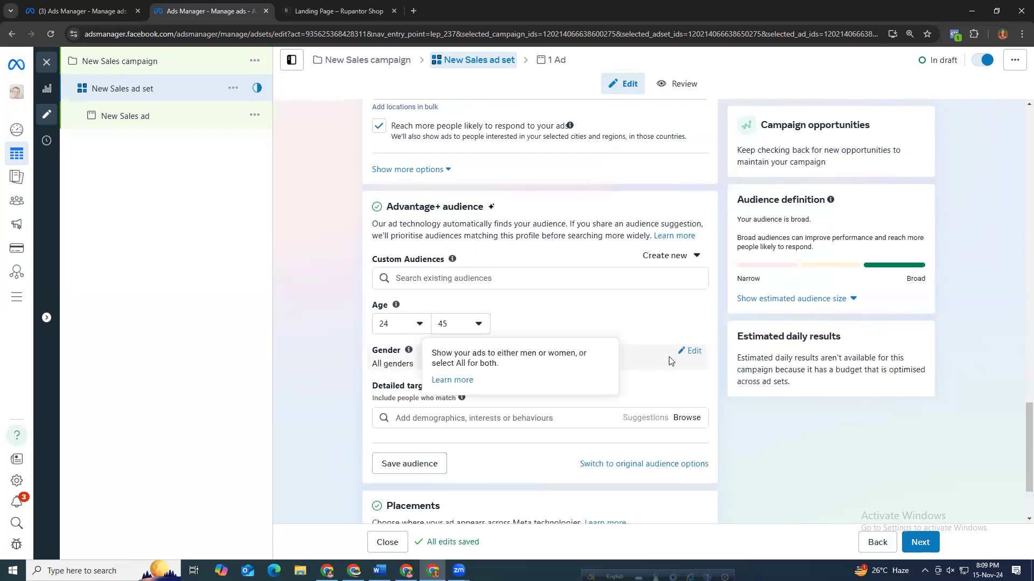
click(682, 354)
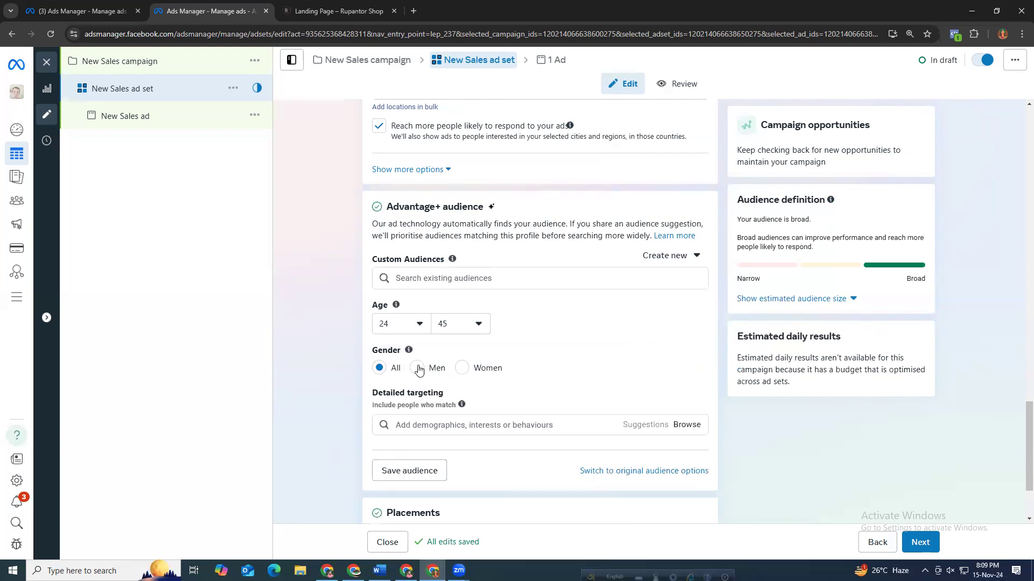
click(462, 368)
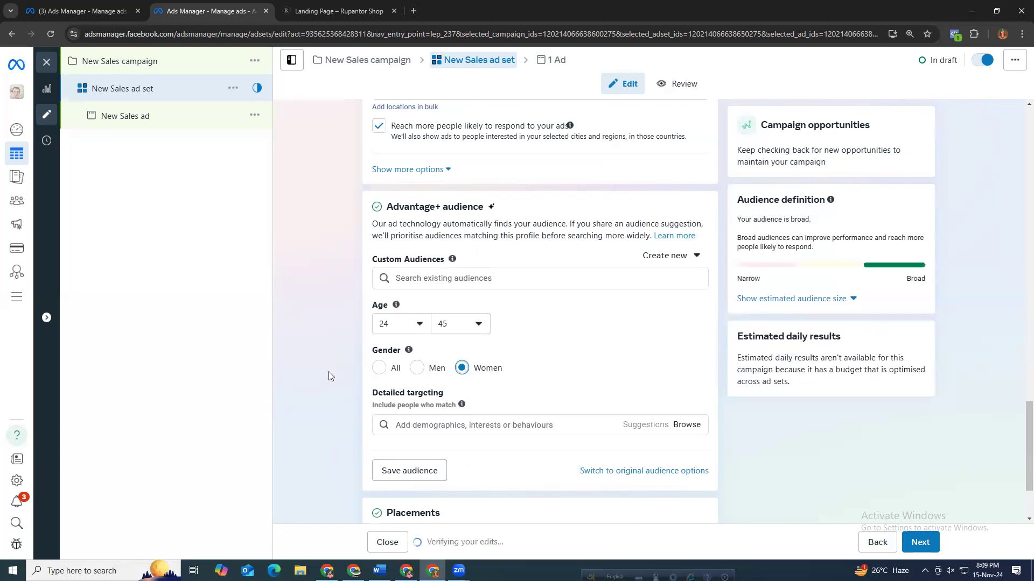
click(785, 300)
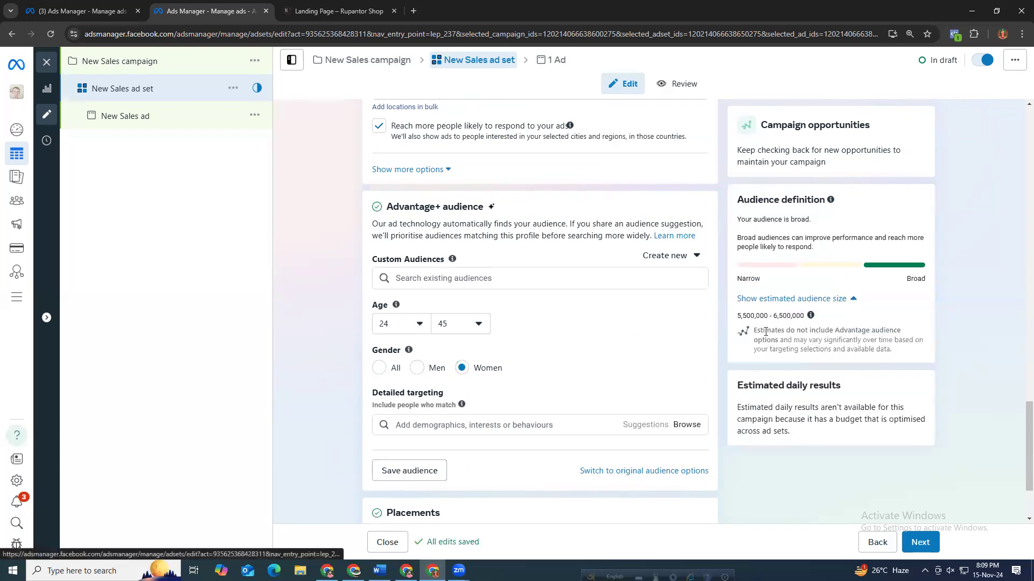
mouse_move(737, 317)
mouse_down()
mouse_move(831, 307)
mouse_move(749, 316)
mouse_up()
click(748, 316)
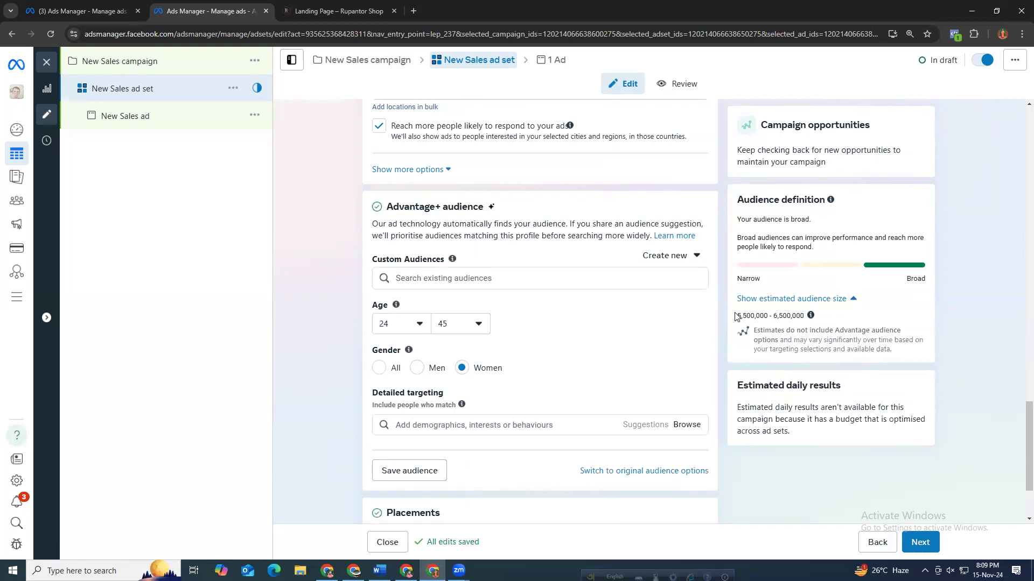
Try adding the Mohamed Salah interest to detailed targeting.
scroll(340, 384, down, 1)
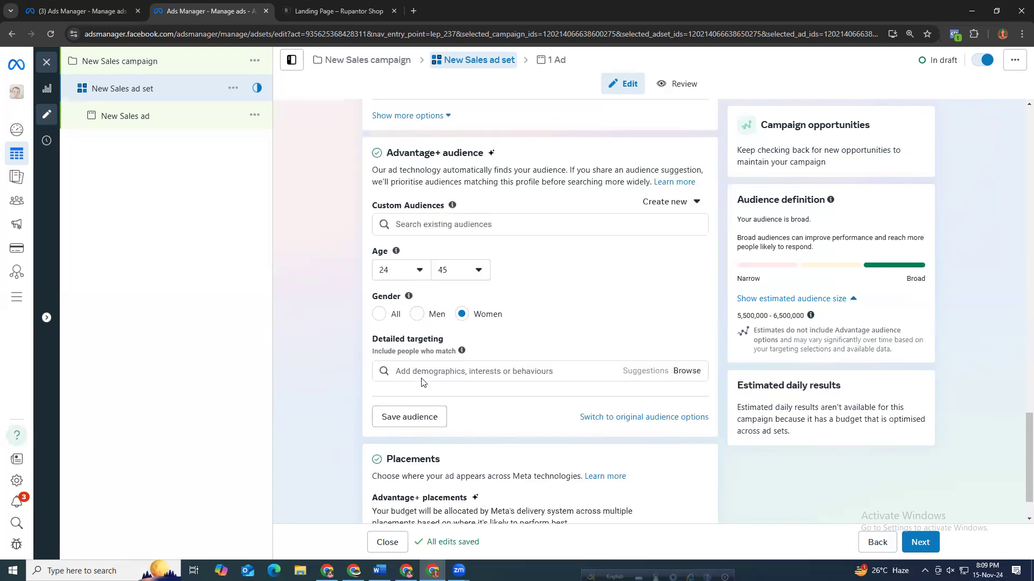
click(468, 370)
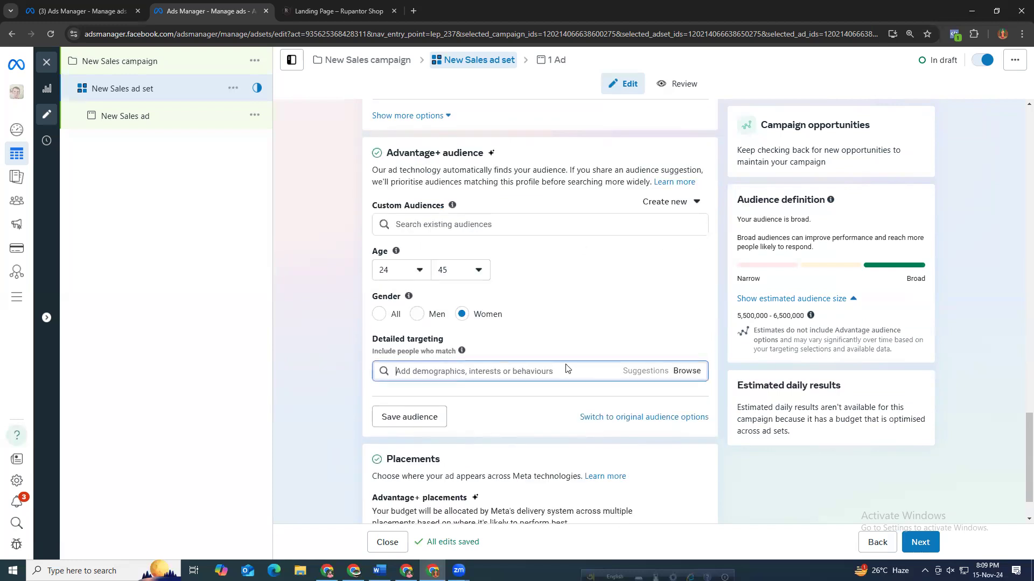
text(salah)
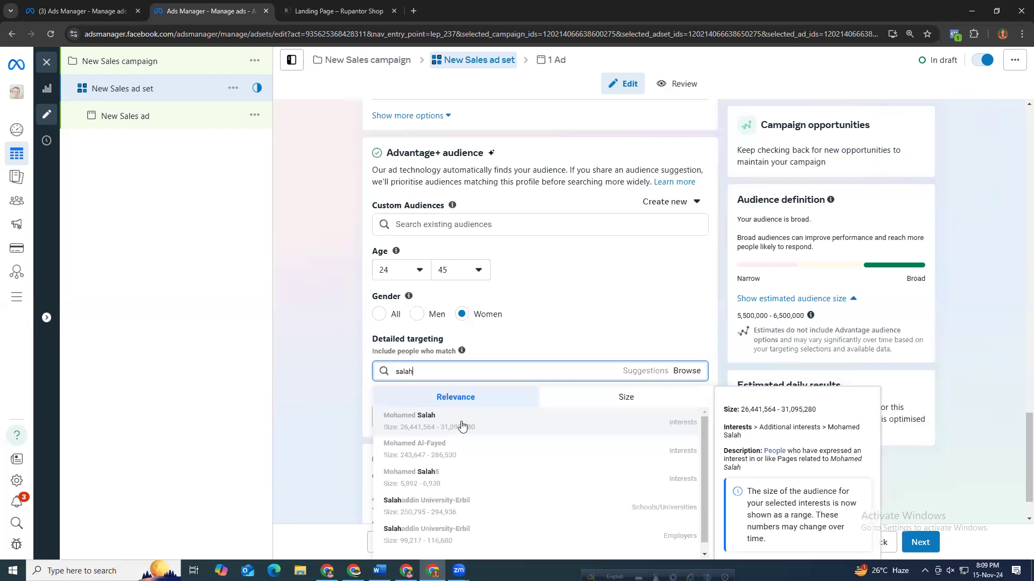
click(461, 423)
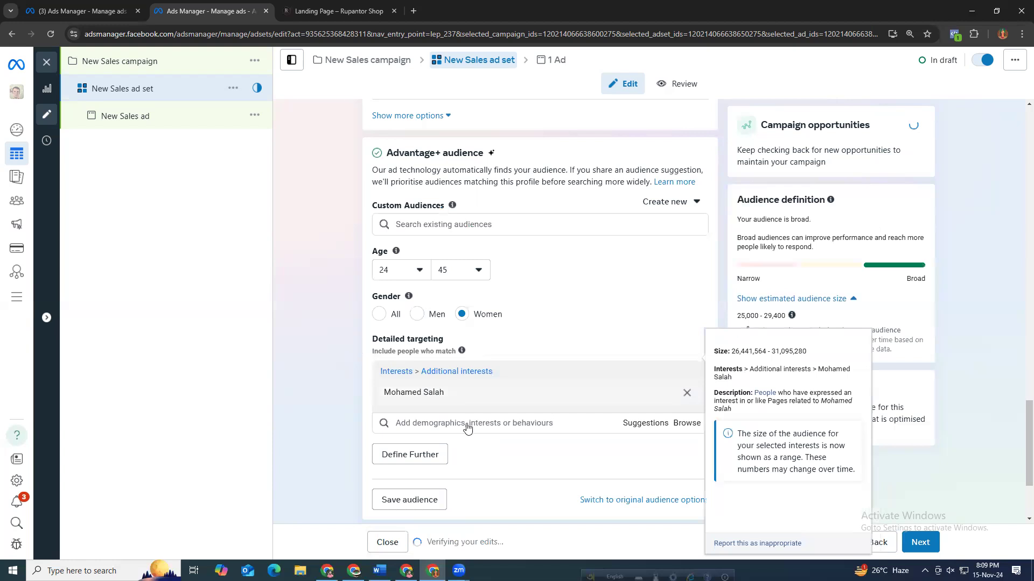
click(450, 371)
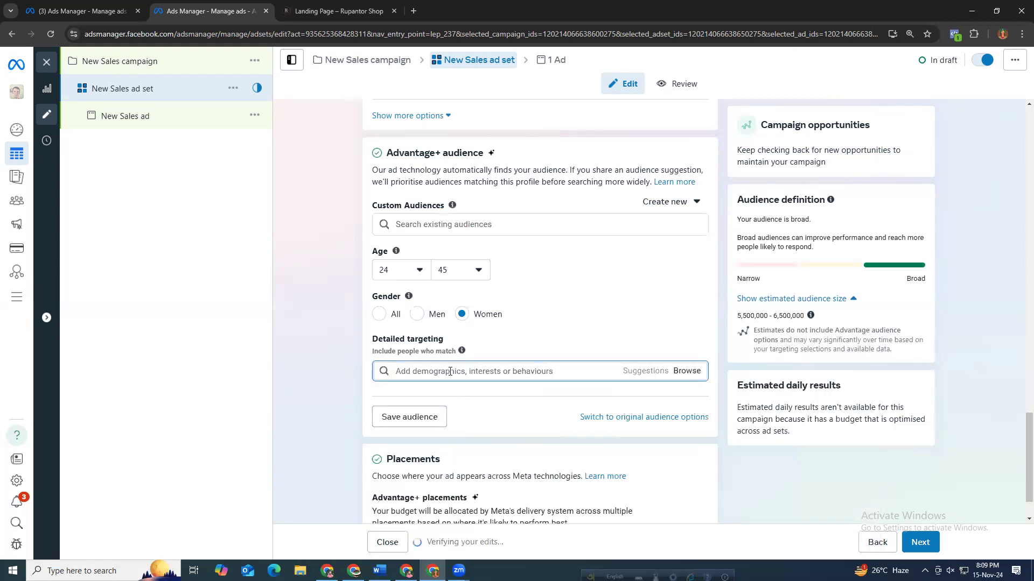
text(na)
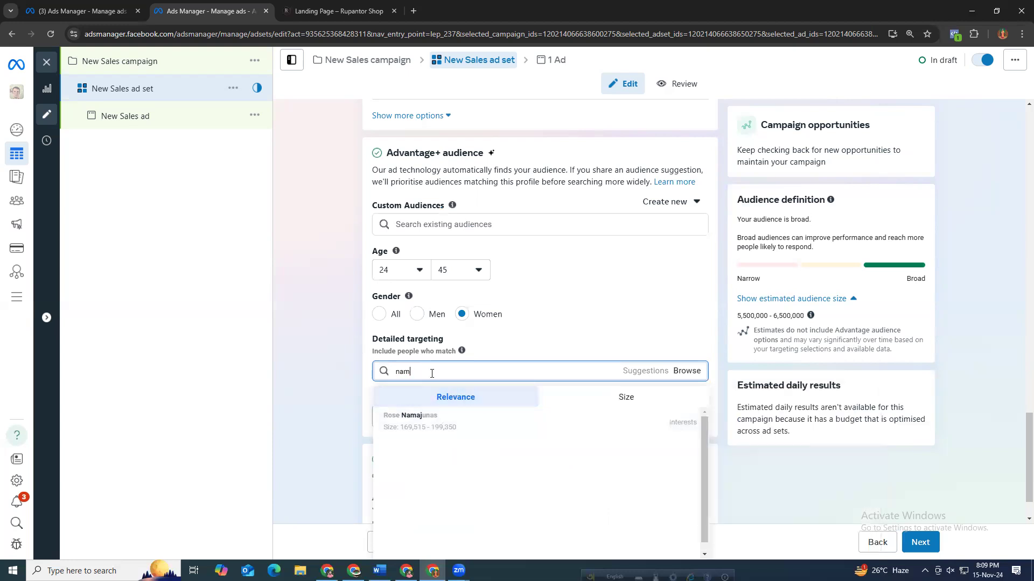
text(m)
key(BackSpace)
key(BackSpace)
key(BackSpace)
Browse detailed targeting interests and select Women's clothing (apparel) under Shopping and fashion > Clothing (apparel).
click(683, 371)
click(507, 403)
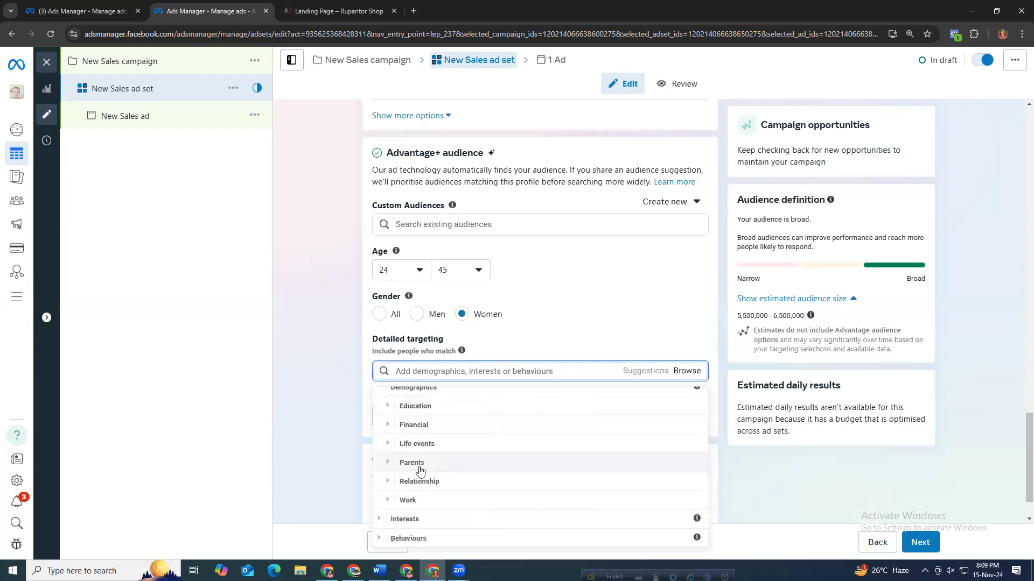
scroll(422, 525, down, 1)
click(420, 529)
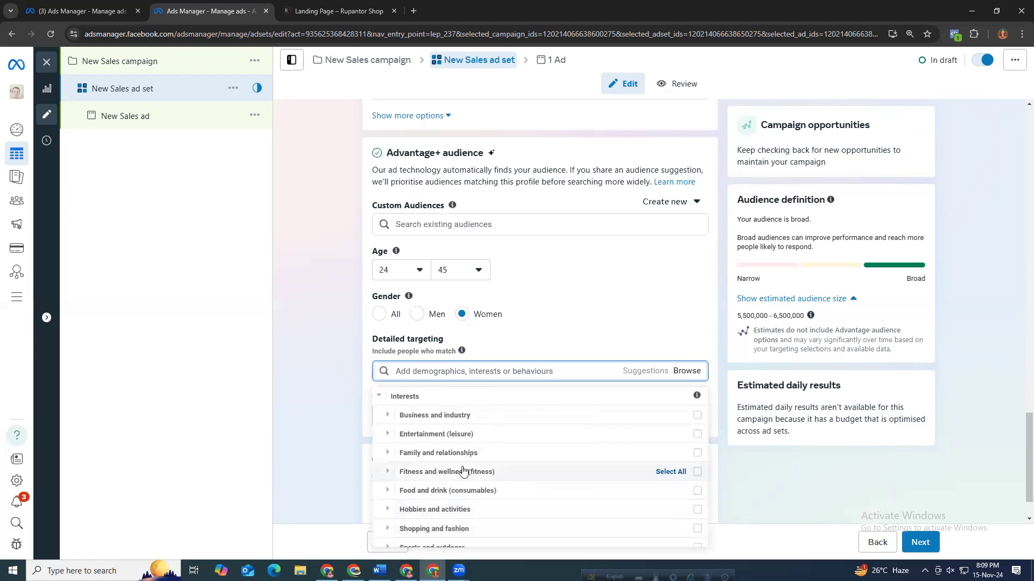
scroll(428, 471, down, 1)
click(432, 479)
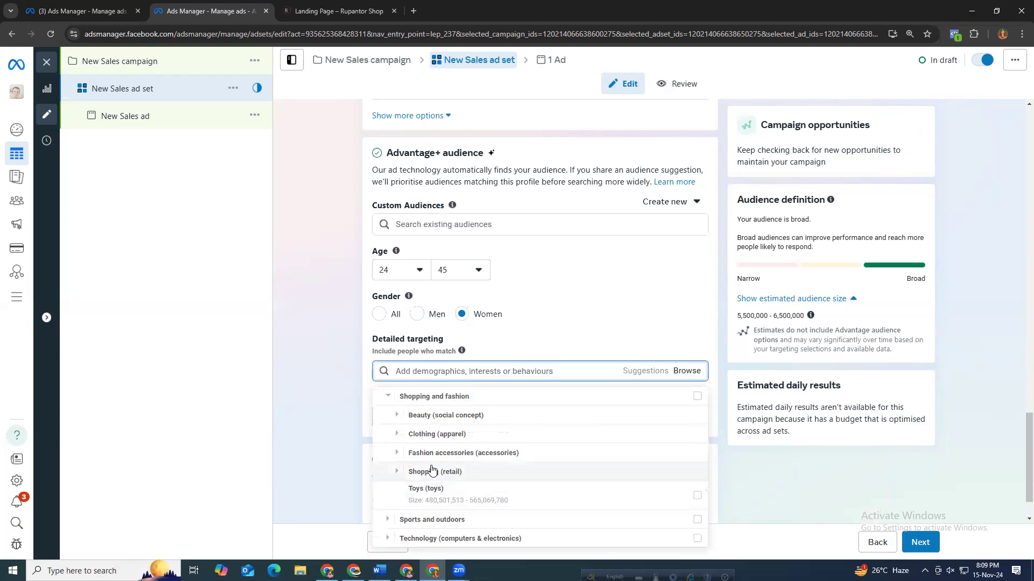
click(417, 434)
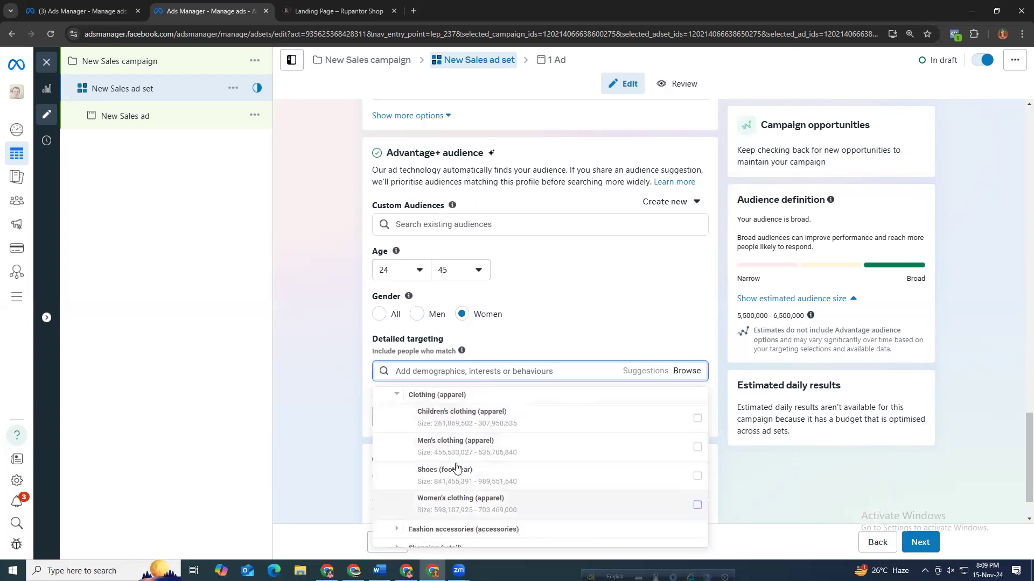
scroll(461, 484, down, 2)
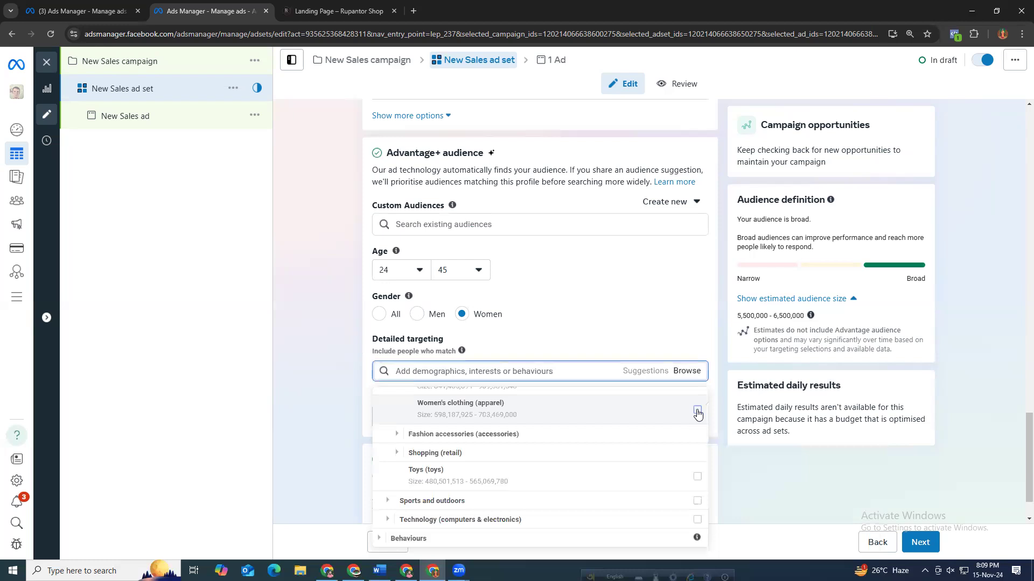
click(698, 412)
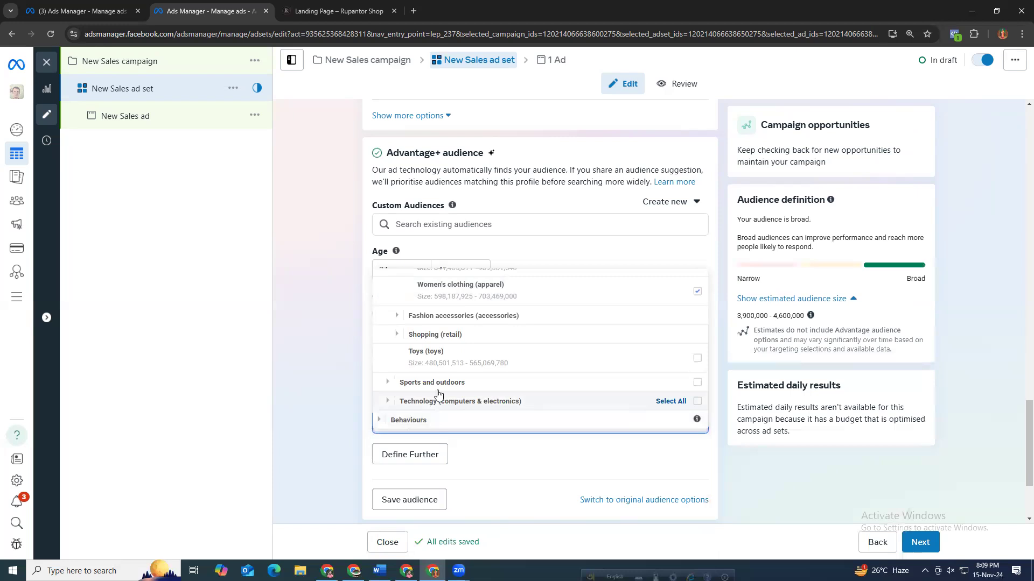
Also select the Toys (toys) interest under Shopping and fashion in detailed targeting.
scroll(436, 387, up, 1)
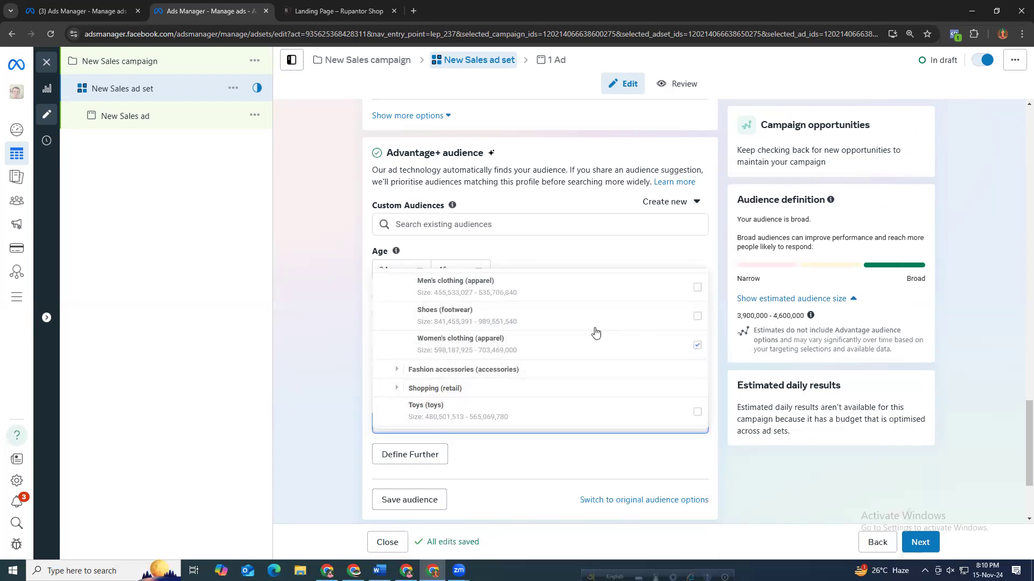
scroll(595, 334, up, 2)
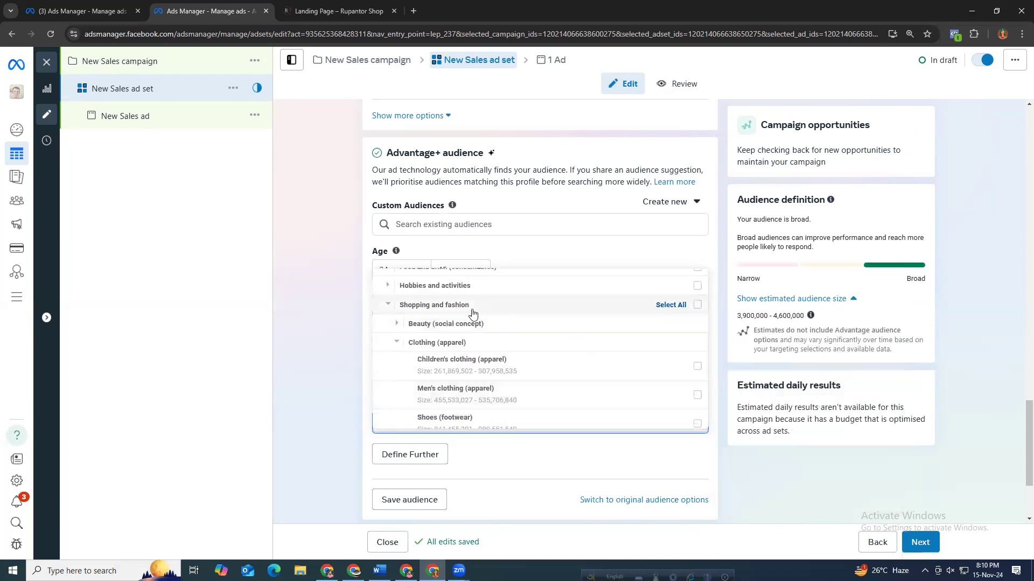
scroll(471, 318, up, 2)
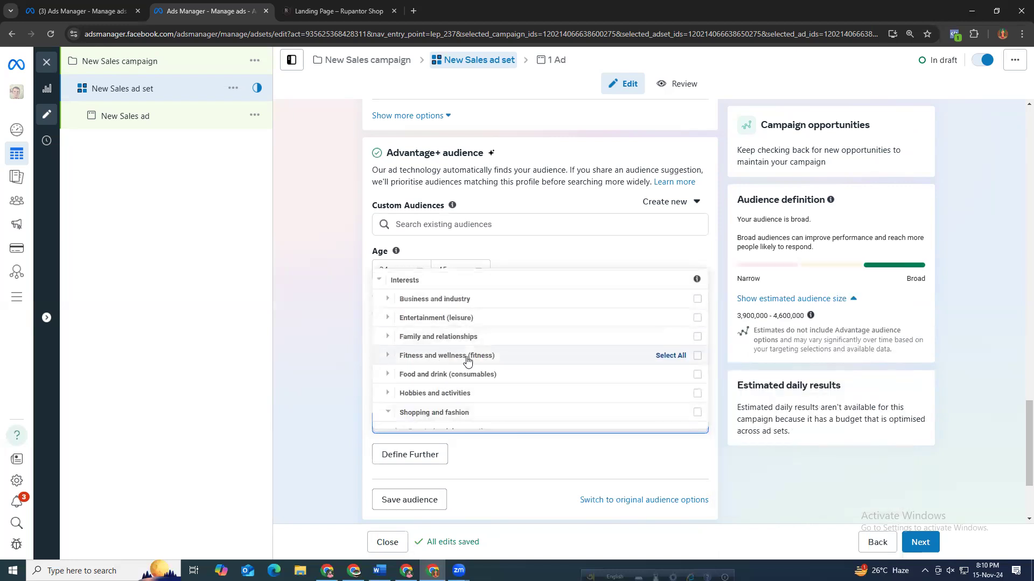
scroll(451, 384, down, 2)
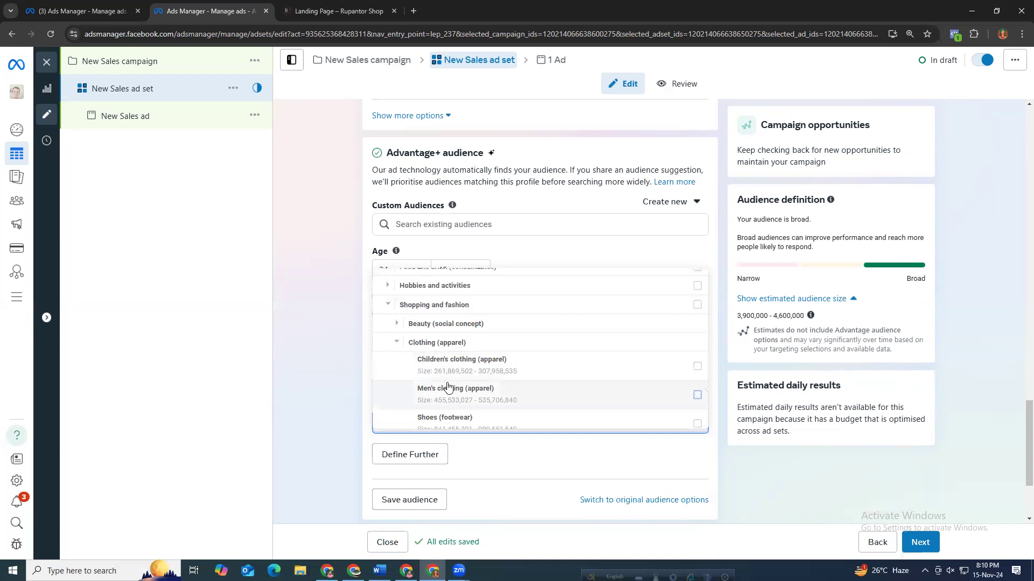
scroll(452, 387, down, 1)
click(545, 397)
scroll(520, 398, down, 1)
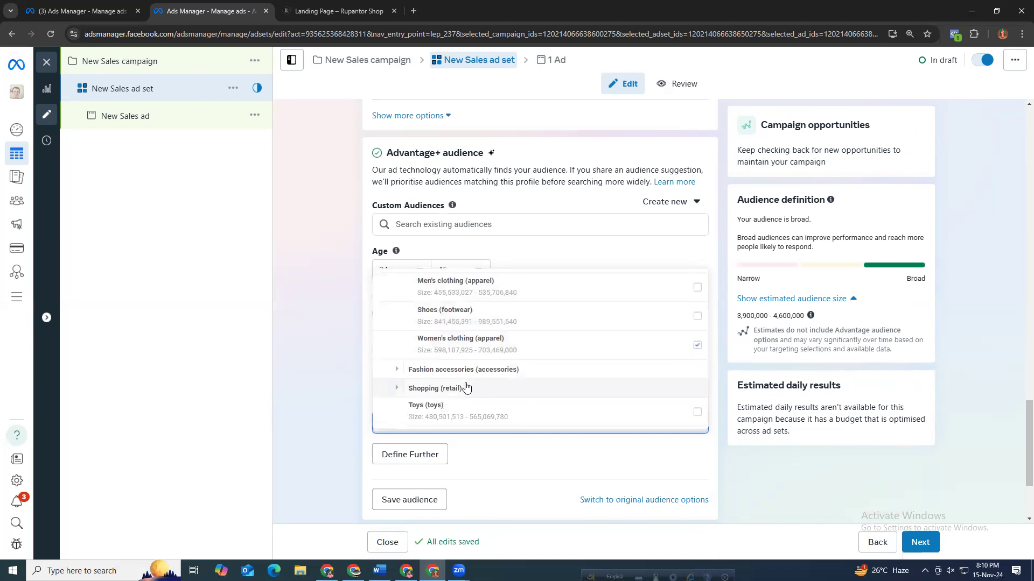
scroll(474, 393, down, 1)
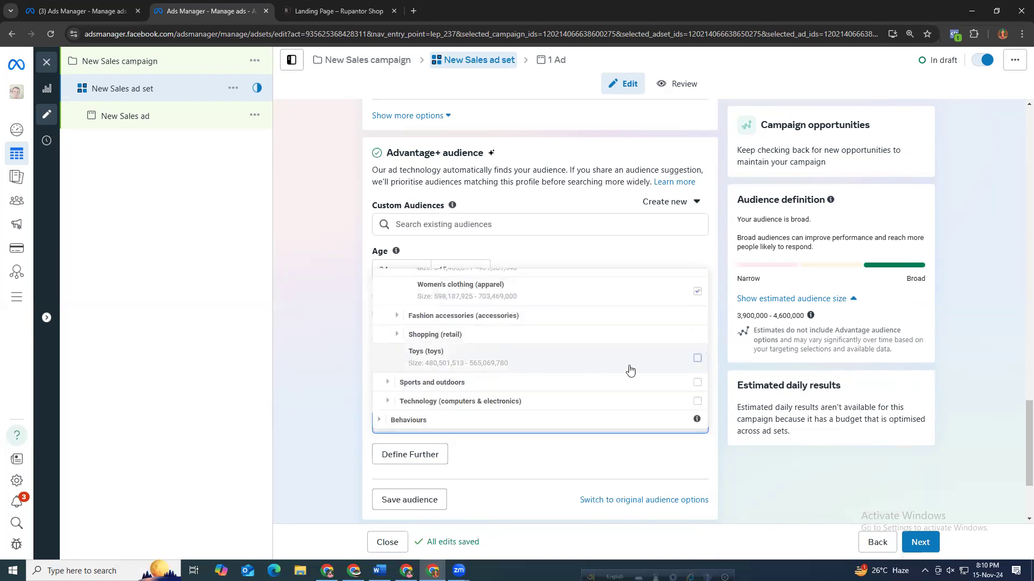
click(698, 360)
scroll(478, 400, up, 3)
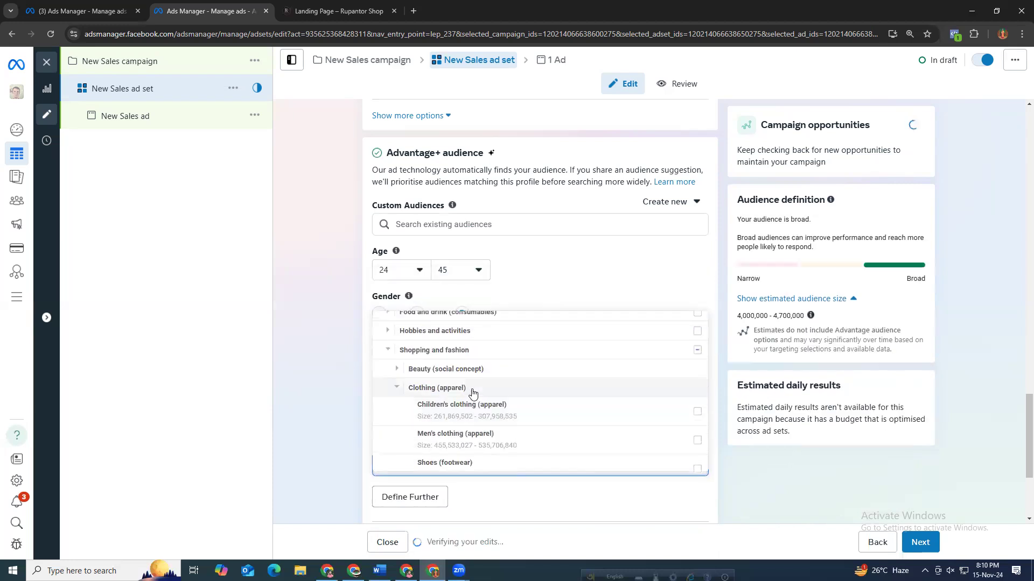
scroll(477, 398, up, 3)
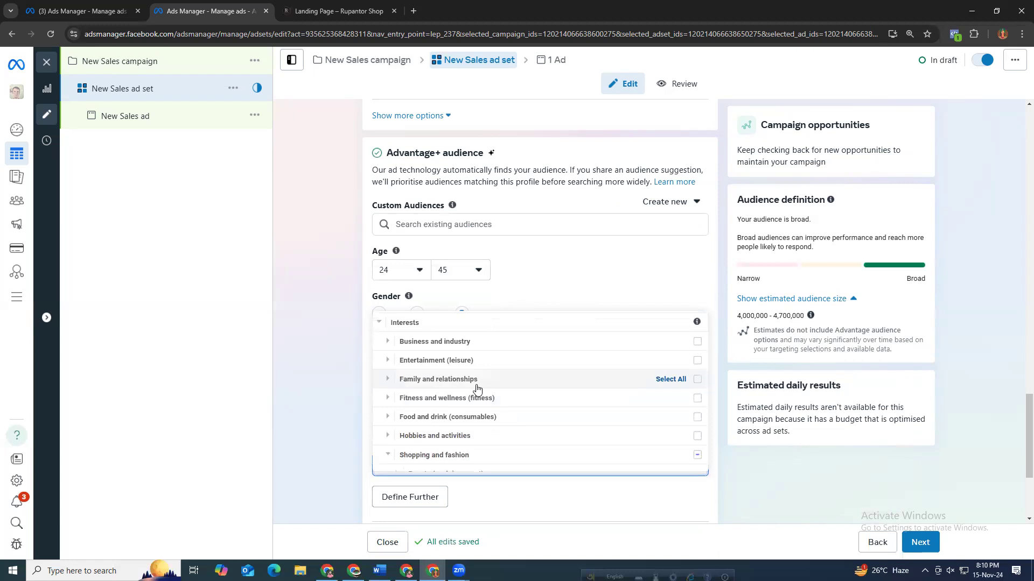
scroll(460, 393, up, 1)
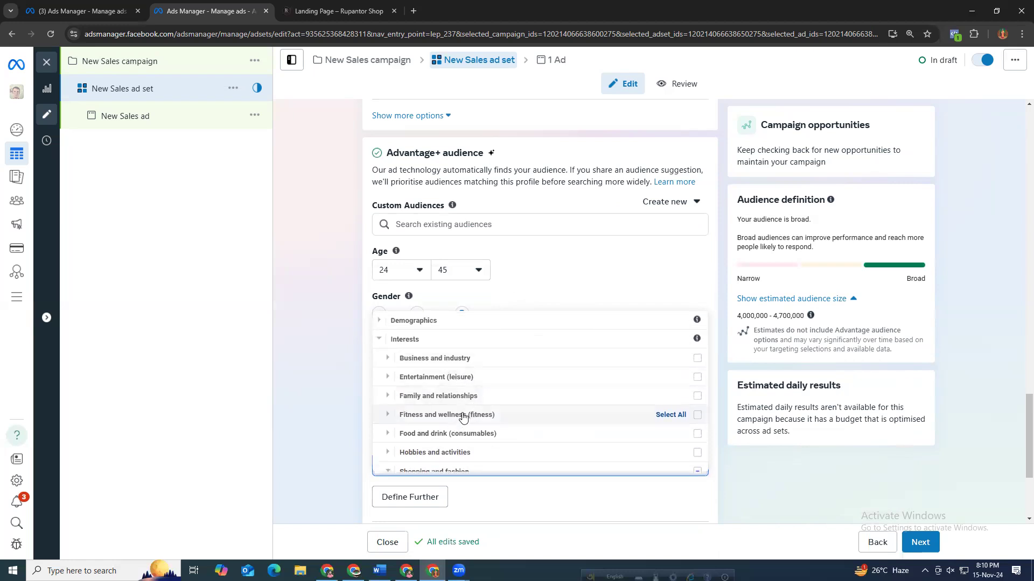
Add Parents with pre-teens (aged 9-12) and Parents with teenagers (aged 13-17) from Demographics > Parents to detailed targeting.
scroll(459, 419, down, 1)
scroll(434, 383, up, 1)
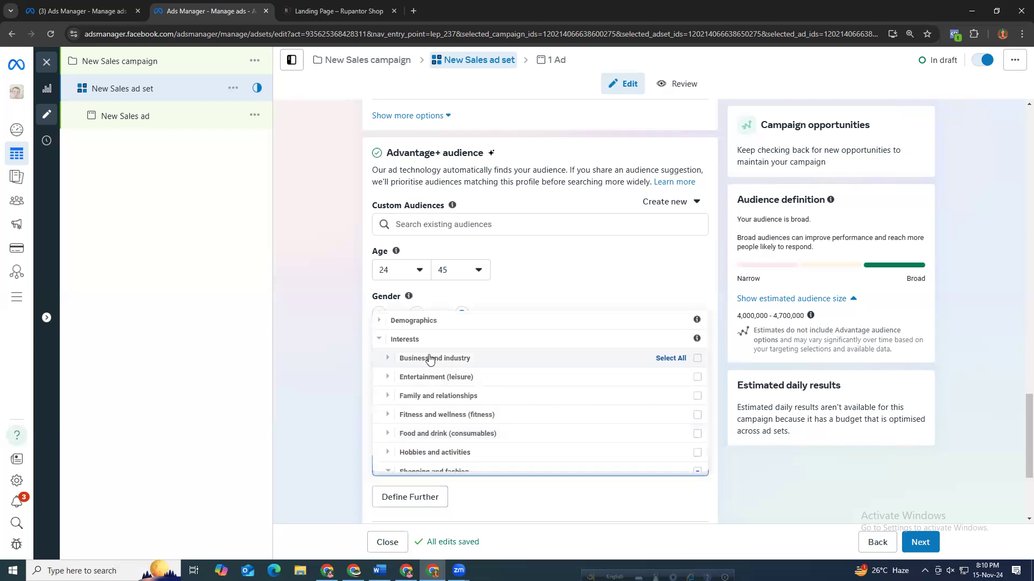
click(422, 322)
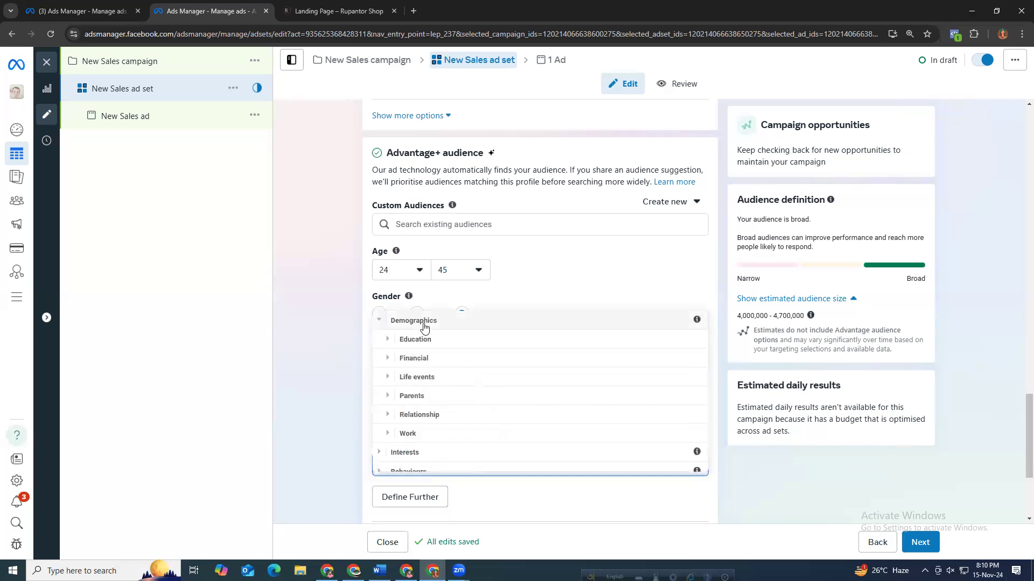
click(421, 398)
click(457, 391)
scroll(602, 426, down, 1)
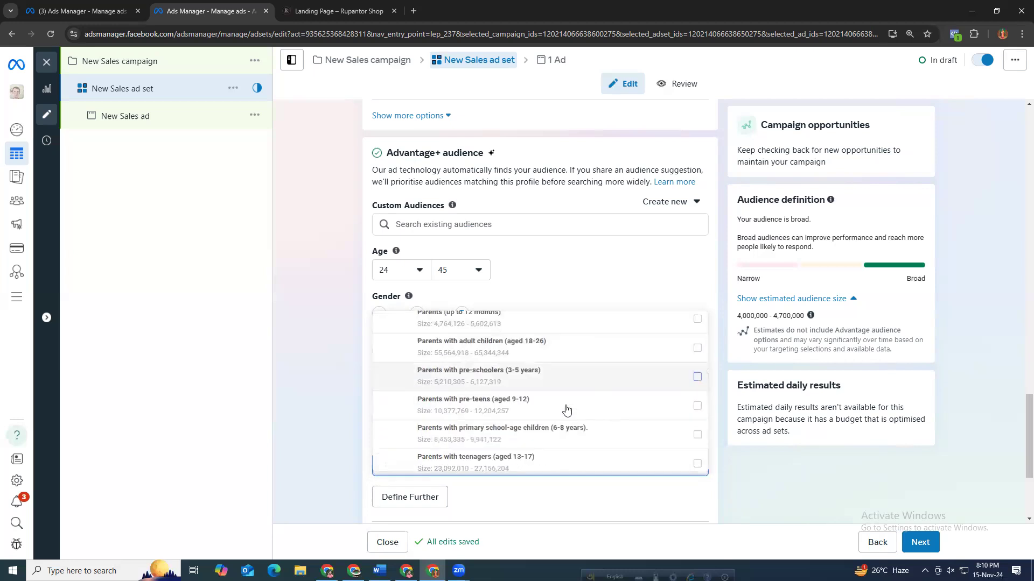
click(698, 407)
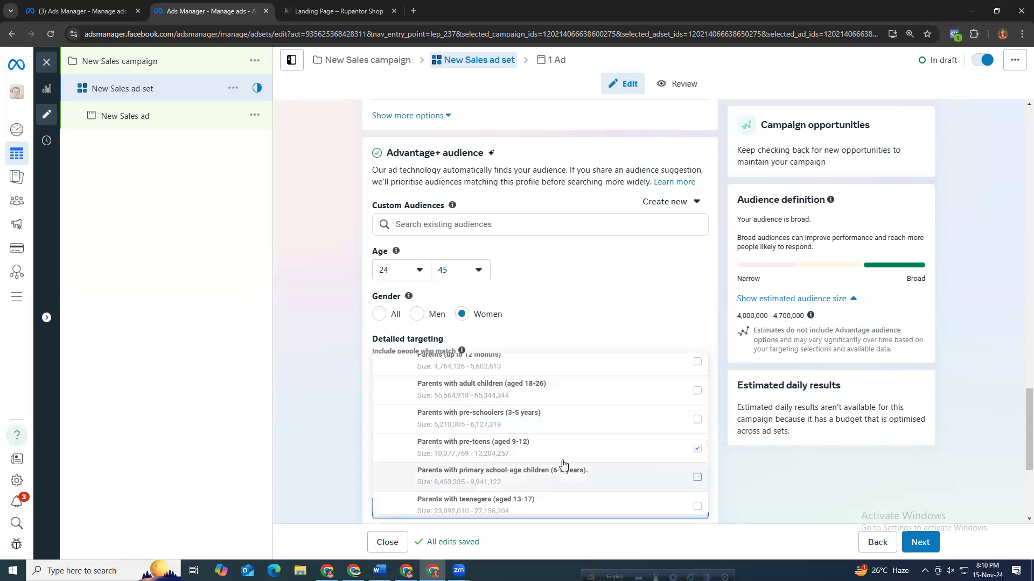
scroll(526, 464, down, 1)
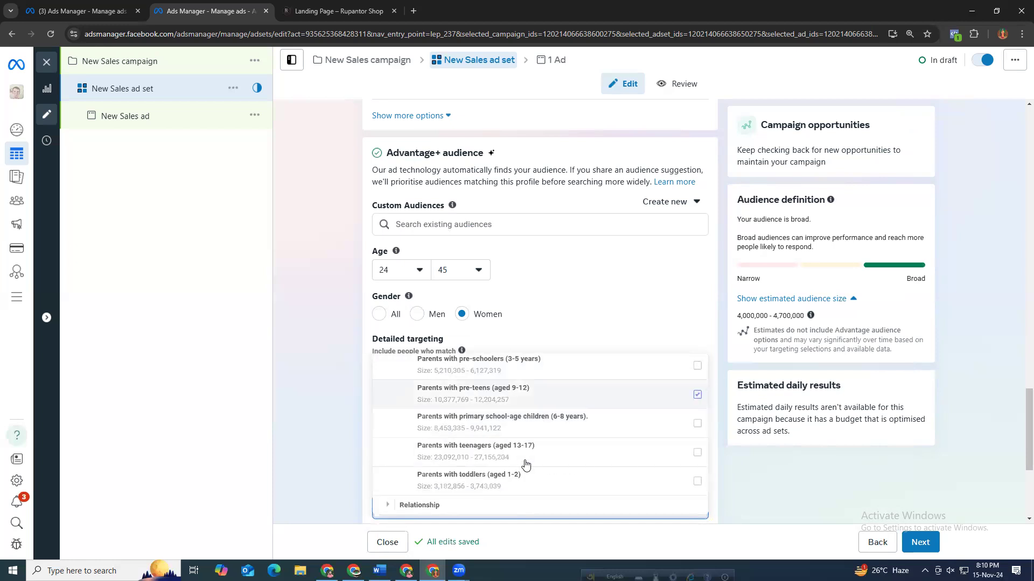
click(697, 454)
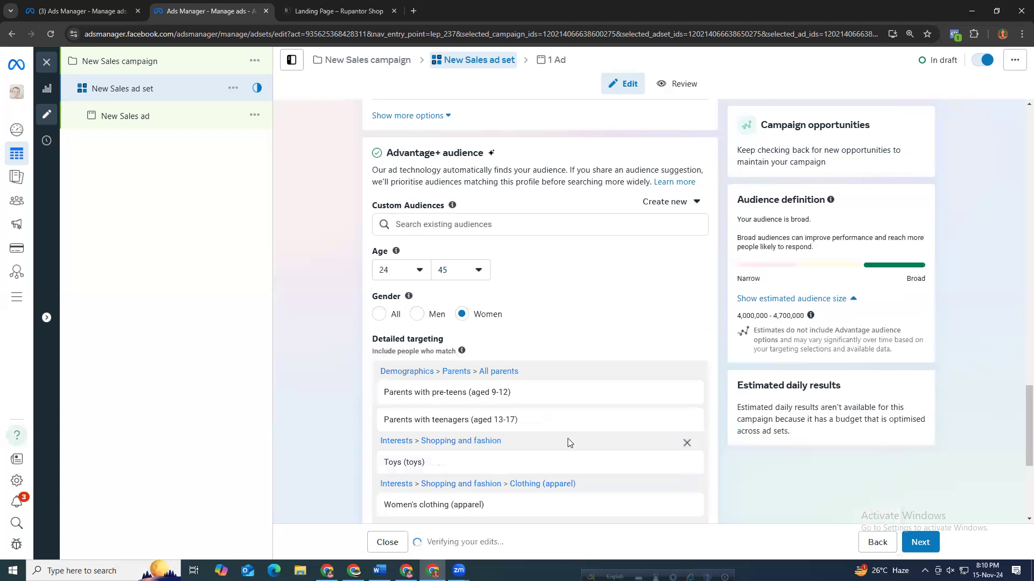
Narrow the audience so it must also match Engaged shoppers under Behaviours > Purchase behaviour.
scroll(488, 455, down, 3)
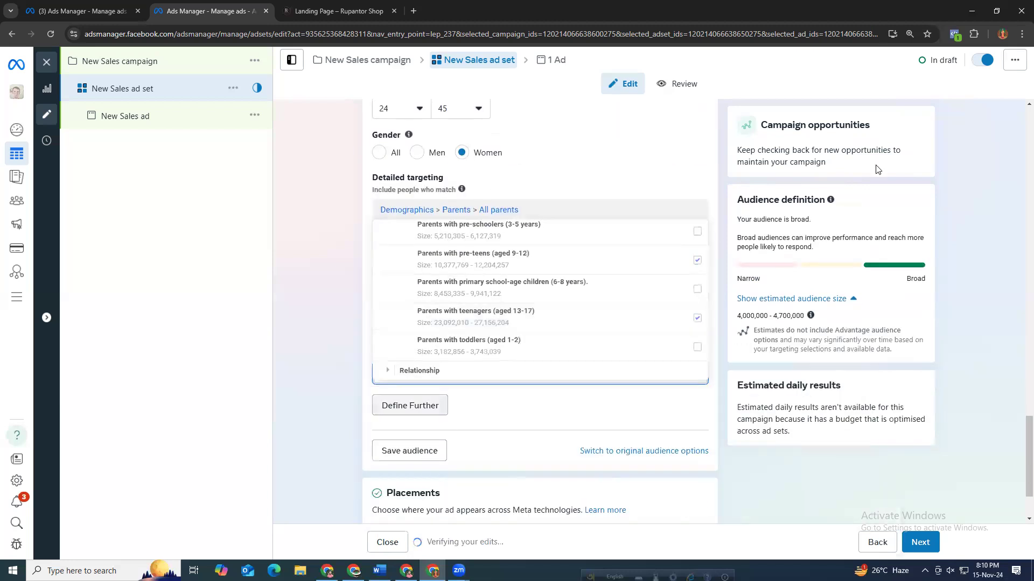
click(416, 405)
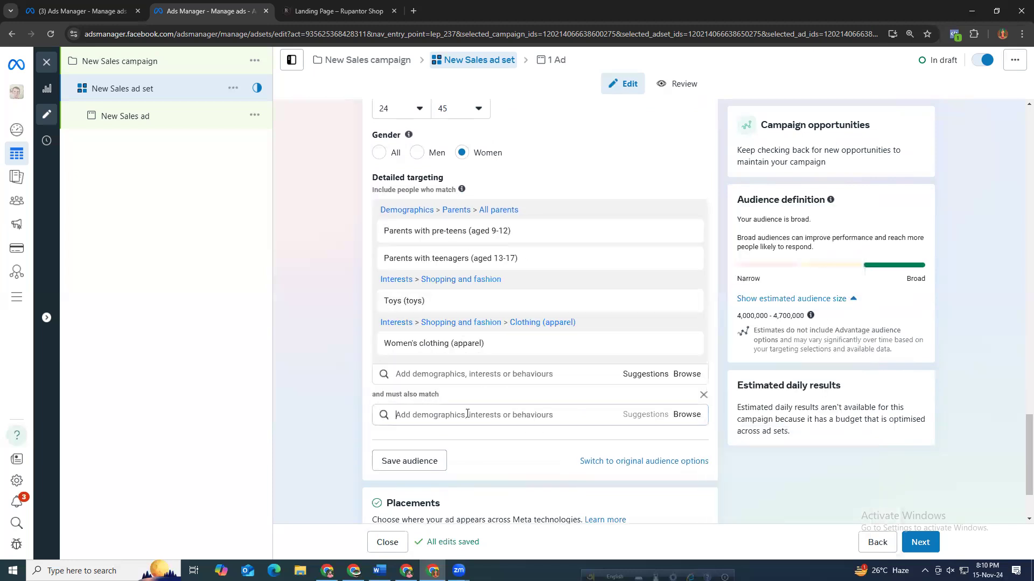
click(687, 415)
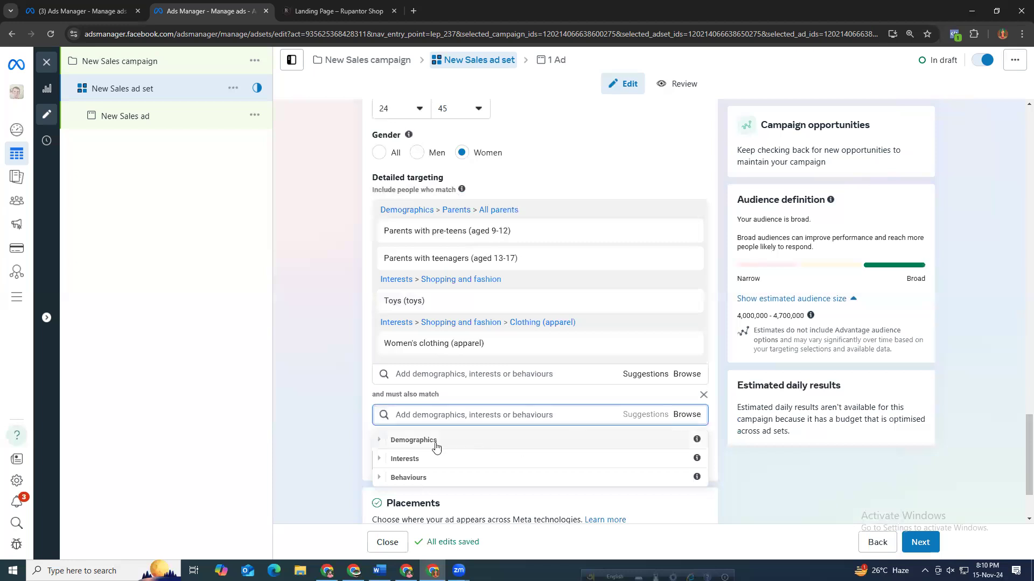
click(404, 458)
click(406, 446)
click(409, 478)
scroll(389, 466, down, 3)
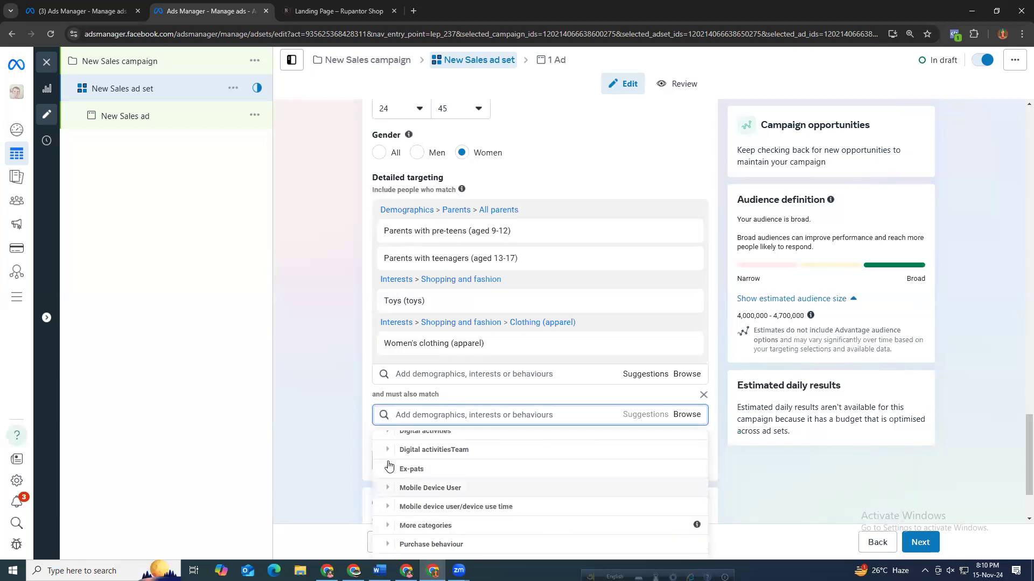
click(425, 545)
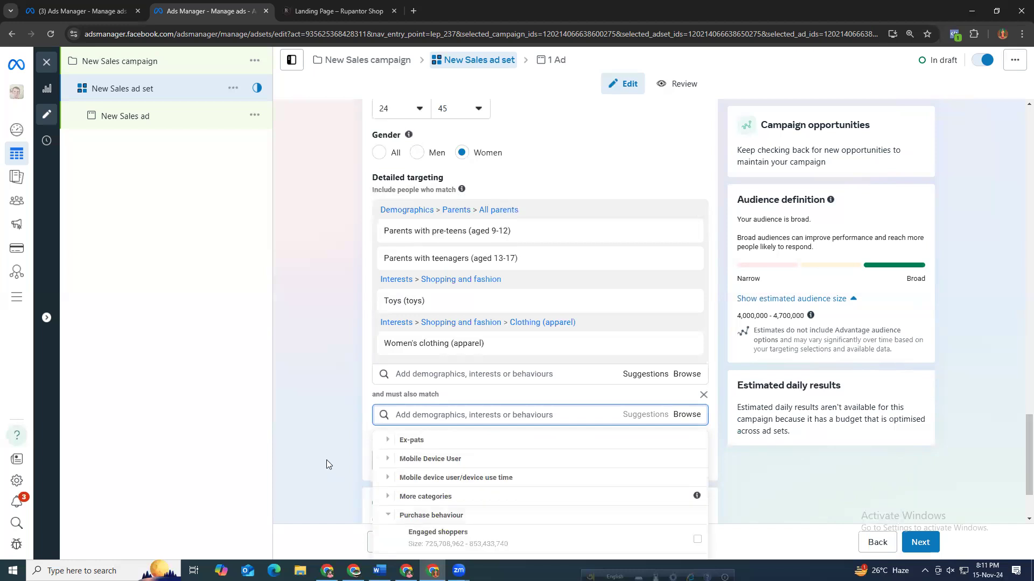
scroll(326, 458, down, 2)
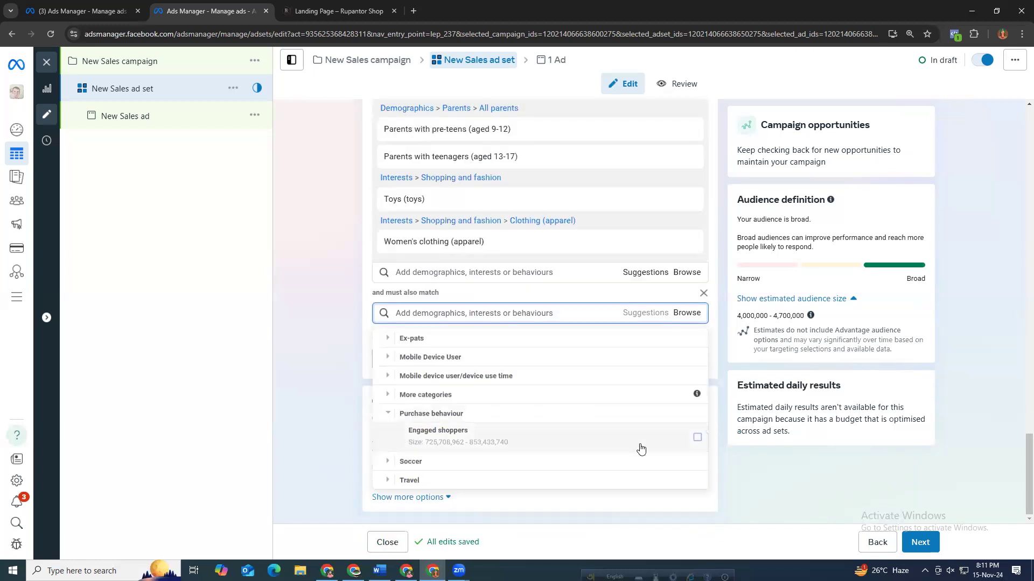
click(697, 438)
Search for daraz and add the Daraz Online Shopping interest to the must-also-match group.
click(555, 363)
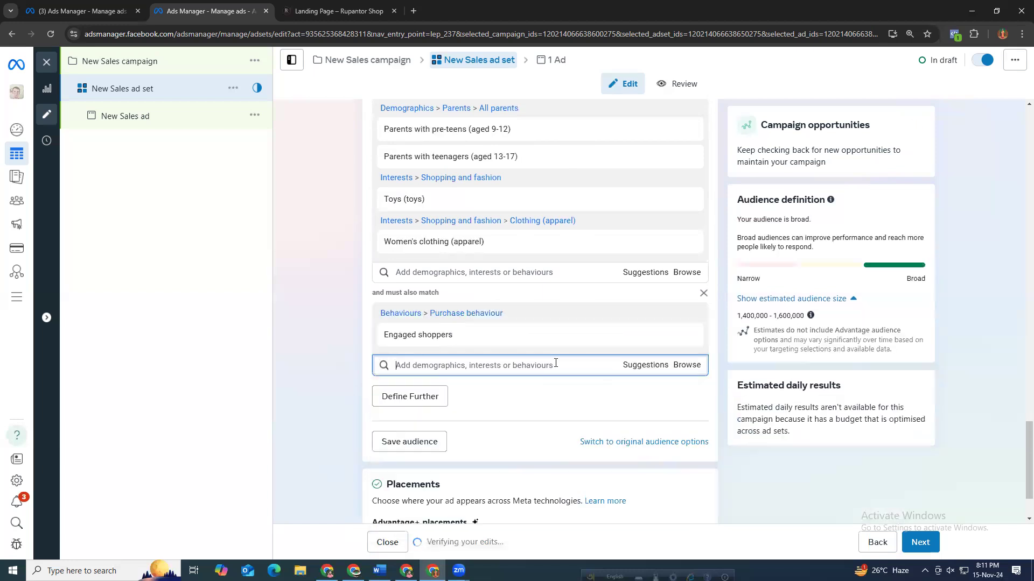
text(d)
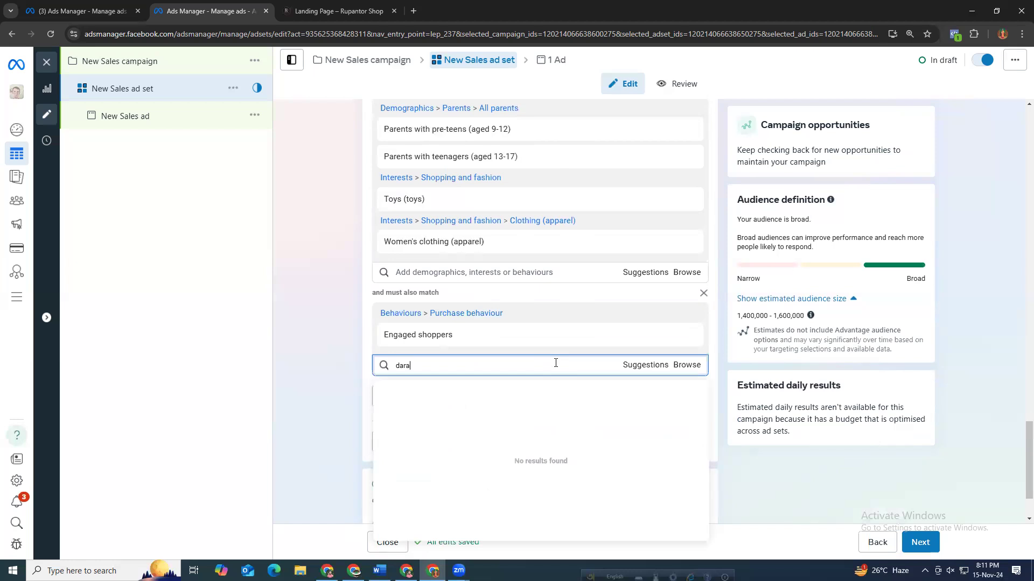
text(ara)
key(BackSpace)
text(az)
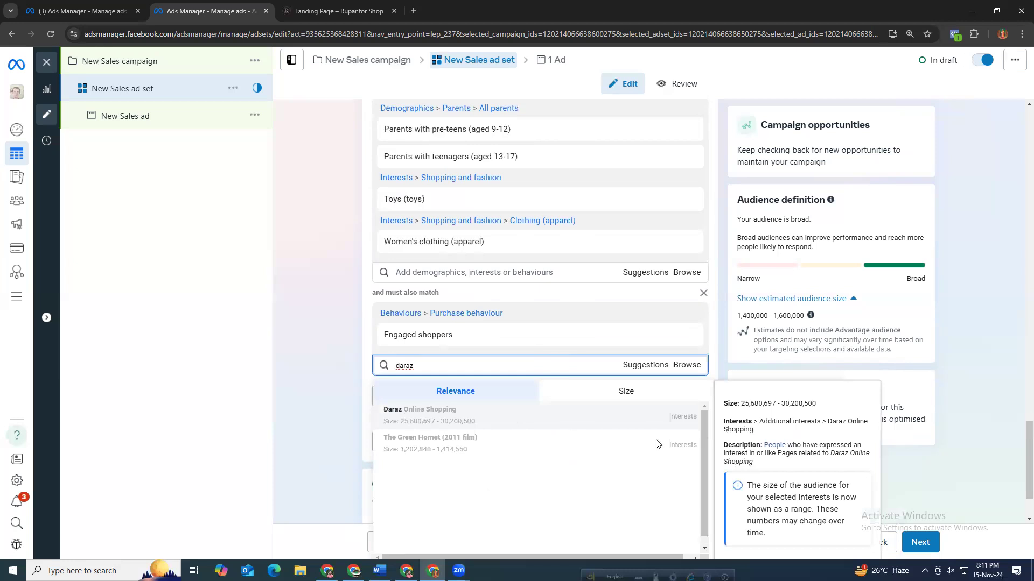
click(651, 419)
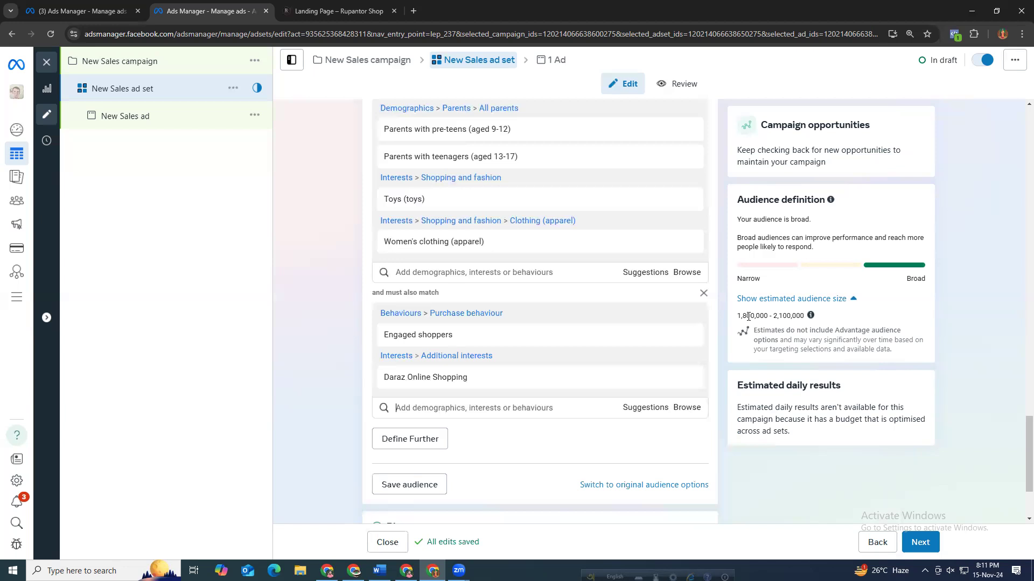
drag(733, 318, 862, 267)
drag(765, 249, 798, 247)
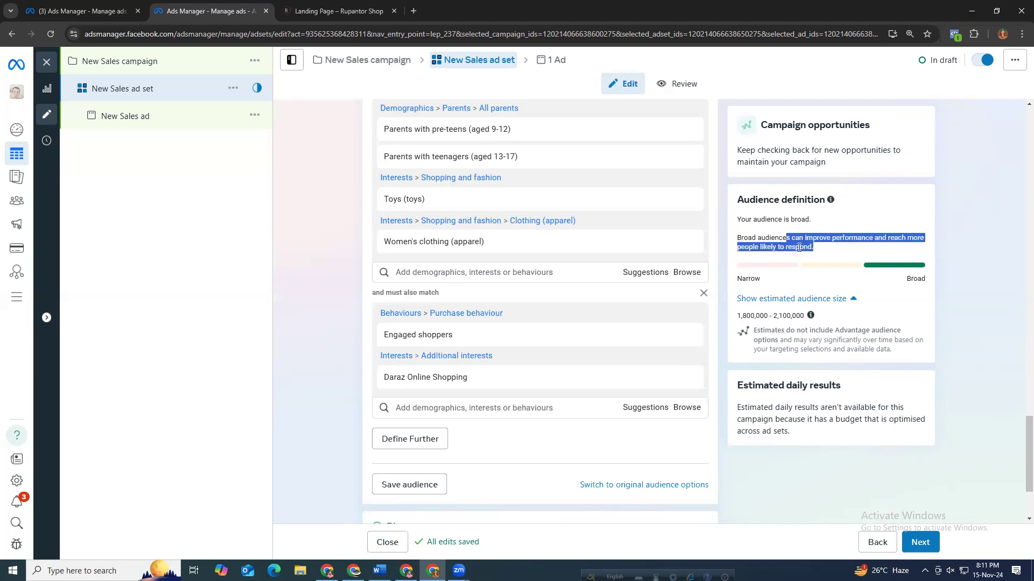
click(837, 247)
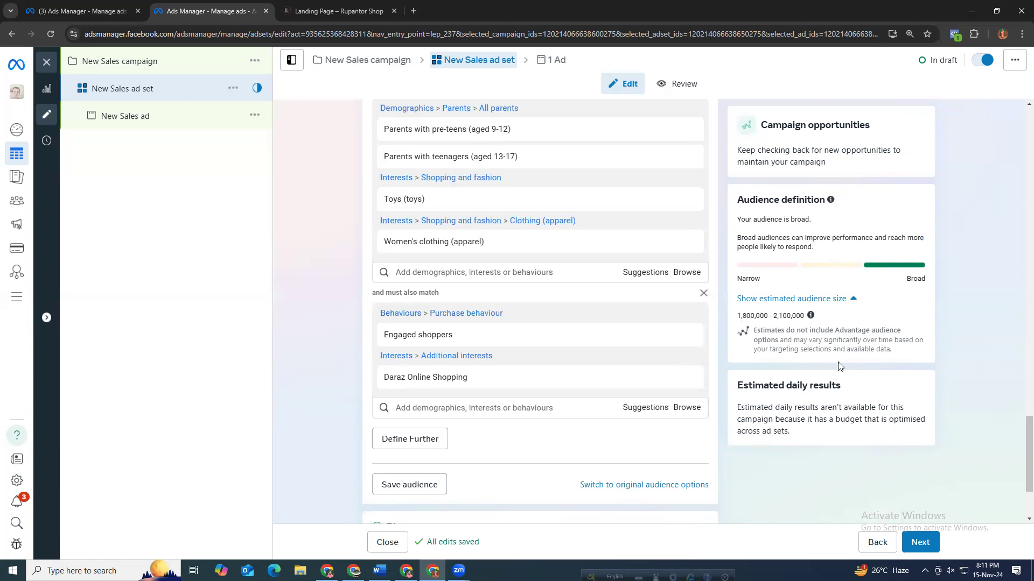
scroll(852, 400, down, 1)
drag(792, 408, 747, 407)
scroll(885, 390, down, 2)
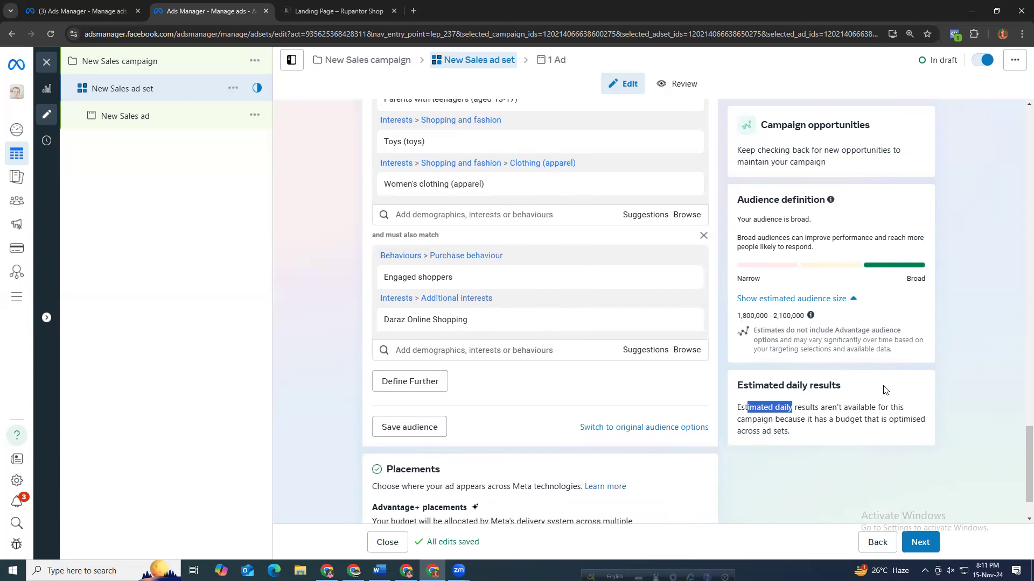
click(818, 270)
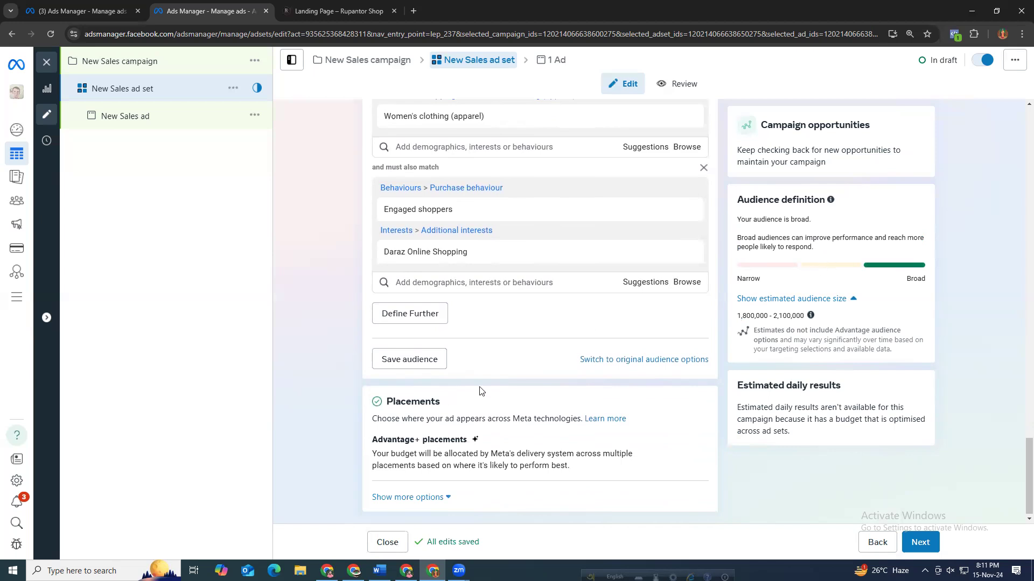
scroll(480, 392, up, 15)
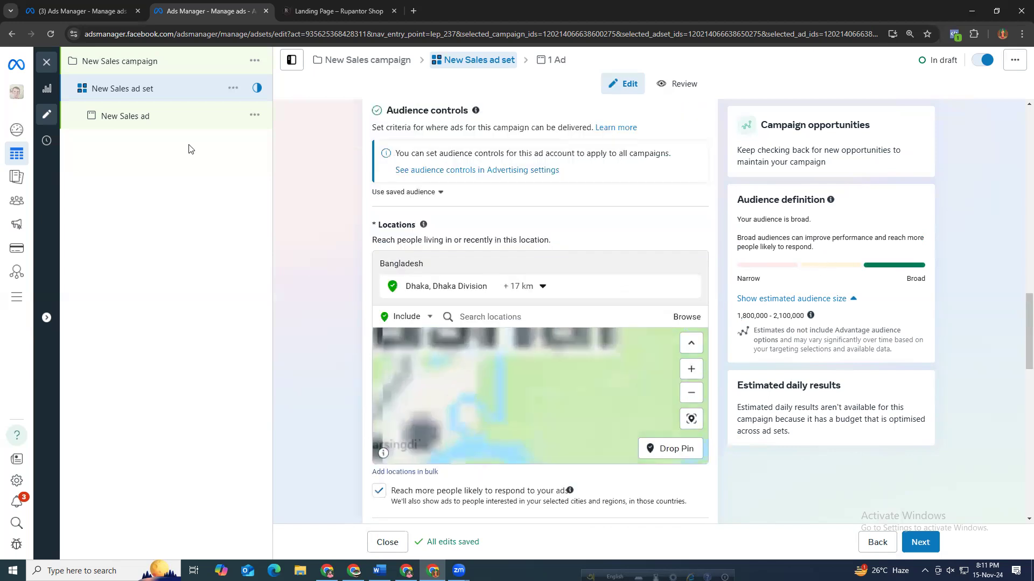
Duplicate the ad set within the existing New Sales campaign with an increased number of copies.
click(233, 88)
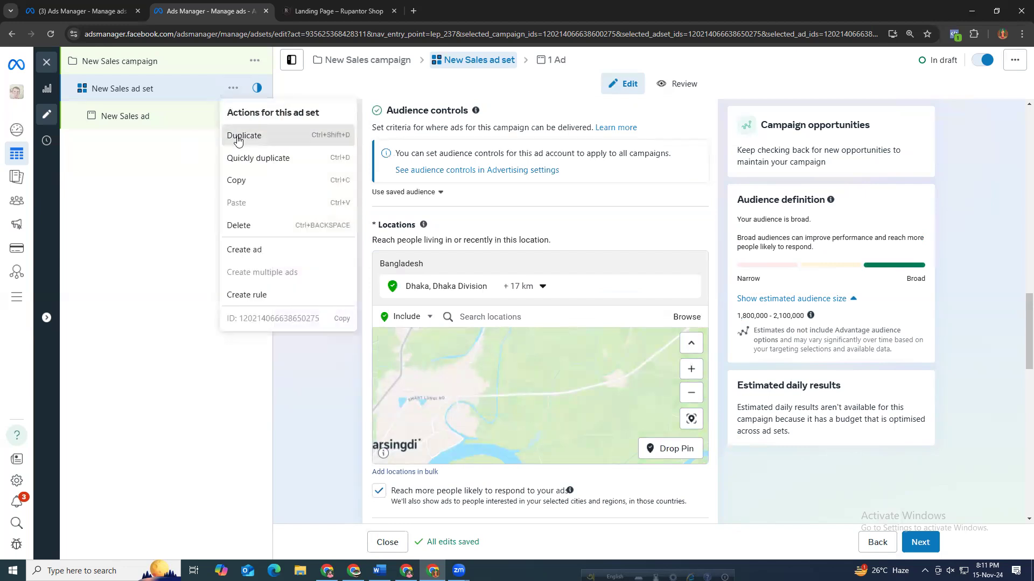
click(240, 137)
click(674, 377)
click(674, 377)
click(673, 377)
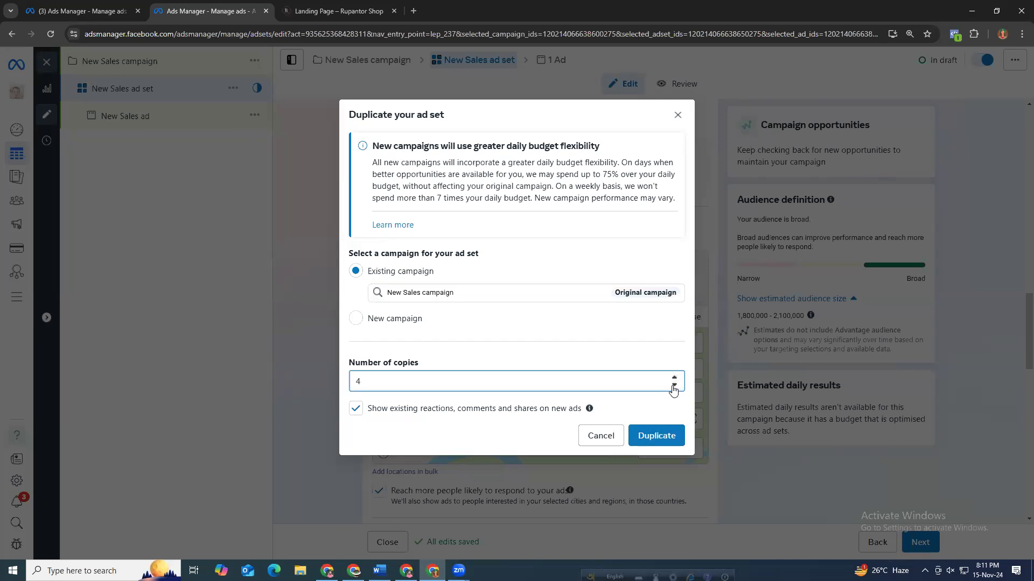
click(656, 437)
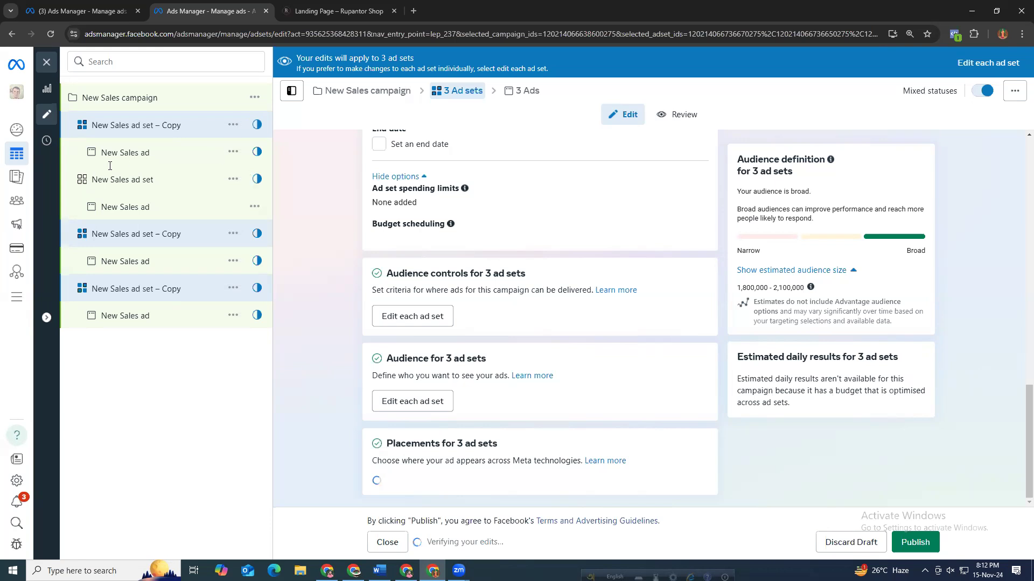
Open the original New Sales ad set and review its audience and placement settings.
shift+click(147, 186)
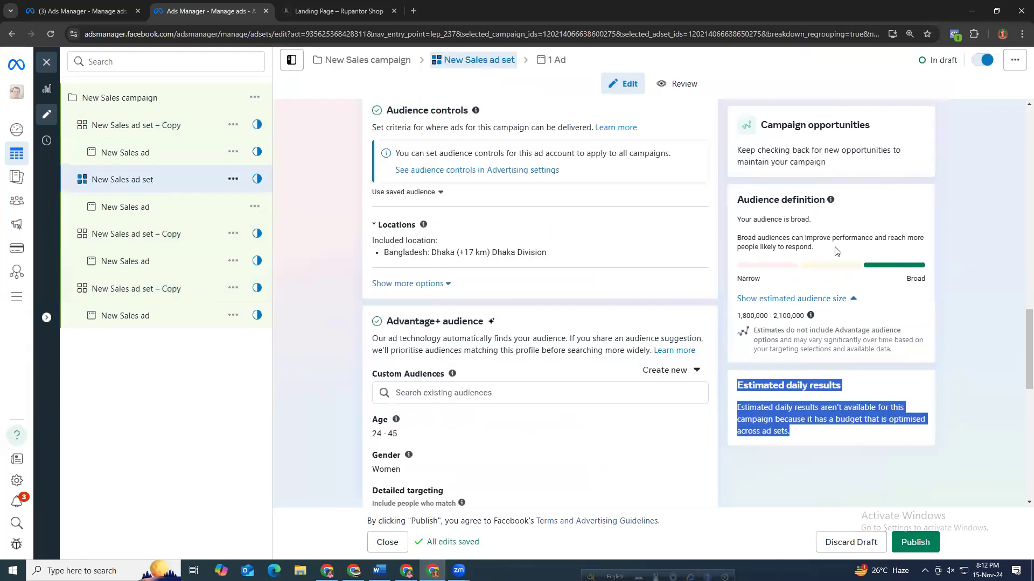
scroll(708, 369, down, 2)
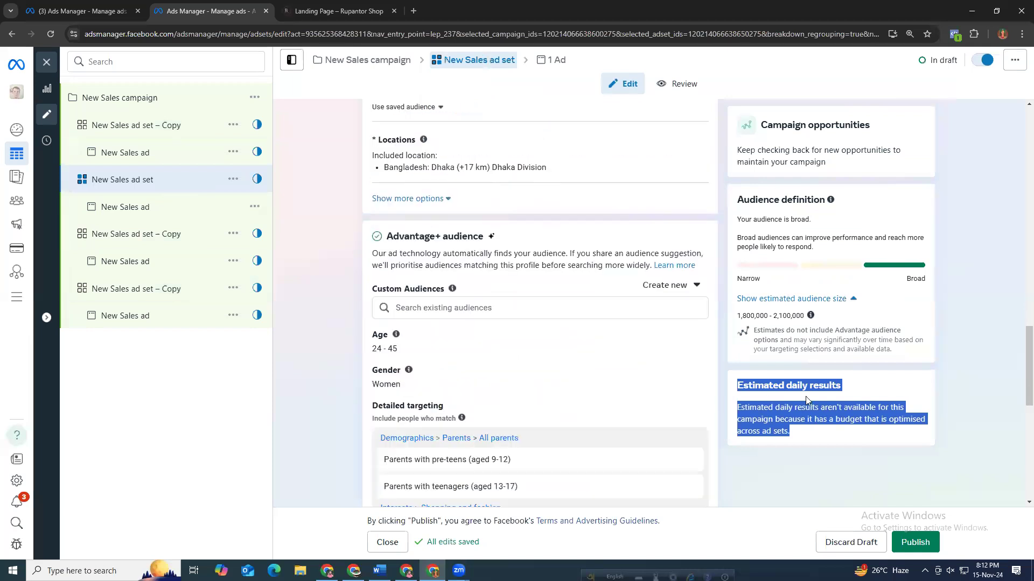
scroll(742, 385, down, 3)
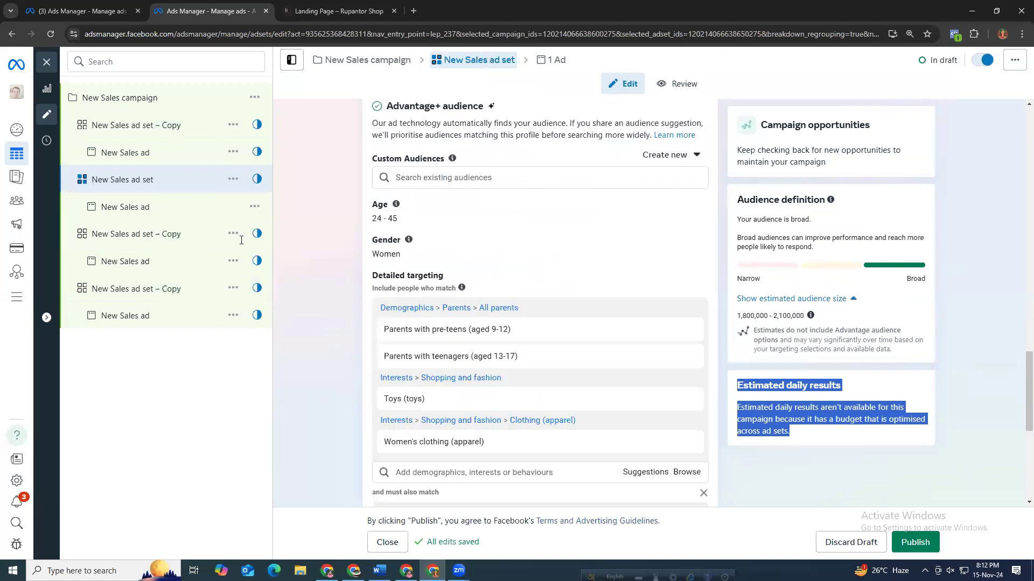
click(833, 409)
scroll(822, 434, down, 7)
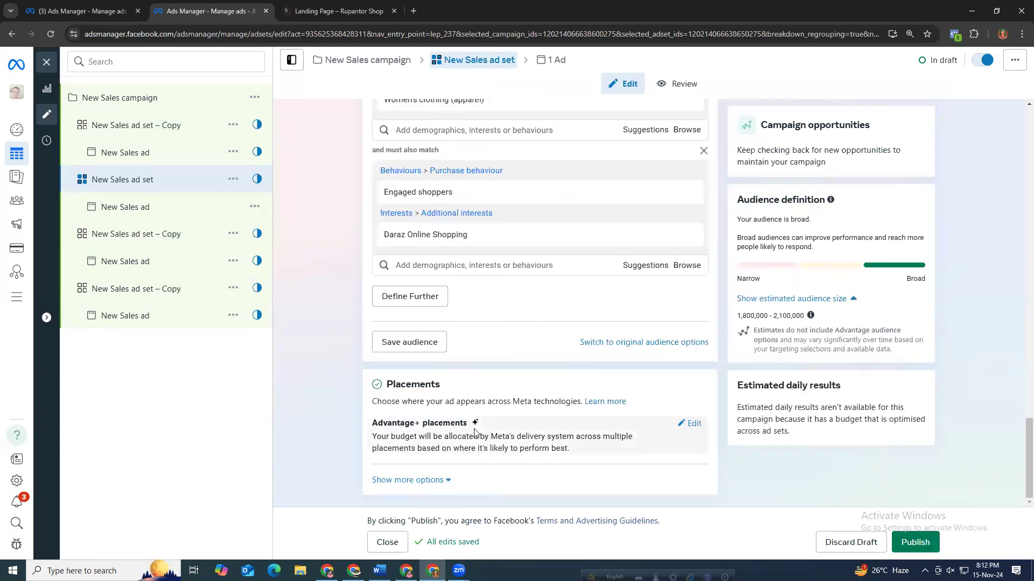
Open the original ad, keep A+ Digital Agency as its Facebook Page, and check the ad setup options.
click(109, 206)
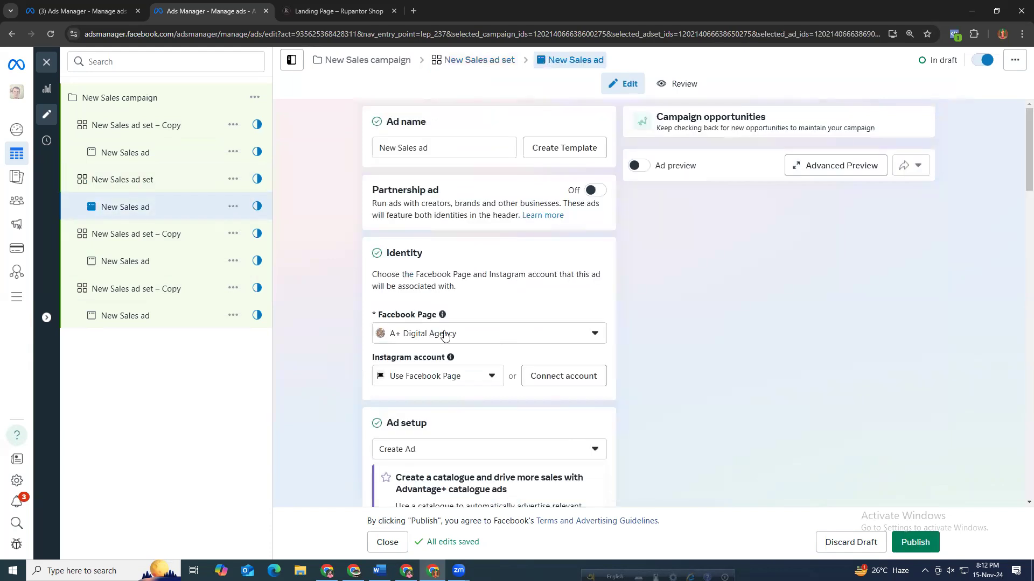
click(465, 338)
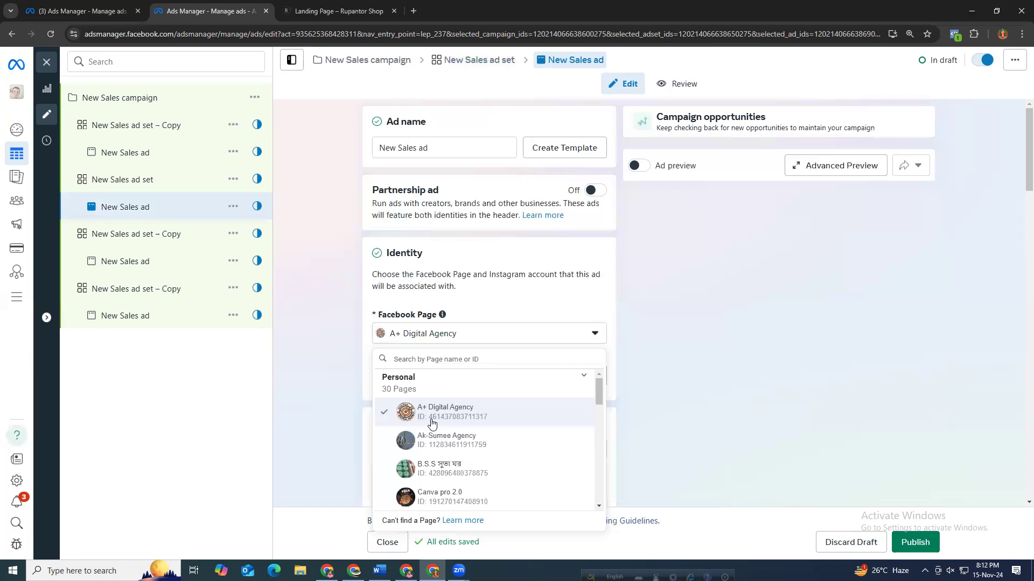
click(430, 414)
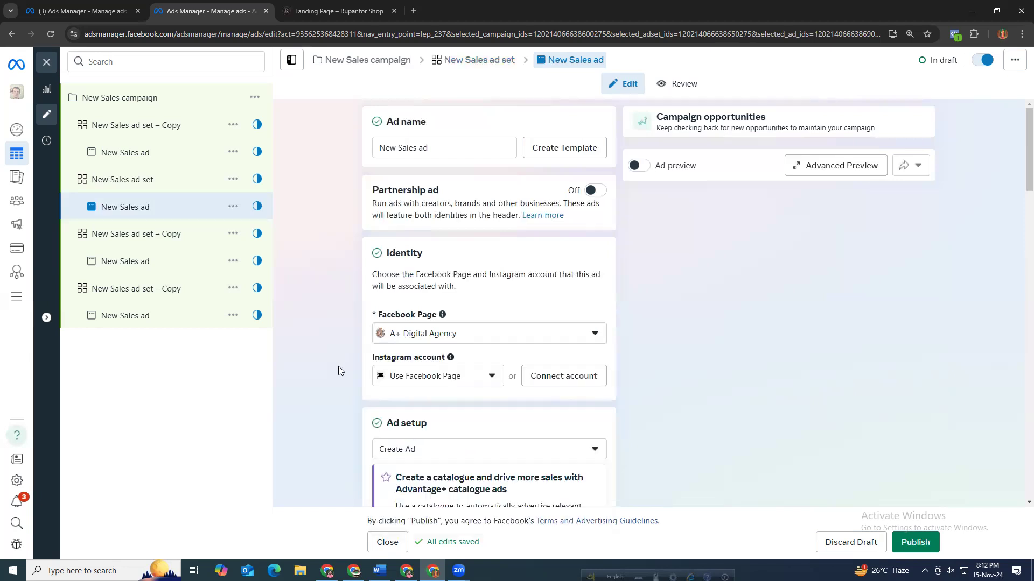
scroll(338, 367, down, 4)
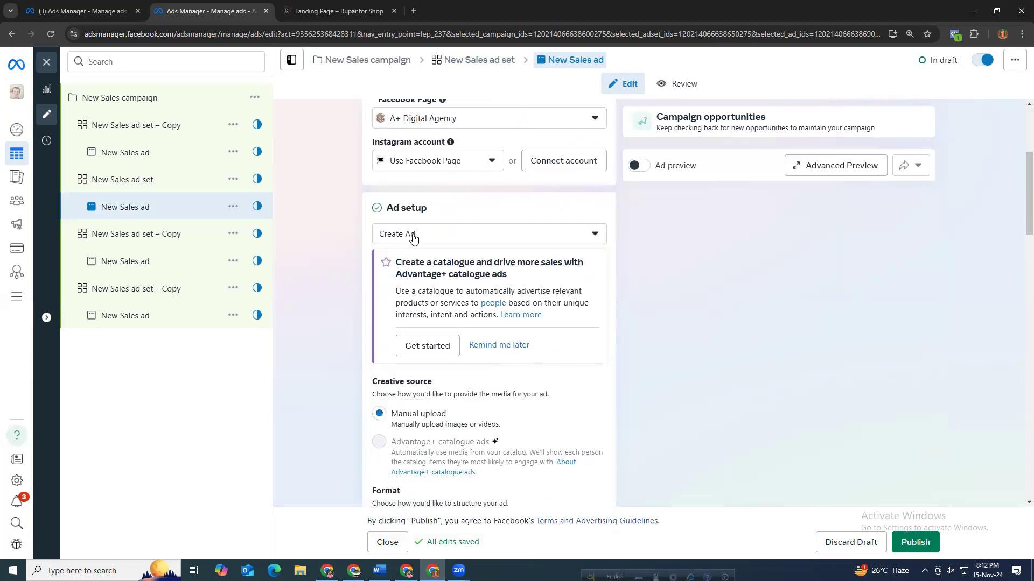
click(411, 233)
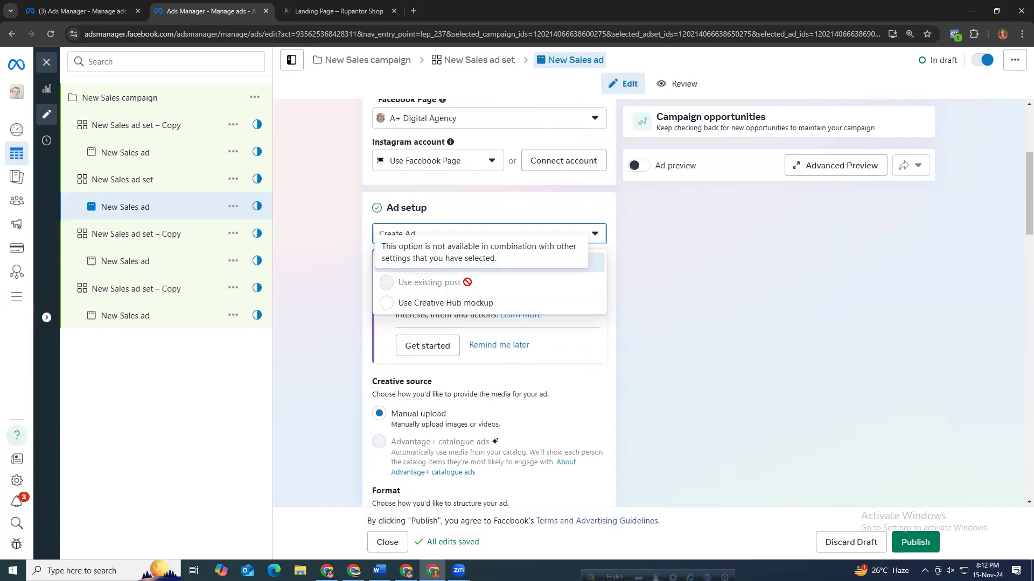
click(336, 286)
Paste the Rupantor Shop landing page link as the ad's Website URL.
scroll(369, 370, down, 12)
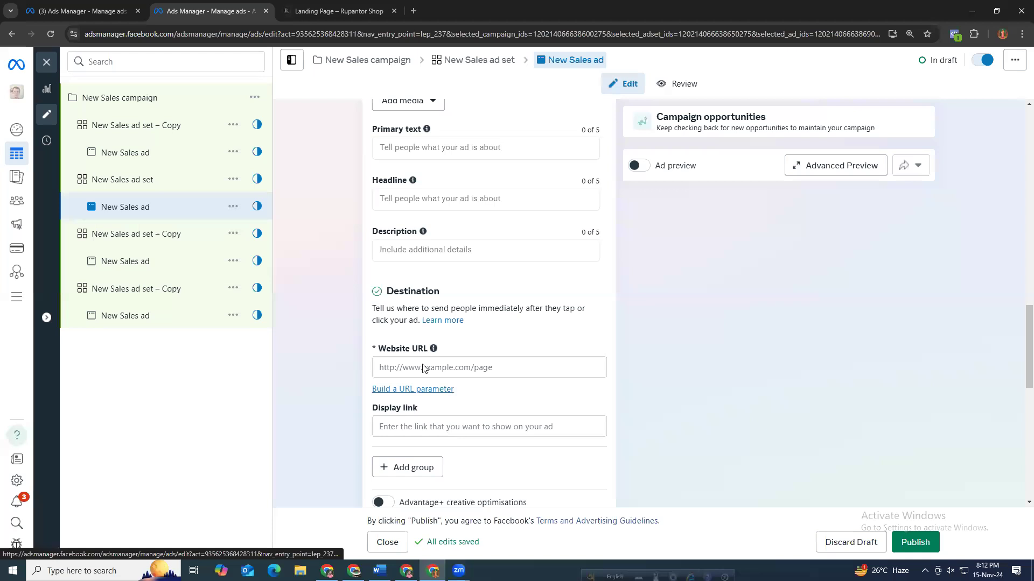
click(402, 366)
key(super+v)
click(433, 197)
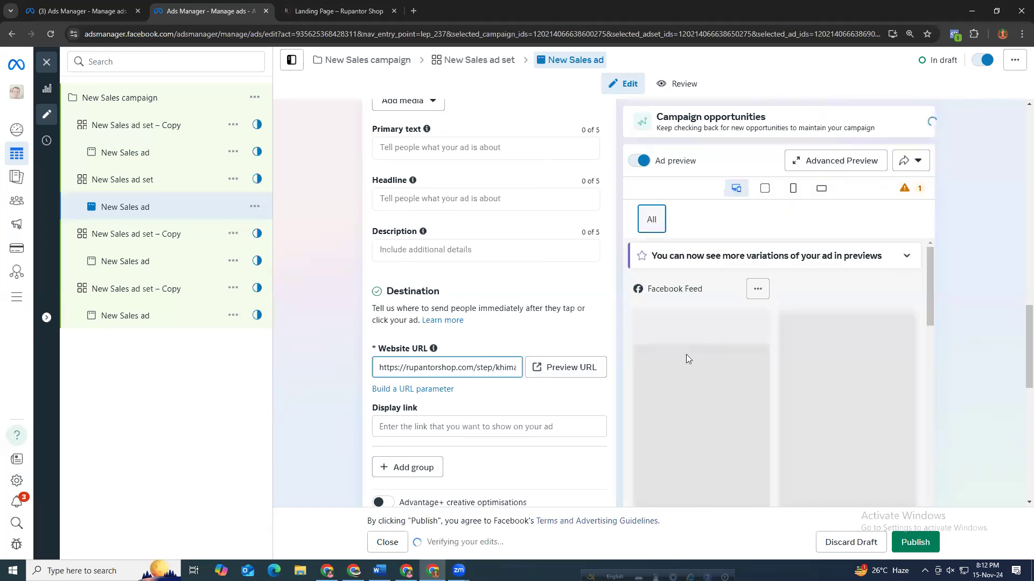
Enter the ad headline "Get 90% Discount".
scroll(687, 353, down, 1)
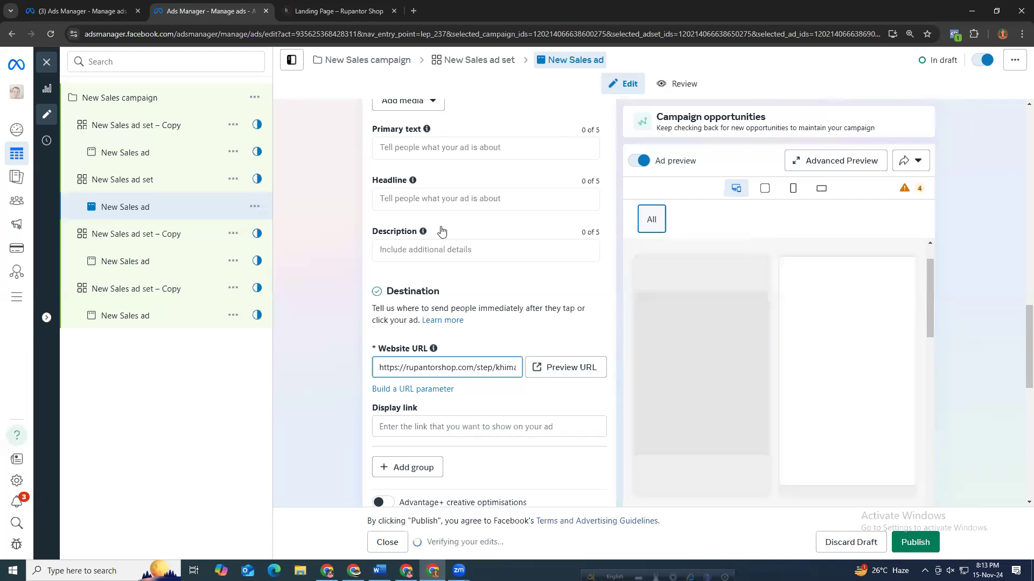
click(461, 200)
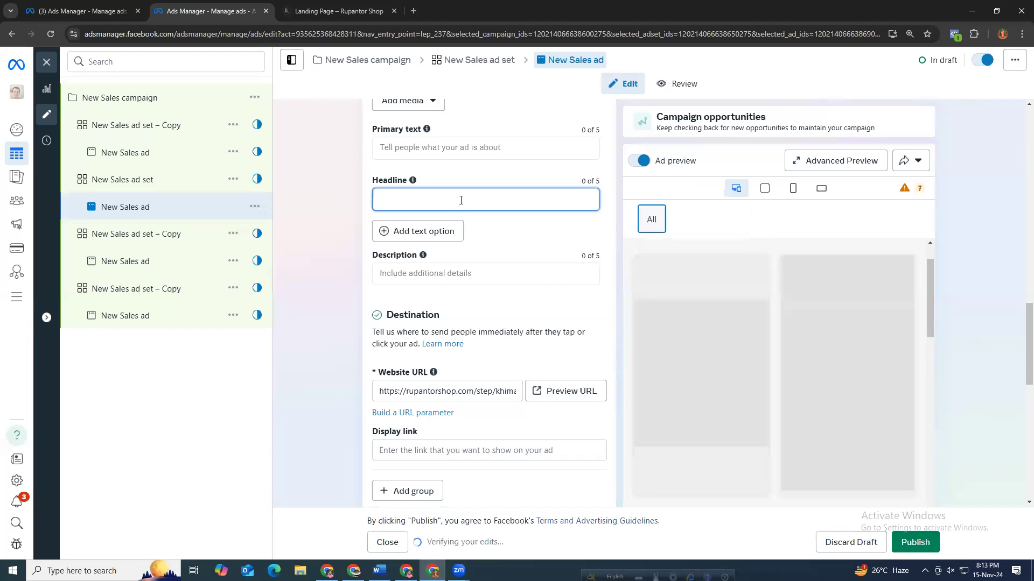
text(Get o)
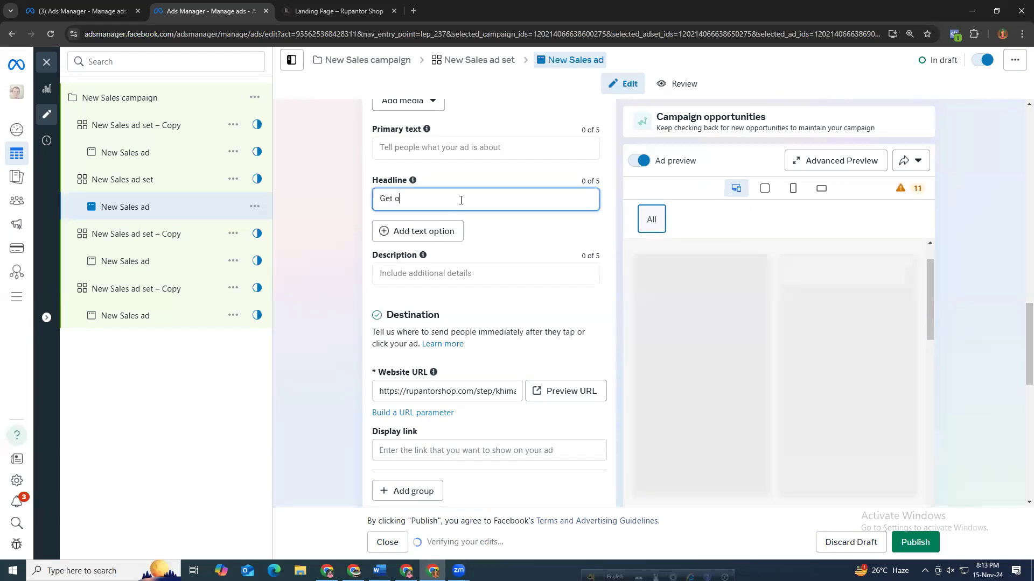
key(BackSpace)
text(90)
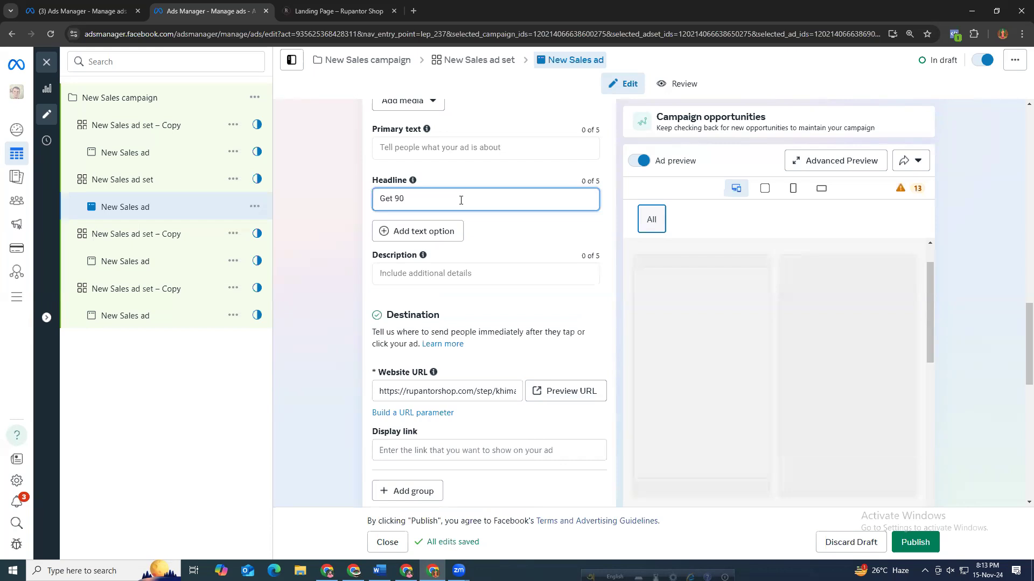
text(%W d)
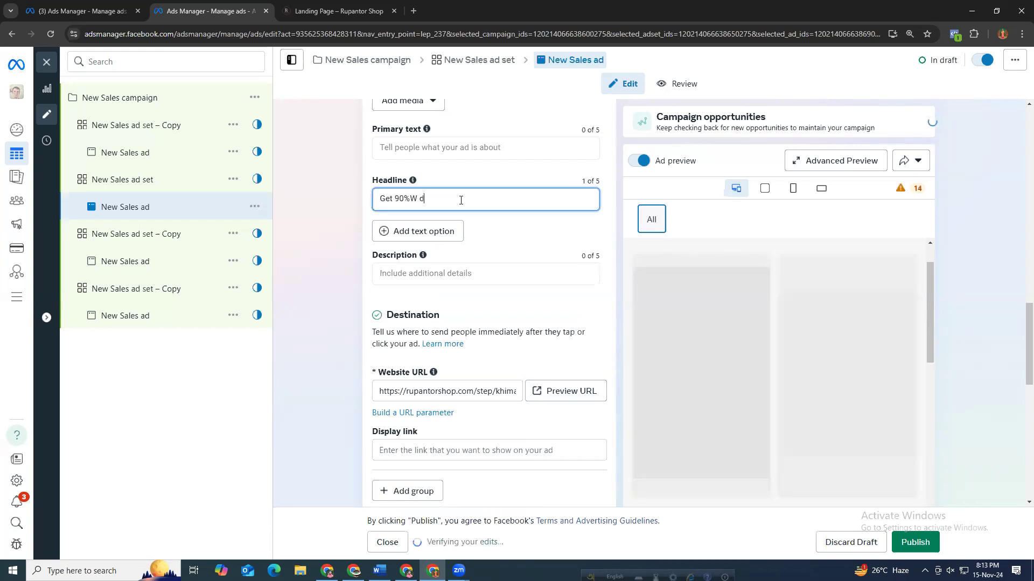
key(BackSpace)
key(BackSpace)
key(BackSpace)
text(Discotnt)
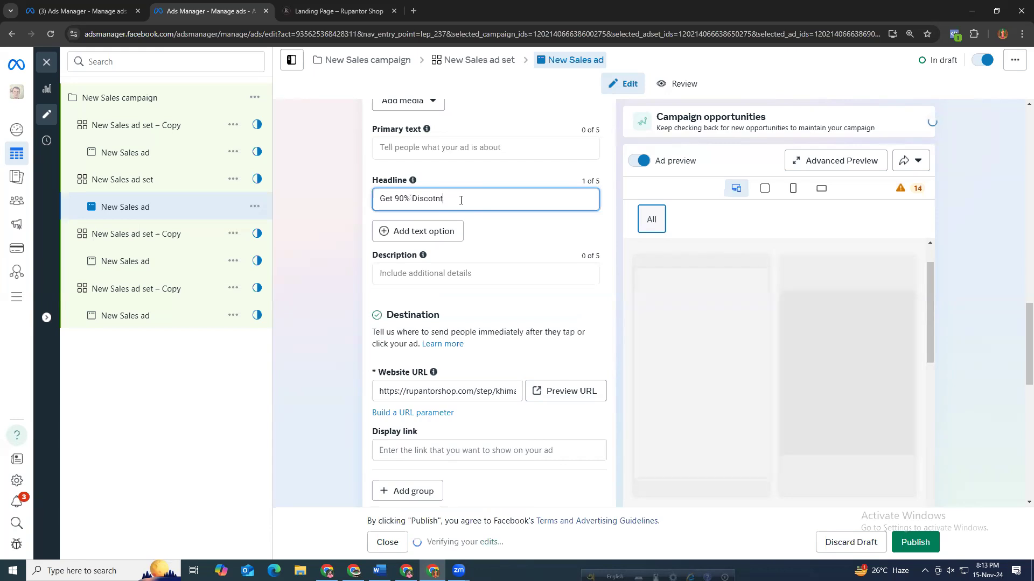
key(BackSpace)
key(BackSpace)
key(BackSpace)
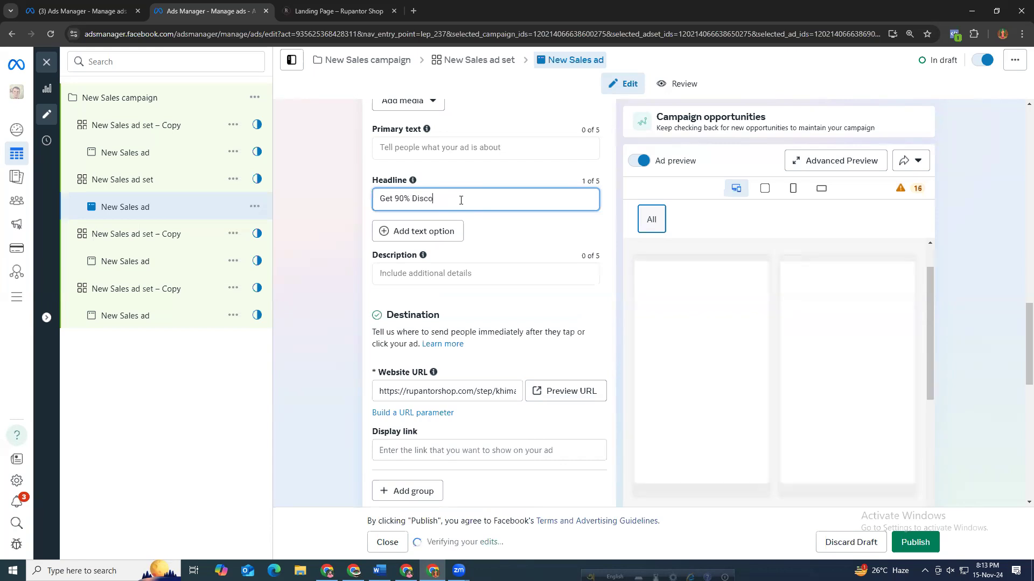
text(unt)
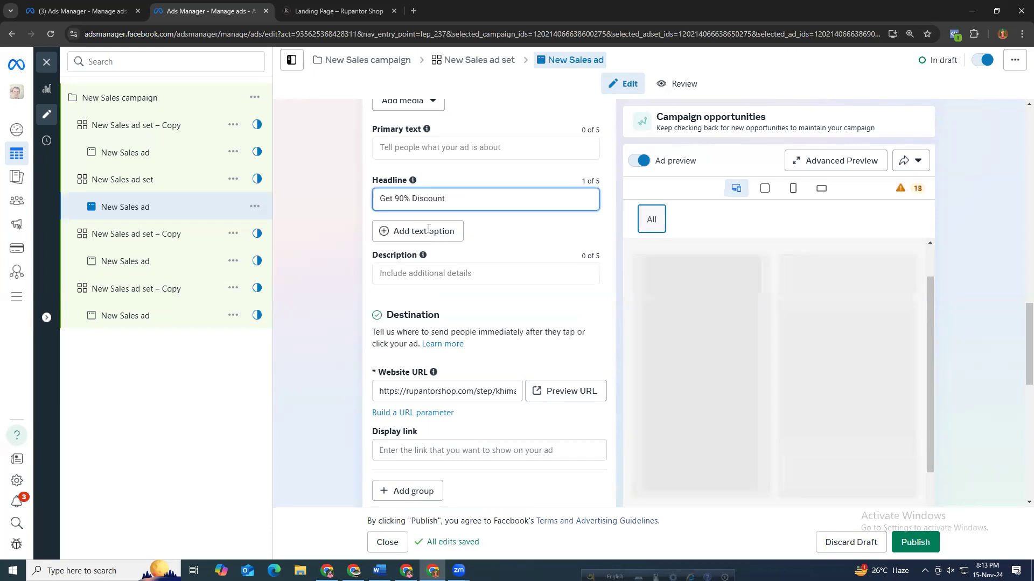
Add a second headline text option reading "Free home Delivery".
click(429, 230)
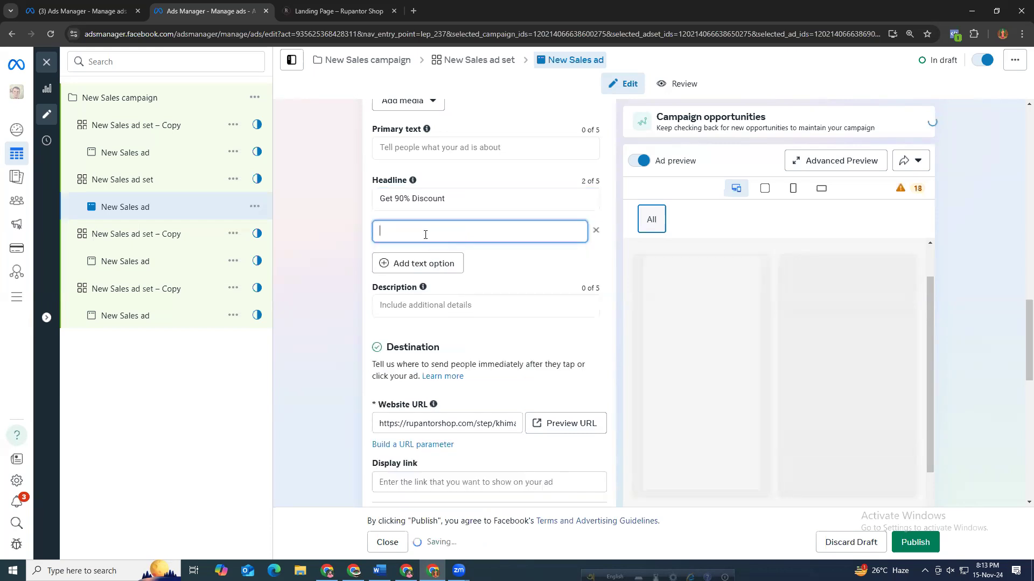
text(Fre)
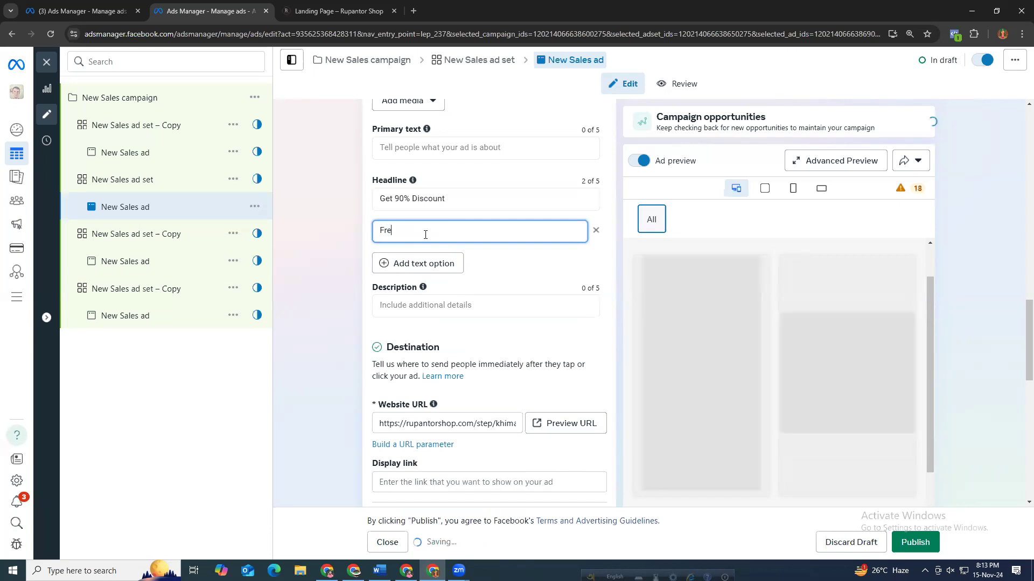
text(e home Deliv)
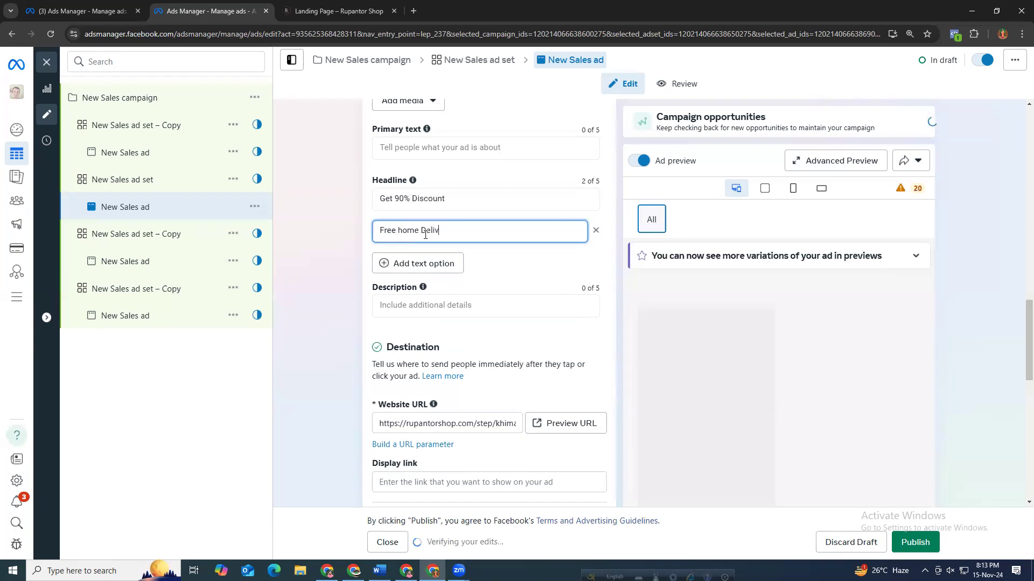
text(ery)
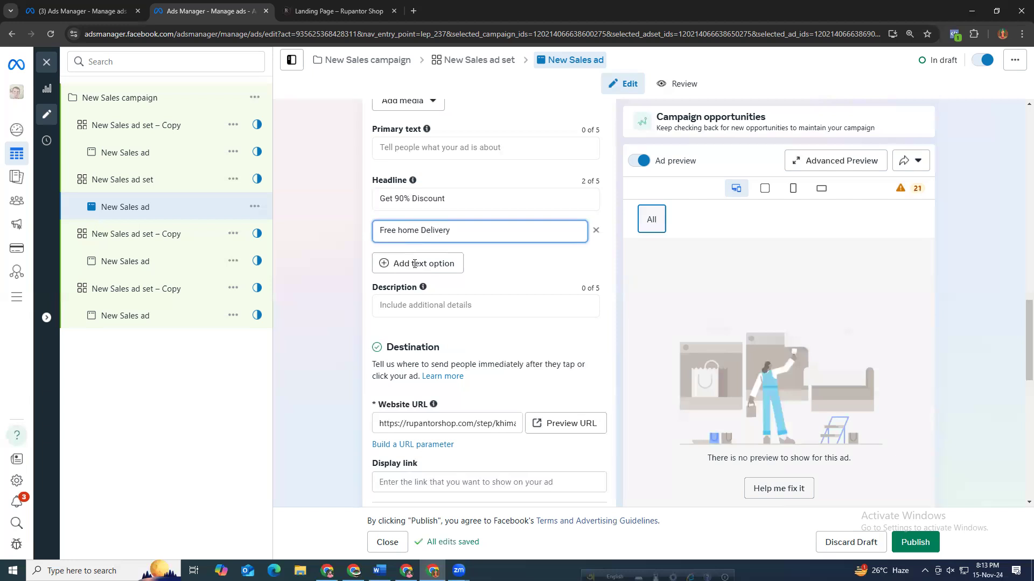
Add a third empty headline text option and select the first headline's text.
click(380, 264)
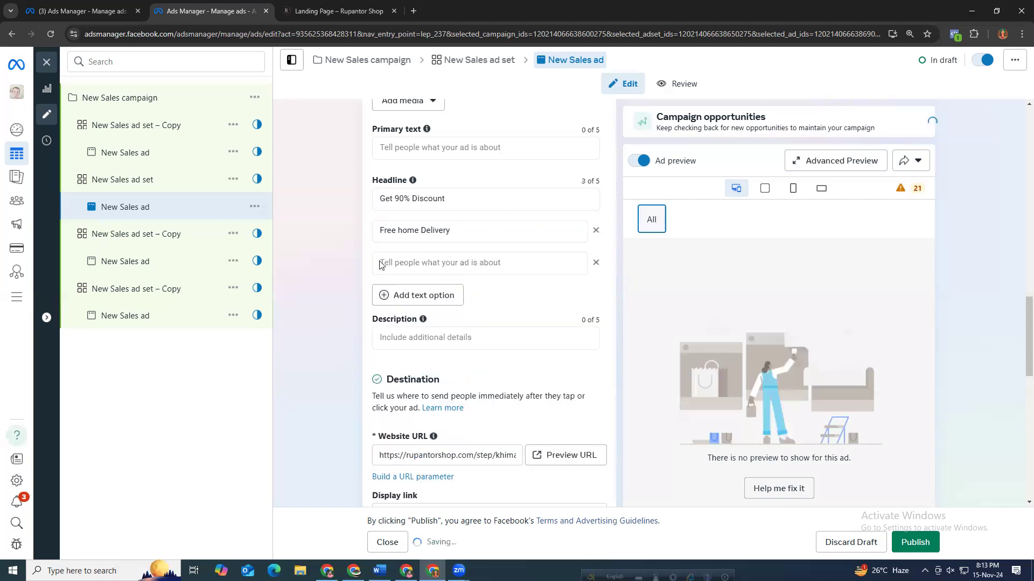
click(486, 264)
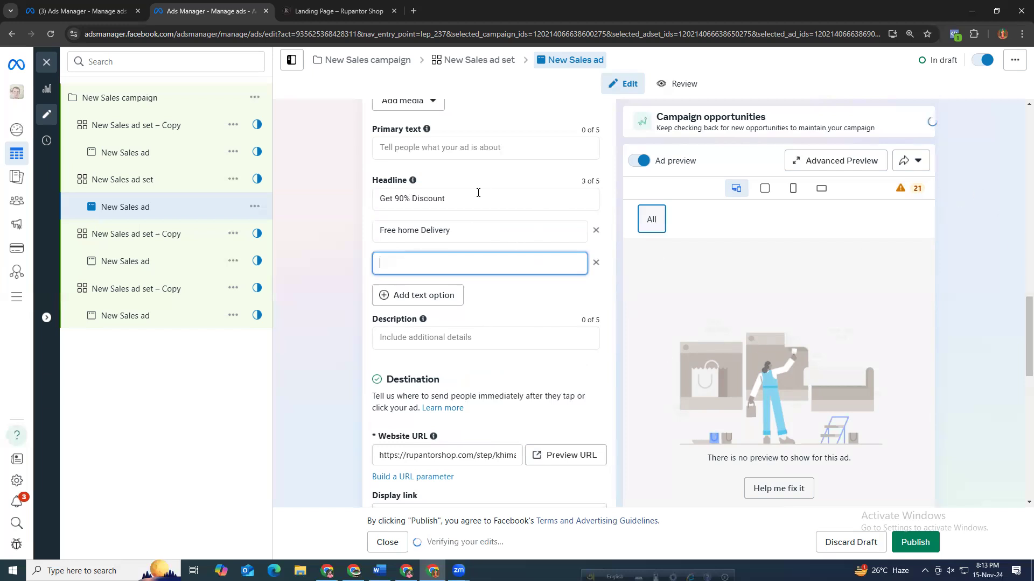
drag(473, 198, 377, 201)
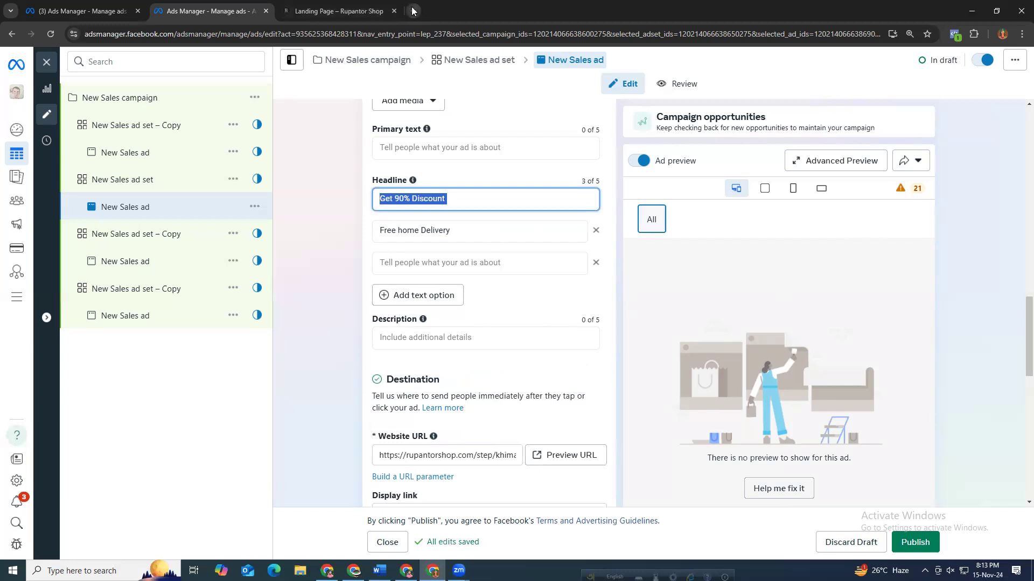
Open the Meta Ad Library in a new browser tab by searching for ads library.
key(ctrl+t)
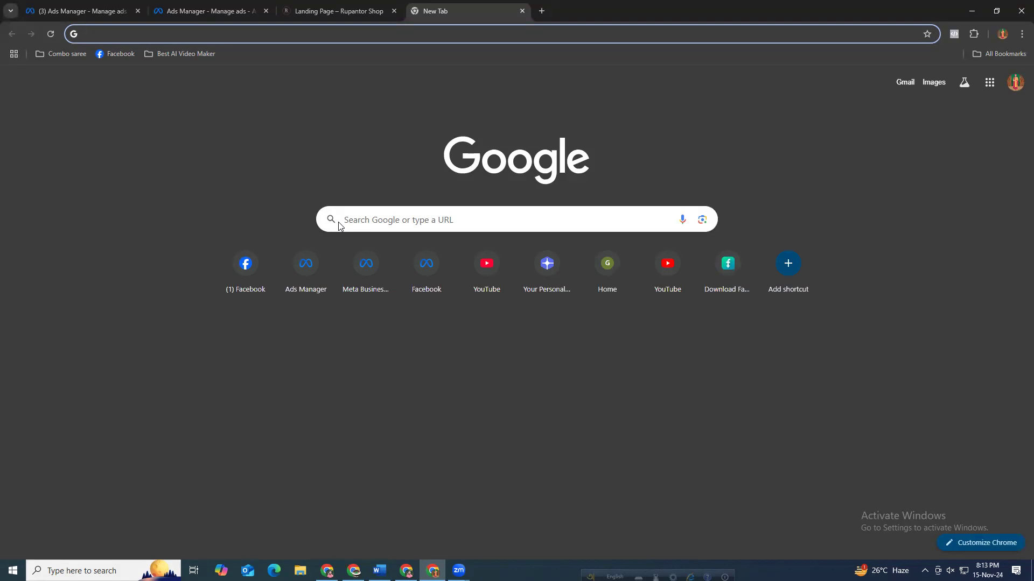
text(ads li)
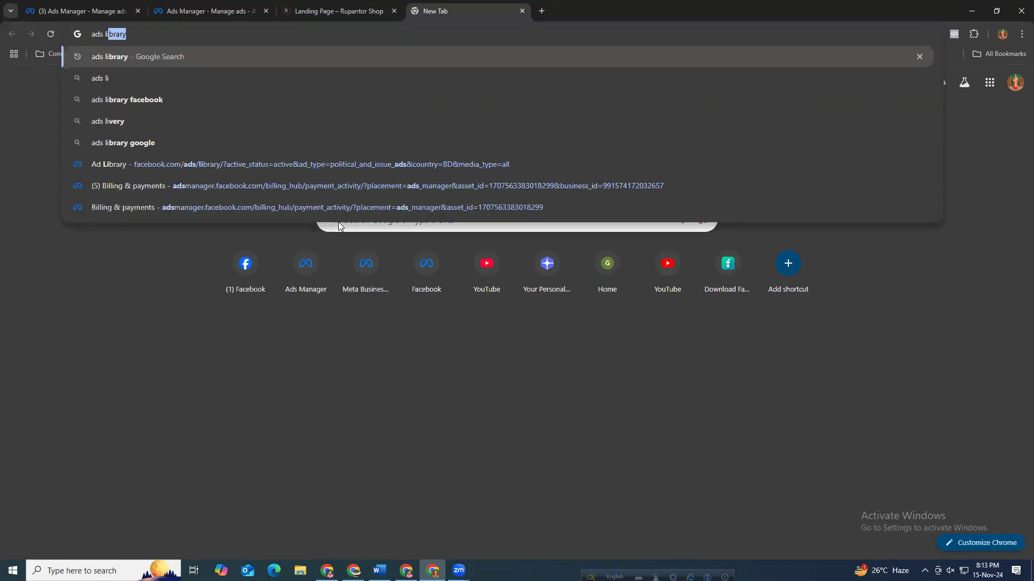
key(Return)
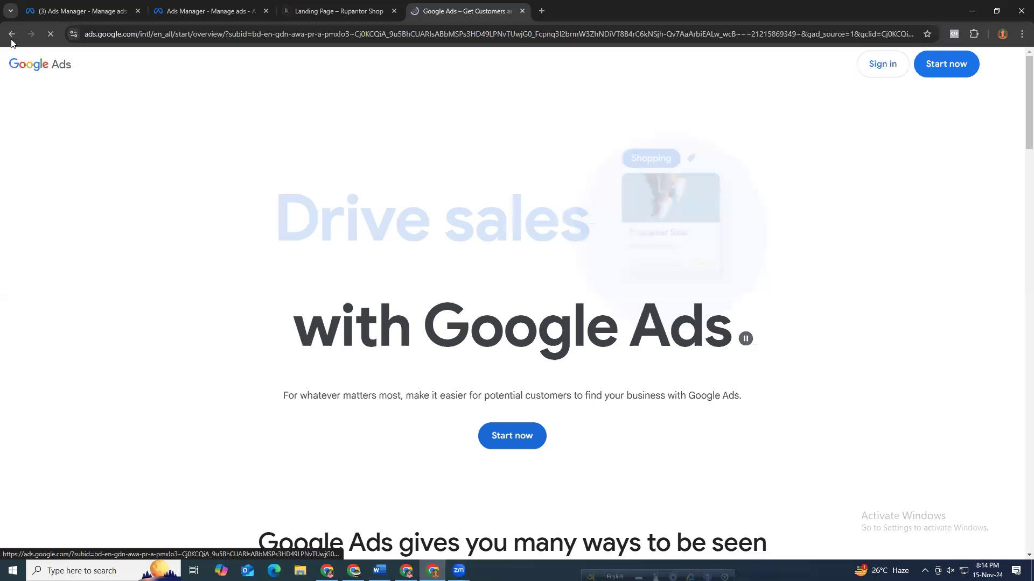
click(125, 34)
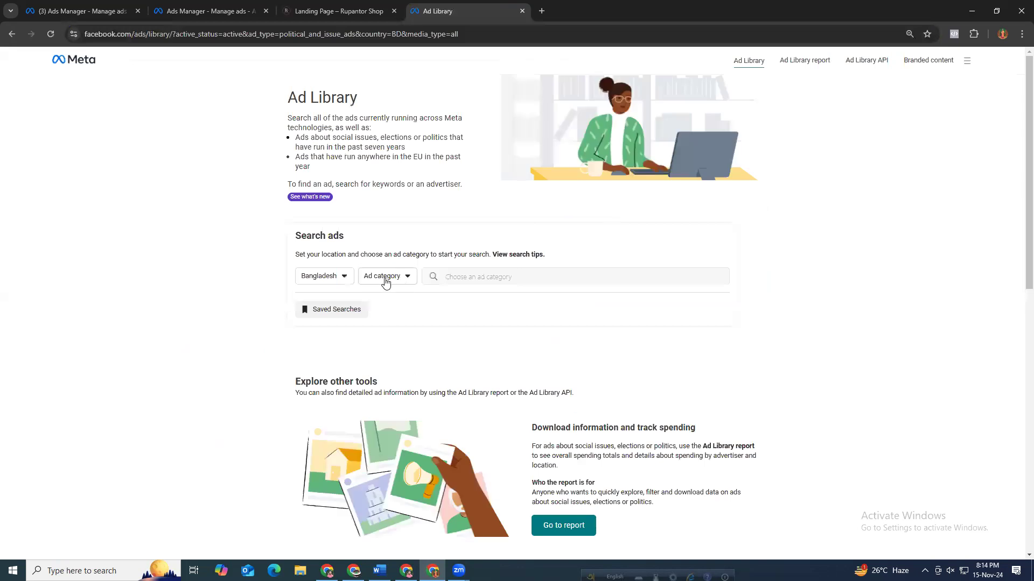
Search the Ad Library for all ads in Bangladesh with the keyword khimar.
click(386, 282)
click(384, 321)
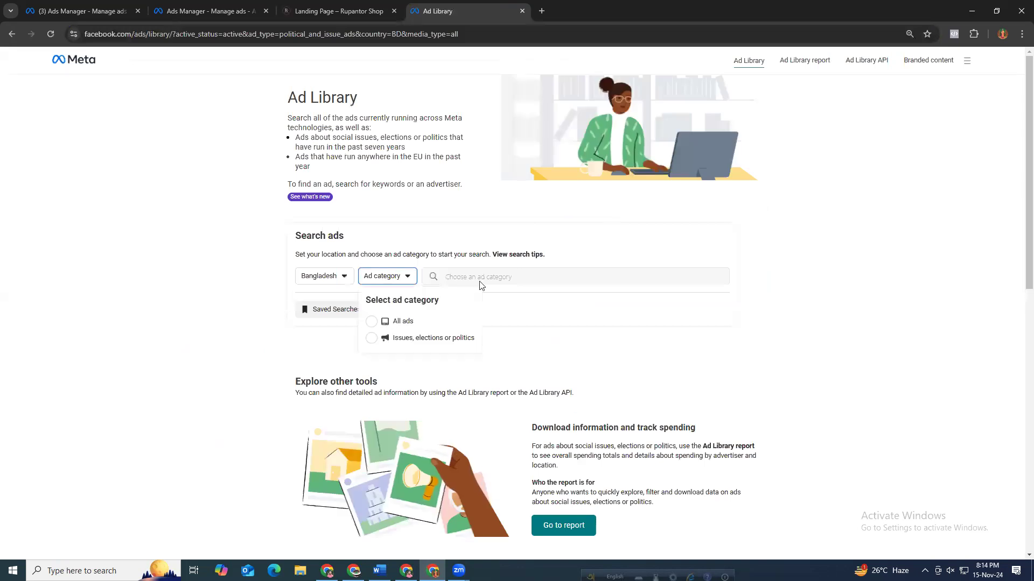
click(481, 276)
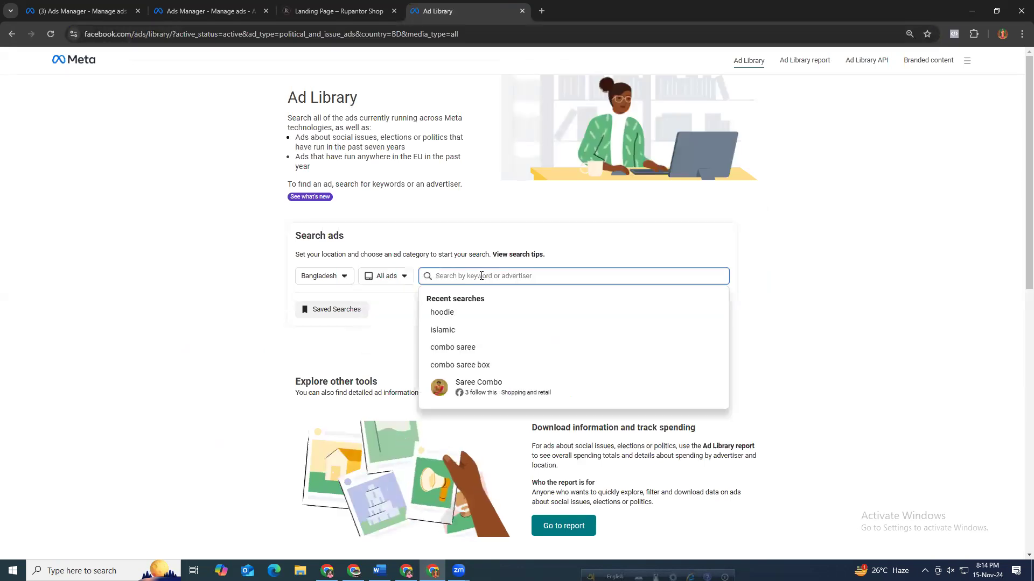
text(com)
key(BackSpace)
key(BackSpace)
key(BackSpace)
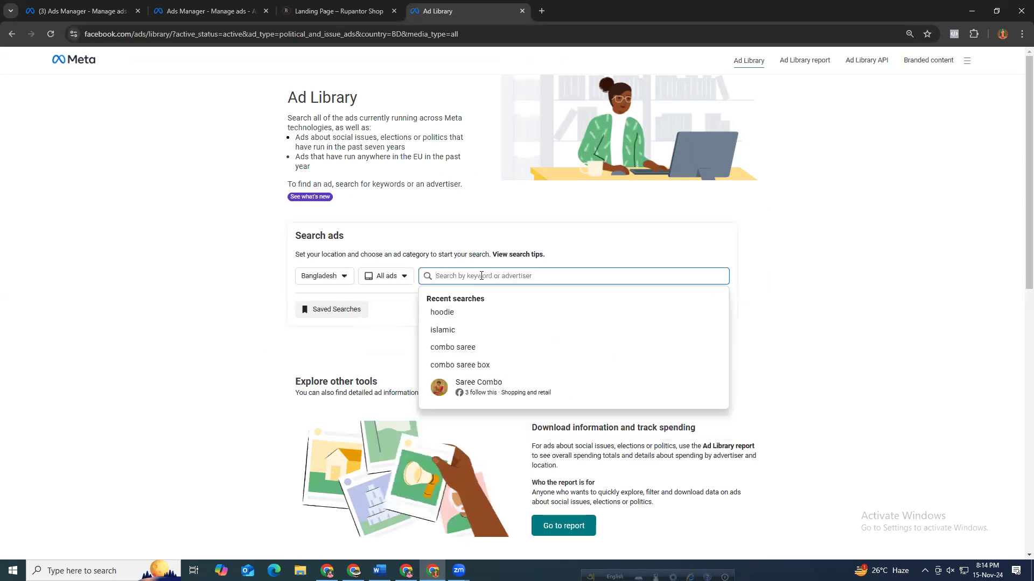
text(khi)
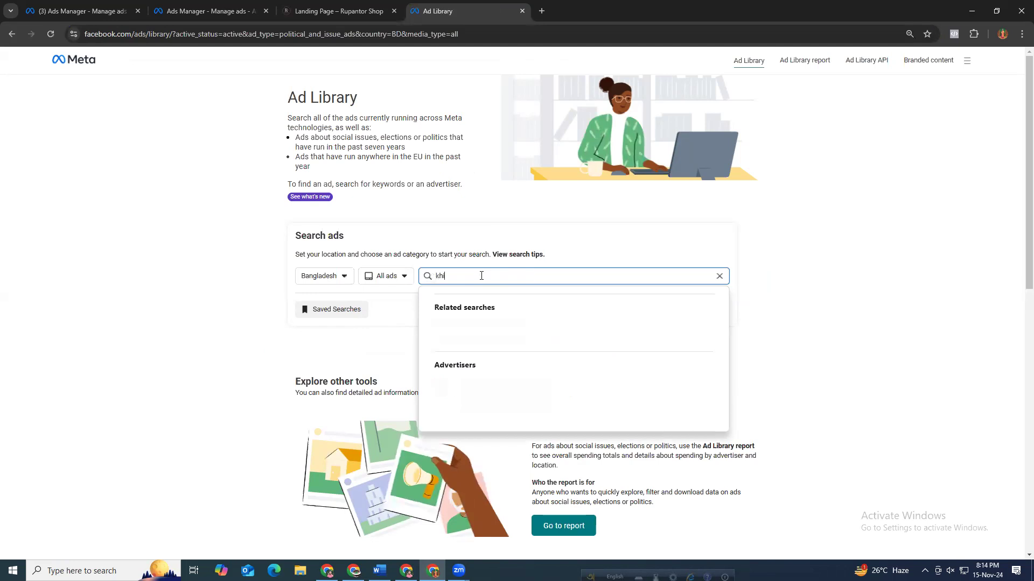
text(mar)
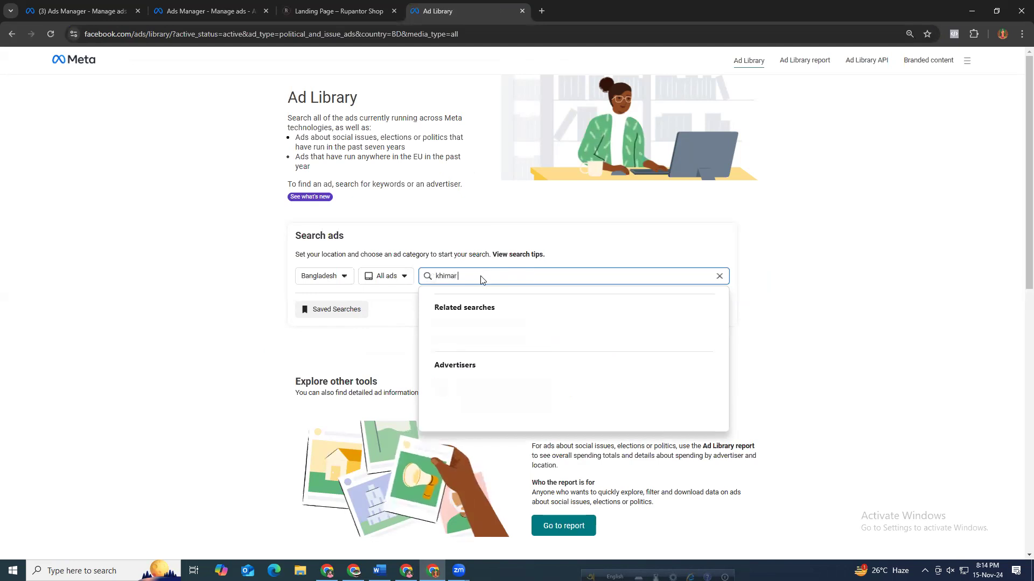
key(Return)
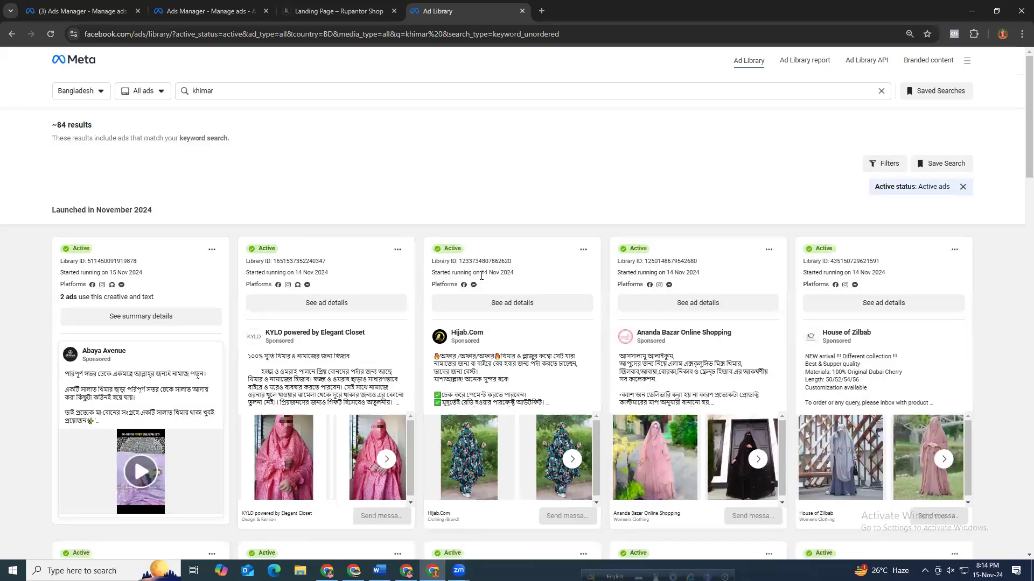
Browse the khimar ad results to examine competitors' active ads.
click(229, 93)
double_click(238, 90)
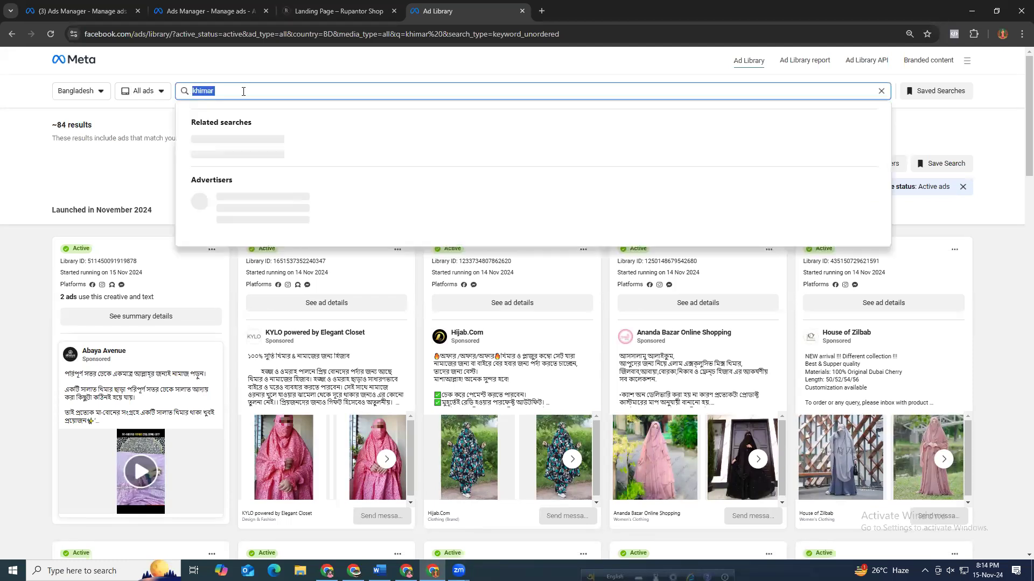
key(Right)
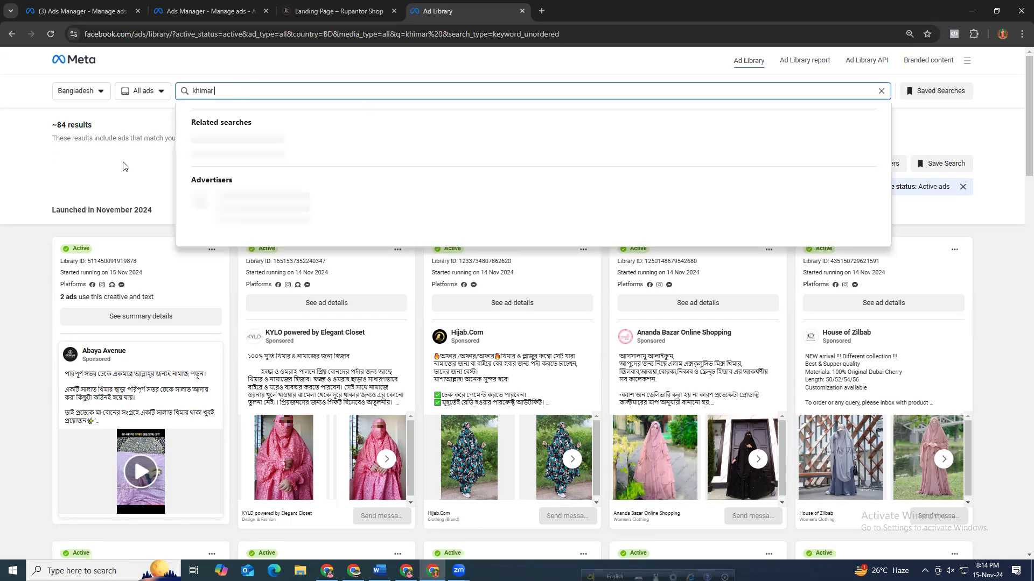
drag(95, 126, 46, 128)
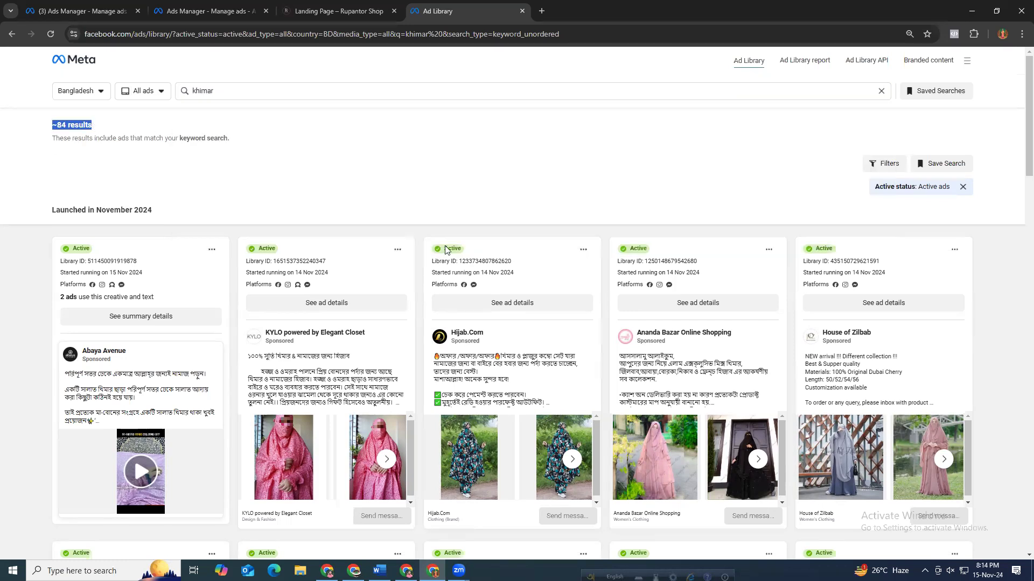
scroll(445, 249, down, 5)
scroll(466, 290, down, 5)
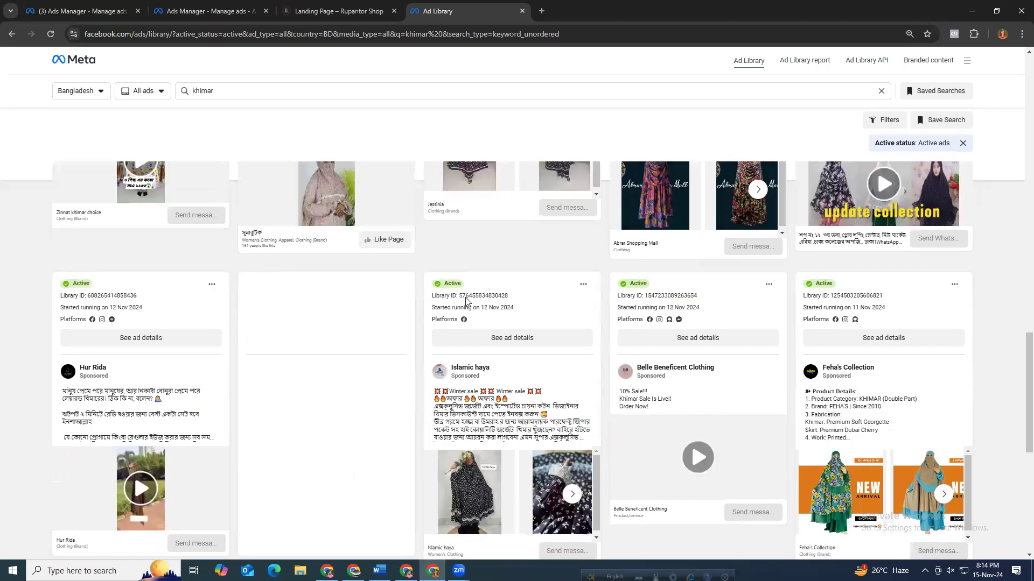
scroll(466, 300, down, 5)
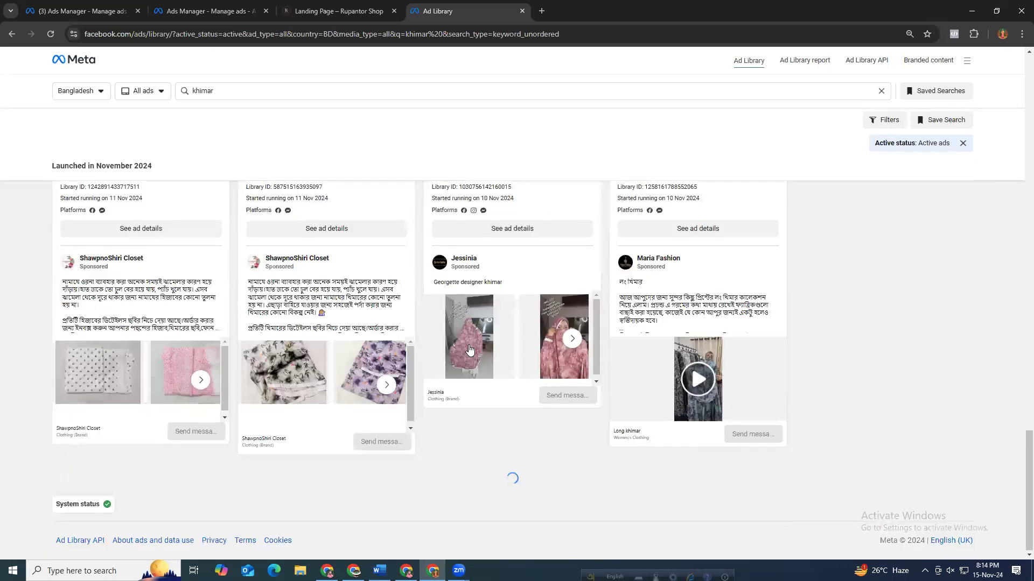
scroll(605, 415, down, 5)
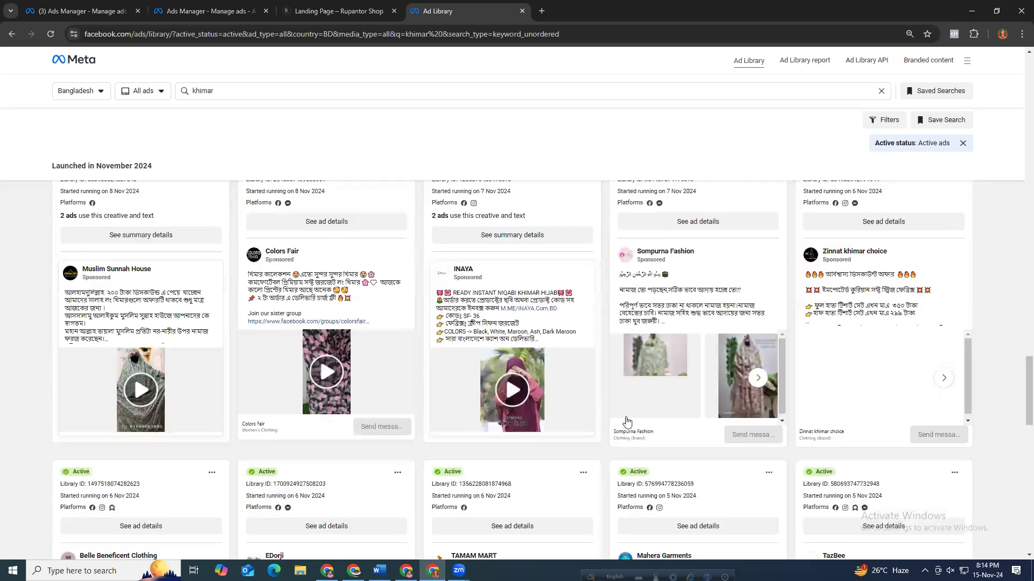
scroll(592, 417, down, 5)
scroll(536, 395, down, 5)
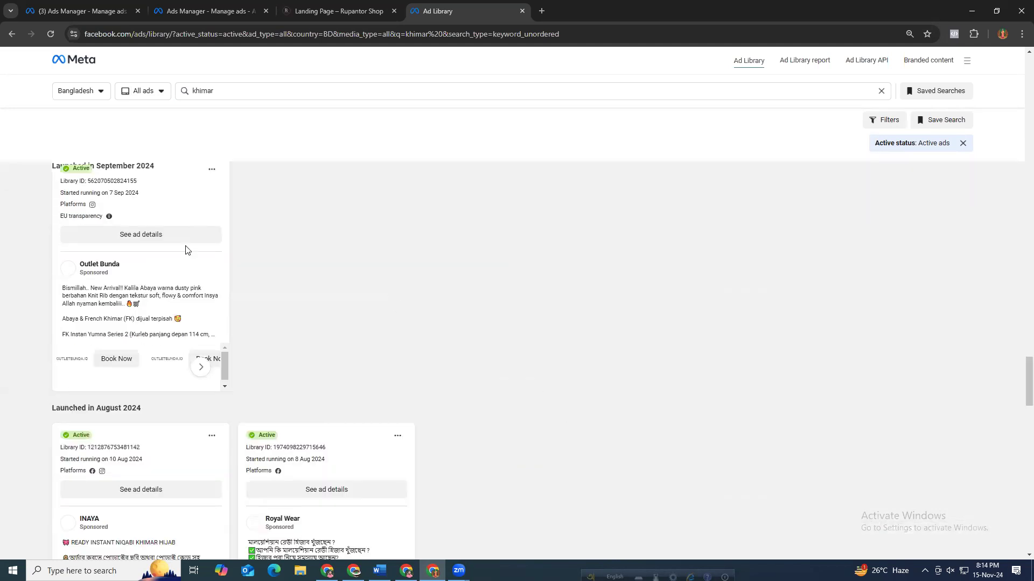
scroll(111, 299, up, 3)
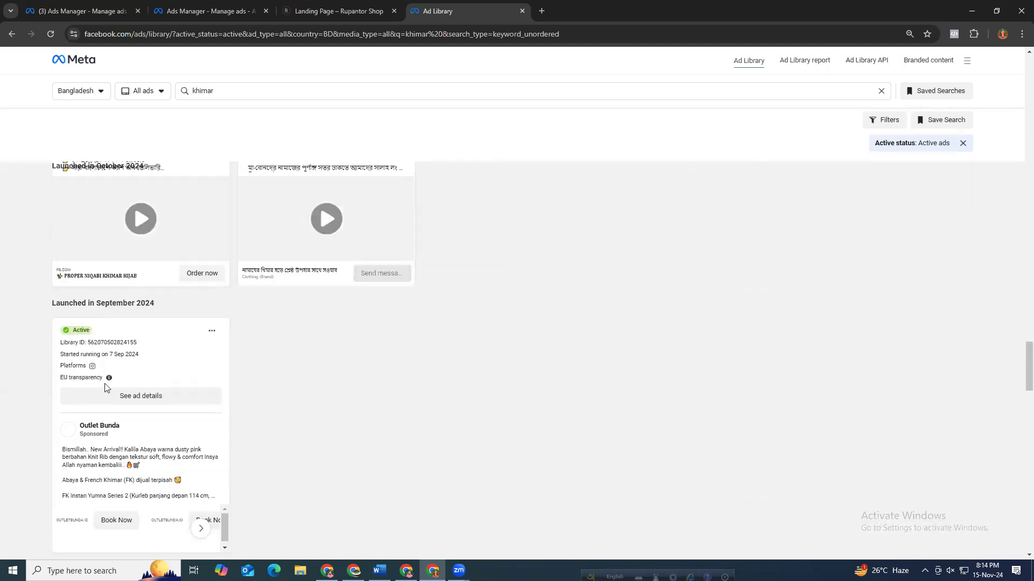
scroll(72, 392, down, 4)
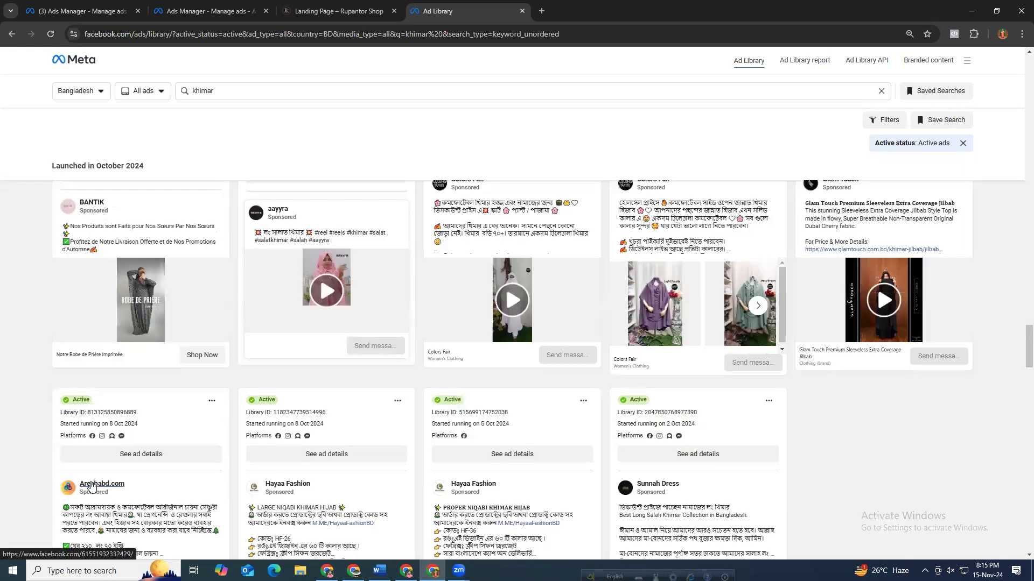
mouse_move(90, 487)
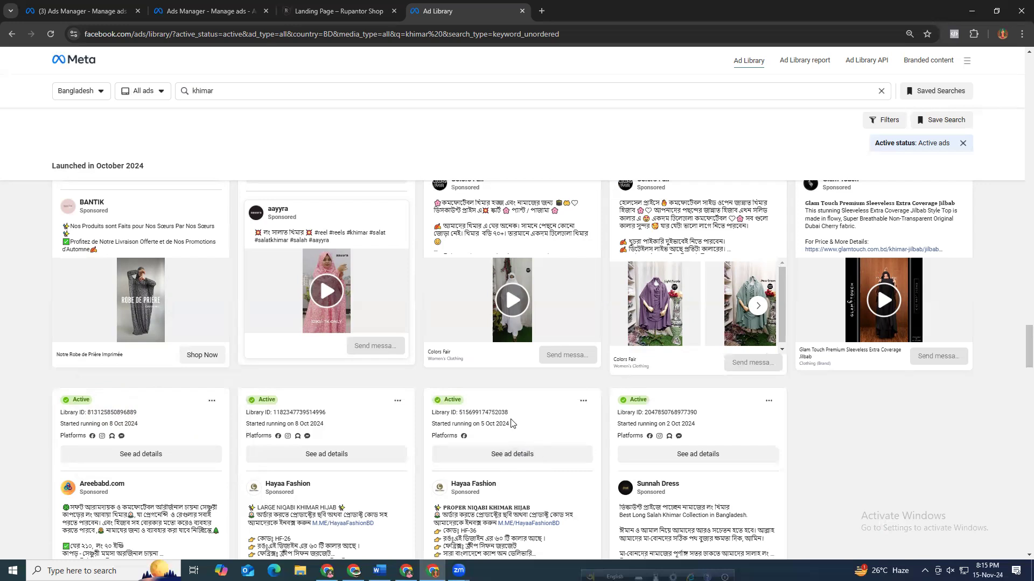
Scroll through the khimar ad results down to the oldest launches and back up to the top.
scroll(833, 435, down, 6)
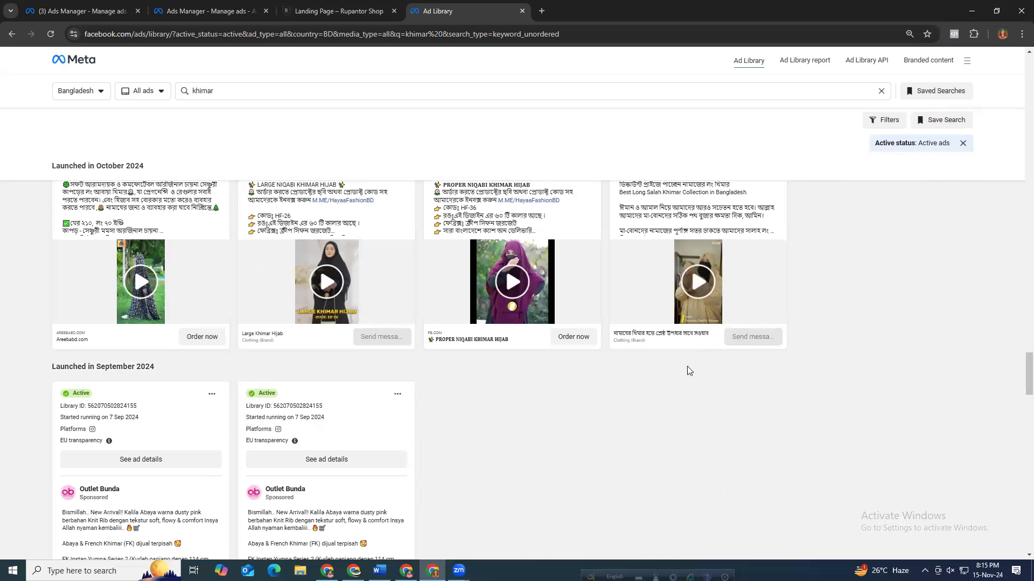
scroll(533, 411, down, 4)
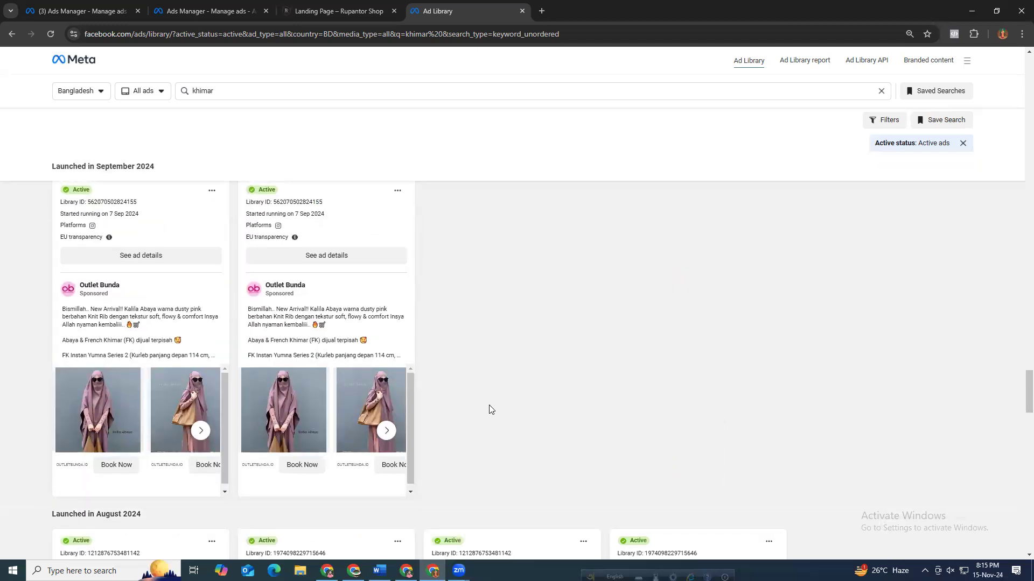
scroll(487, 404, down, 18)
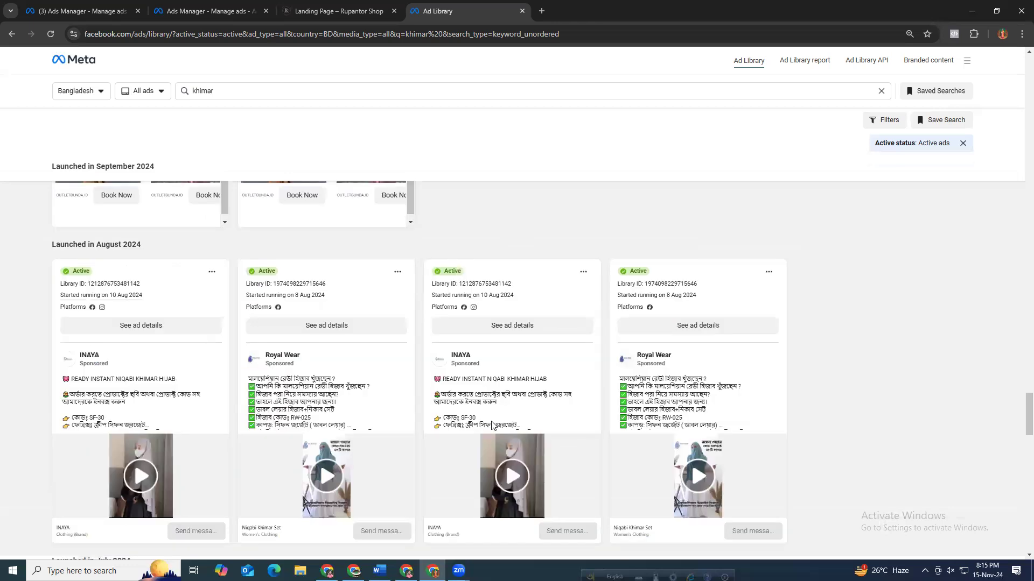
drag(276, 259, 59, 258)
click(473, 366)
scroll(514, 438, down, 7)
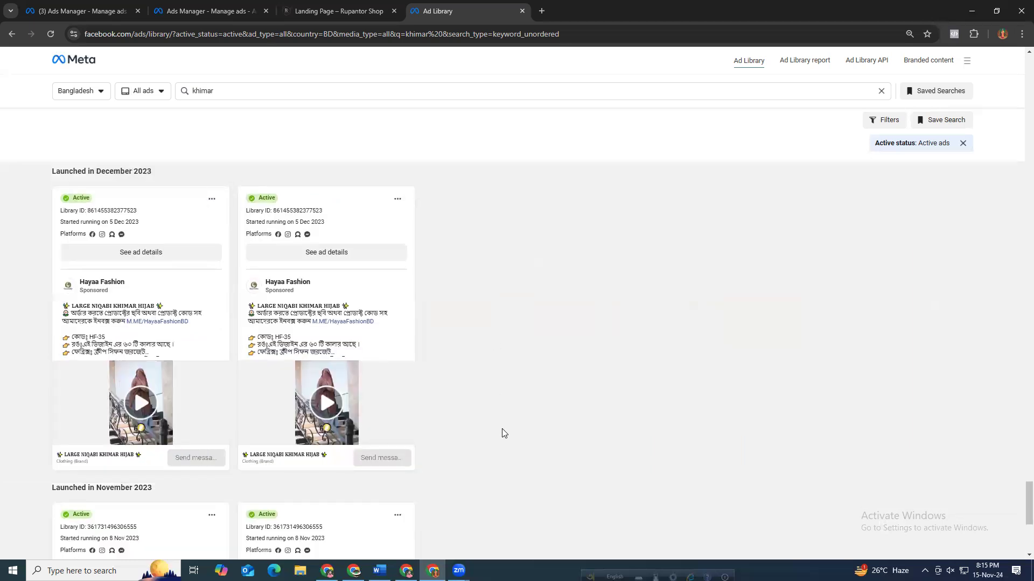
scroll(501, 433, down, 3)
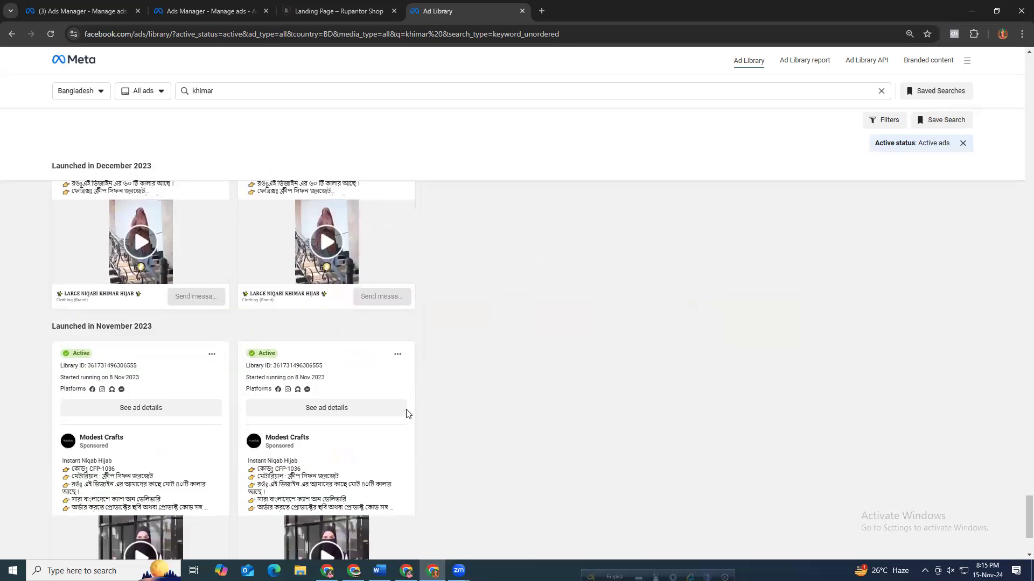
scroll(484, 423, down, 3)
scroll(514, 410, up, 15)
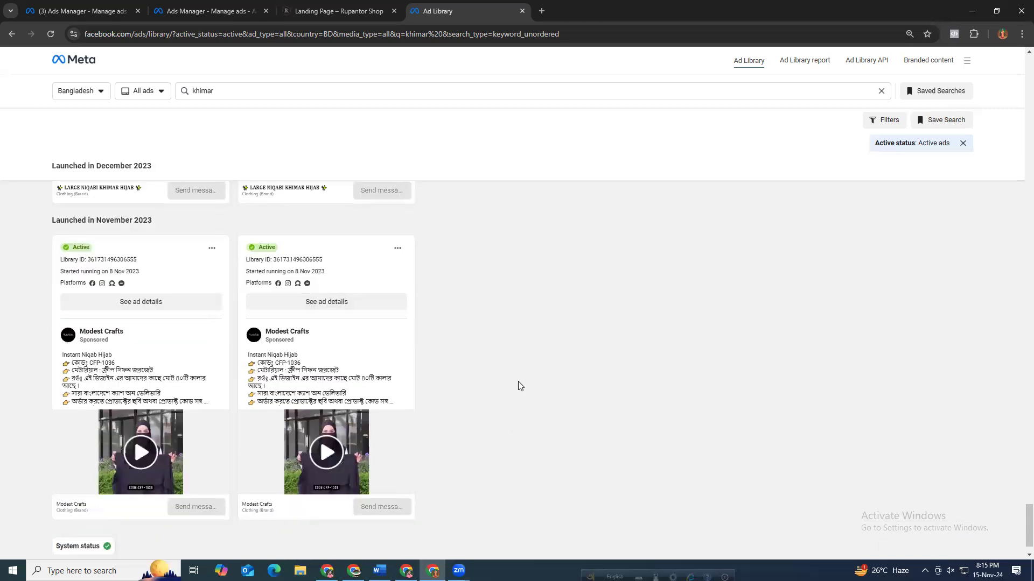
scroll(531, 377, up, 15)
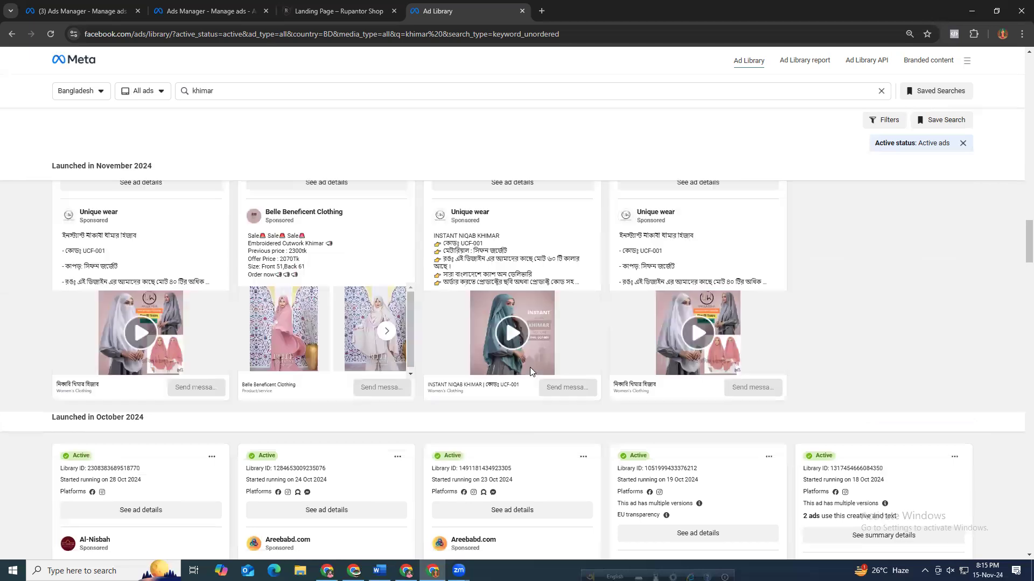
scroll(463, 328, up, 3)
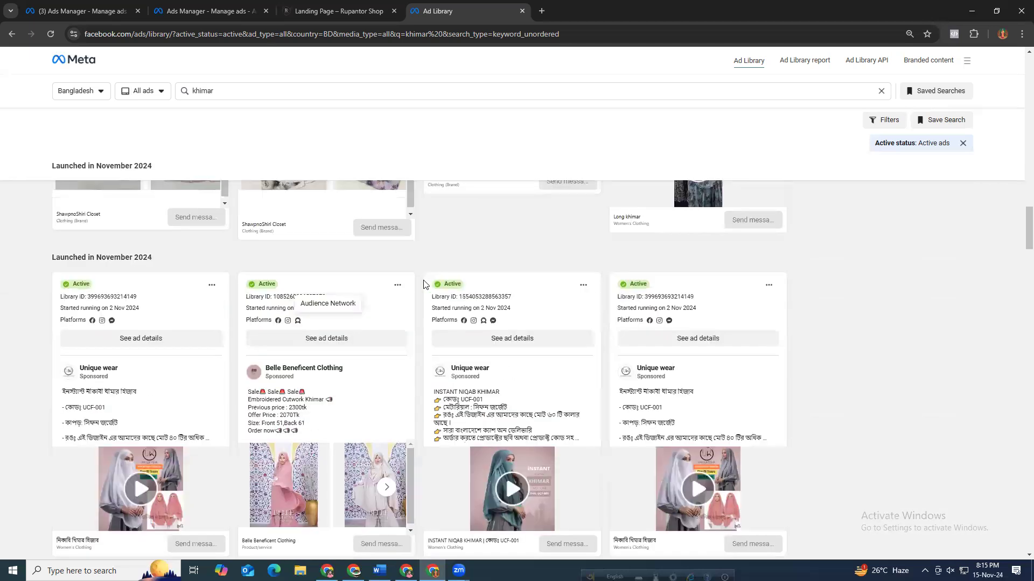
scroll(424, 284, up, 8)
scroll(422, 285, up, 4)
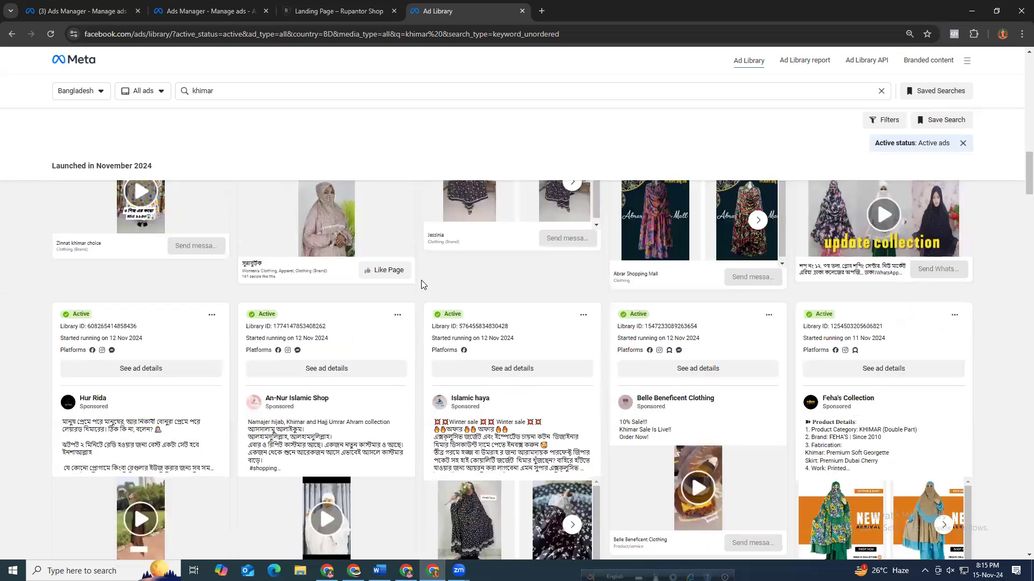
scroll(422, 284, up, 8)
scroll(422, 284, up, 4)
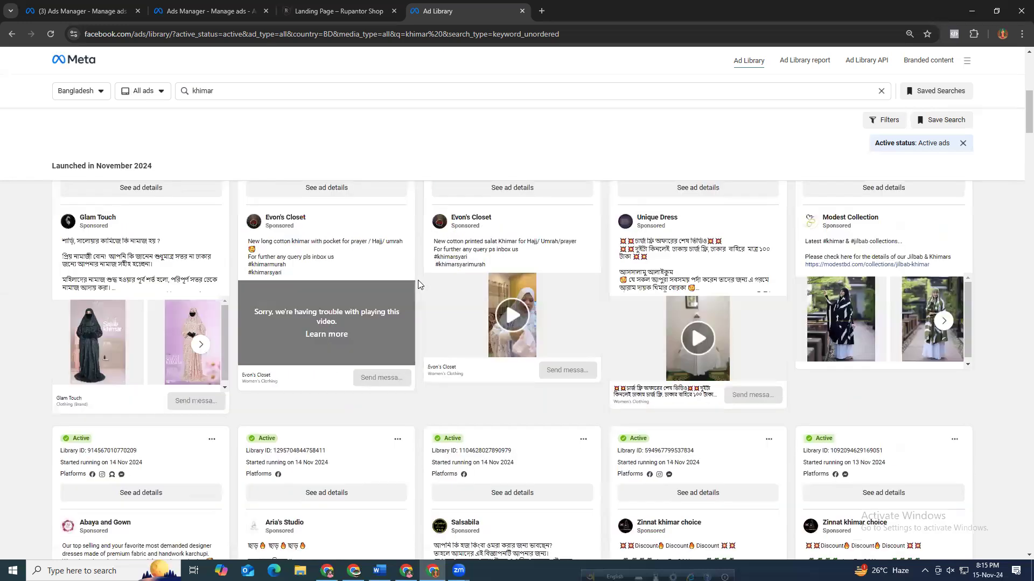
scroll(417, 285, up, 3)
scroll(416, 283, up, 4)
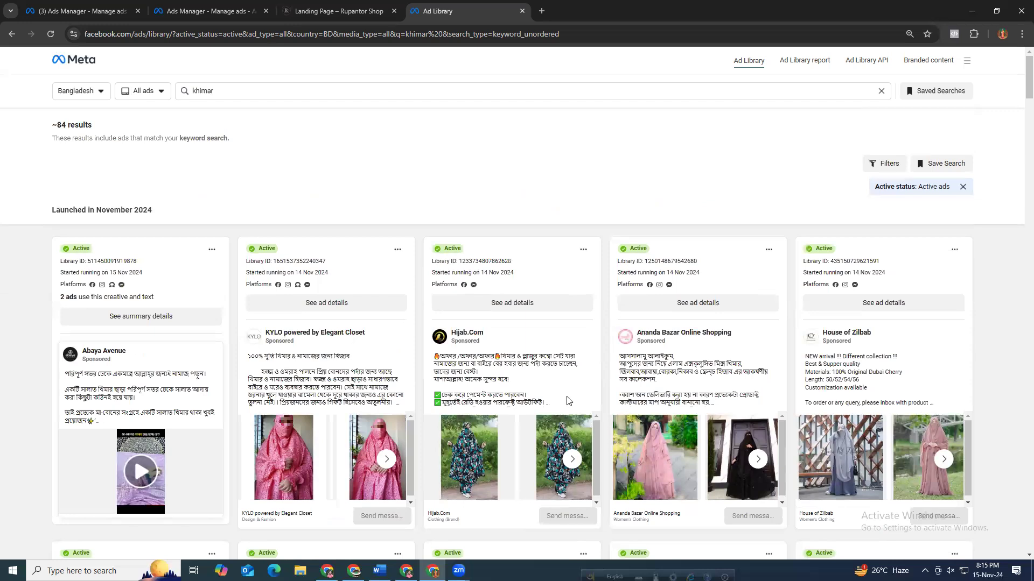
scroll(468, 409, down, 1)
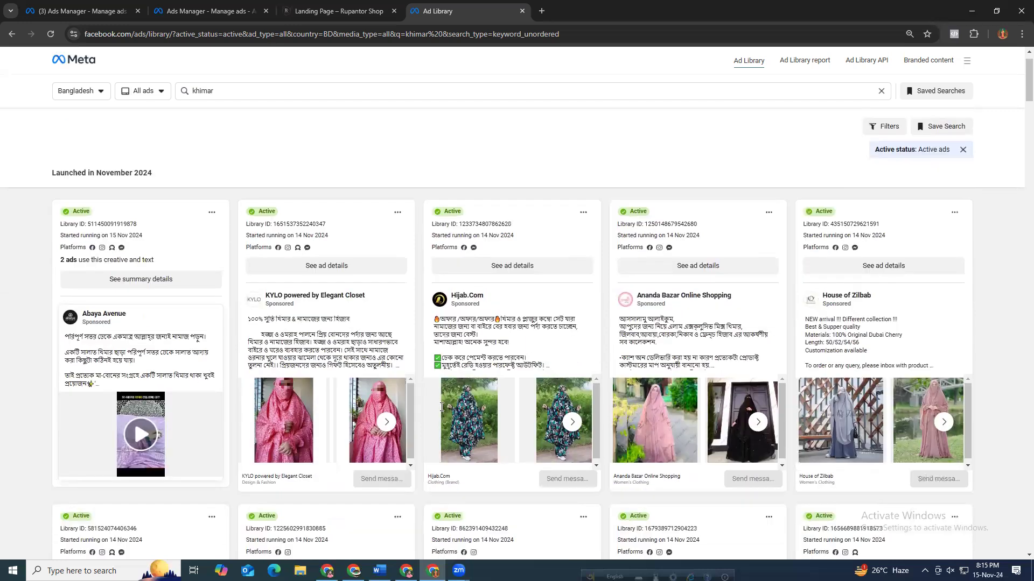
scroll(425, 409, down, 1)
Highlight advertiser names and start dates on the newest khimar ads to compare when they launched.
double_click(450, 407)
drag(451, 408, 459, 412)
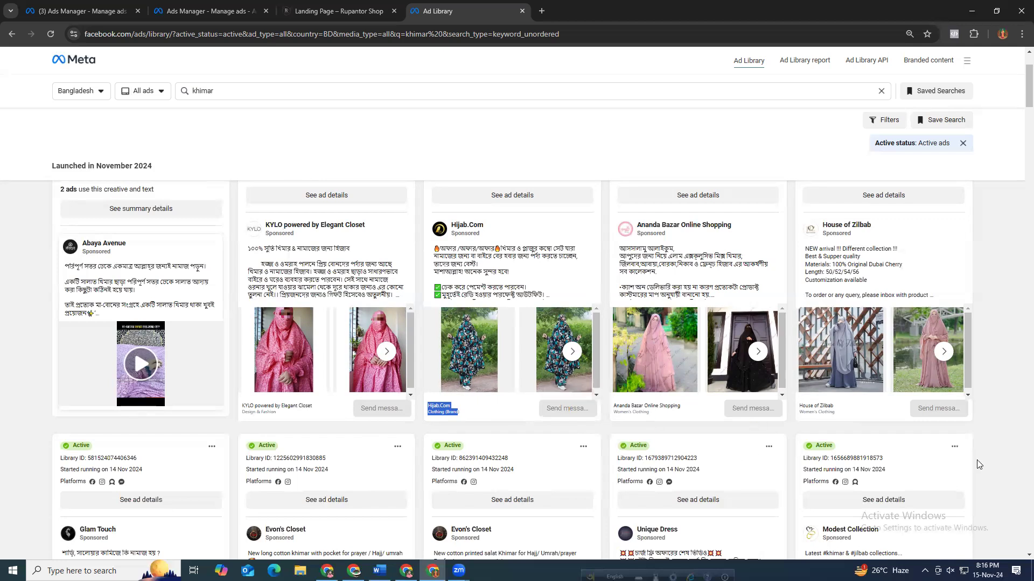
scroll(472, 421, down, 5)
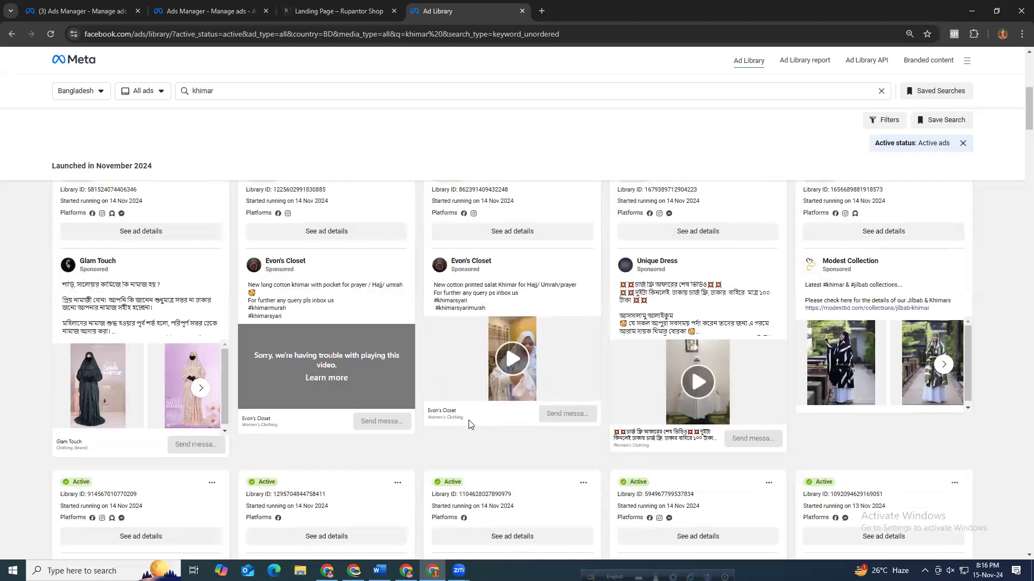
scroll(482, 374, up, 7)
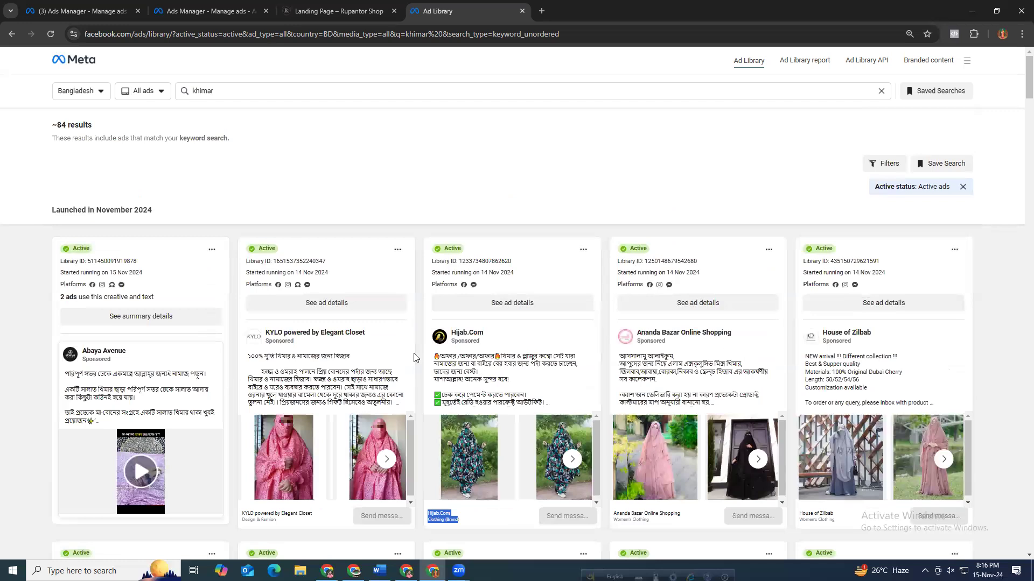
drag(330, 273, 296, 270)
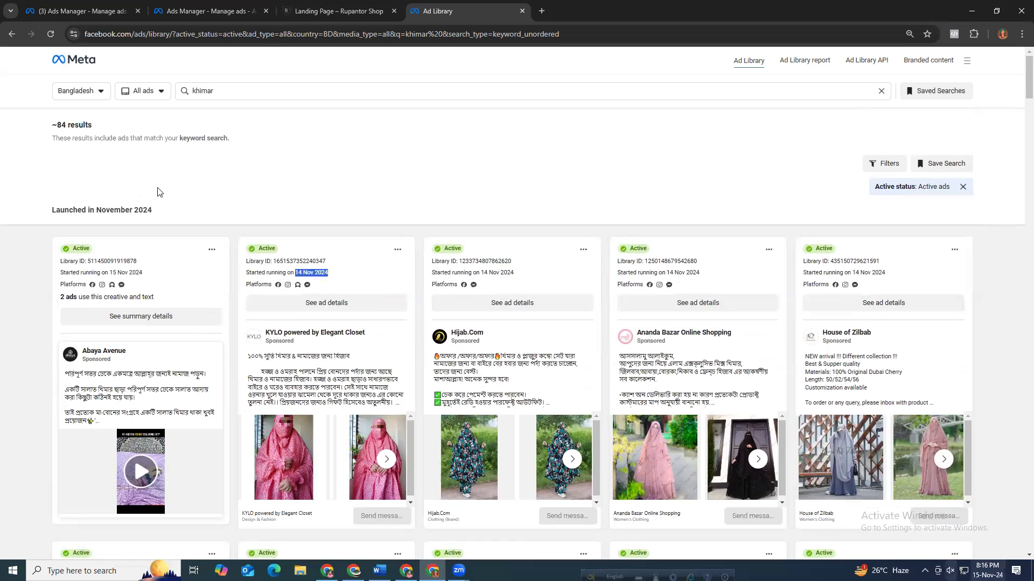
drag(109, 272, 143, 274)
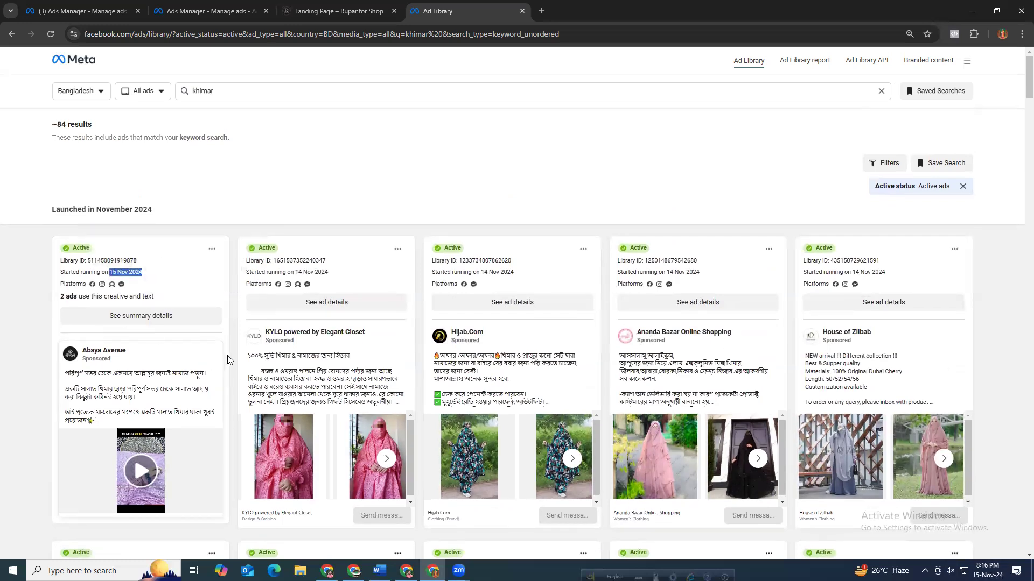
Review more November 2024 khimar ads, highlighting their captions and page names to study competitors.
scroll(236, 334, down, 2)
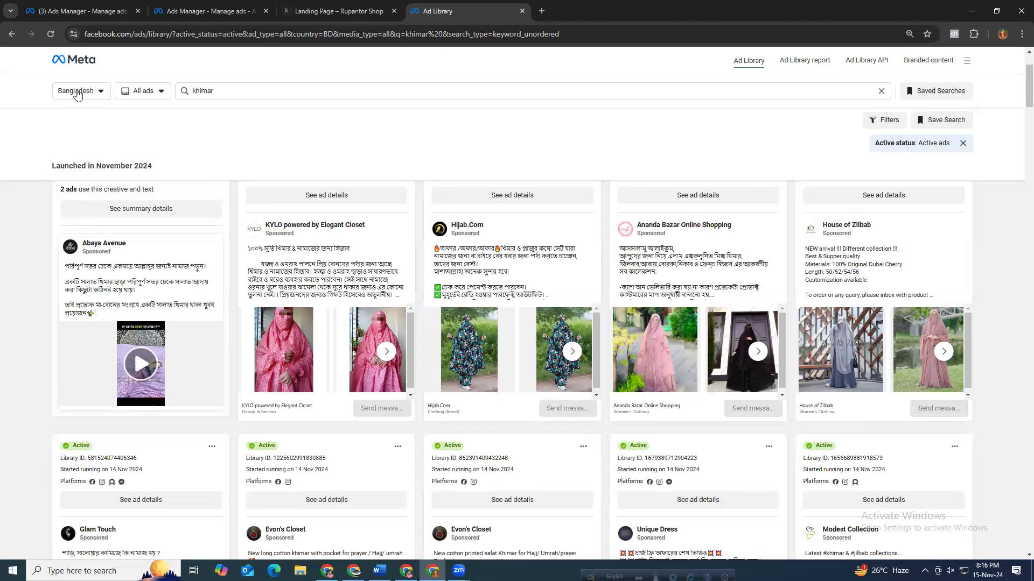
click(271, 152)
scroll(409, 342, down, 1)
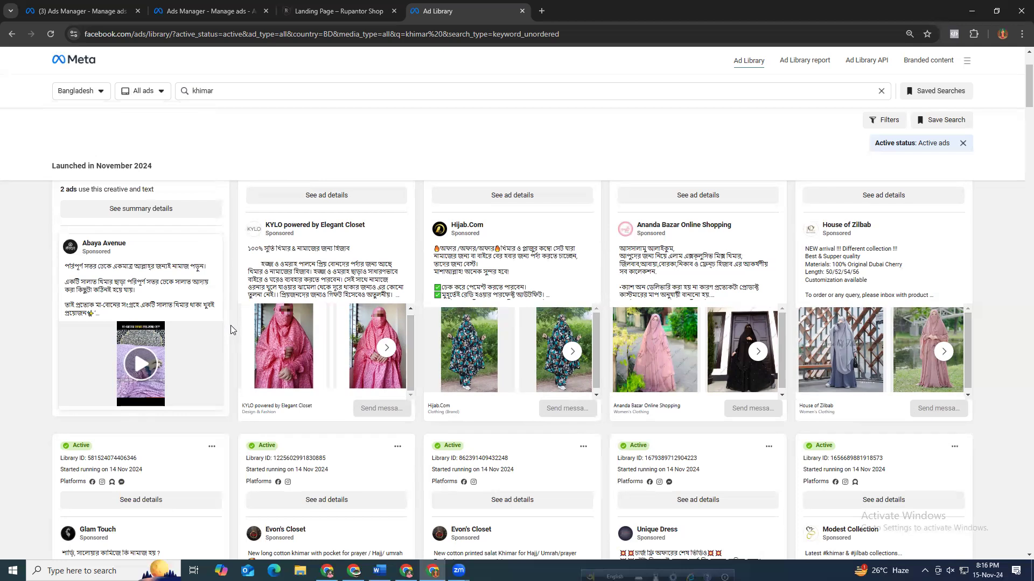
scroll(416, 443, down, 2)
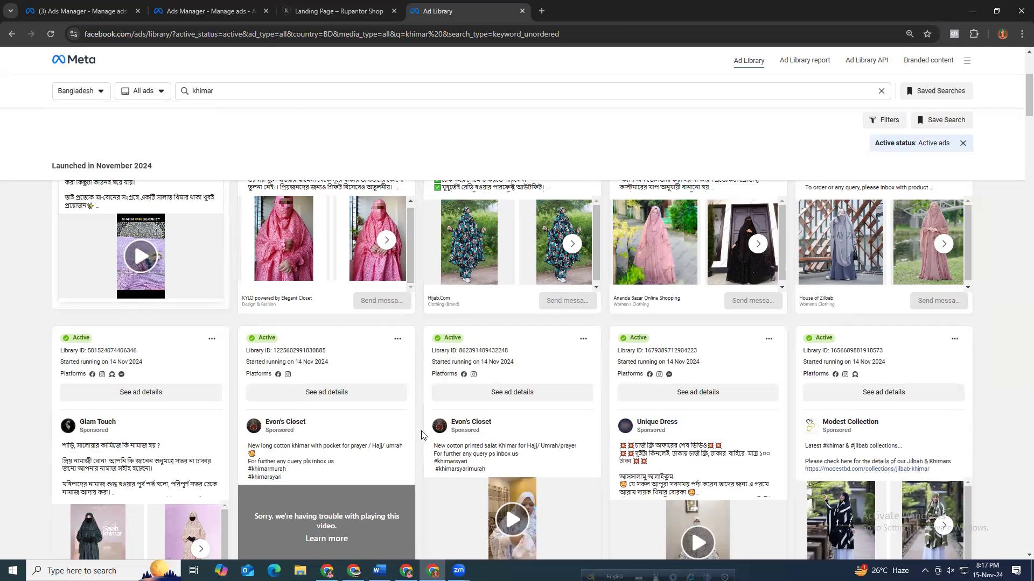
scroll(422, 434, up, 1)
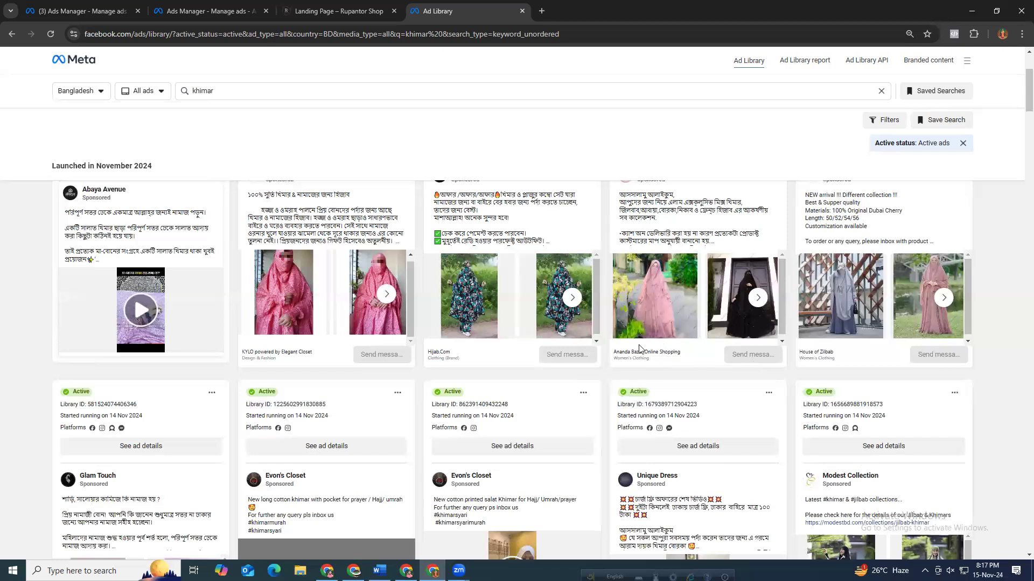
scroll(608, 431, down, 3)
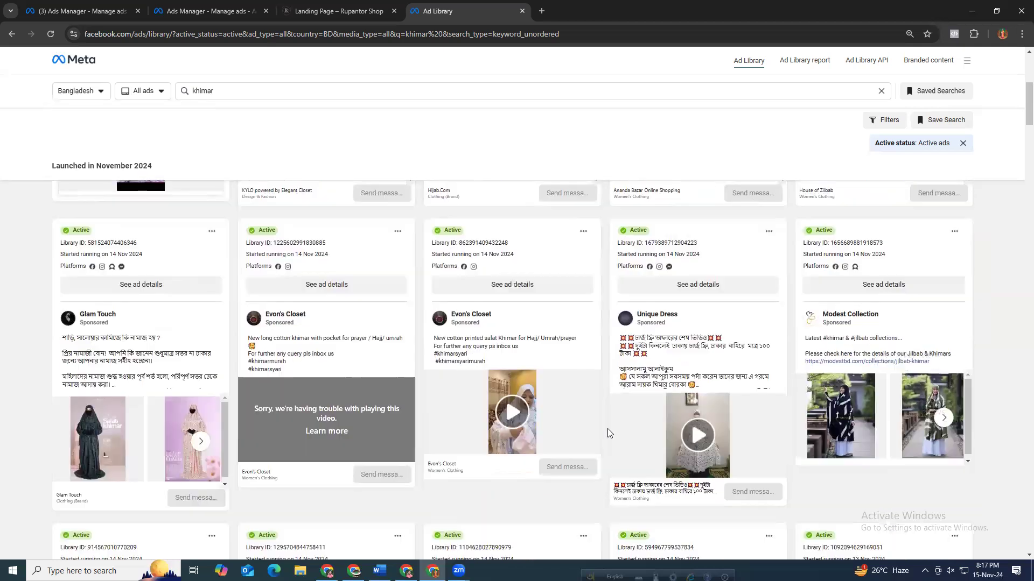
scroll(611, 422, down, 2)
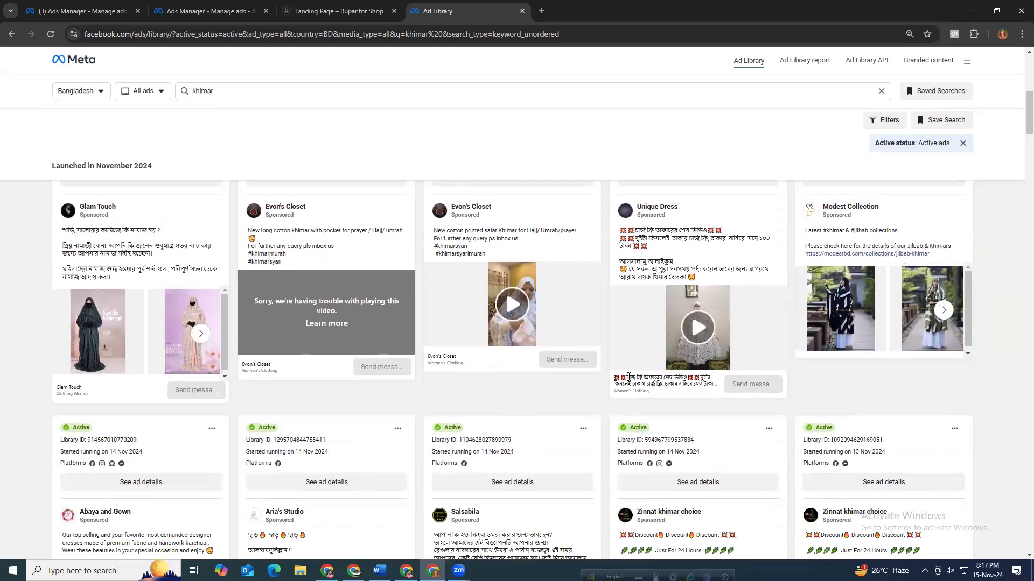
drag(668, 384, 714, 392)
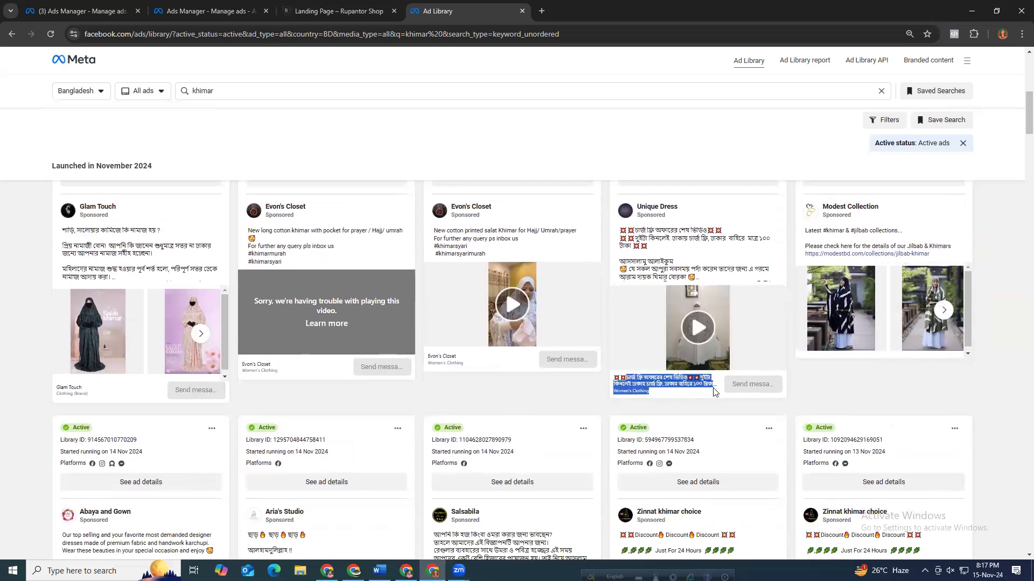
scroll(182, 404, down, 3)
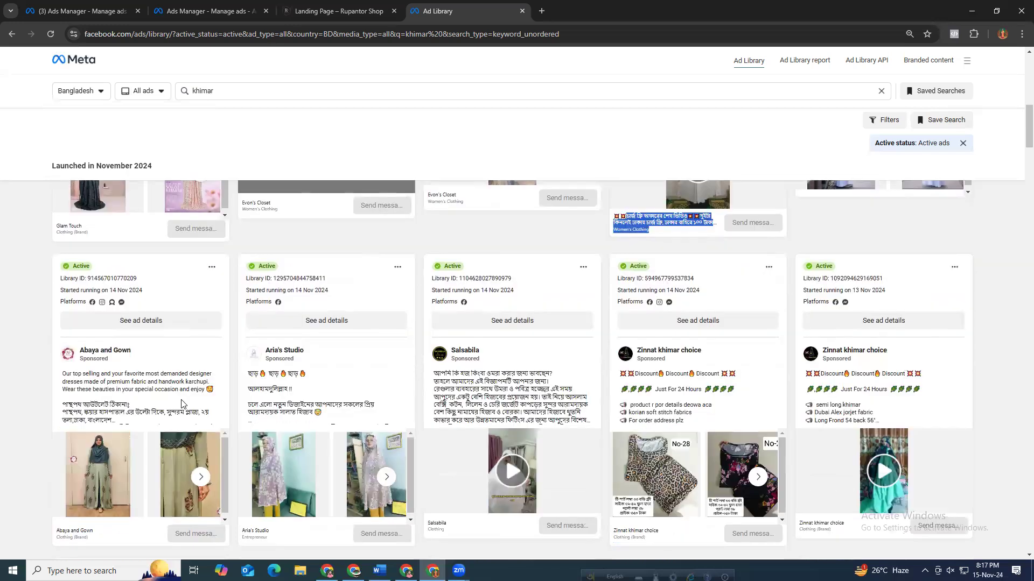
scroll(425, 387, down, 5)
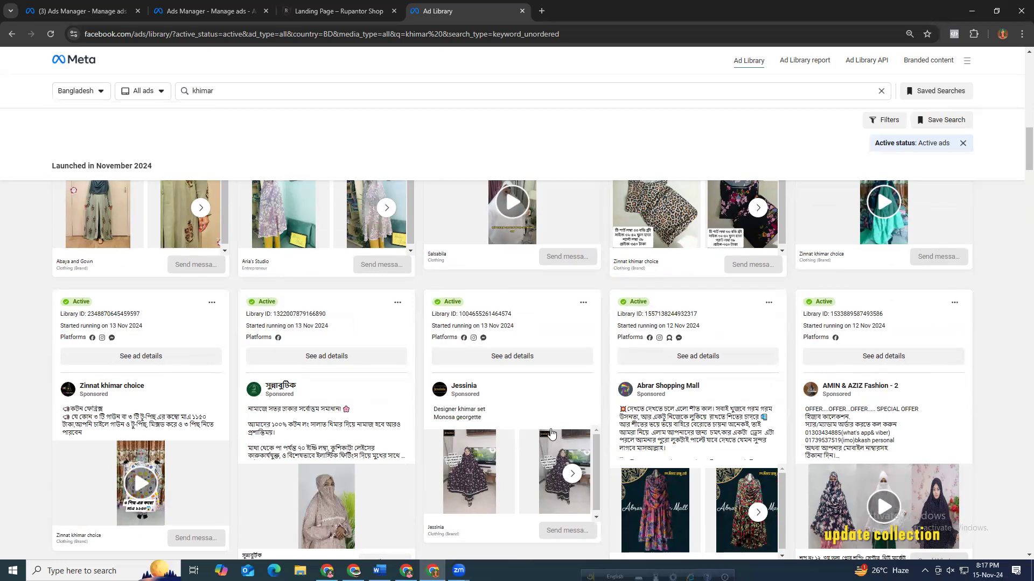
scroll(640, 410, down, 1)
scroll(597, 453, down, 4)
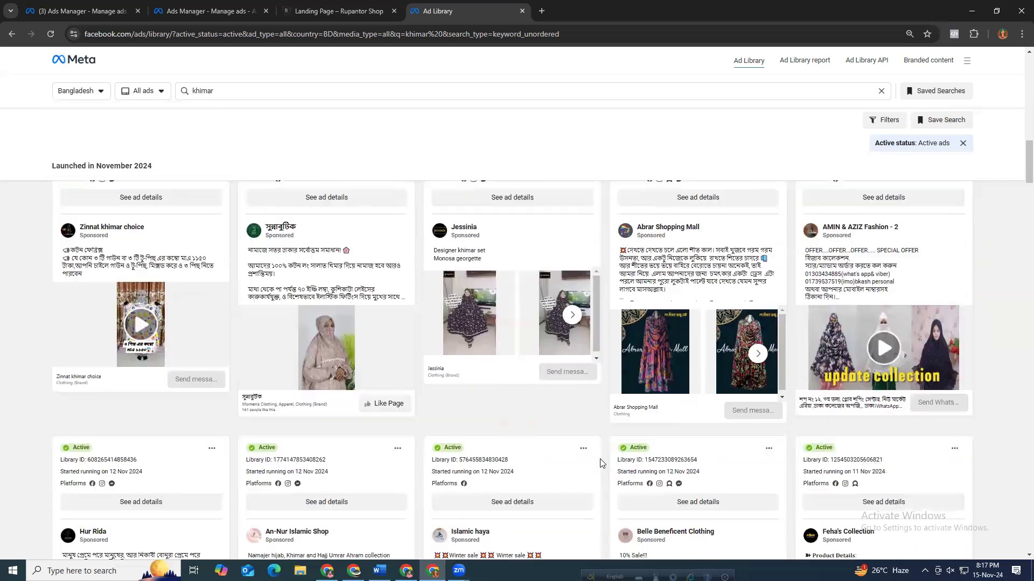
scroll(602, 455, down, 3)
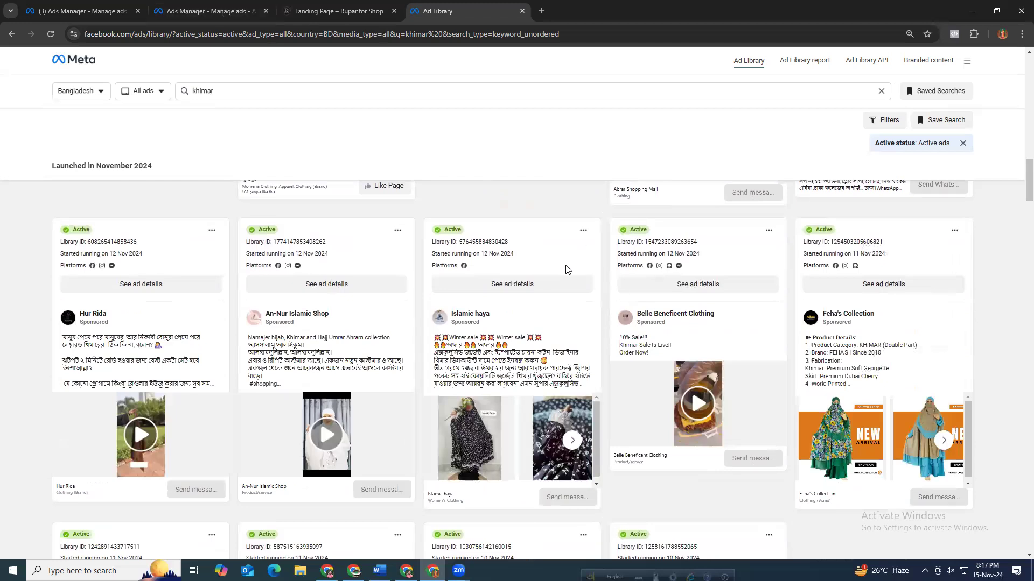
scroll(587, 350, down, 1)
scroll(590, 350, down, 1)
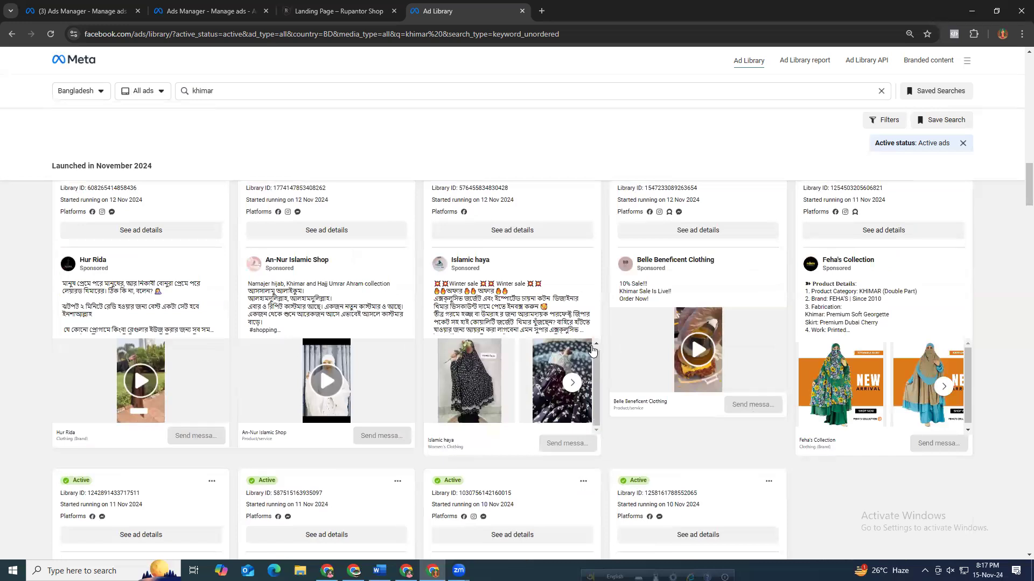
scroll(287, 467, down, 3)
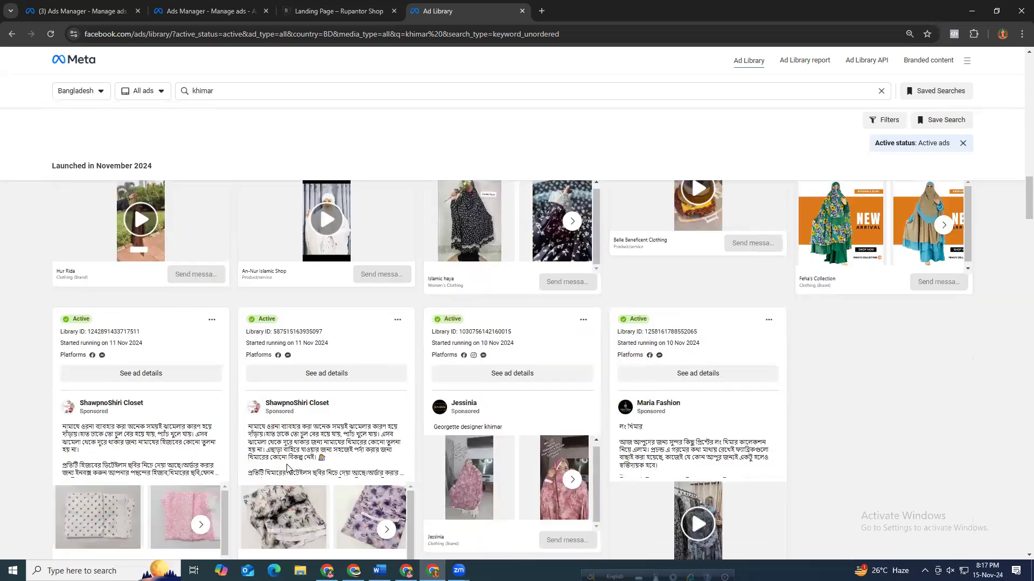
drag(251, 429, 351, 467)
scroll(261, 479, down, 2)
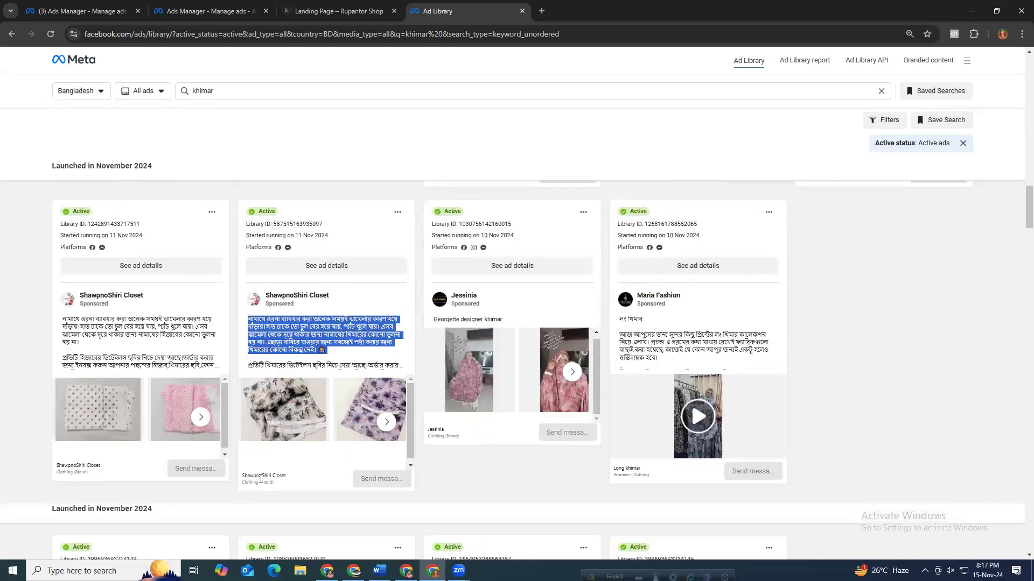
drag(242, 473, 246, 483)
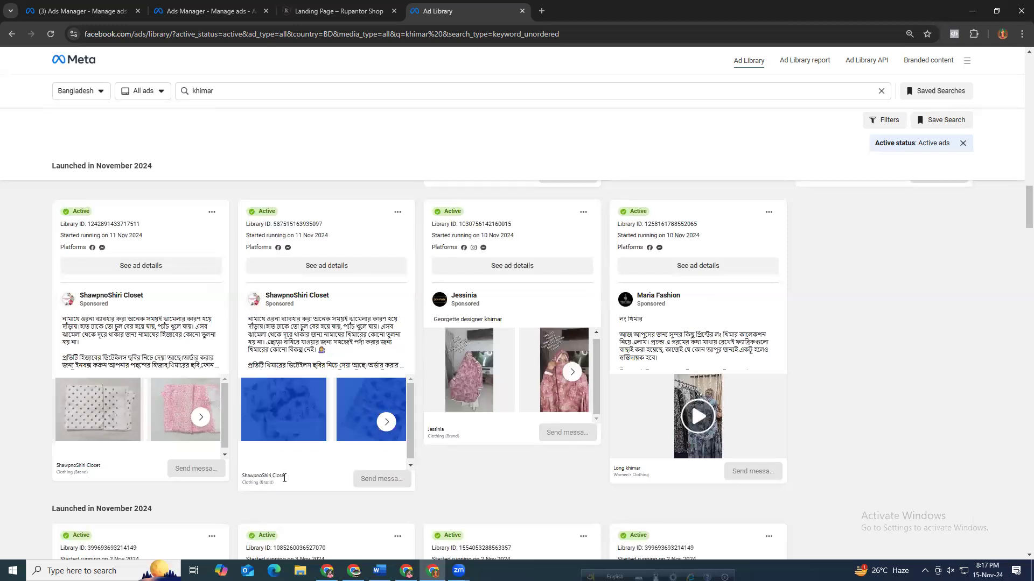
drag(287, 477, 242, 477)
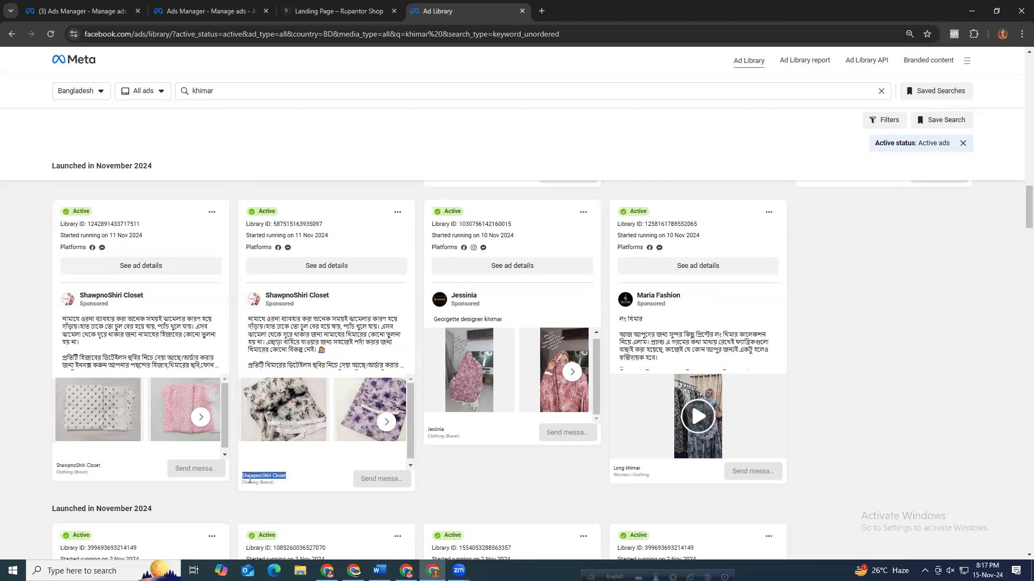
Remove the empty third headline option from the ad, leaving two headlines.
click(221, 11)
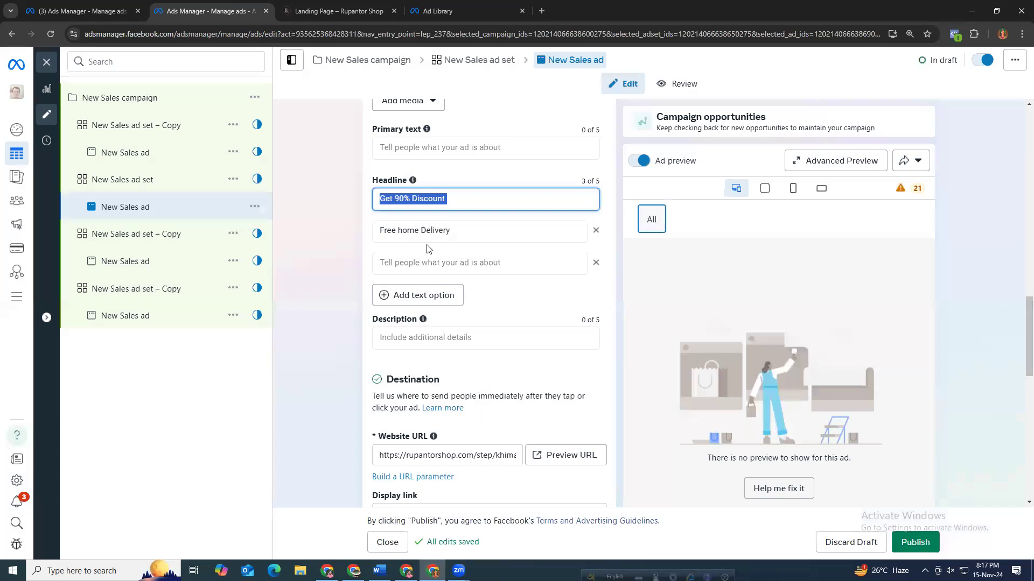
click(469, 195)
triple_click(482, 232)
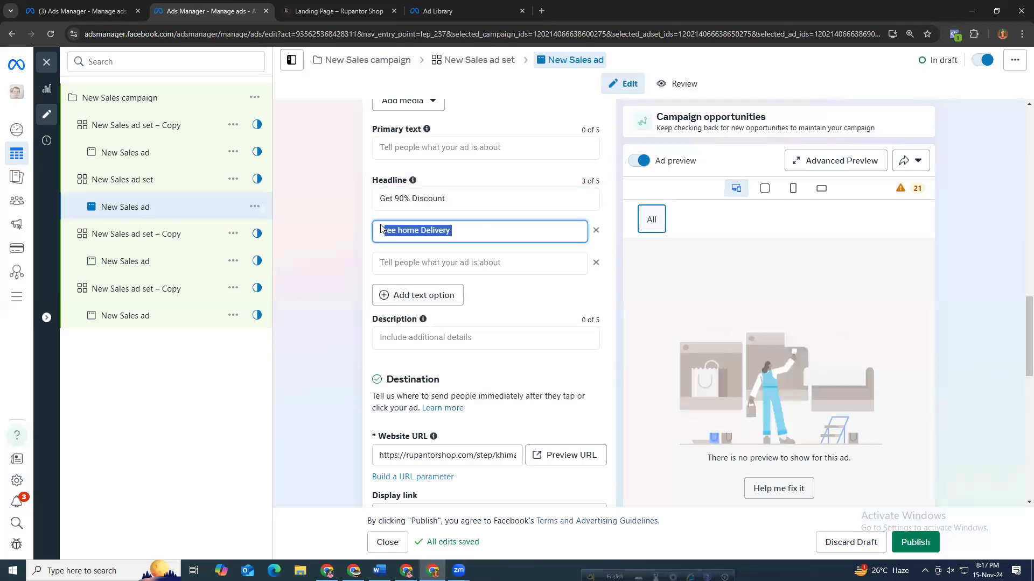
click(597, 264)
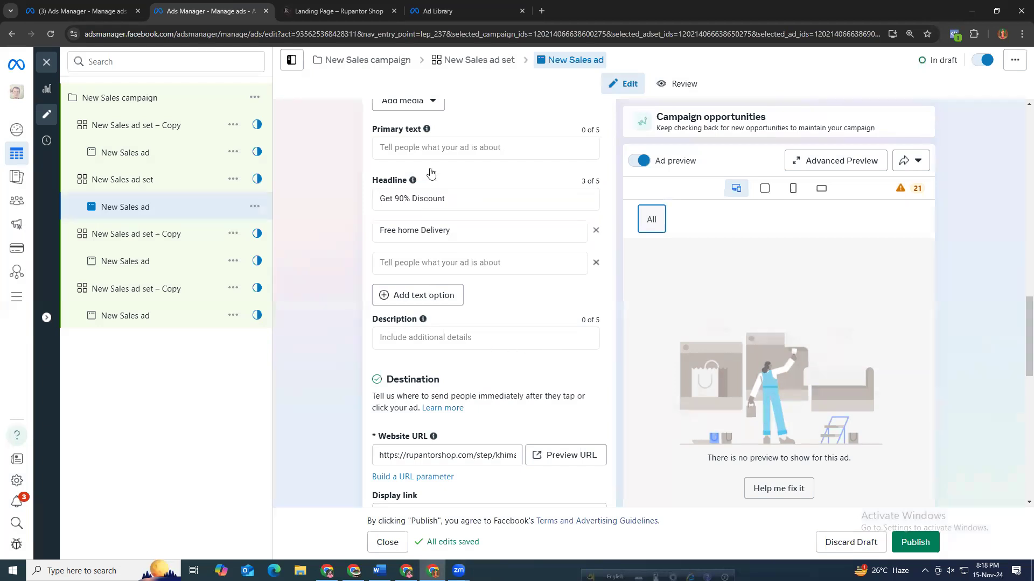
scroll(431, 168, up, 2)
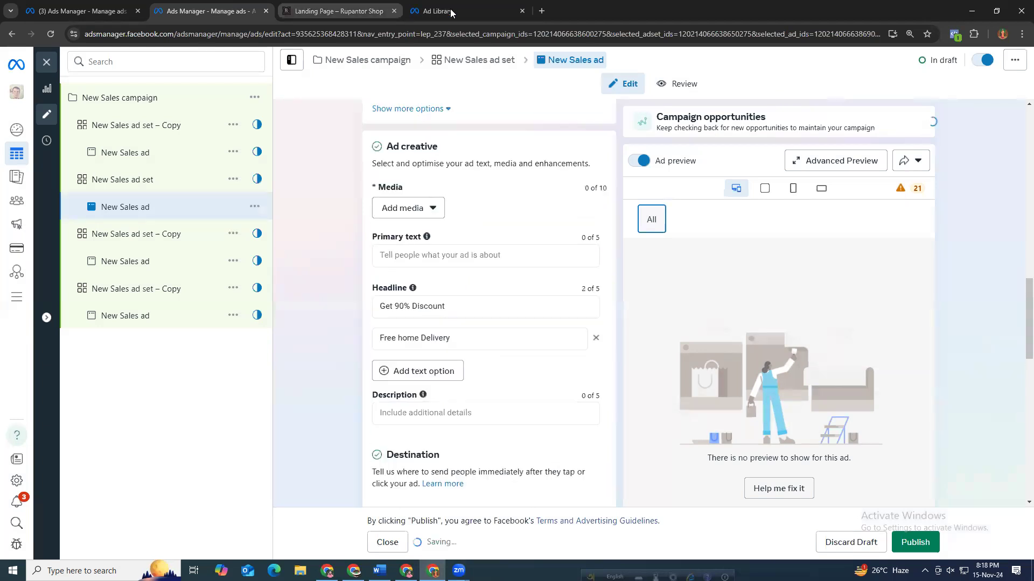
Open the ShawpnoShiri Closet advertiser page in the Ad Library and copy the full caption of its second ad.
key(ctrl+Tab)
key(ctrl+Tab)
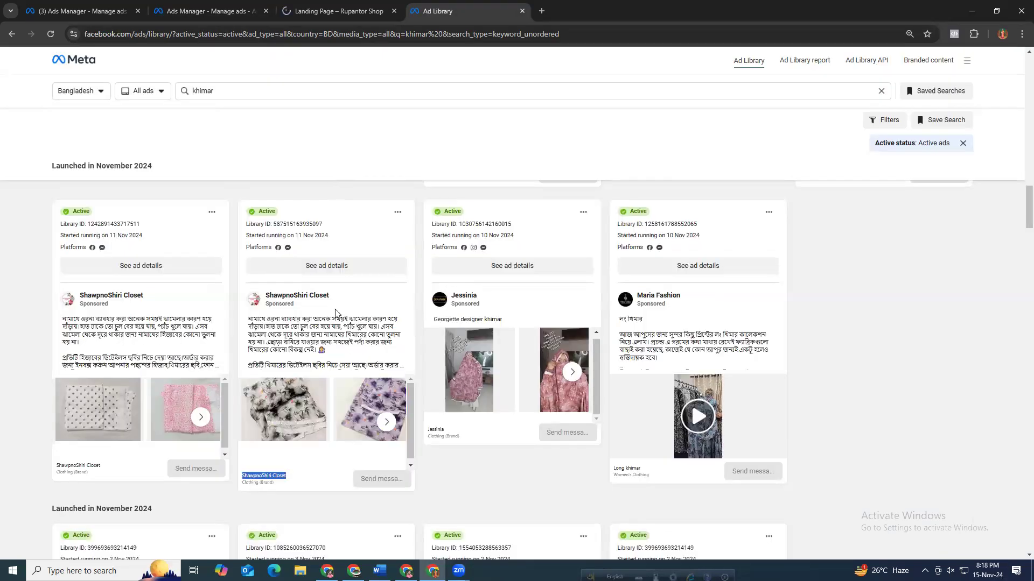
drag(247, 318, 411, 372)
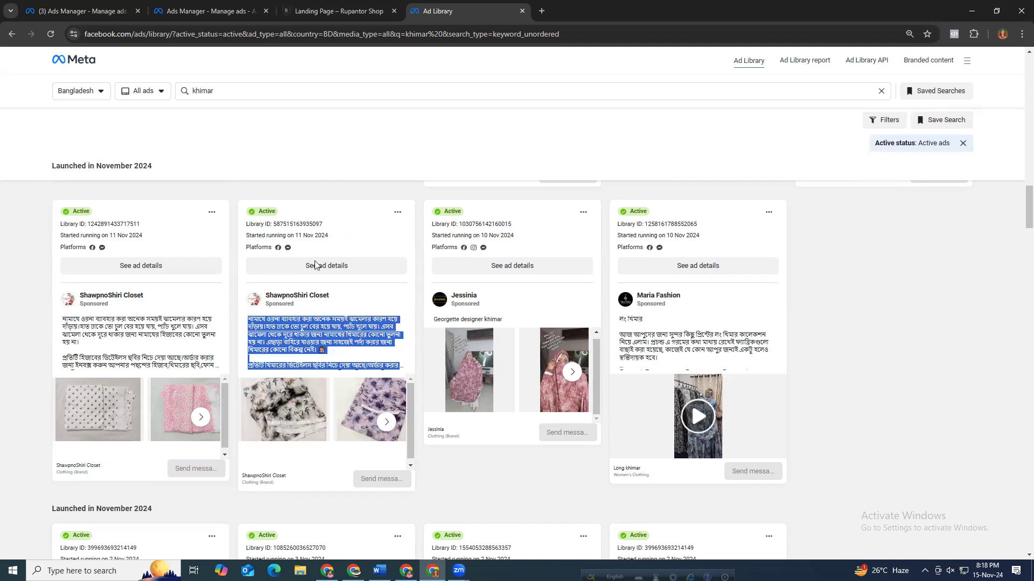
click(279, 266)
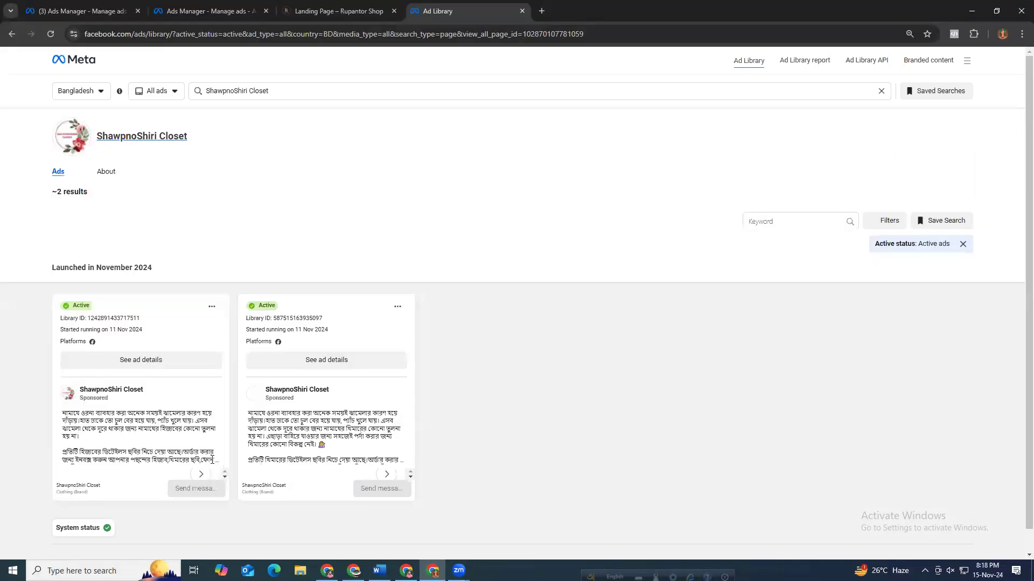
drag(250, 411, 353, 446)
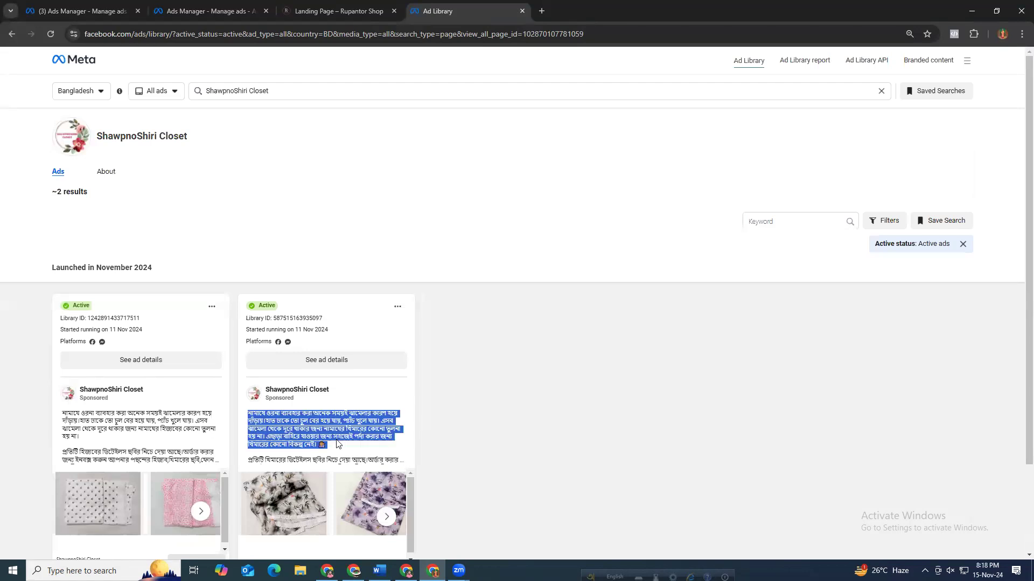
click(312, 428)
drag(248, 411, 335, 477)
scroll(340, 467, down, 1)
scroll(397, 393, down, 3)
drag(386, 383, 248, 251)
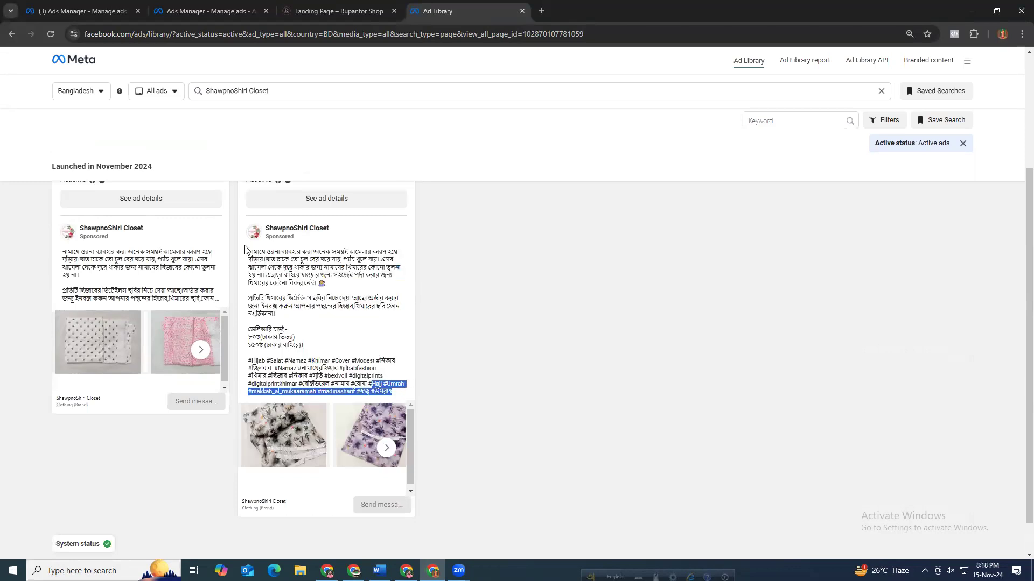
right_click(347, 268)
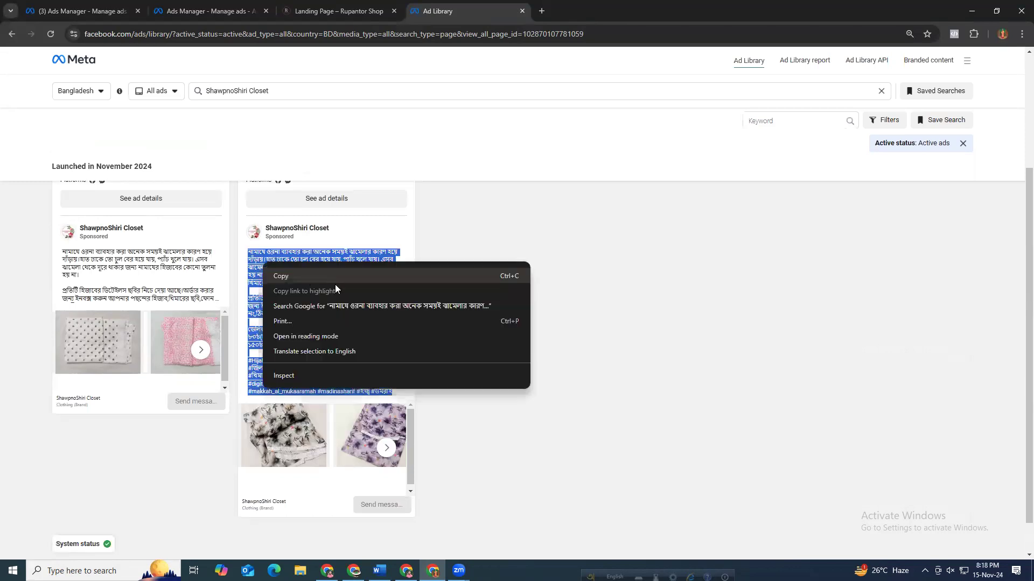
click(357, 275)
Paste the copied caption into the ad's primary text.
click(307, 5)
click(210, 11)
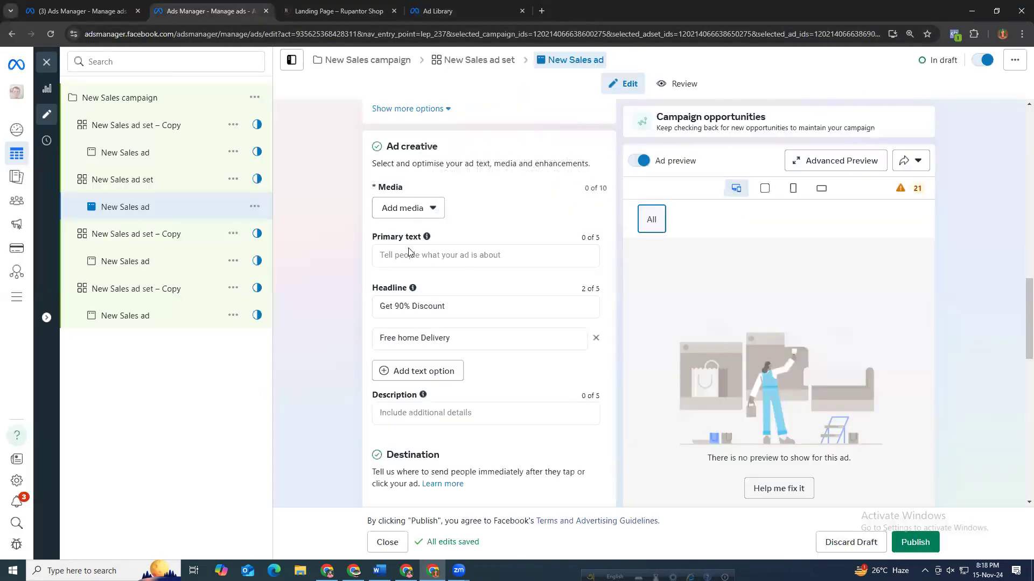
click(399, 260)
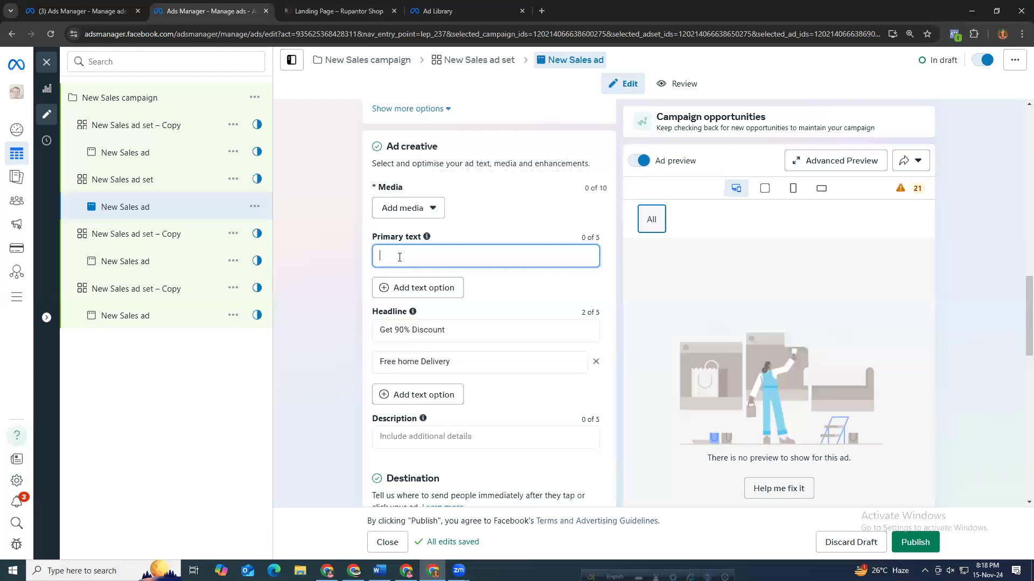
key(ctrl+v)
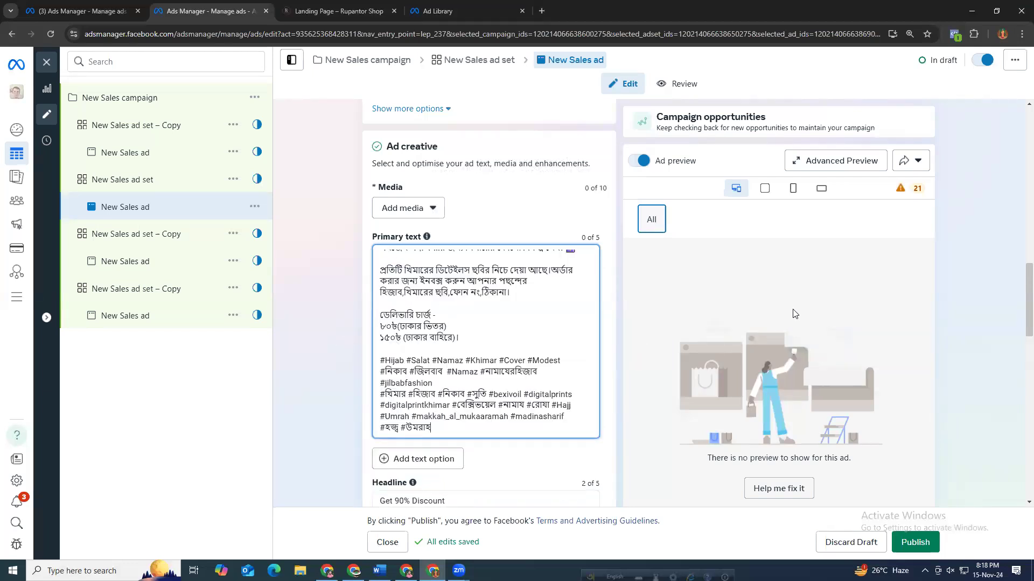
Check the ad preview across placements and review the ad format settings.
click(737, 311)
scroll(737, 311, up, 2)
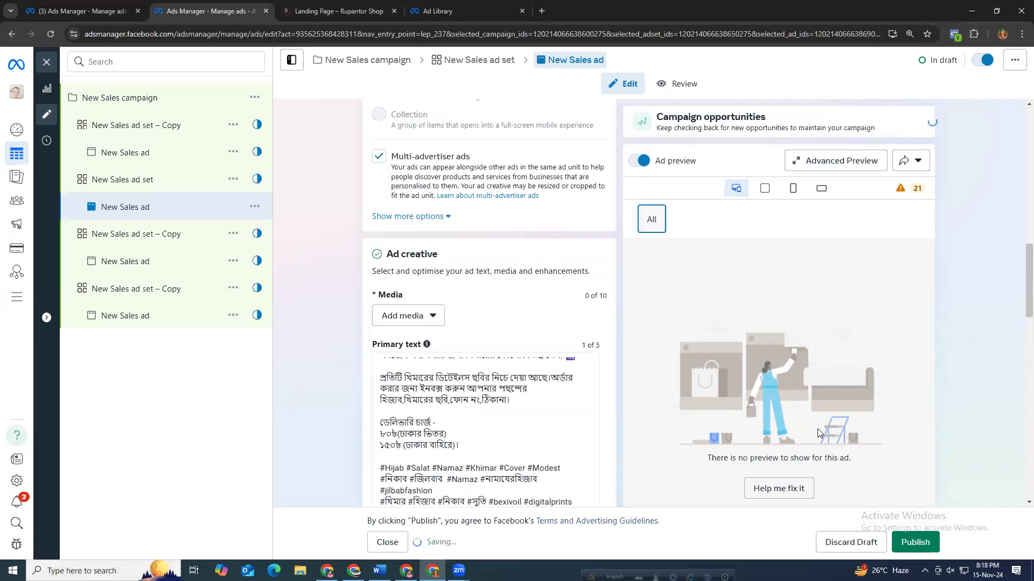
click(764, 188)
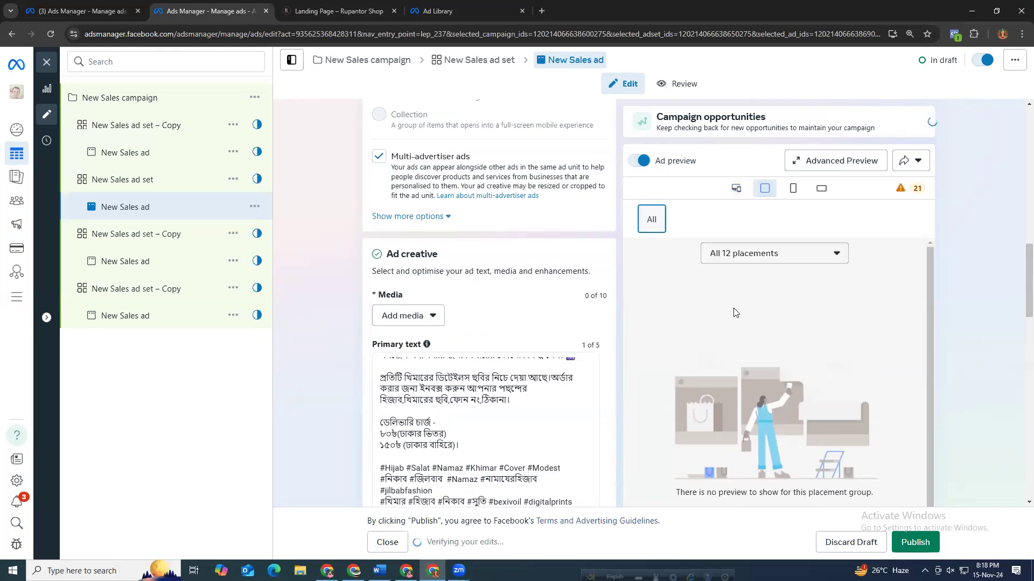
click(764, 261)
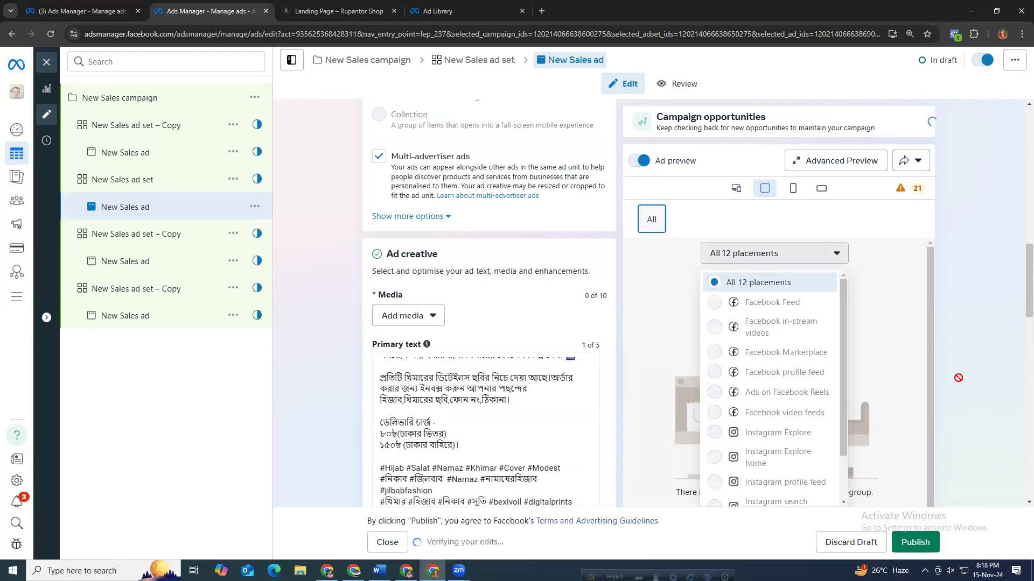
click(876, 217)
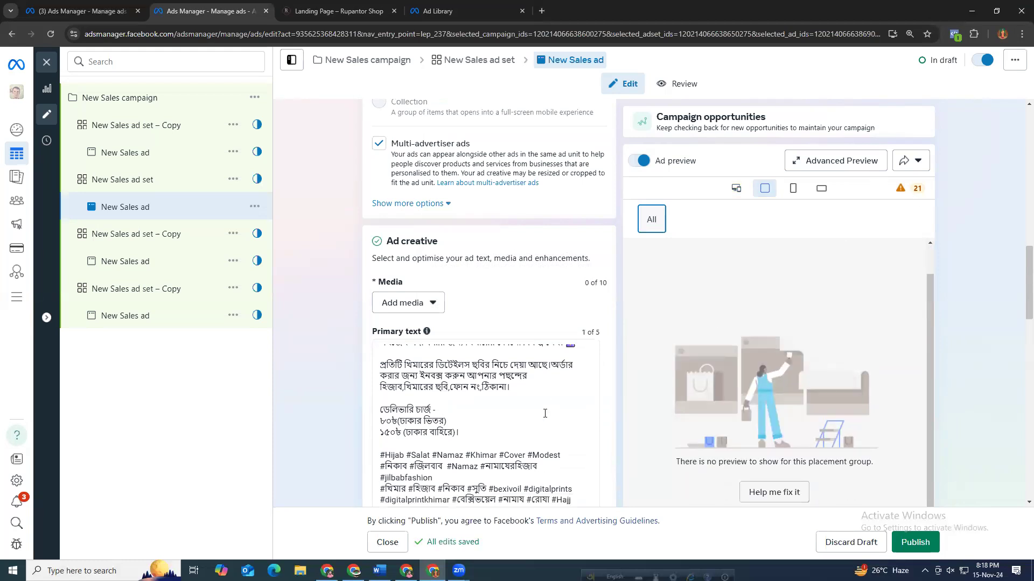
scroll(530, 418, down, 4)
scroll(526, 372, up, 5)
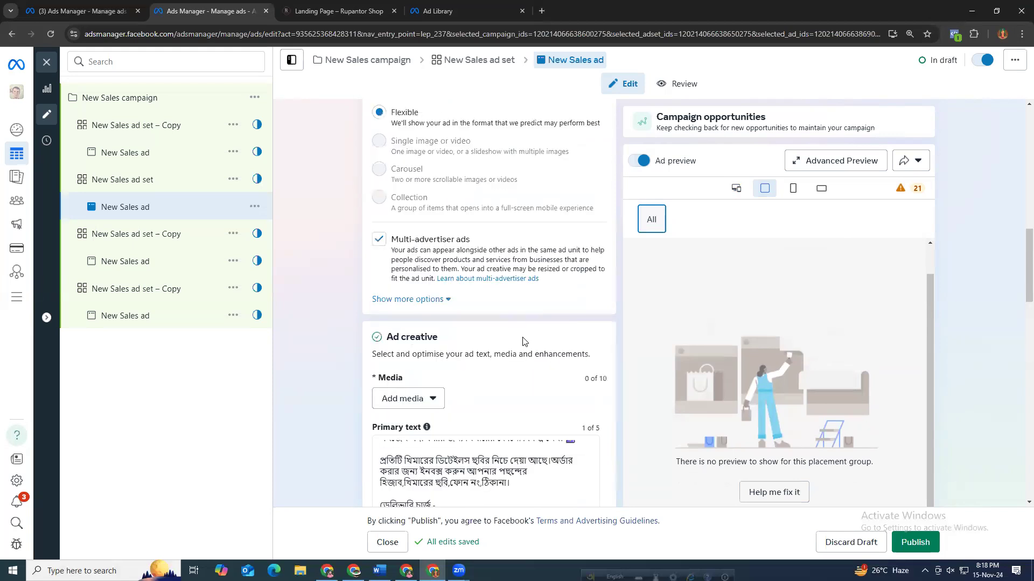
scroll(505, 326, up, 3)
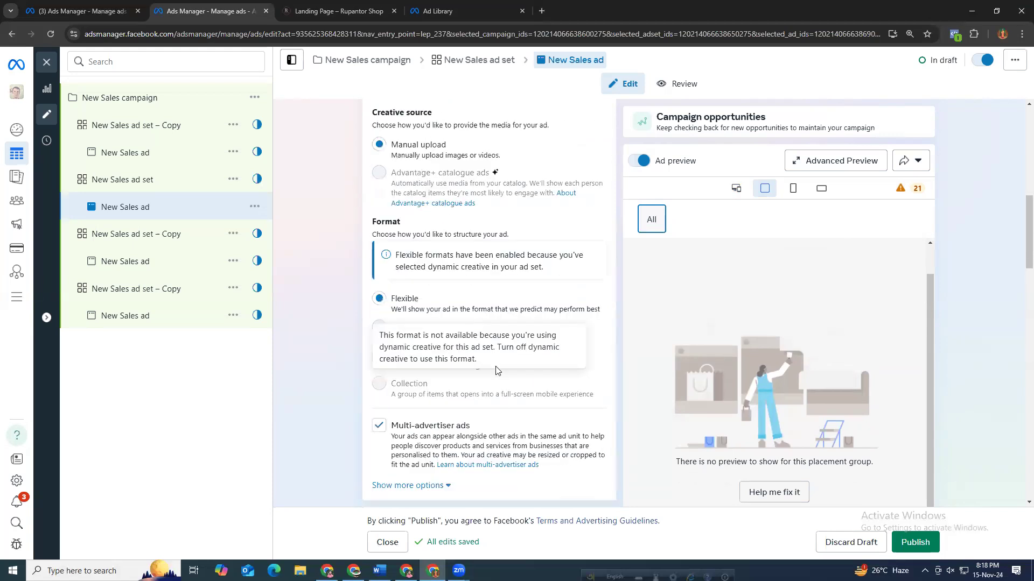
scroll(410, 449, down, 2)
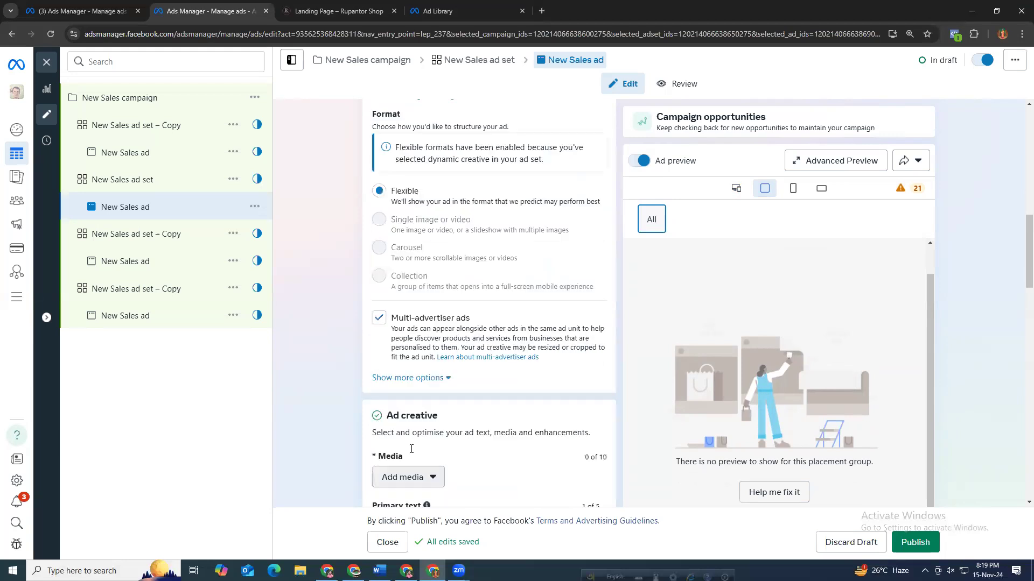
click(411, 476)
click(400, 506)
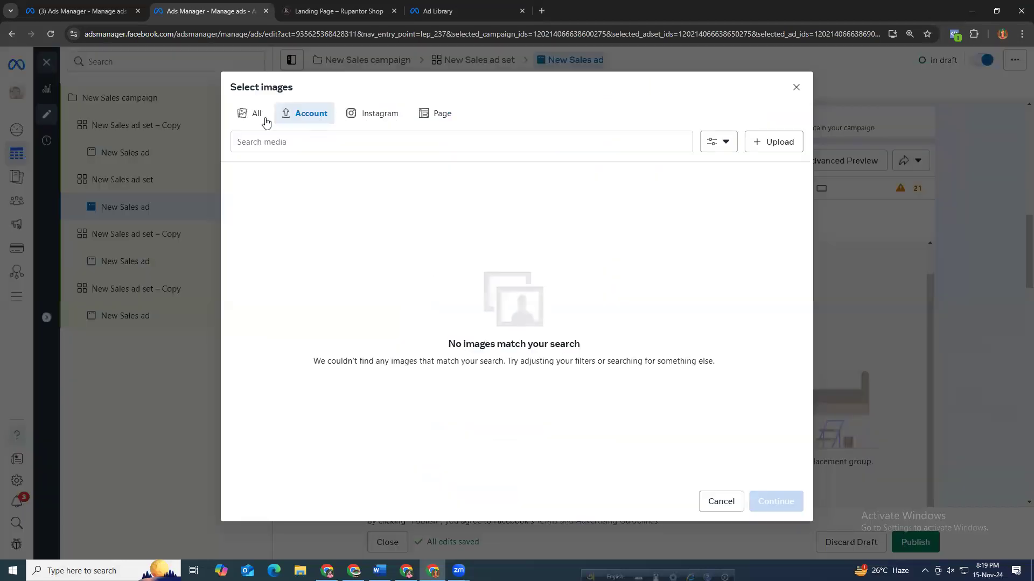
click(799, 87)
Save the competitor ad's first khimar product image to the computer.
click(437, 11)
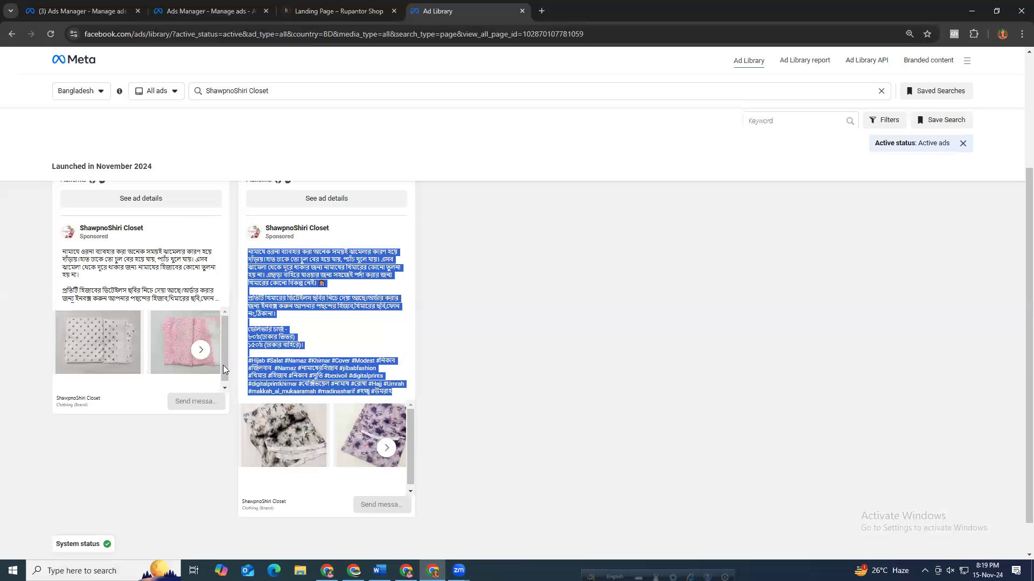
right_click(292, 448)
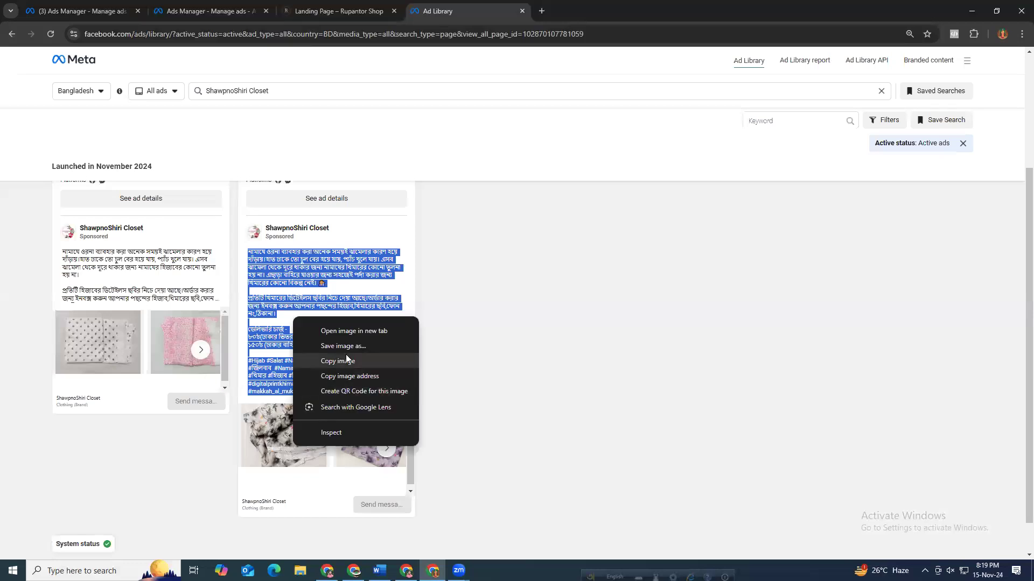
click(372, 364)
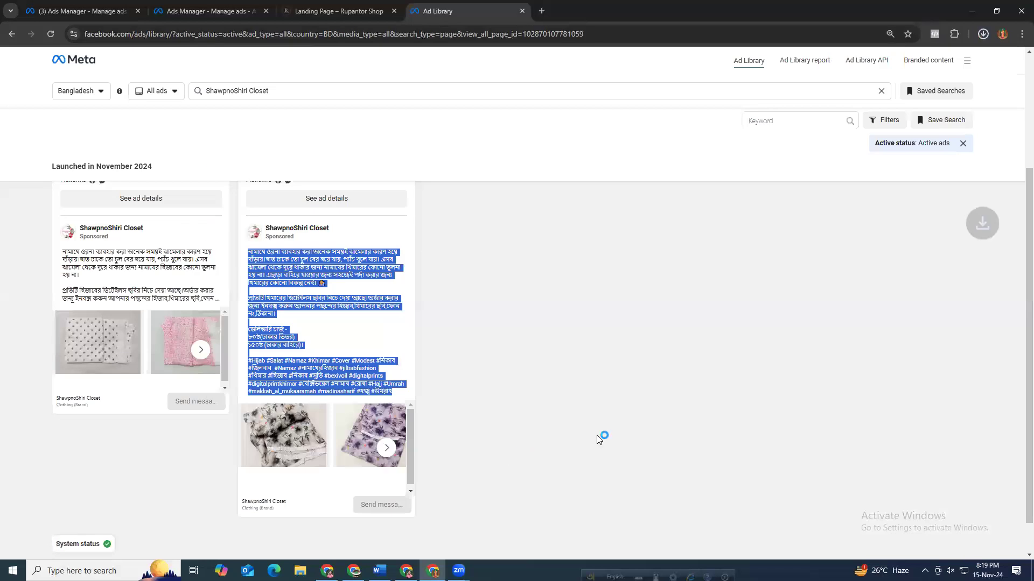
click(211, 7)
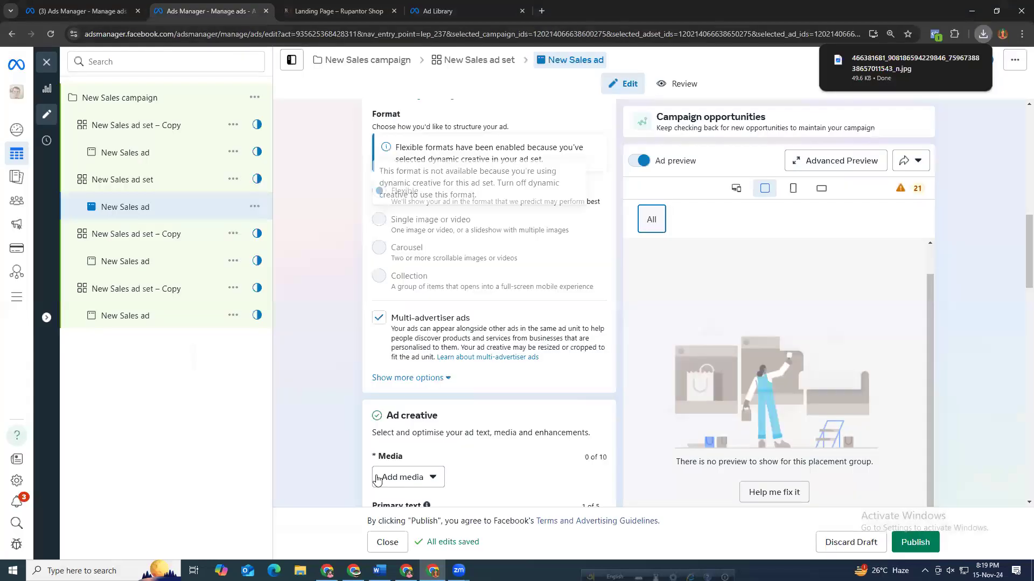
Upload the downloaded khimar image as the ad's media image and continue.
click(378, 478)
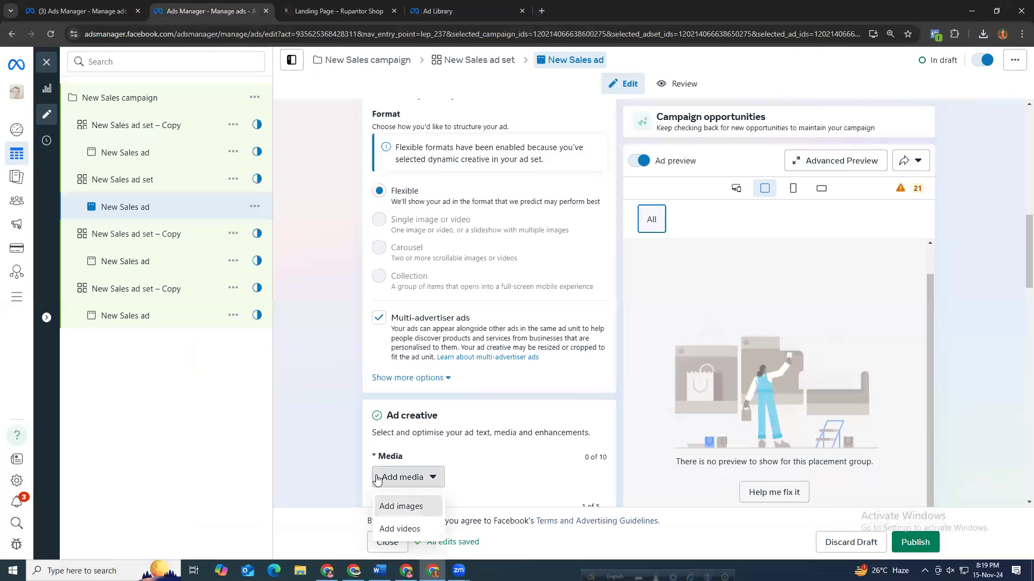
click(401, 506)
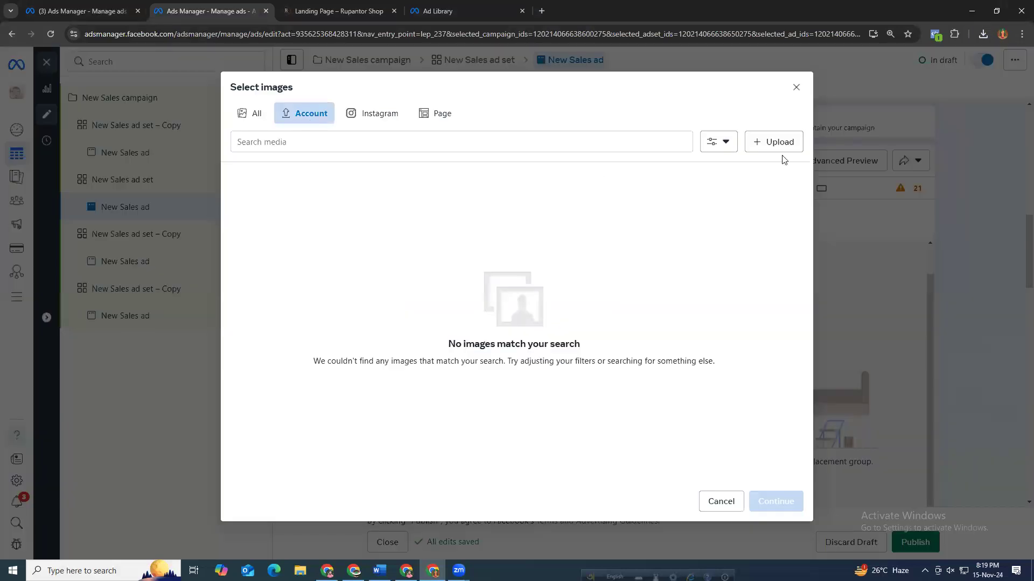
click(765, 141)
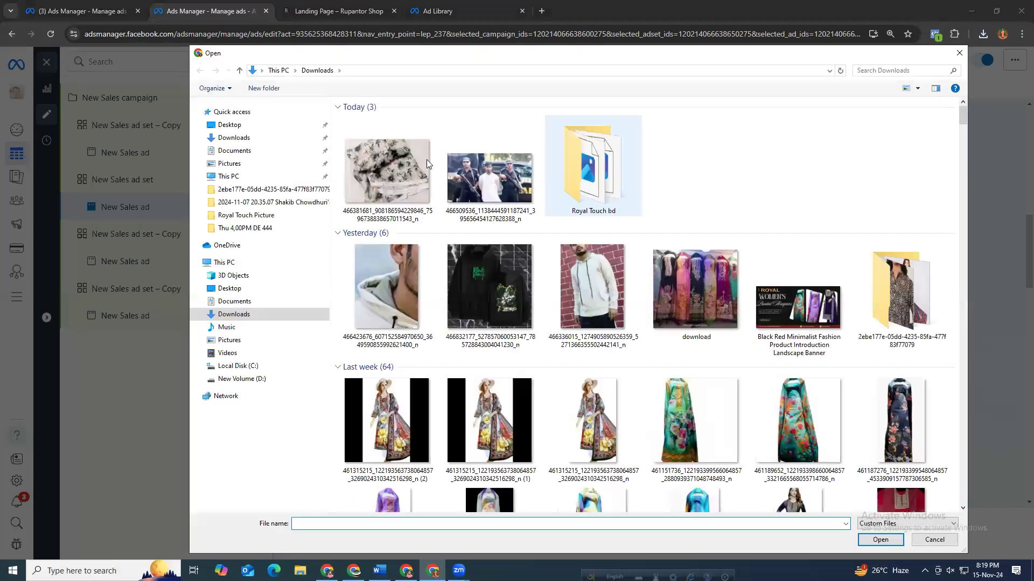
click(420, 163)
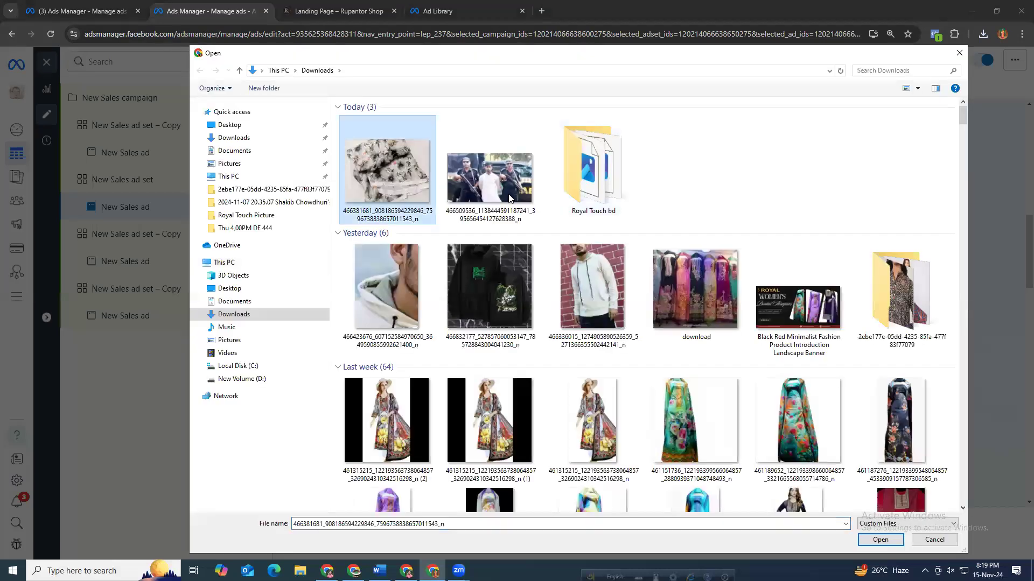
click(881, 539)
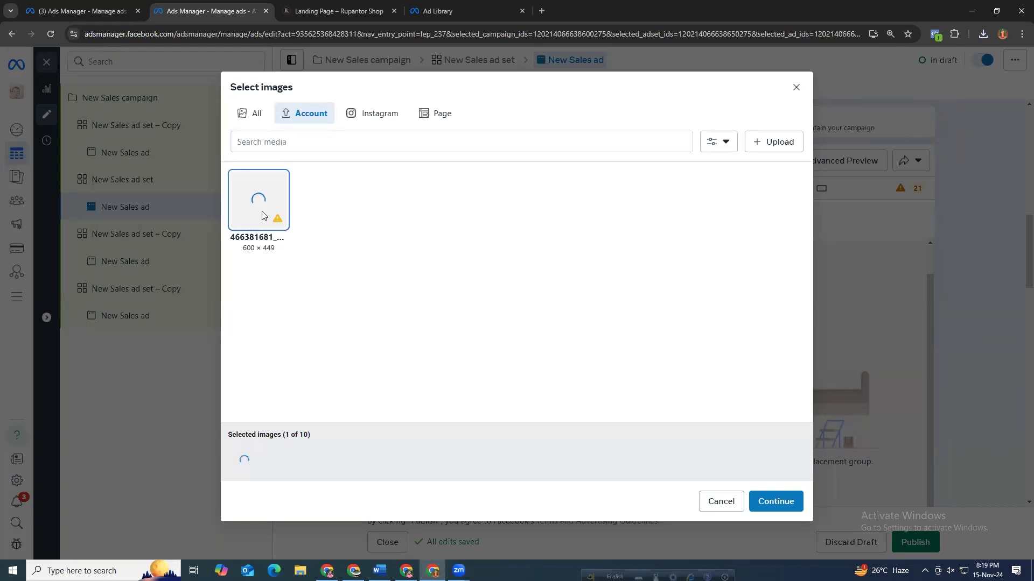
drag(237, 249, 273, 253)
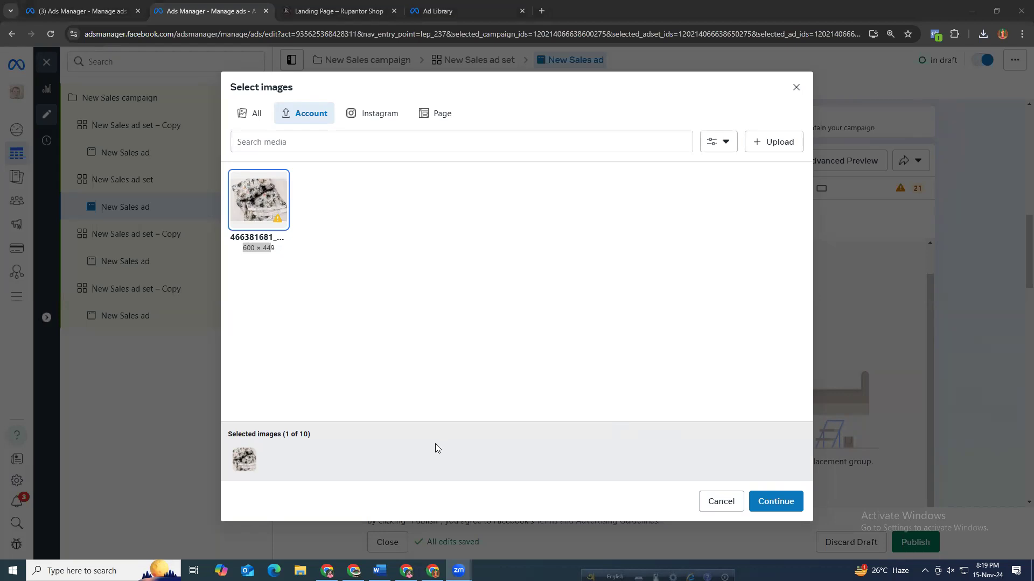
click(785, 504)
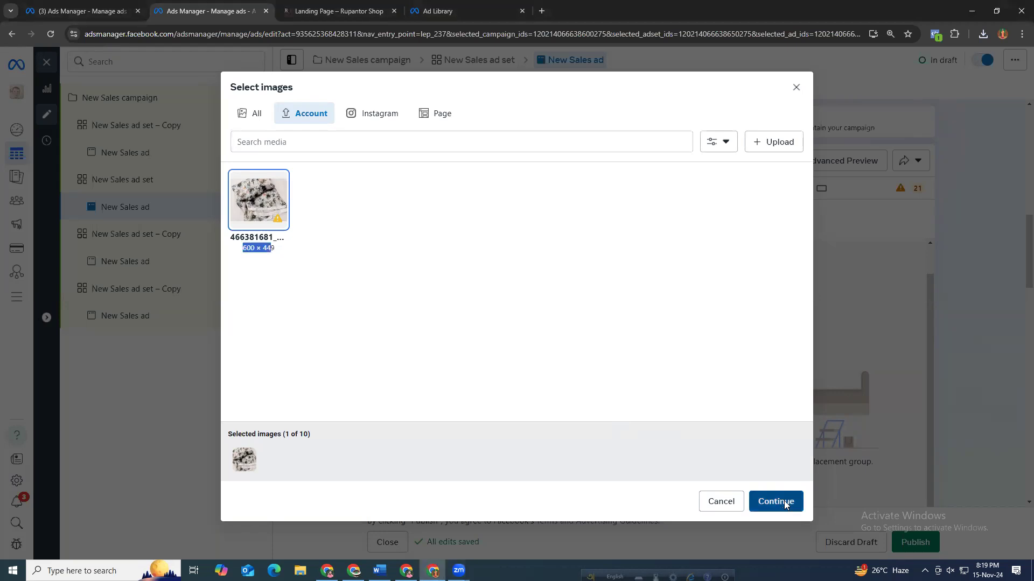
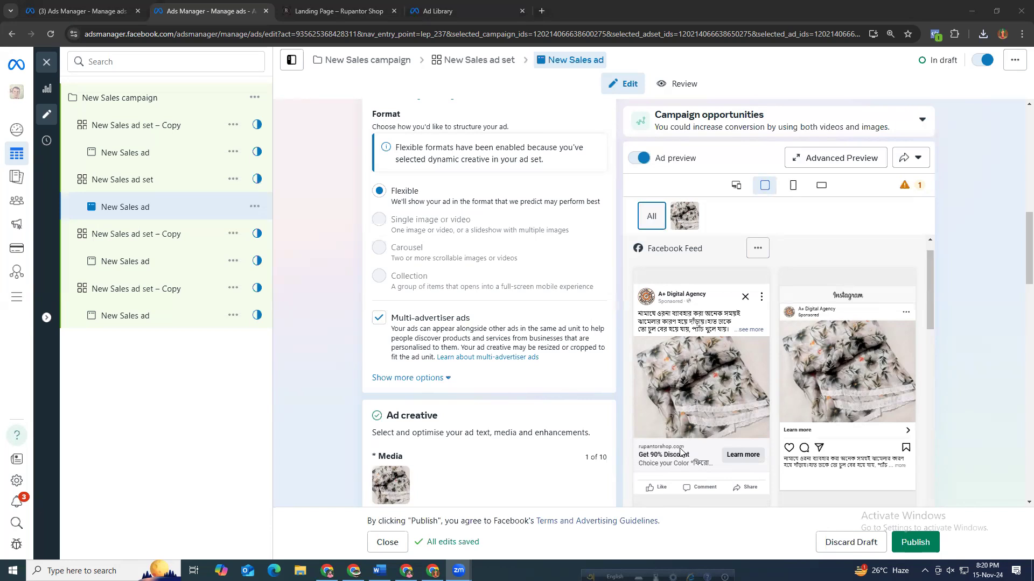
Set the ad's call to action to Order now.
scroll(391, 403, down, 5)
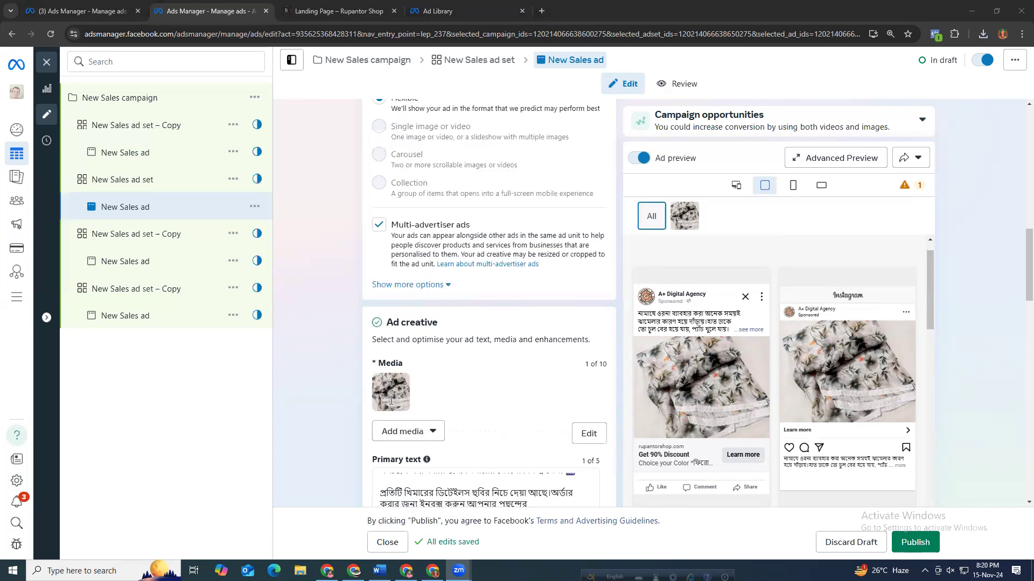
scroll(391, 405, down, 8)
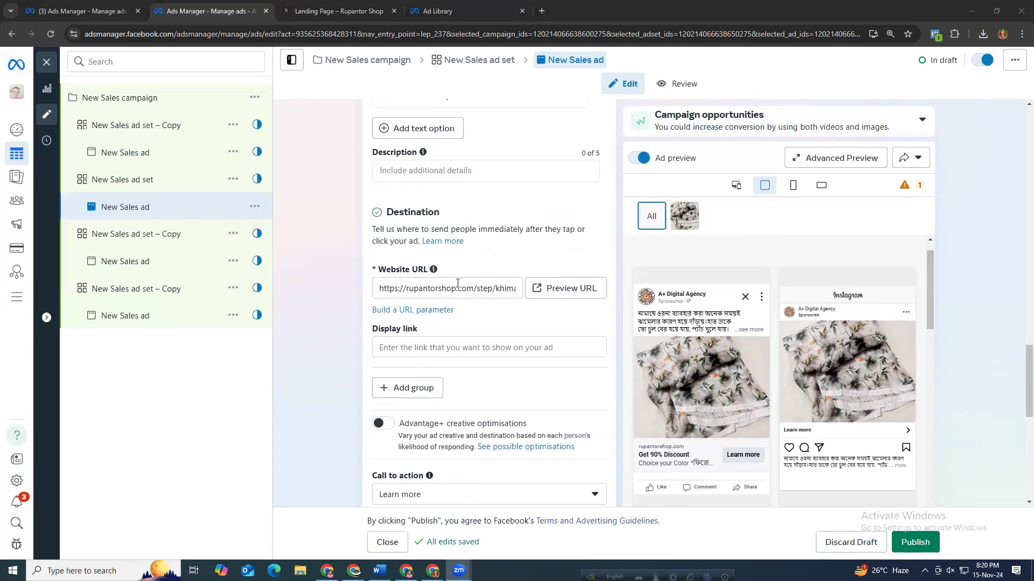
scroll(497, 414, down, 2)
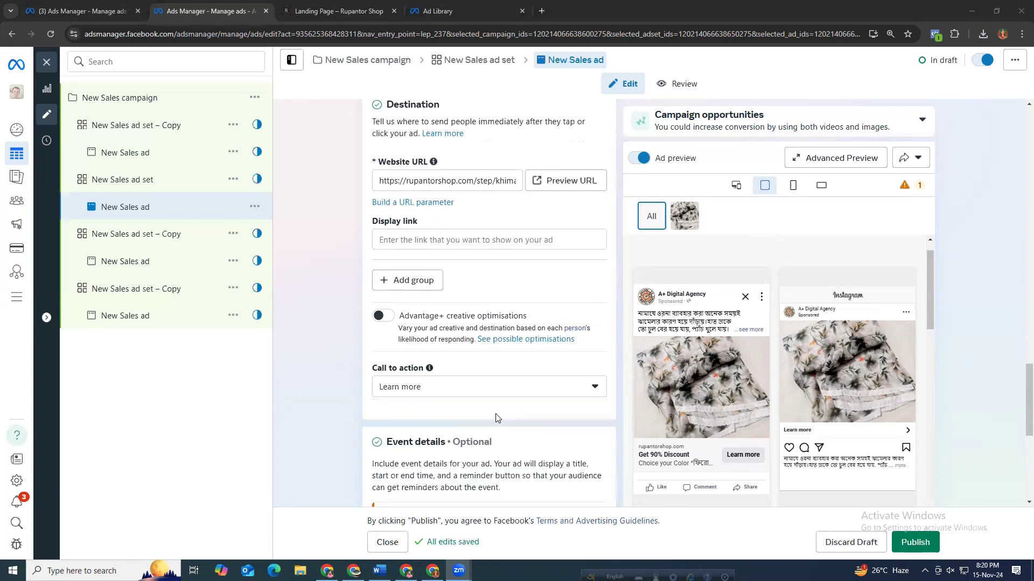
click(419, 383)
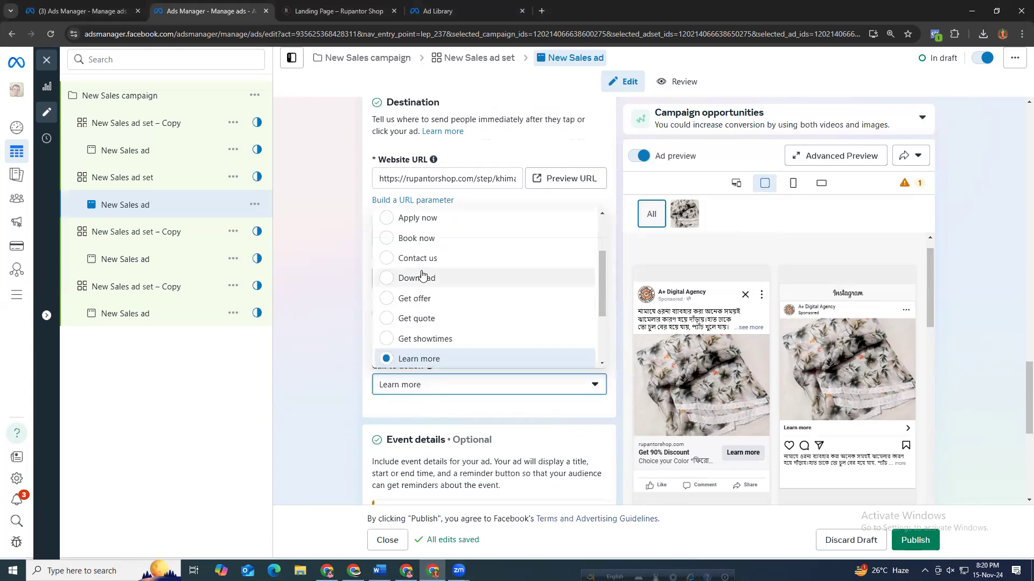
scroll(438, 337, down, 2)
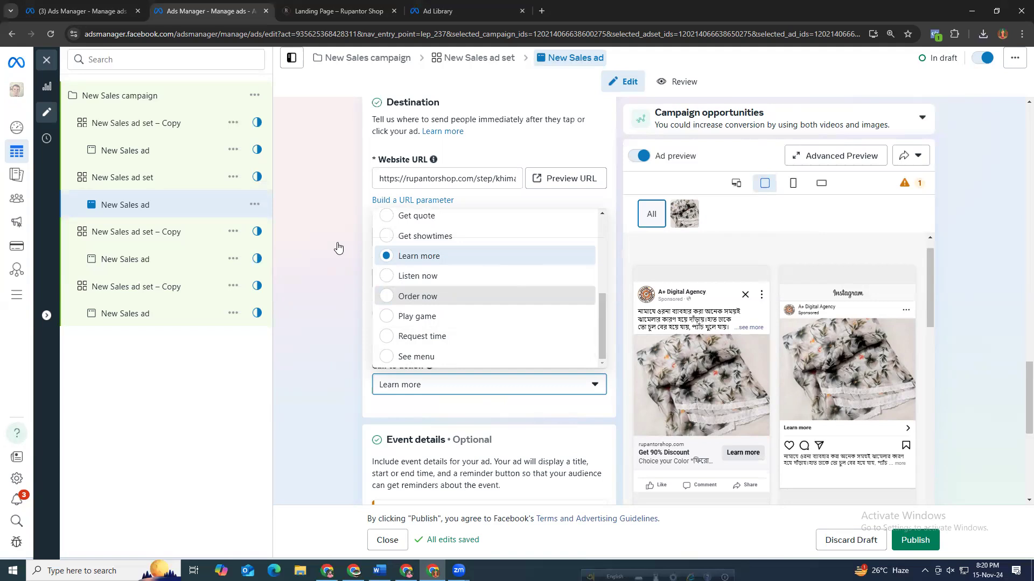
key(Return)
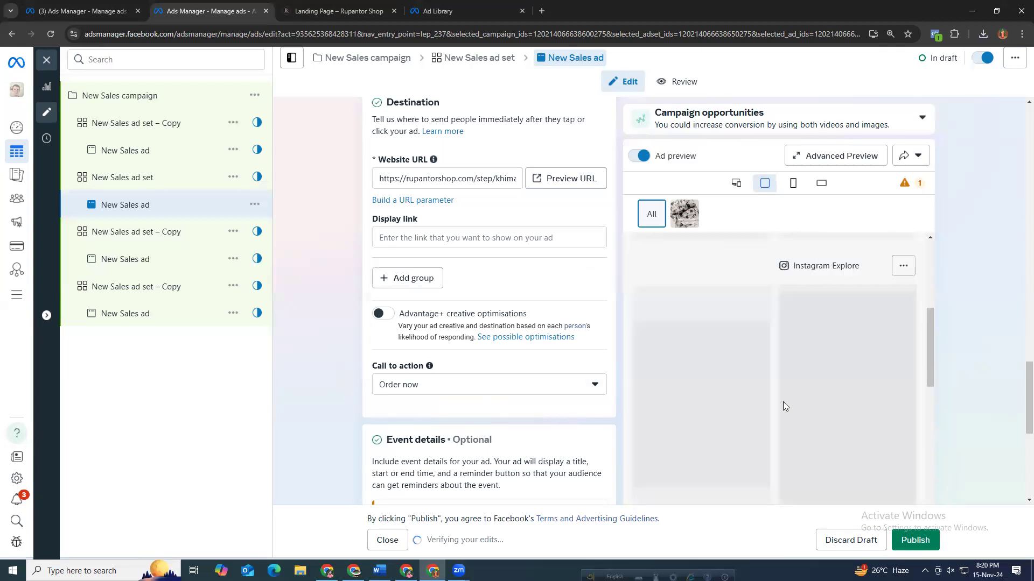
Check the updated ad preview across the different placements.
scroll(781, 380, up, 3)
scroll(773, 401, down, 7)
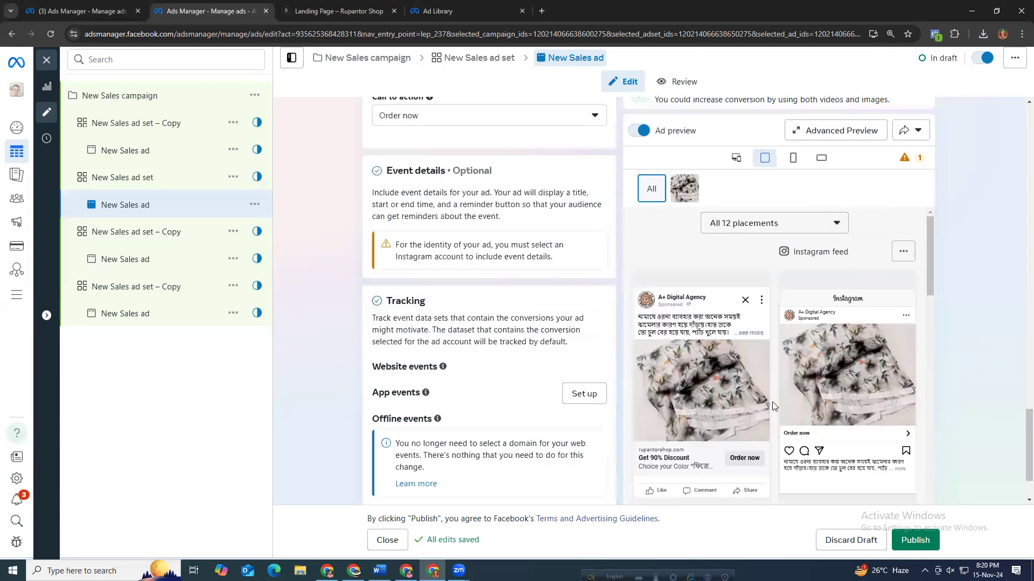
scroll(770, 412, down, 5)
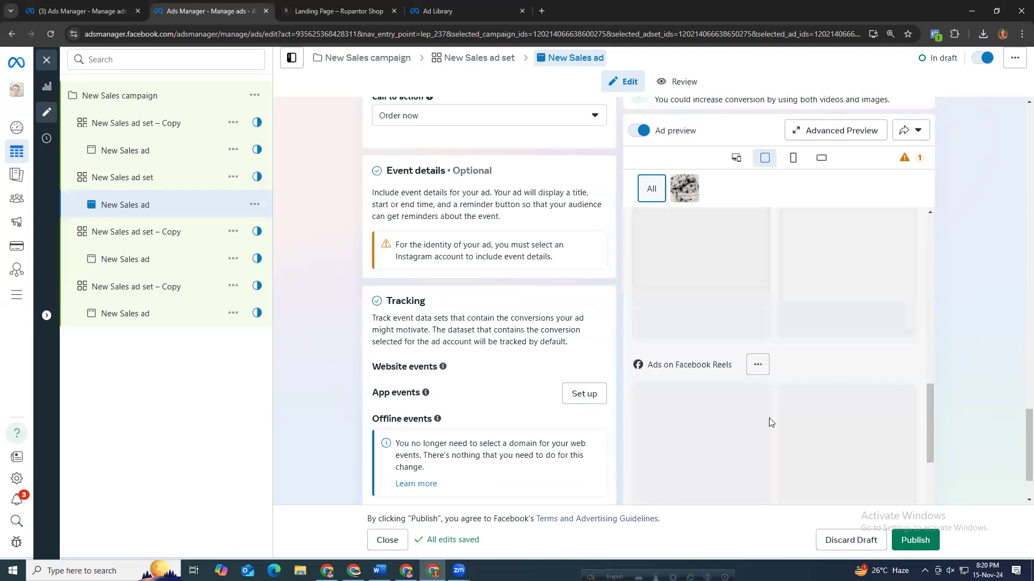
scroll(774, 410, up, 3)
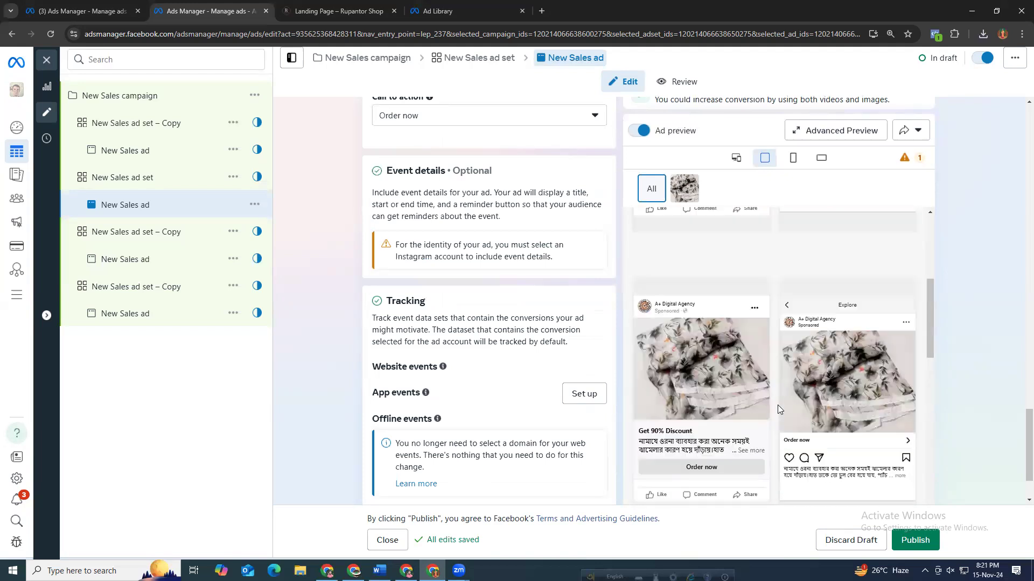
scroll(776, 411, up, 1)
scroll(775, 407, down, 2)
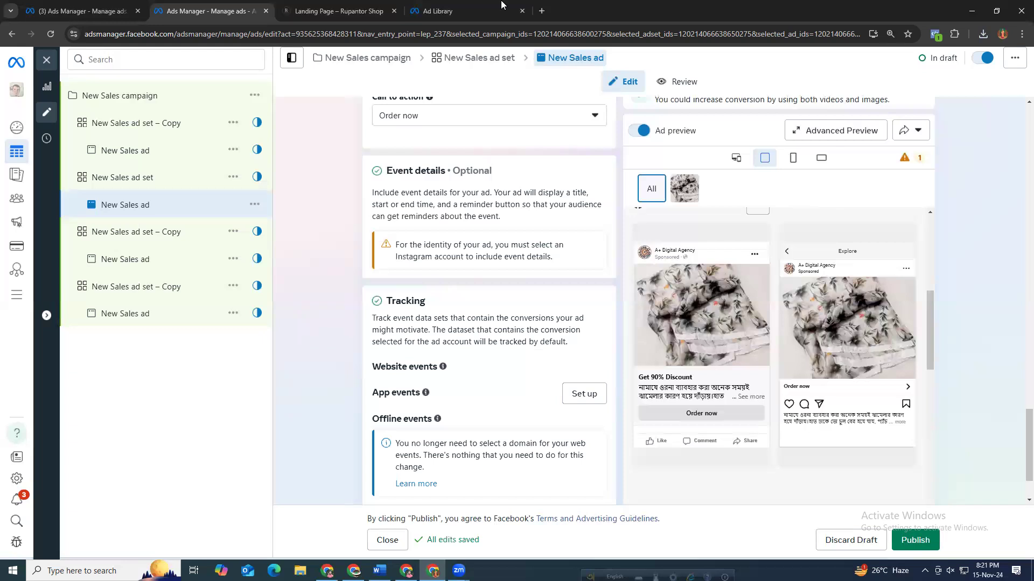
Review the Rupantor Shop khimar landing page, its product codes and order form.
click(468, 11)
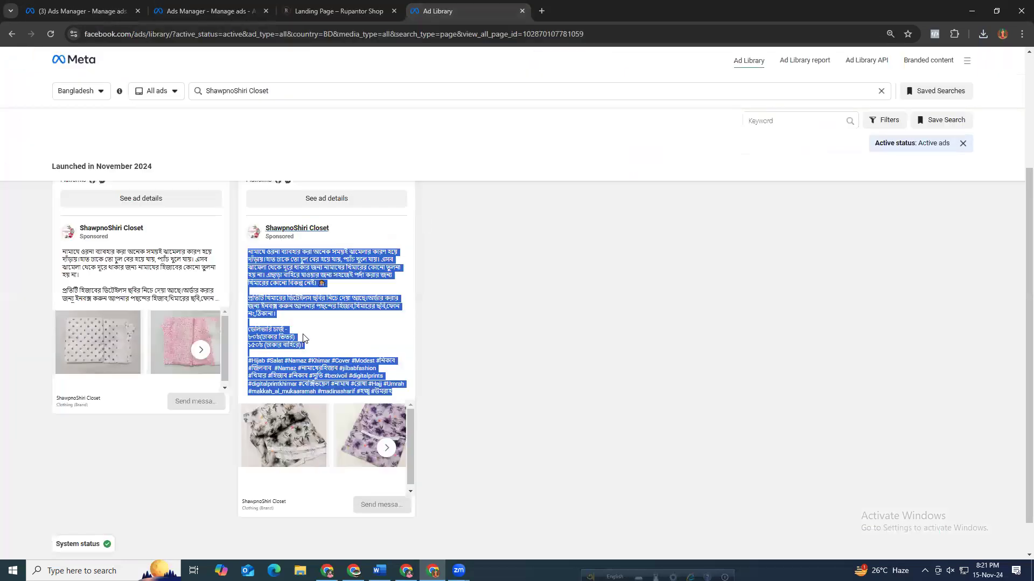
click(352, 12)
click(213, 11)
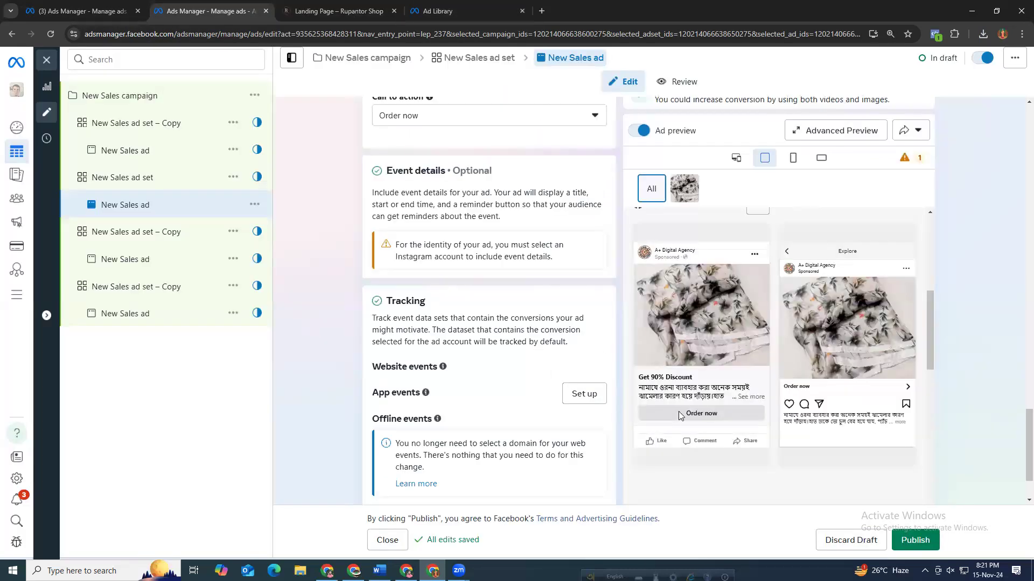
click(343, 8)
scroll(273, 236, down, 2)
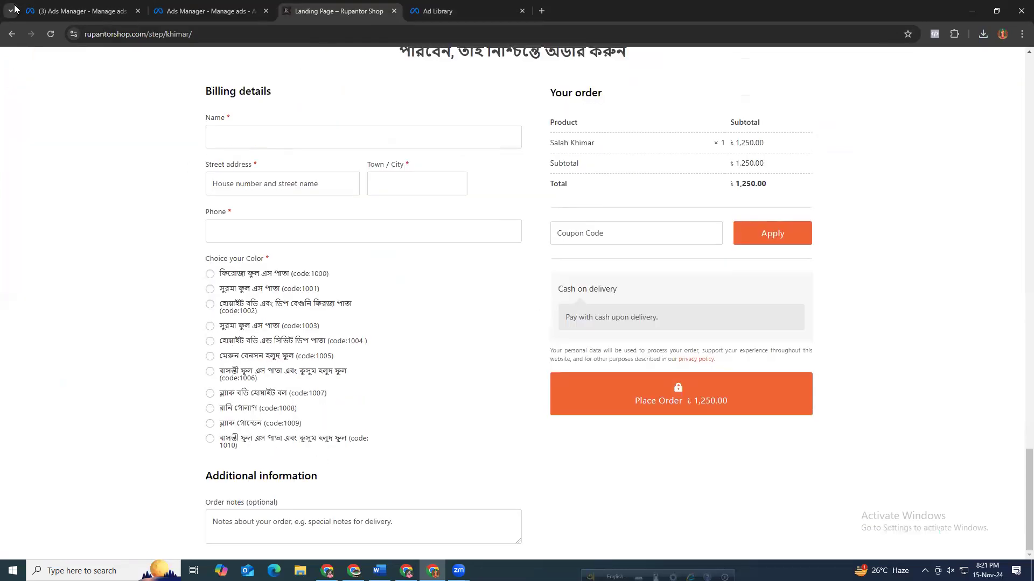
click(11, 37)
click(10, 39)
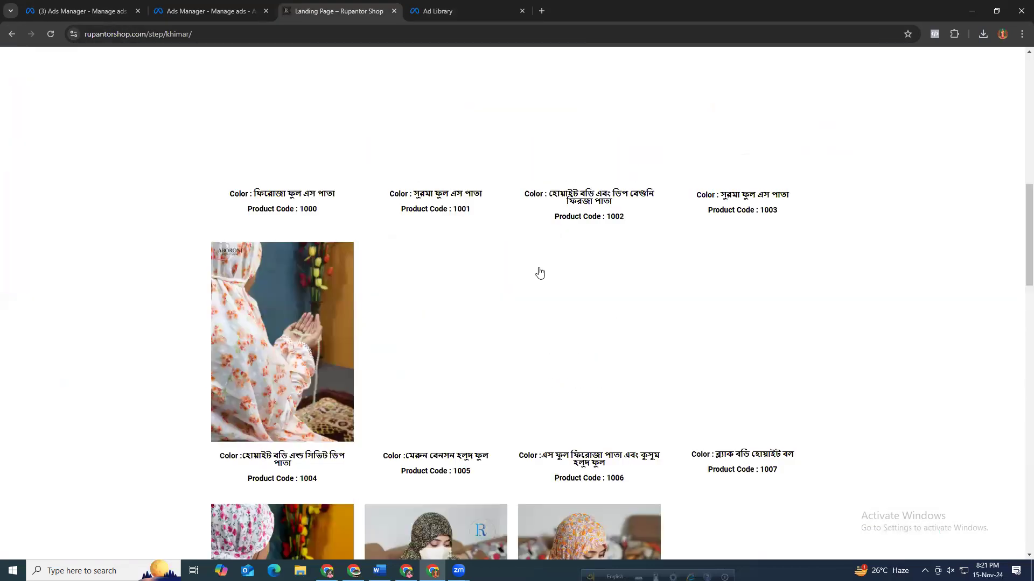
scroll(538, 272, up, 12)
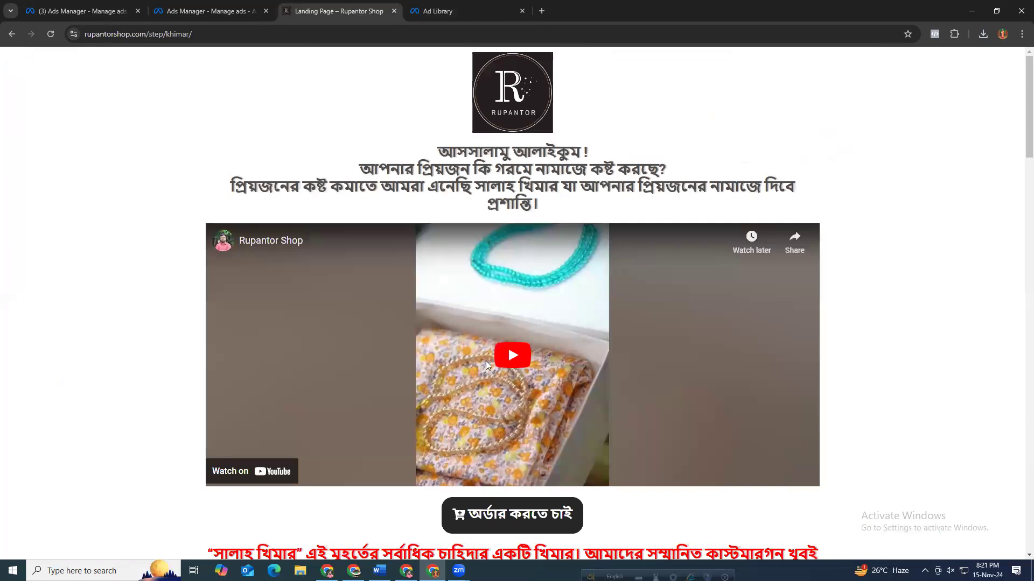
scroll(521, 355, down, 8)
scroll(533, 356, down, 15)
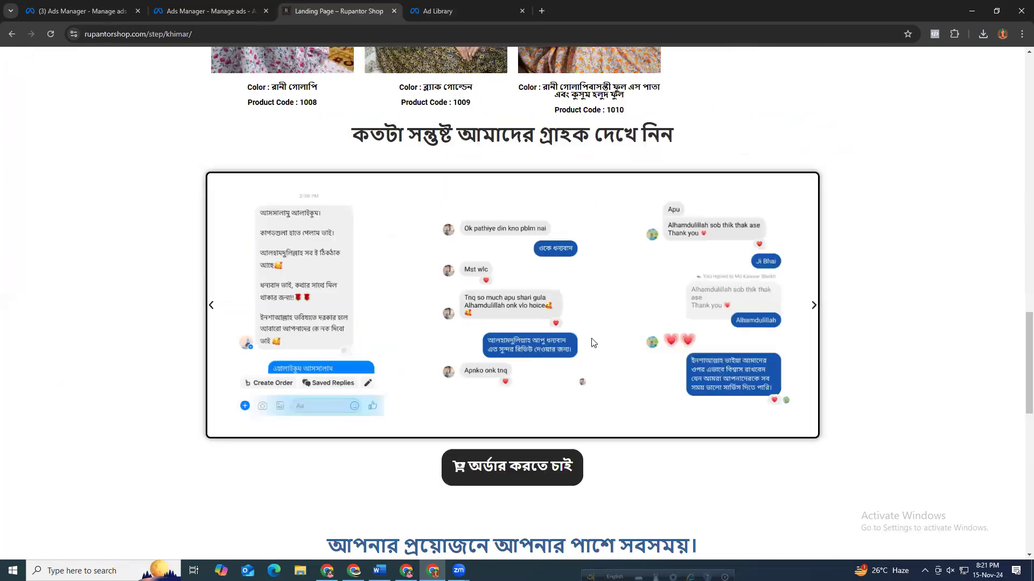
scroll(703, 287, up, 5)
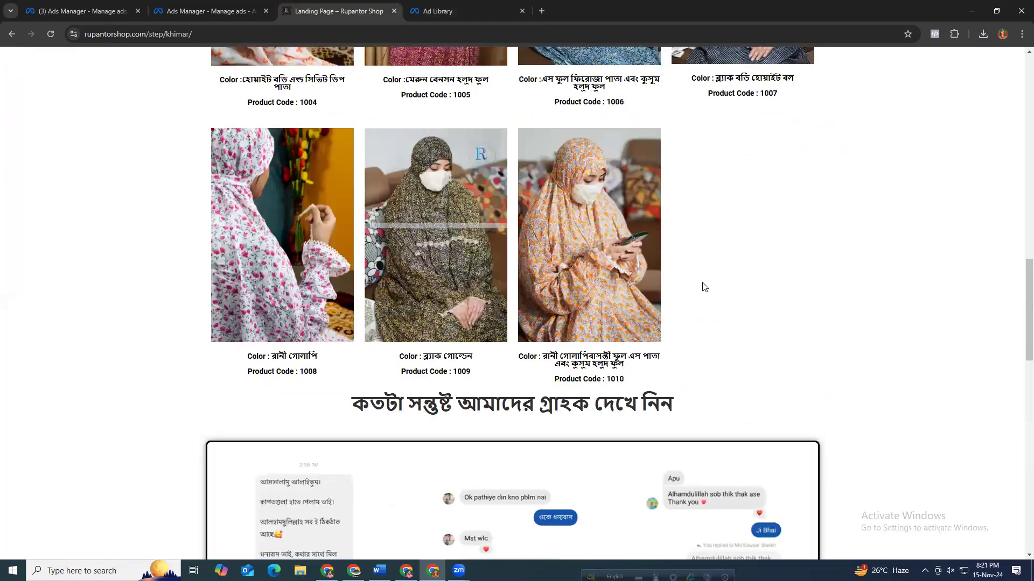
scroll(700, 294, up, 15)
scroll(700, 296, up, 5)
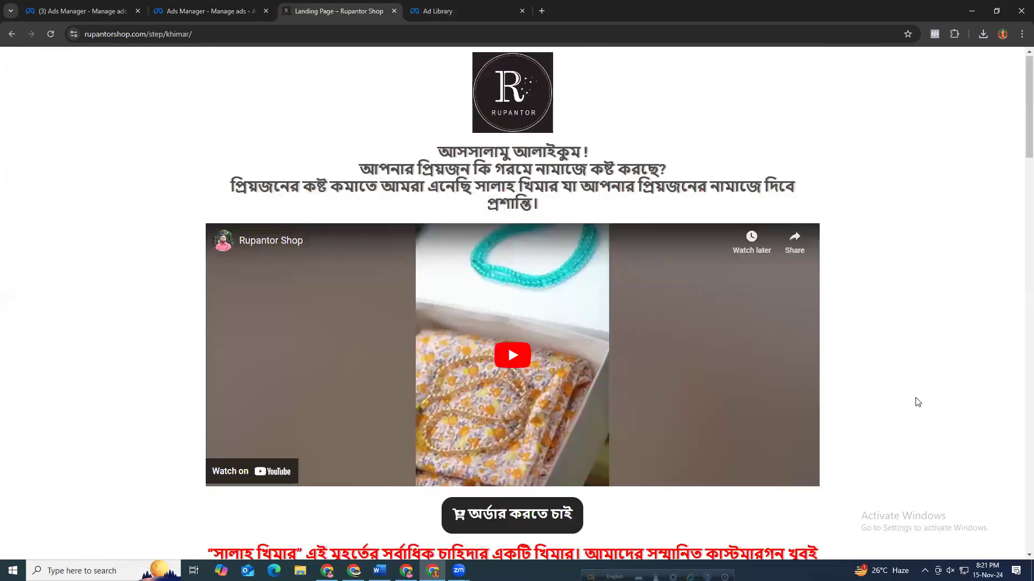
scroll(917, 402, down, 6)
scroll(619, 315, down, 12)
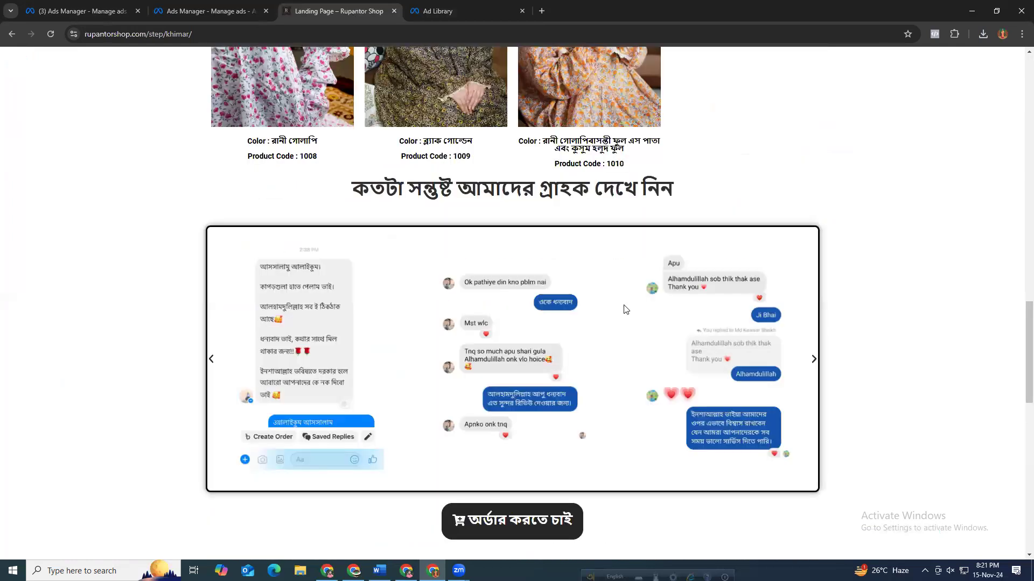
scroll(625, 309, down, 10)
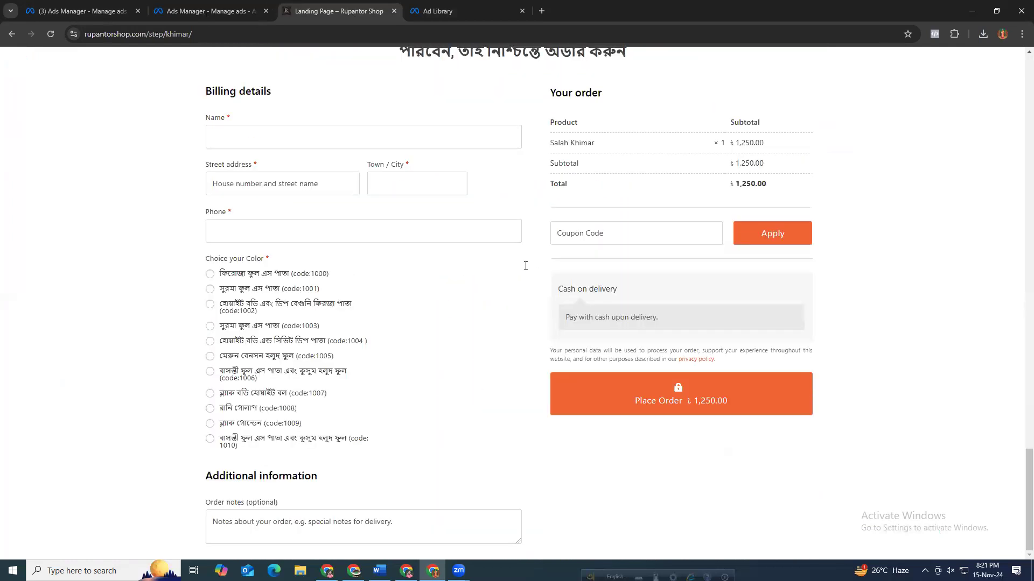
Review the ad's destination, event details and tracking sections alongside the placement previews.
click(205, 13)
scroll(444, 301, up, 5)
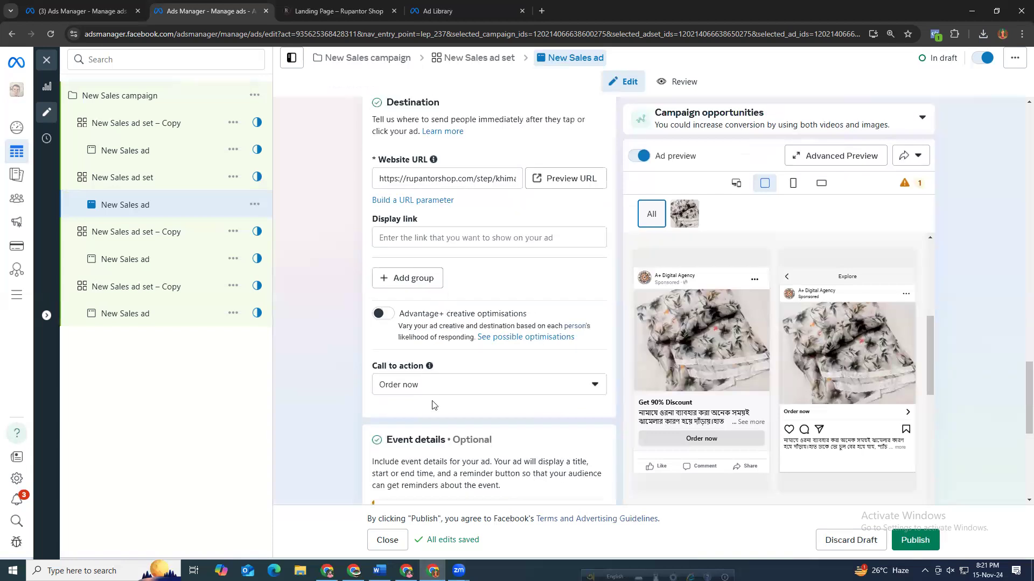
scroll(433, 405, up, 4)
scroll(425, 406, down, 5)
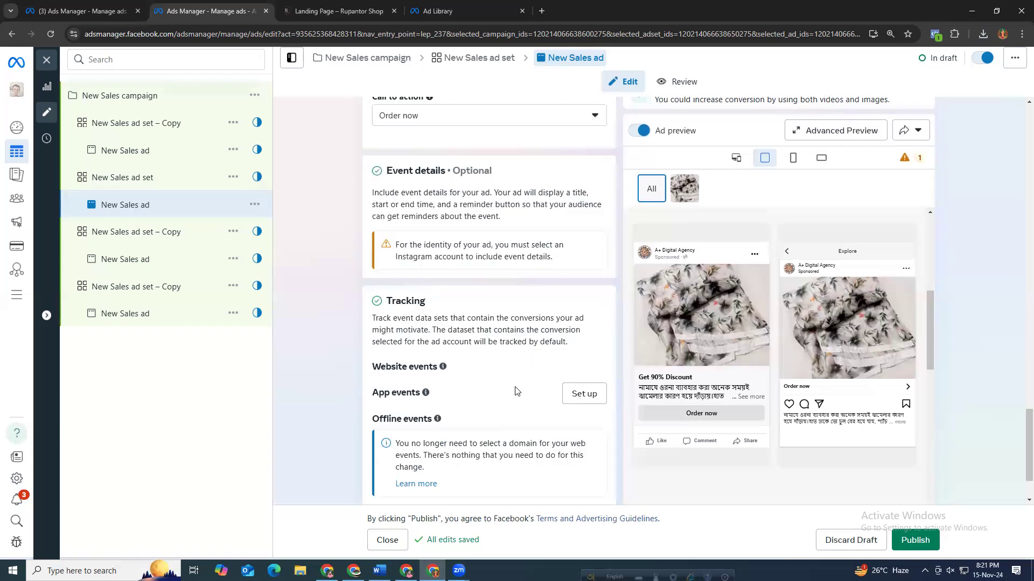
scroll(459, 444, down, 2)
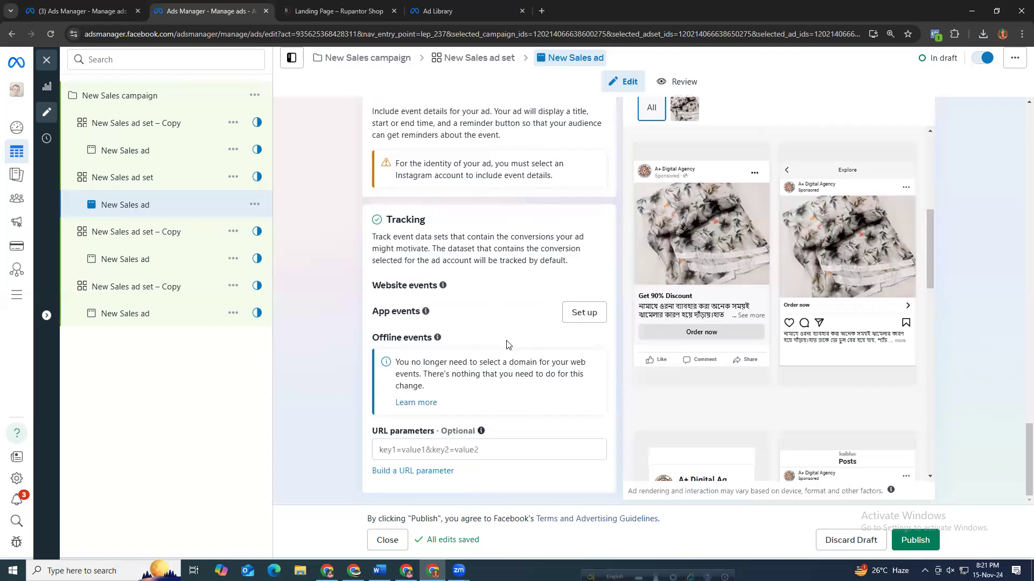
scroll(506, 344, up, 3)
scroll(512, 307, down, 3)
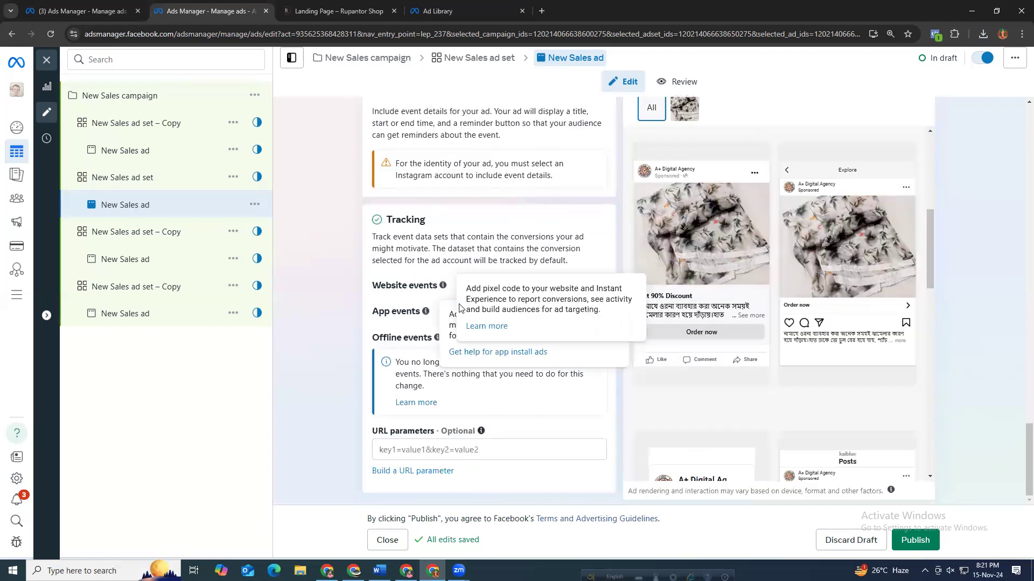
scroll(560, 221, up, 2)
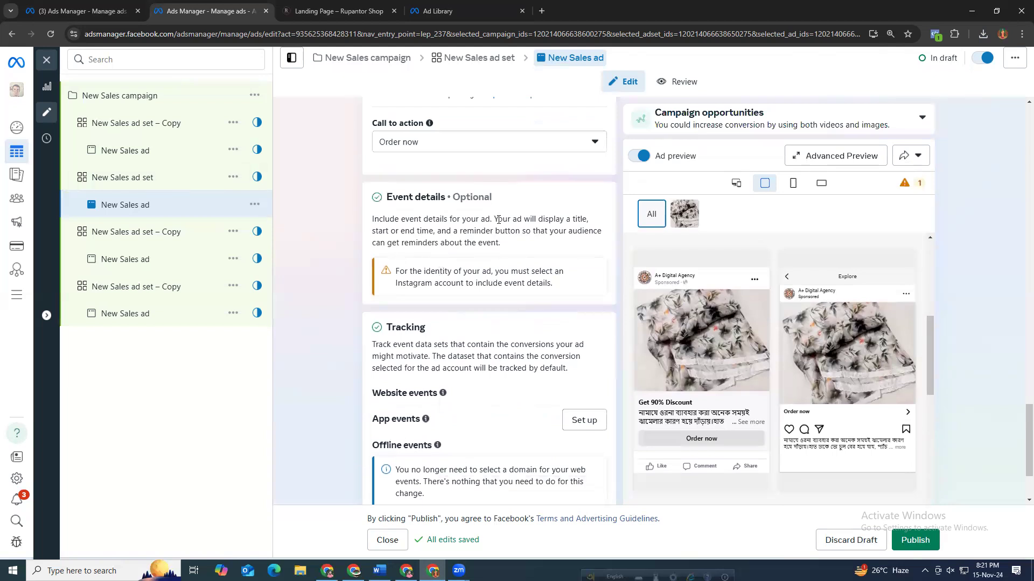
drag(446, 197, 386, 197)
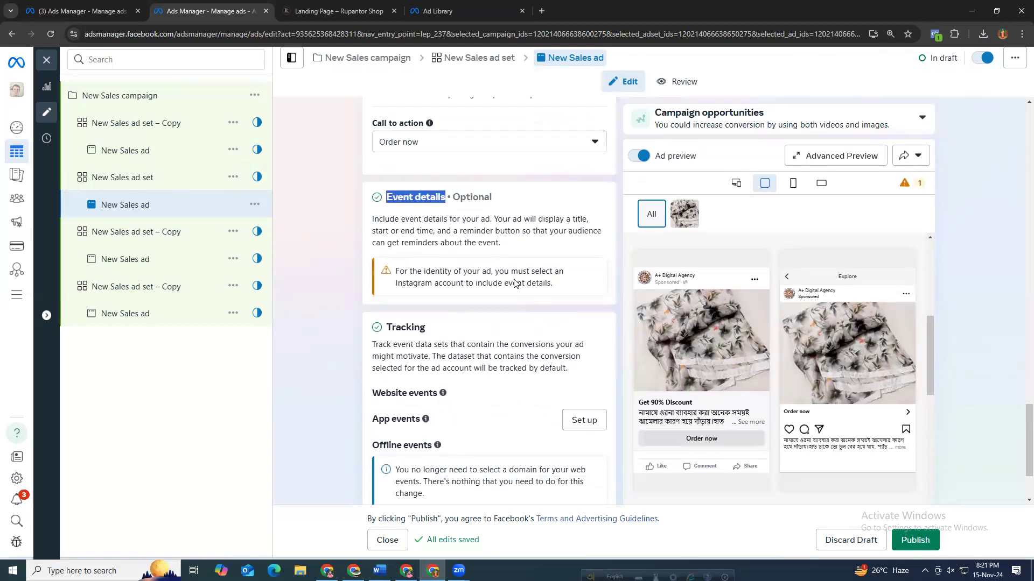
scroll(525, 313, up, 4)
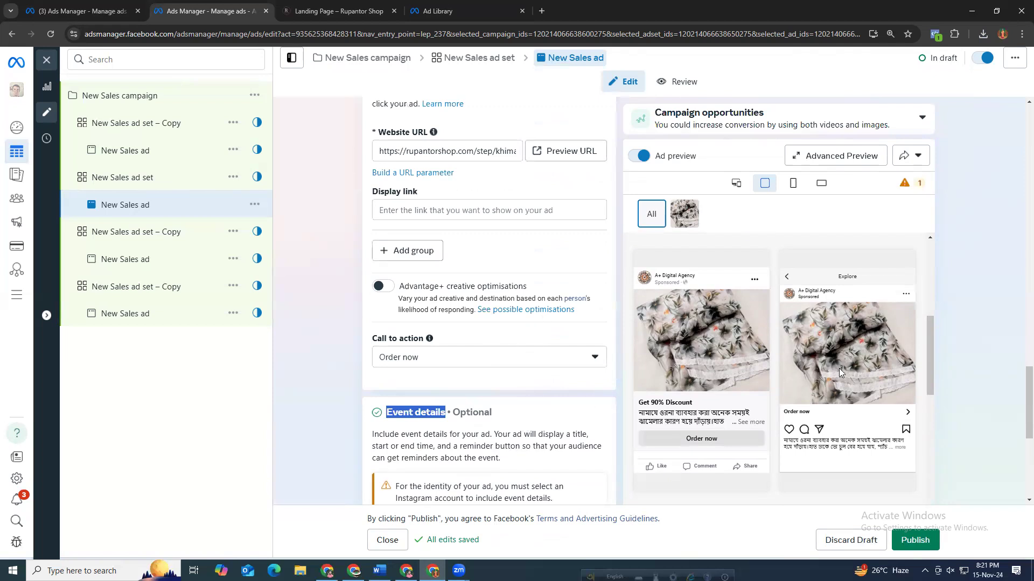
click(754, 422)
scroll(727, 433, down, 4)
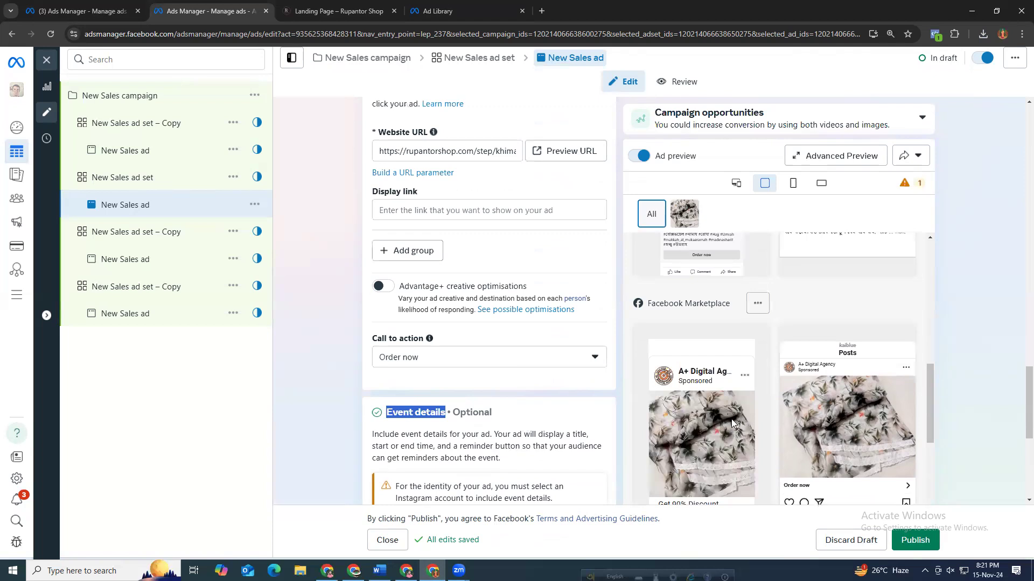
scroll(732, 423, down, 5)
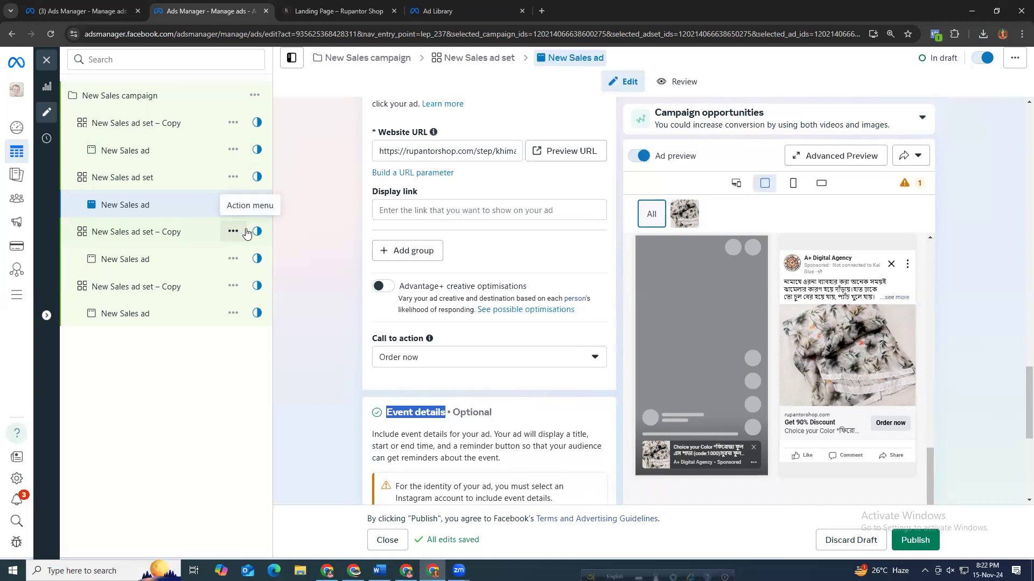
Open the New Sales ad set and review its conversion, pixel, audience and placement settings.
click(124, 178)
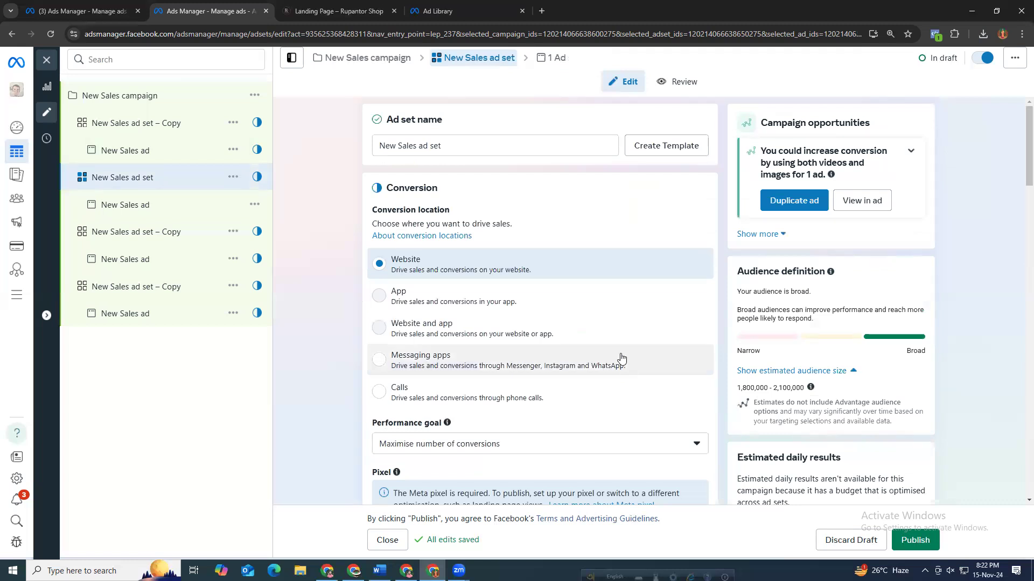
scroll(619, 358, down, 5)
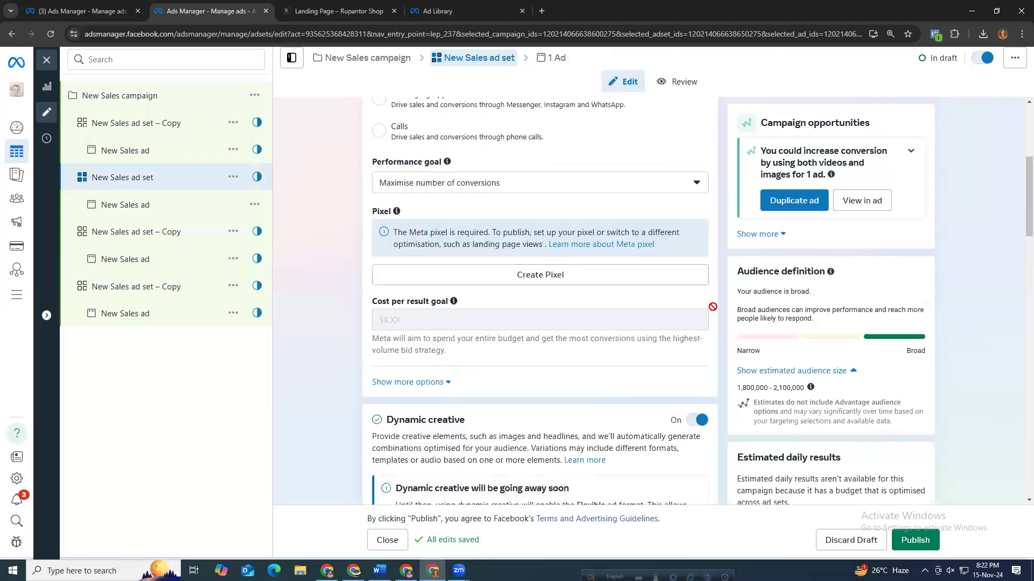
scroll(713, 306, up, 5)
scroll(713, 303, down, 5)
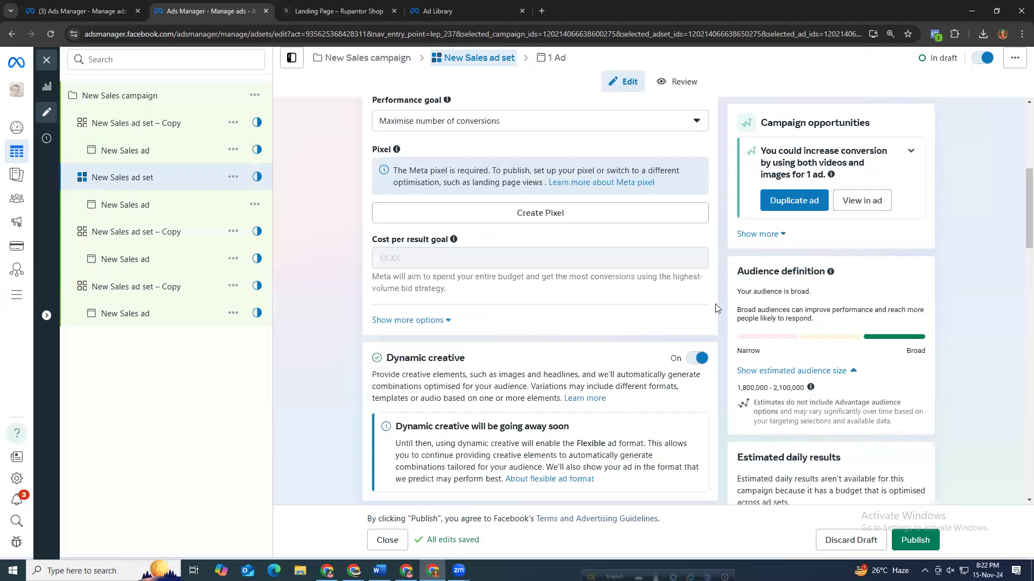
scroll(720, 326, down, 5)
scroll(719, 325, down, 15)
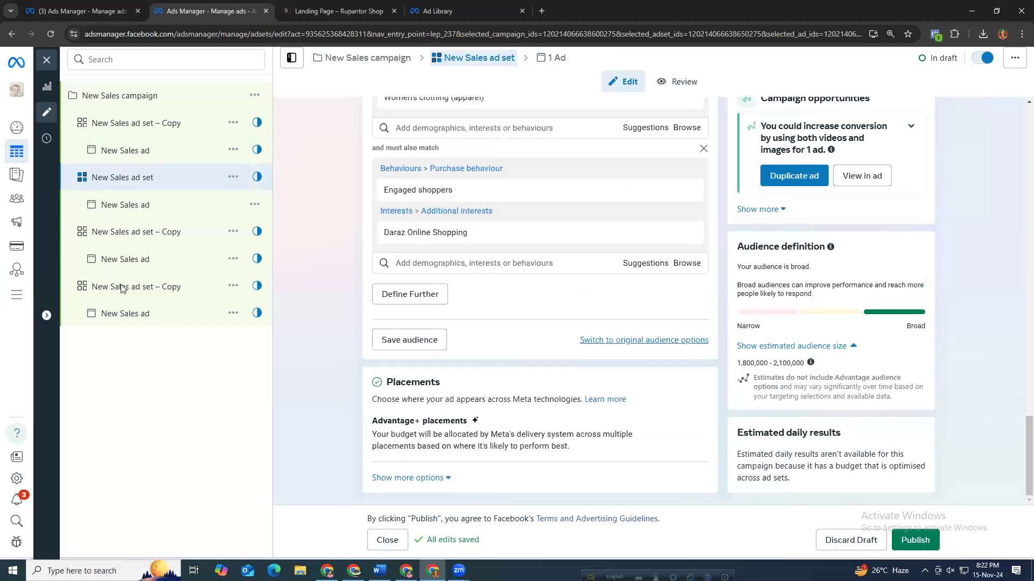
Close the editor and clear the campaign and ad set selections in the ads list.
click(47, 64)
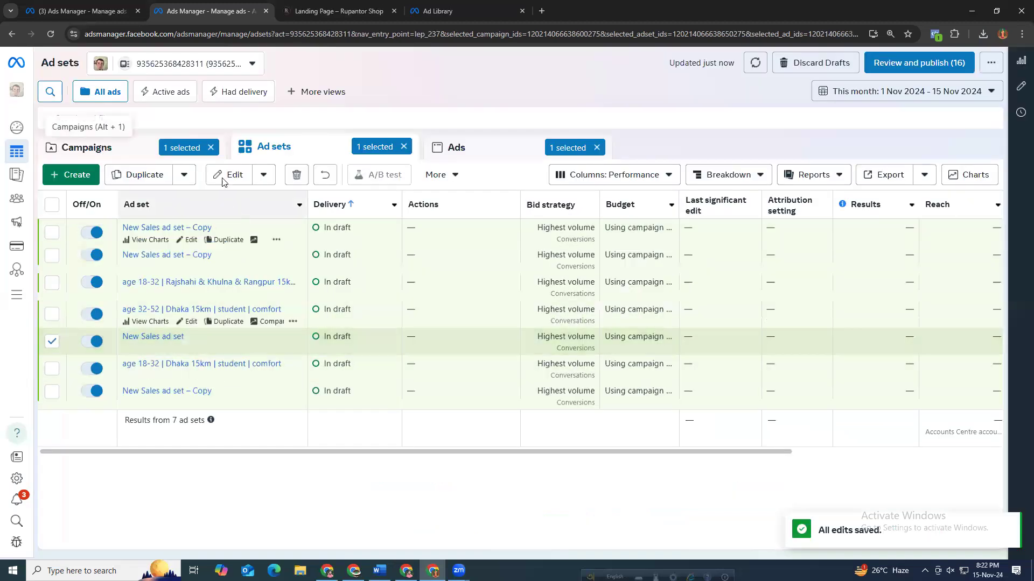
click(210, 148)
click(403, 146)
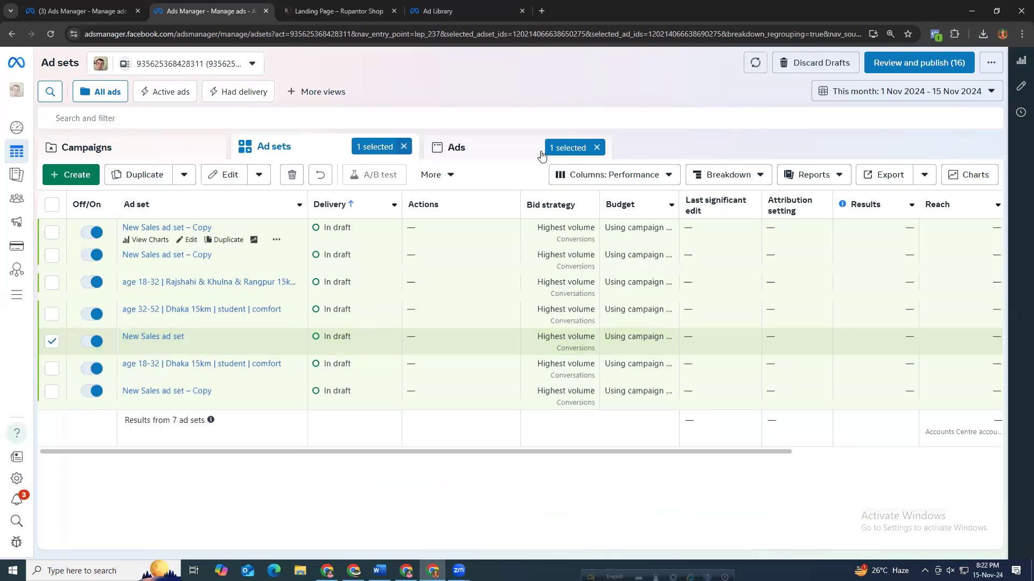
Clear the ad selection and create a new Leads campaign using the manual leads campaign setup.
click(596, 148)
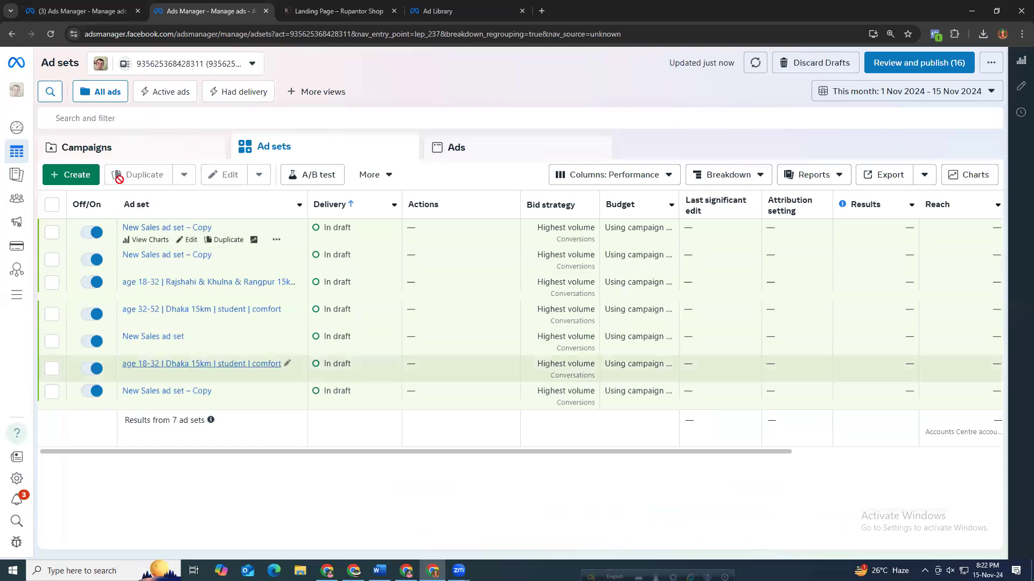
click(77, 176)
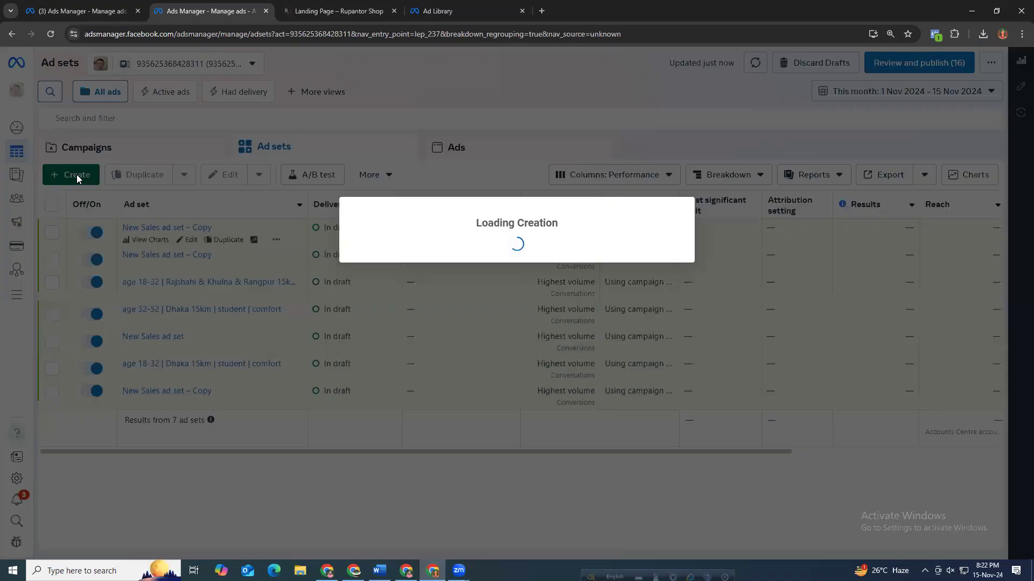
click(440, 398)
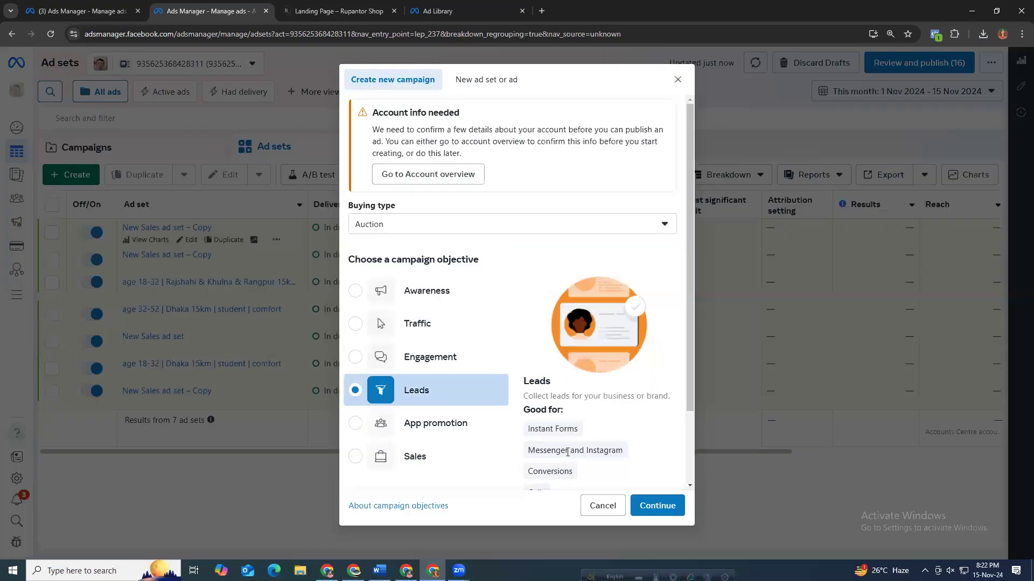
click(650, 505)
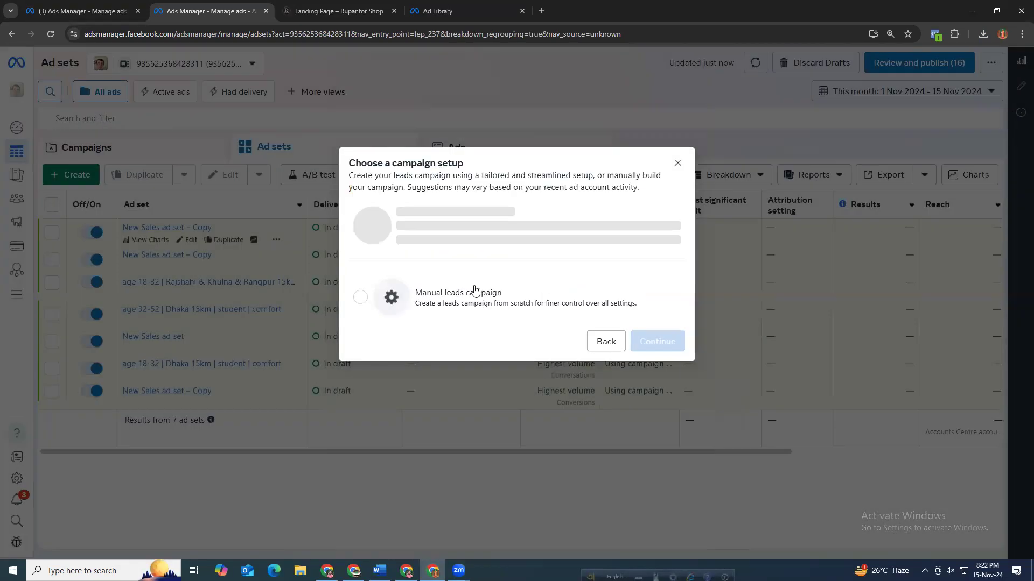
click(466, 295)
click(657, 357)
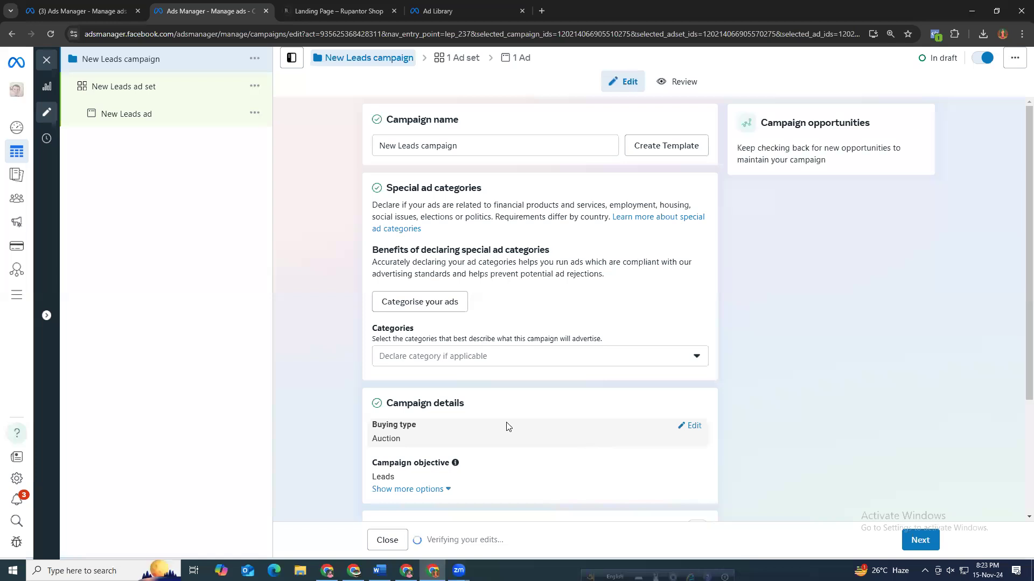
Open the new Leads ad set and ad, and review the ad's identity, setup, creative and Instant Forms sections.
click(127, 90)
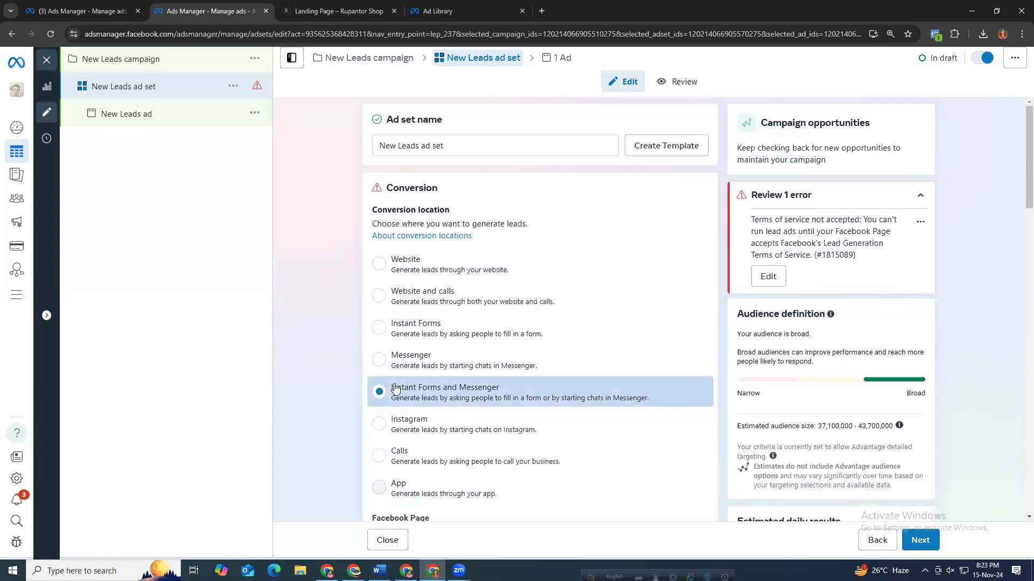
click(906, 543)
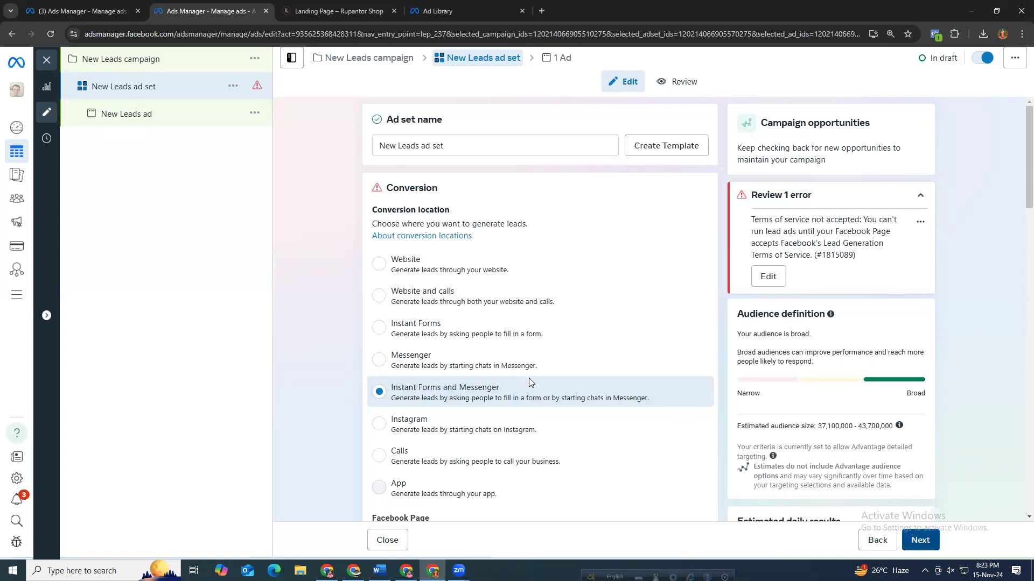
scroll(535, 386, down, 10)
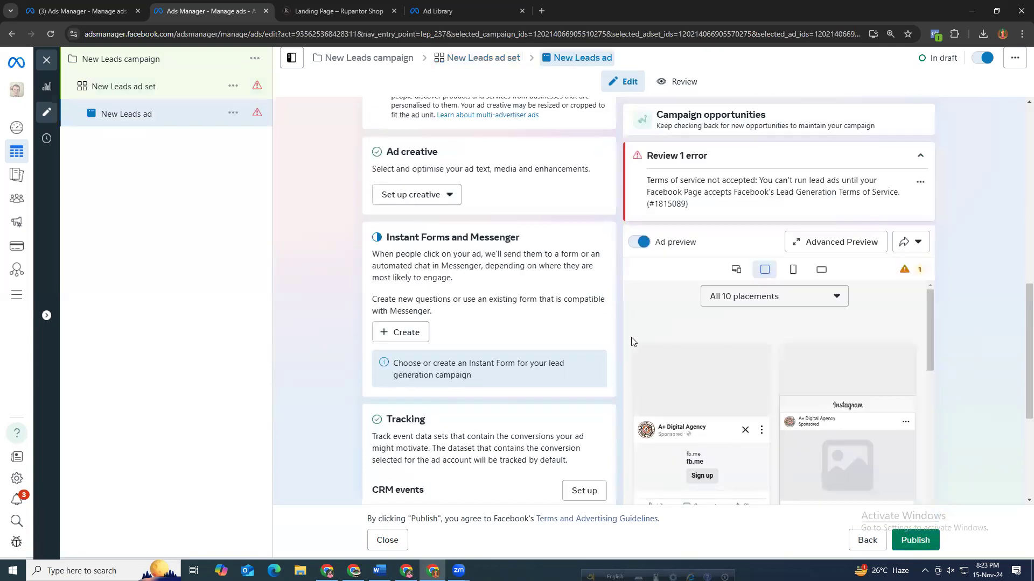
scroll(809, 295, down, 4)
scroll(536, 269, up, 3)
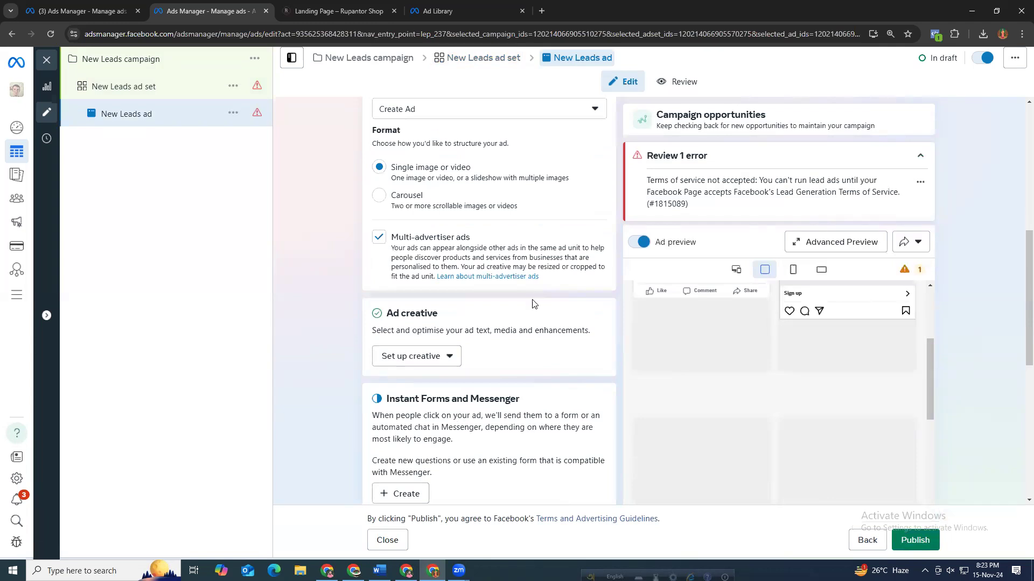
scroll(495, 348, down, 3)
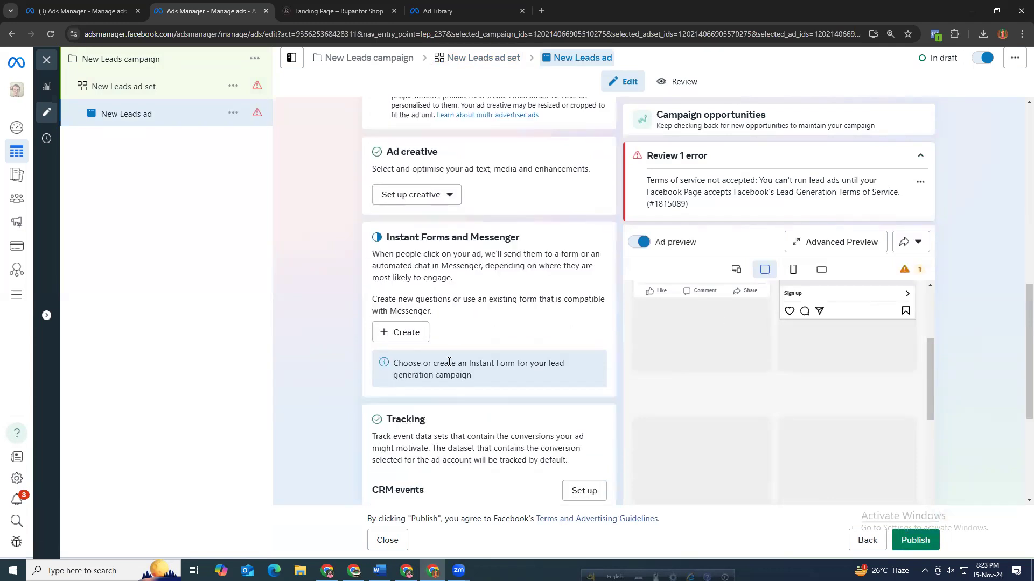
scroll(456, 369, down, 3)
scroll(461, 377, down, 1)
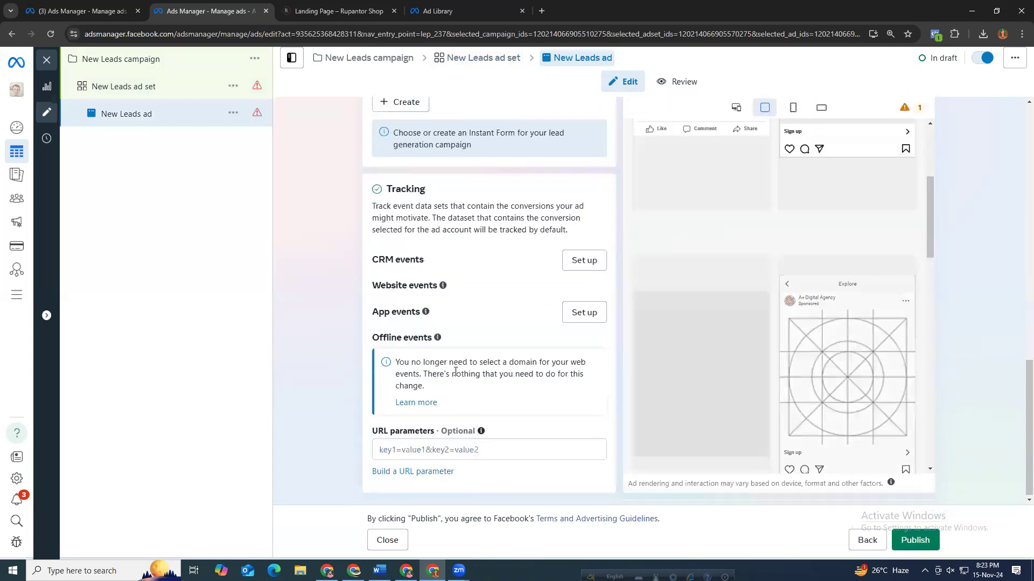
scroll(458, 366, up, 5)
scroll(460, 368, up, 4)
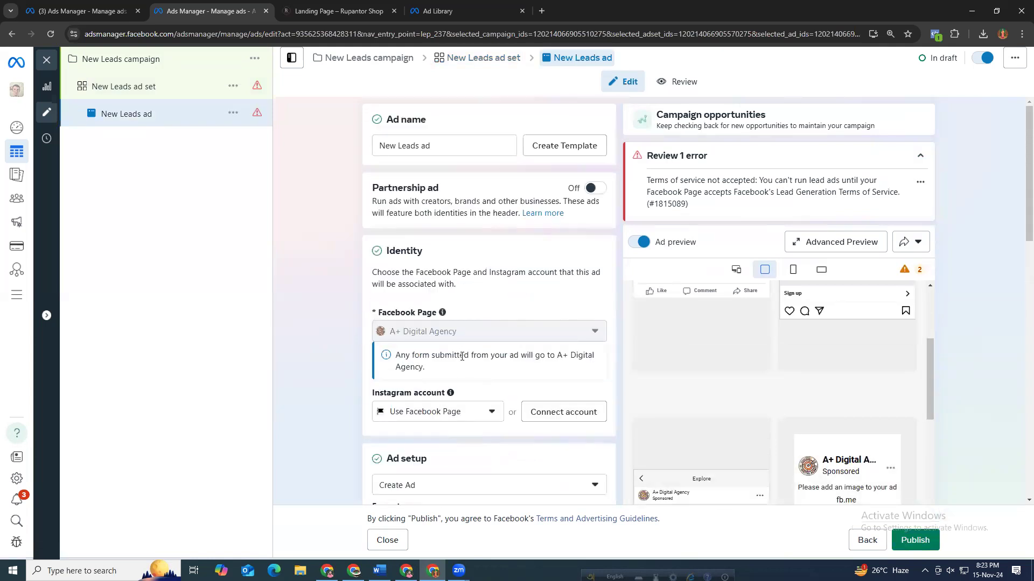
scroll(463, 366, down, 5)
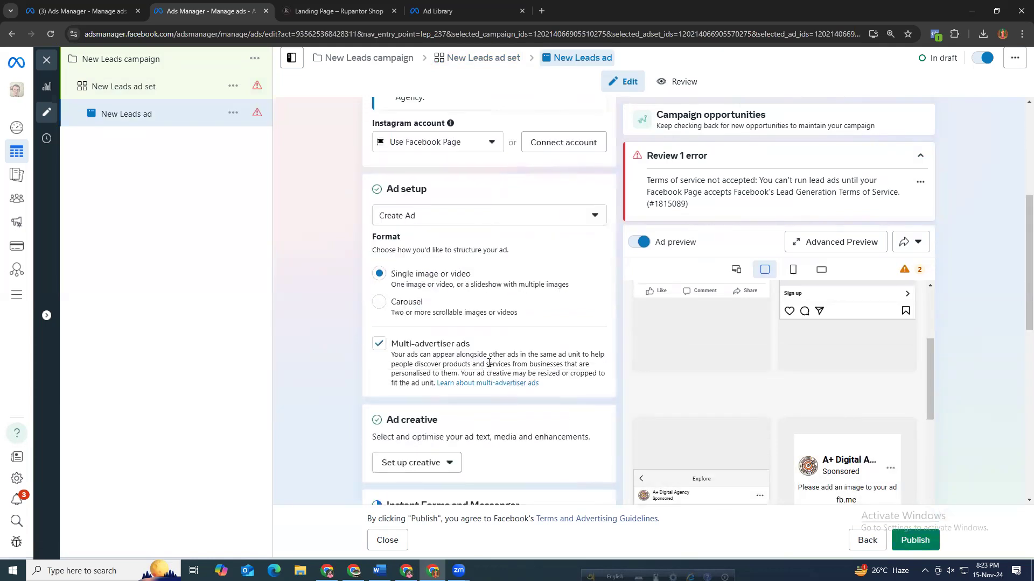
scroll(487, 369, down, 4)
drag(386, 291, 533, 290)
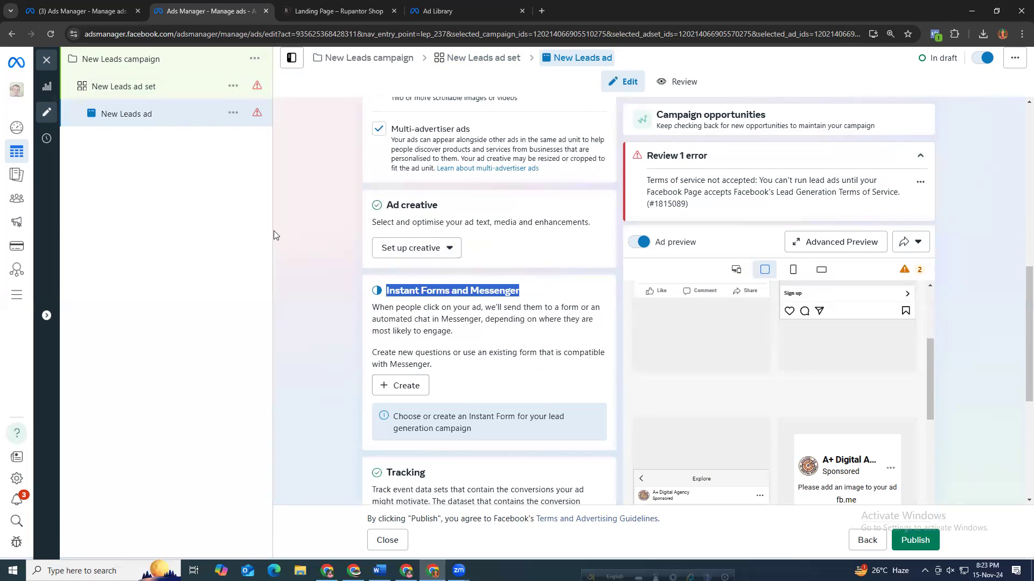
Start a new instant form for the ad and name it Demo From For Batch 4003.
click(334, 318)
click(404, 384)
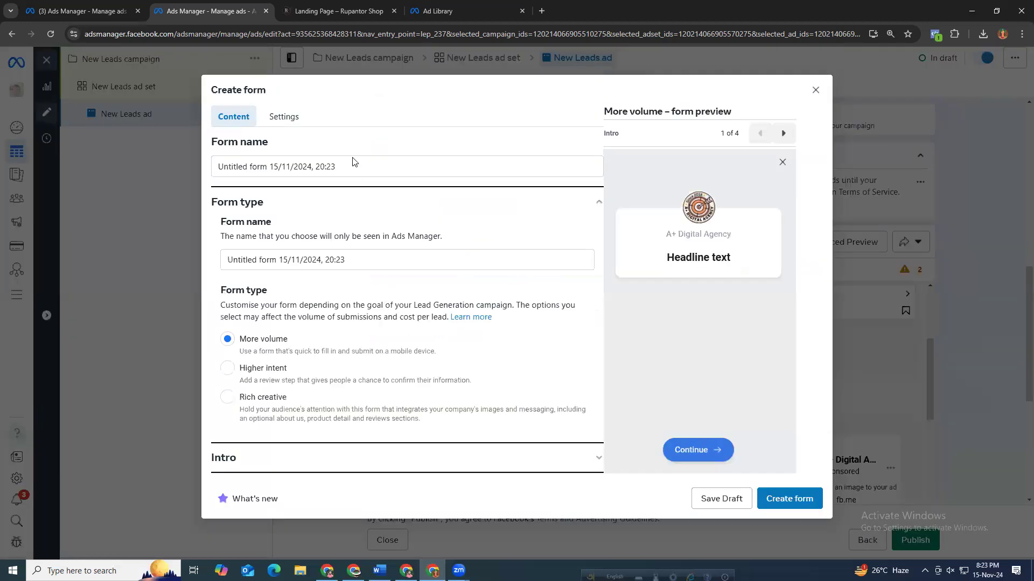
drag(269, 167, 363, 168)
triple_click(274, 170)
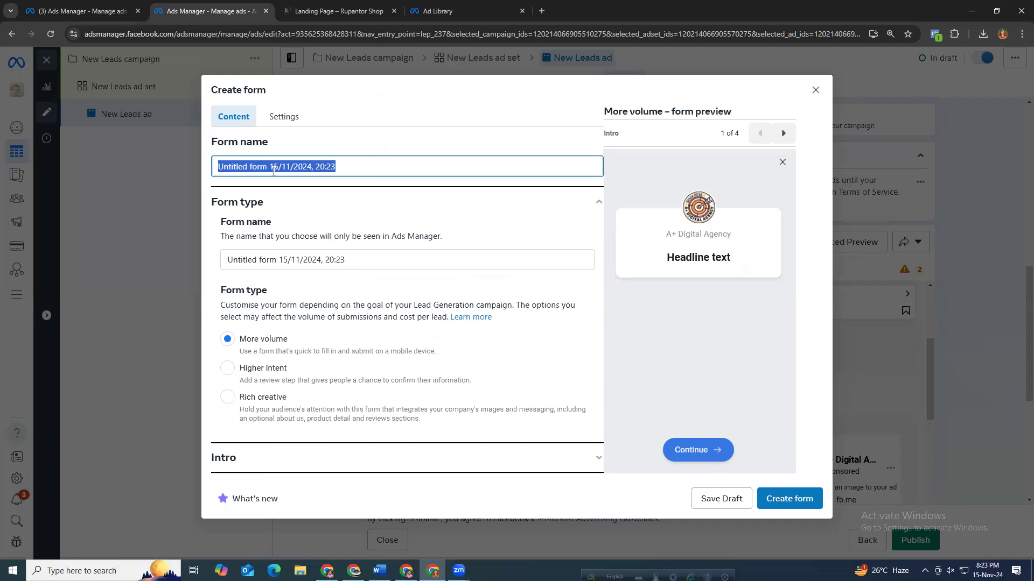
key(BackSpace)
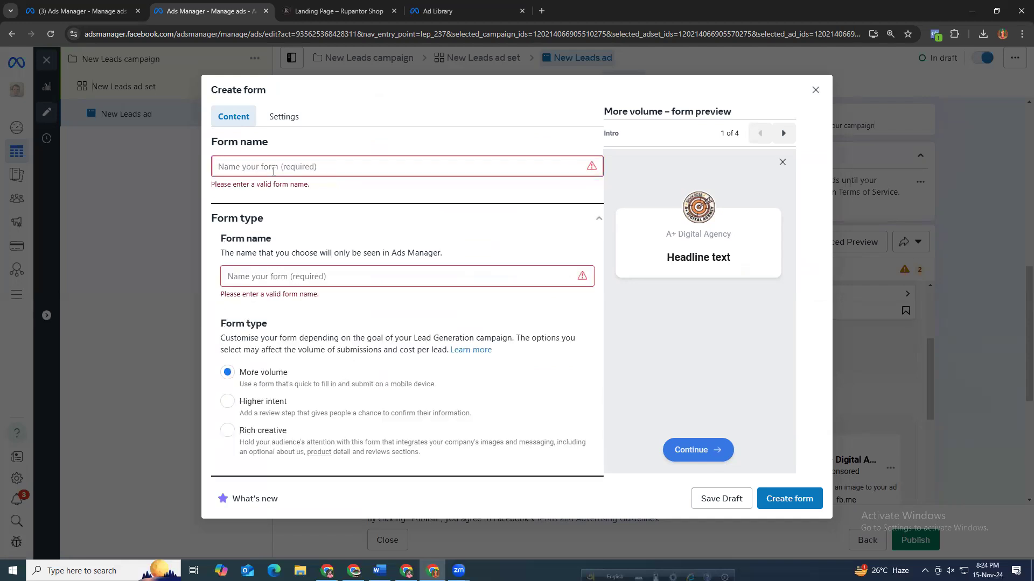
text(Form)
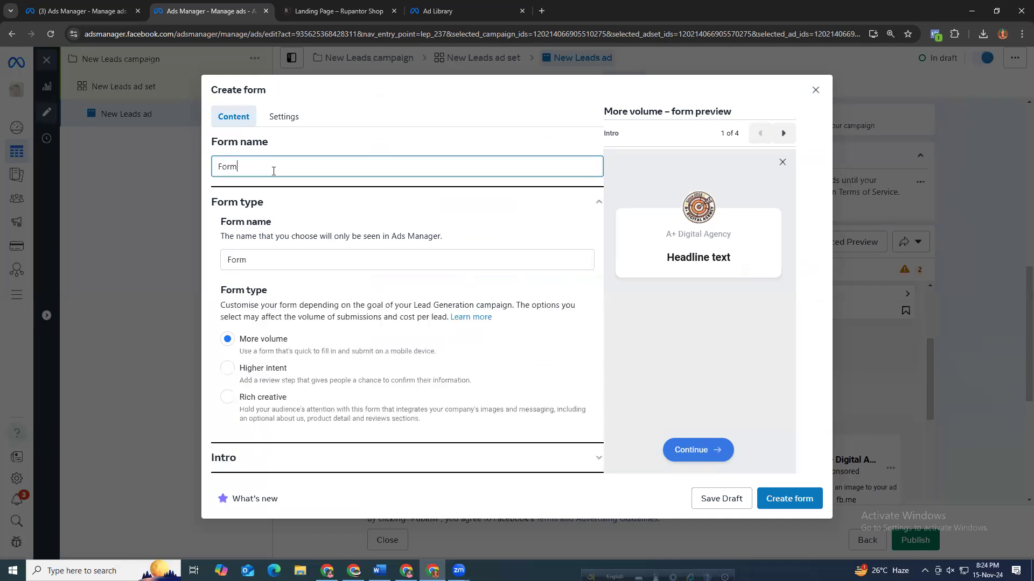
text( For)
key(BackSpace)
key(BackSpace)
key(BackSpace)
key(BackSpace)
key(BackSpace)
key(BackSpace)
key(BackSpace)
key(BackSpace)
key(BackSpace)
text(Demo From For Batch 4003)
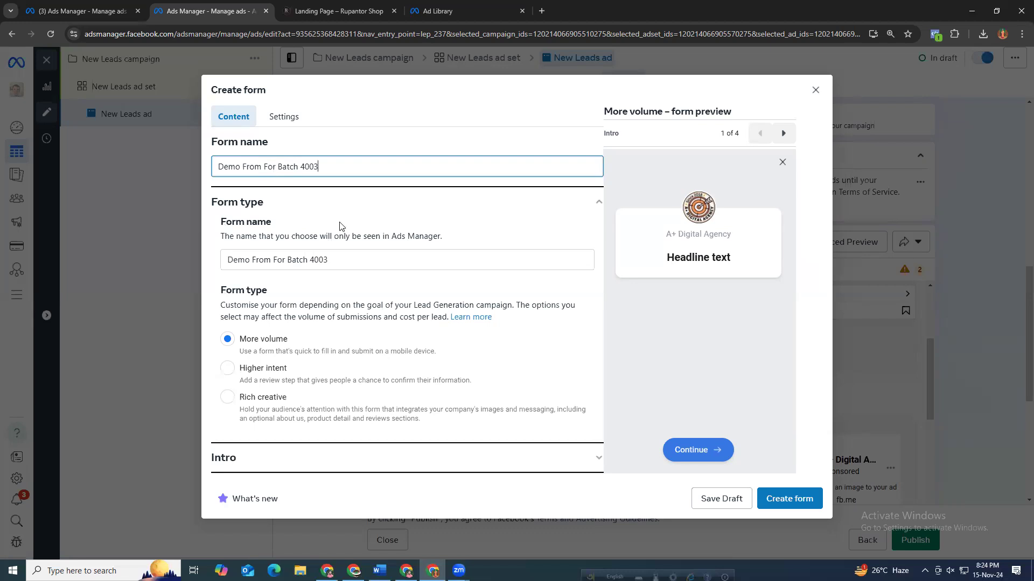
Try to create the form with only its name filled in.
click(341, 205)
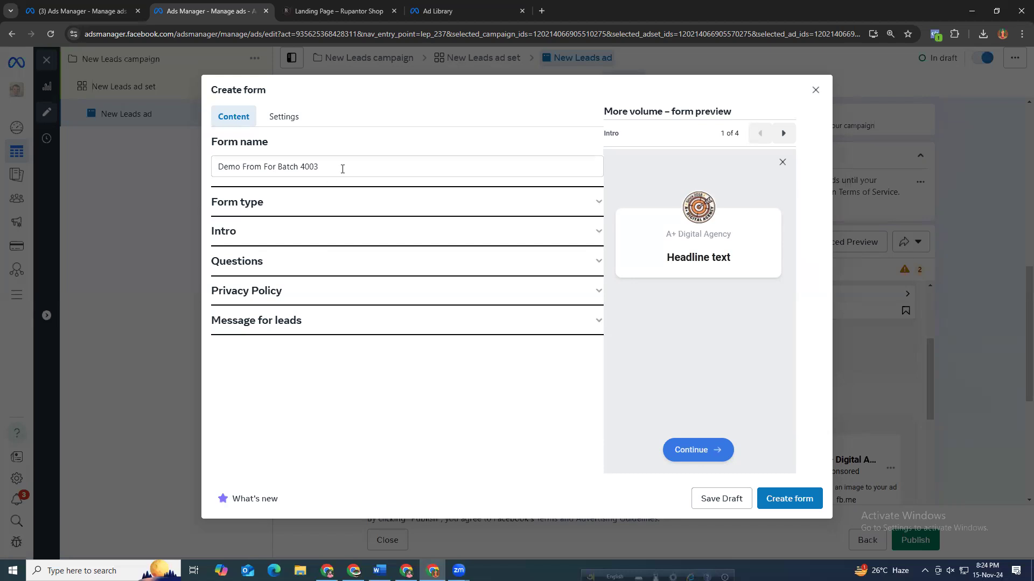
click(773, 494)
click(774, 495)
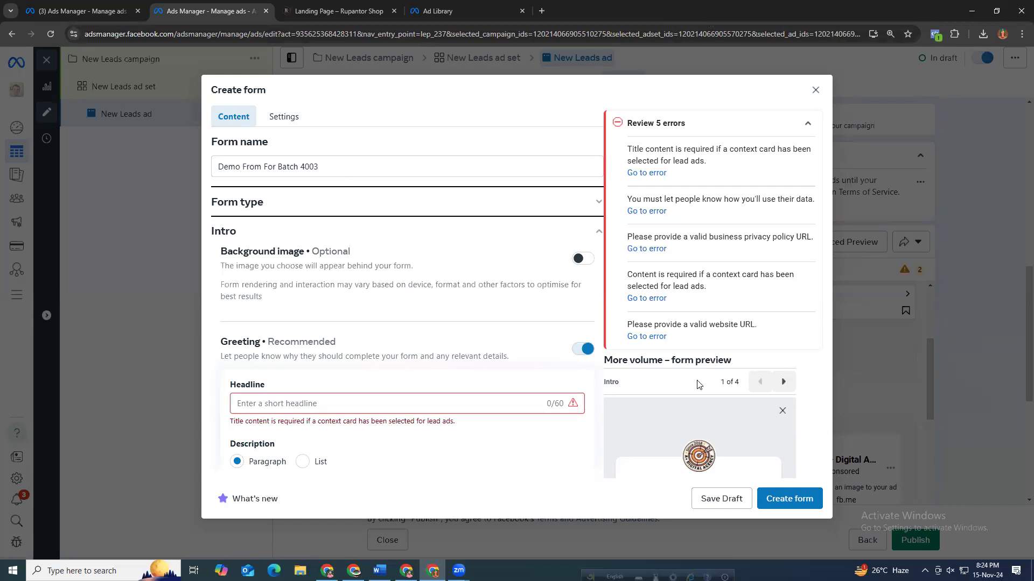
scroll(700, 383, down, 2)
drag(666, 398, 743, 406)
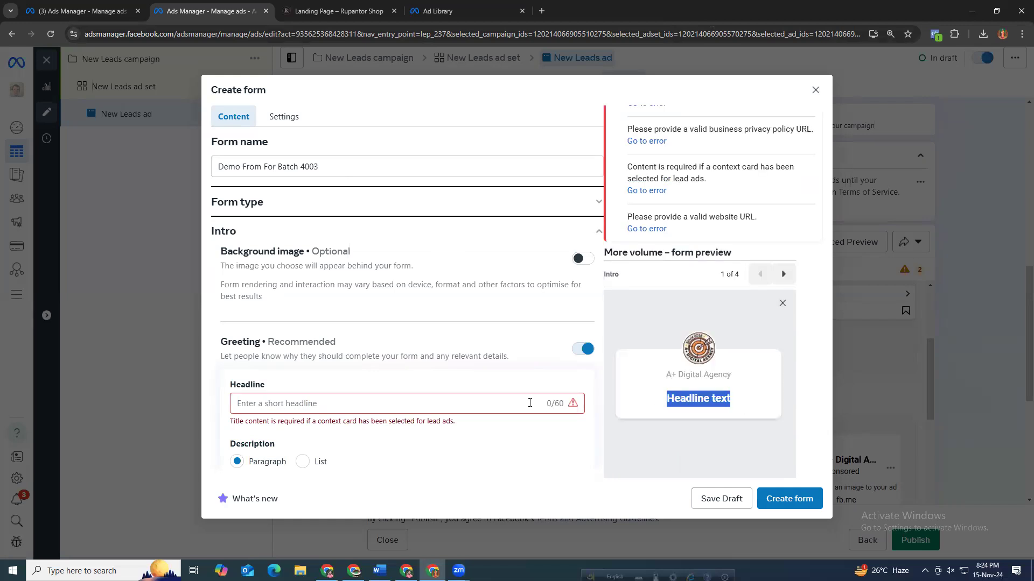
Set the form's intro greeting headline to Get upto 25% Discount.
click(302, 403)
text(Ge)
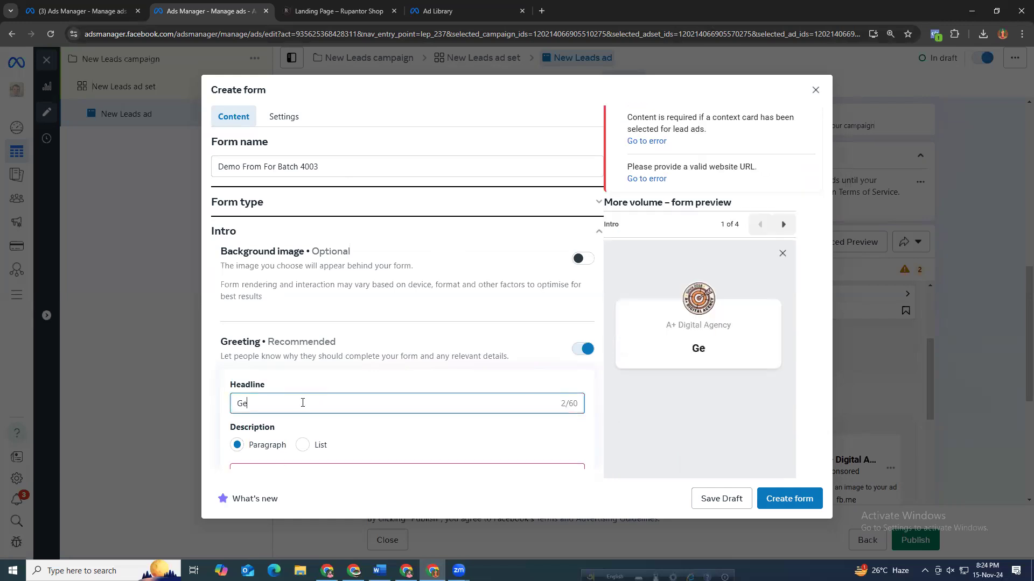
text(t upto 25% )
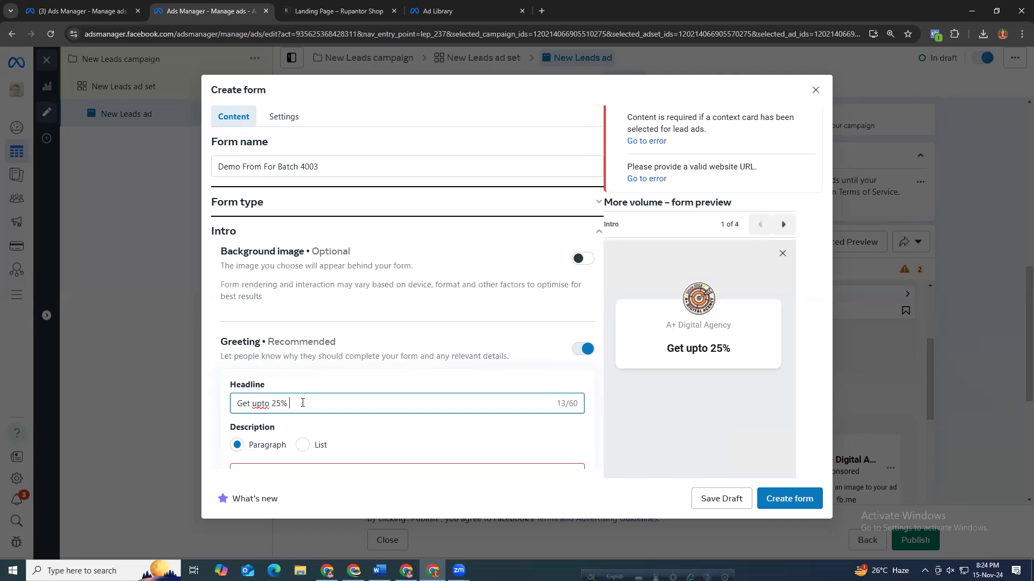
text(Discount)
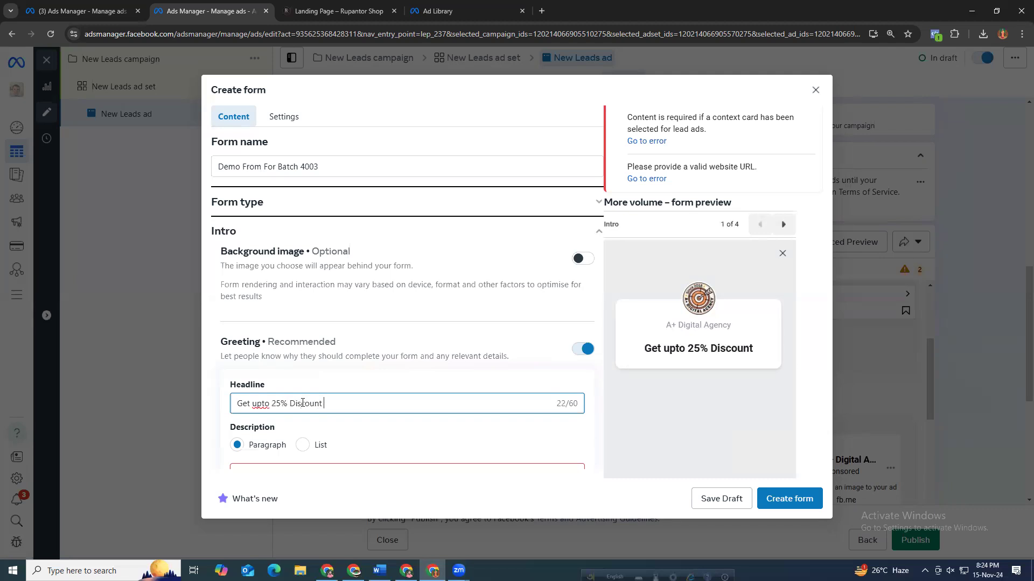
Enter the greeting description demo dem demo demo demo.
drag(643, 349, 658, 349)
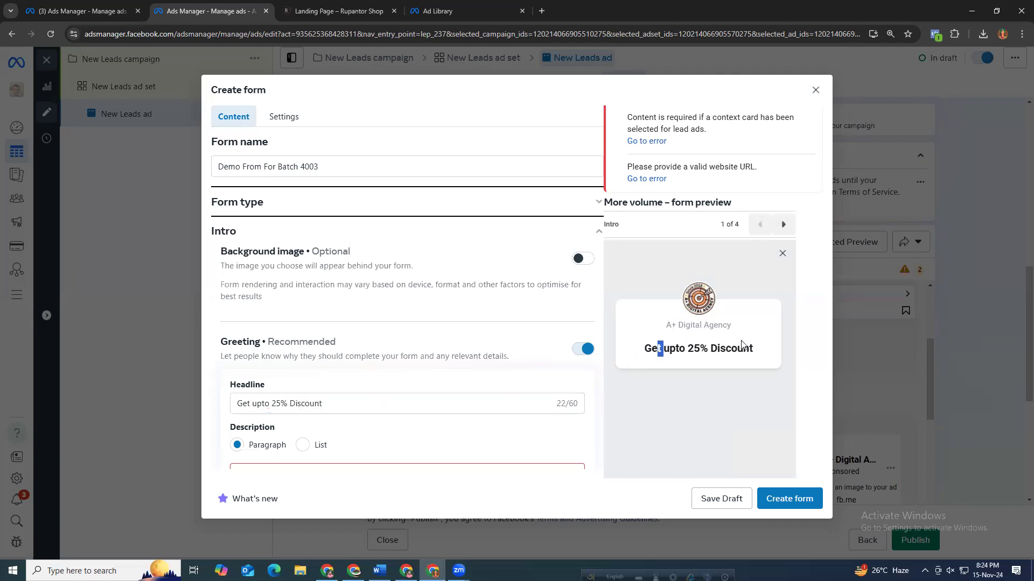
shift+click(757, 349)
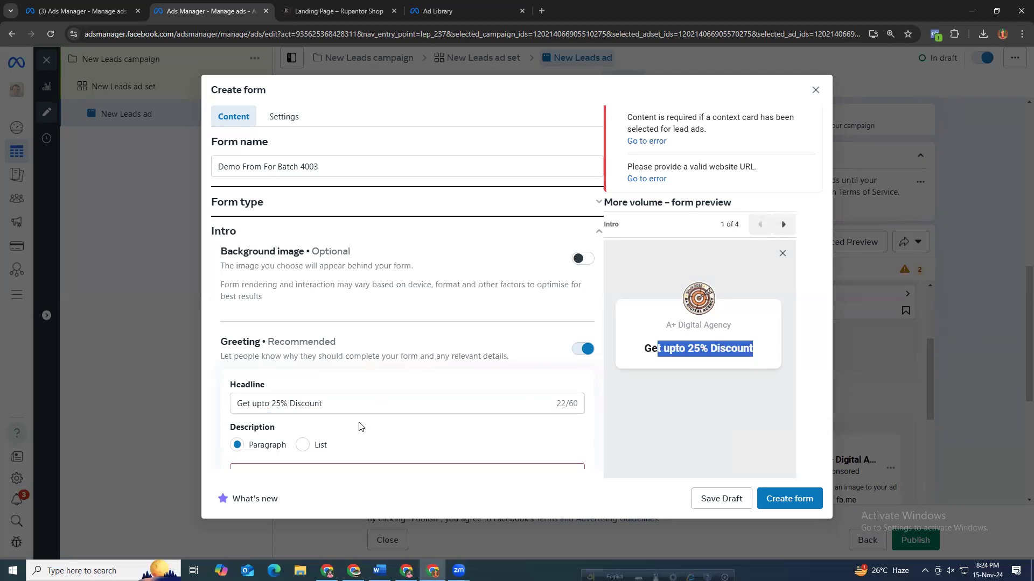
scroll(360, 425, down, 1)
click(266, 412)
scroll(331, 420, down, 2)
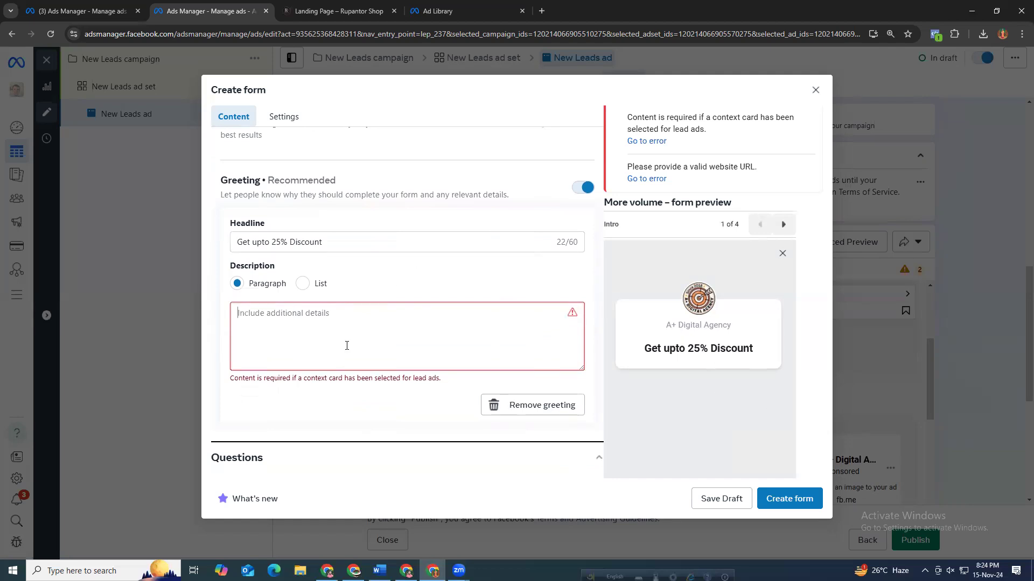
text(demo dem demo)
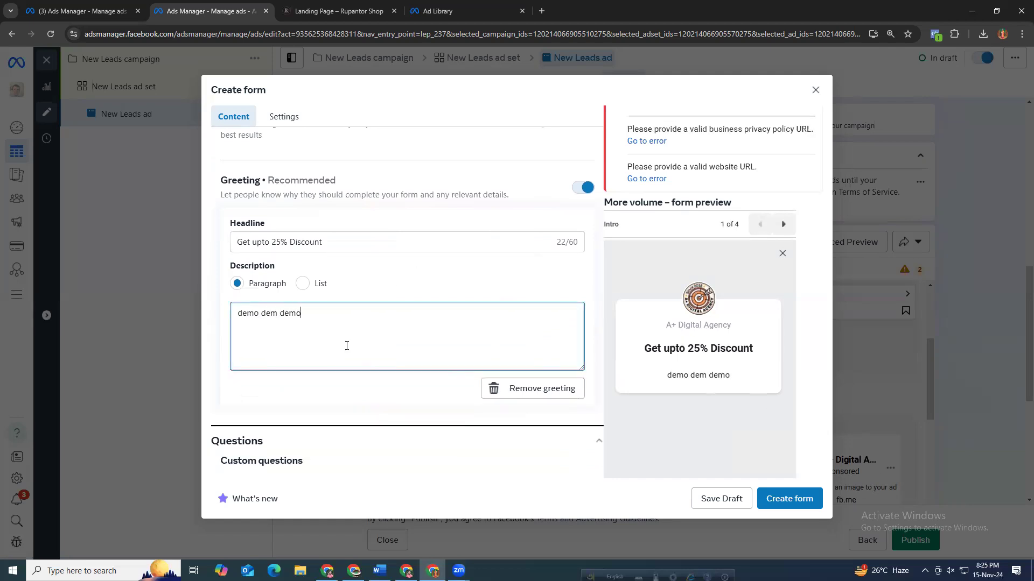
text( demo demo)
Correct the greeting description to read demo demo demo demo demo.
drag(644, 376, 761, 386)
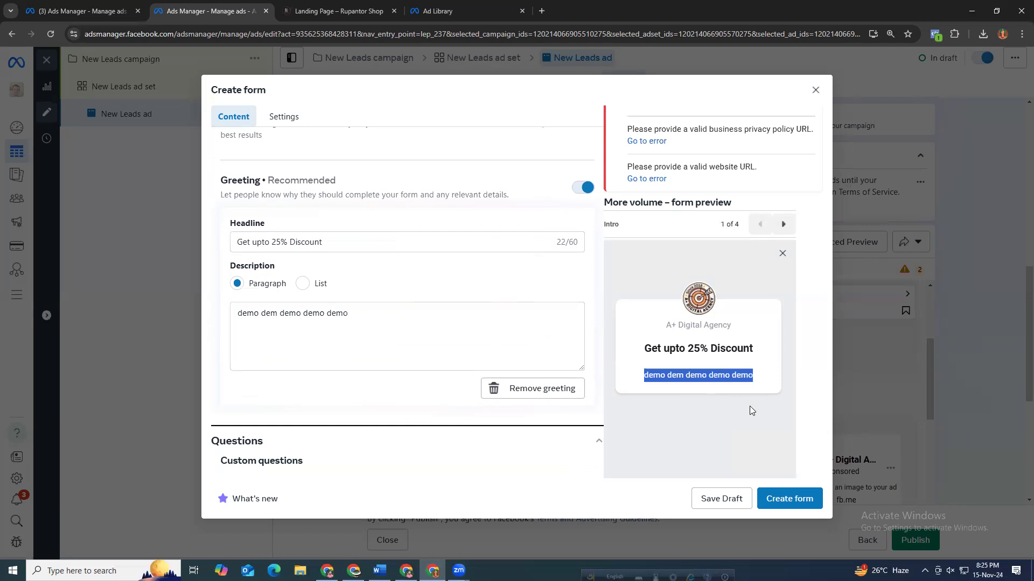
click(638, 375)
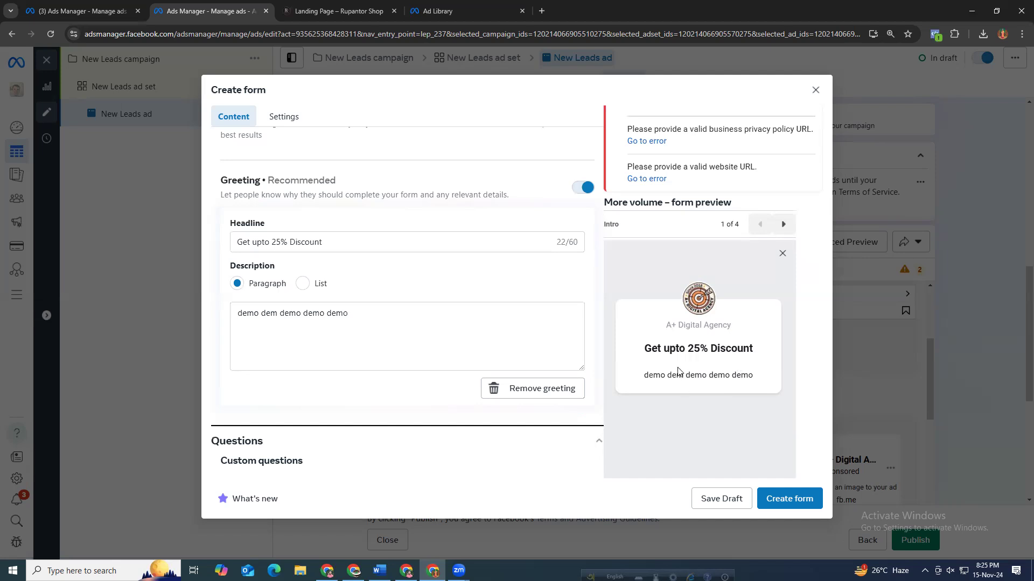
drag(641, 377, 763, 378)
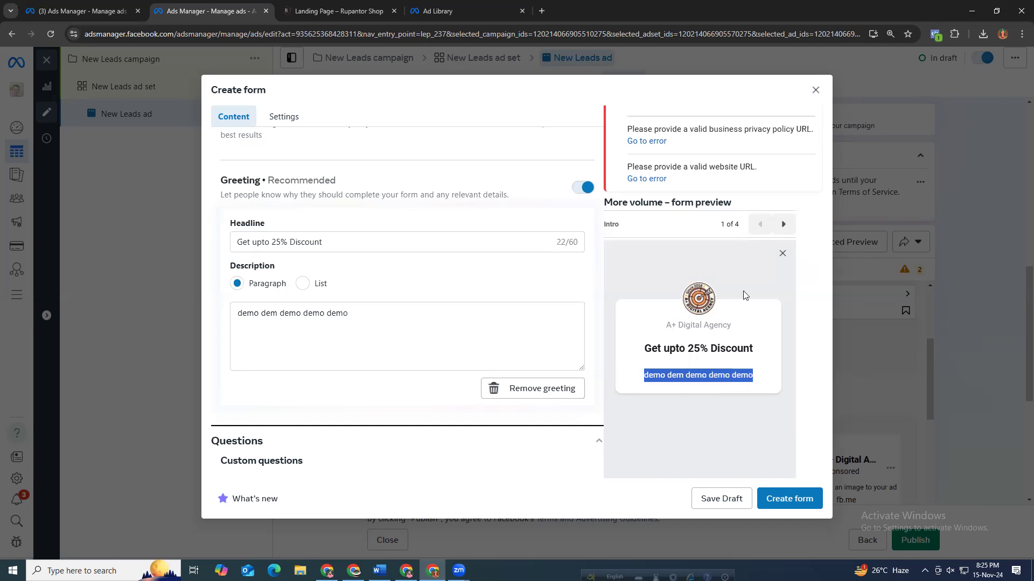
click(717, 268)
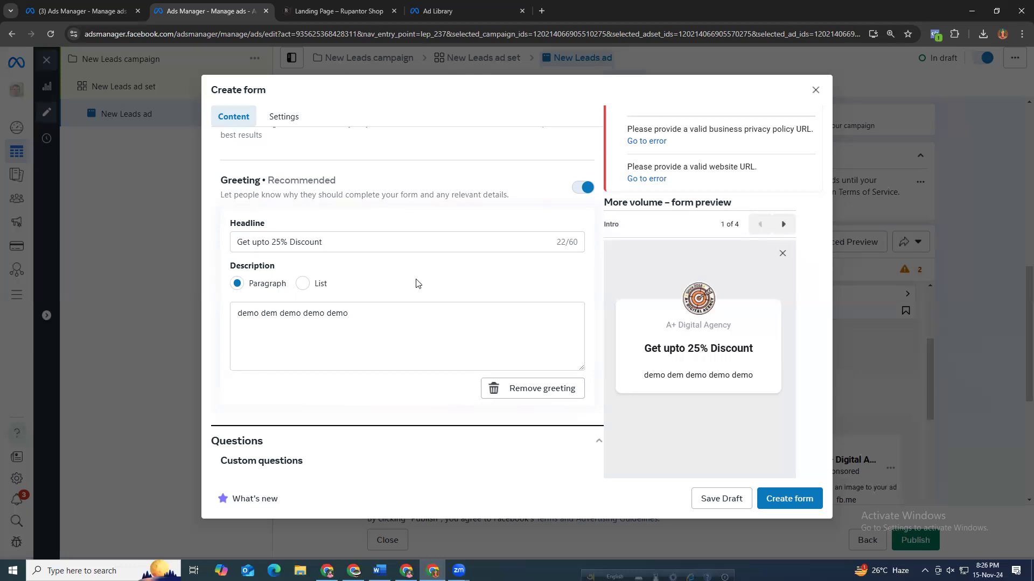
click(444, 322)
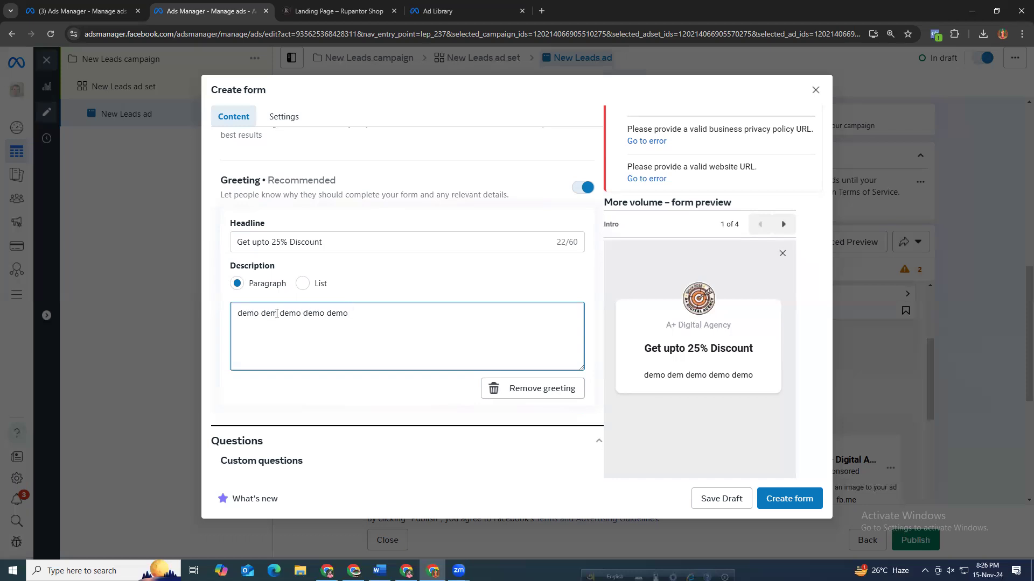
text(o)
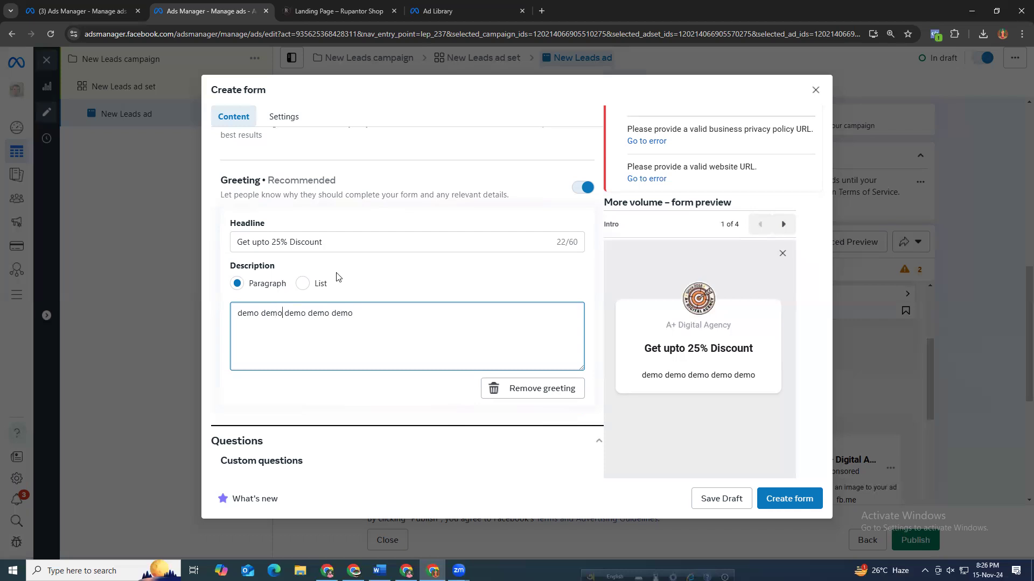
Compare the greeting headline and description text with how they appear in the form preview.
drag(344, 242, 228, 244)
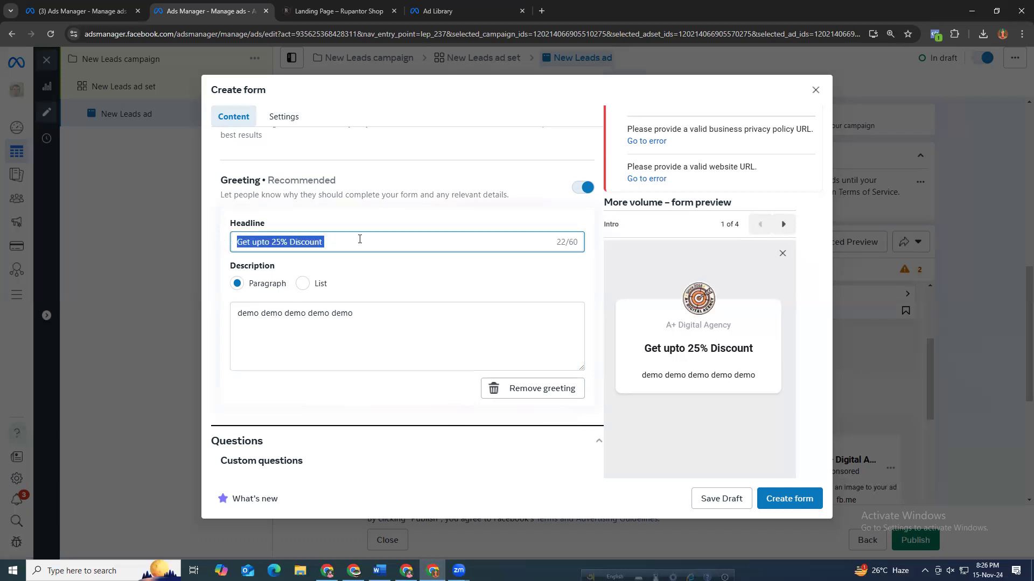
double_click(699, 351)
drag(641, 375, 679, 383)
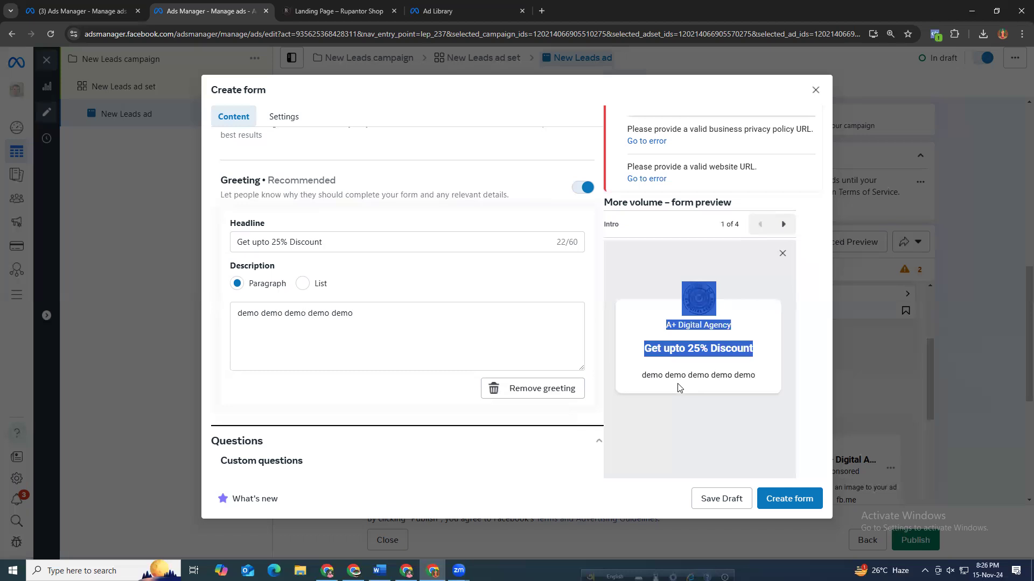
click(678, 378)
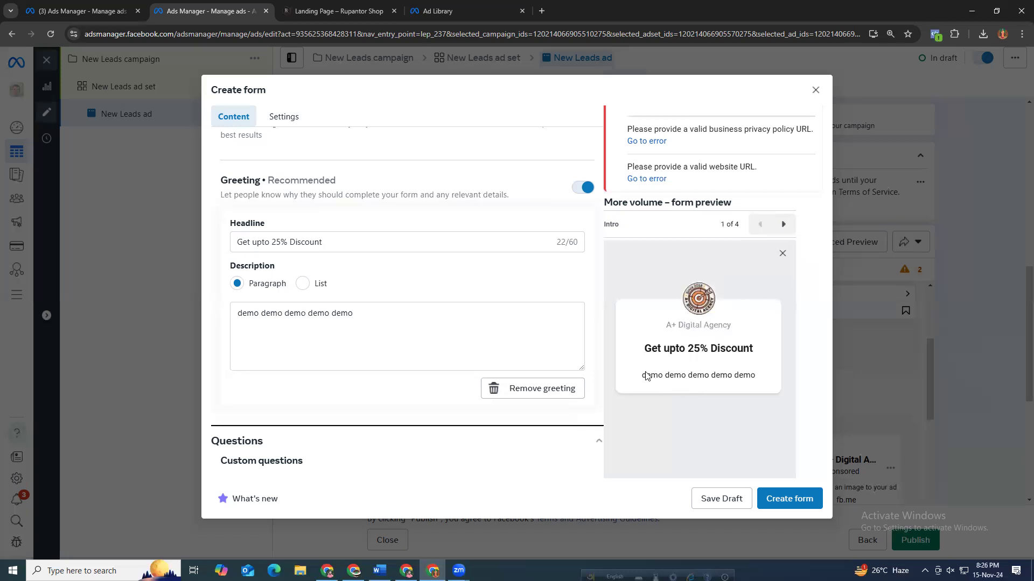
drag(641, 374, 777, 378)
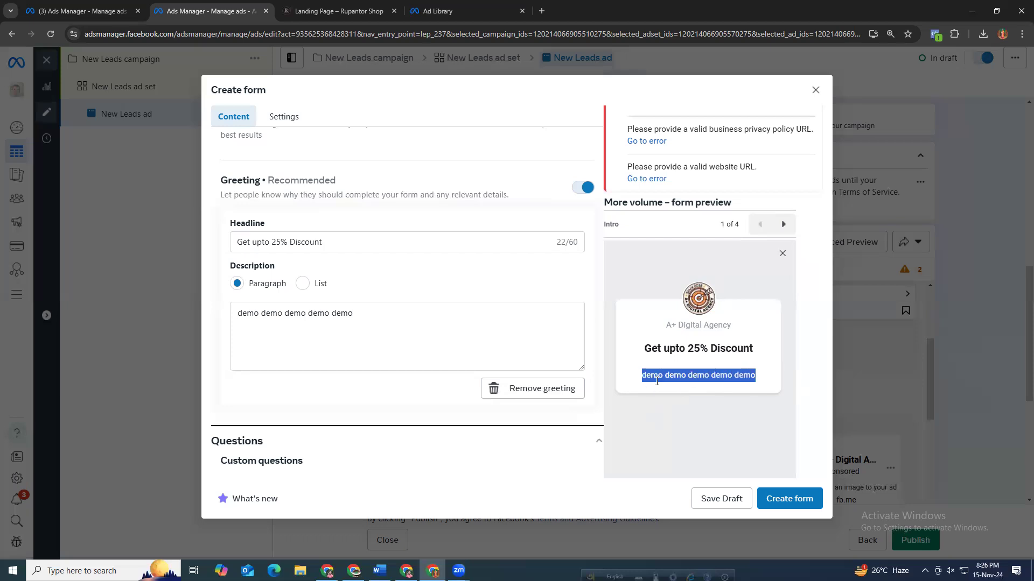
click(278, 316)
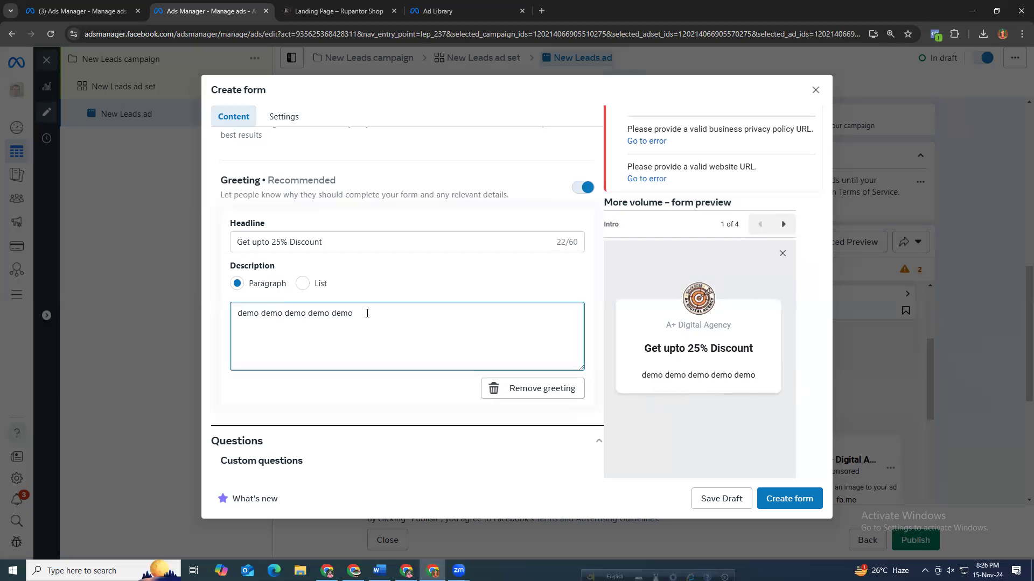
drag(641, 376, 758, 380)
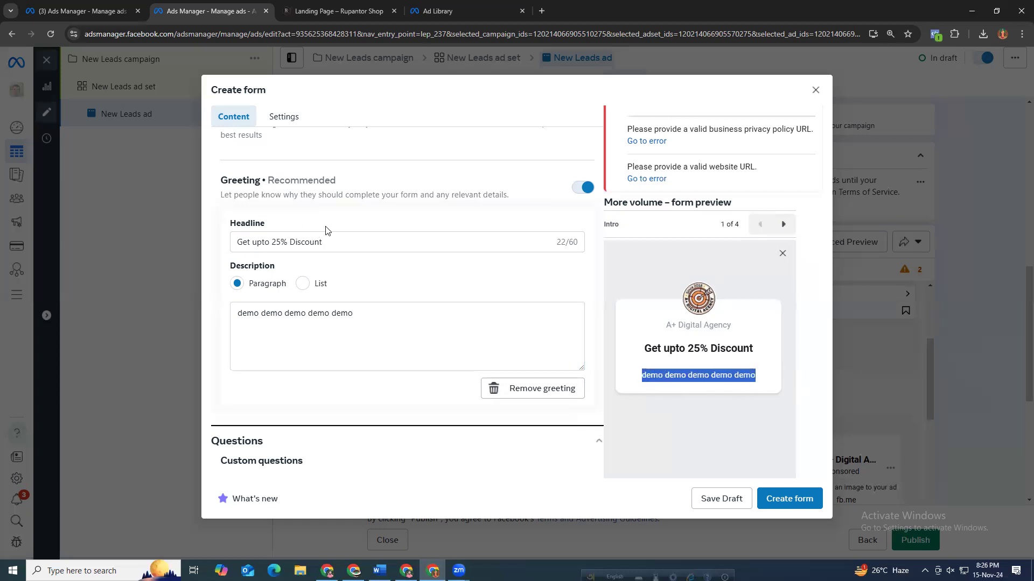
drag(231, 245, 325, 243)
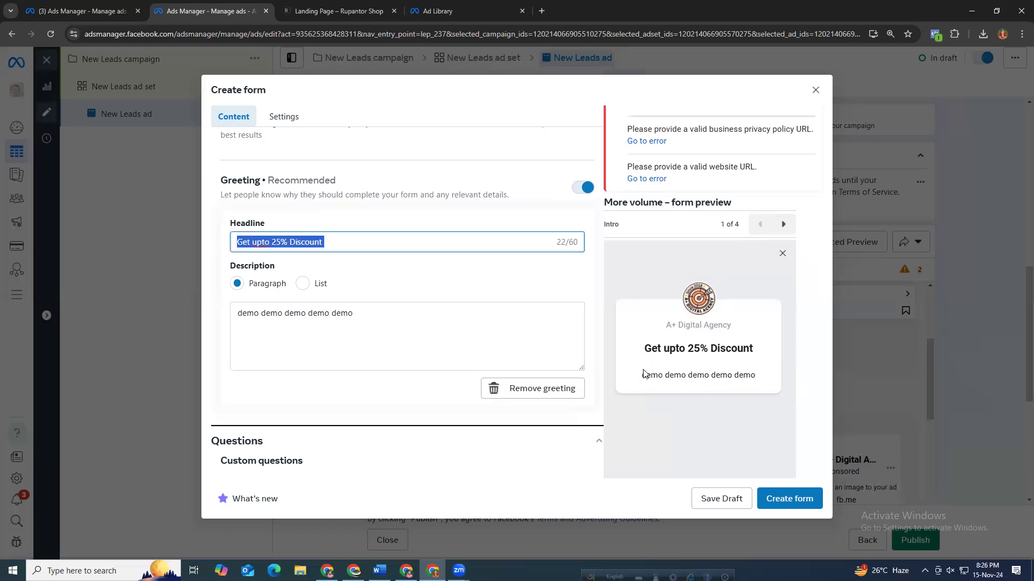
click(456, 330)
drag(639, 351, 759, 357)
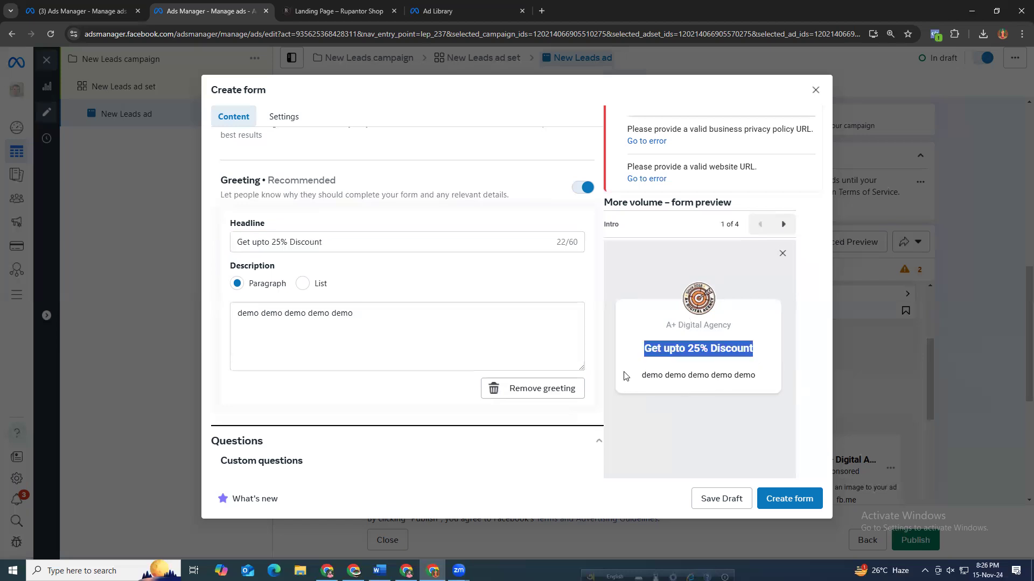
click(435, 309)
Review the custom question types offered under Add Question without adding one.
scroll(344, 378, down, 2)
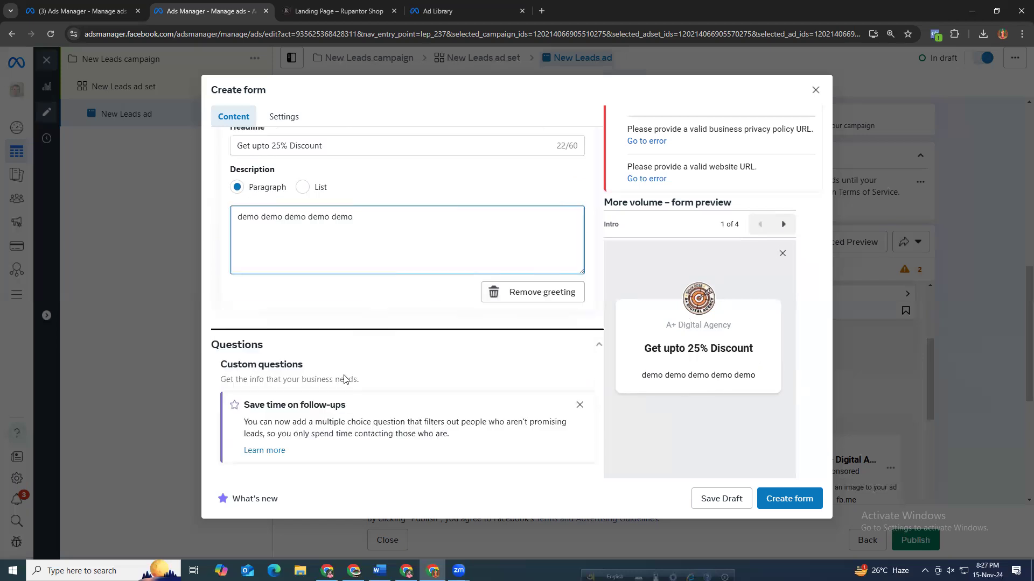
scroll(347, 355, up, 5)
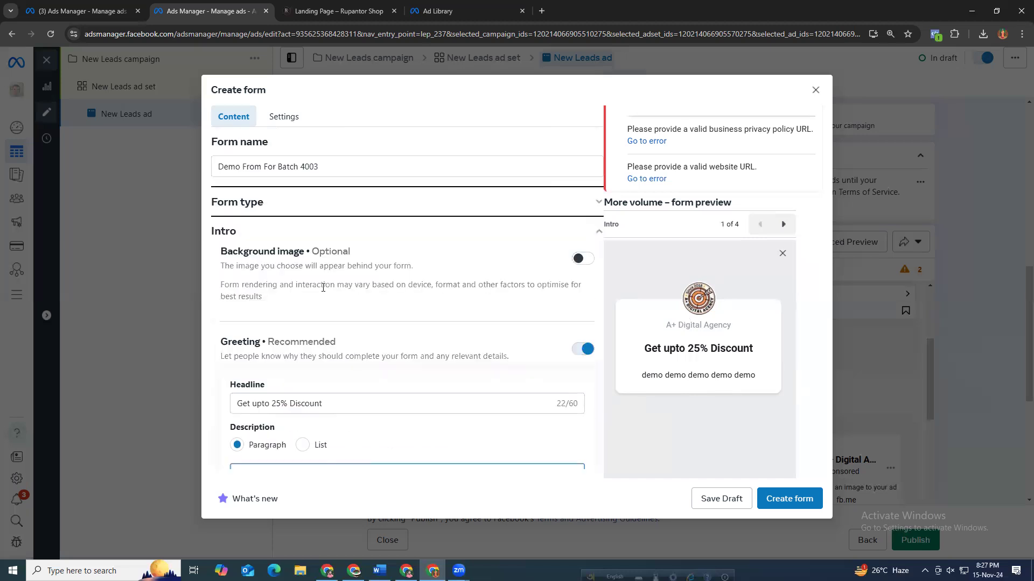
scroll(409, 291, down, 2)
scroll(396, 310, down, 4)
scroll(409, 308, down, 3)
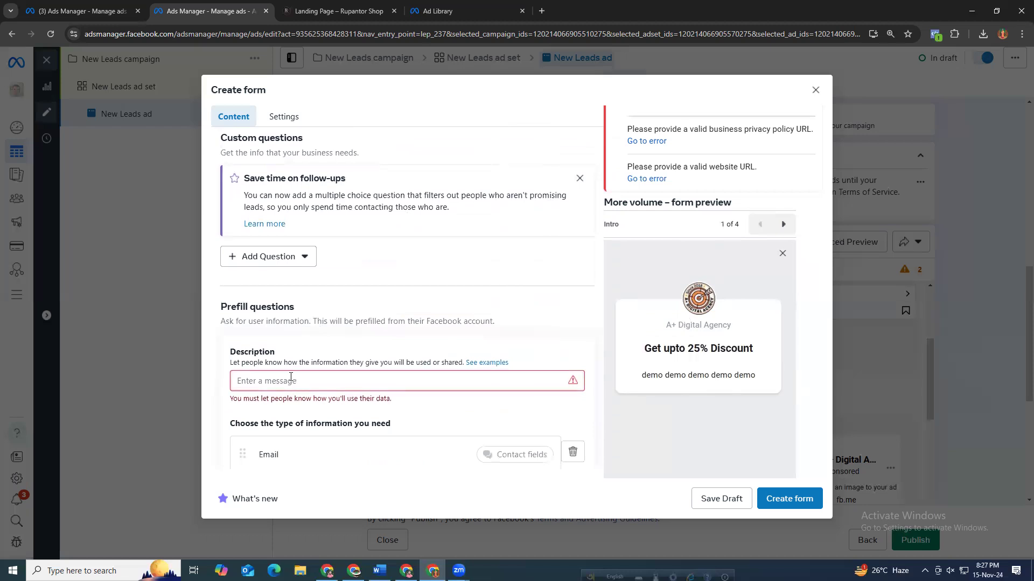
click(249, 258)
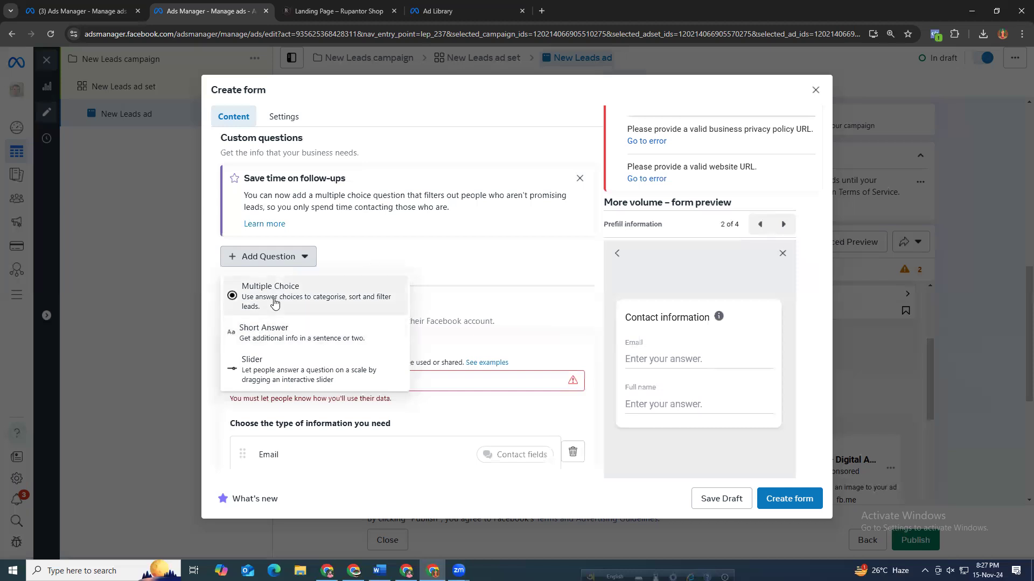
click(348, 257)
scroll(356, 295, down, 1)
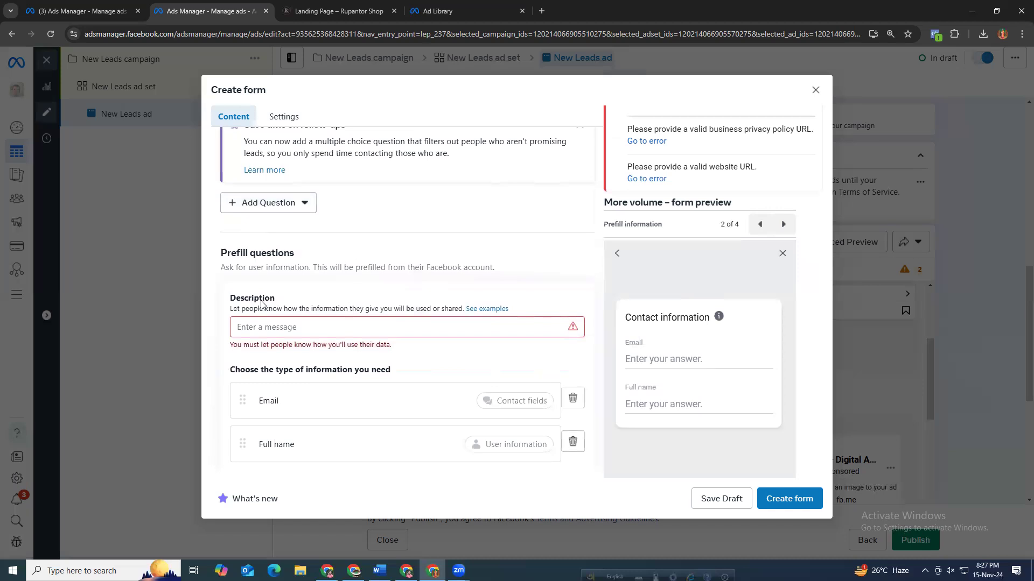
click(273, 204)
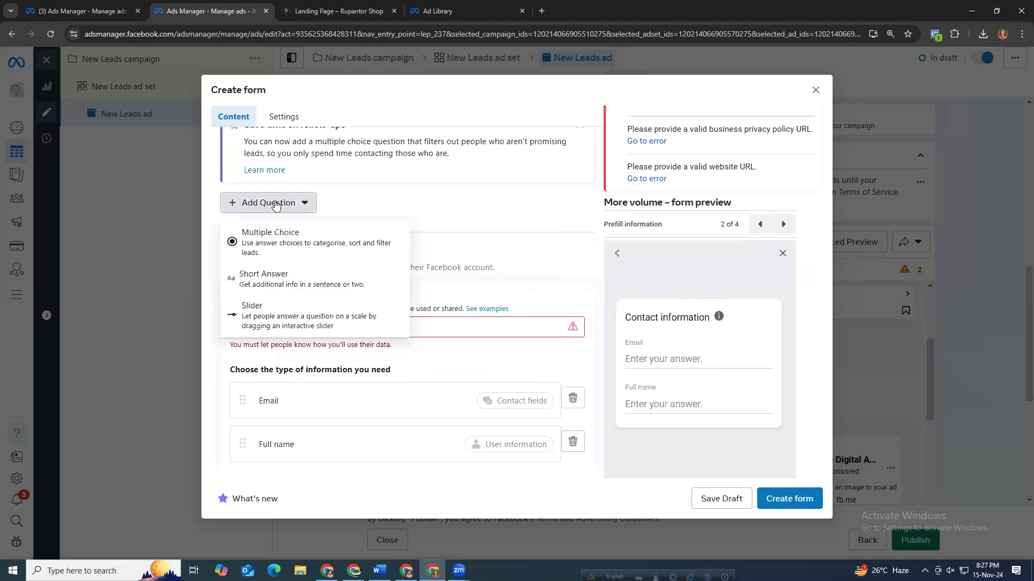
click(386, 211)
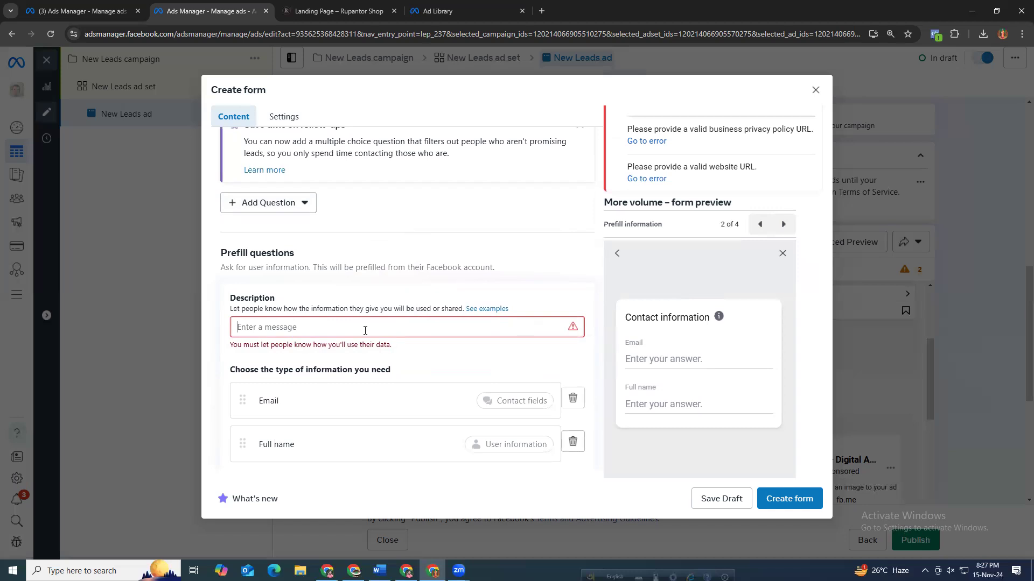
Enter the prefill questions description Pleease fill with write information.
text(Pl)
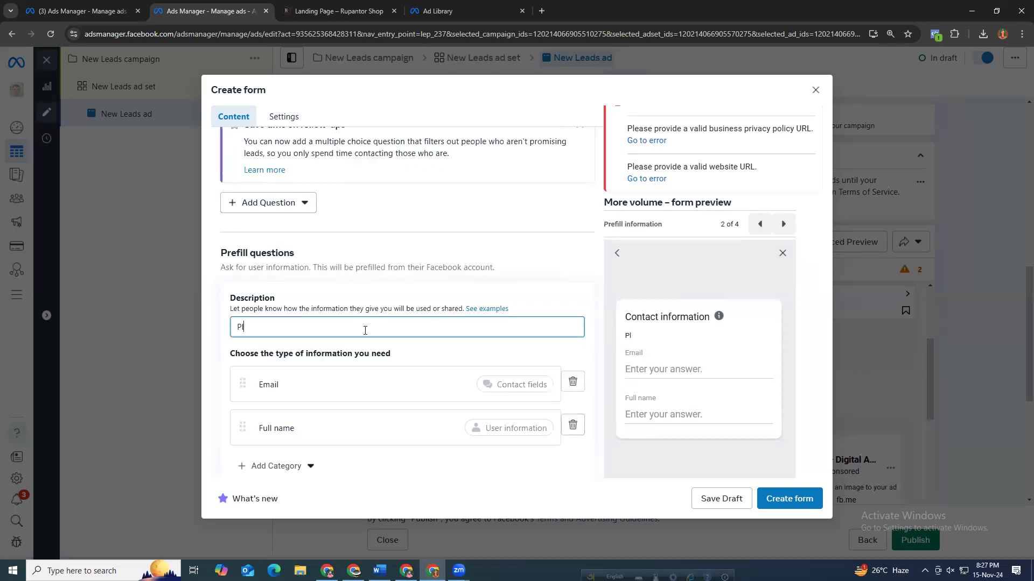
text(ease fill with tru)
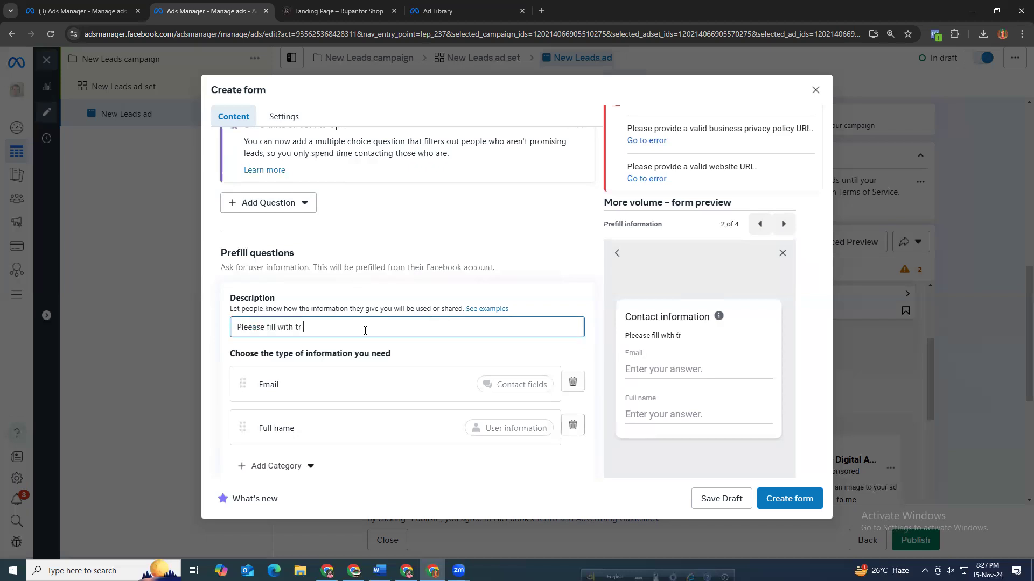
key(BackSpace)
key(BackSpace)
key(BackSpace)
text(w)
key(BackSpace)
text(e)
key(BackSpace)
text(writh)
key(BackSpace)
text(e  informatin)
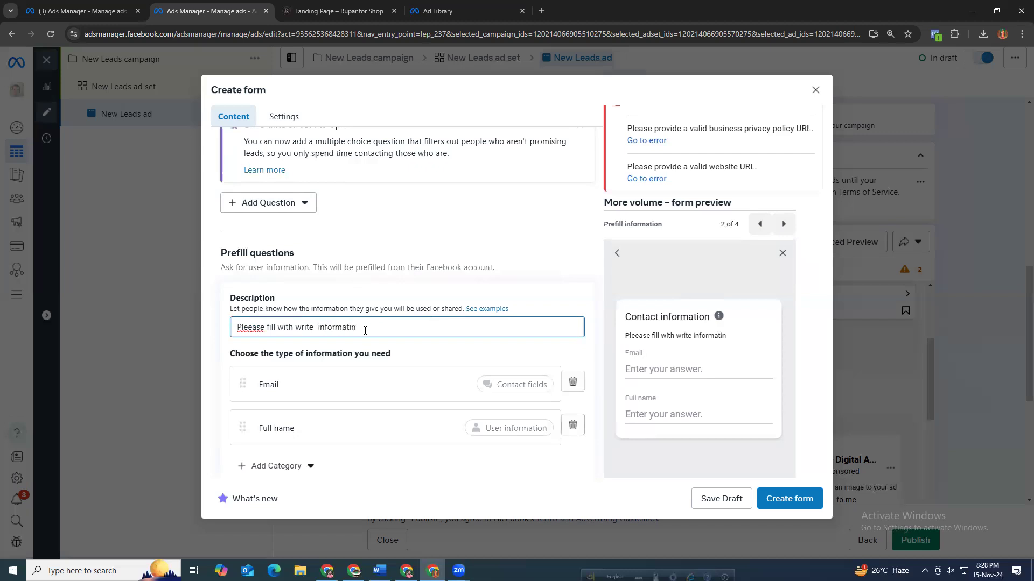
key(BackSpace)
text(no)
key(BackSpace)
text(on)
drag(624, 337, 735, 344)
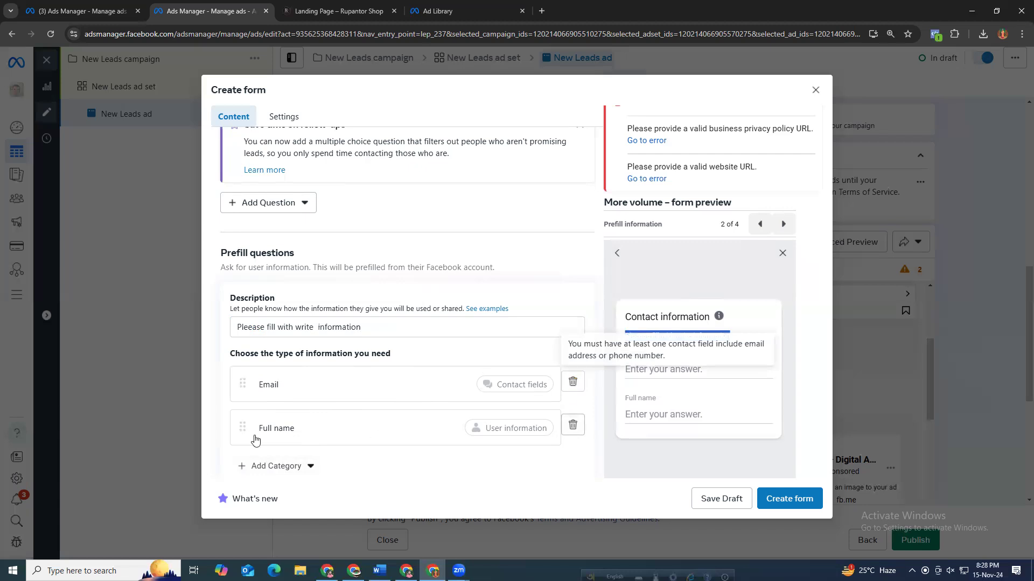
Add a Phone number contact field to the prefill questions.
click(276, 470)
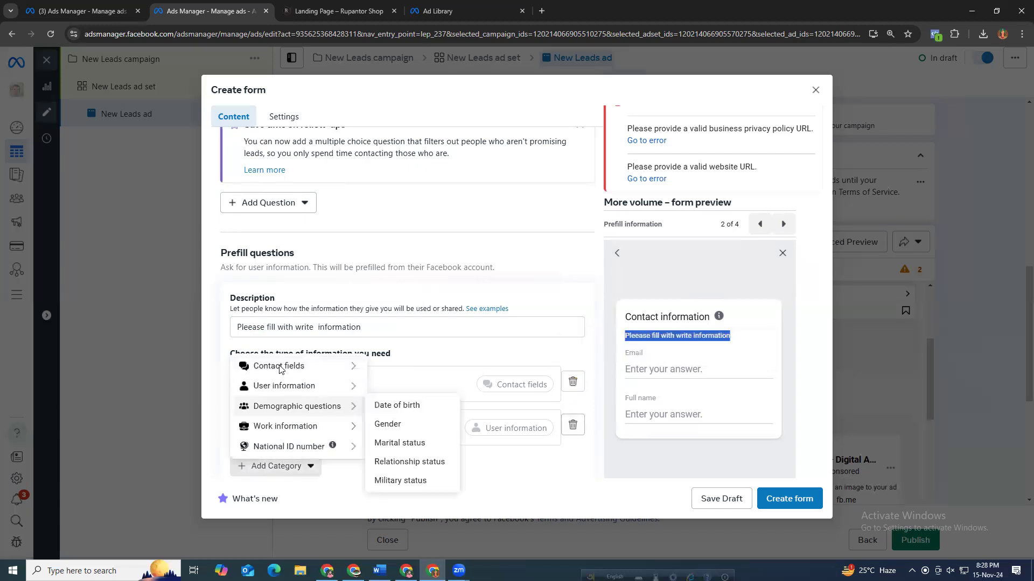
mouse_move(280, 370)
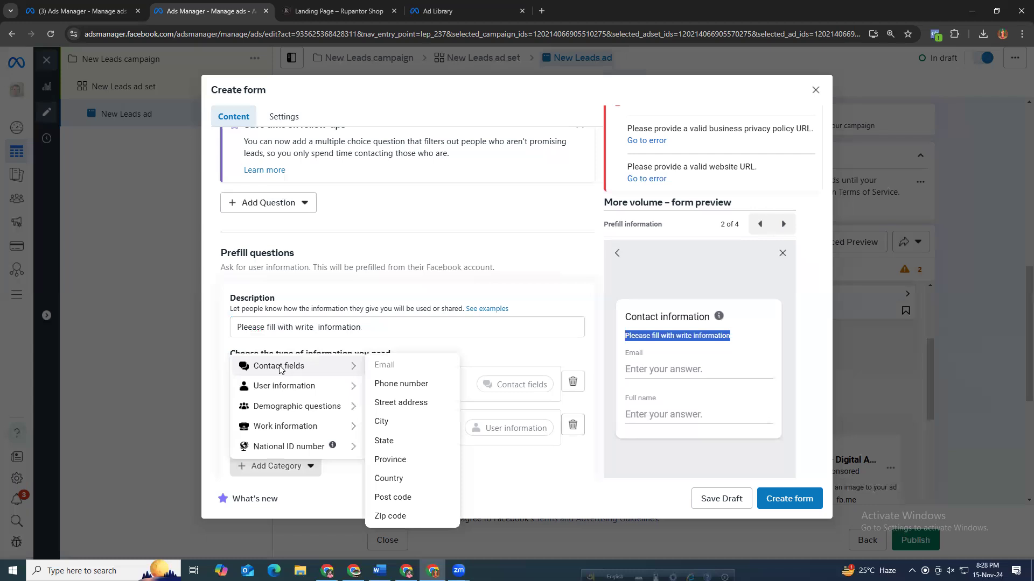
click(382, 384)
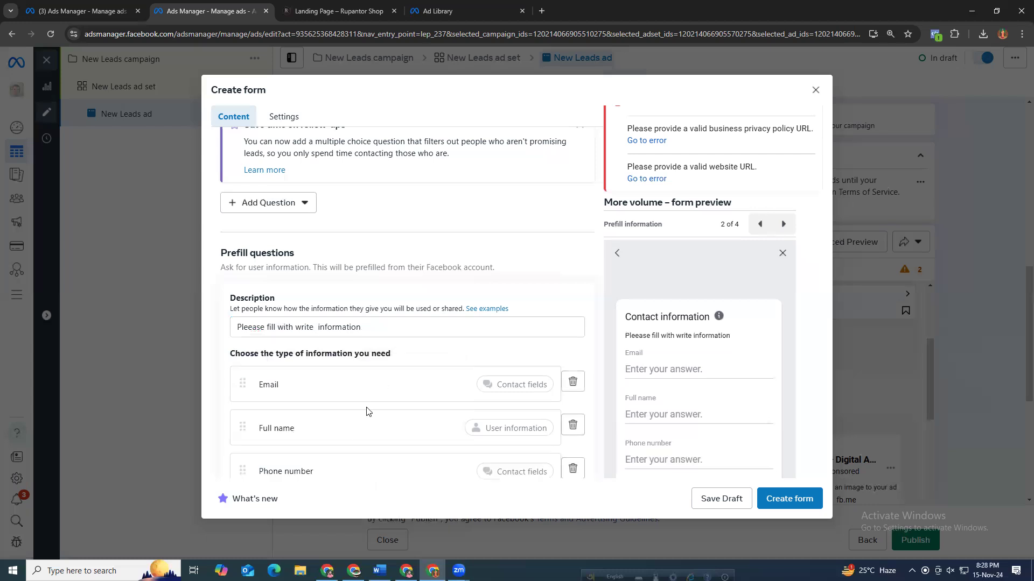
Add a City contact field to the prefill questions.
scroll(272, 466, down, 2)
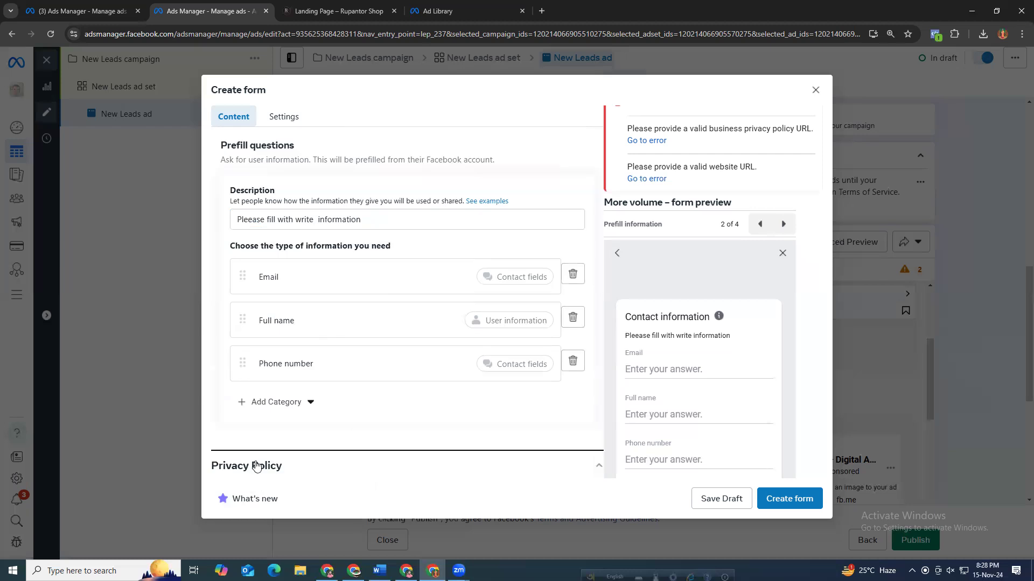
click(270, 409)
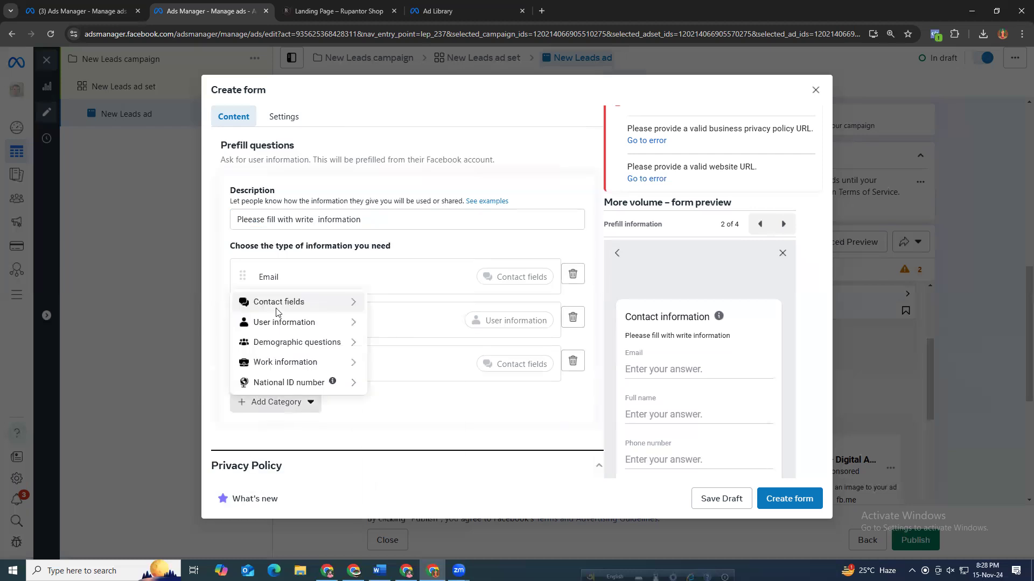
mouse_move(359, 317)
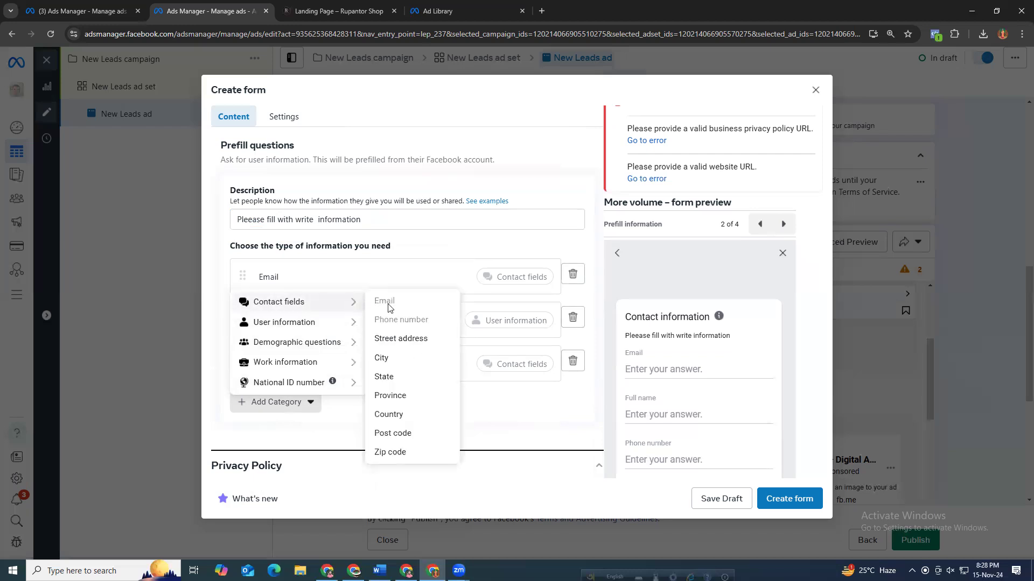
click(396, 359)
Remove the Email field from the prefill questions.
click(573, 273)
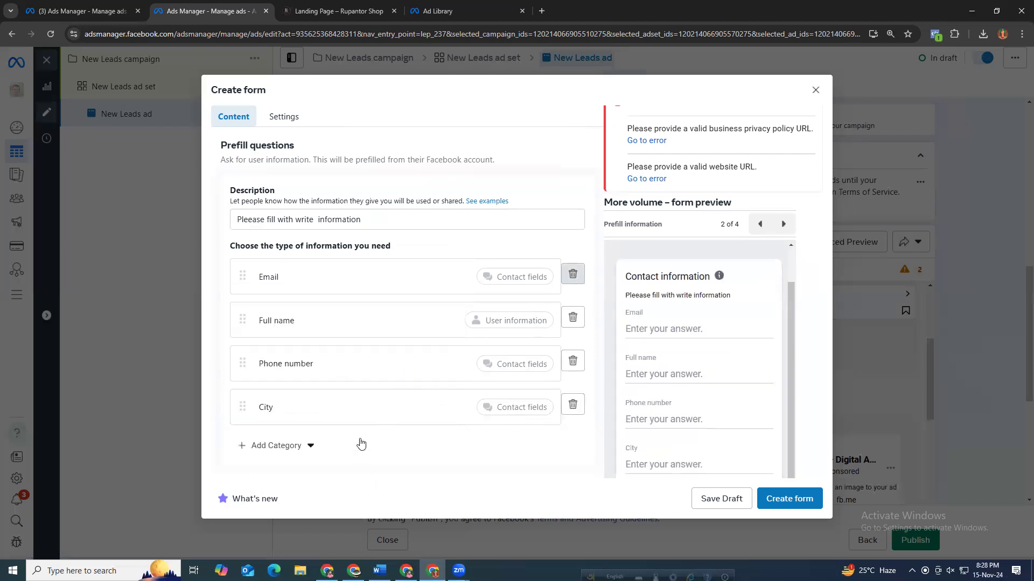
drag(627, 352, 663, 353)
drag(626, 400, 653, 417)
scroll(700, 447, down, 1)
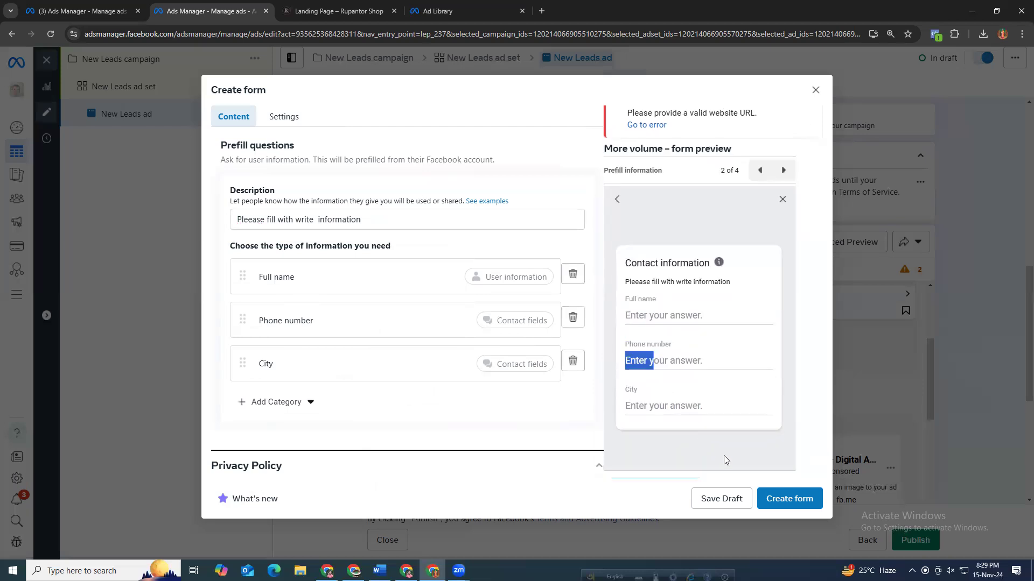
click(665, 312)
scroll(670, 377, down, 1)
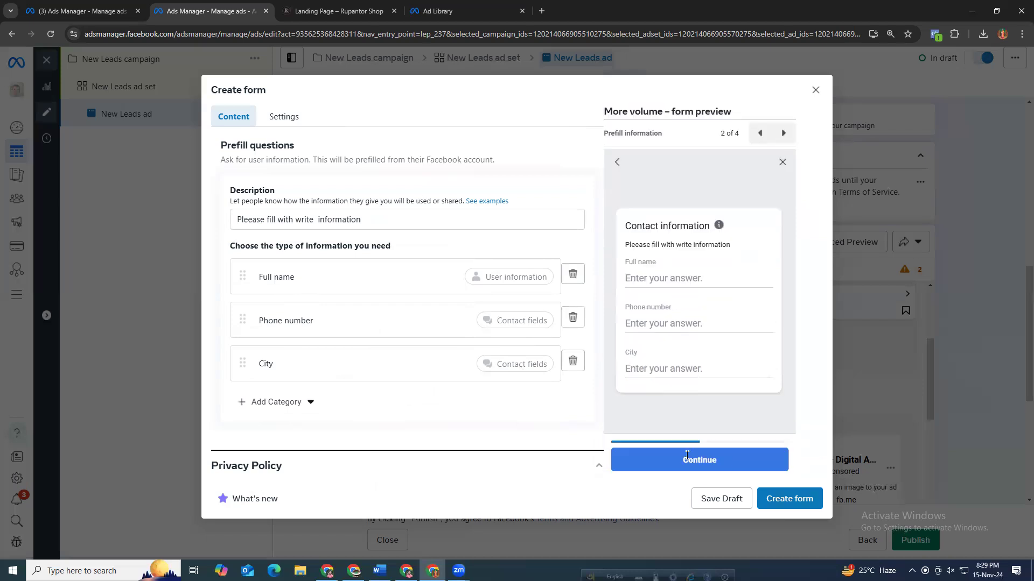
scroll(442, 382, down, 3)
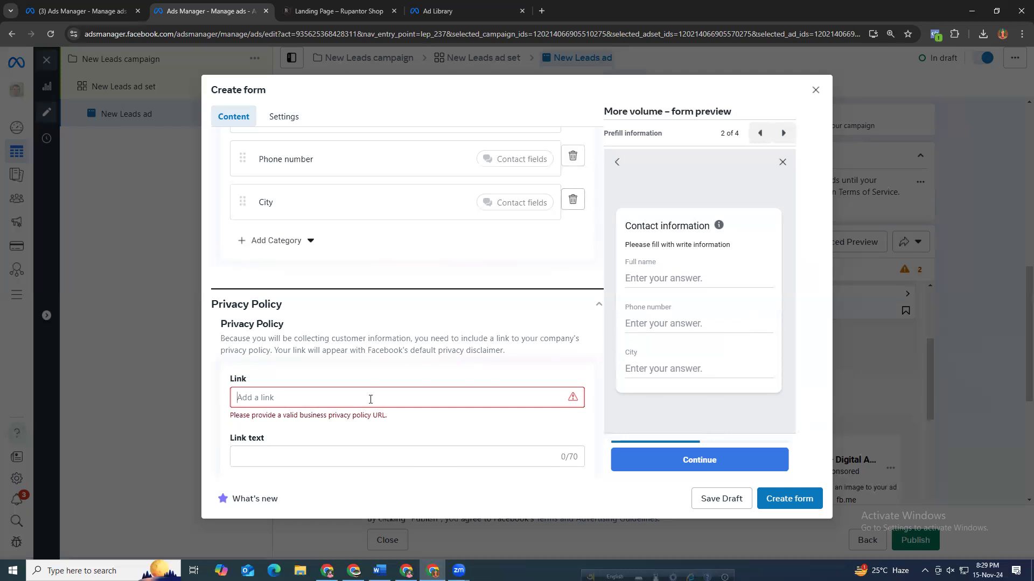
key(super+v)
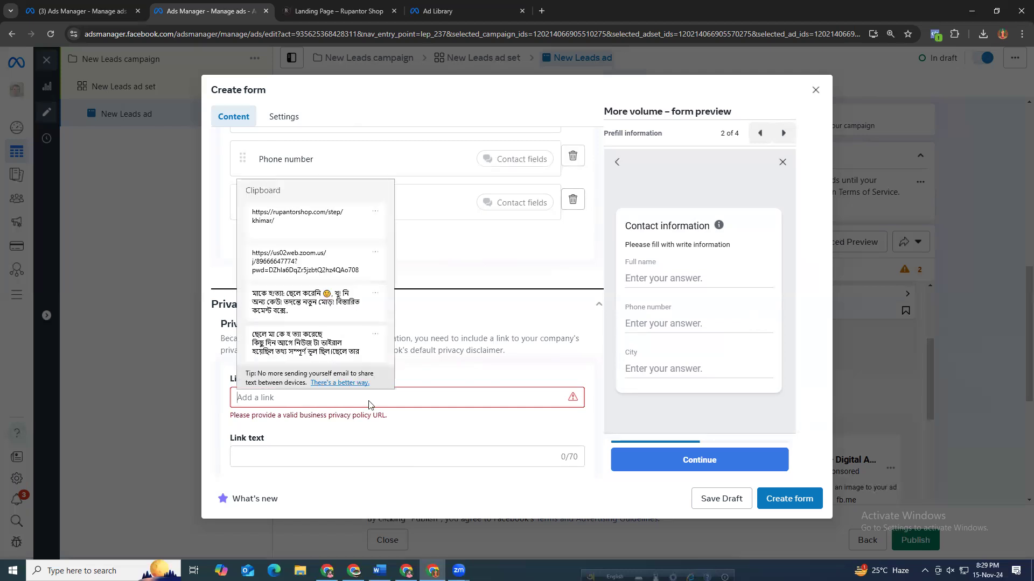
scroll(288, 309, up, 1)
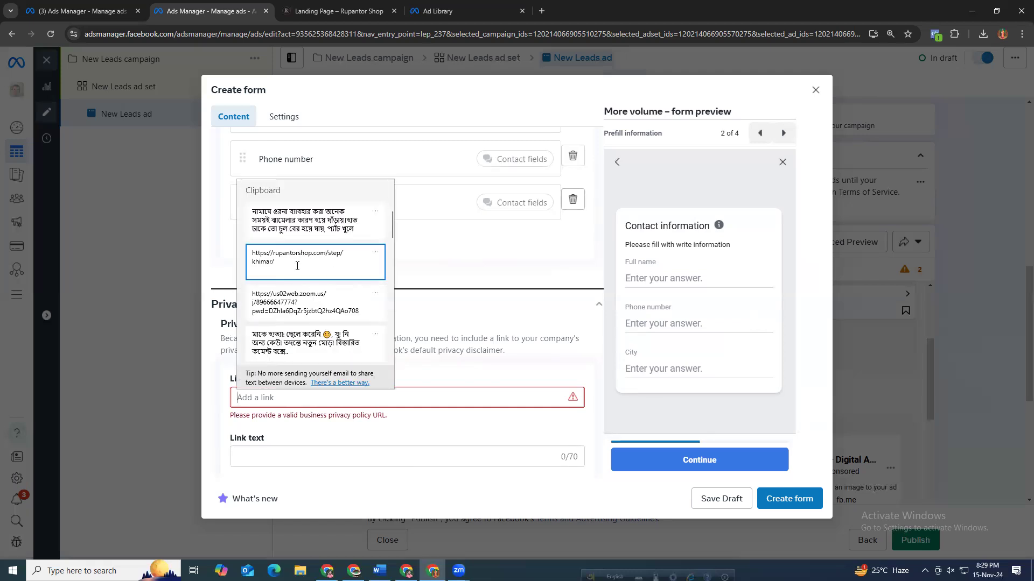
click(297, 266)
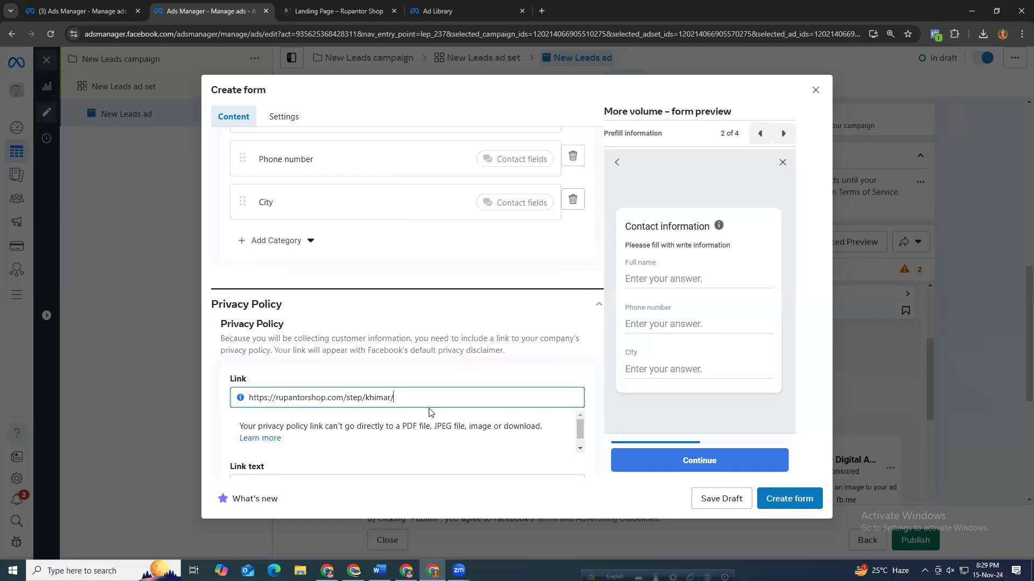
key(ctrl+shift+Left)
key(ctrl+shift+Left)
key(BackSpace)
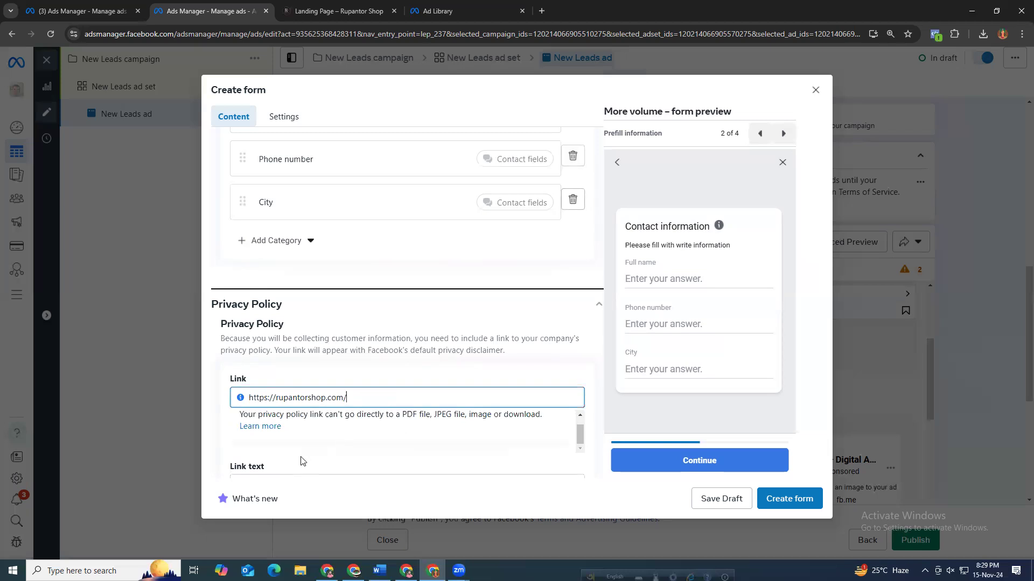
Enter "privacy & policy" as the privacy policy link text.
scroll(290, 463, down, 1)
click(282, 430)
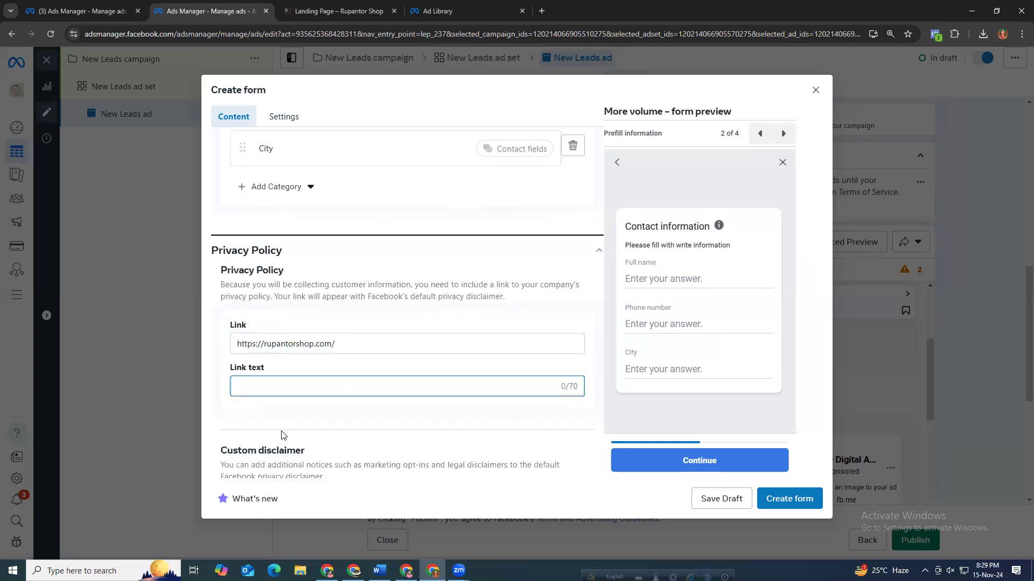
text(pri)
text(ce)
key(BackSpace)
key(BackSpace)
text(va)
text(po)
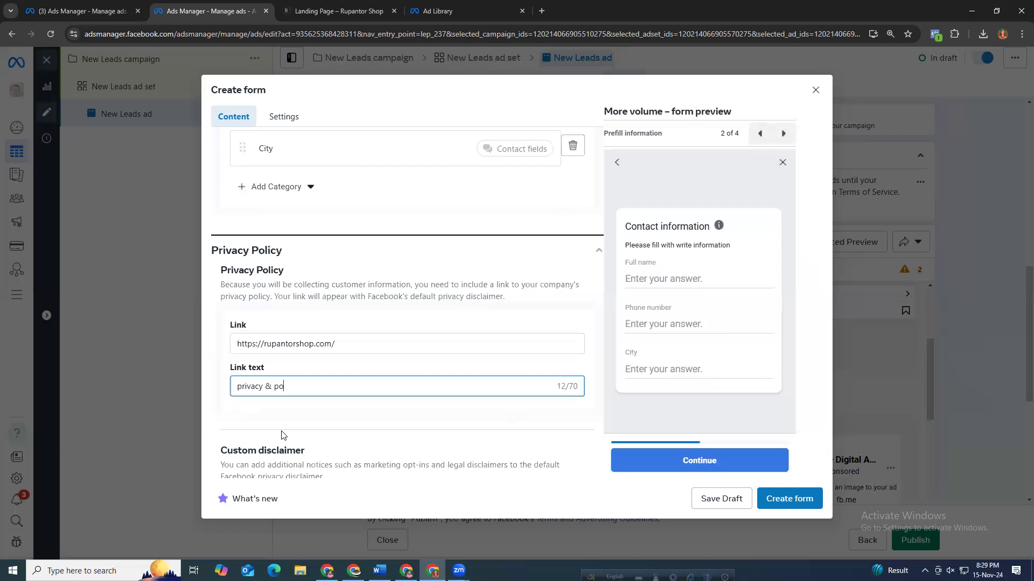
text(cy)
Review the completion message headline and description in the form and its preview.
scroll(338, 409, down, 5)
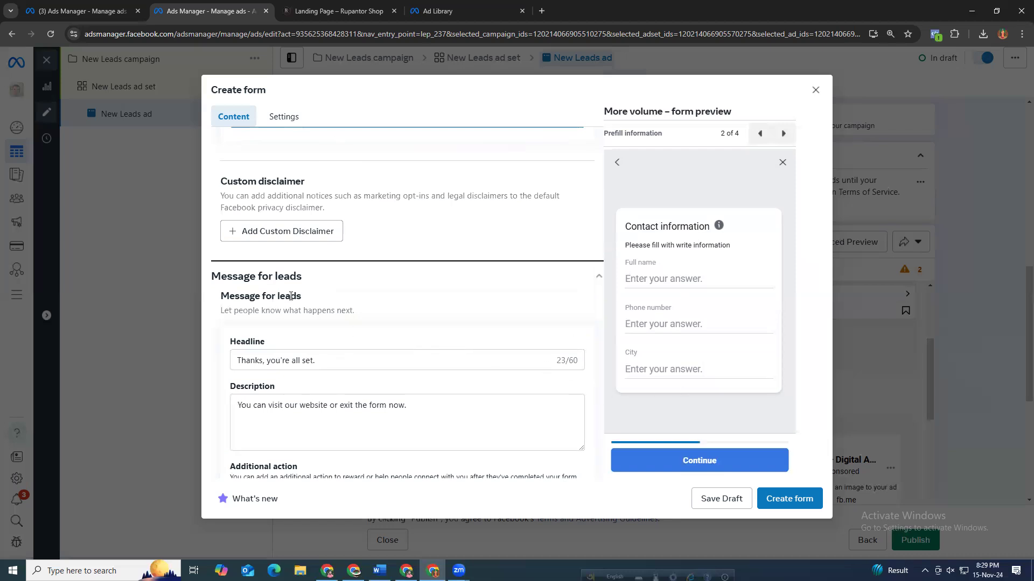
drag(303, 296, 291, 296)
triple_click(339, 359)
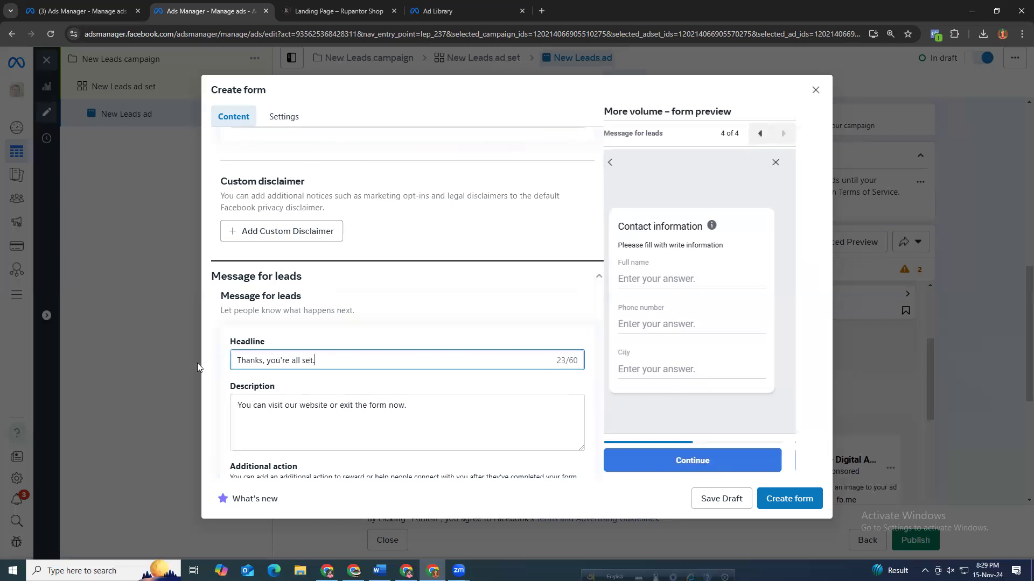
drag(657, 252, 743, 254)
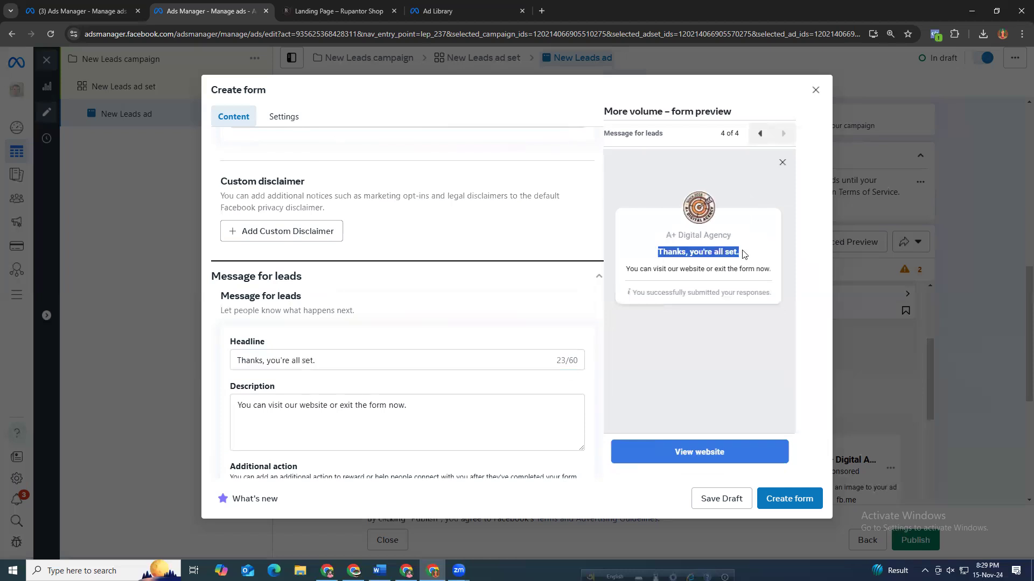
drag(626, 269, 773, 276)
click(527, 237)
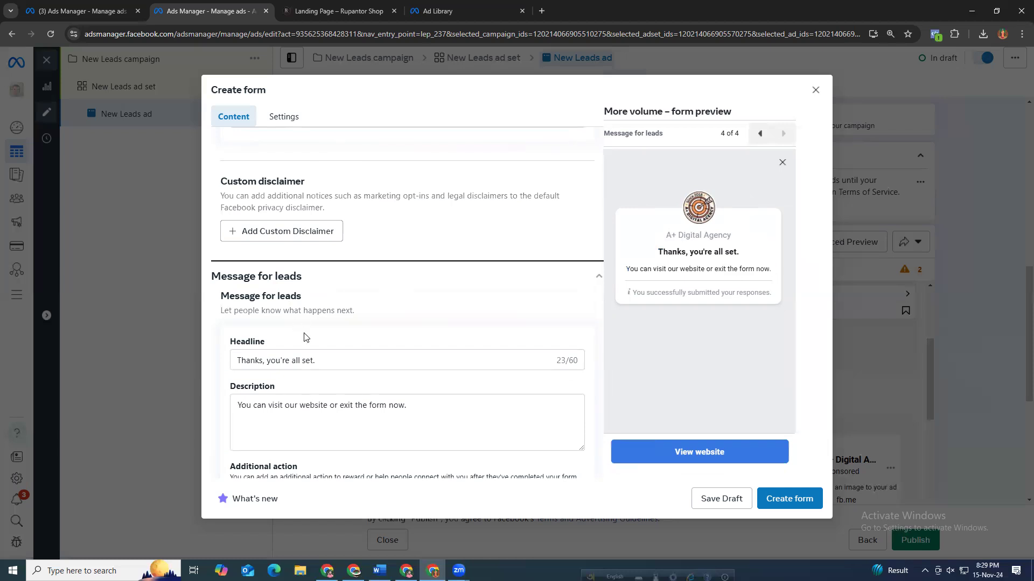
drag(316, 359, 237, 362)
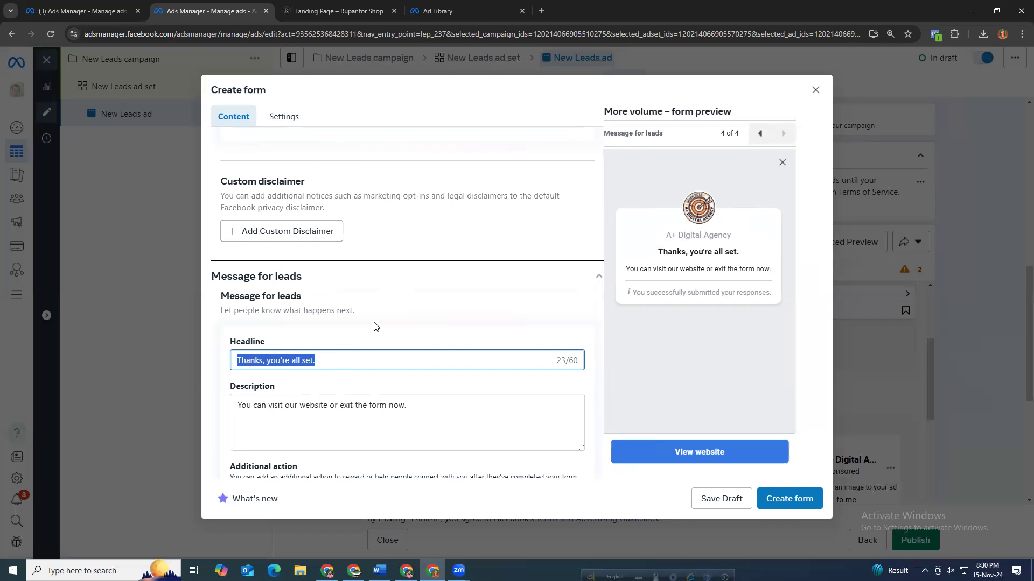
drag(681, 269, 769, 269)
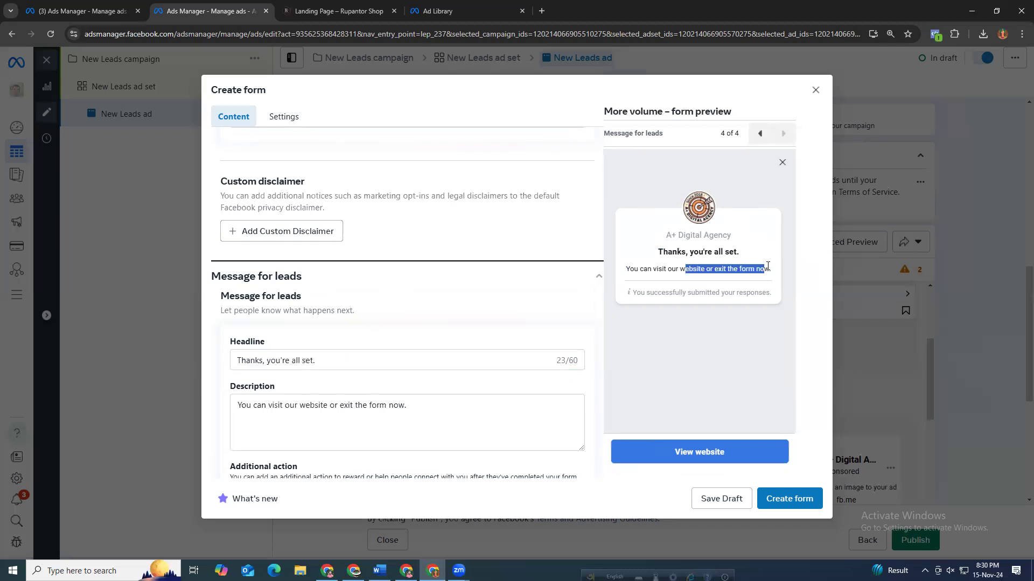
click(669, 272)
click(284, 411)
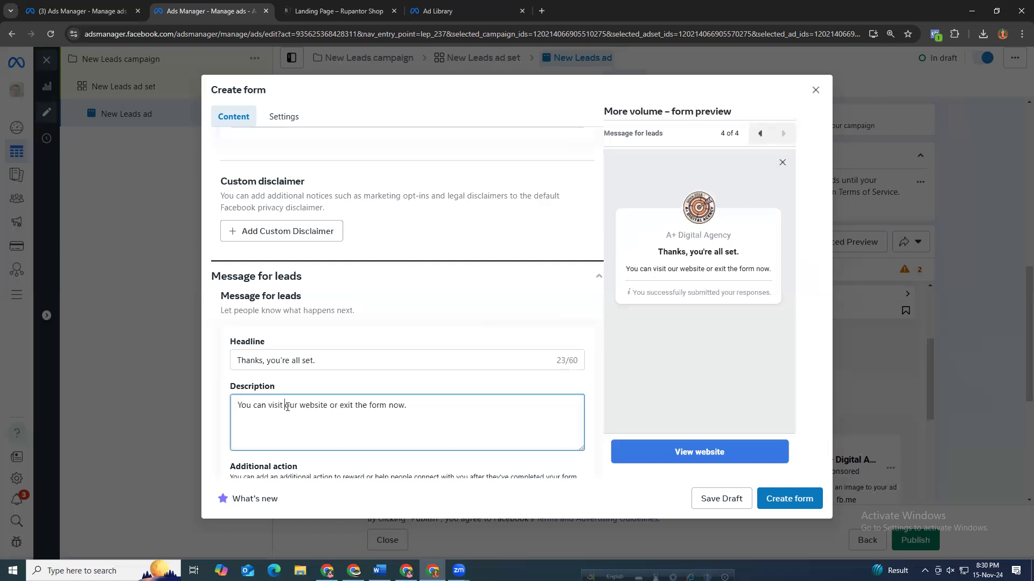
drag(418, 405, 206, 423)
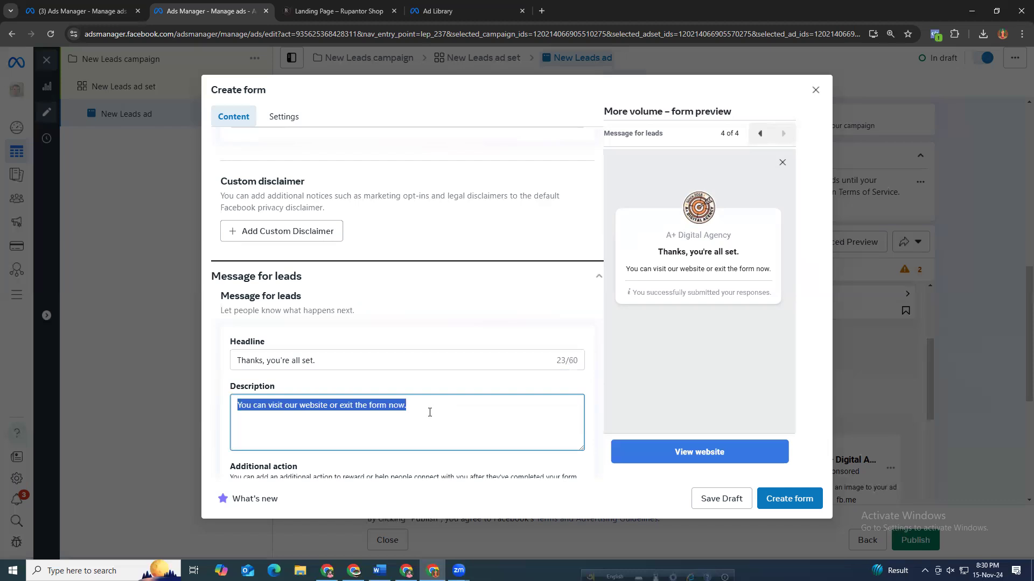
click(402, 409)
drag(404, 407, 229, 412)
click(675, 455)
click(496, 423)
scroll(496, 423, down, 2)
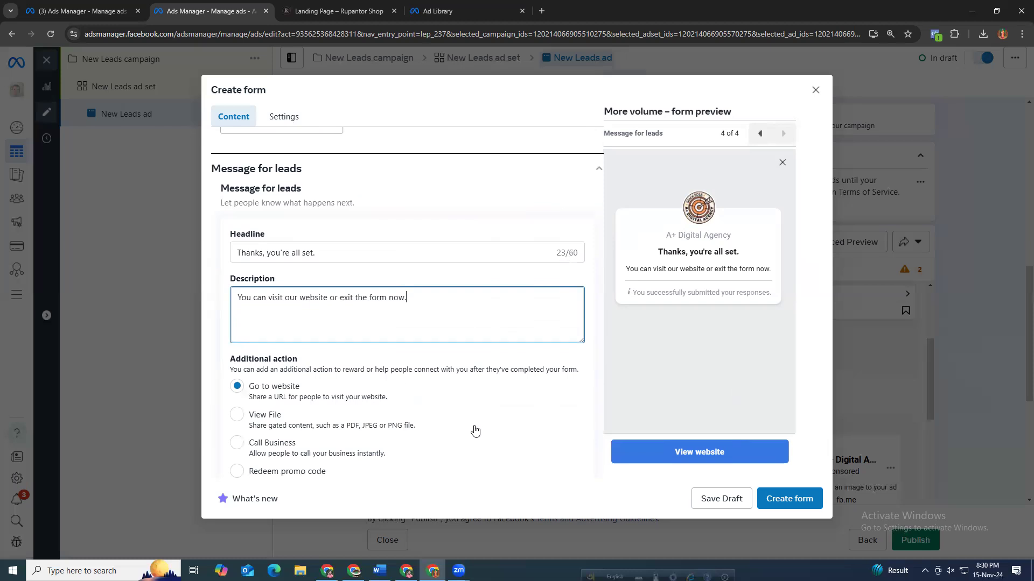
scroll(473, 427, down, 2)
click(293, 416)
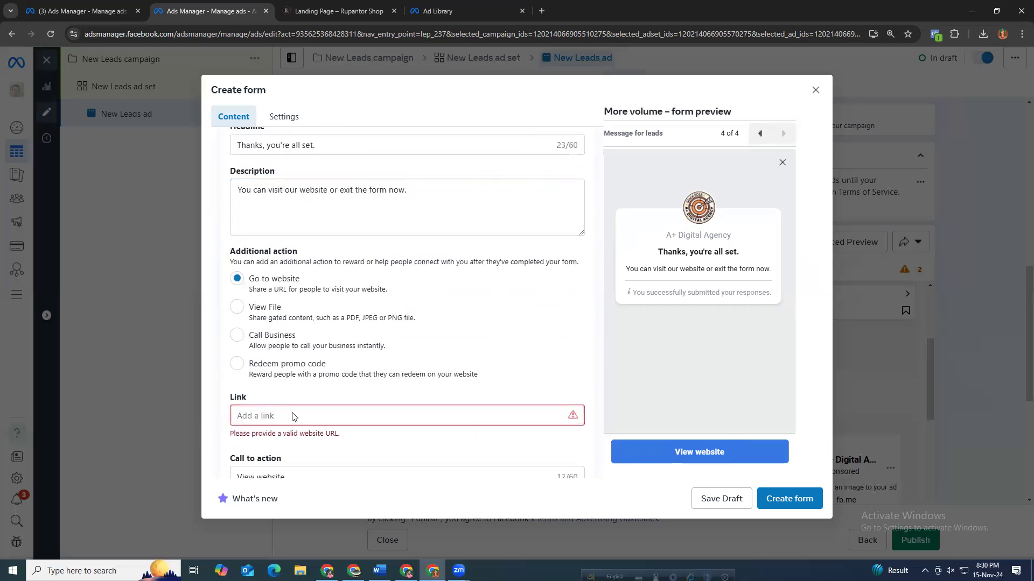
key(super+v)
click(282, 290)
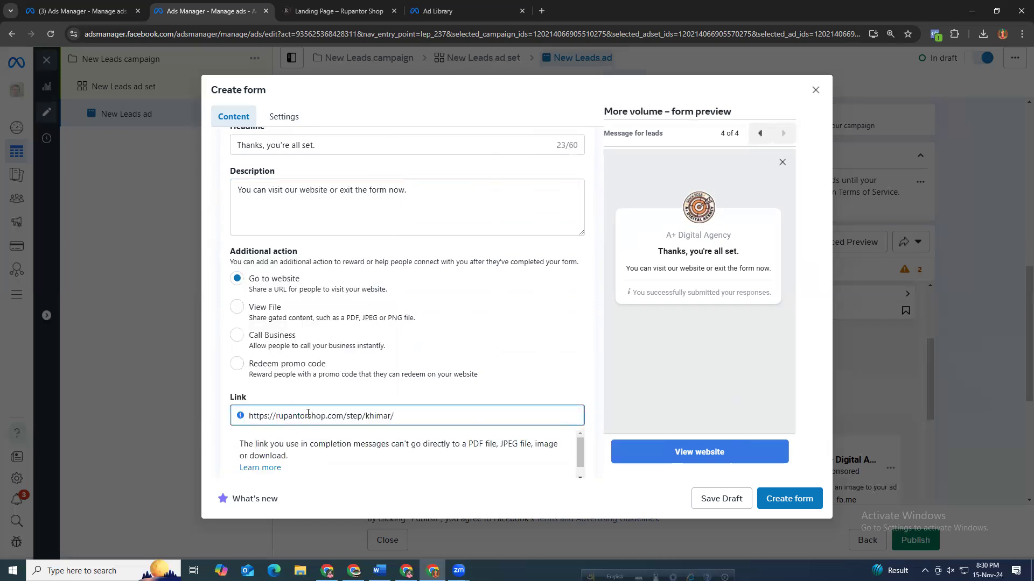
drag(346, 416, 422, 431)
key(BackSpace)
Set the completion call to action to "Get 90% Discount" and create the form.
scroll(381, 474, down, 2)
click(309, 429)
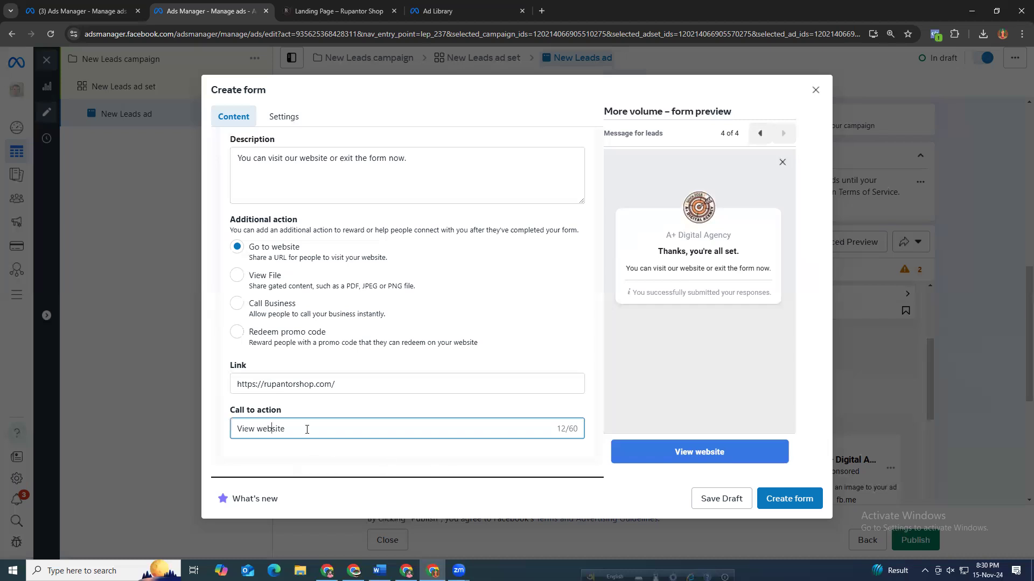
drag(307, 427, 120, 427)
text(G)
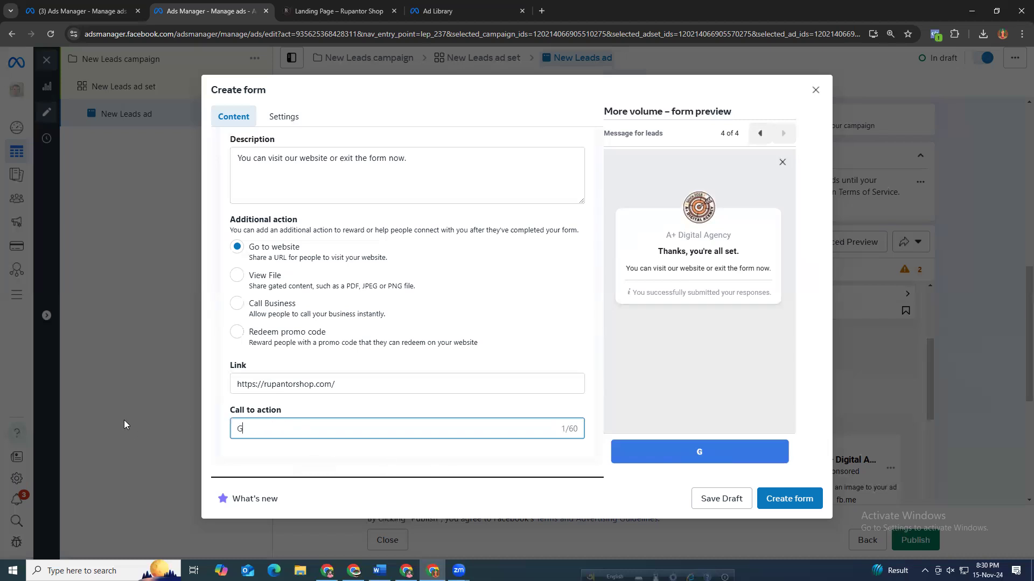
text(et 90% Discount)
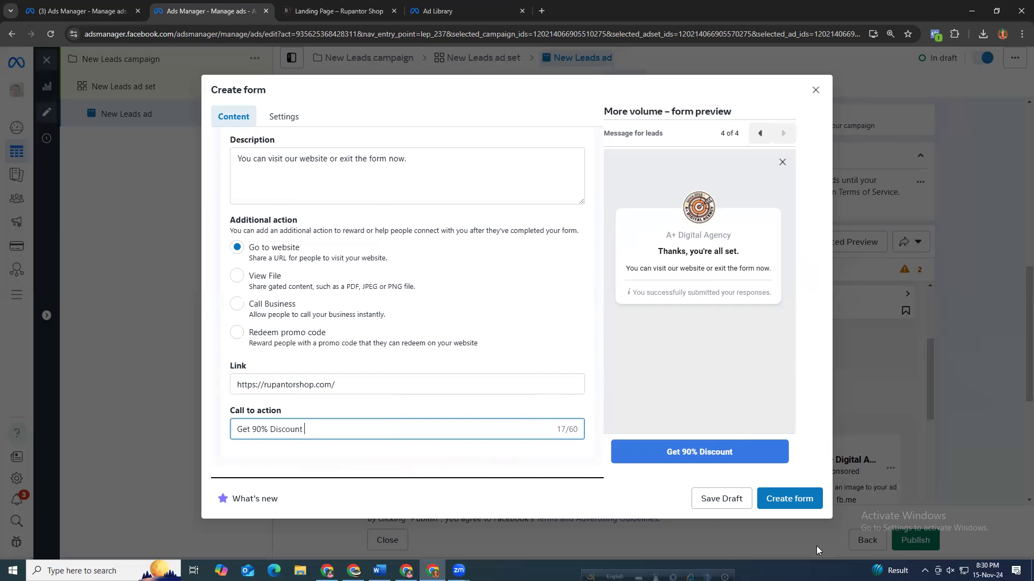
click(768, 493)
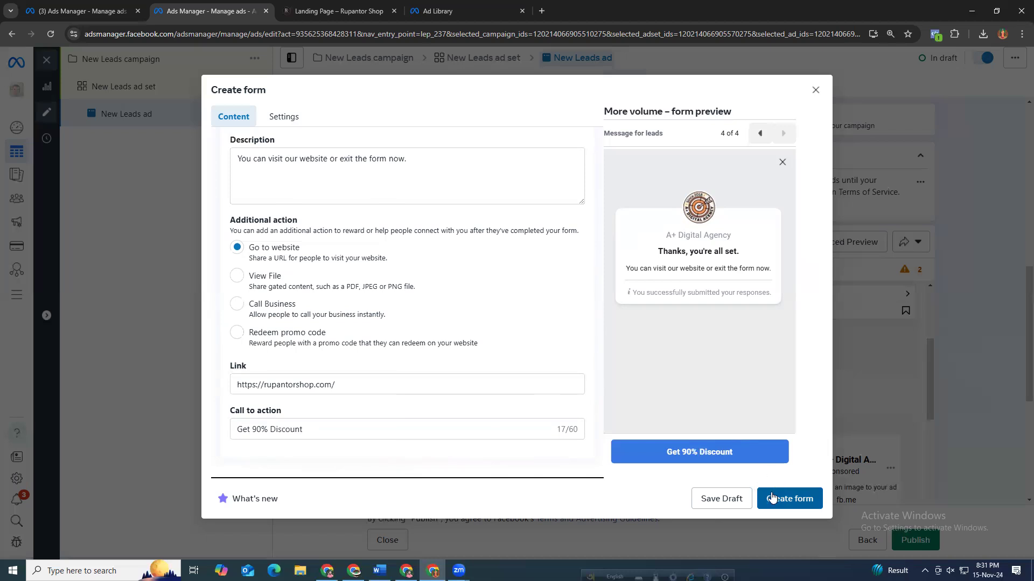
click(772, 497)
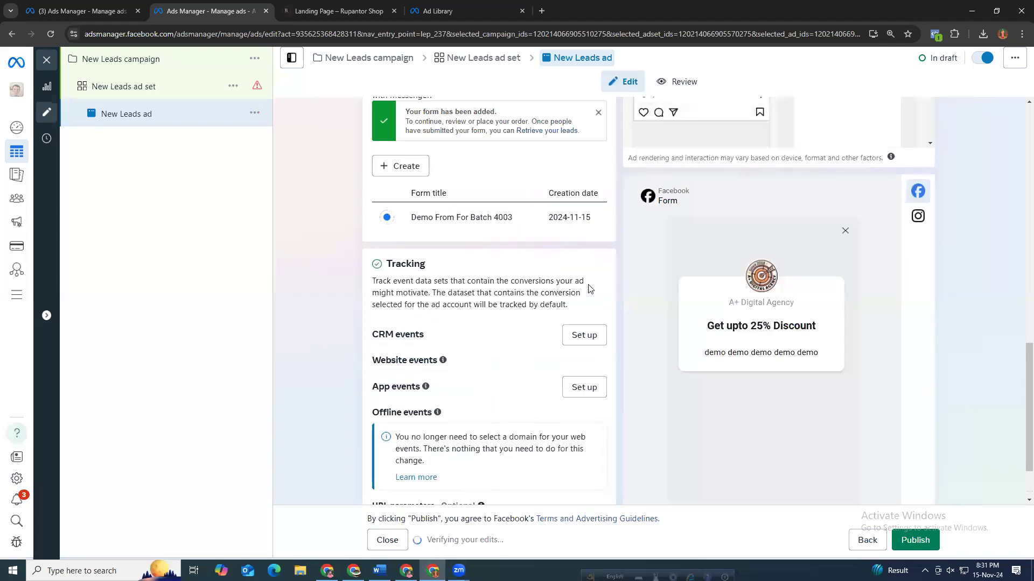
Start an image ad creative and paste the saved Bengali promotional text as its primary text.
scroll(699, 166, up, 5)
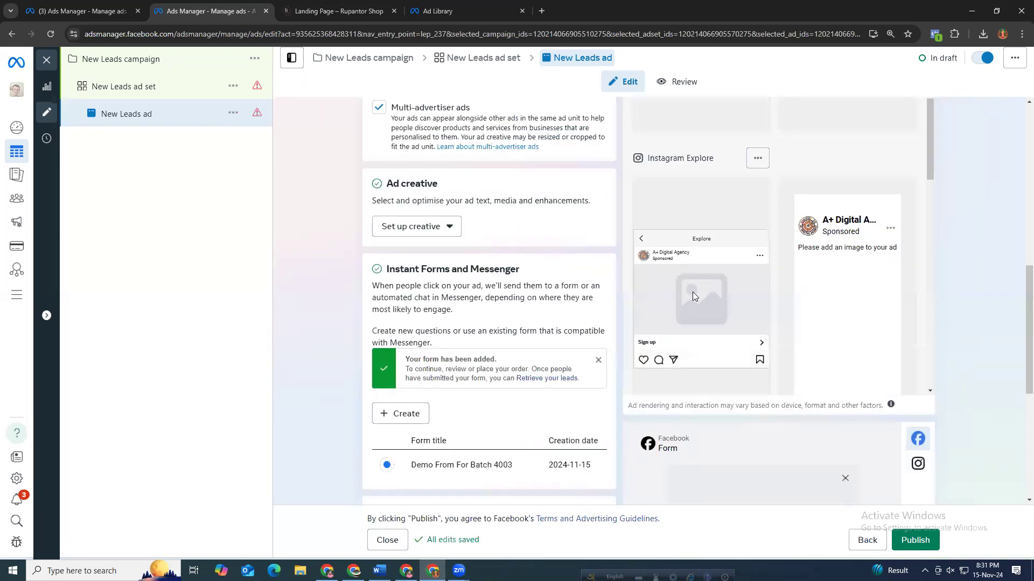
click(398, 248)
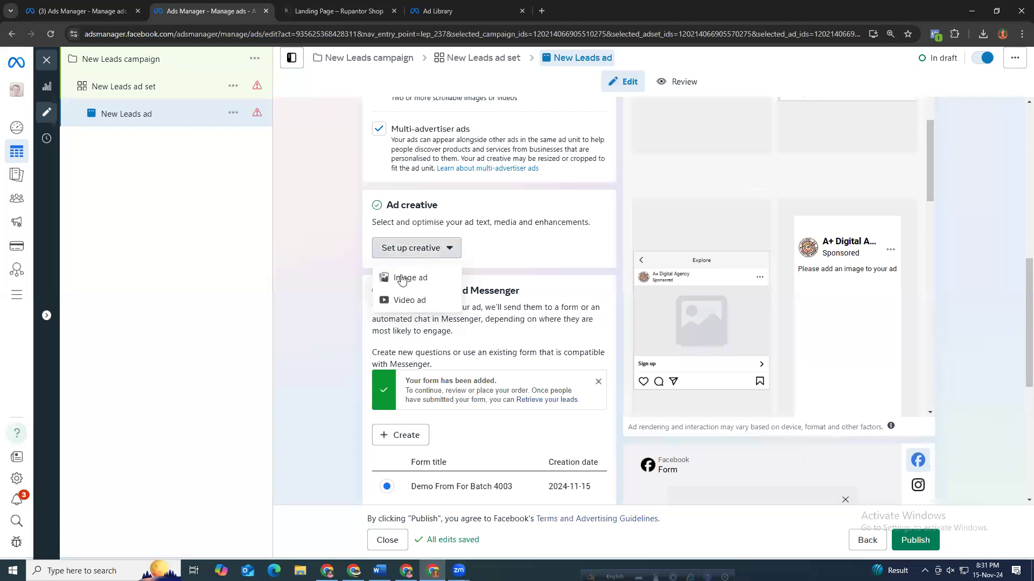
click(401, 279)
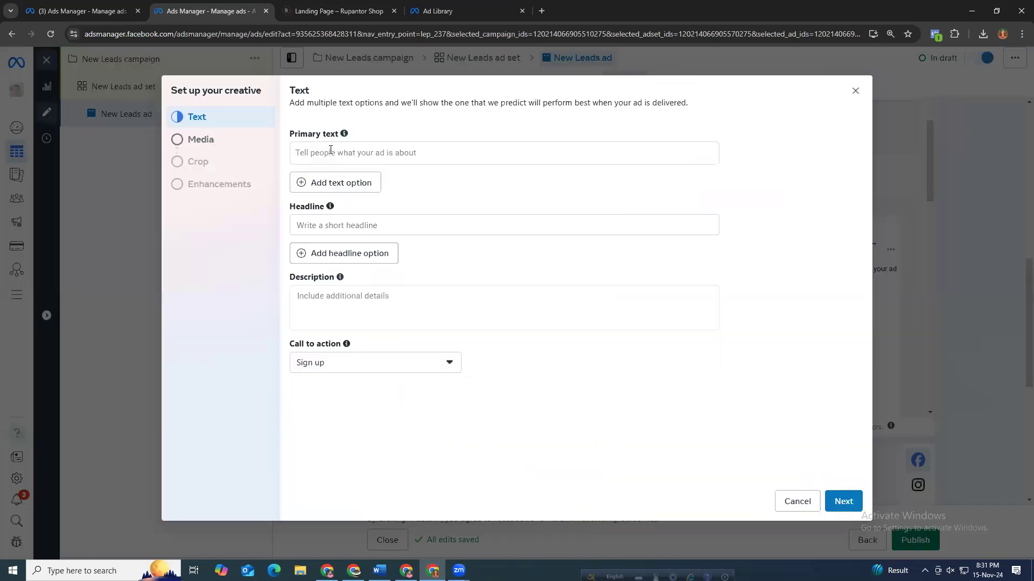
click(331, 150)
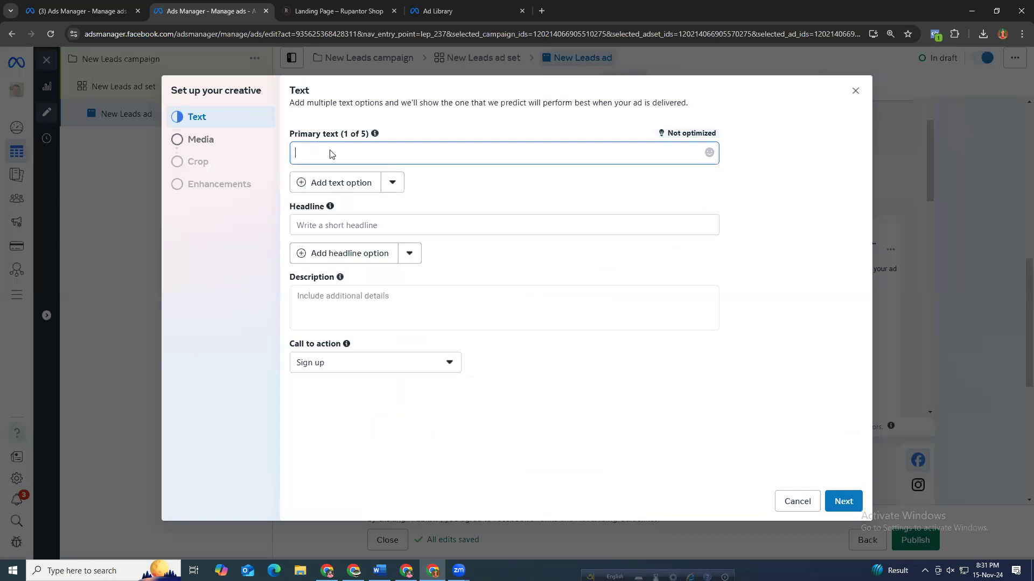
key(super+v)
key(Down)
key(Down)
key(Down)
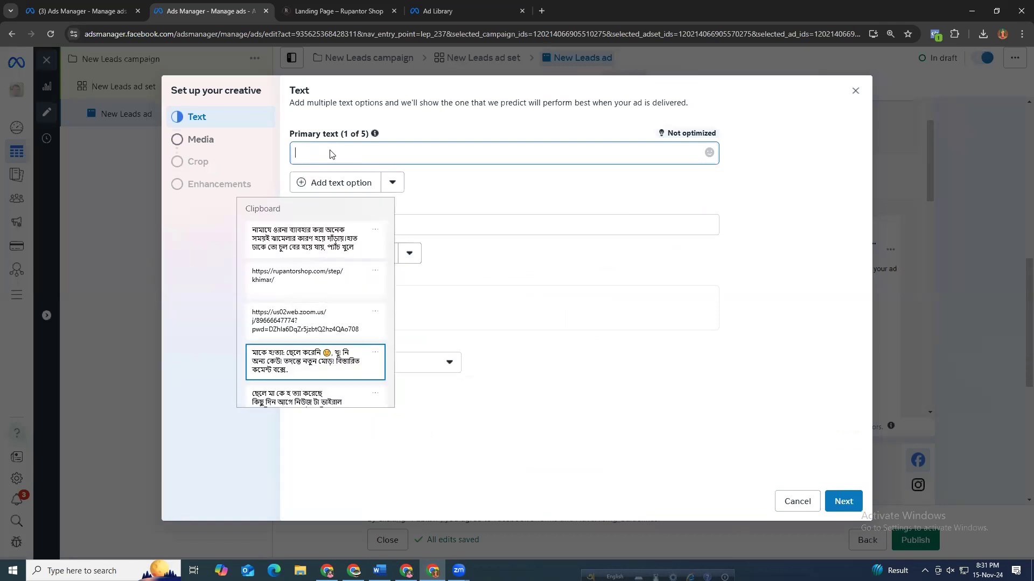
key(Return)
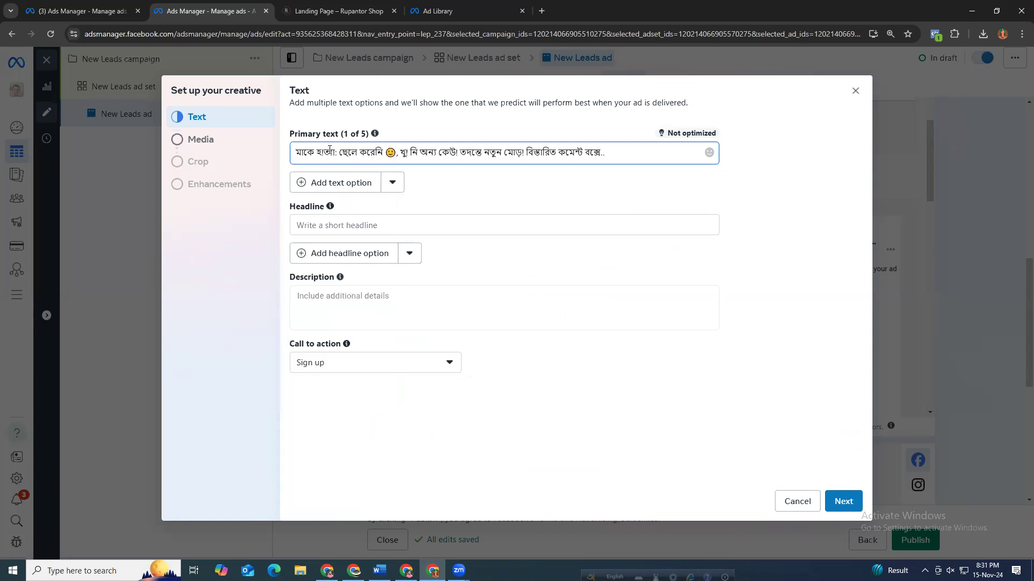
Set the ad headline to "Get 90 % discount" and the call to action to Apply now.
drag(619, 152, 288, 221)
click(307, 221)
key(super+v)
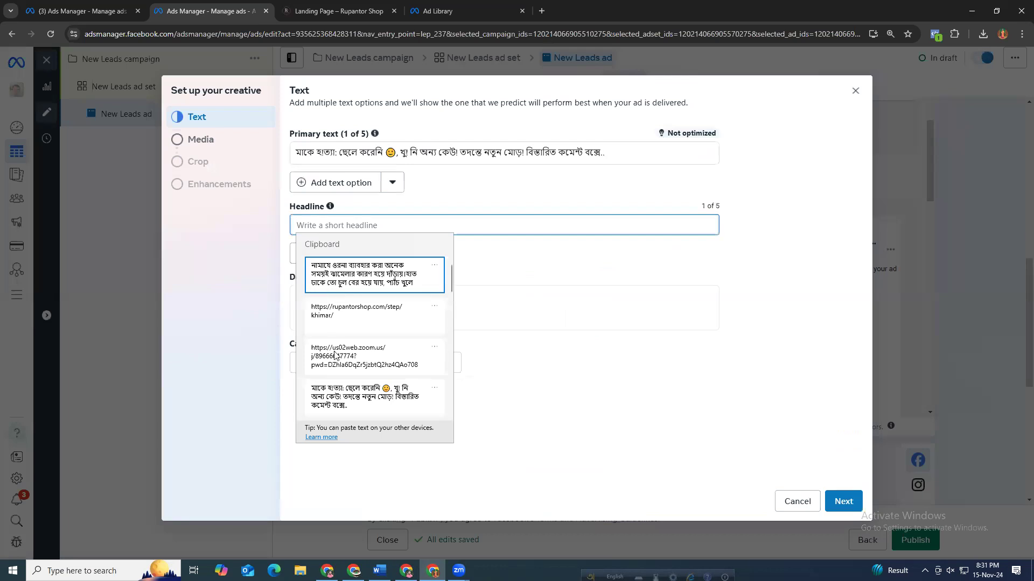
scroll(362, 385, down, 1)
scroll(363, 385, down, 3)
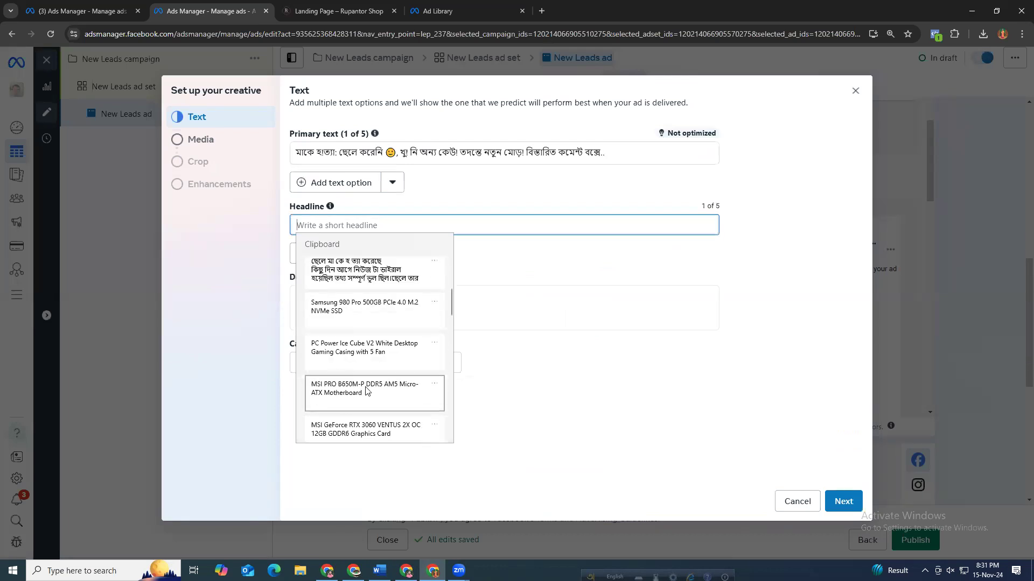
click(379, 223)
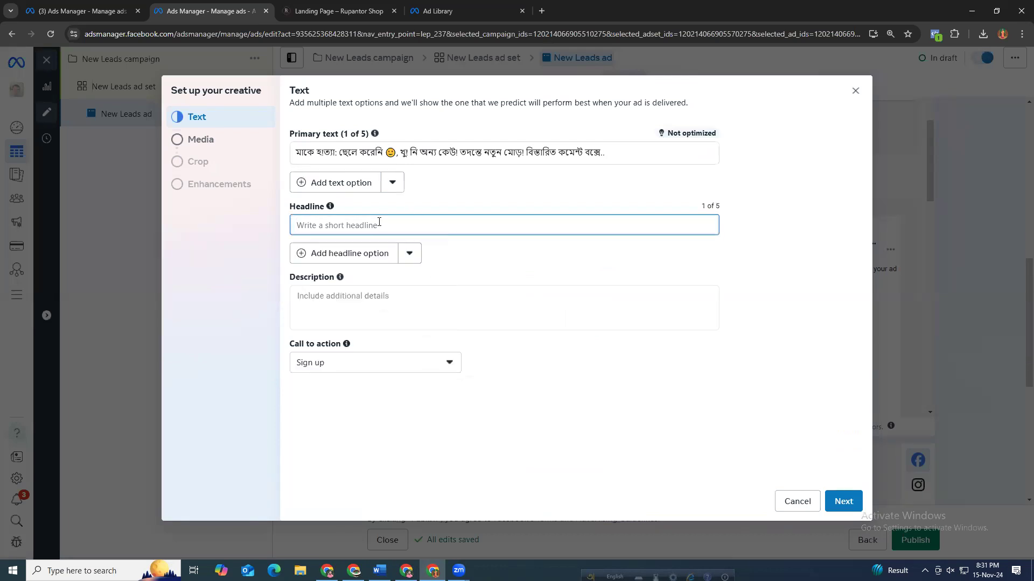
text(Get 90 % discount)
click(364, 296)
click(359, 390)
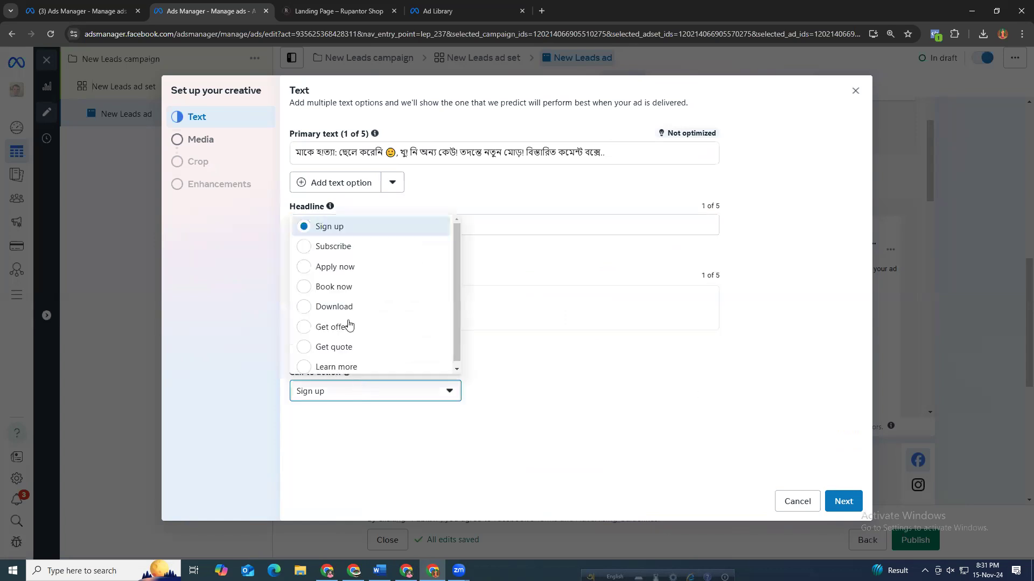
click(346, 265)
Accept the account image, default crops and creative enhancements to finish the creative setup.
click(843, 495)
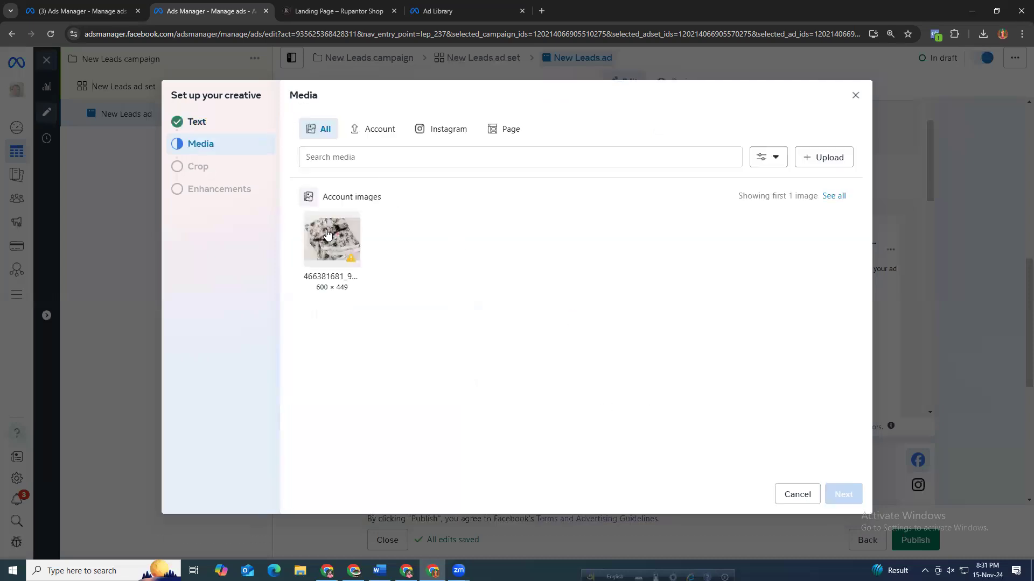
click(843, 494)
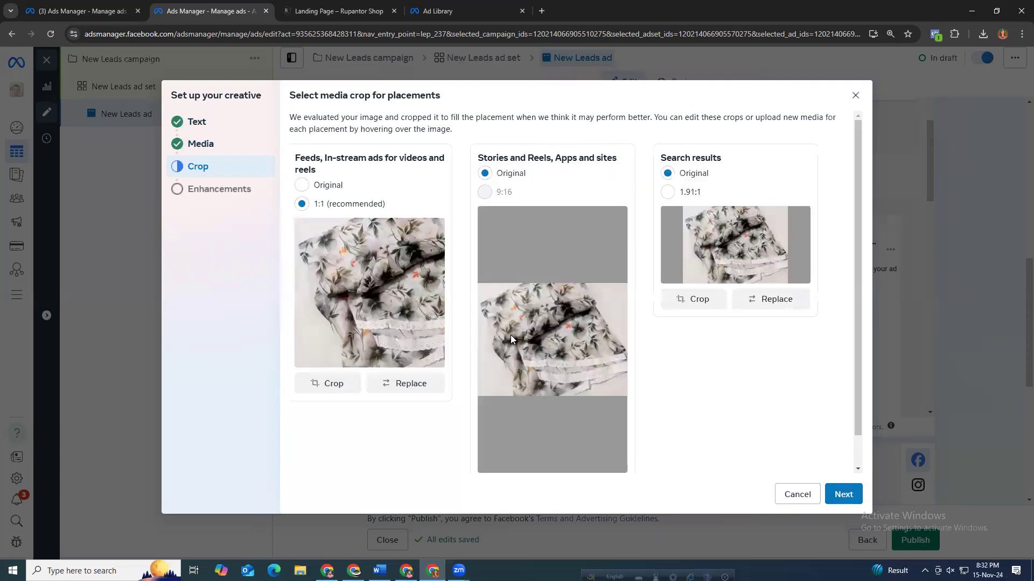
click(840, 492)
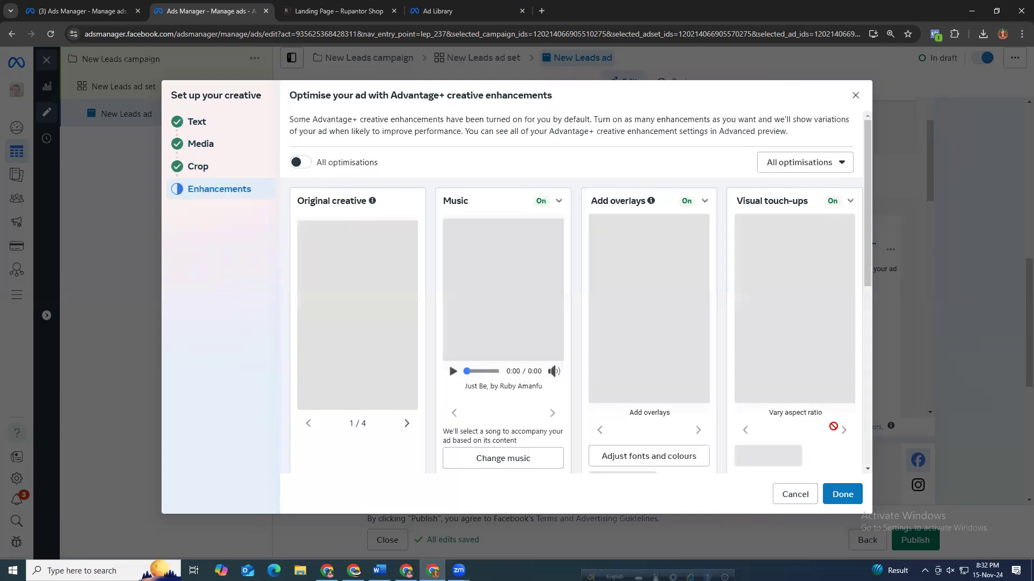
scroll(842, 431, down, 5)
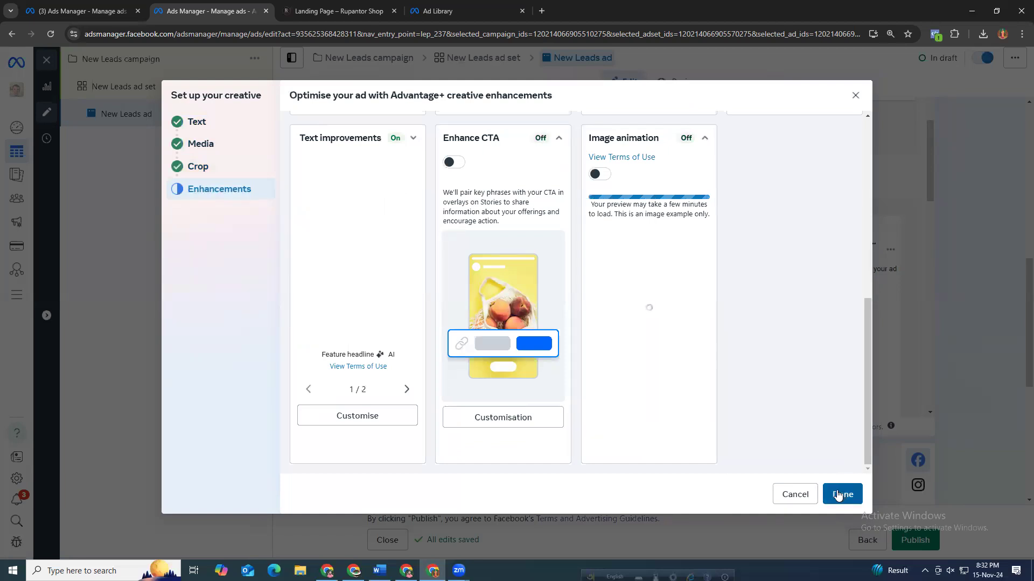
click(883, 187)
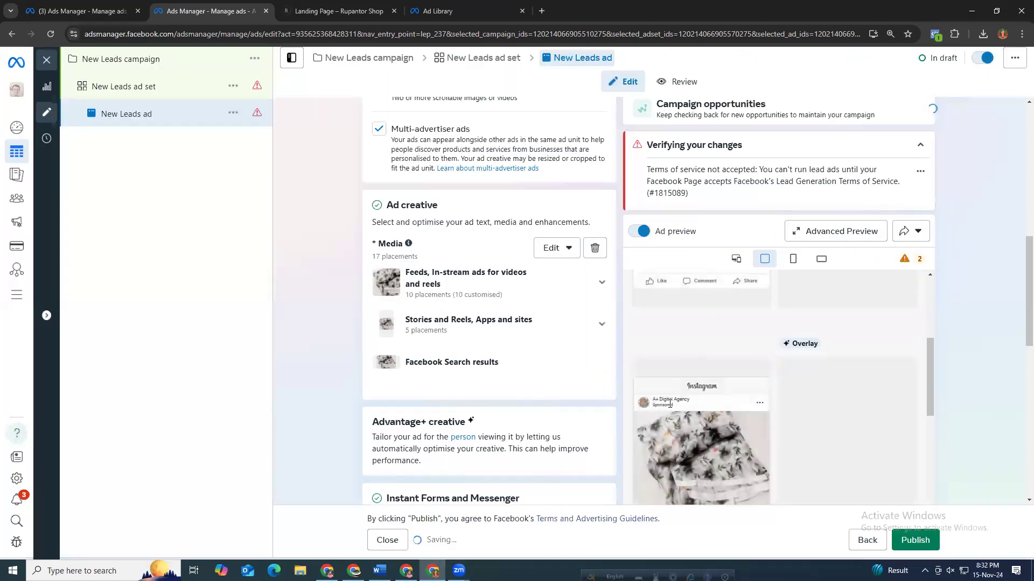
Read the Terms of Service warning in the verification panel.
scroll(654, 366, down, 2)
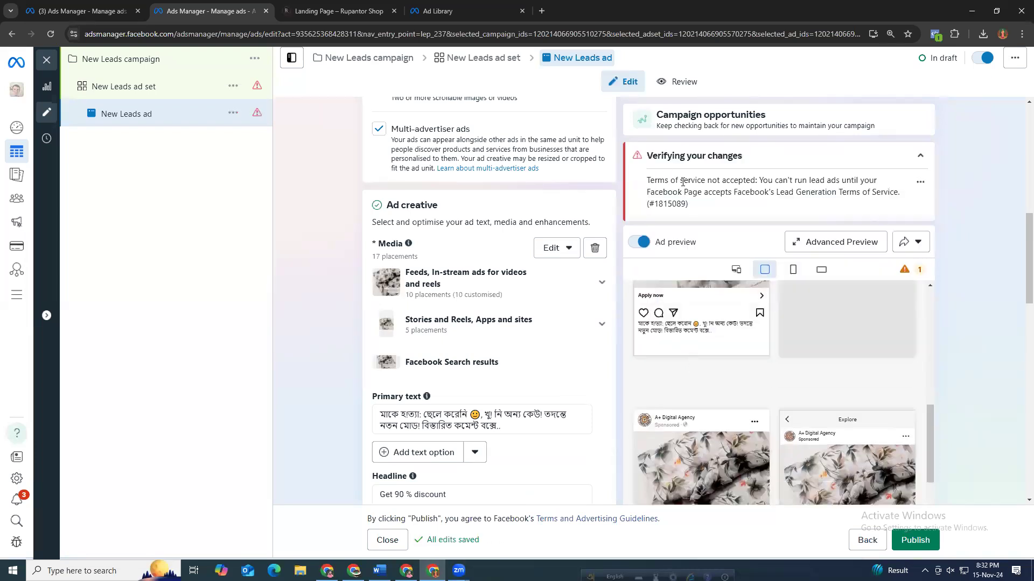
drag(761, 181, 875, 181)
drag(711, 193, 692, 205)
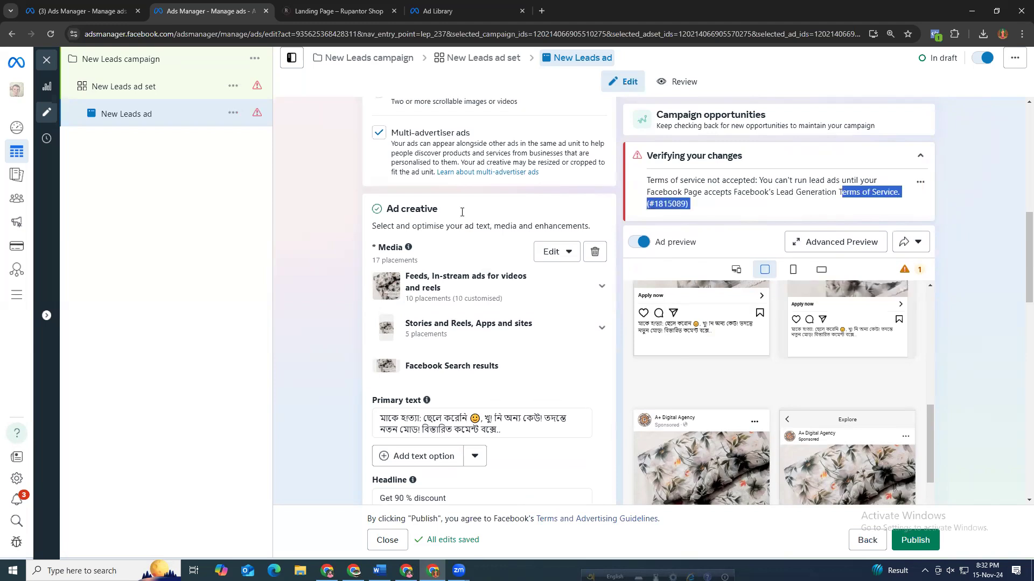
Examine the Facebook Page identity note and the verification warning, then collapse the verification panel.
scroll(462, 211, up, 10)
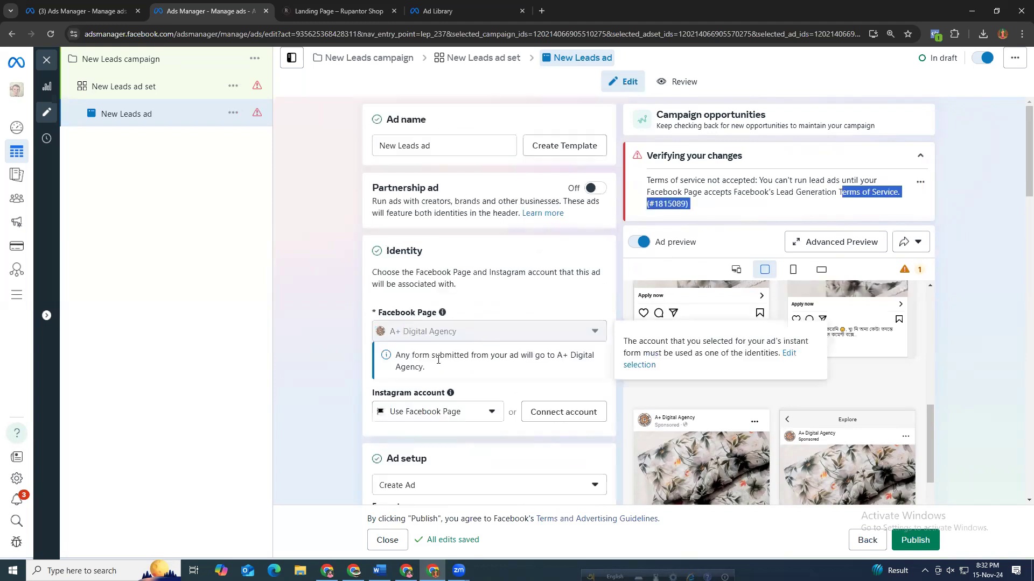
drag(421, 357, 451, 372)
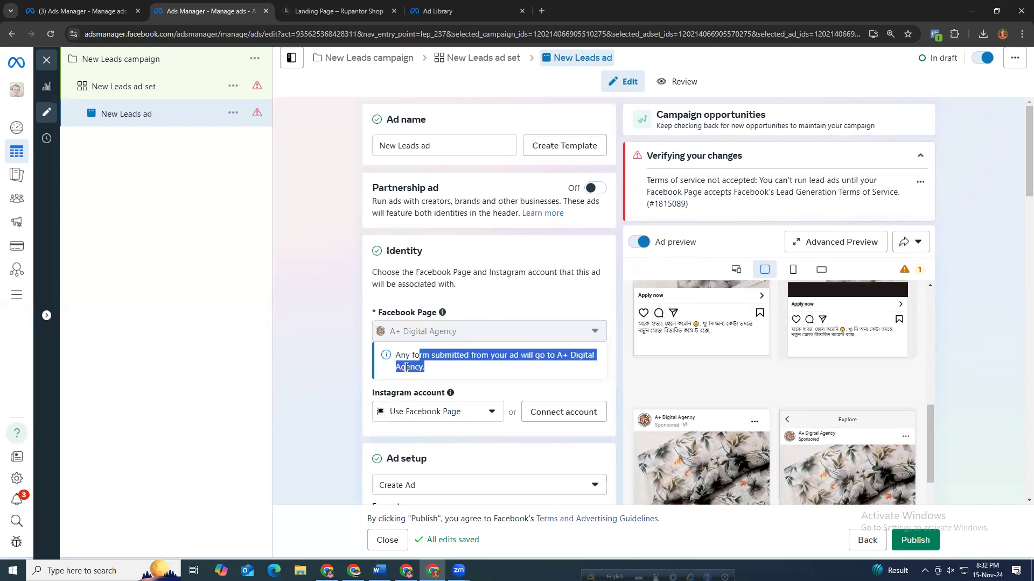
click(353, 322)
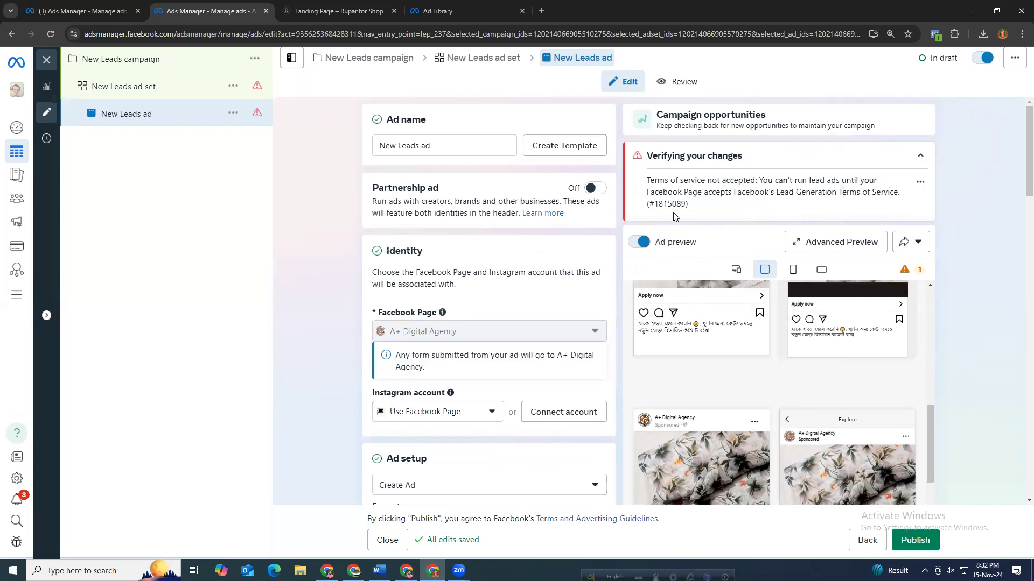
triple_click(633, 175)
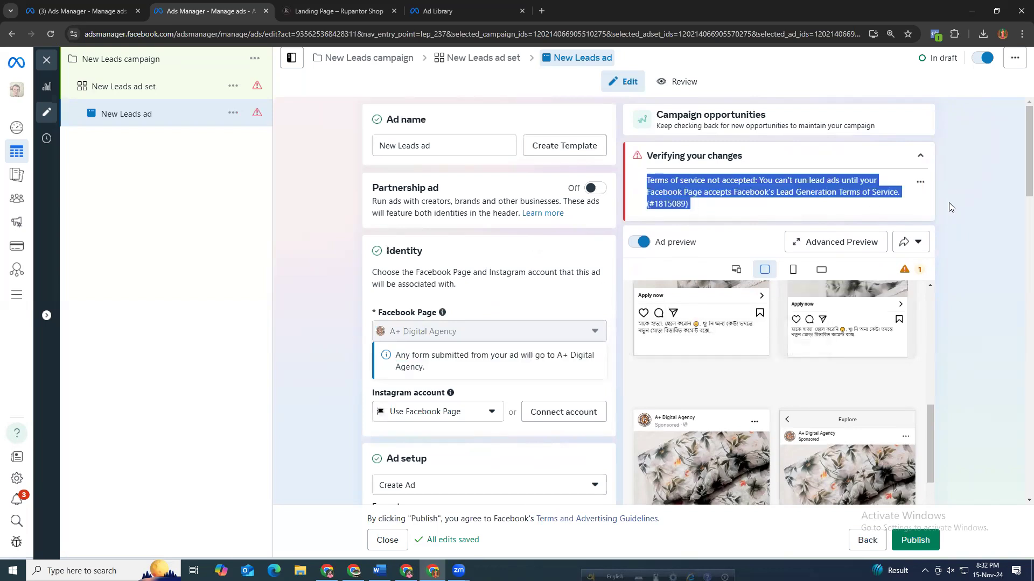
scroll(757, 260, down, 2)
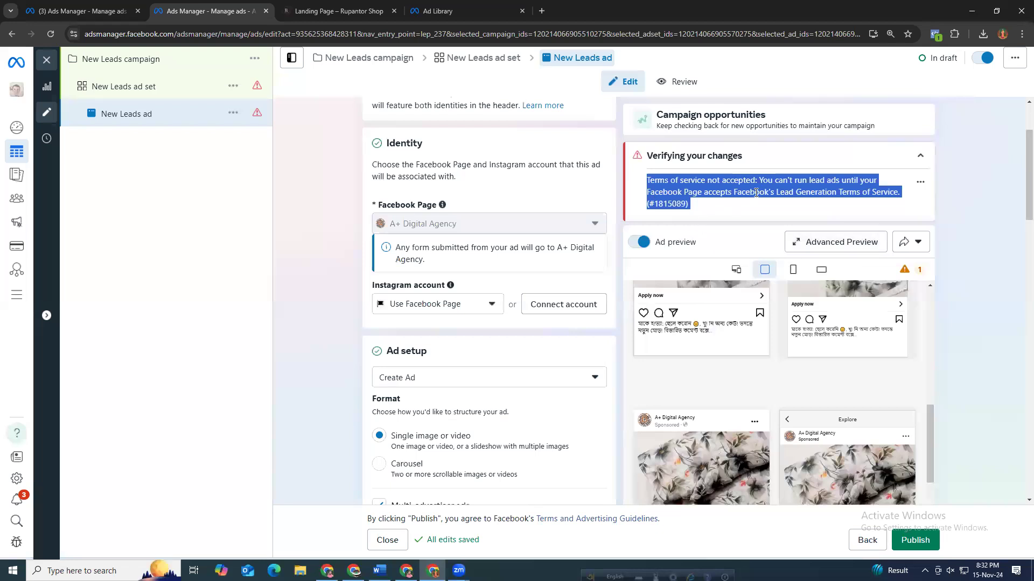
click(897, 186)
click(920, 156)
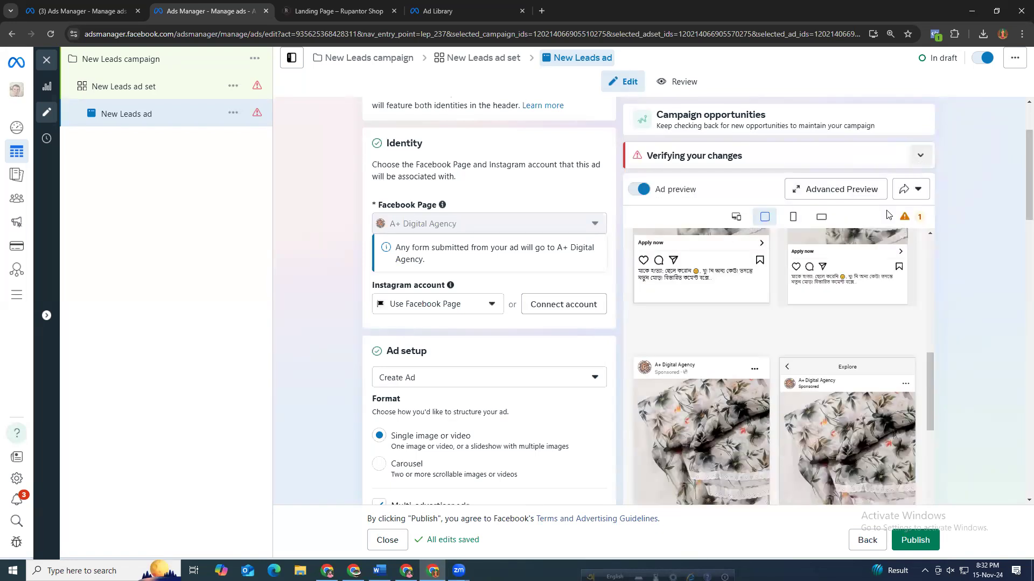
scroll(910, 307, up, 8)
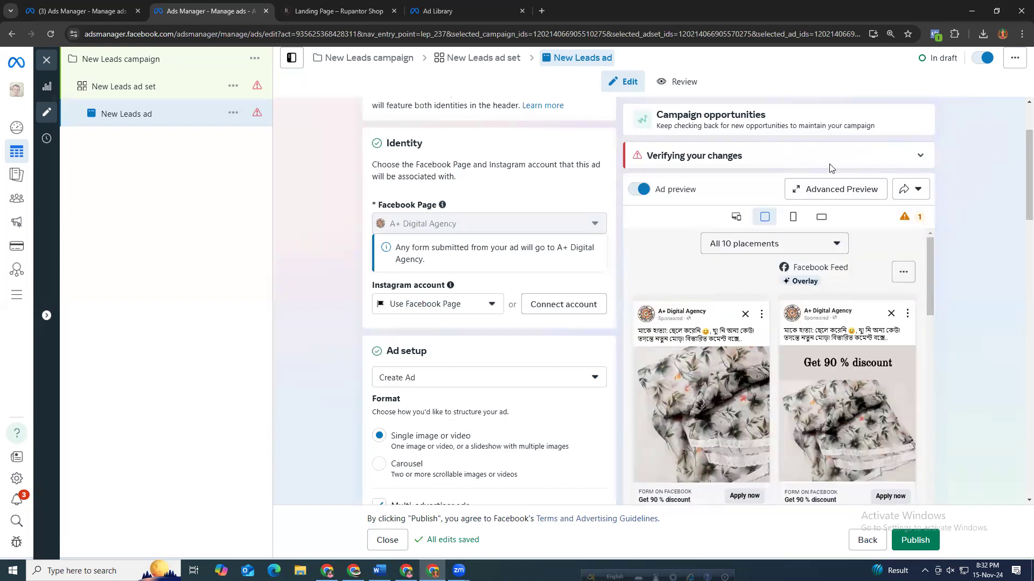
click(898, 162)
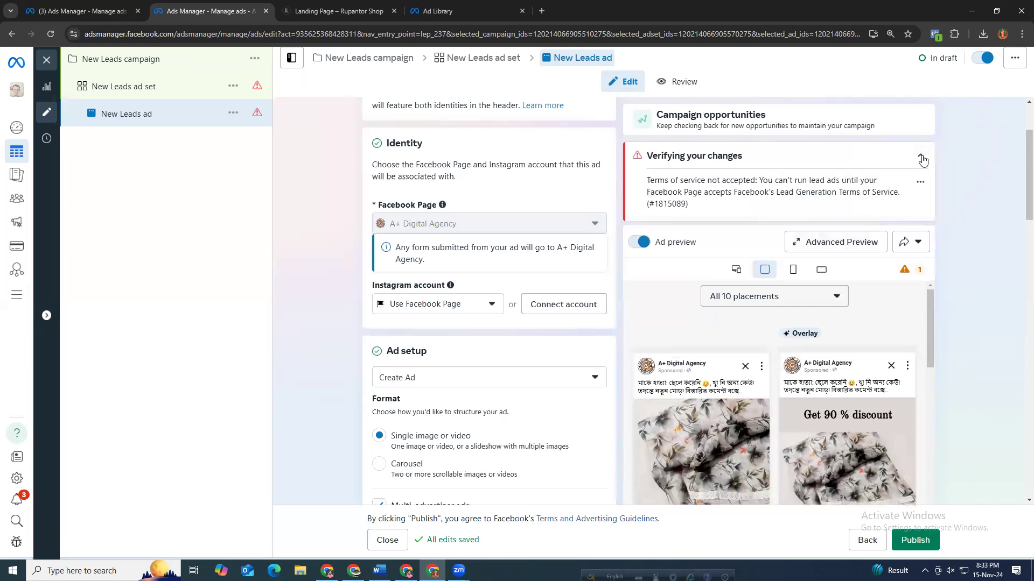
click(920, 158)
Scroll through the ad placement previews and step through all four pages of the instant form preview.
scroll(969, 219, down, 1)
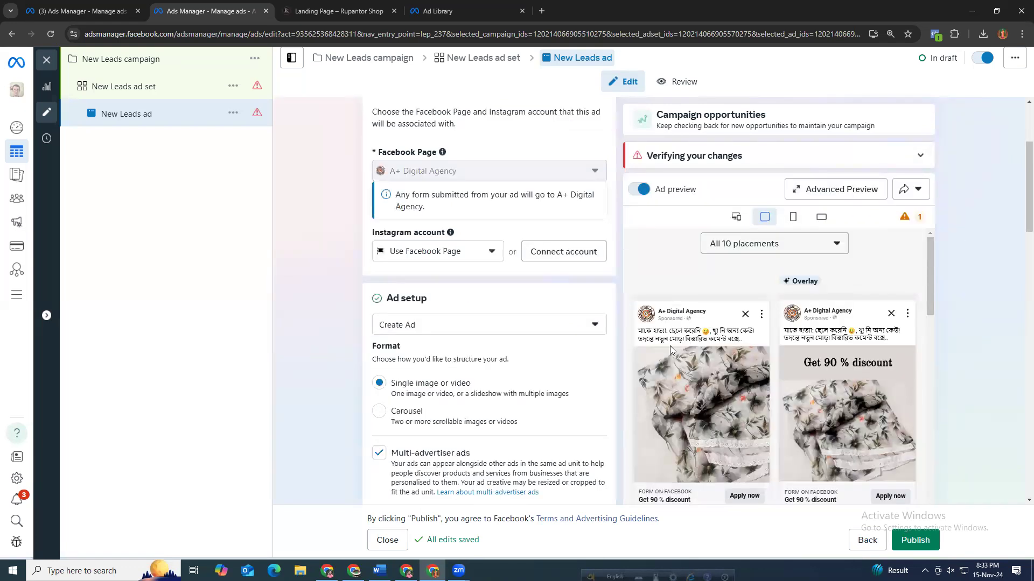
scroll(677, 292, down, 1)
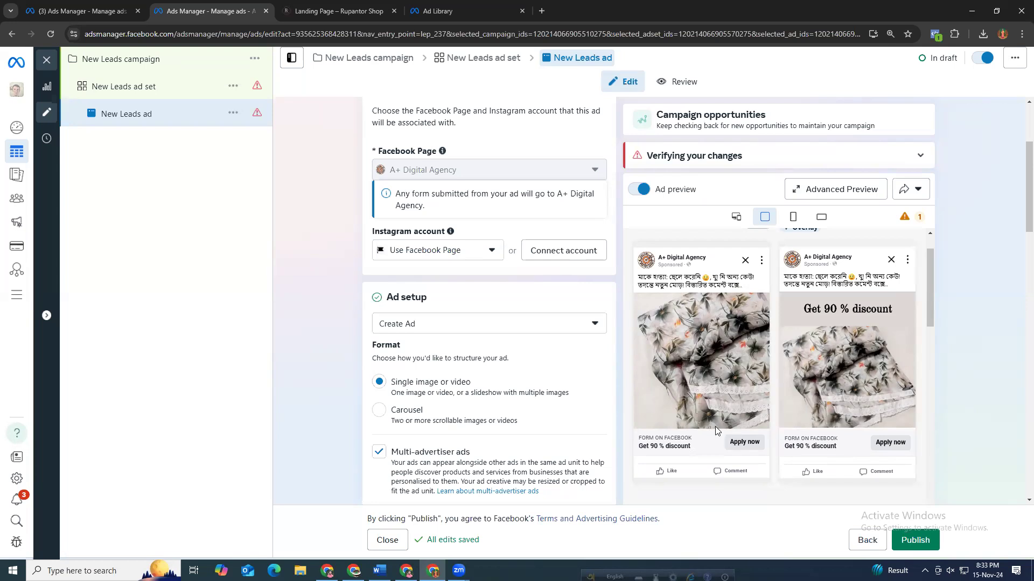
scroll(716, 430, down, 5)
scroll(717, 430, down, 5)
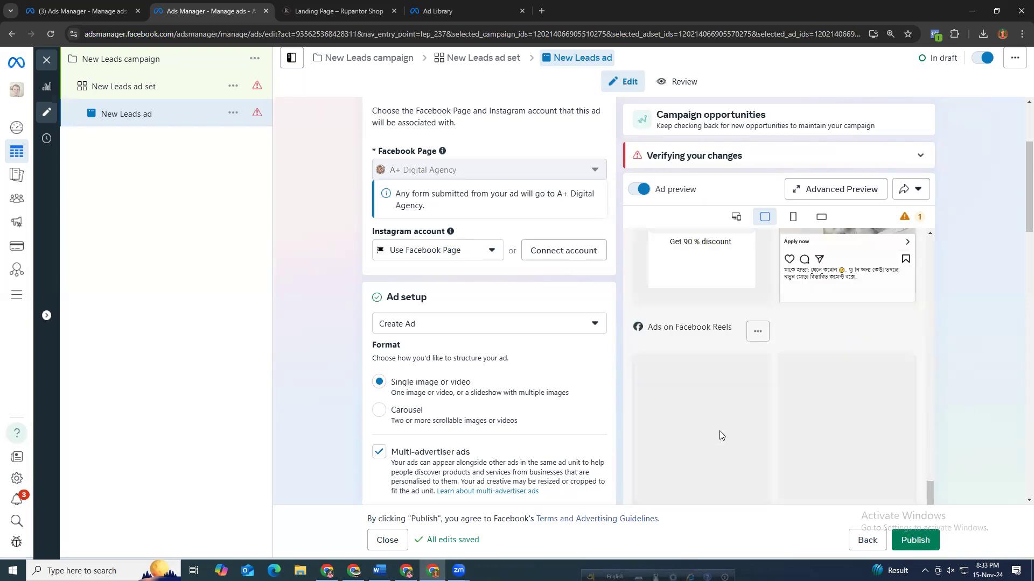
scroll(896, 356, down, 10)
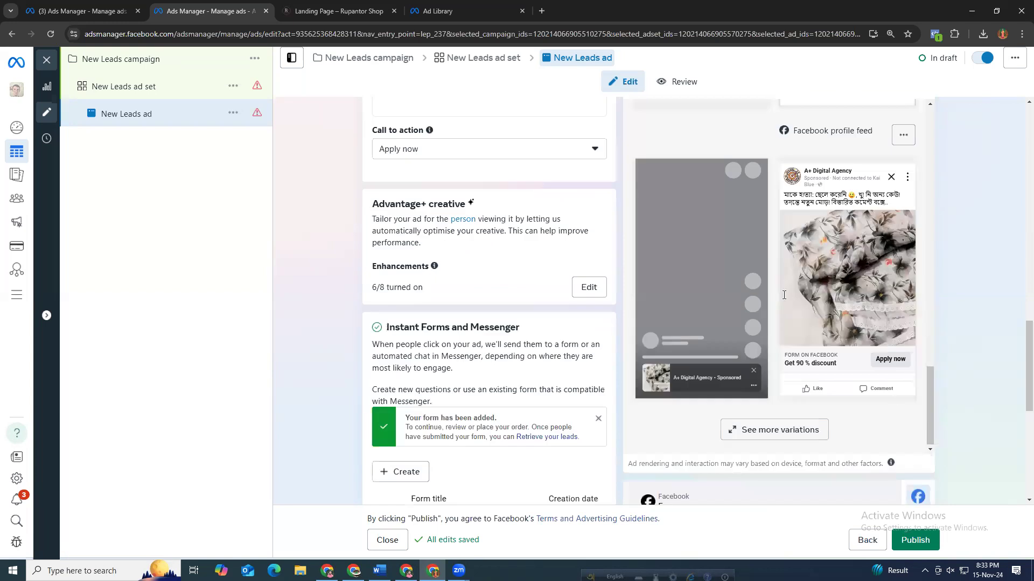
scroll(740, 328, down, 5)
scroll(721, 302, down, 1)
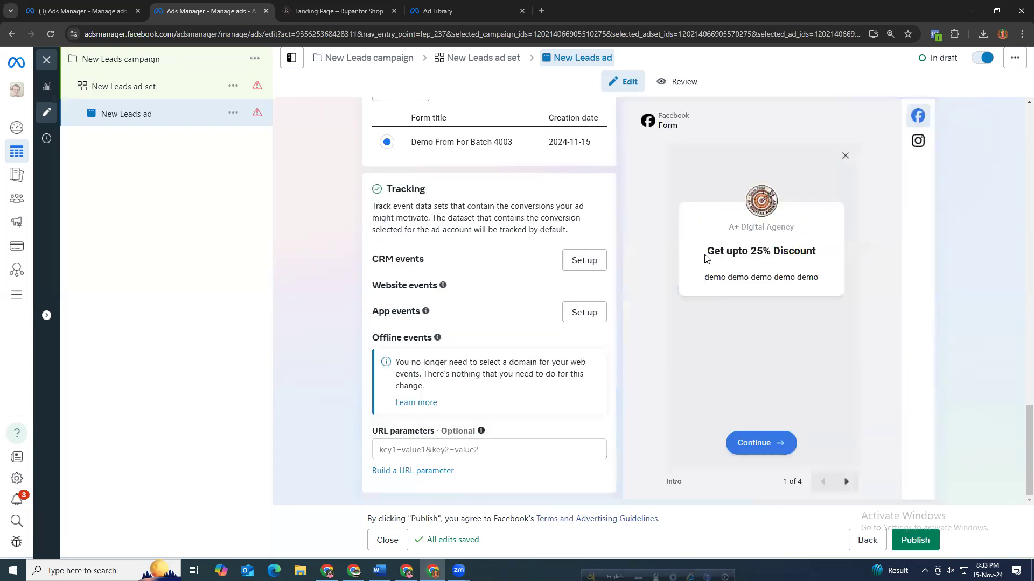
drag(704, 259, 815, 254)
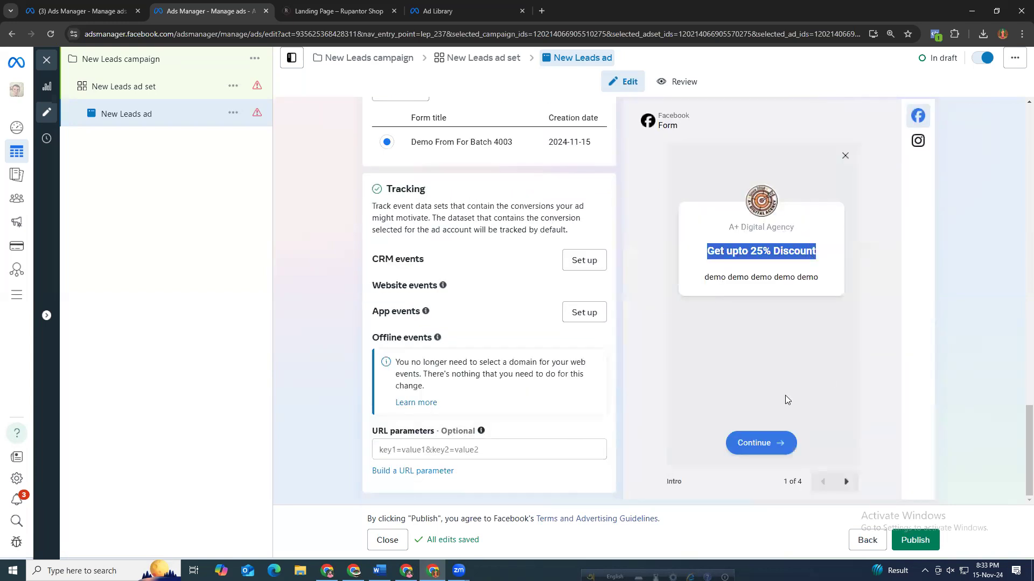
click(843, 480)
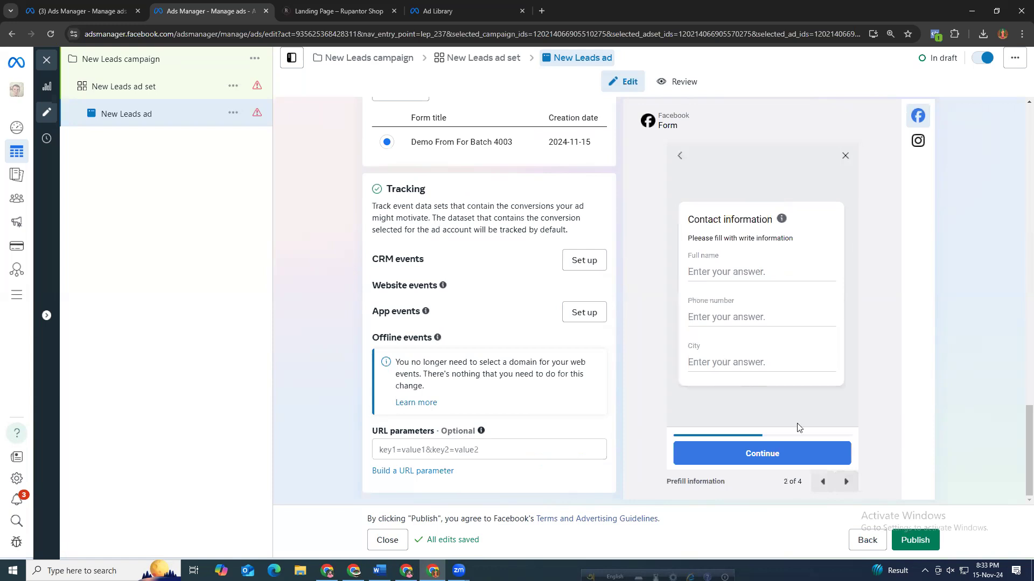
click(844, 483)
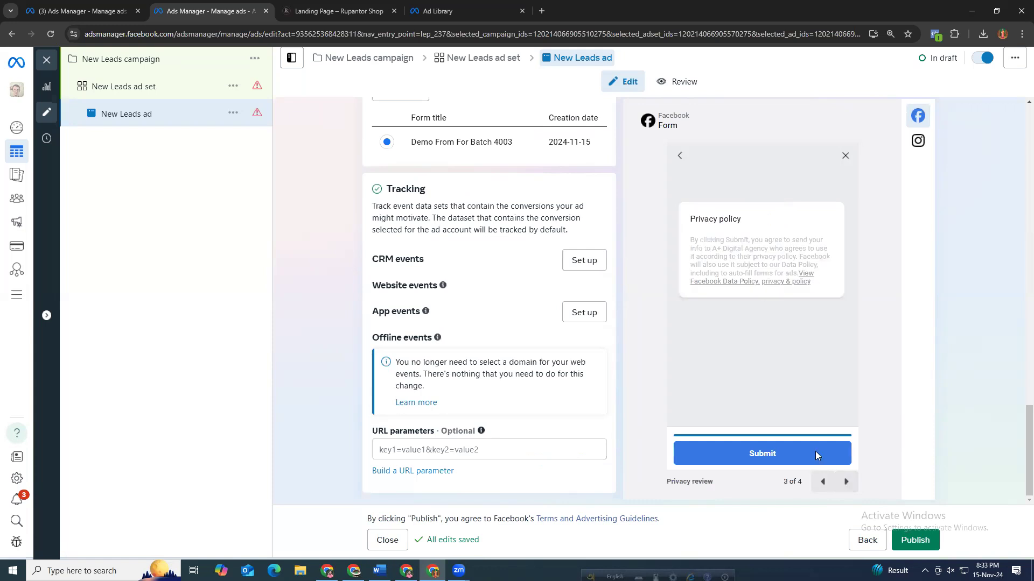
click(843, 482)
drag(721, 243, 809, 288)
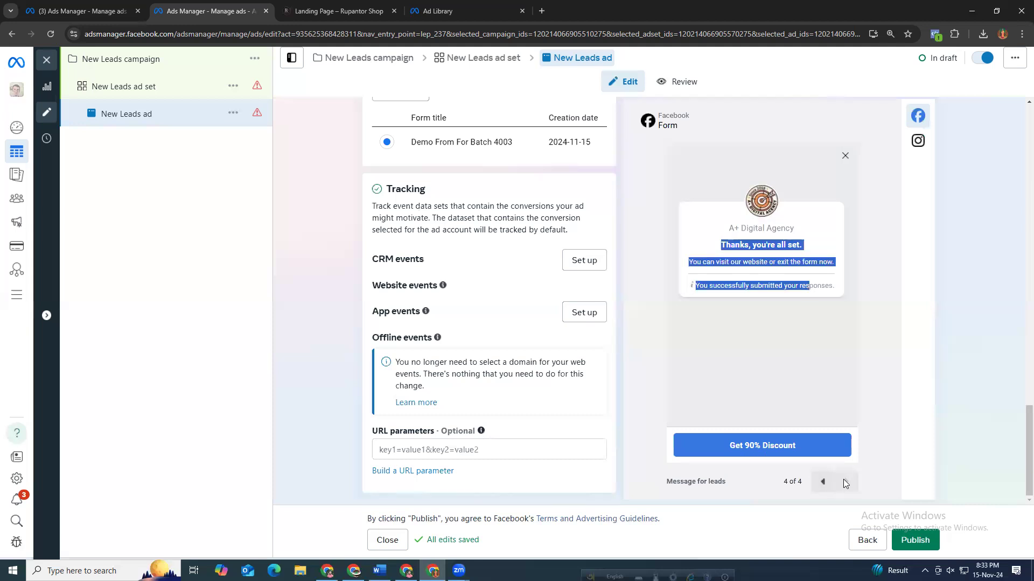
click(815, 484)
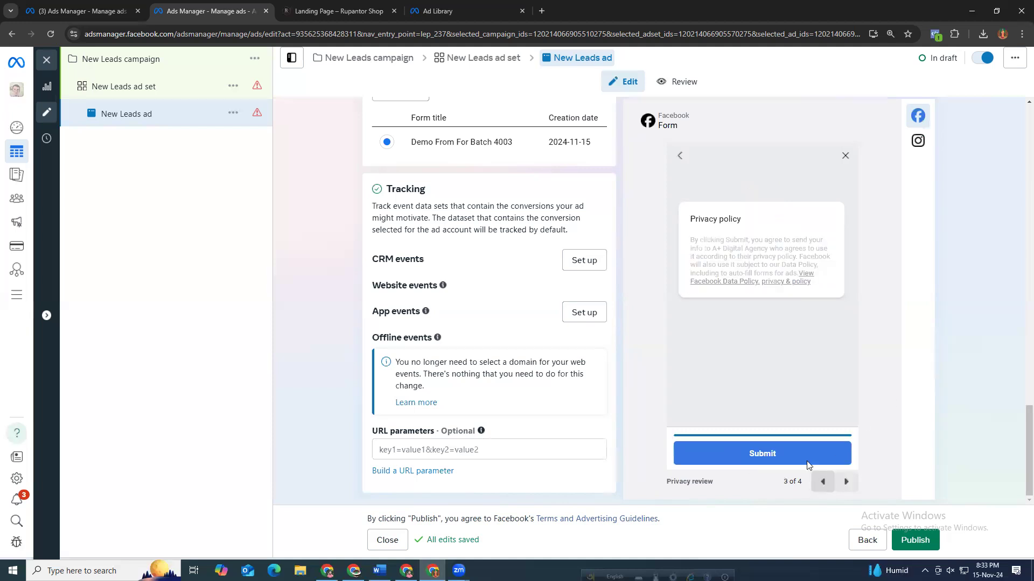
click(837, 482)
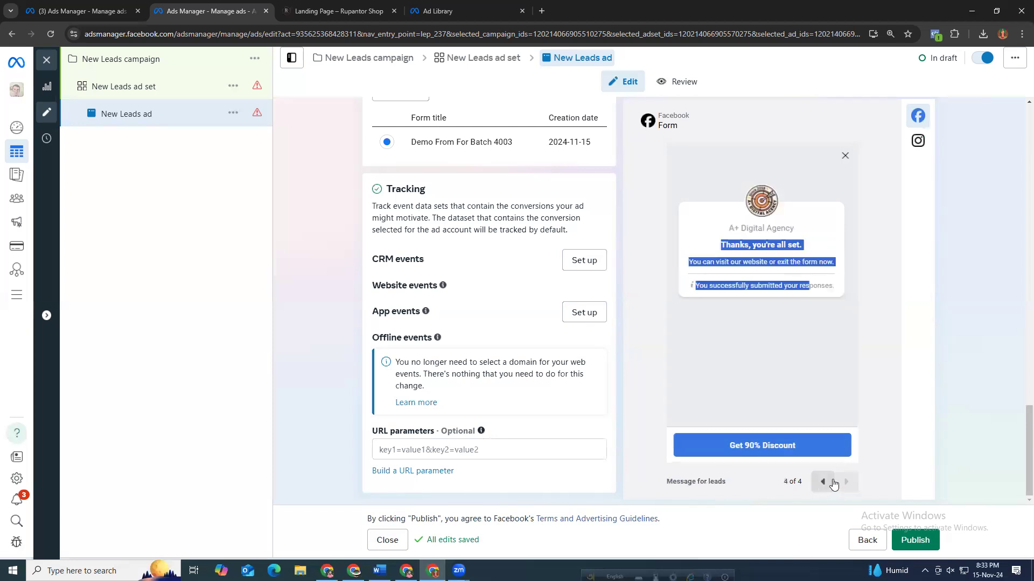
click(862, 428)
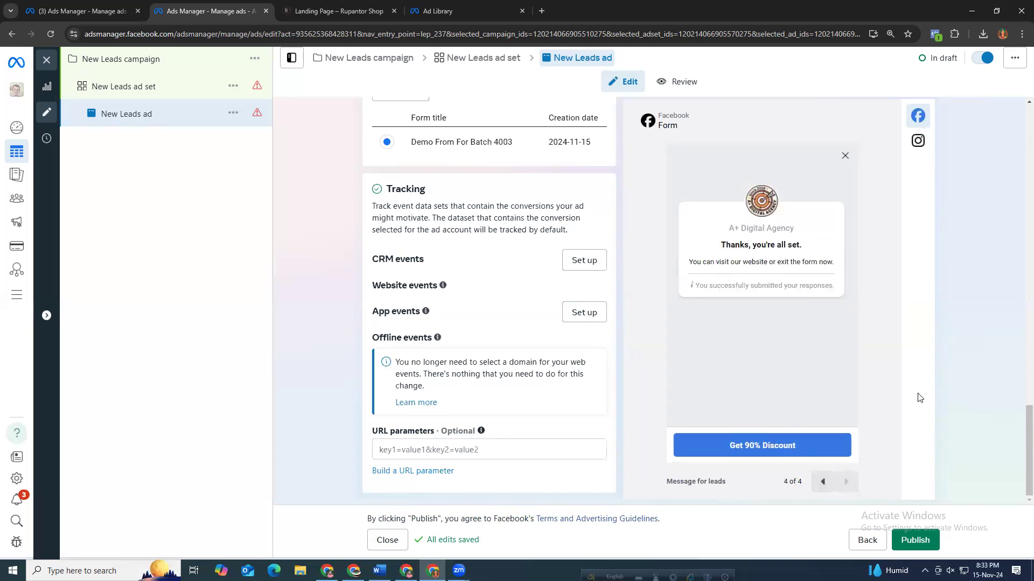
Close the payment information dialog and dismiss the form-added notice.
scroll(893, 430, up, 5)
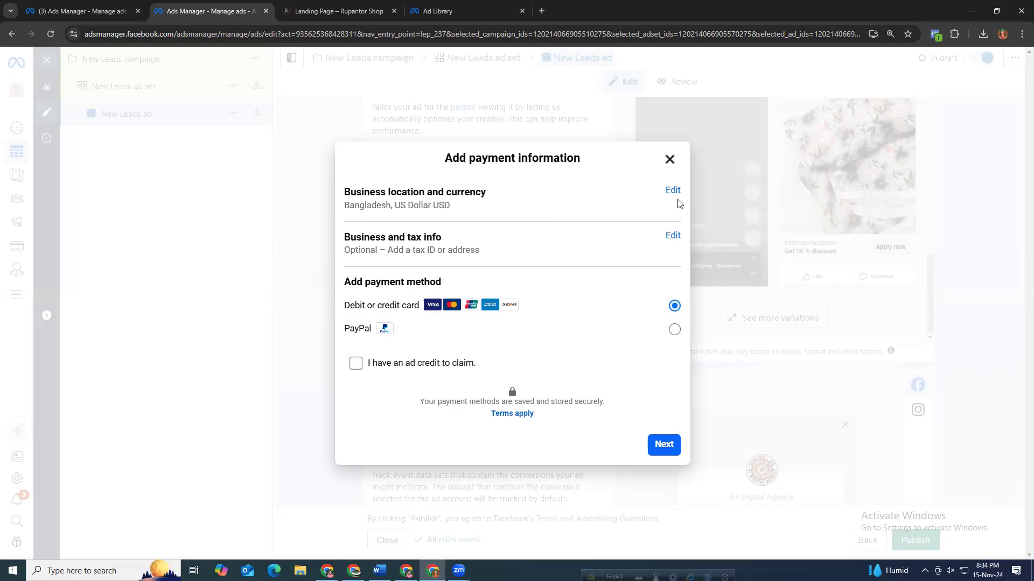
click(668, 162)
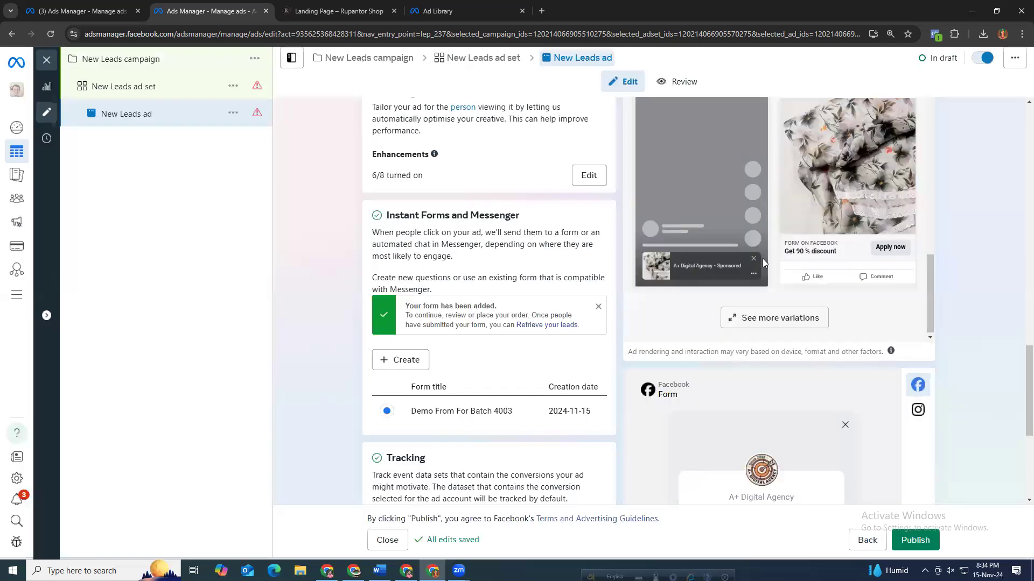
click(597, 311)
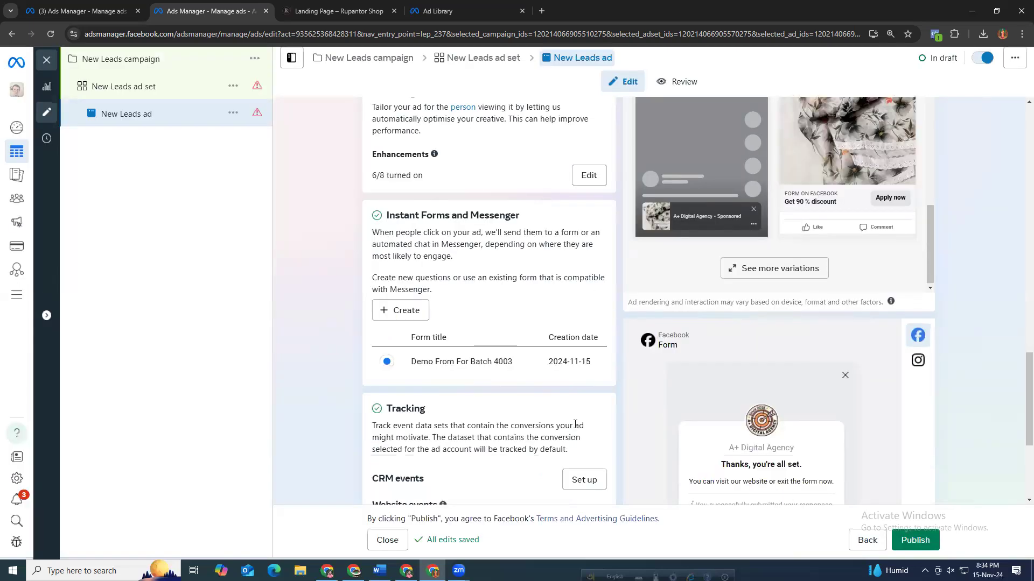
In the campaigns tab, switch to the personal ads account under the Creative Ads Agency business portfolio.
click(55, 11)
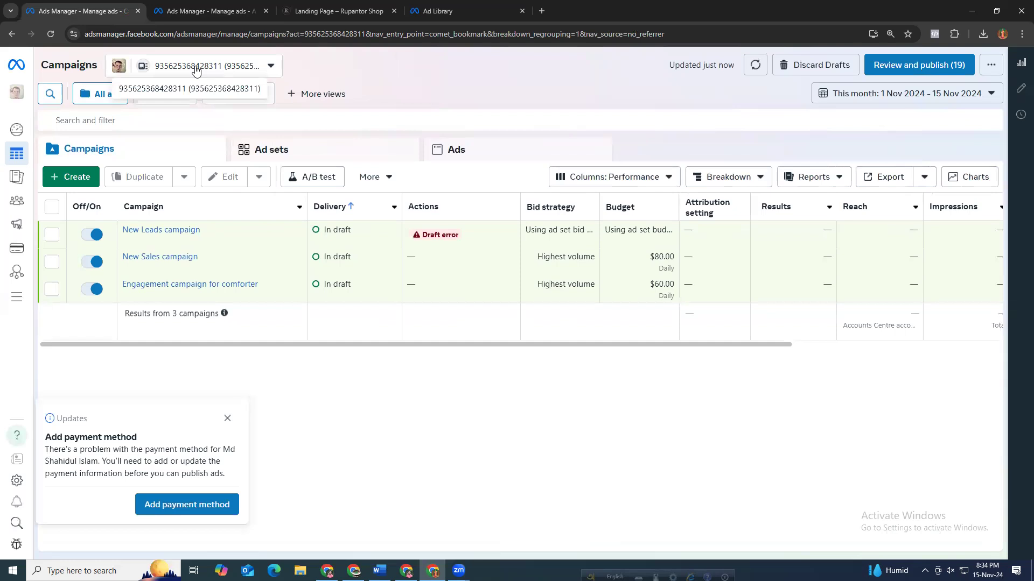
click(197, 69)
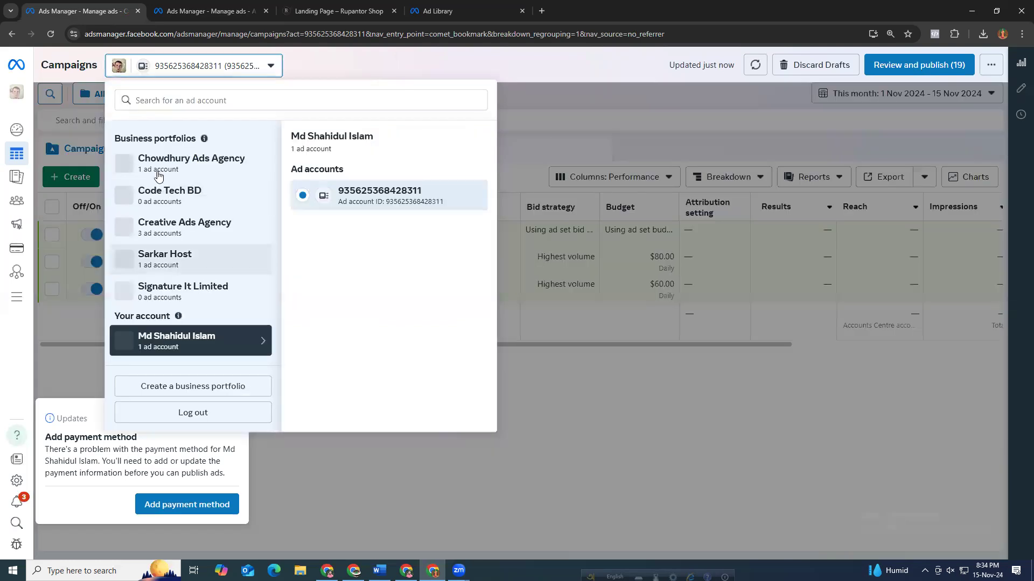
click(179, 232)
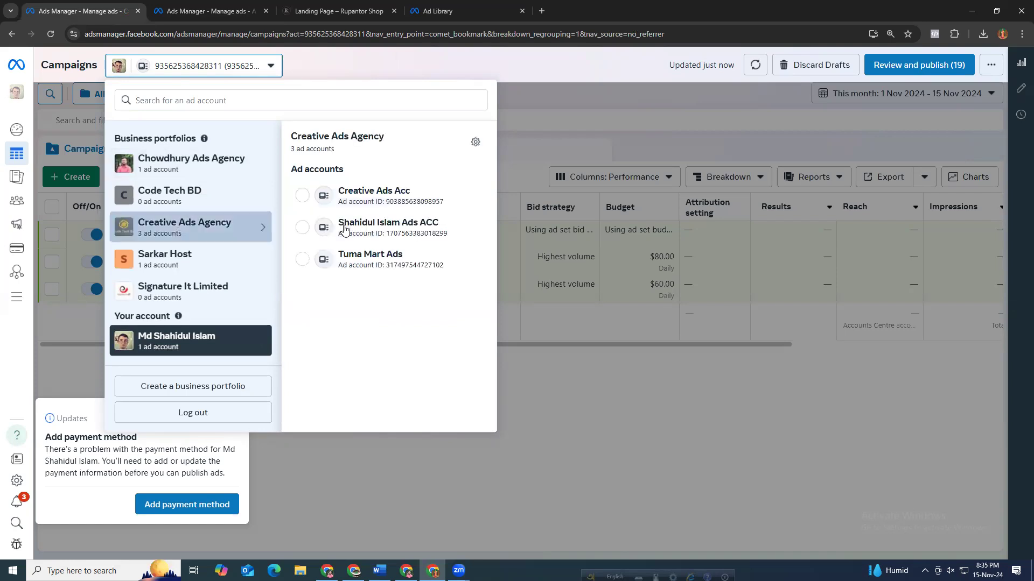
click(375, 228)
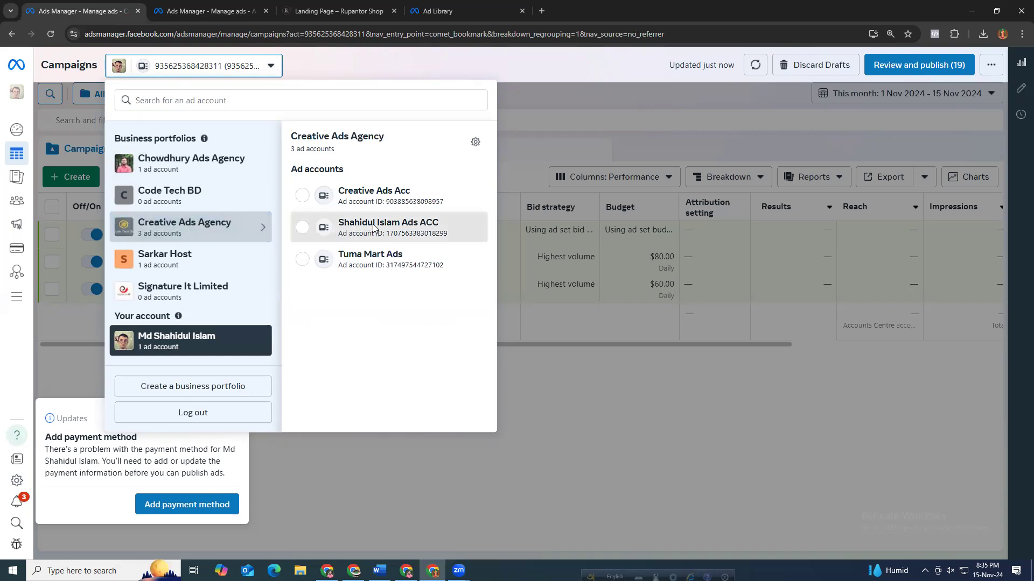
click(373, 224)
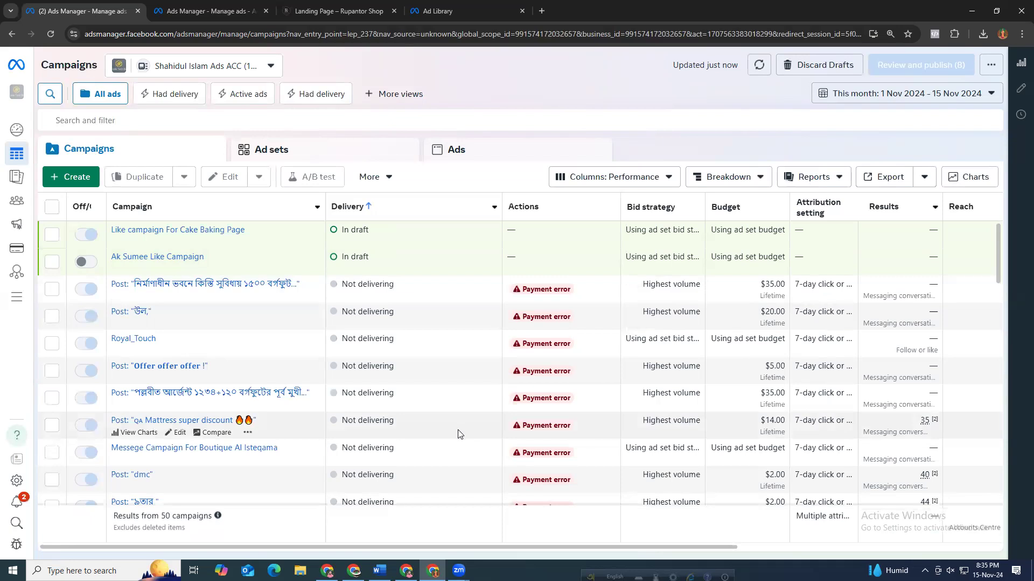
Set the campaigns list's reporting date range to 1 October 2024 through 15 November 2024.
scroll(455, 437, down, 3)
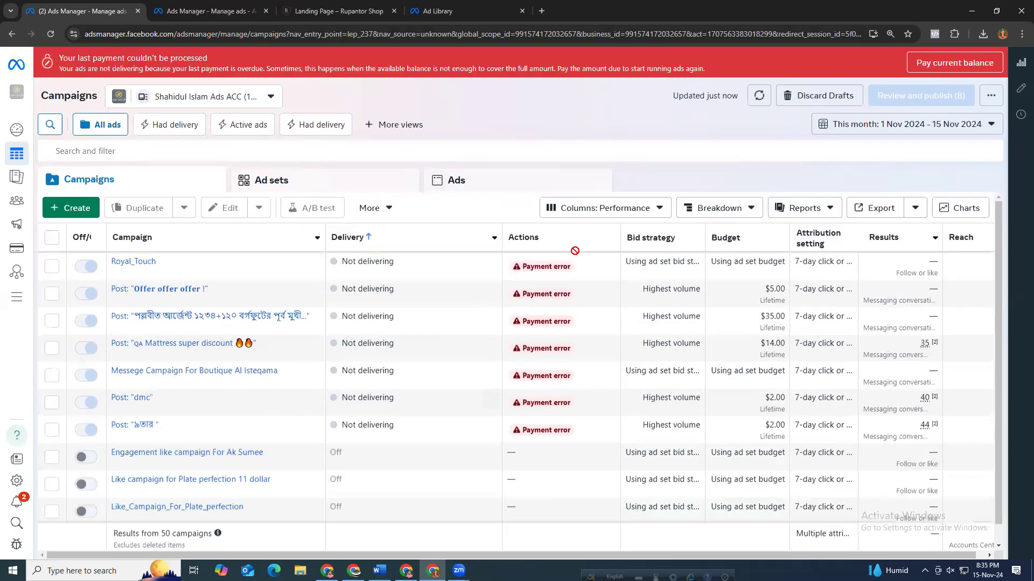
scroll(457, 400, down, 1)
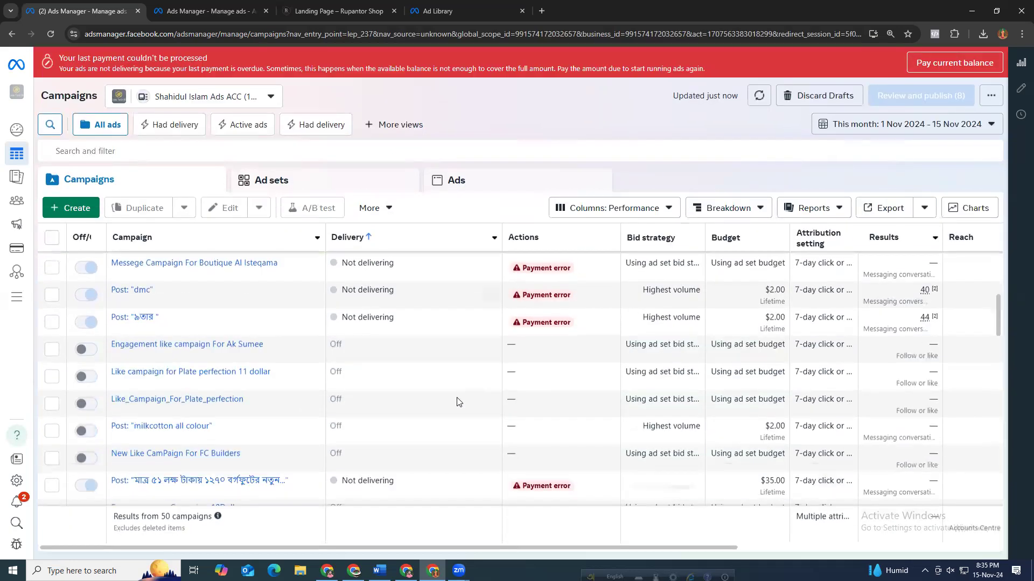
scroll(458, 403, down, 1)
scroll(461, 408, down, 3)
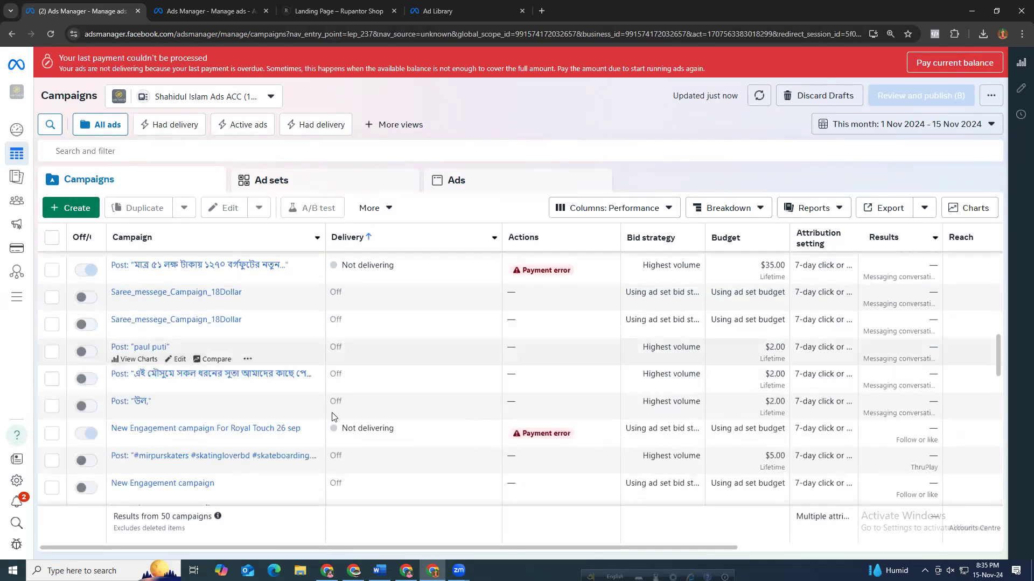
click(925, 130)
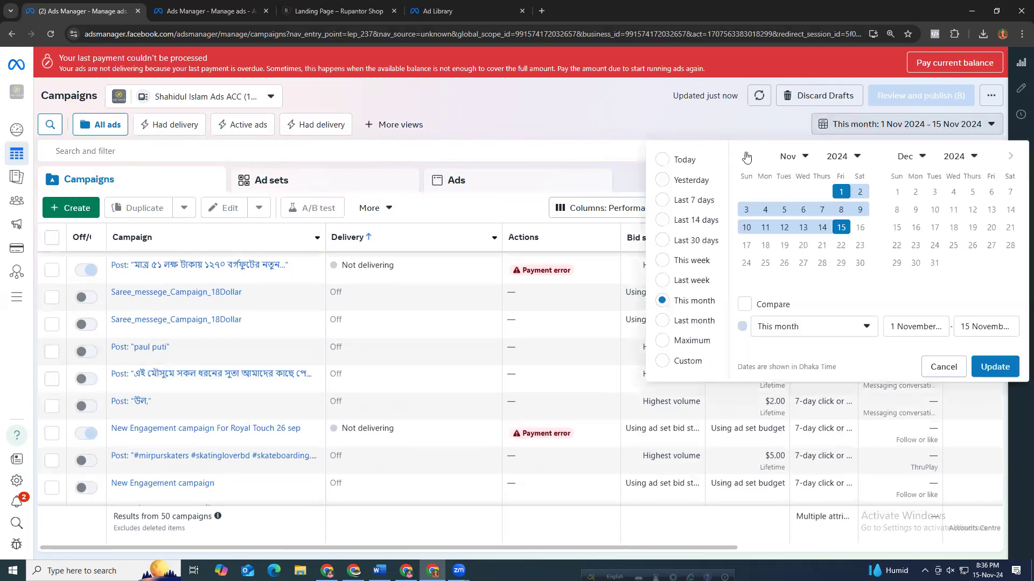
click(747, 157)
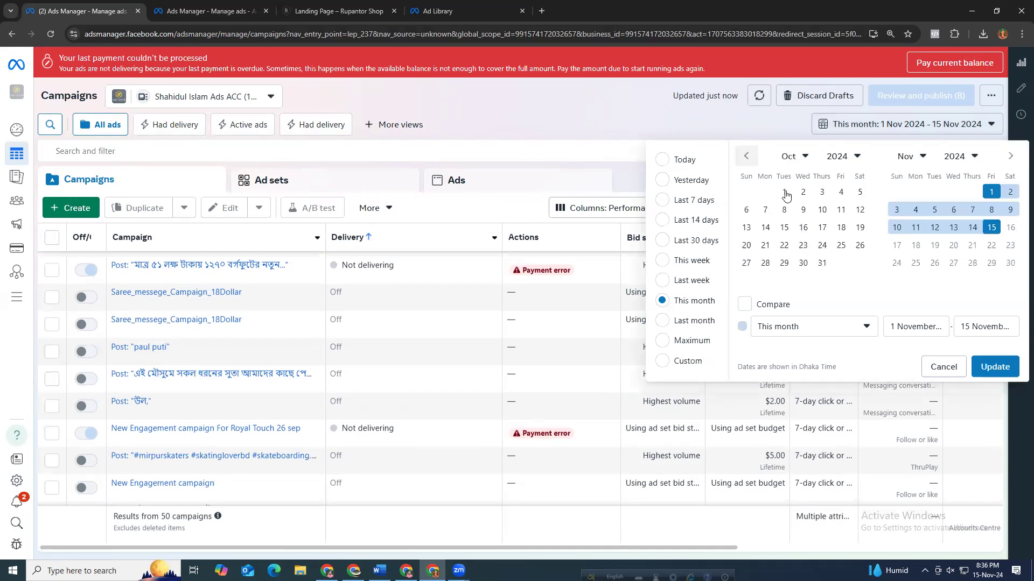
click(784, 193)
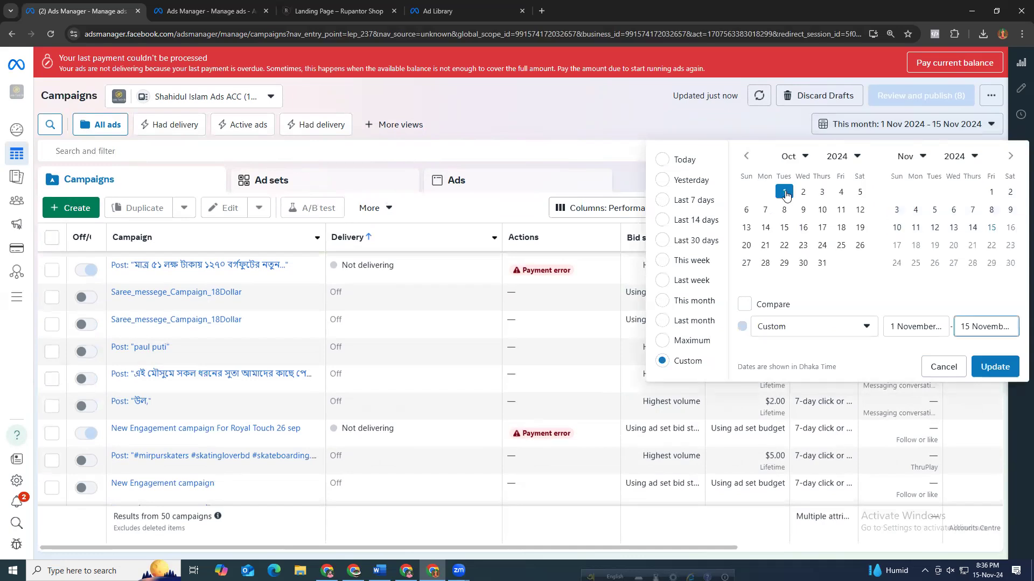
click(992, 232)
click(1002, 365)
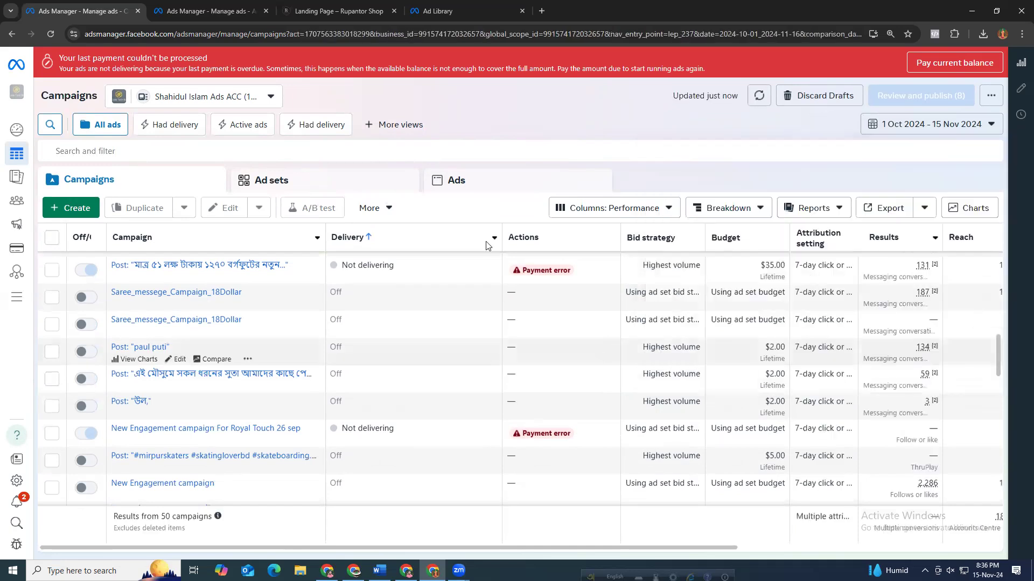
Open the Ads list and scroll across its performance columns, selecting the "dmc" post ad.
click(448, 183)
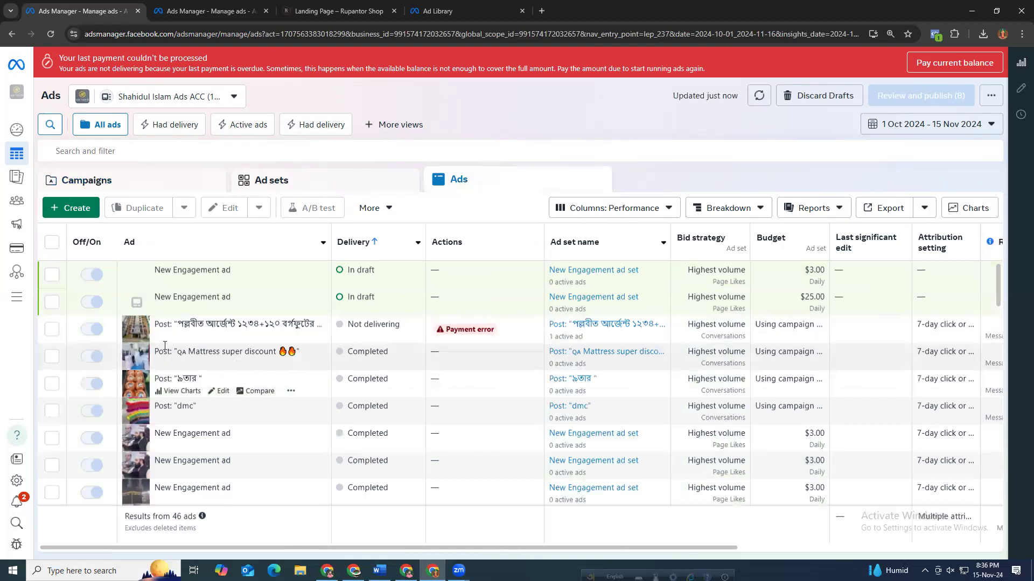
double_click(211, 349)
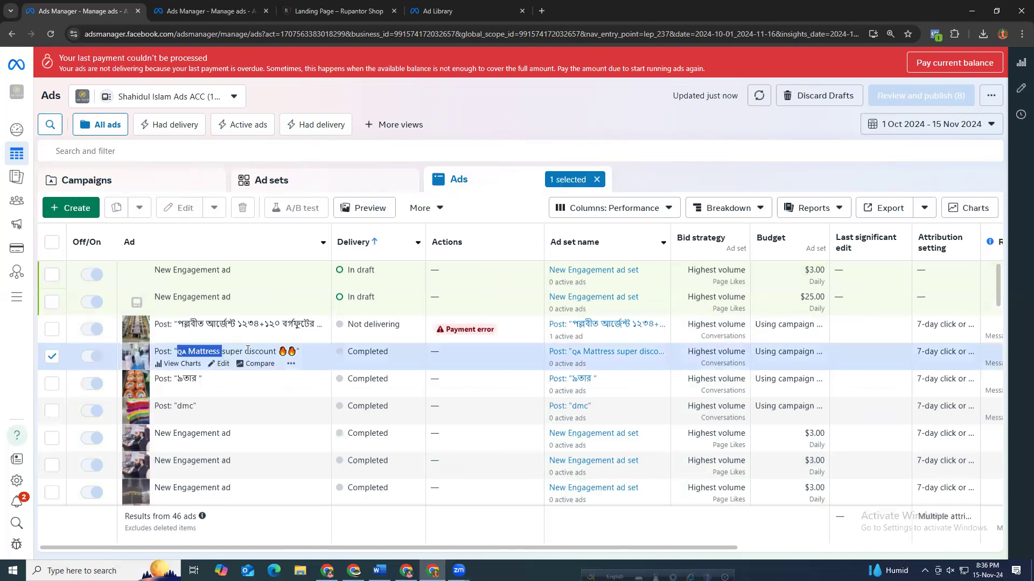
drag(211, 350, 279, 351)
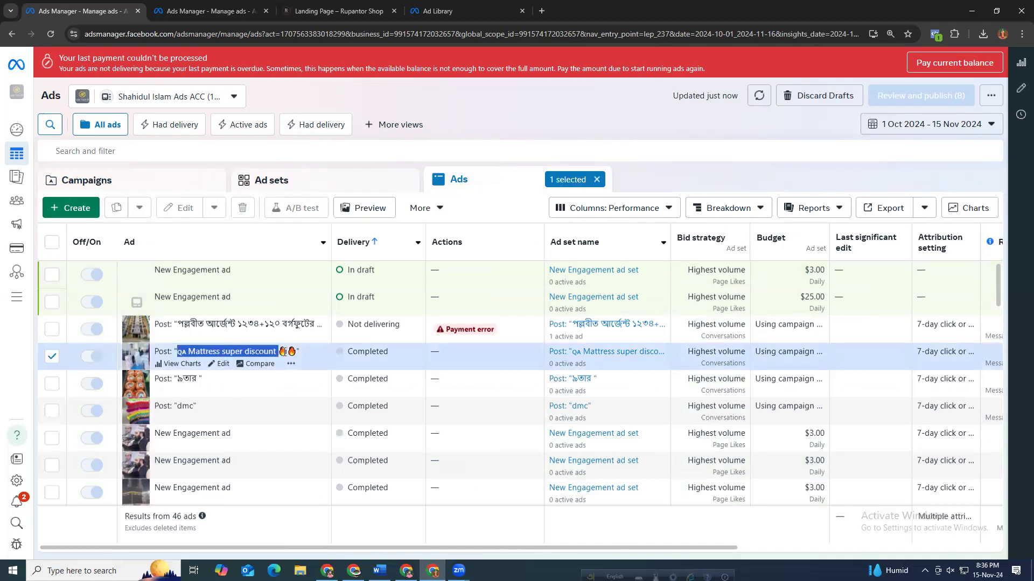
double_click(184, 404)
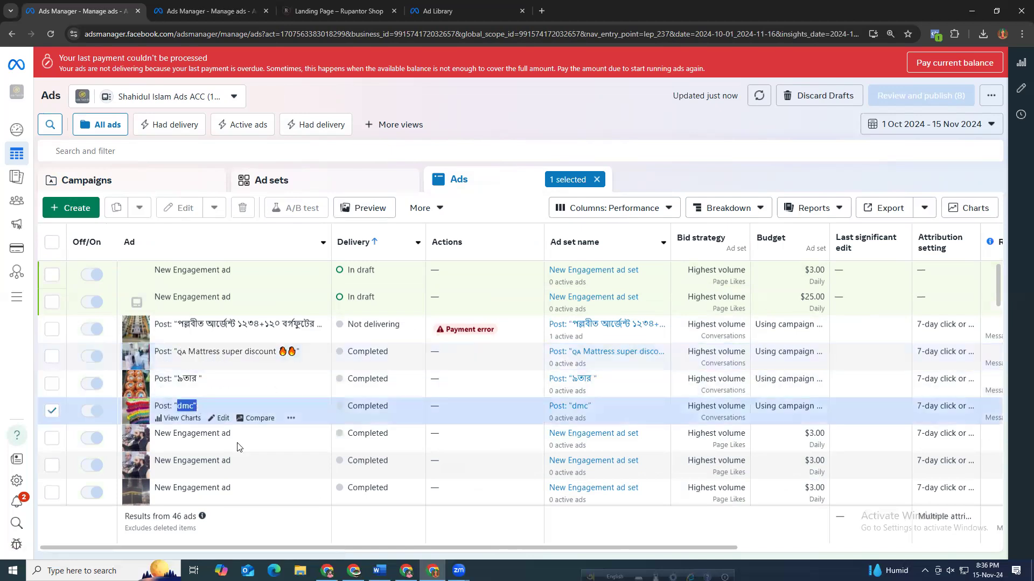
scroll(254, 546, right, 3)
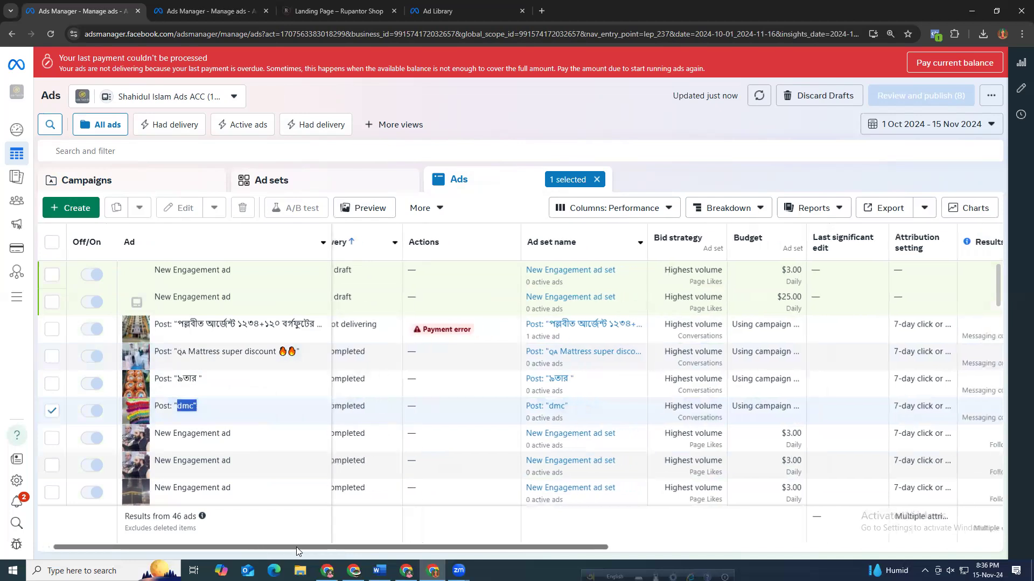
drag(166, 544, 47, 545)
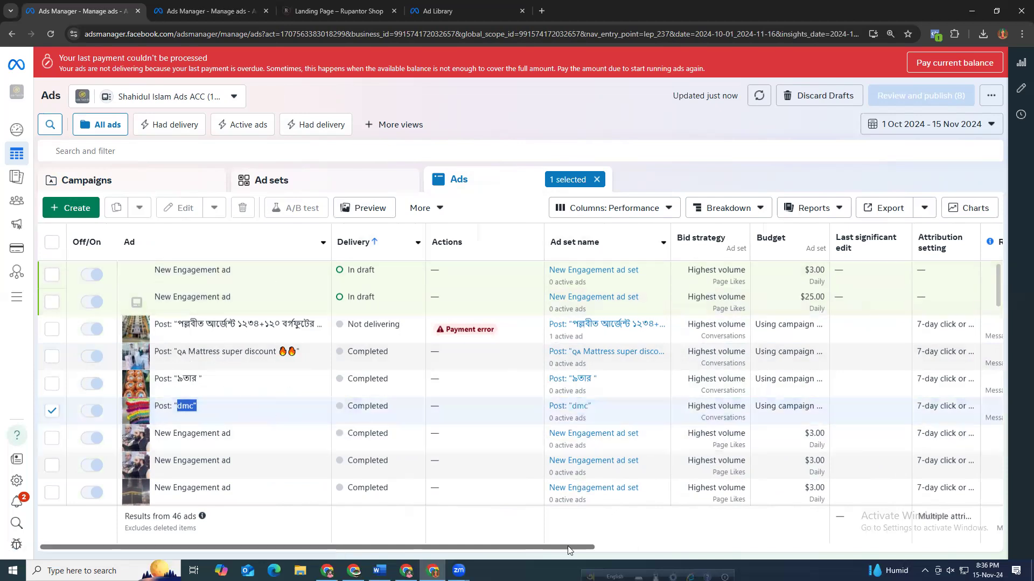
drag(570, 548, 883, 557)
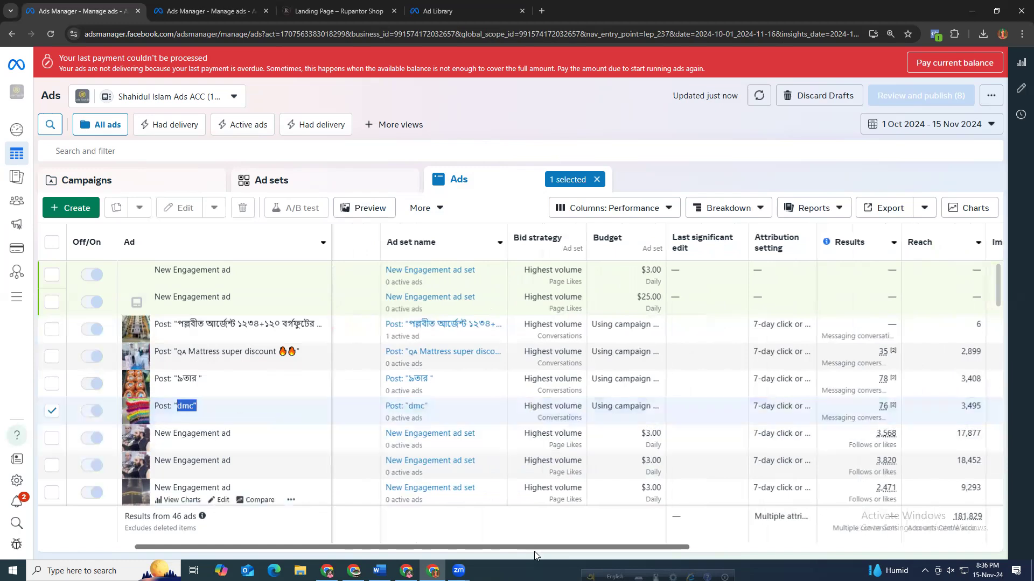
drag(535, 547, 702, 546)
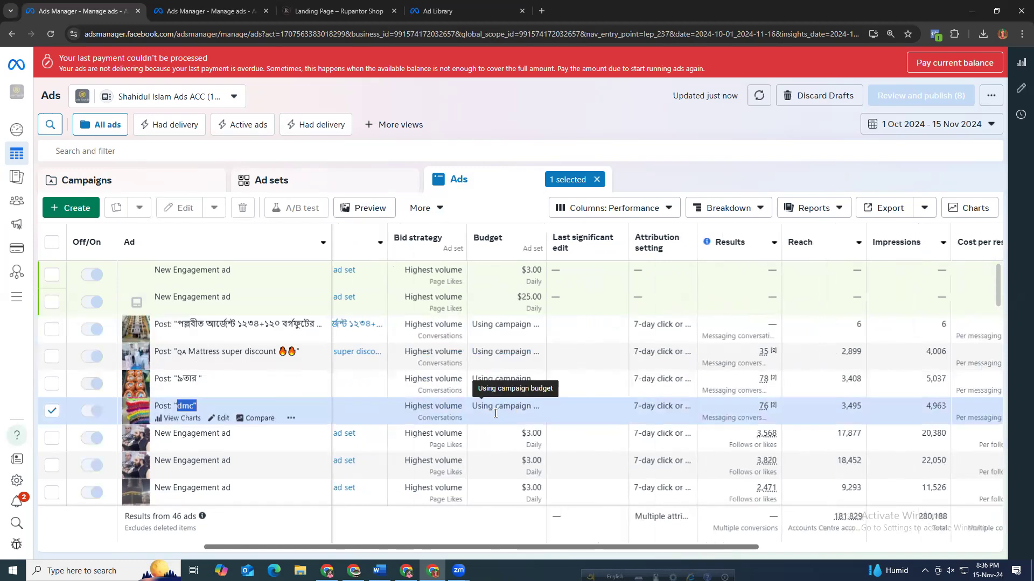
drag(554, 547, 740, 554)
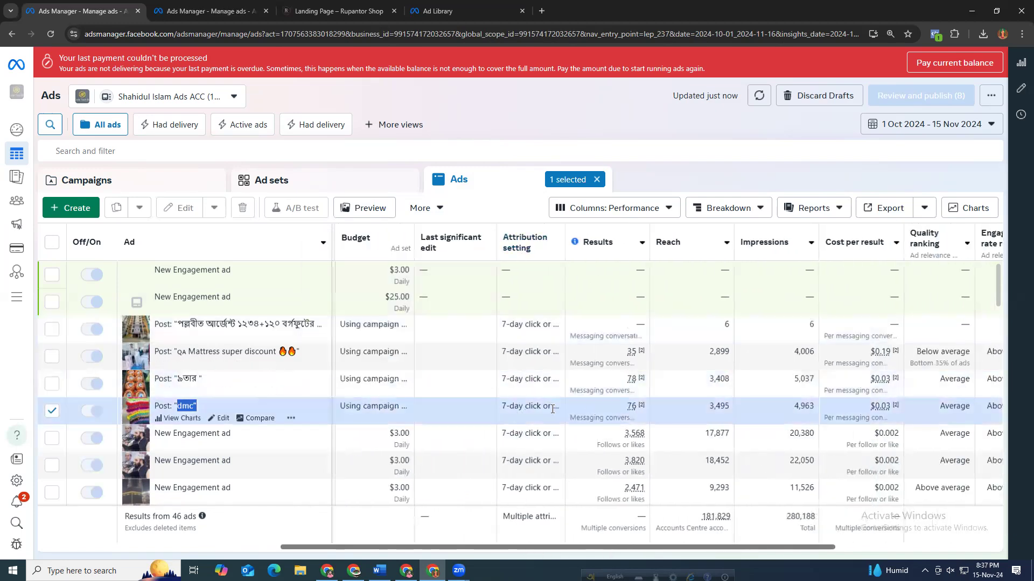
Examine the "dmc" ad's results breakdown, cost per result and amount spent.
click(638, 406)
triple_click(637, 406)
mouse_move(644, 404)
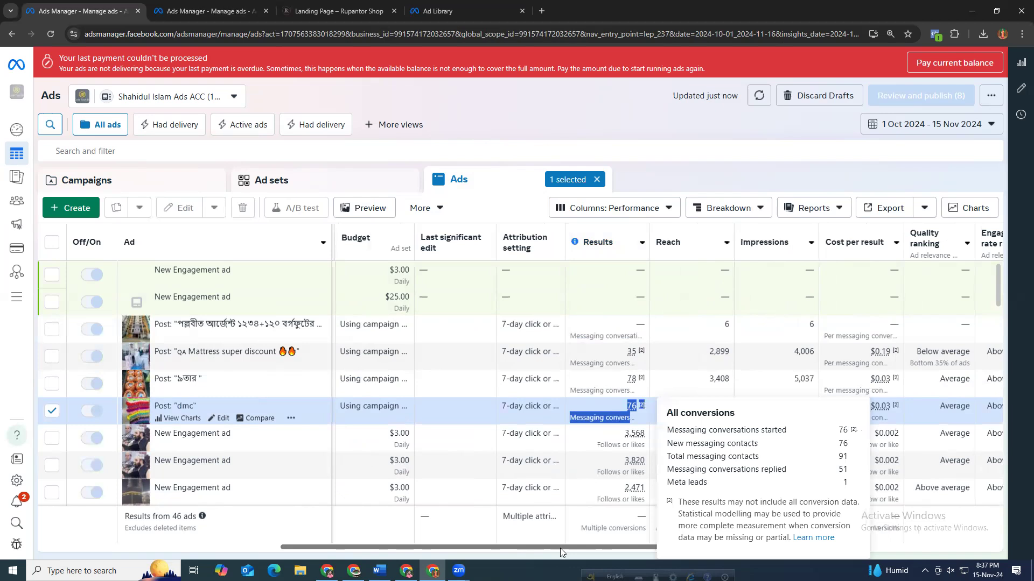
drag(575, 546, 596, 543)
scroll(596, 544, right, 3)
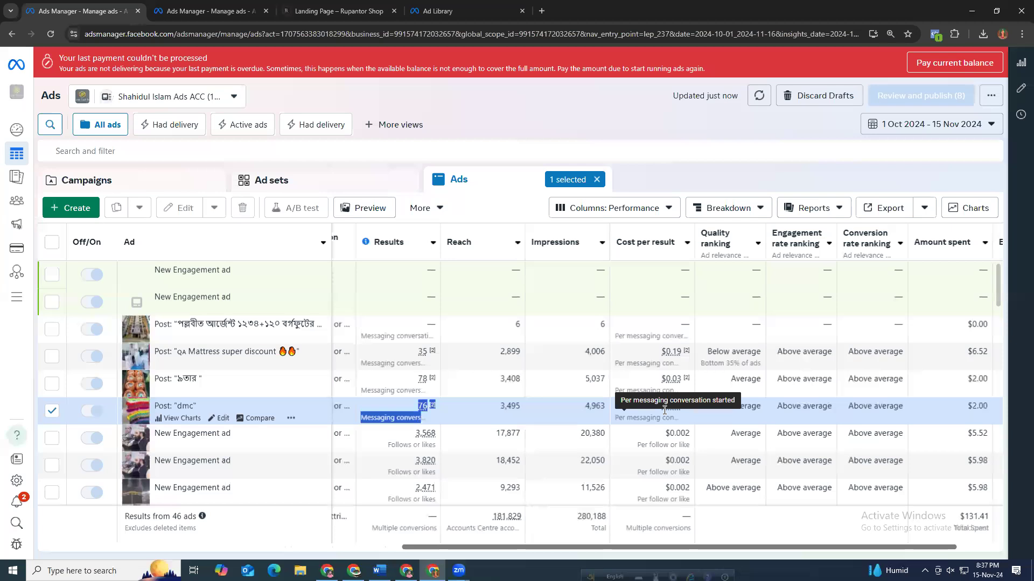
mouse_move(660, 406)
mouse_down()
mouse_move(689, 406)
mouse_move(677, 406)
mouse_up()
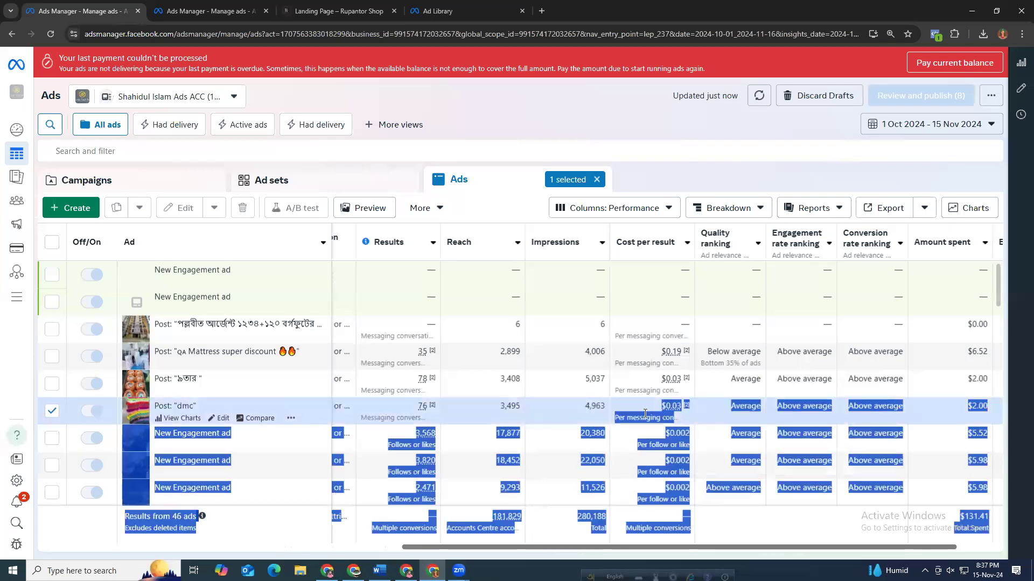
click(974, 413)
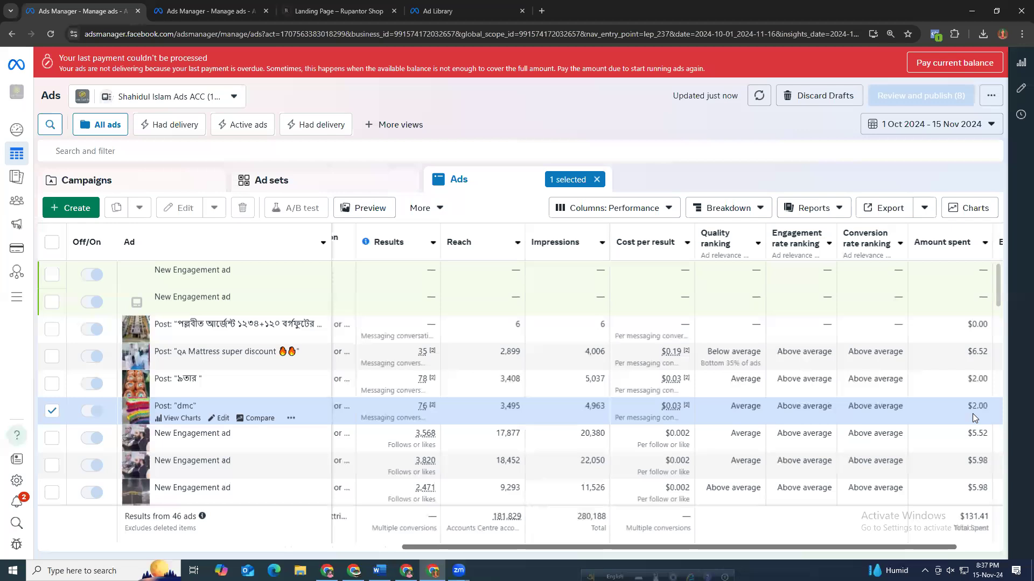
drag(968, 407, 987, 408)
drag(662, 406, 683, 404)
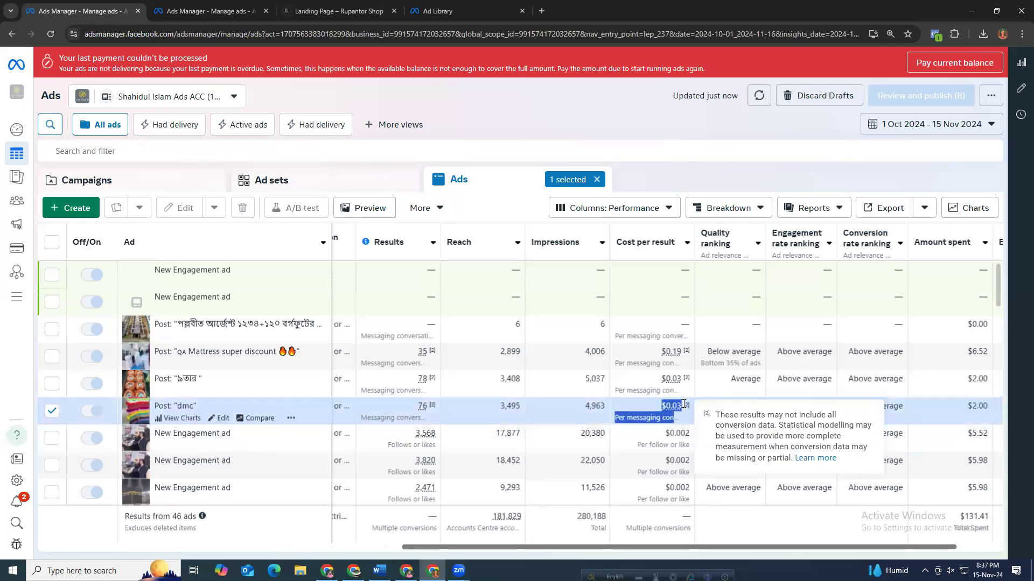
drag(671, 547, 857, 547)
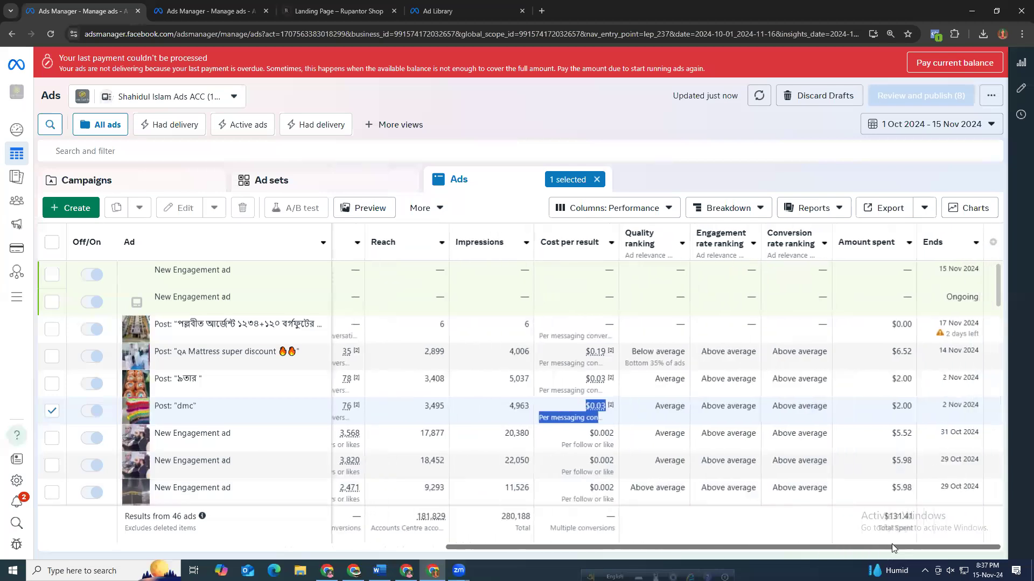
click(596, 406)
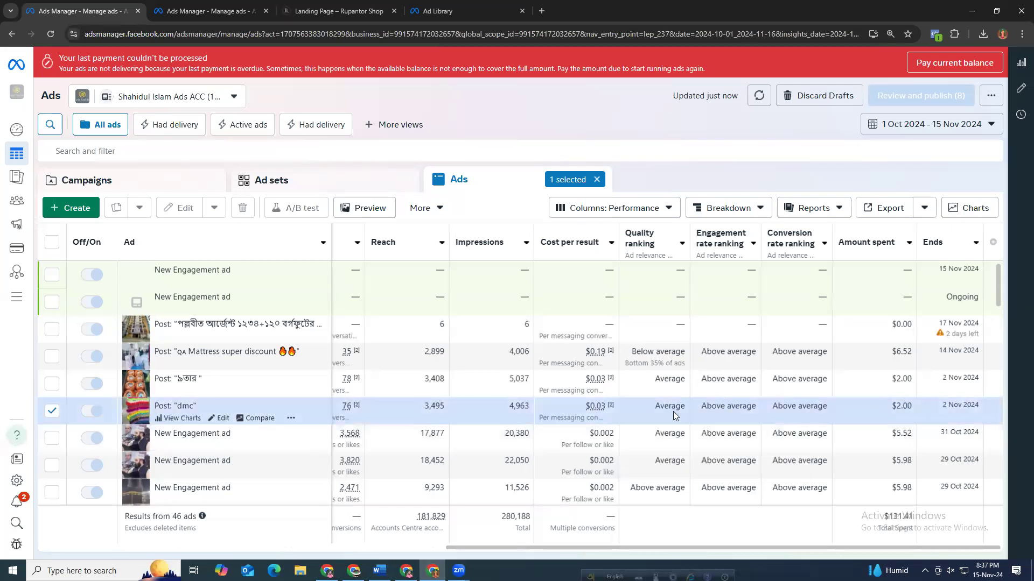
triple_click(355, 407)
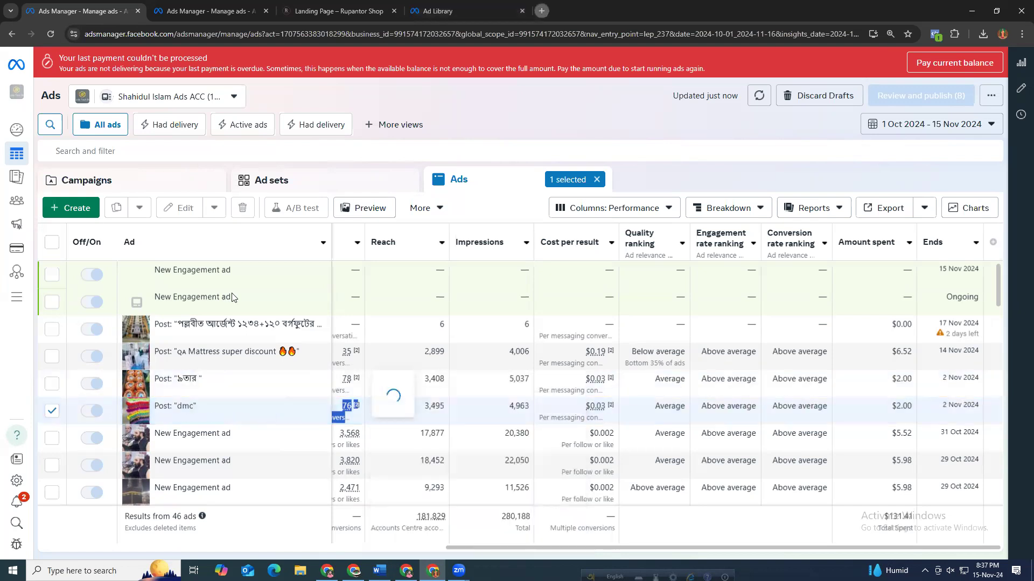
In a new browser tab, search Google to convert 0.03 USD to BDT.
click(541, 11)
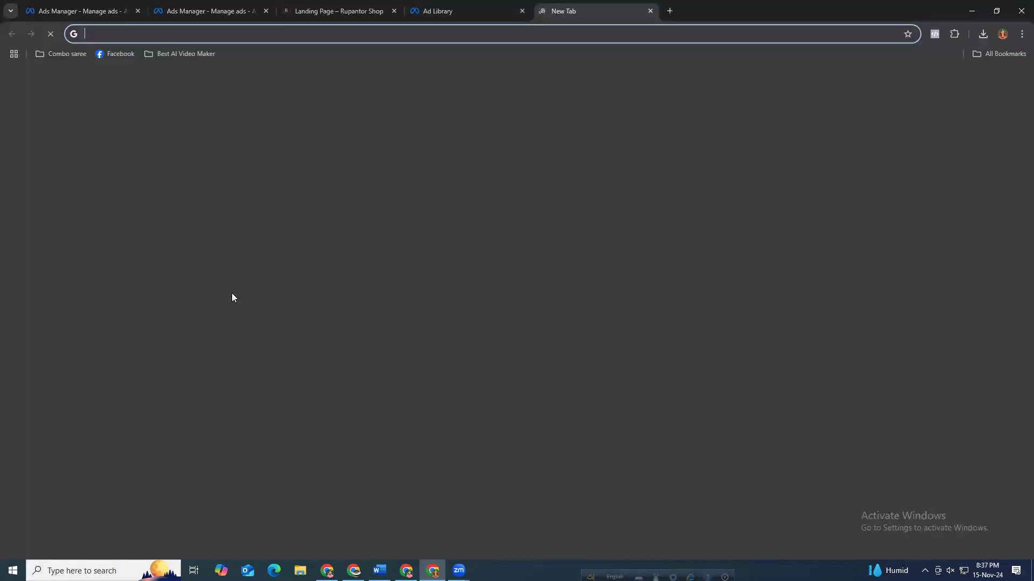
text(0.03)
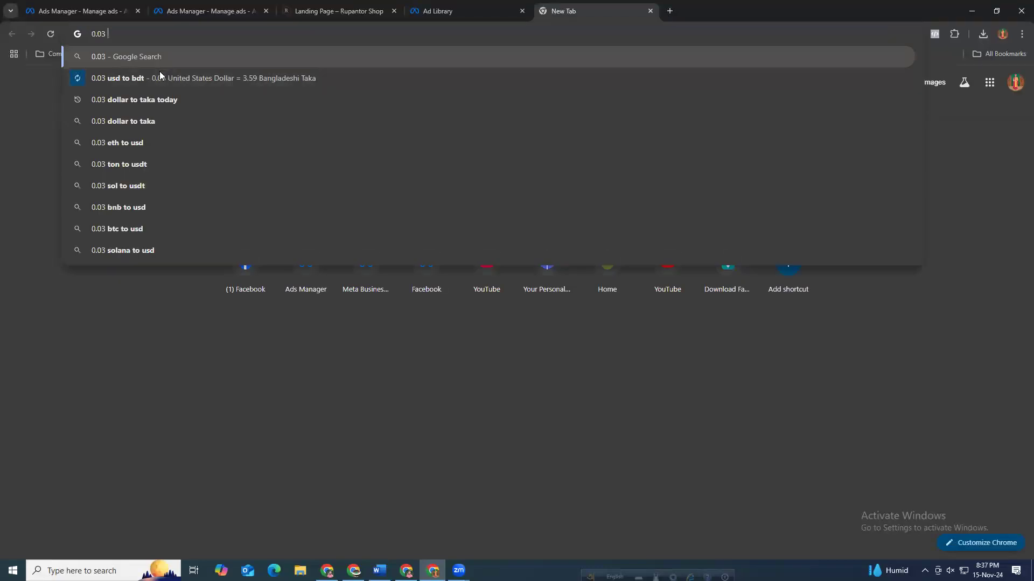
click(172, 78)
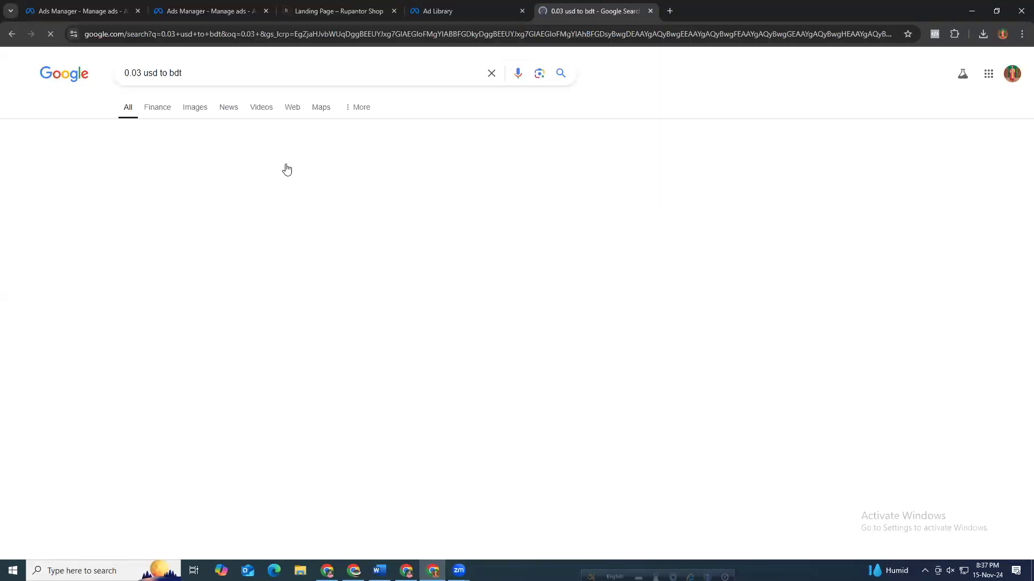
double_click(114, 169)
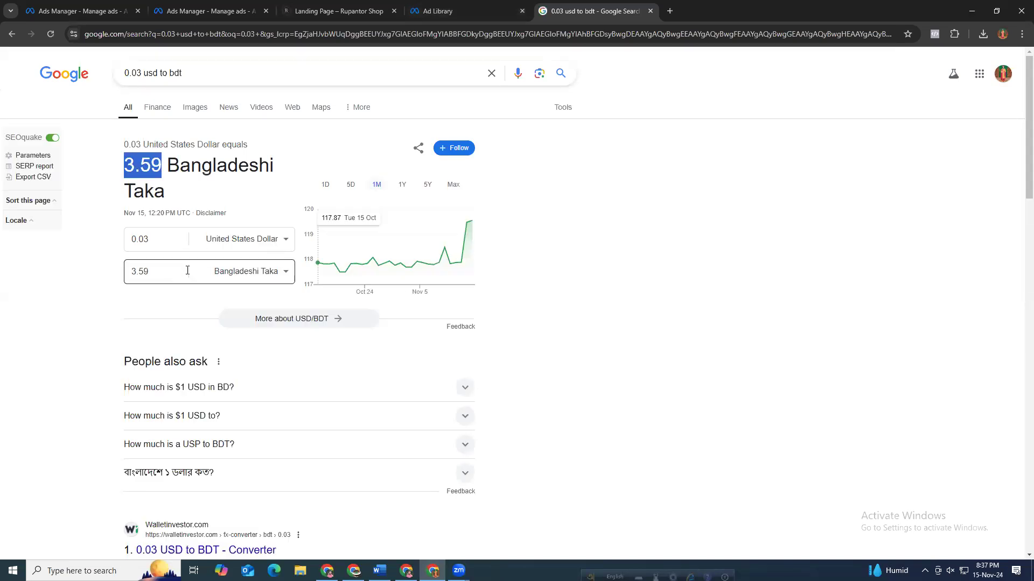
Change the currency search to 0.09 USD to BDT.
click(446, 8)
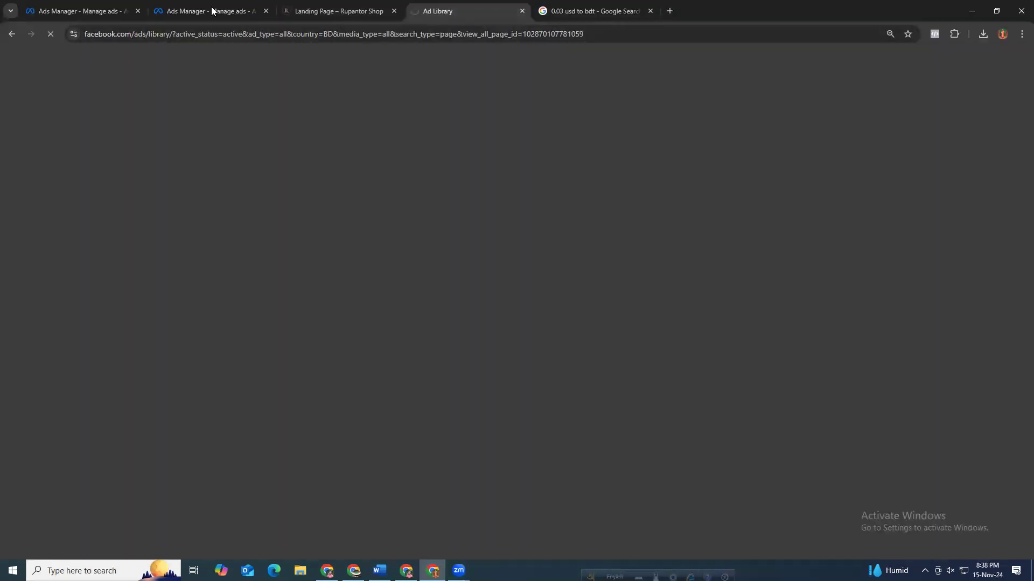
click(212, 11)
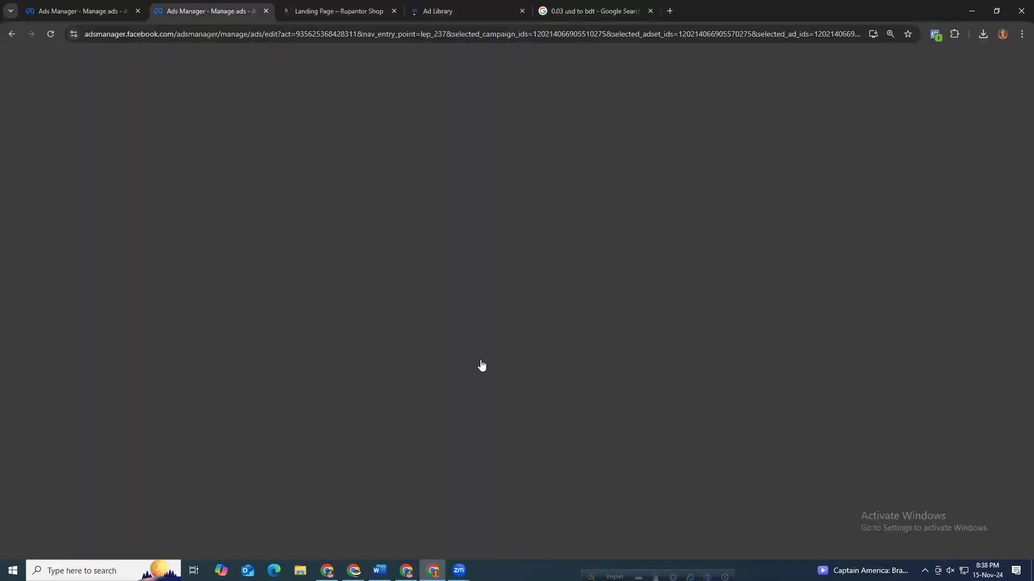
click(586, 11)
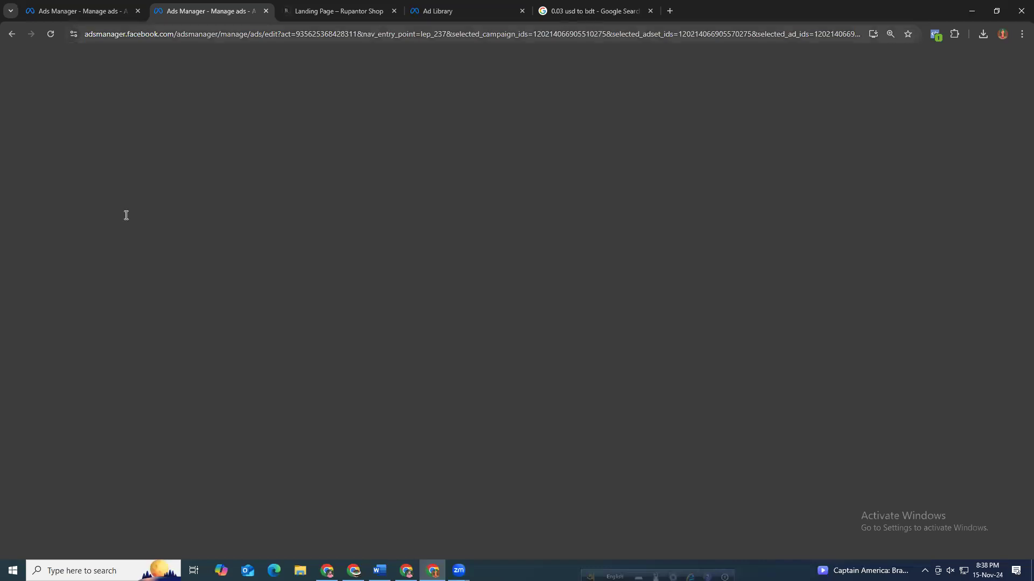
click(142, 73)
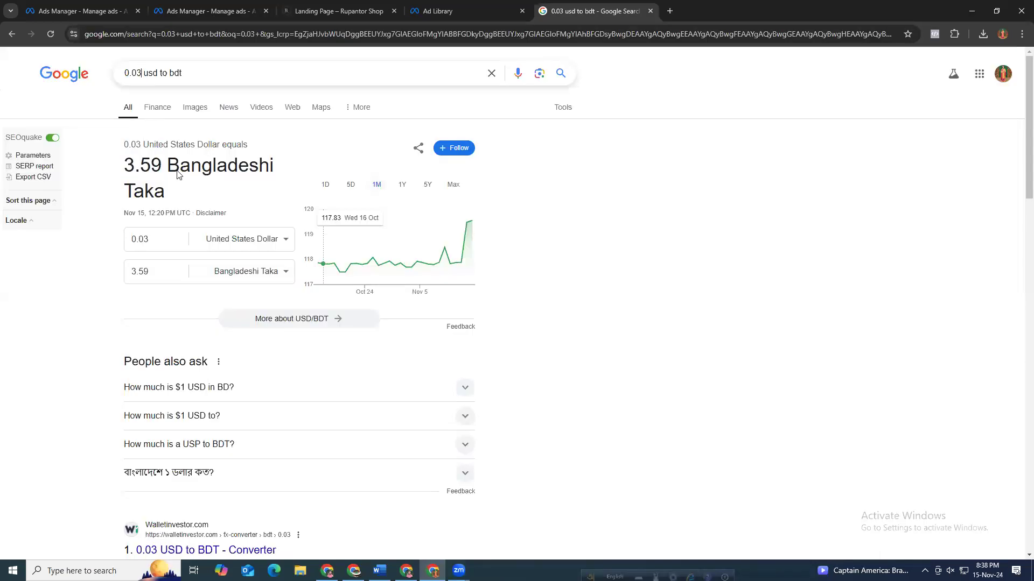
key(BackSpace)
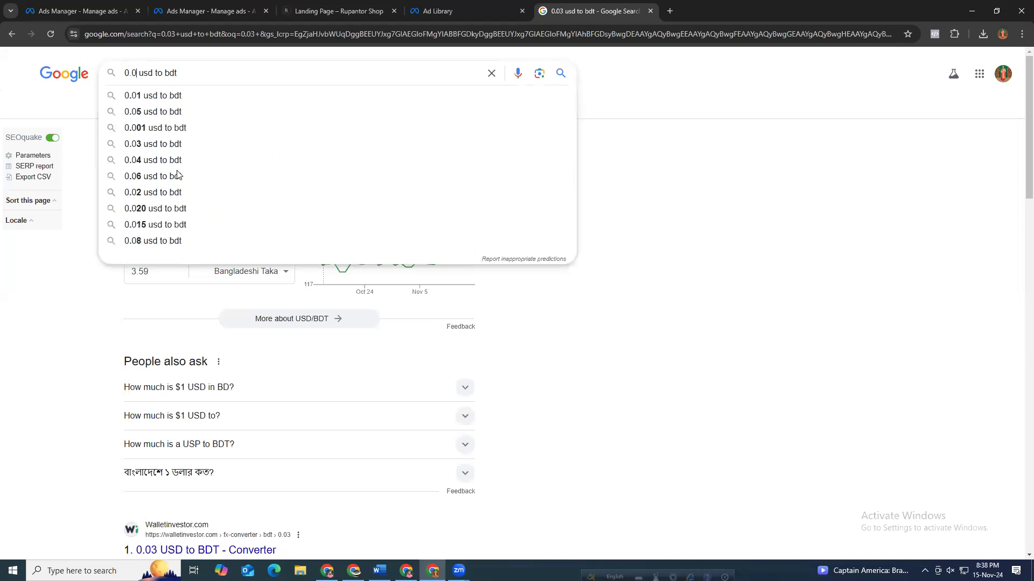
text(9)
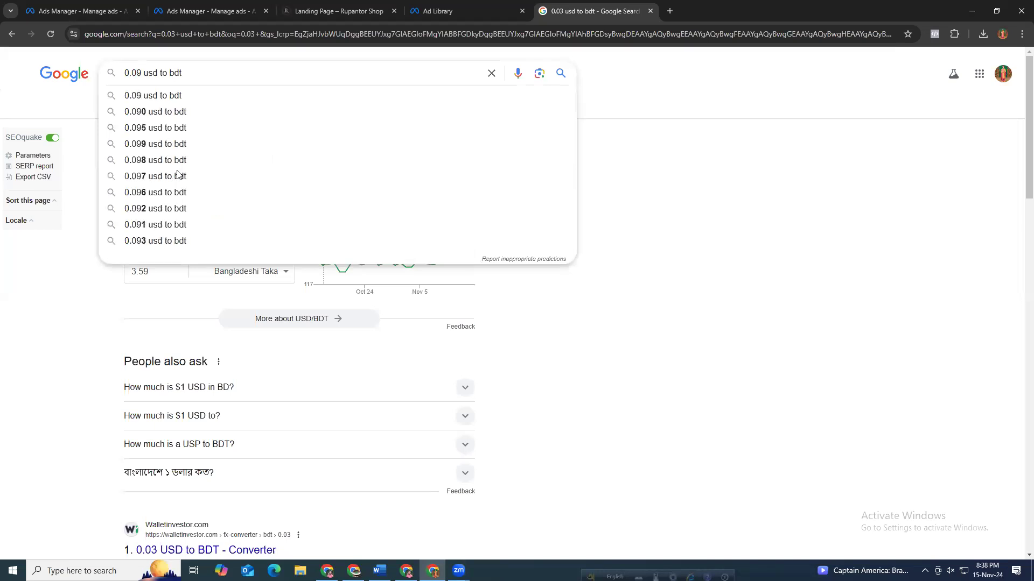
key(Return)
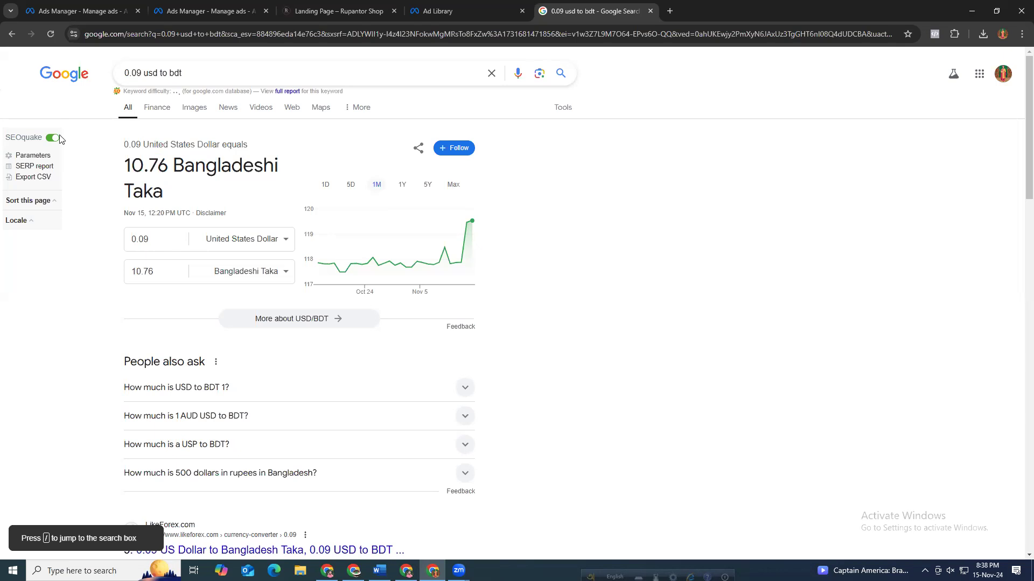
Change the currency search to 0.11 USD to BDT.
click(142, 73)
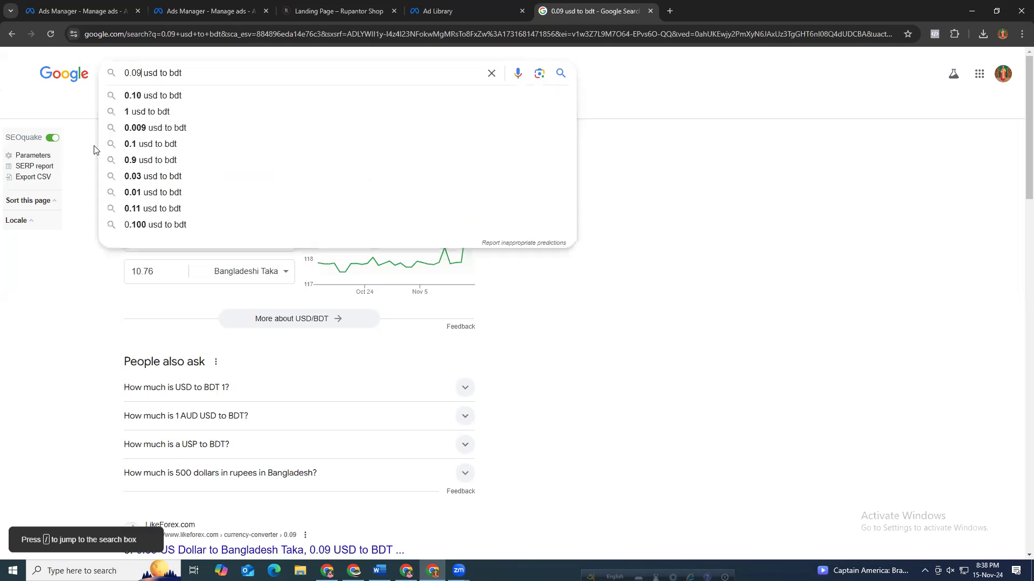
key(BackSpace)
key(BackSpace)
key(BackSpace)
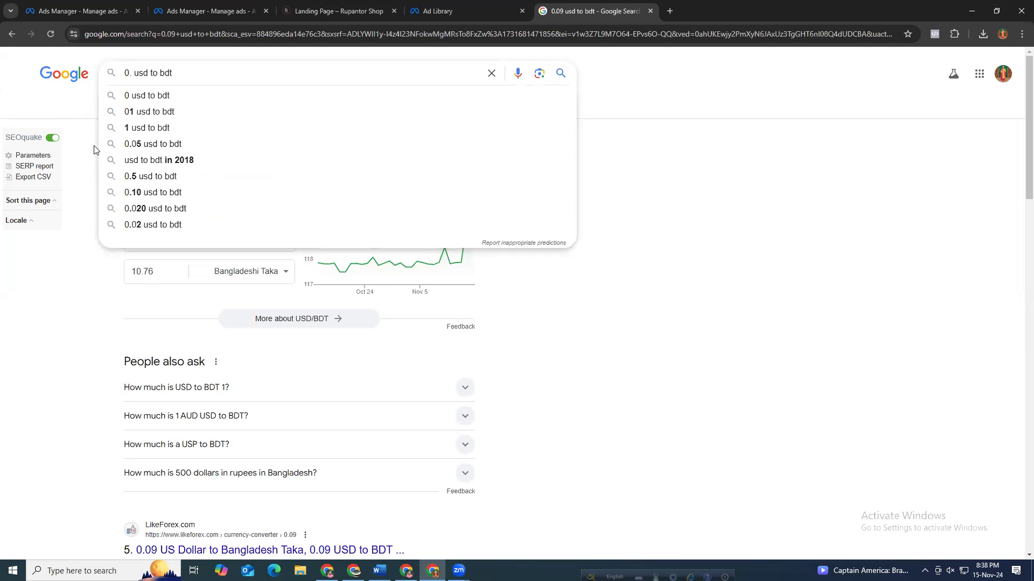
text(.11)
key(Return)
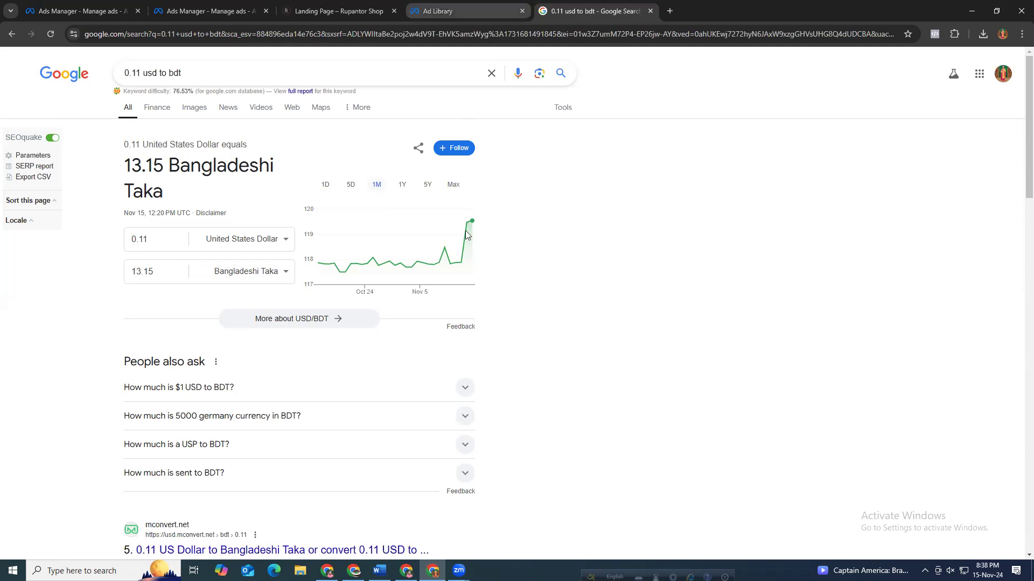
Return to the Ads list and check the total amount spent for the period.
click(433, 10)
click(218, 9)
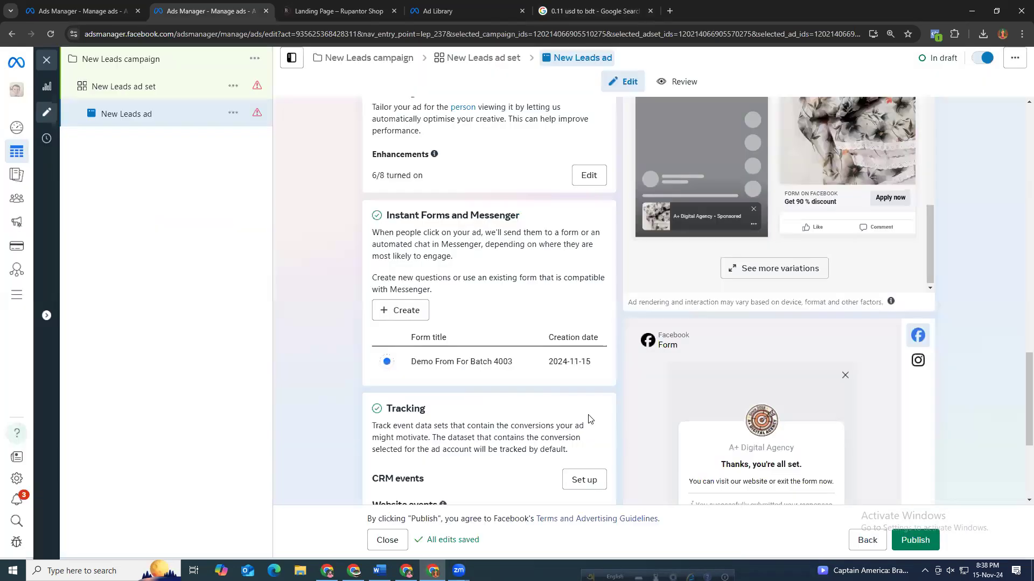
scroll(588, 413, down, 4)
key(ctrl+Page_Up)
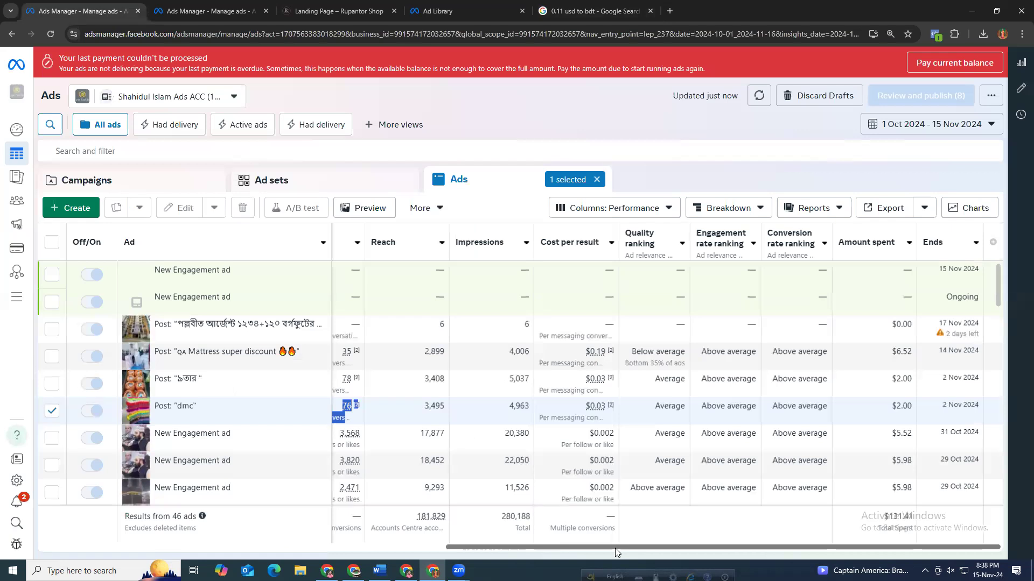
double_click(897, 517)
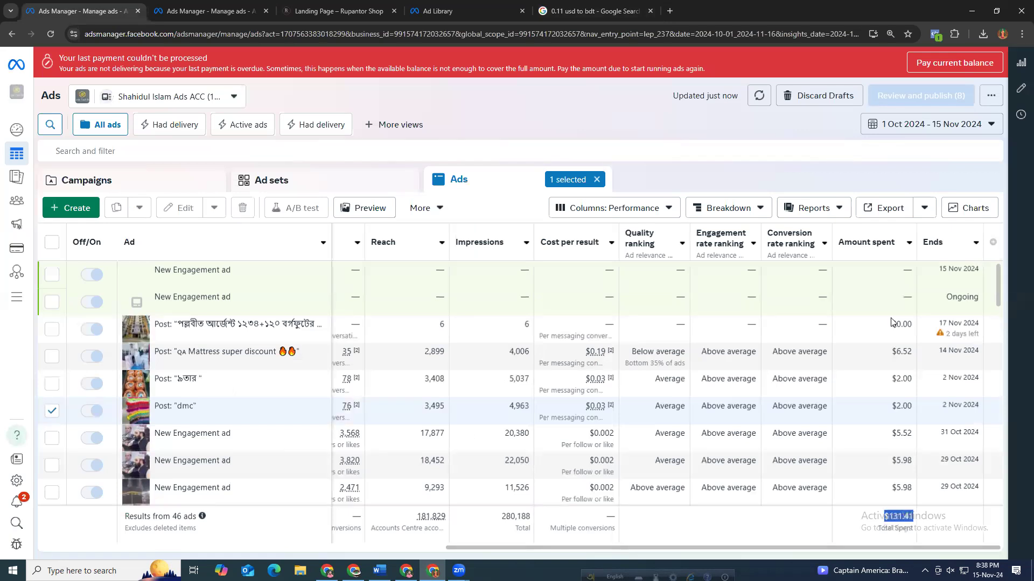
click(917, 481)
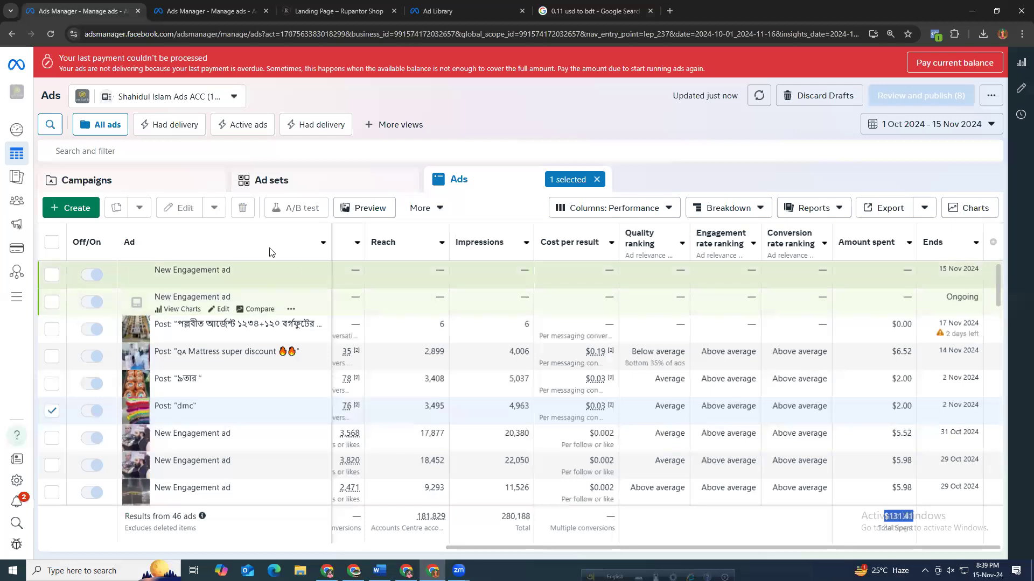
Switch to the Campaigns level and scroll through the full campaign list for the period.
click(268, 186)
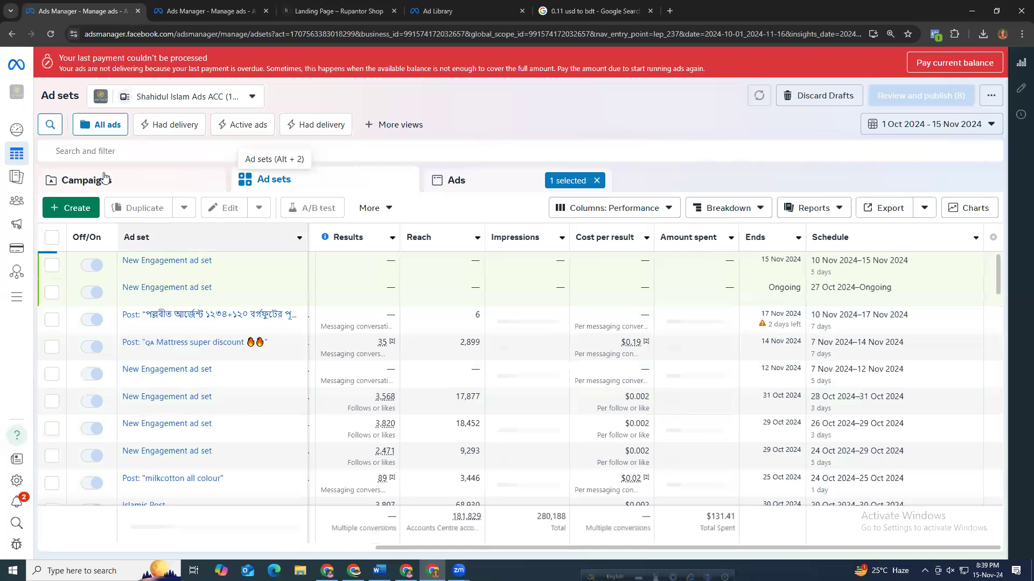
click(126, 177)
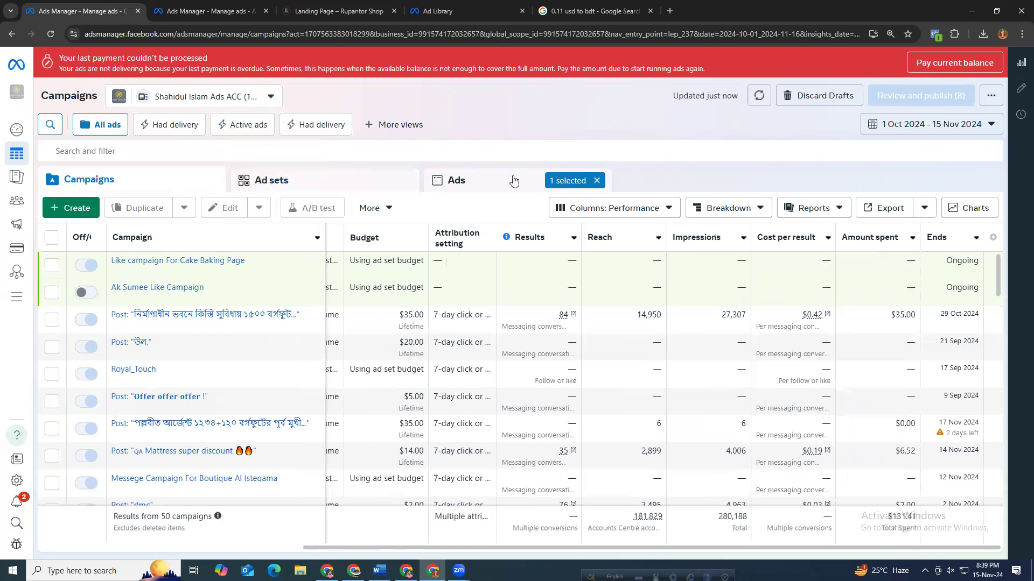
scroll(479, 435, down, 1)
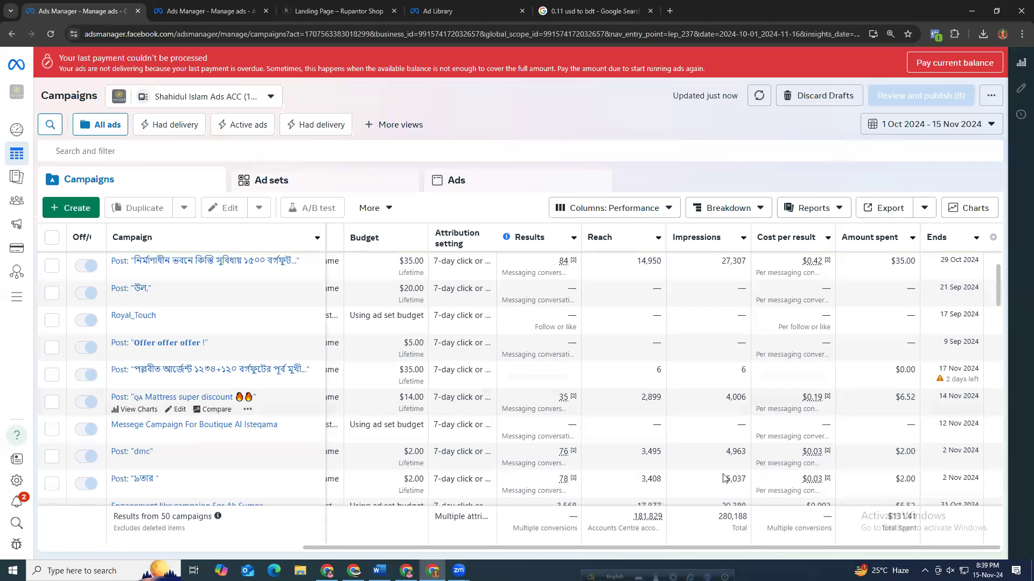
scroll(724, 478, down, 10)
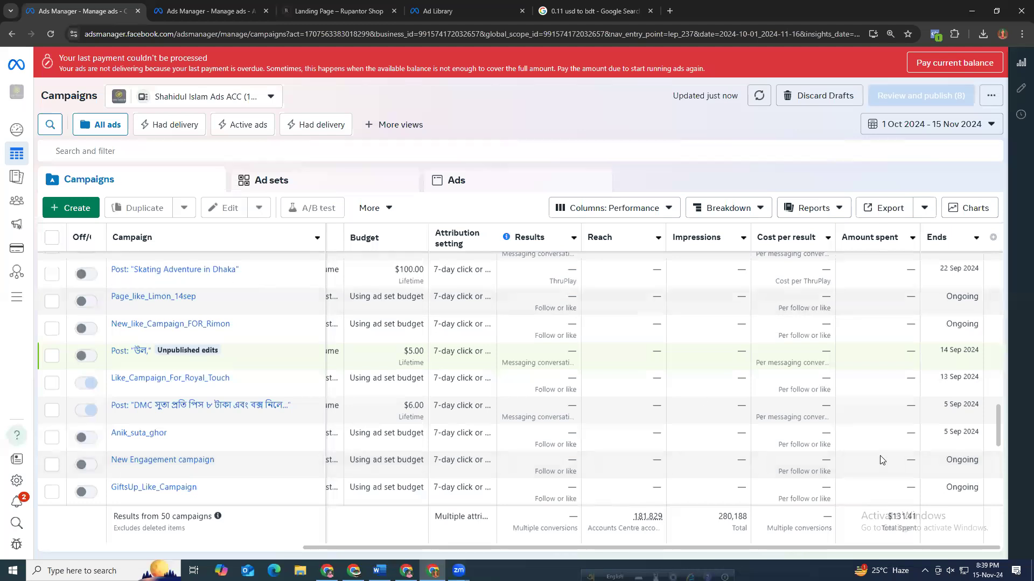
drag(160, 518, 114, 534)
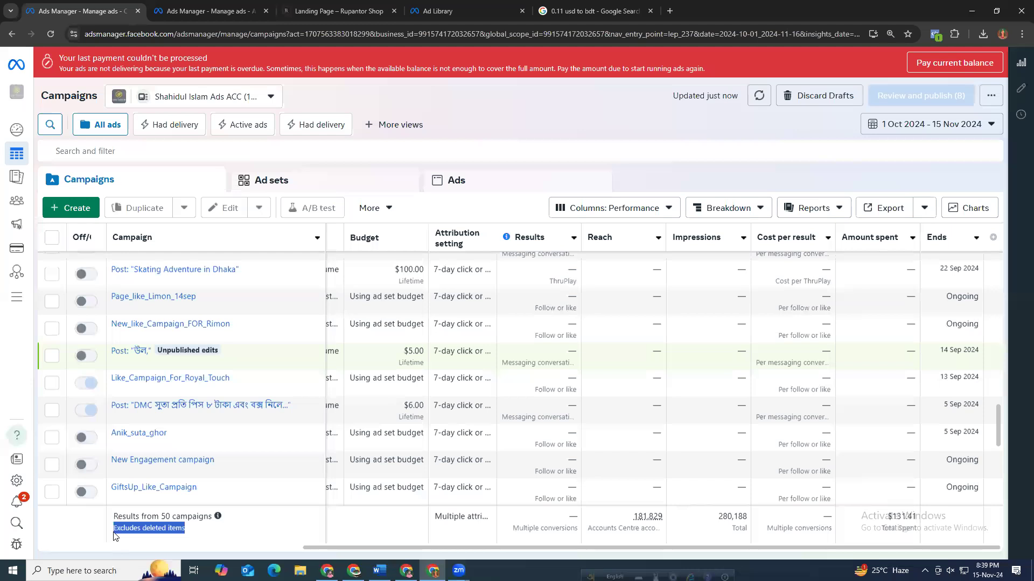
scroll(591, 487, down, 5)
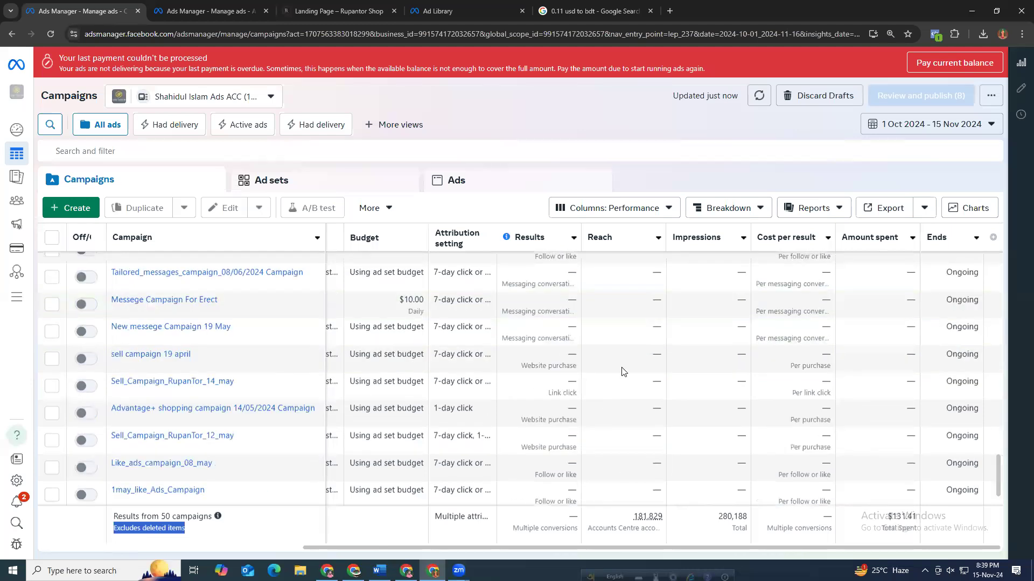
scroll(621, 365, up, 1)
scroll(619, 355, up, 10)
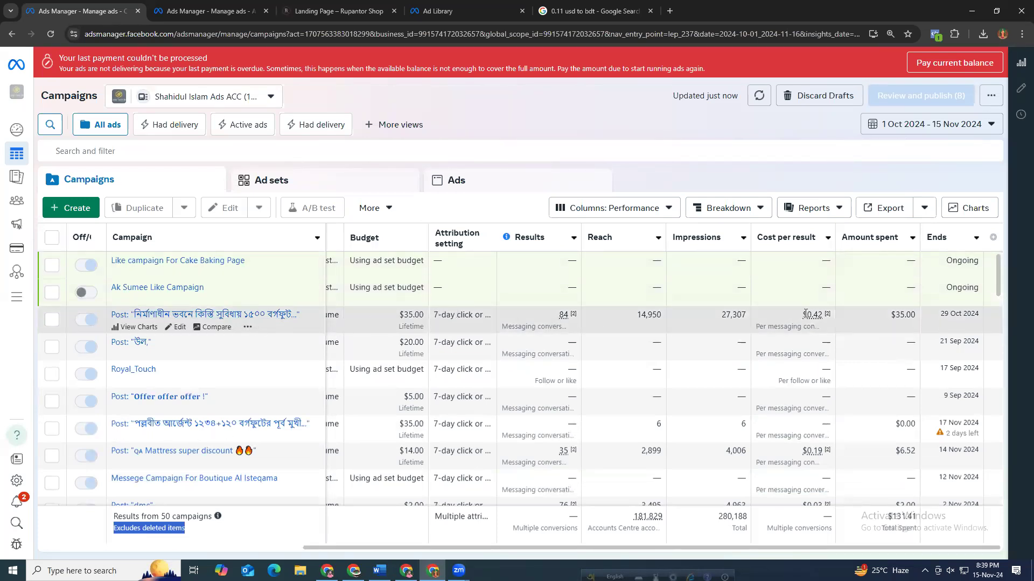
Examine the cost per result of the top messaging campaign by highlighting its value.
double_click(828, 314)
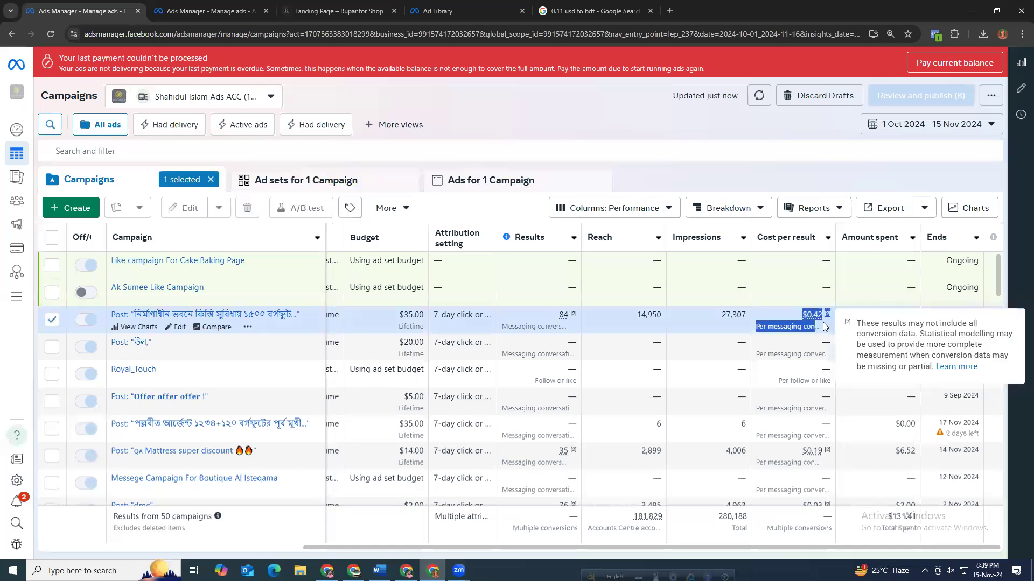
click(821, 328)
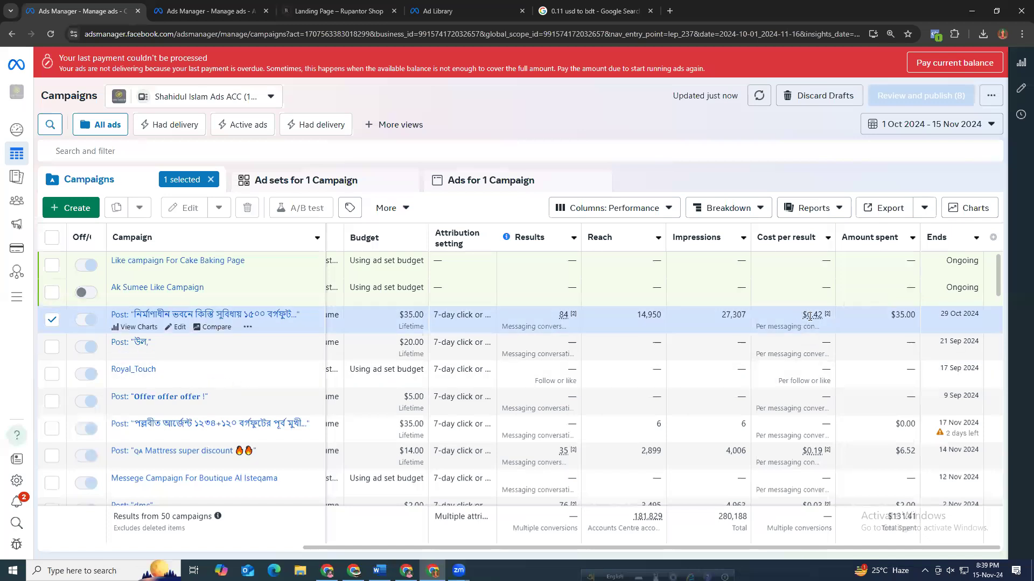
mouse_move(810, 315)
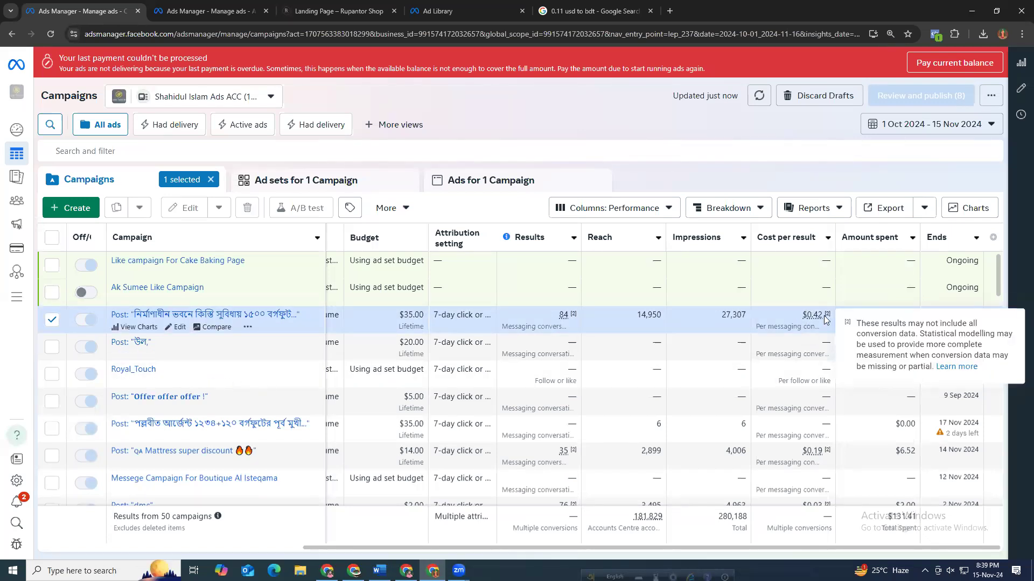
triple_click(829, 317)
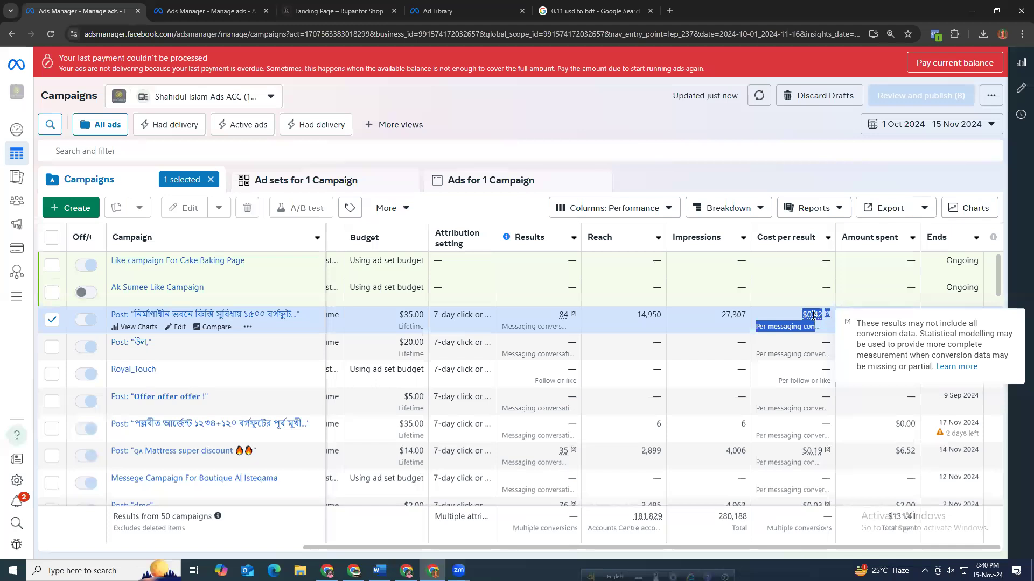
click(824, 314)
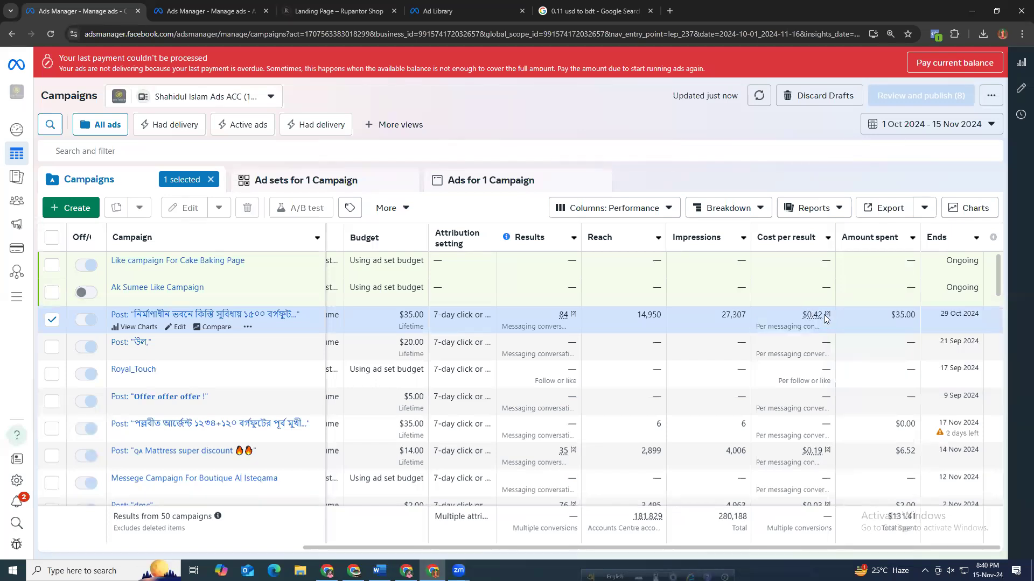
triple_click(836, 318)
drag(835, 322, 836, 323)
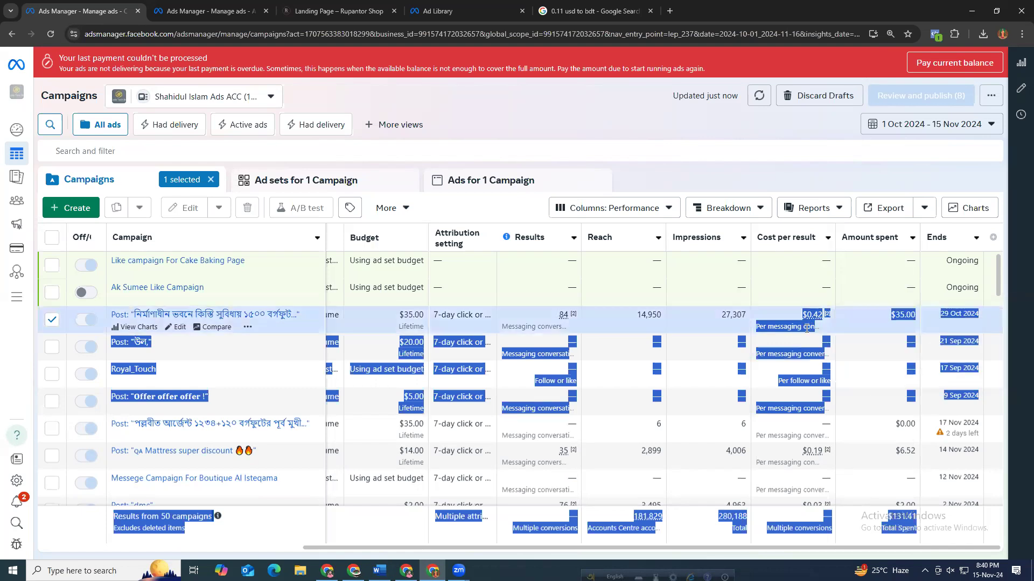
click(802, 336)
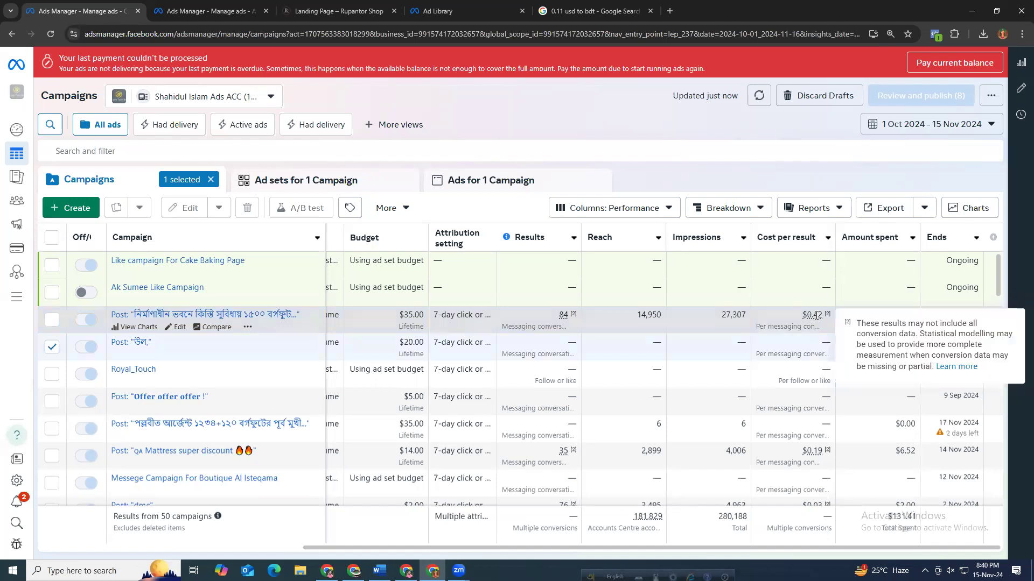
drag(826, 318, 817, 344)
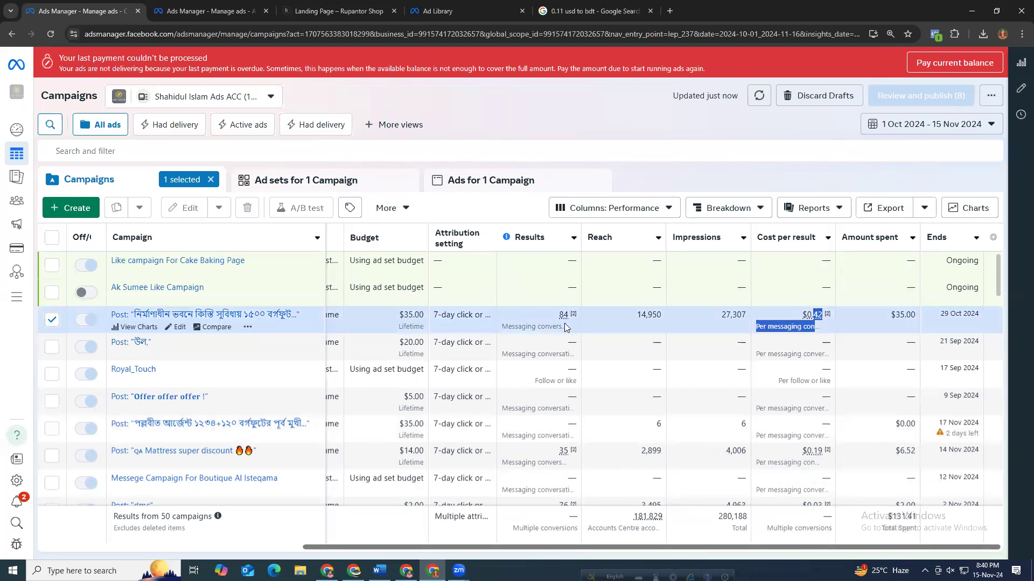
click(802, 315)
drag(802, 315, 828, 315)
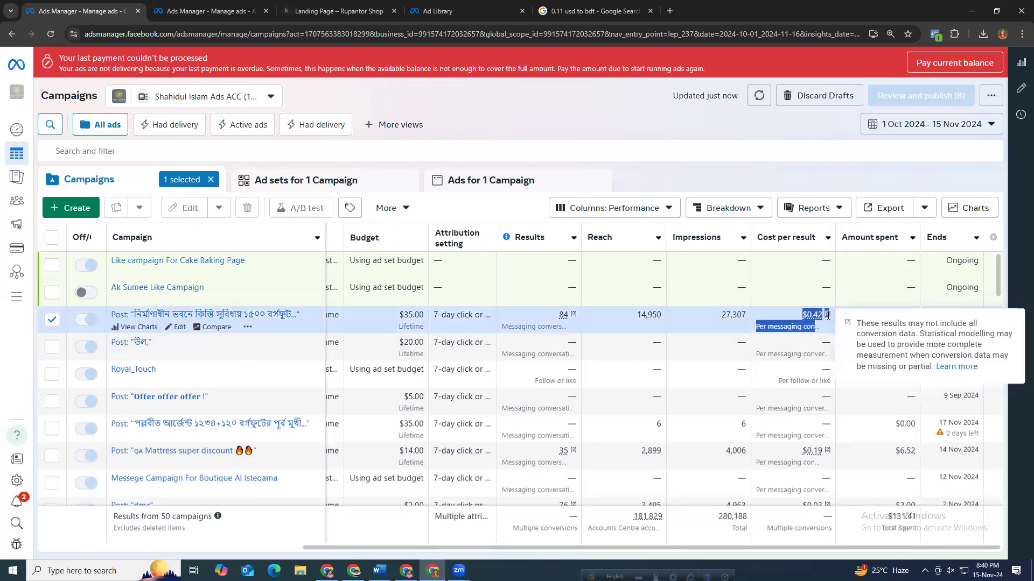
click(774, 315)
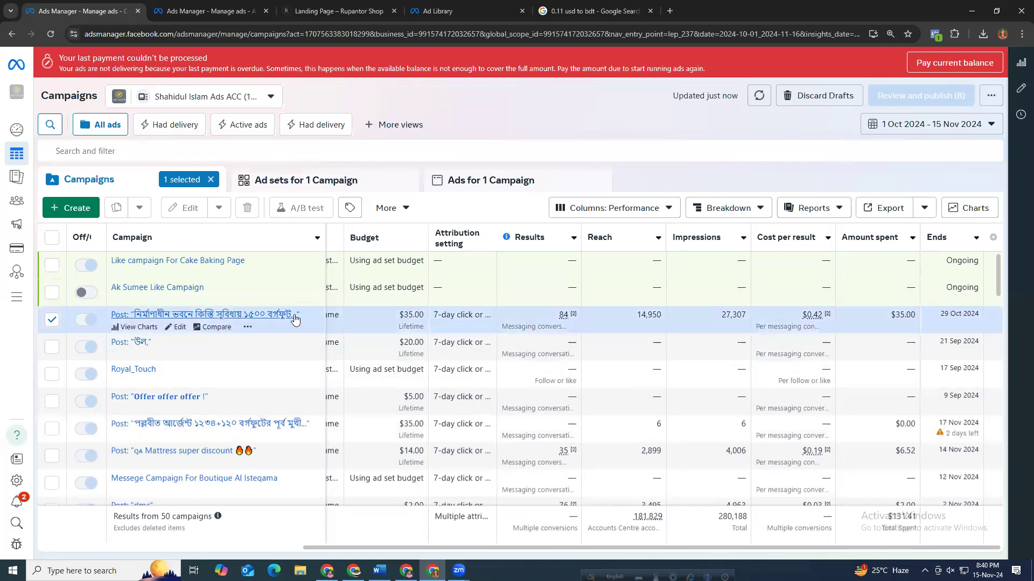
mouse_move(801, 315)
mouse_down()
mouse_move(826, 317)
mouse_move(801, 315)
mouse_move(810, 325)
mouse_up()
click(803, 314)
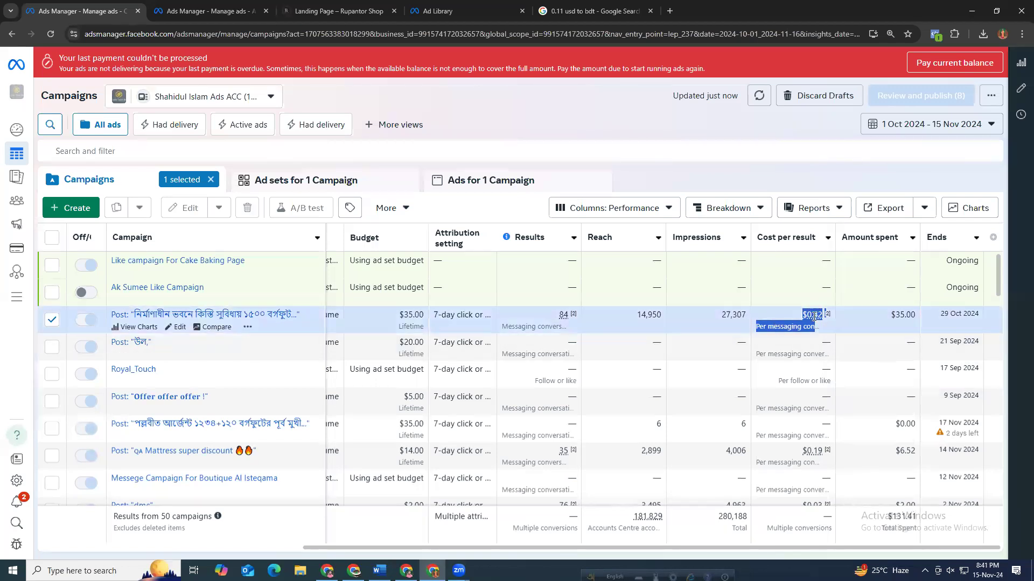
mouse_move(810, 317)
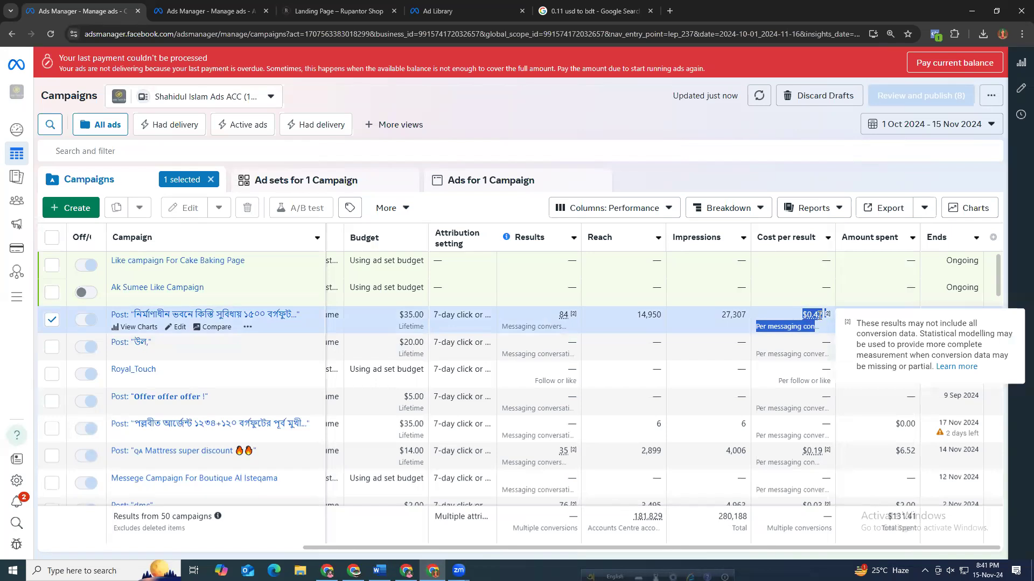
Highlight the same campaign's impressions and amount spent values to review them.
click(754, 319)
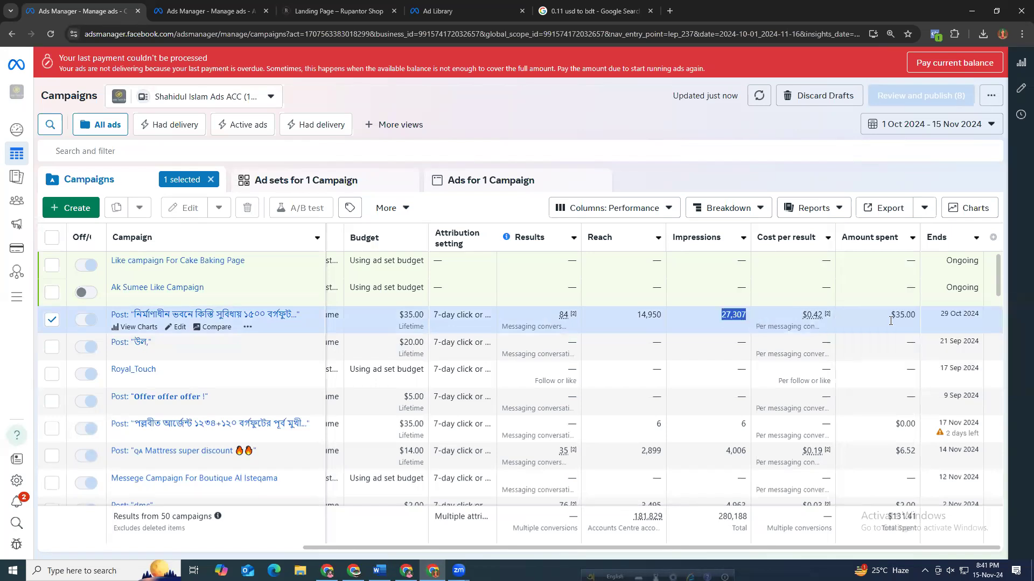
mouse_move(827, 315)
drag(886, 318, 909, 321)
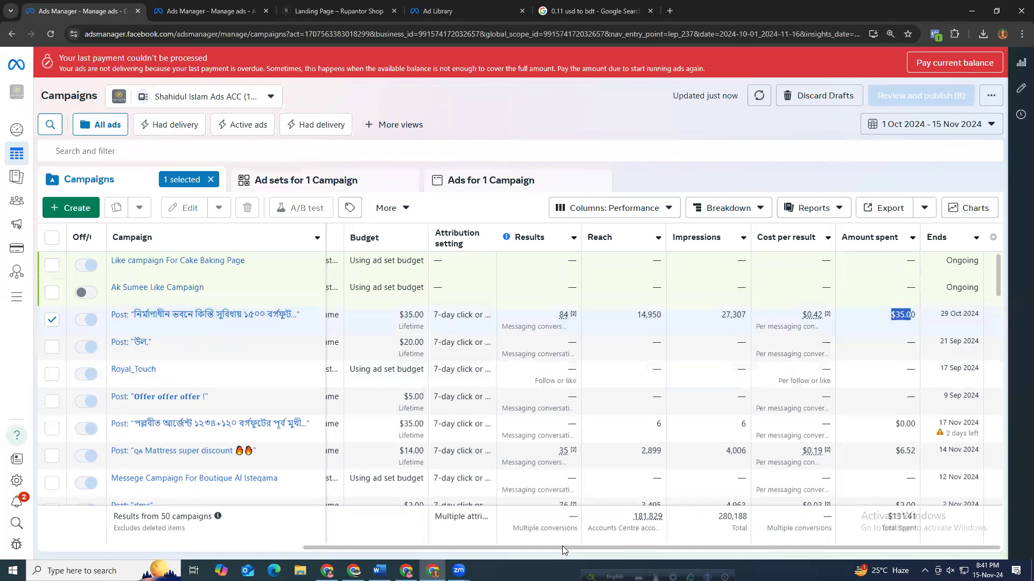
Switch to the other Ads Manager tab showing the New Leads ad draft with its instant form preview.
click(210, 10)
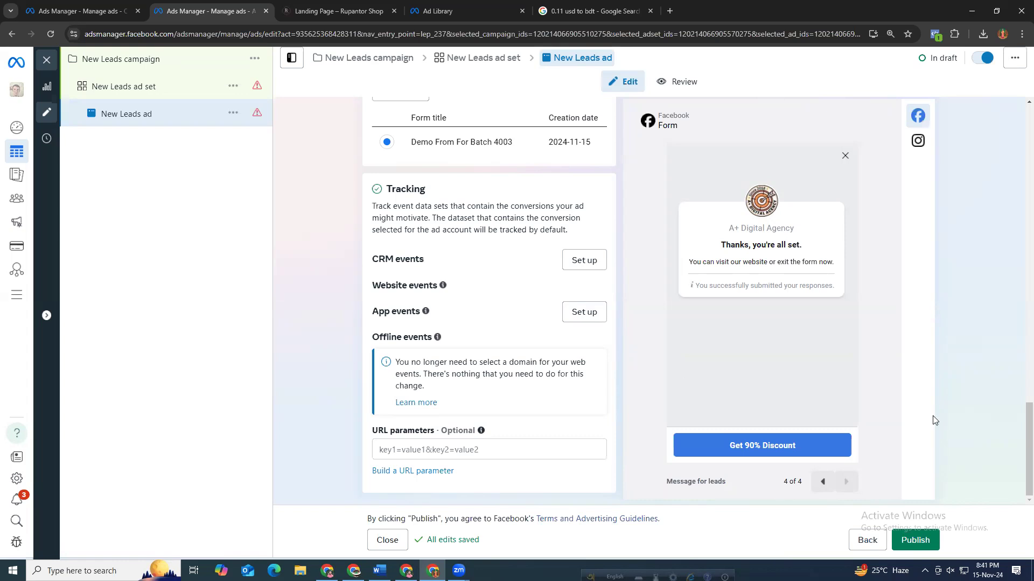
click(904, 444)
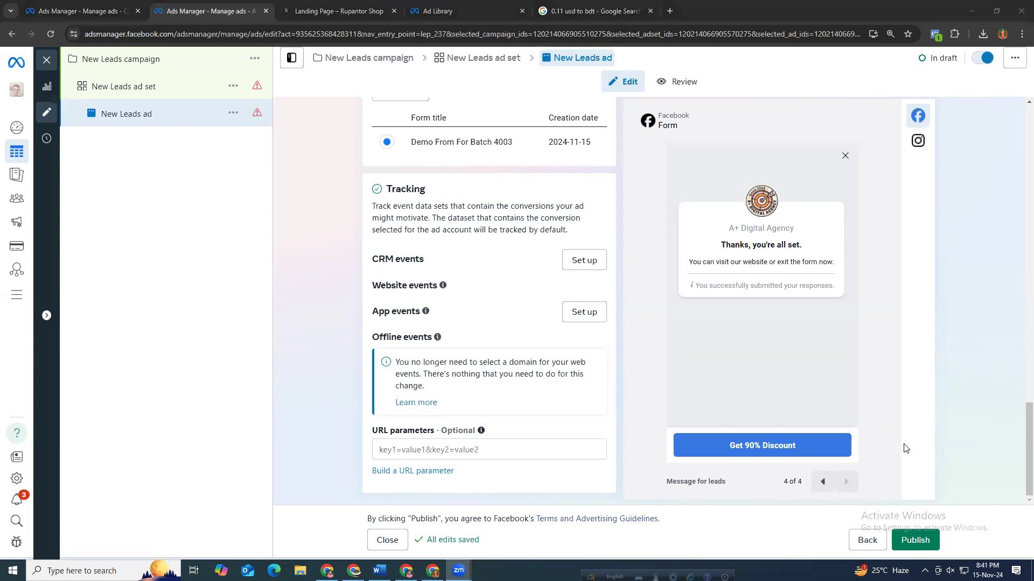